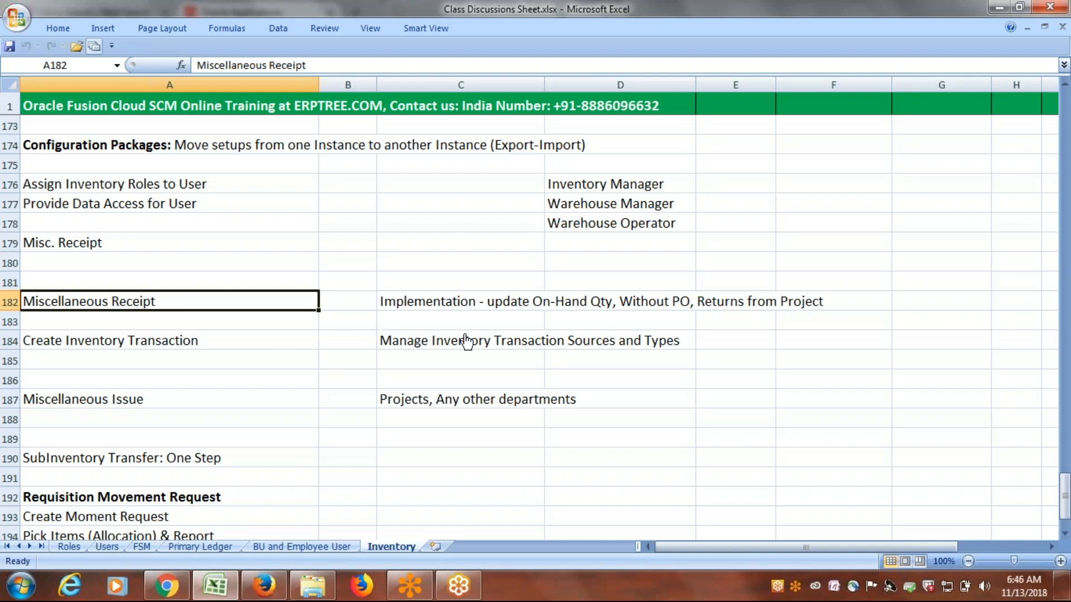
{"action": "left_click", "coordinate": [122, 345]}
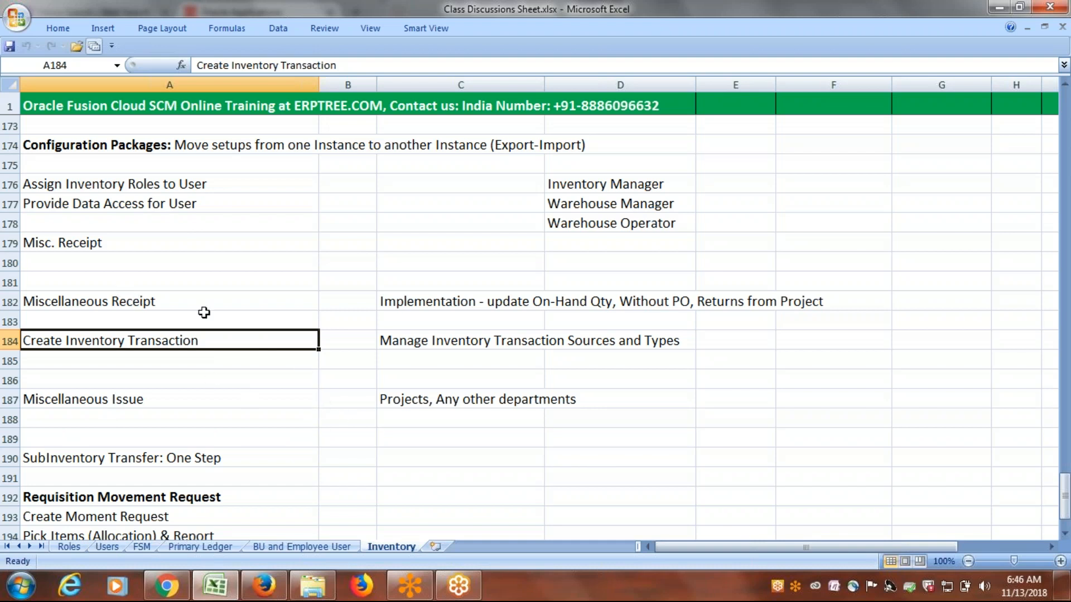
{"action": "left_click", "coordinate": [143, 399]}
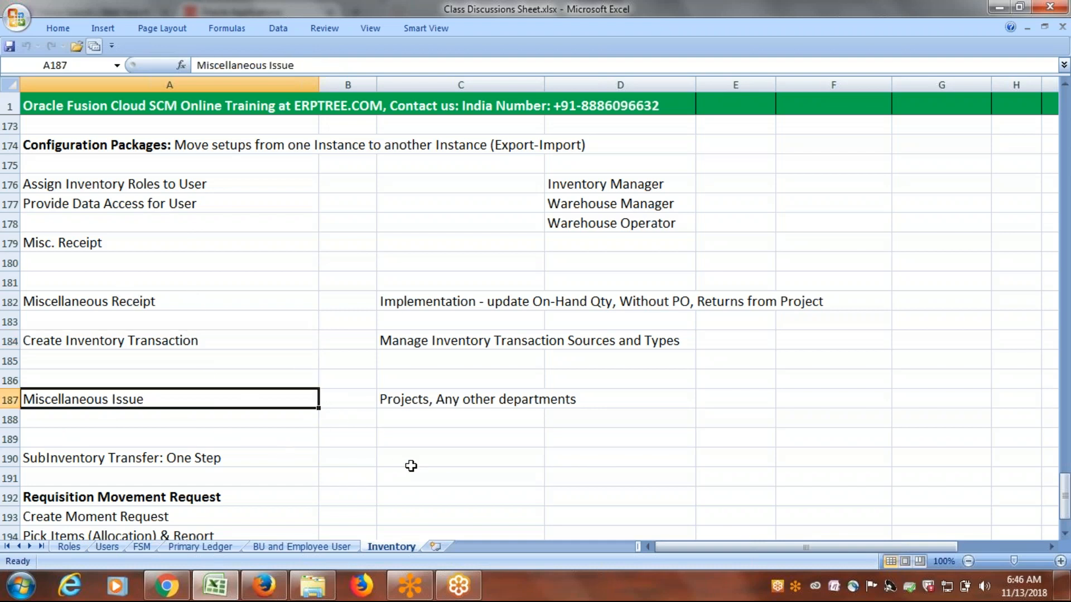
{"action": "scroll", "coordinate": [411, 466], "scroll_direction": "down", "scroll_amount": 2}
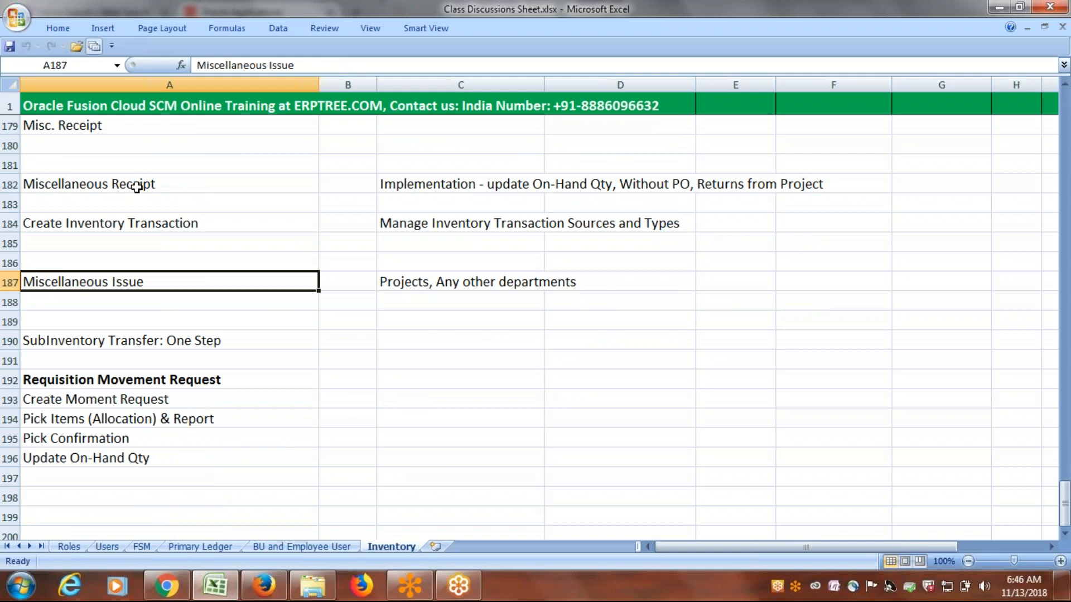
Enter Transfer in B192 and Issue in C192 beside the Requisition Movement Request heading.
{"action": "left_click", "coordinate": [67, 378]}
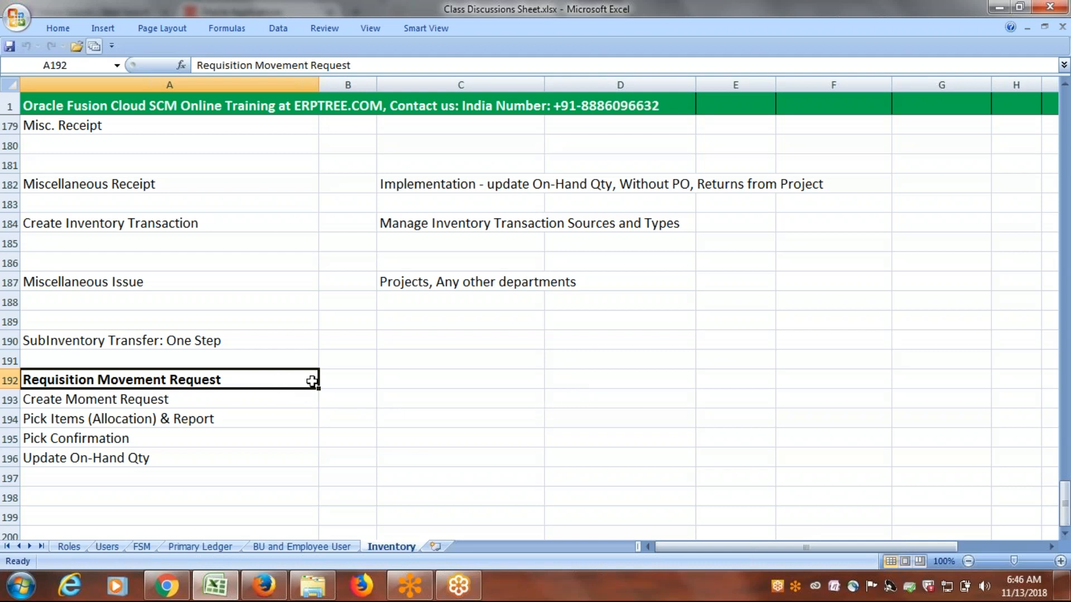
{"action": "left_click", "coordinate": [352, 379]}
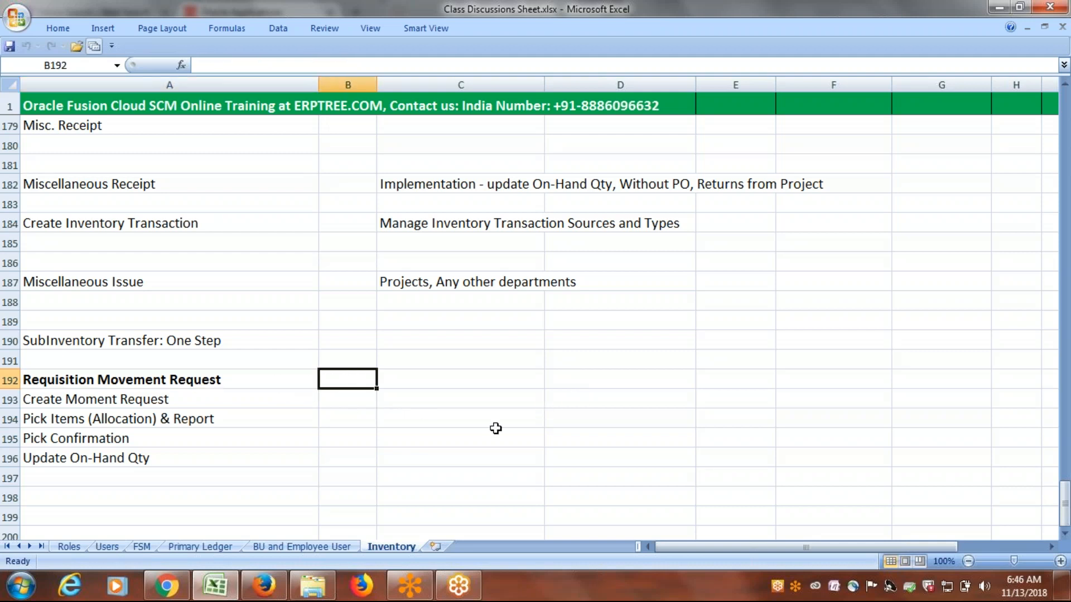
{"action": "type", "text": "Transfer"}
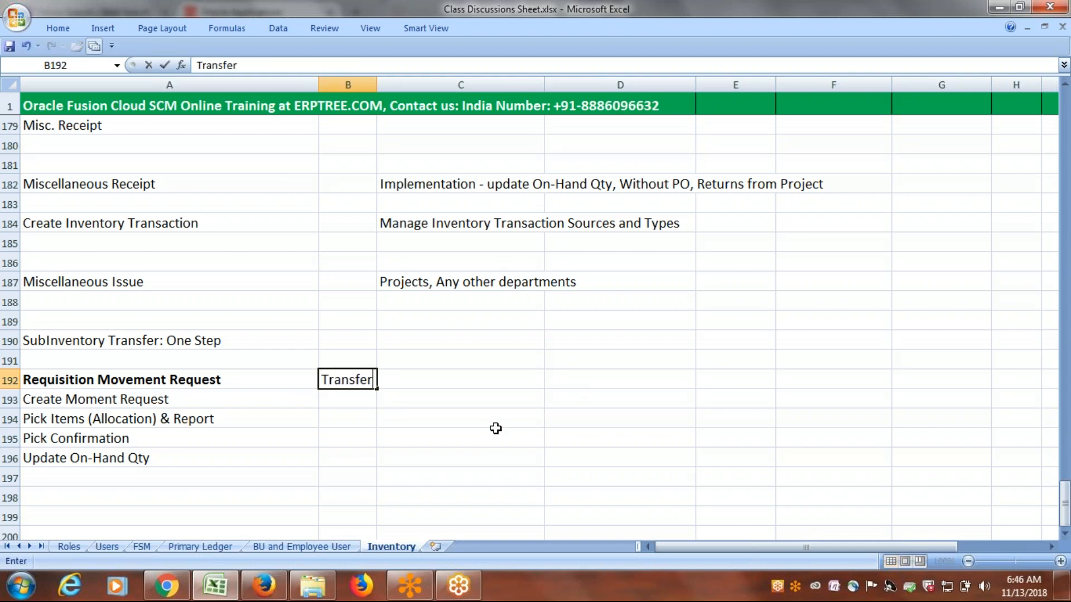
{"action": "key", "text": "Tab"}
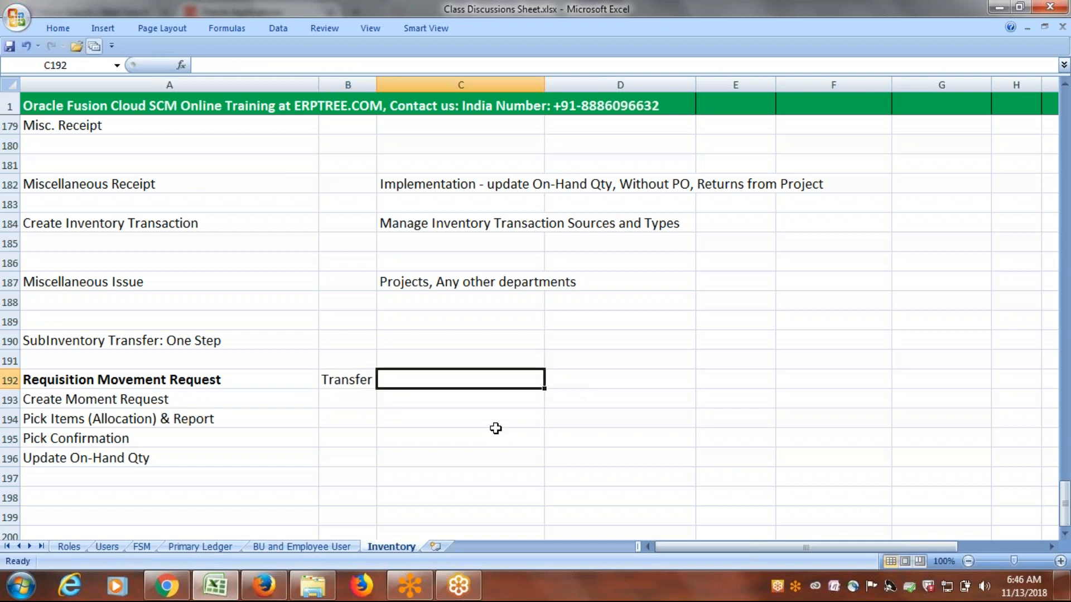
{"action": "type", "text": "Issue"}
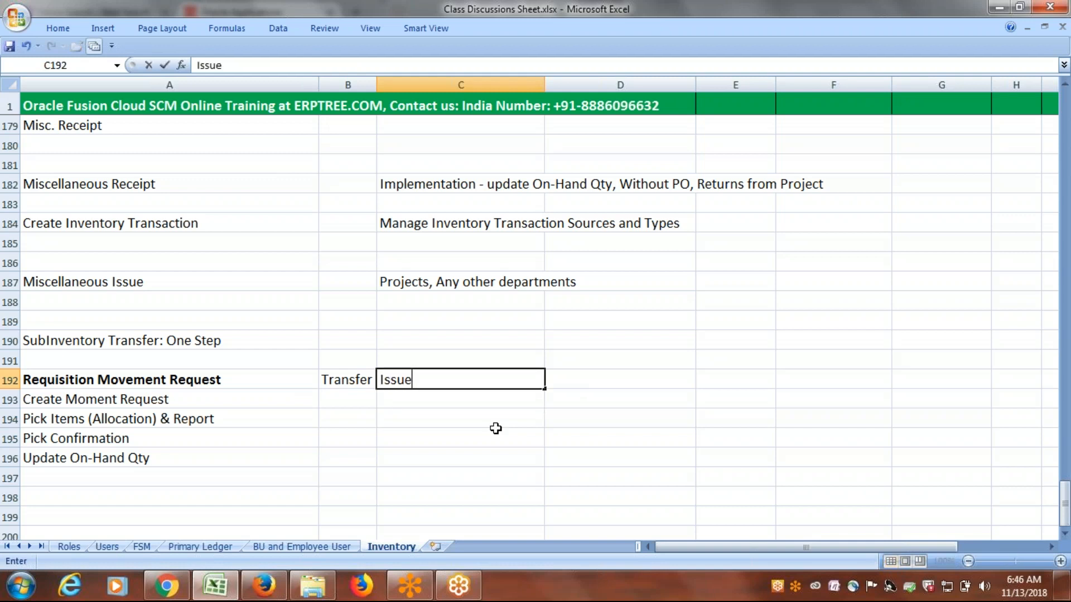
{"action": "left_click", "coordinate": [341, 399]}
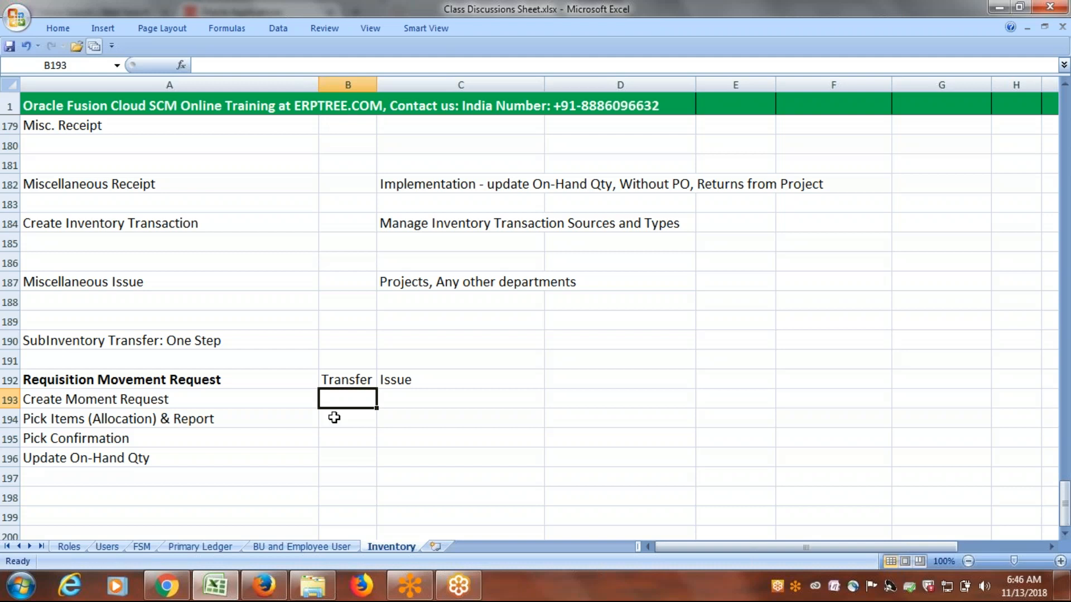
Replace the pick items entry in A194 with "Run Movement Request Pick Slip Report (Instruction & Report)".
{"action": "left_click", "coordinate": [117, 417]}
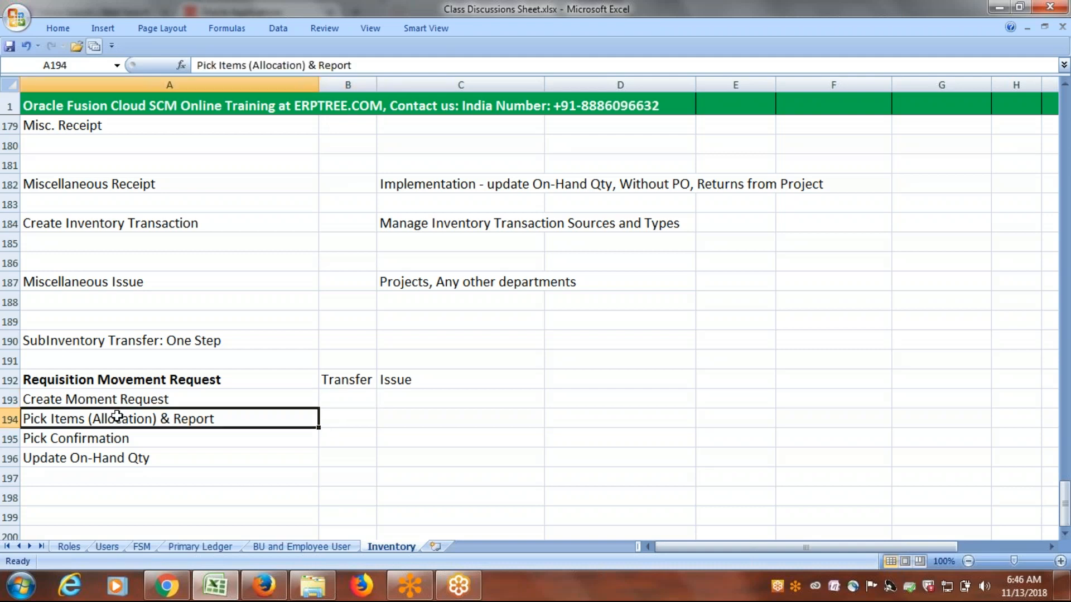
{"action": "type", "text": "Mo"}
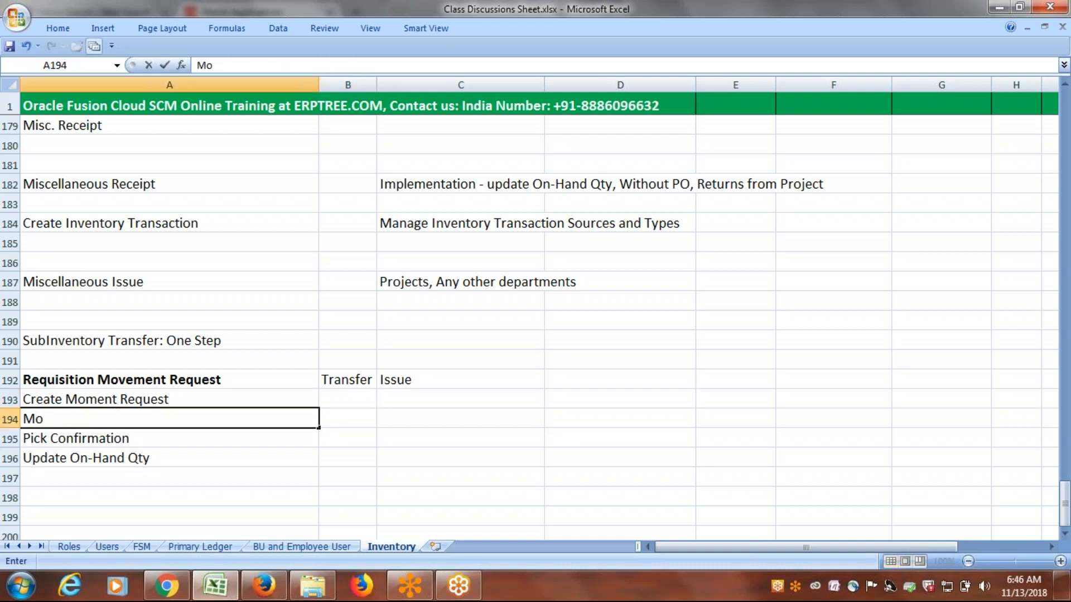
{"action": "key", "text": "BackSpace"}
{"action": "key", "text": "BackSpace"}
{"action": "left_click", "coordinate": [197, 398]}
{"action": "left_click", "coordinate": [148, 441]}
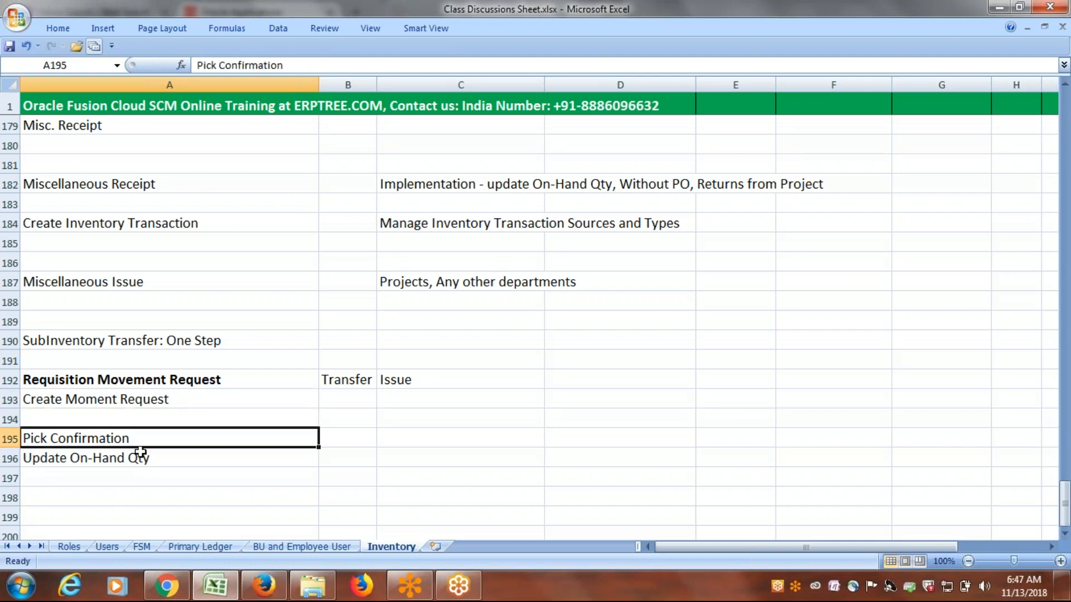
{"action": "left_click", "coordinate": [182, 414]}
{"action": "type", "text": "R"}
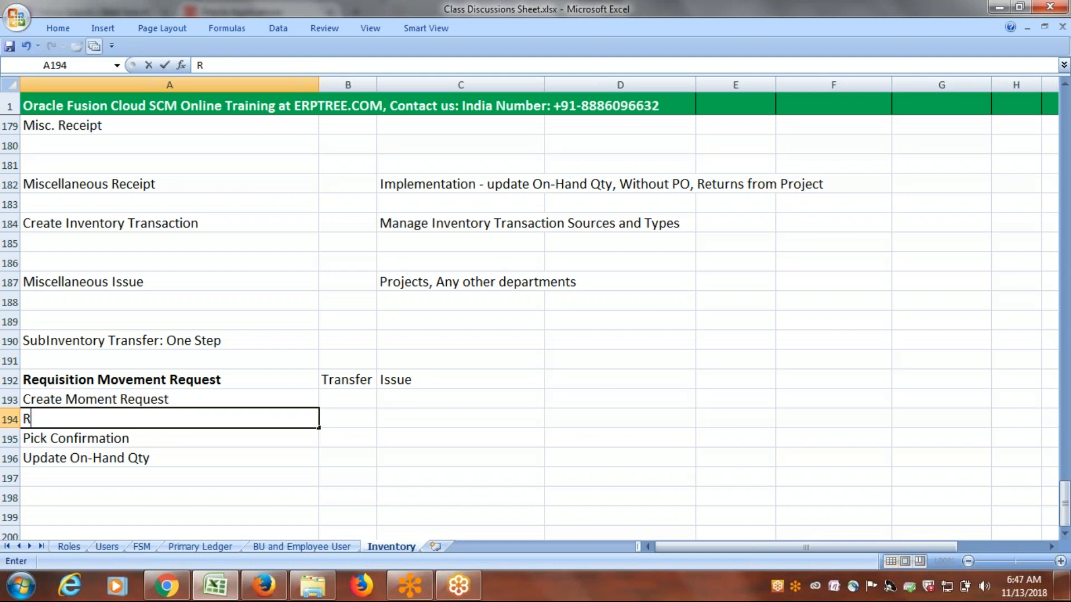
{"action": "type", "text": "un Mom"}
{"action": "key", "text": "BackSpace"}
{"action": "type", "text": "v"}
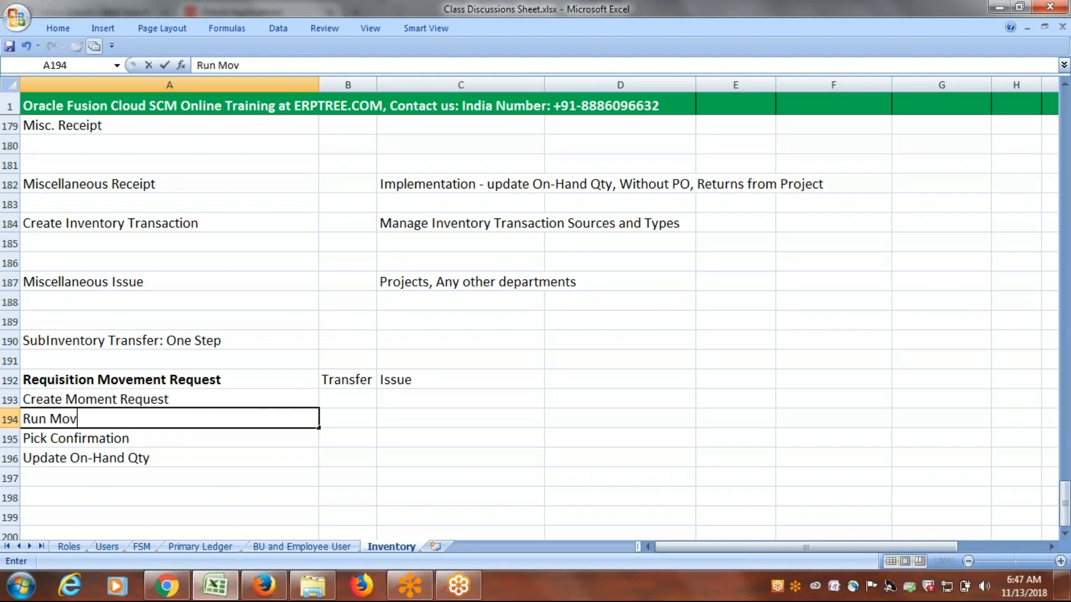
{"action": "type", "text": "ement Requ"}
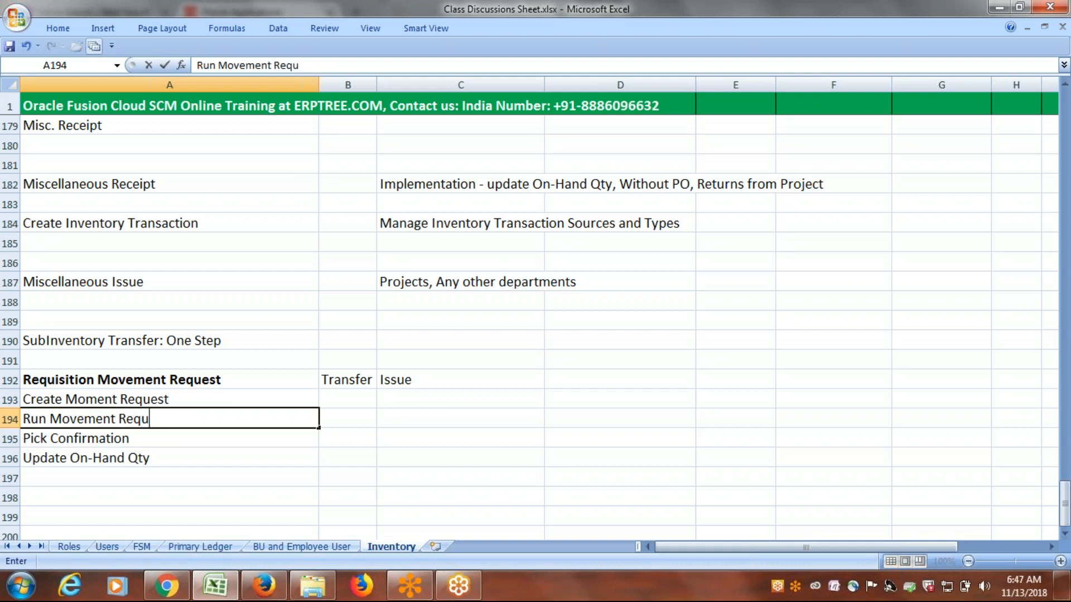
{"action": "type", "text": "est Pick Slip Report"}
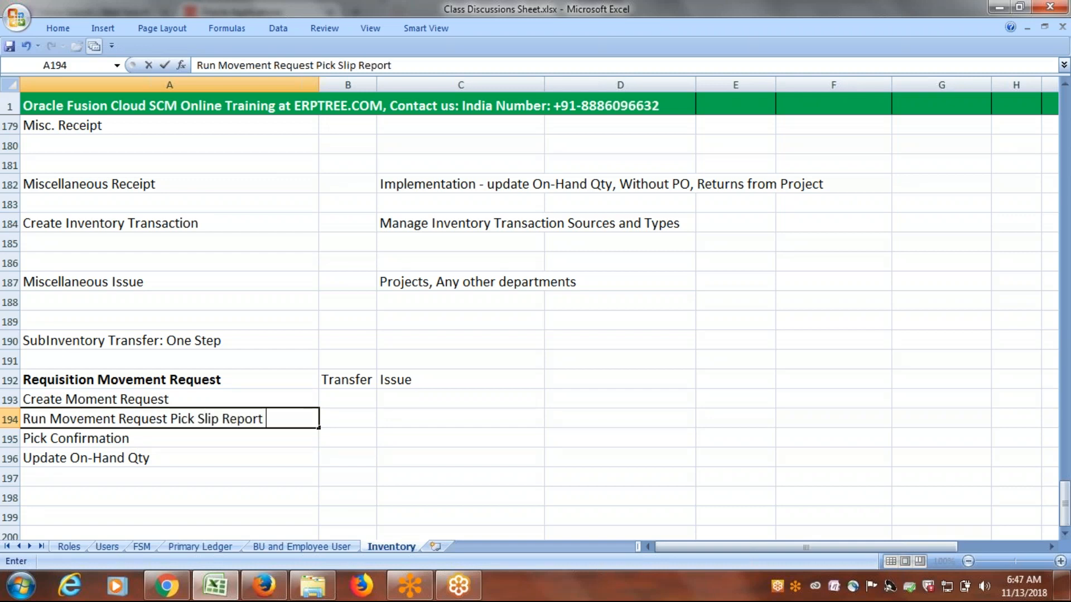
{"action": "type", "text": " (Instr"}
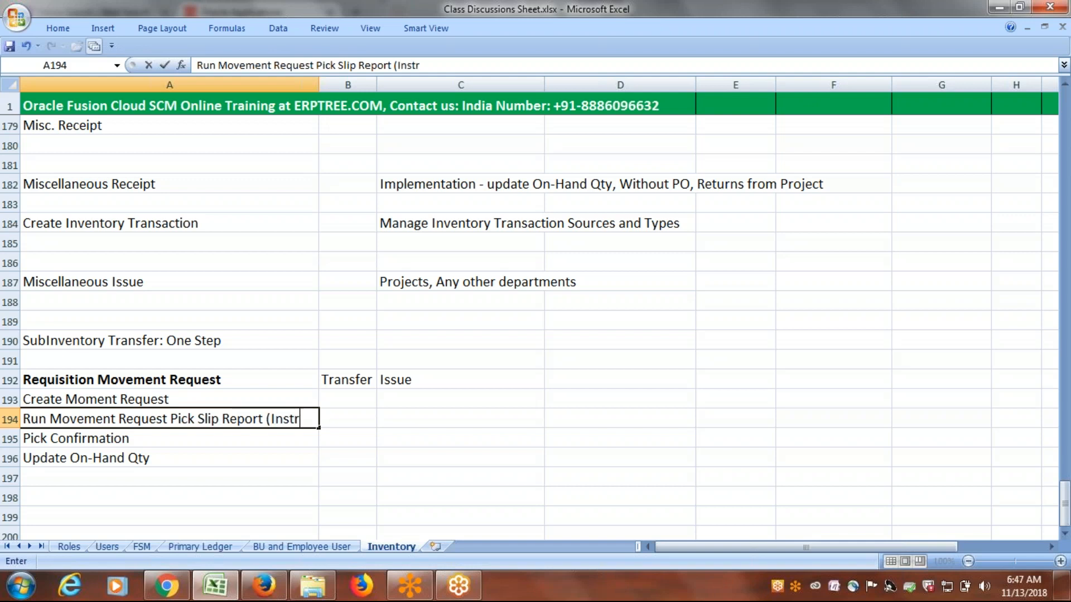
{"action": "type", "text": "uction & Report"}
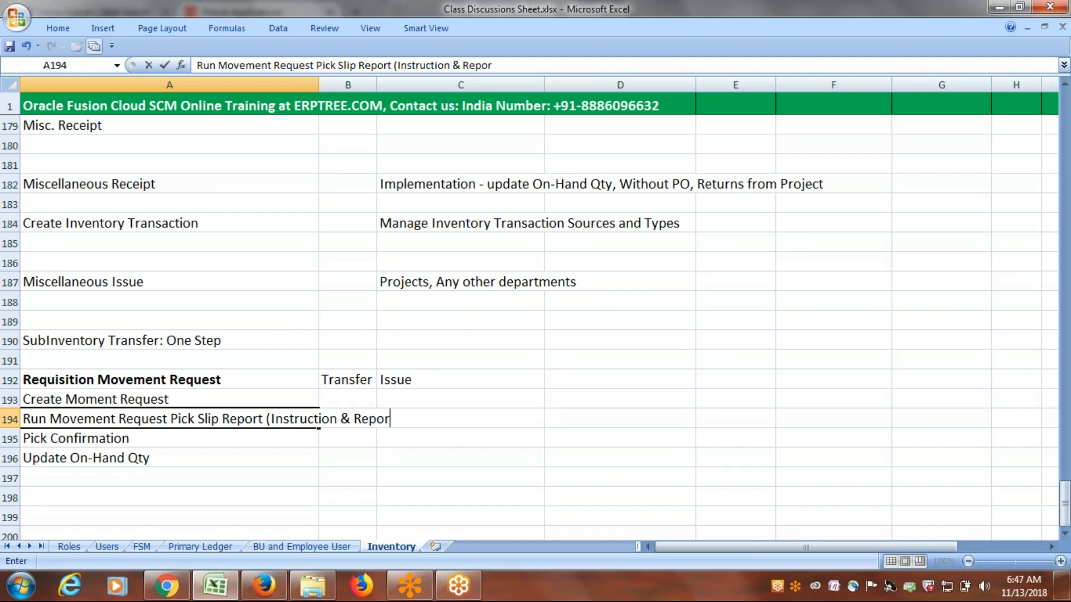
{"action": "type", "text": ")"}
{"action": "left_click_drag", "start_coordinate": [272, 420], "coordinate": [337, 419]}
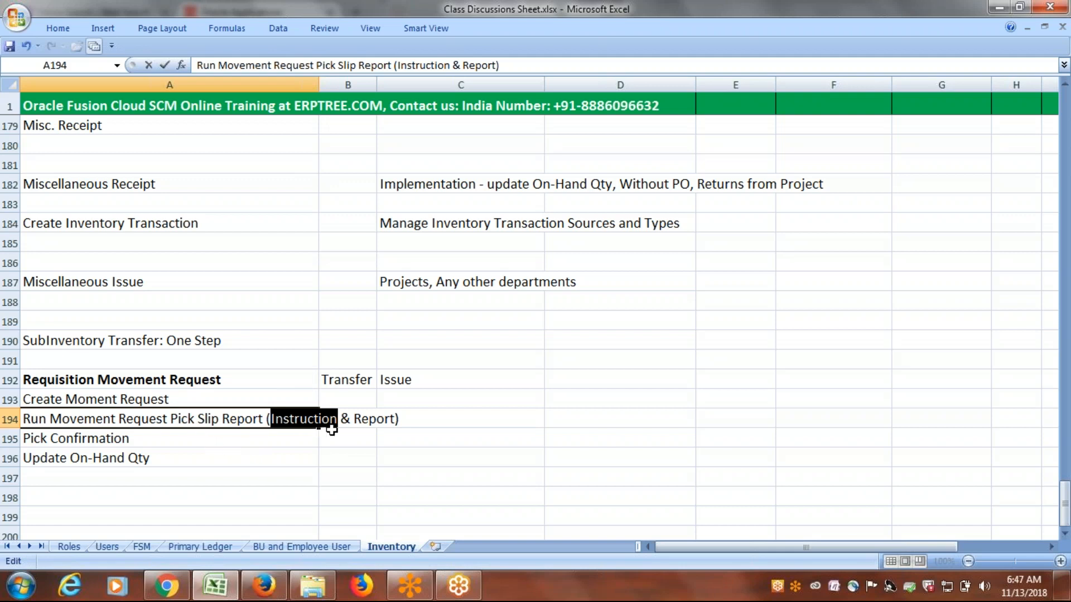
{"action": "left_click_drag", "start_coordinate": [353, 419], "coordinate": [389, 418]}
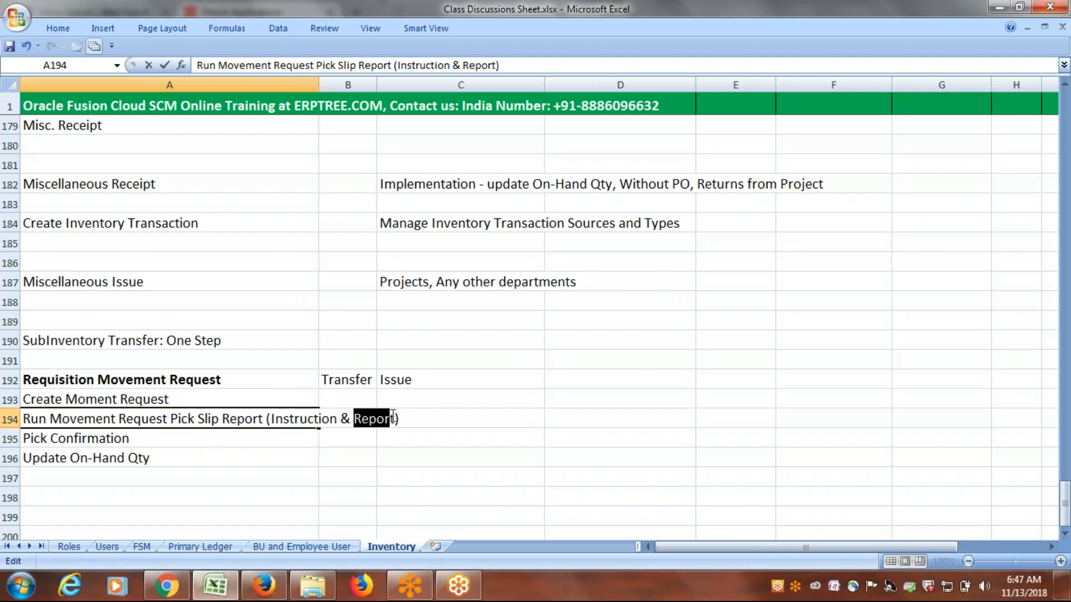
{"action": "left_click", "coordinate": [121, 442]}
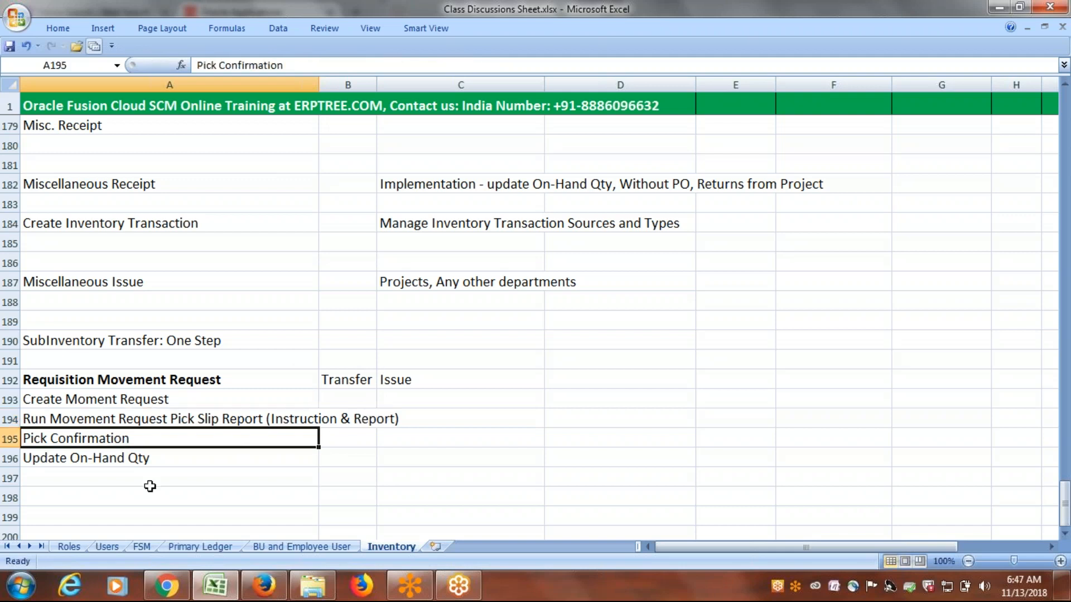
Review the Requisition Movement Request process rows, its Transfer and Issue types, and the Miscellaneous Issue entry.
{"action": "left_click", "coordinate": [127, 459]}
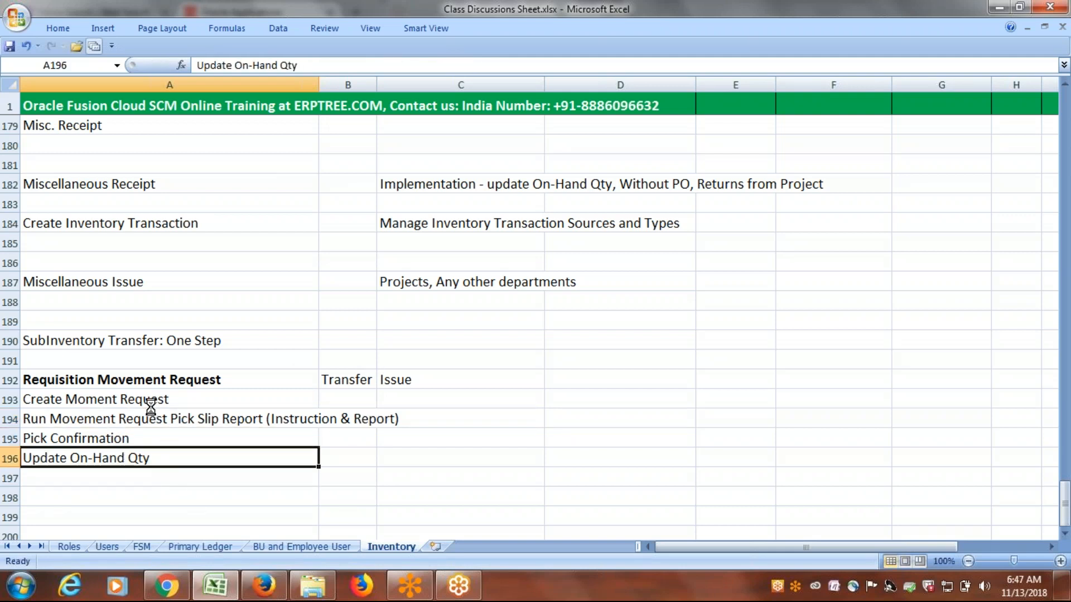
{"action": "left_click", "coordinate": [352, 382]}
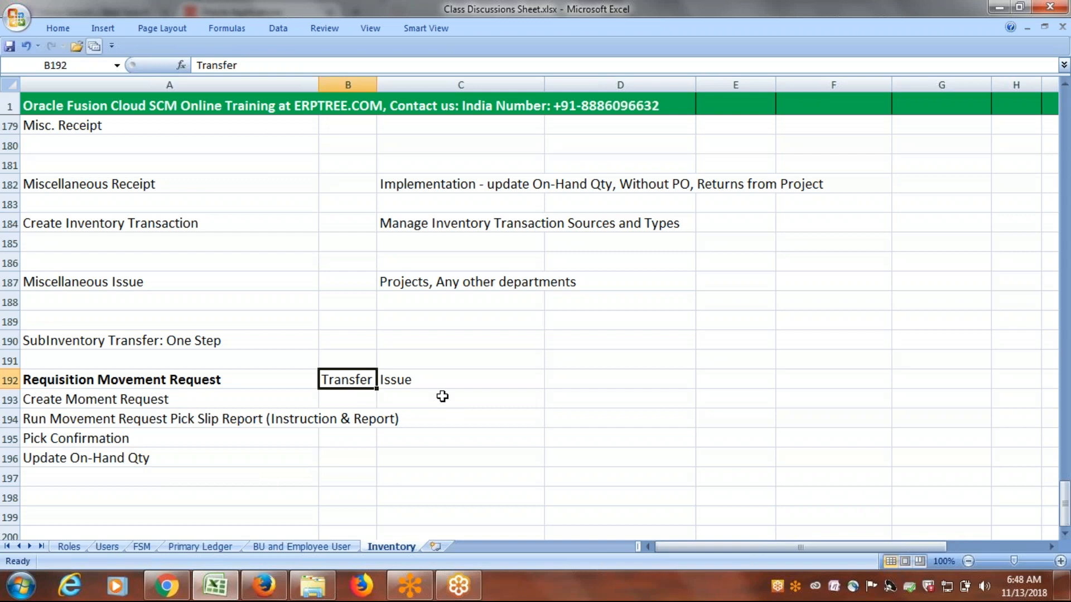
{"action": "left_click", "coordinate": [412, 380]}
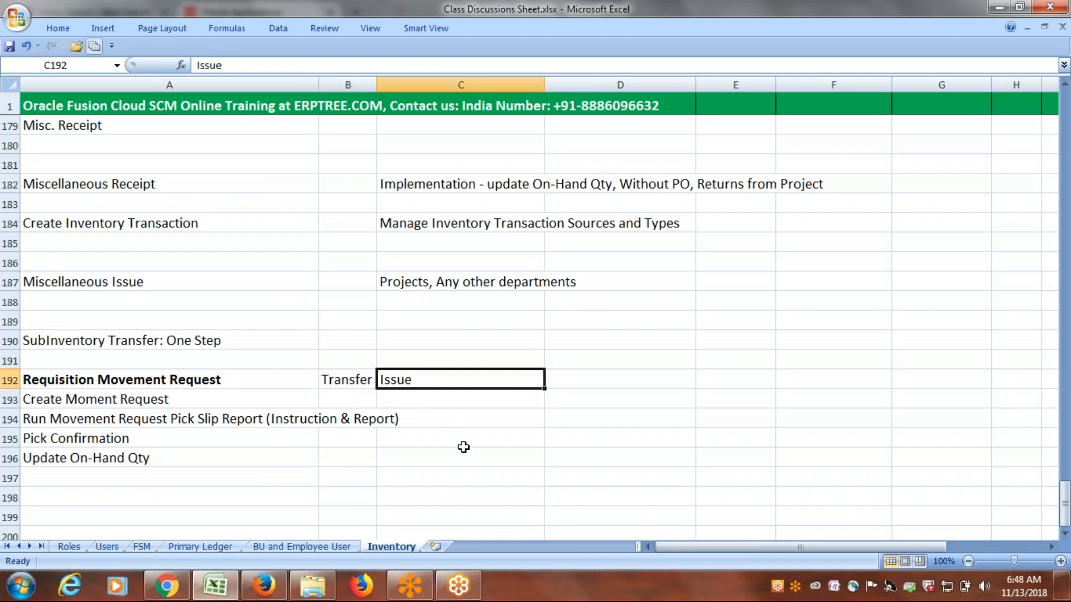
{"action": "left_click", "coordinate": [77, 280]}
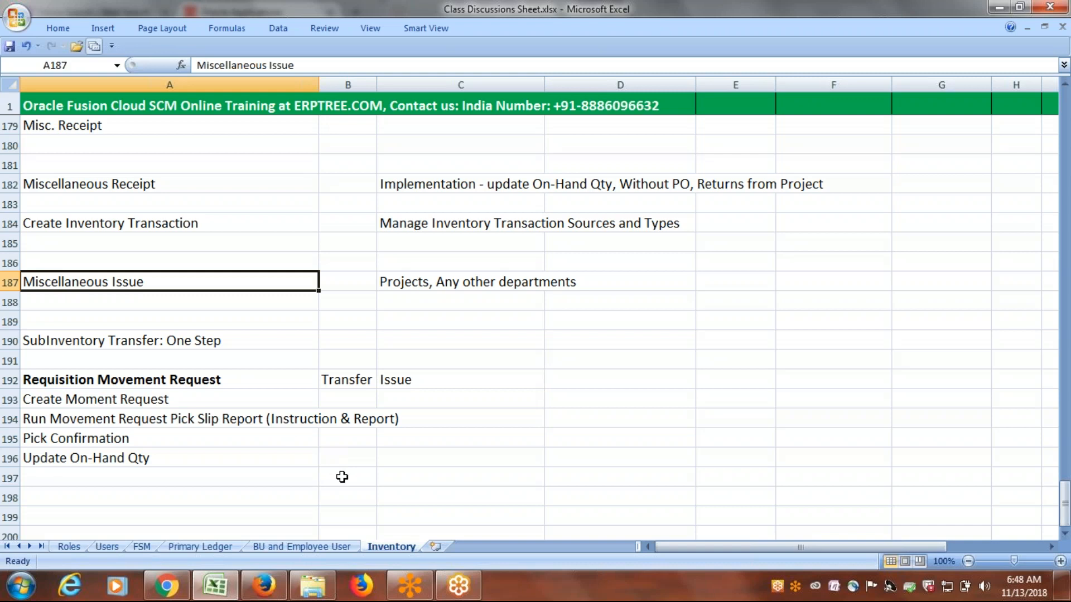
{"action": "left_click", "coordinate": [108, 400]}
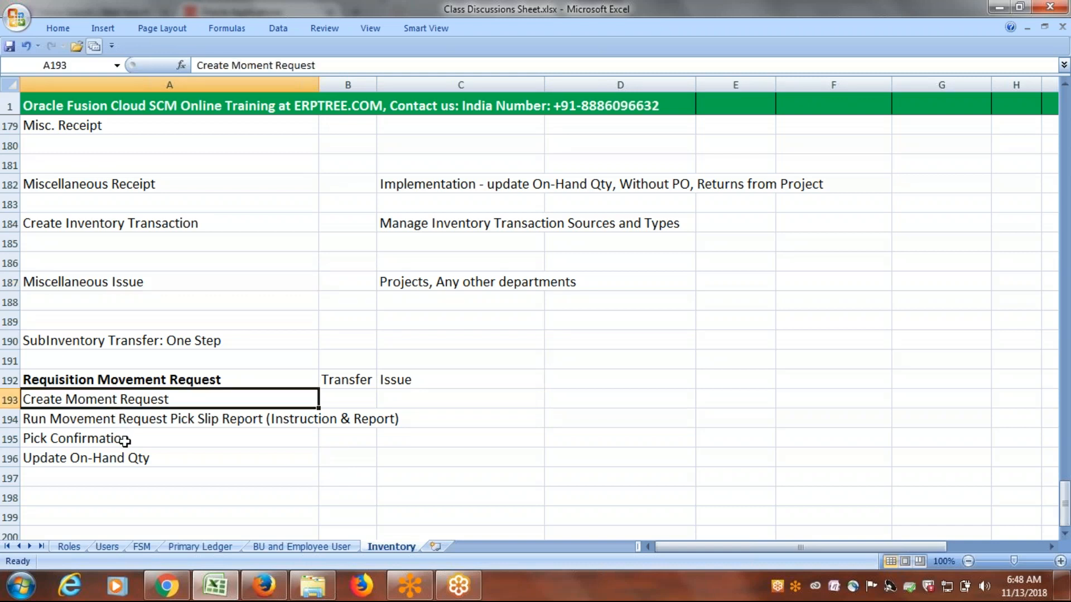
{"action": "left_click", "coordinate": [118, 420]}
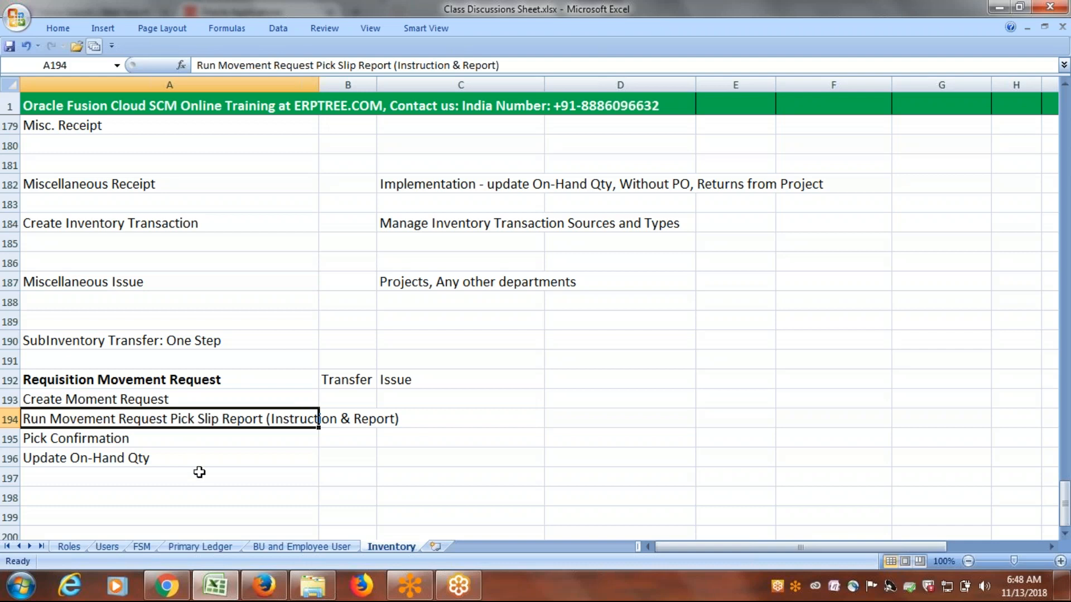
{"action": "left_click", "coordinate": [135, 442]}
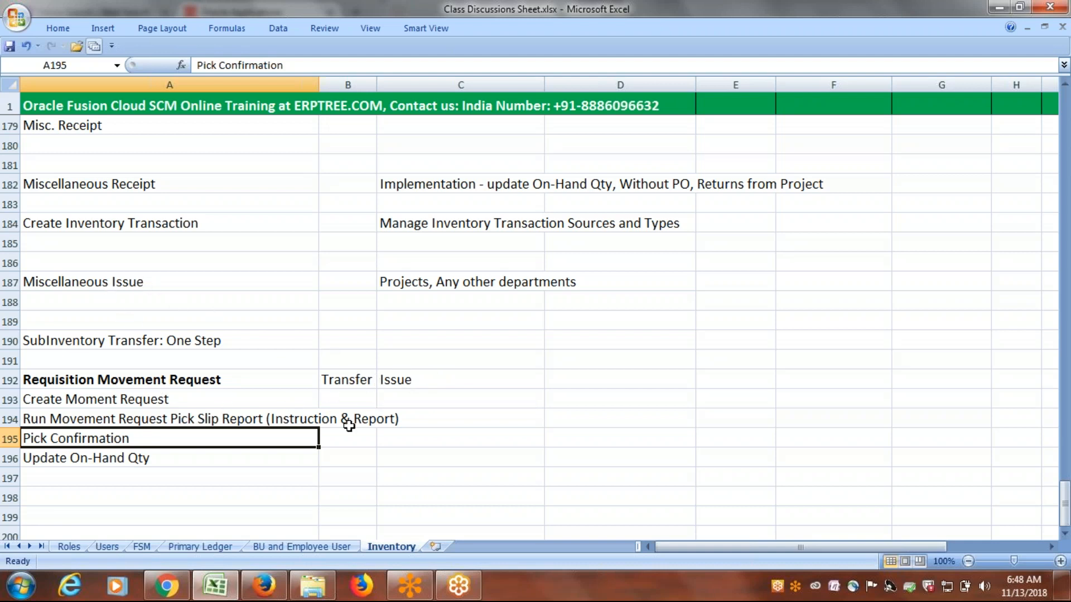
{"action": "left_click", "coordinate": [101, 282]}
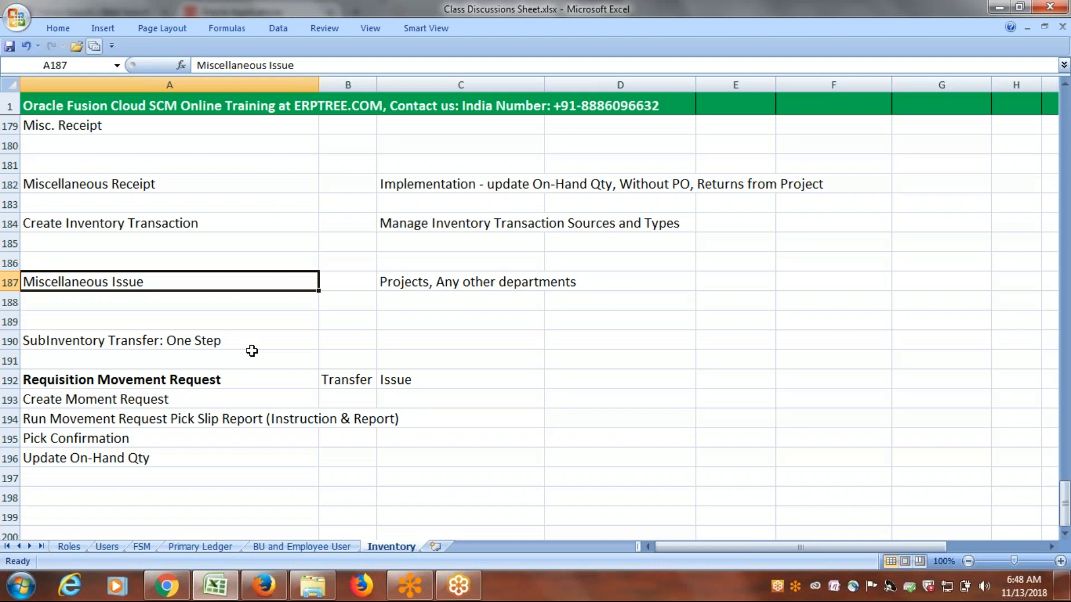
{"action": "left_click", "coordinate": [430, 380]}
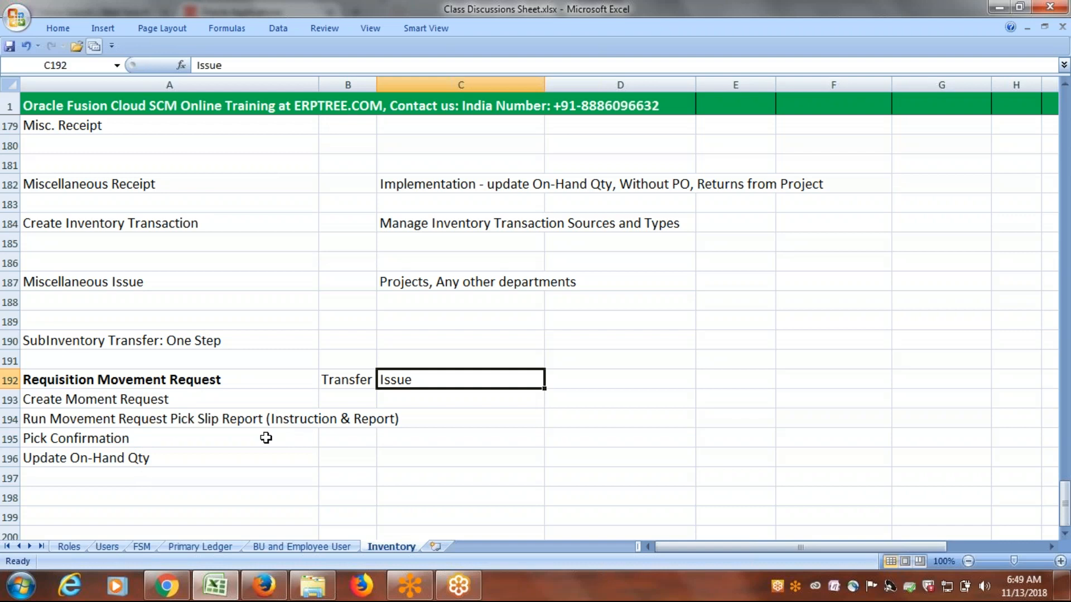
Append ": Transfer" to the Requisition Movement Request heading in A192.
{"action": "scroll", "coordinate": [262, 433], "scroll_direction": "down", "scroll_amount": 2}
{"action": "left_click", "coordinate": [137, 379]}
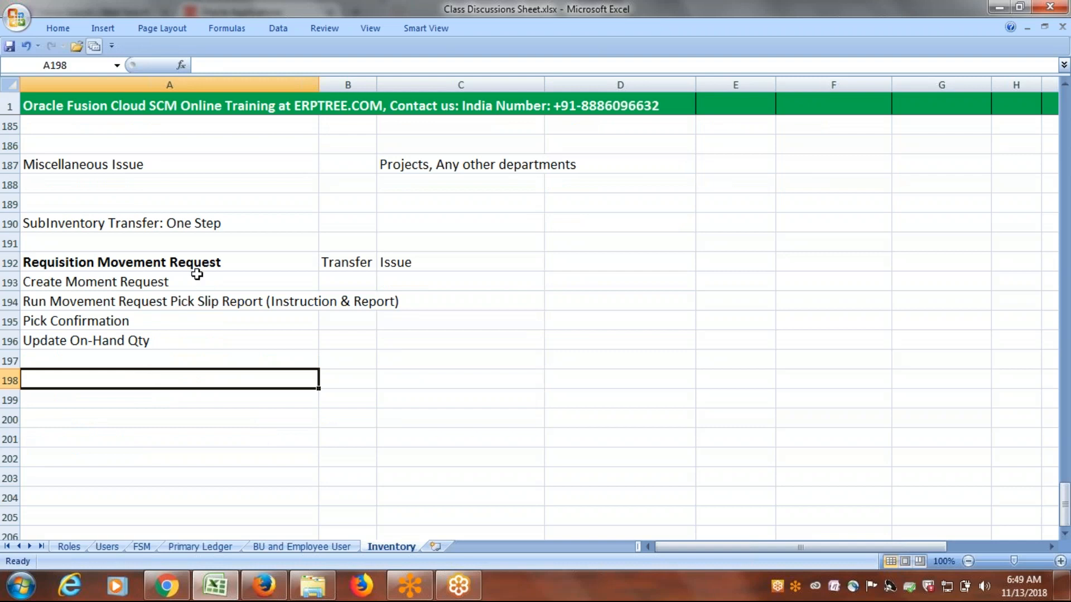
{"action": "left_click", "coordinate": [260, 264]}
{"action": "double_click", "coordinate": [260, 264]}
{"action": "type", "text": ": T"}
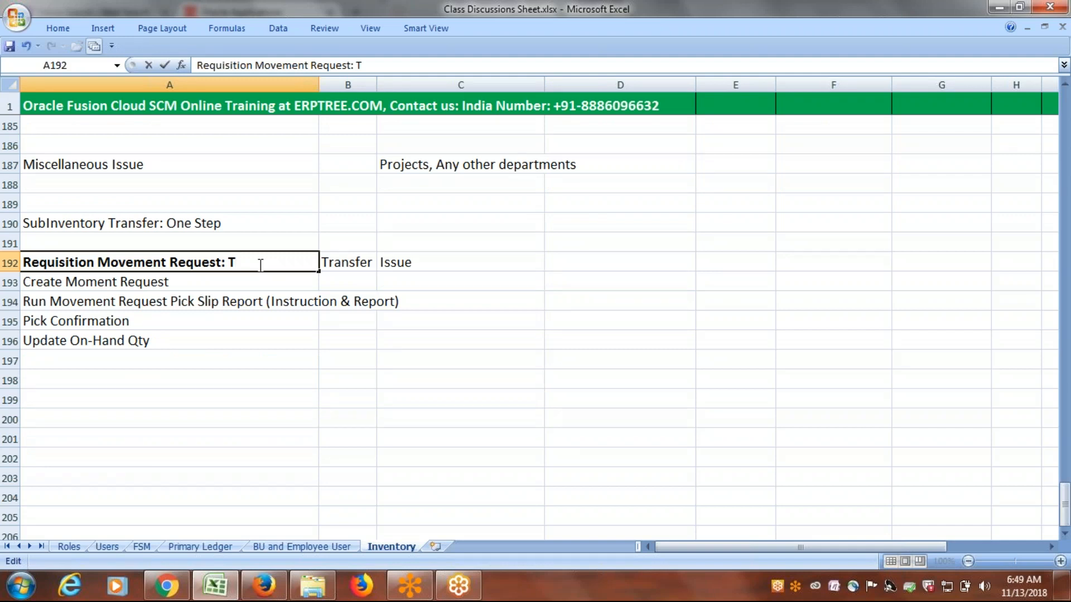
{"action": "type", "text": "ransfer"}
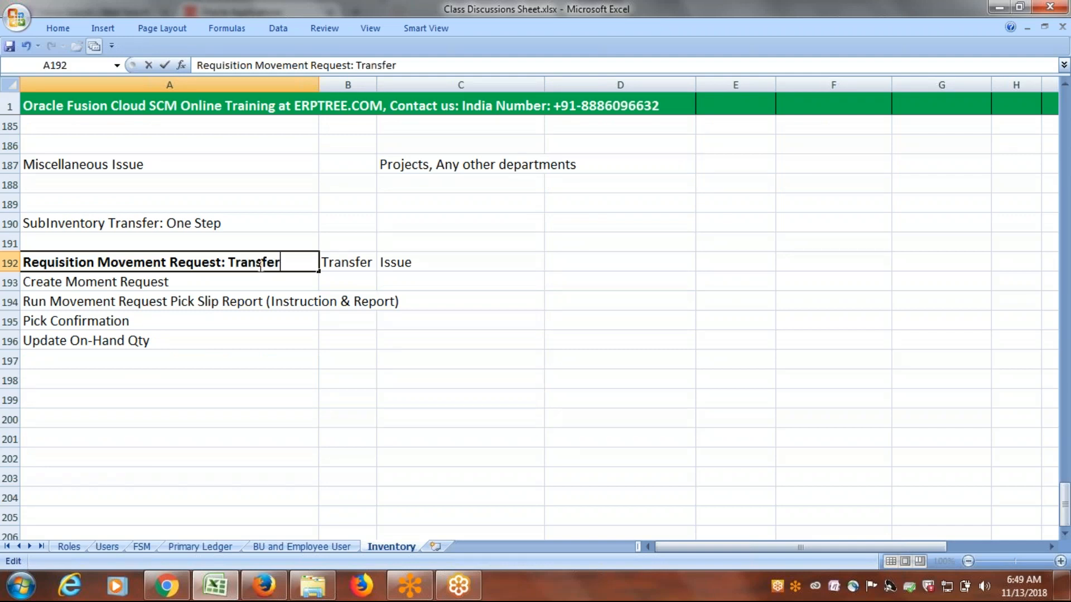
Copy the Transfer heading's text into A198, change it to a bold "Requisition Movement Request: Issue", and save the workbook.
{"action": "left_click_drag", "start_coordinate": [287, 263], "coordinate": [8, 240]}
{"action": "key", "text": "ctrl+c"}
{"action": "left_click", "coordinate": [86, 373]}
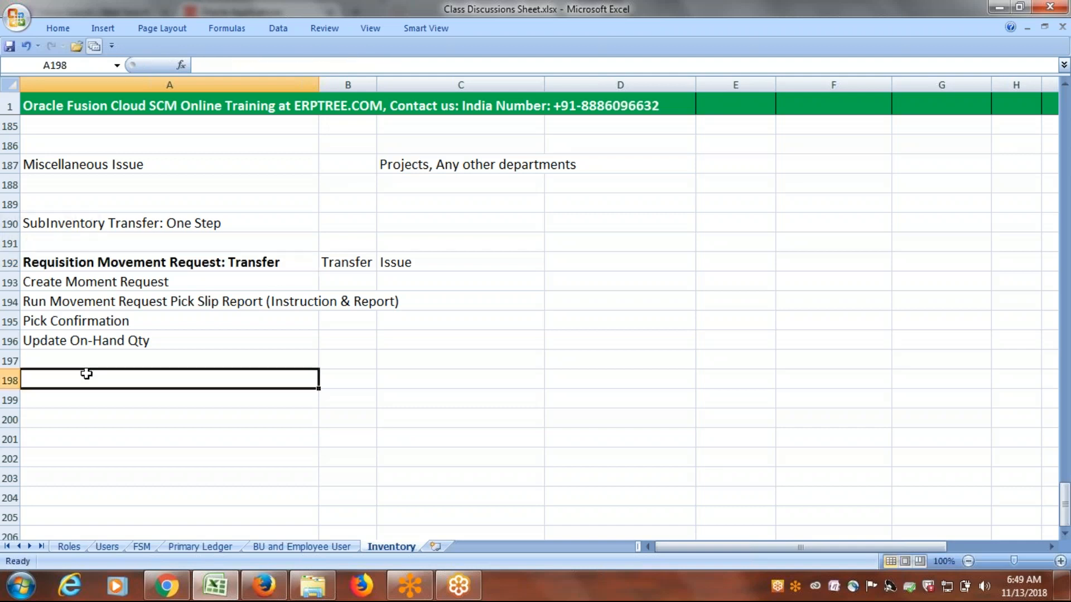
{"action": "key", "text": "ctrl+v"}
{"action": "double_click", "coordinate": [285, 379]}
{"action": "key", "text": "BackSpace"}
{"action": "key", "text": "BackSpace"}
{"action": "key", "text": "BackSpace"}
{"action": "key", "text": "BackSpace"}
{"action": "key", "text": "BackSpace"}
{"action": "key", "text": "BackSpace"}
{"action": "key", "text": "BackSpace"}
{"action": "key", "text": "BackSpace"}
{"action": "type", "text": "Issue"}
{"action": "key", "text": "ctrl+Return"}
{"action": "key", "text": "ctrl+b"}
{"action": "key", "text": "ctrl+s"}
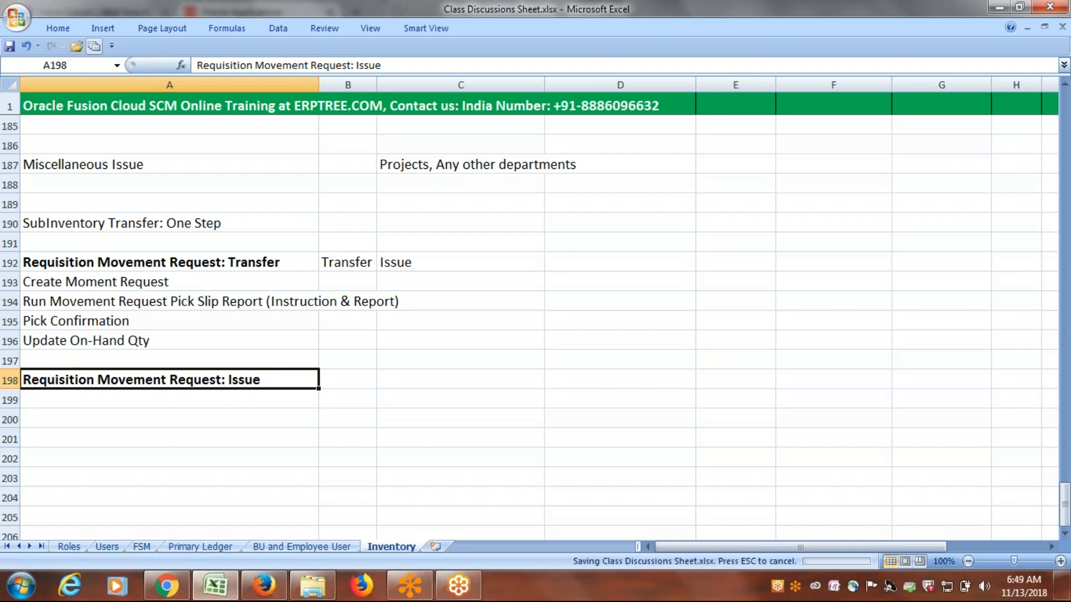
Copy the four process rows A193:A196 from the Transfer section to A199, under the Requisition Movement Request: Issue heading.
{"action": "left_click", "coordinate": [152, 282]}
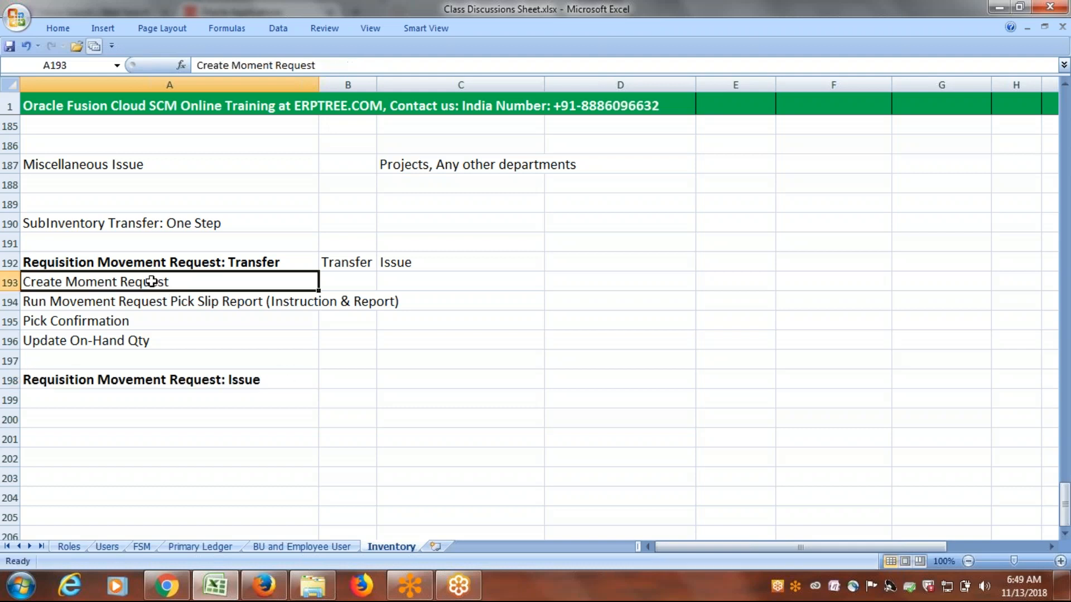
{"action": "left_click_drag", "start_coordinate": [152, 281], "coordinate": [156, 332]}
{"action": "key", "text": "ctrl+c"}
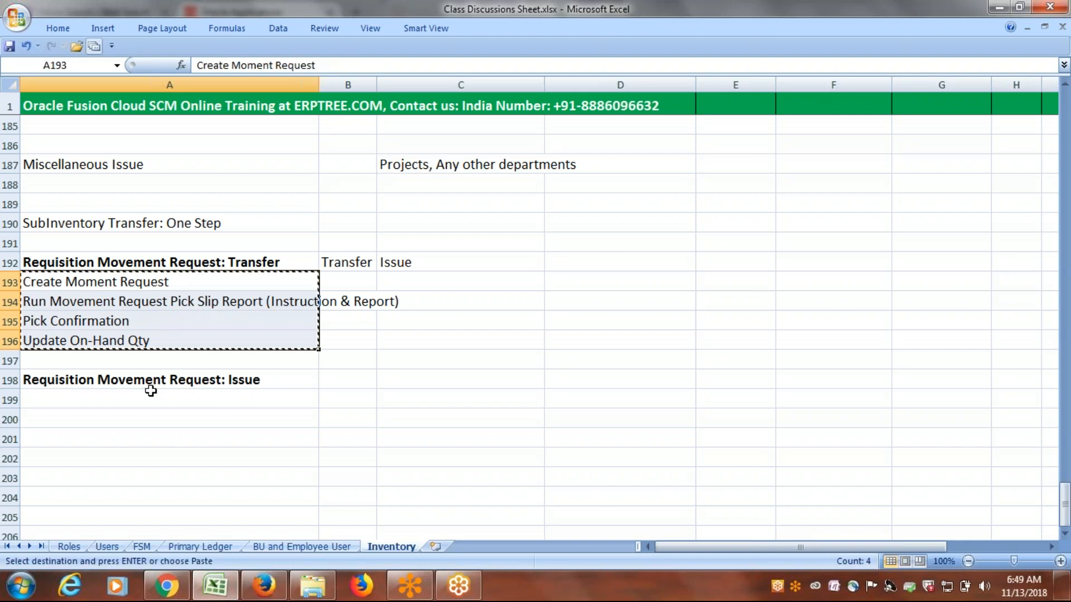
{"action": "left_click", "coordinate": [134, 397]}
{"action": "key", "text": "ctrl+v"}
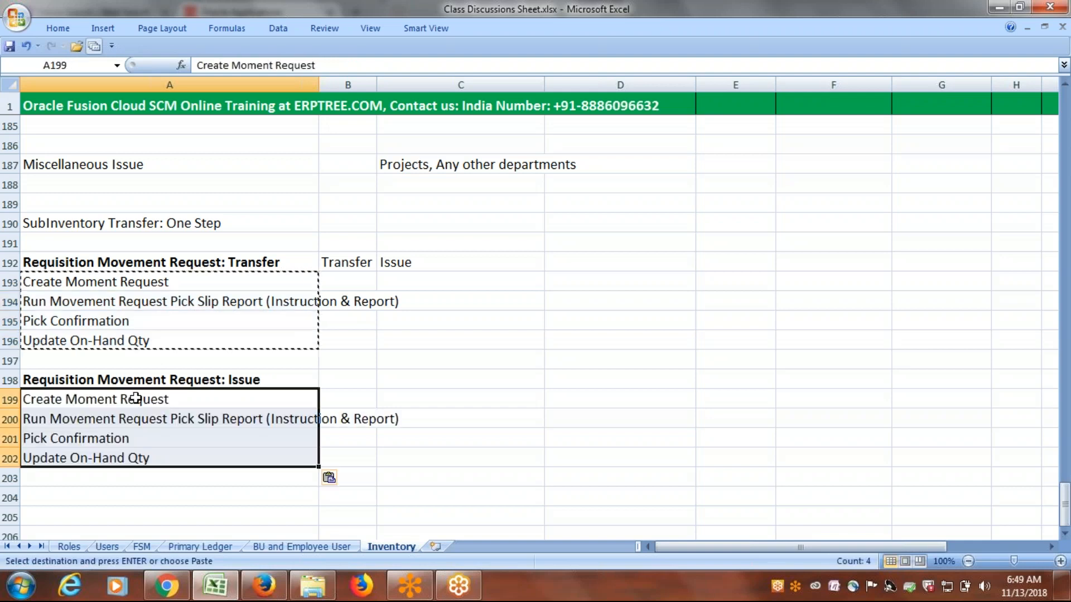
{"action": "key", "text": "Escape"}
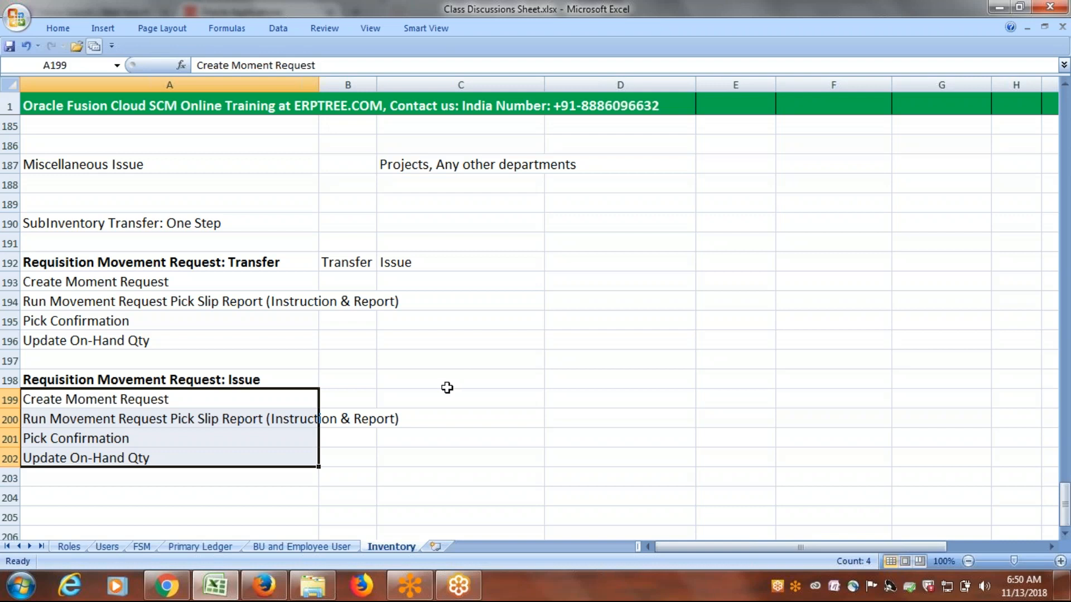
{"action": "left_click", "coordinate": [250, 460]}
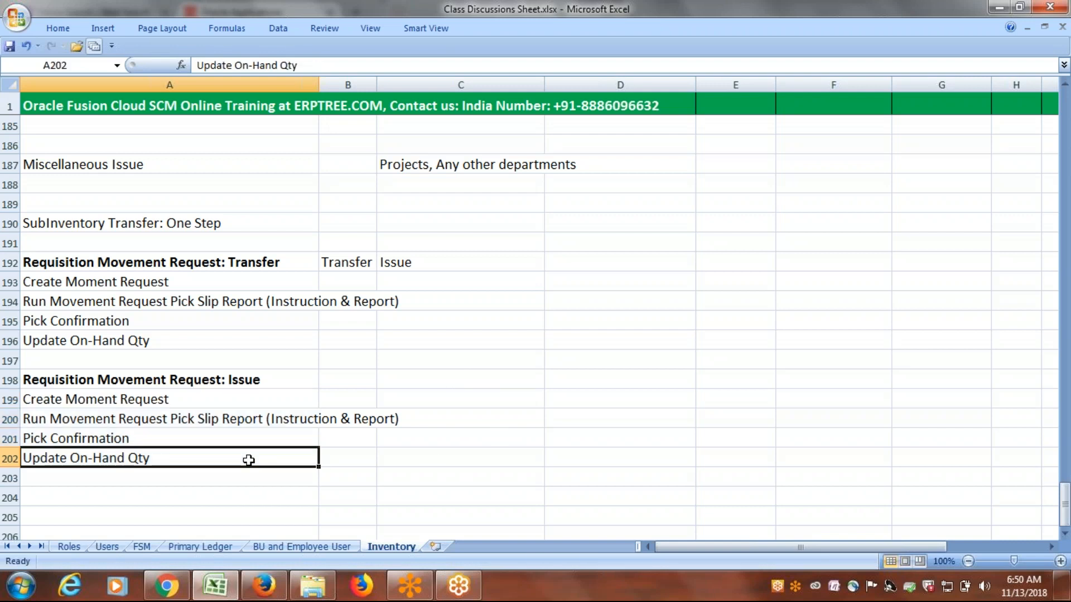
{"action": "left_click", "coordinate": [130, 402]}
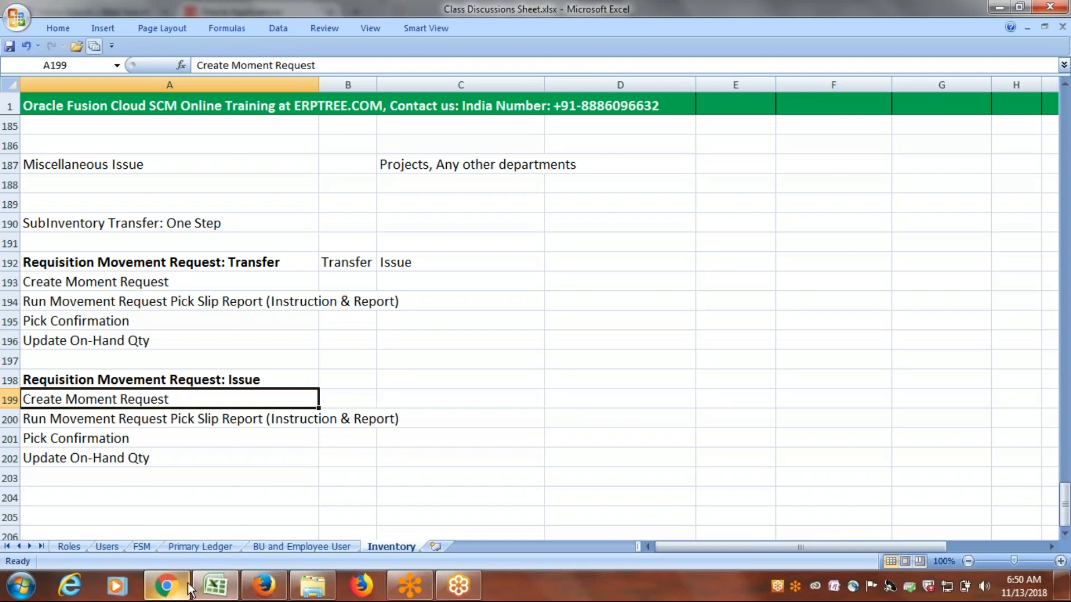
Switch to Oracle Applications in Firefox and open the Inventory Management work area under Warehouse Operations.
{"action": "left_click", "coordinate": [264, 590]}
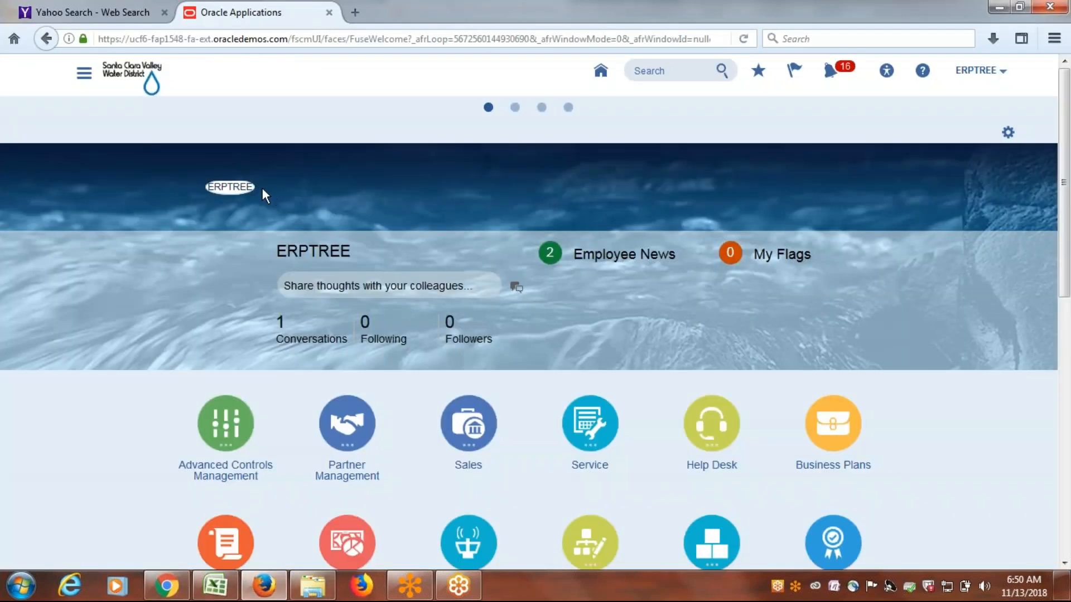
{"action": "left_click", "coordinate": [84, 73]}
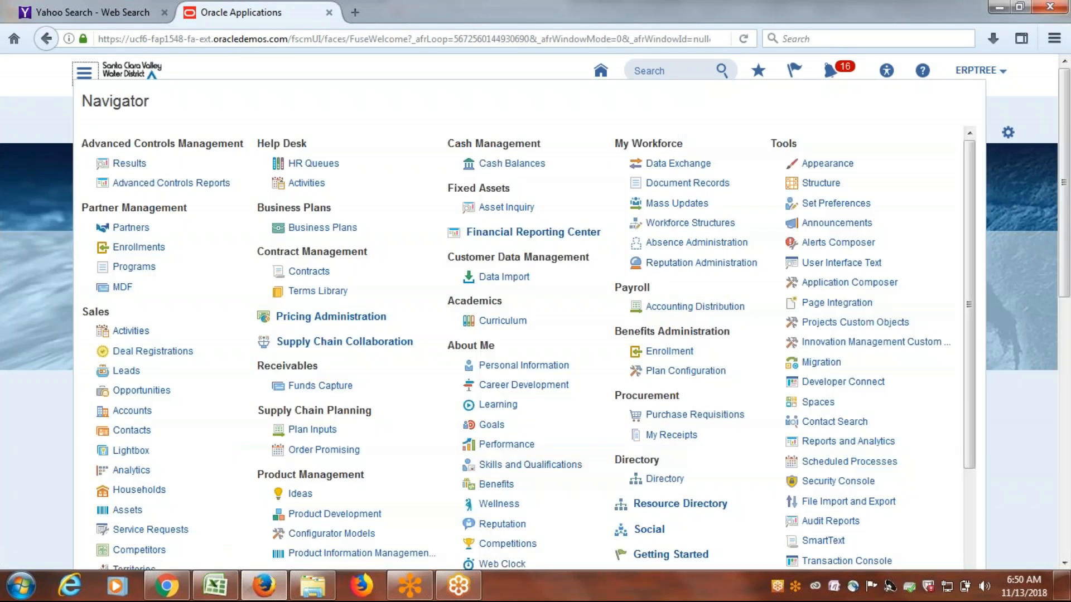
{"action": "left_click_drag", "start_coordinate": [970, 280], "coordinate": [969, 398]}
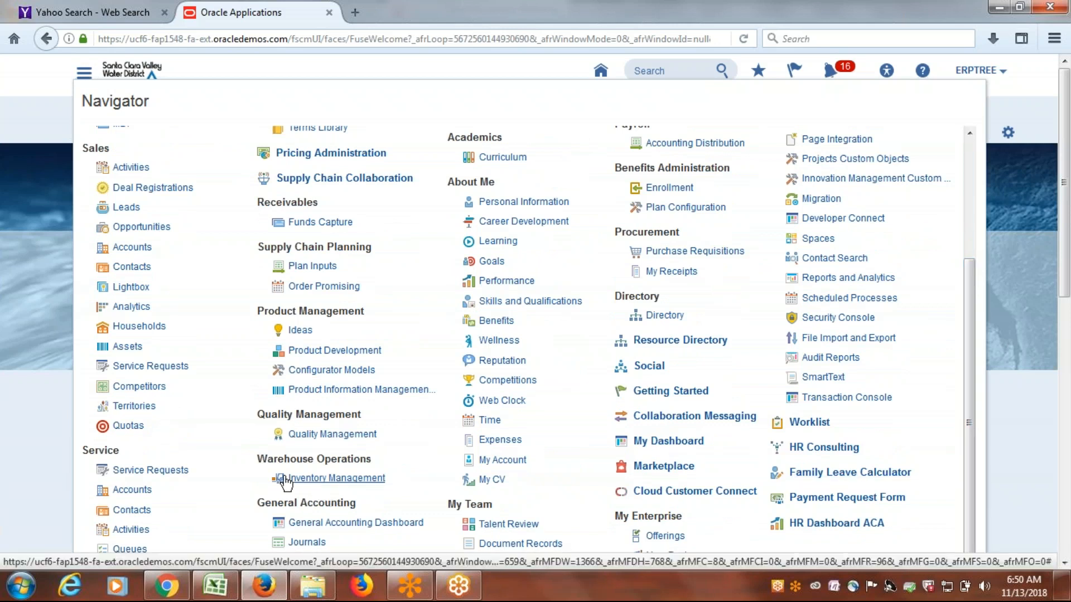
{"action": "left_click", "coordinate": [335, 479]}
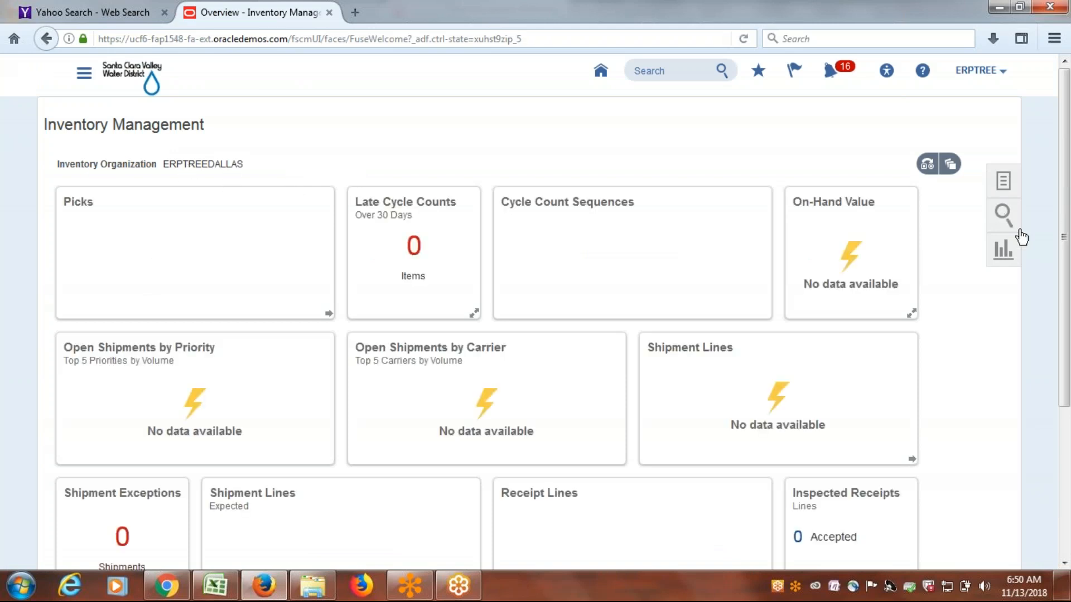
Open Manage Movement Requests and start a new movement request, leaving its header transaction type blank.
{"action": "left_click", "coordinate": [1004, 181]}
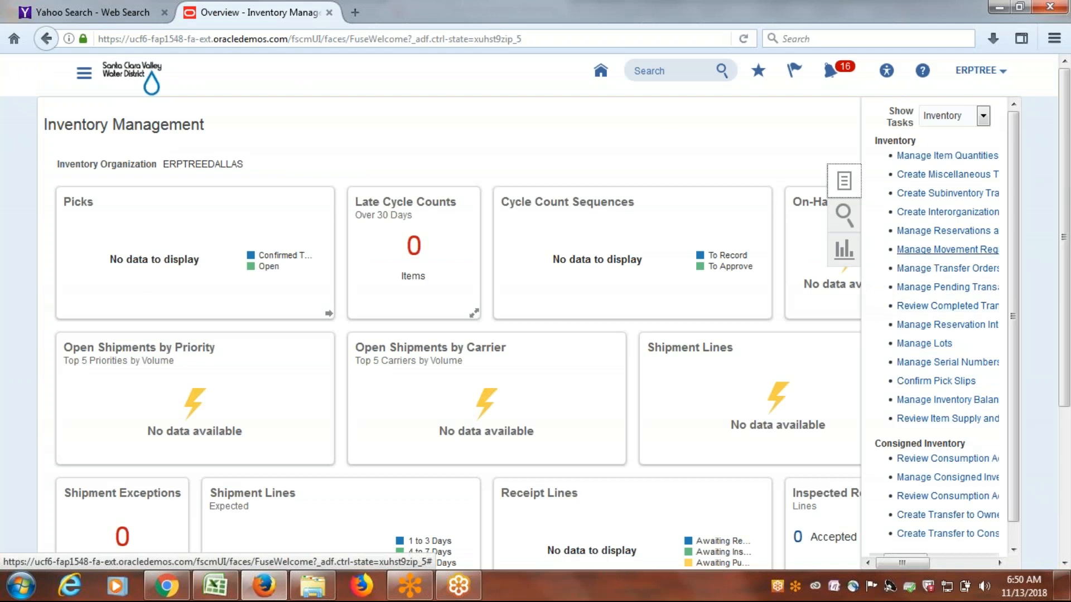
{"action": "left_click", "coordinate": [928, 252]}
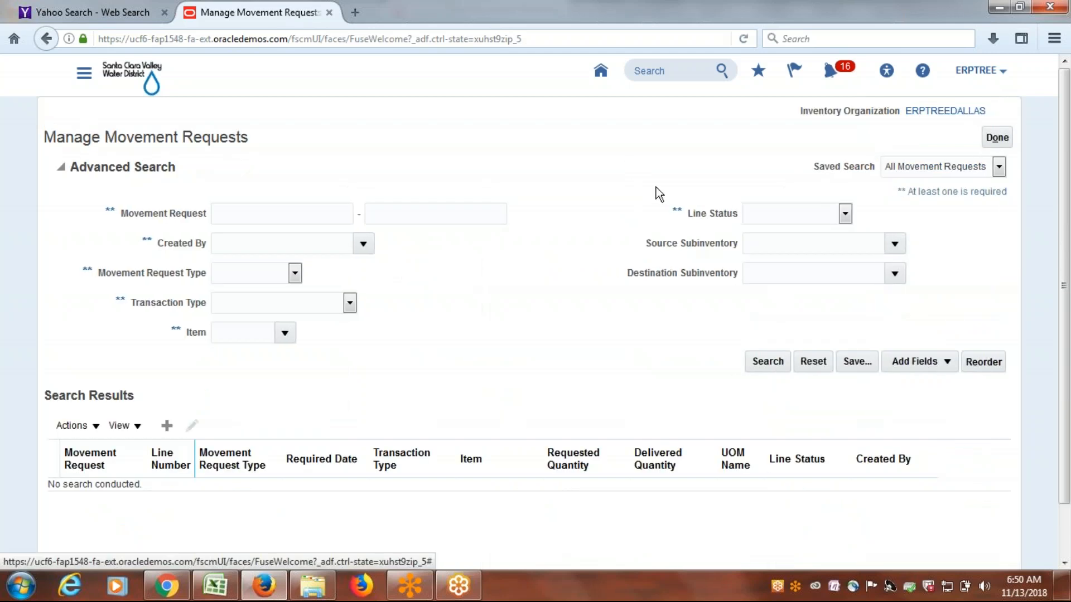
{"action": "left_click", "coordinate": [165, 426]}
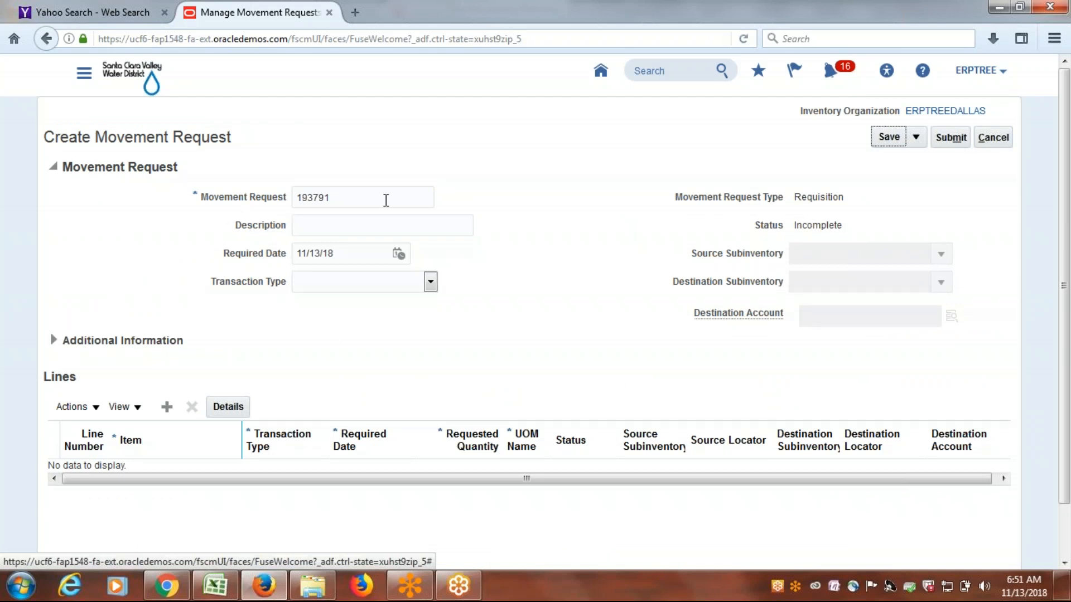
{"action": "left_click", "coordinate": [342, 194]}
{"action": "left_click", "coordinate": [540, 326]}
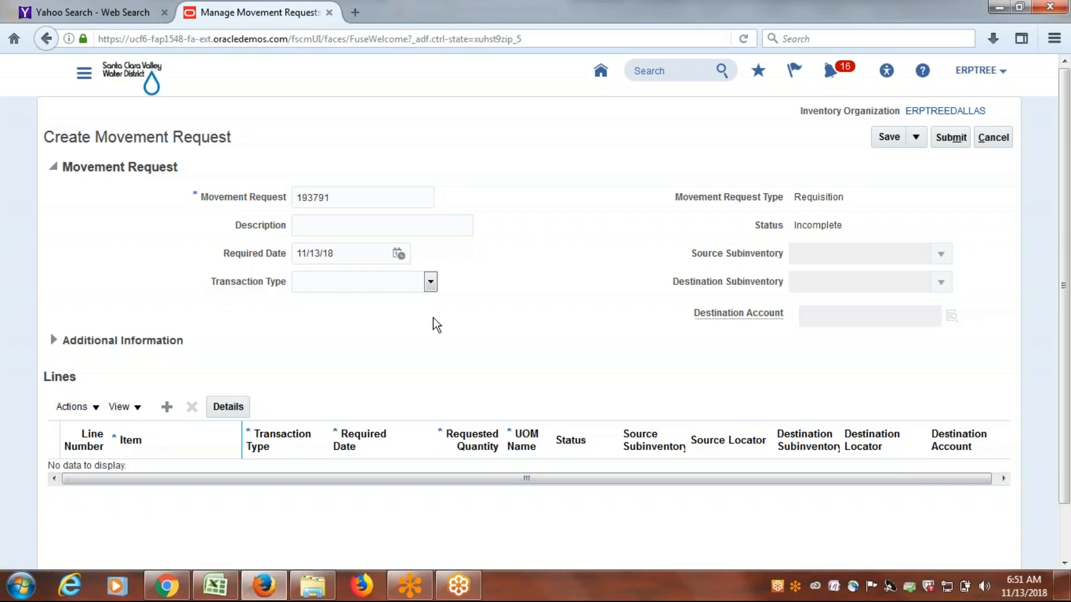
{"action": "left_click", "coordinate": [430, 282]}
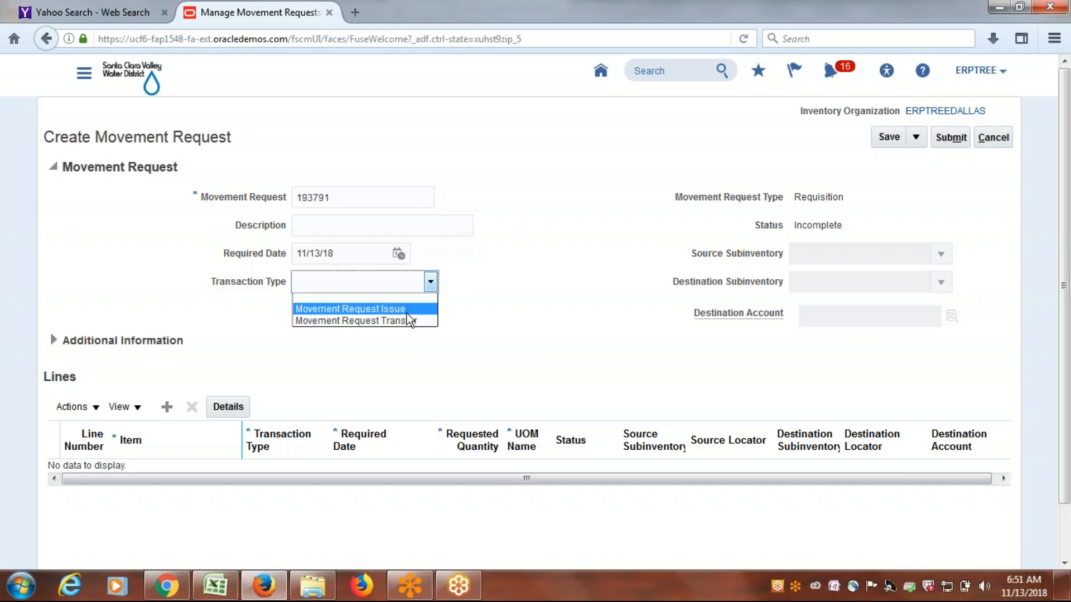
{"action": "left_click", "coordinate": [468, 290]}
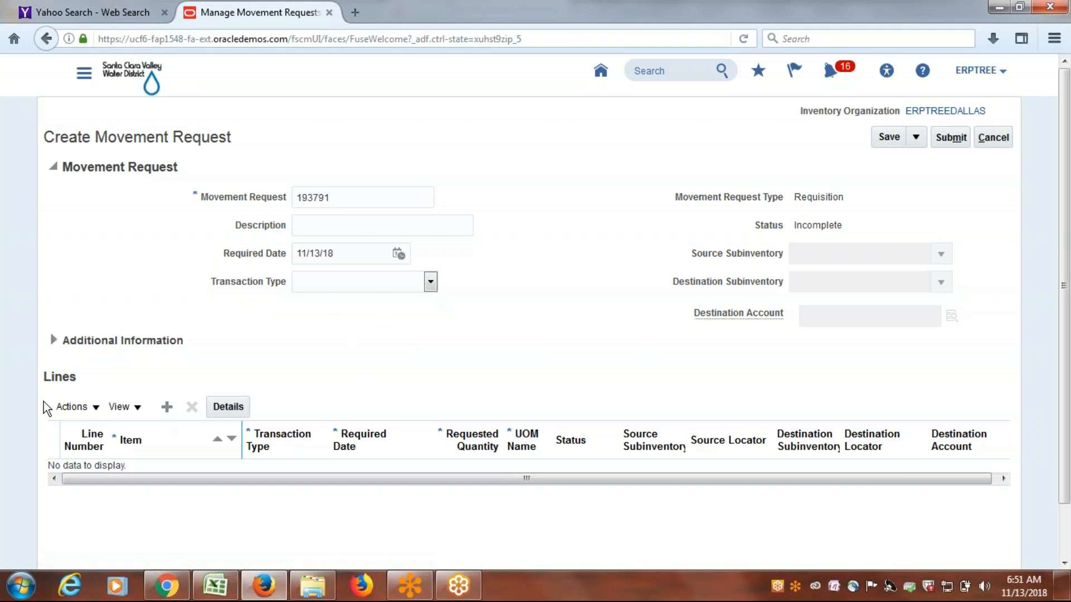
Add a line to the movement request and look up items starting with "ERP" to select ERP1001 (Macbook).
{"action": "left_click", "coordinate": [166, 410]}
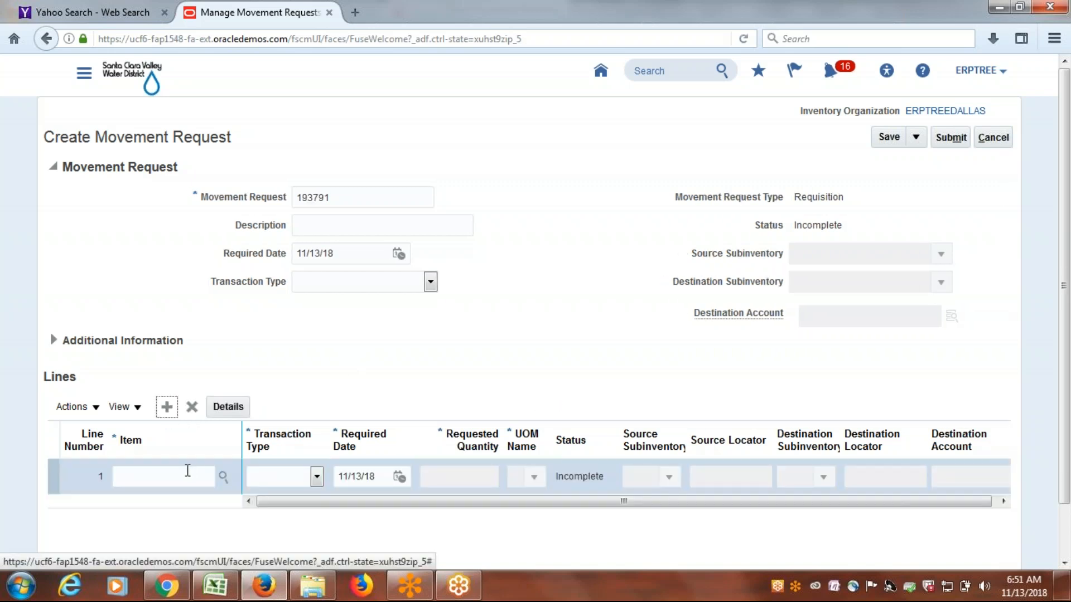
{"action": "left_click", "coordinate": [173, 478]}
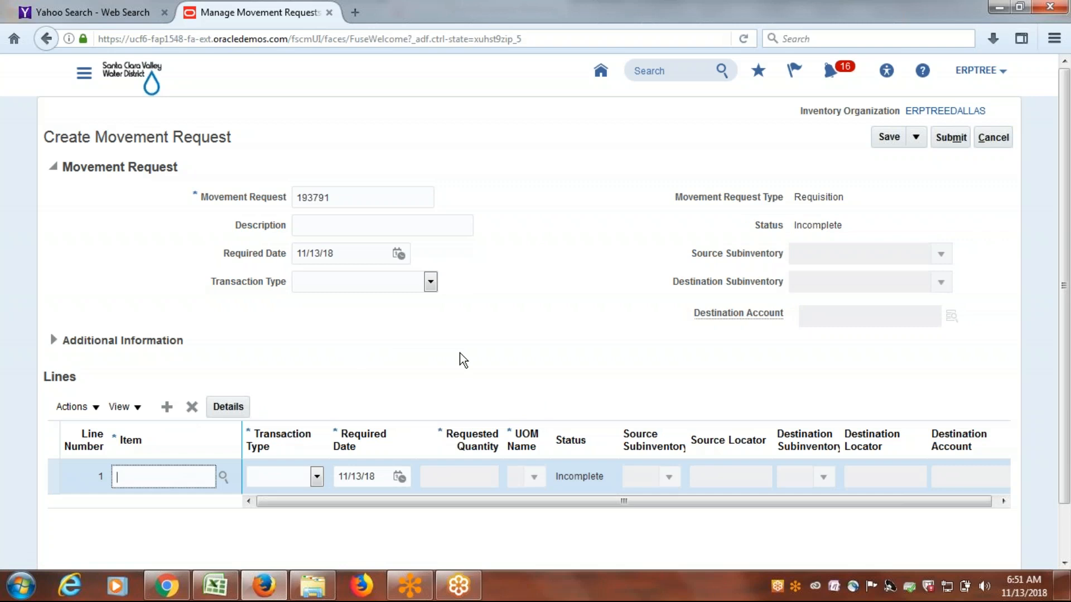
{"action": "type", "text": "ERP"}
{"action": "key", "text": "Tab"}
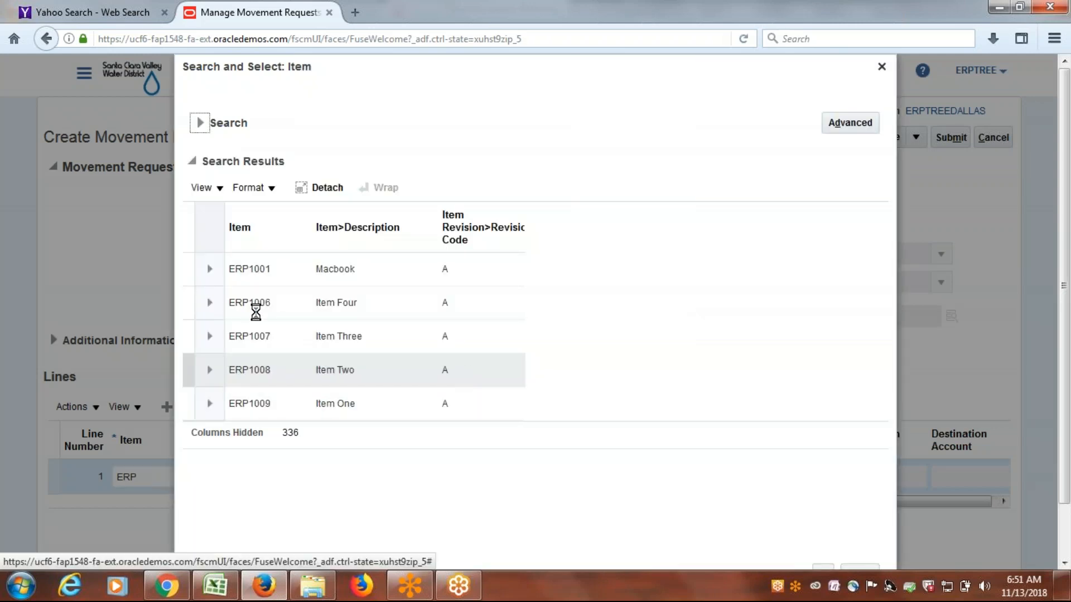
{"action": "left_click", "coordinate": [186, 270]}
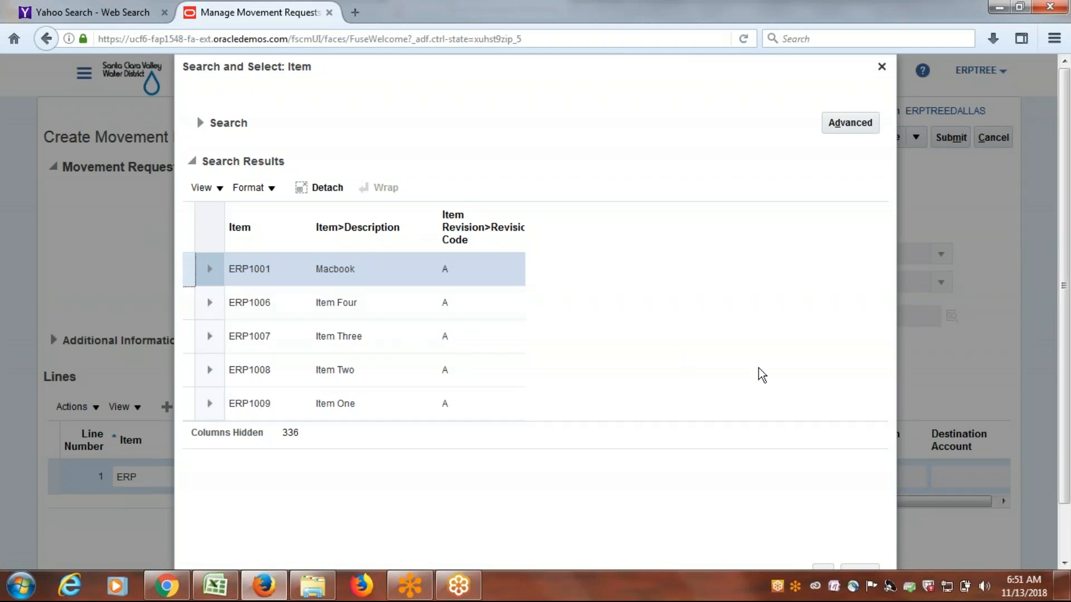
{"action": "scroll", "coordinate": [762, 375], "scroll_direction": "down", "scroll_amount": 2}
{"action": "left_click", "coordinate": [823, 520]}
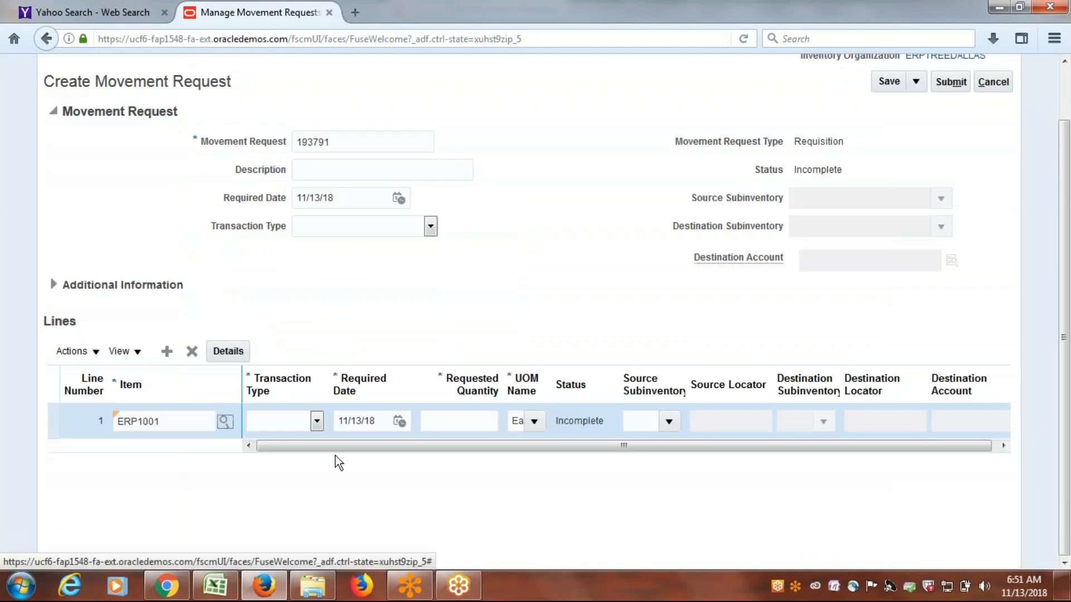
Set the line's transaction type to Movement Request Issue and its requested quantity to 3.
{"action": "left_click", "coordinate": [316, 421]}
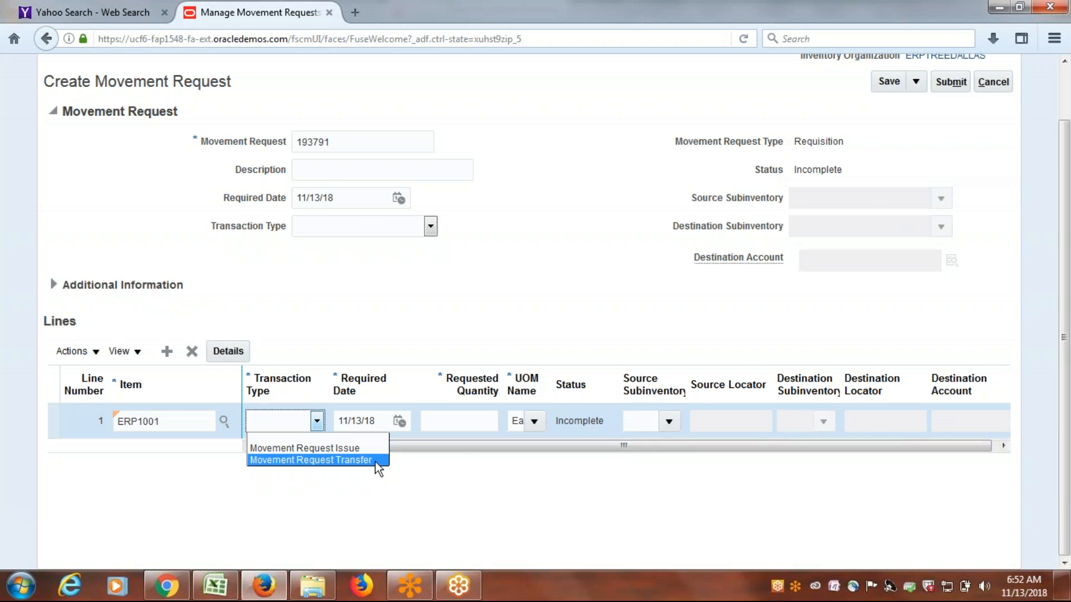
{"action": "left_click", "coordinate": [317, 451]}
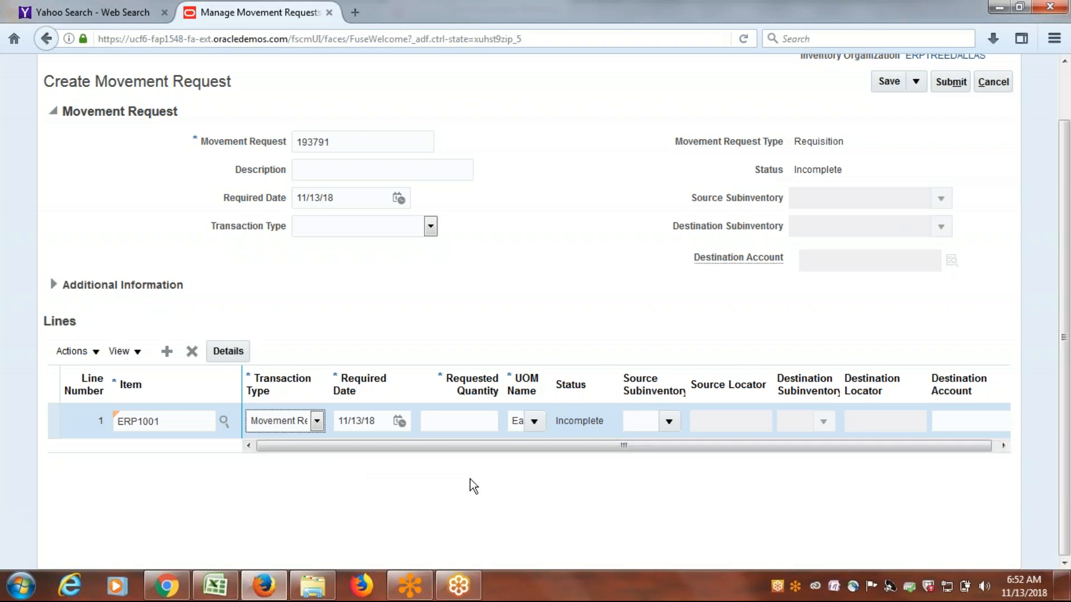
{"action": "left_click", "coordinate": [462, 419]}
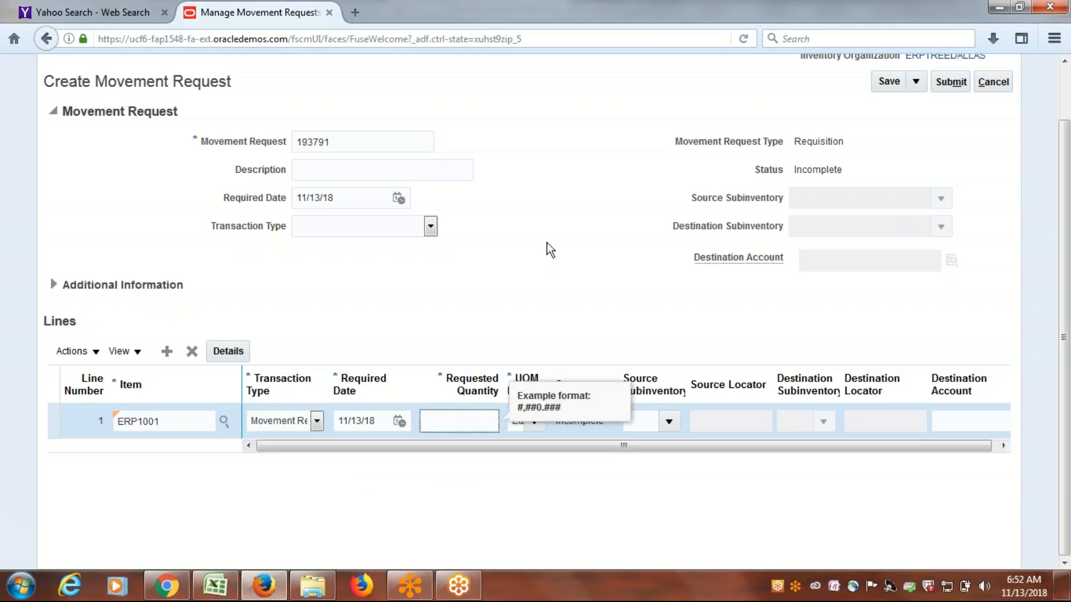
{"action": "type", "text": "3"}
{"action": "key", "text": "Tab"}
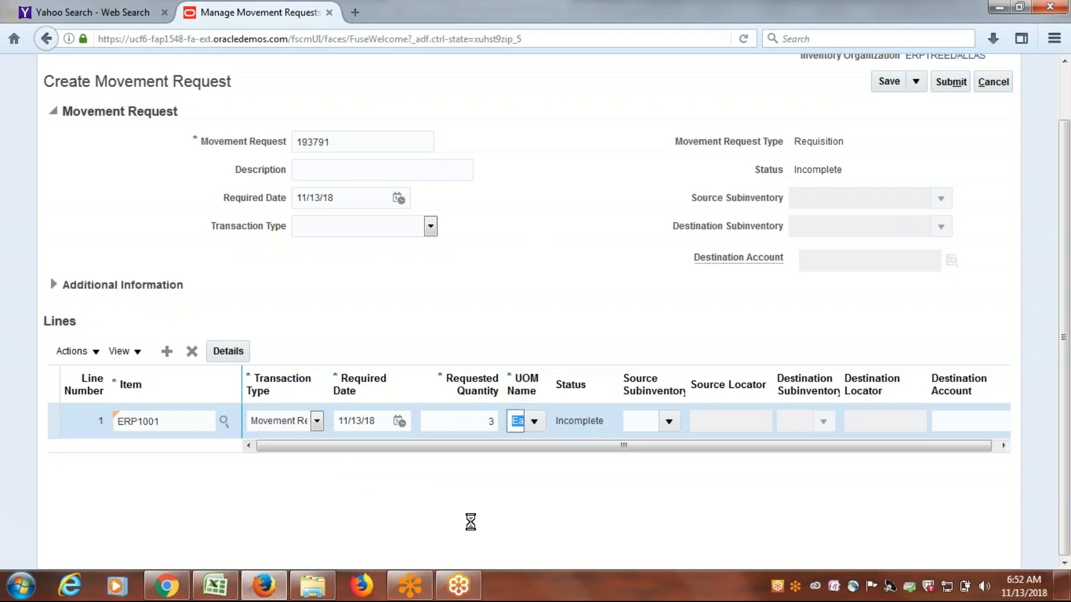
{"action": "left_click", "coordinate": [481, 493]}
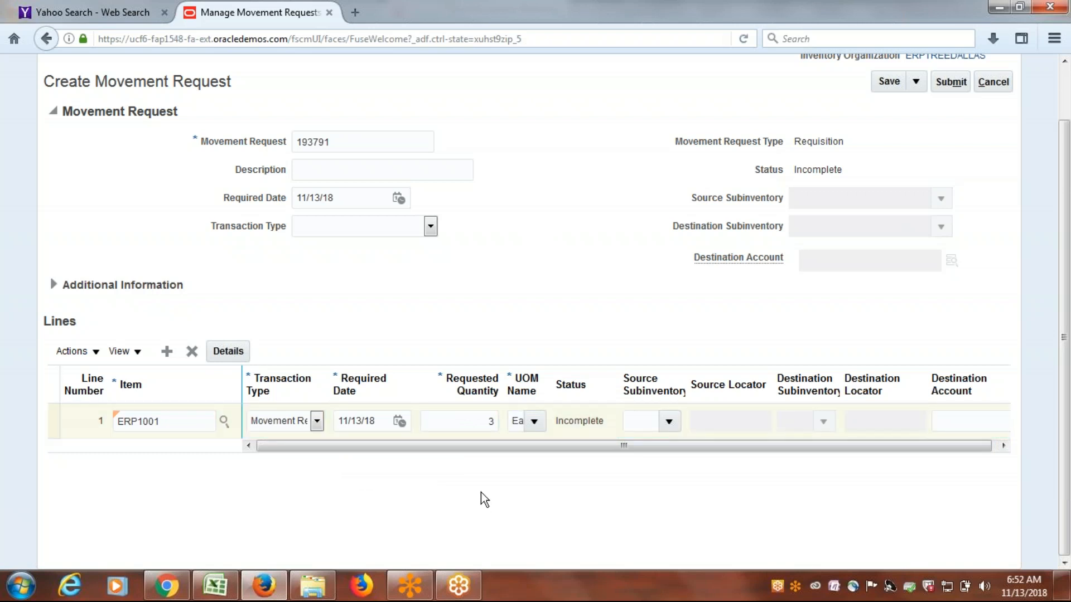
Set the line's source subinventory to iPhone.
{"action": "left_click", "coordinate": [669, 422]}
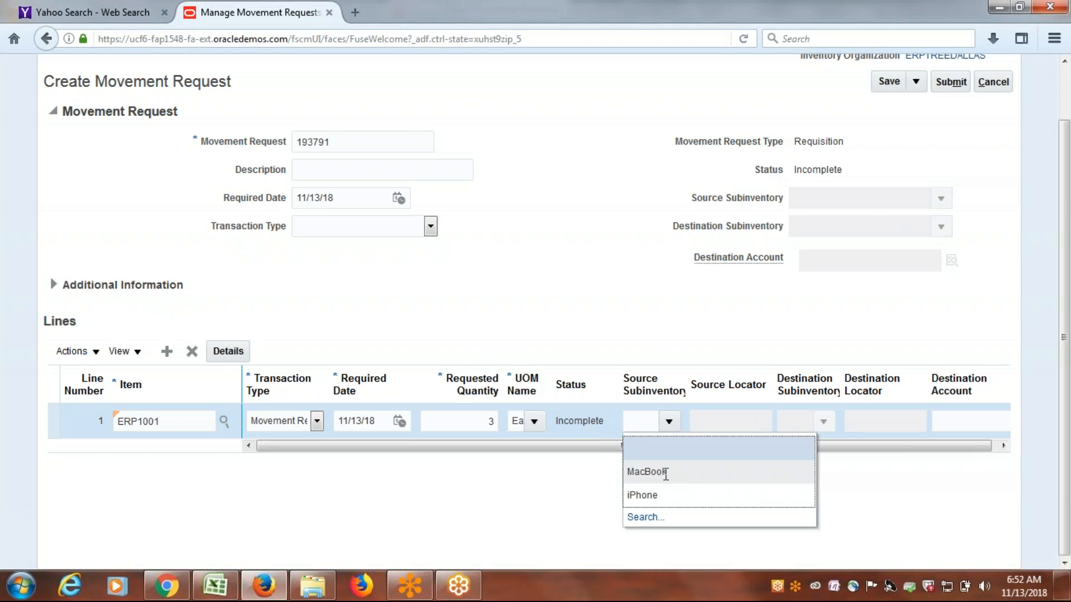
{"action": "left_click", "coordinate": [647, 473]}
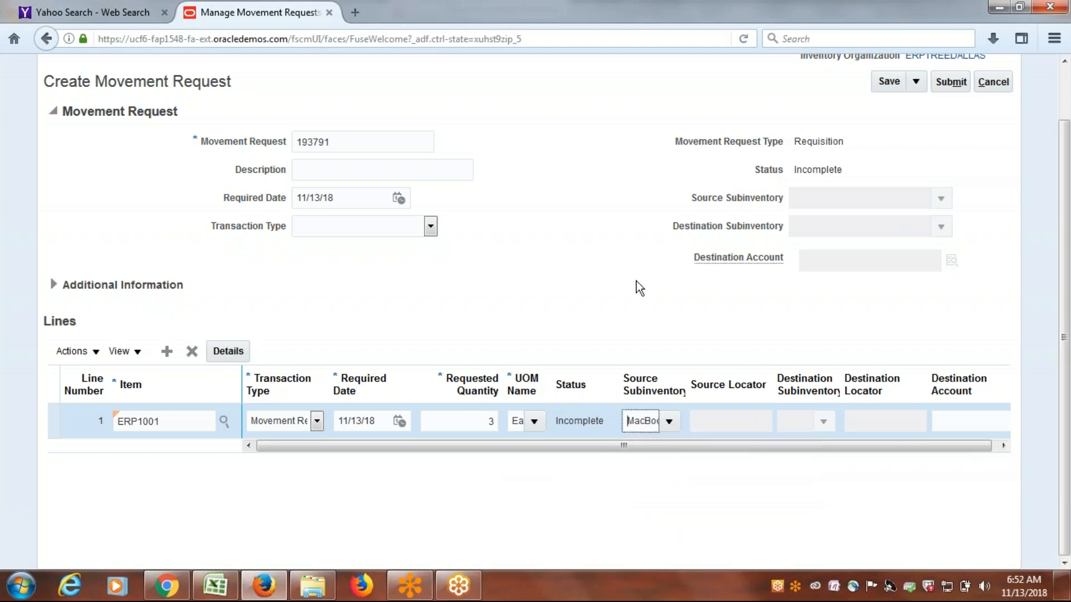
{"action": "key", "text": "Tab"}
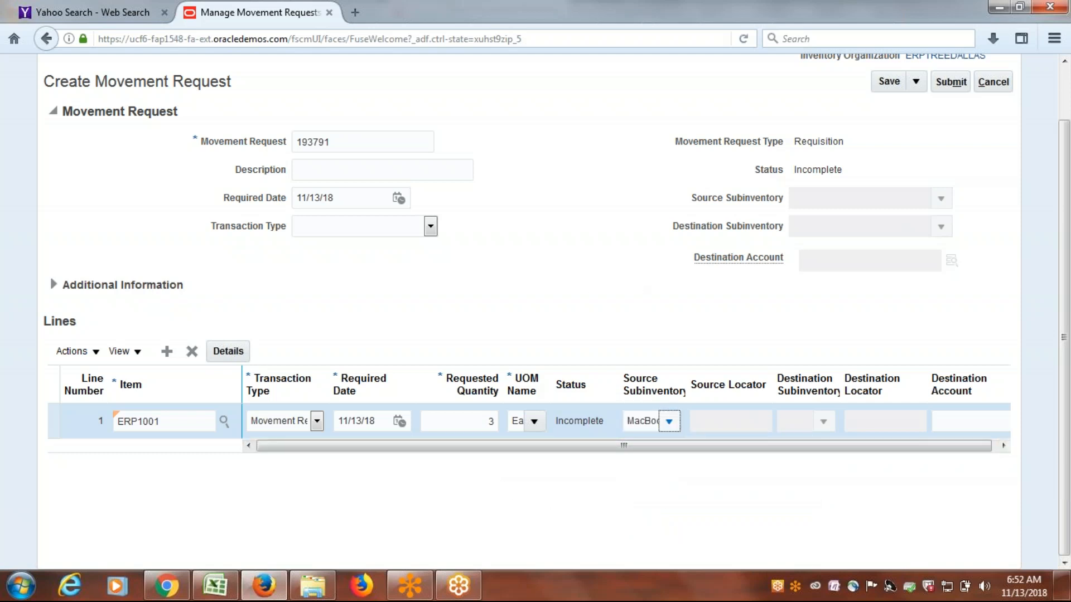
{"action": "left_click", "coordinate": [669, 422]}
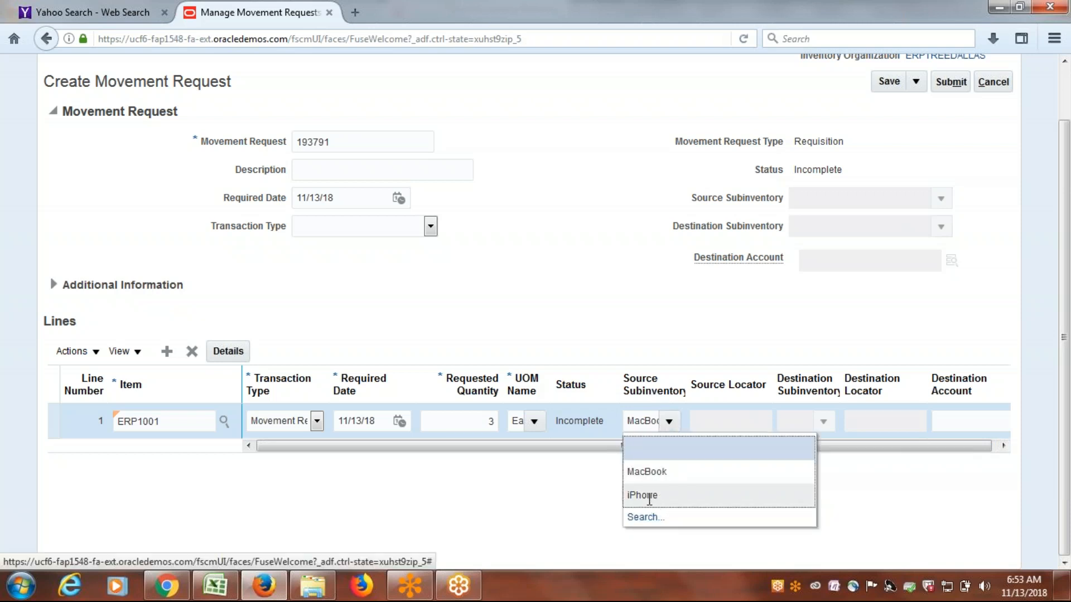
{"action": "left_click", "coordinate": [649, 496]}
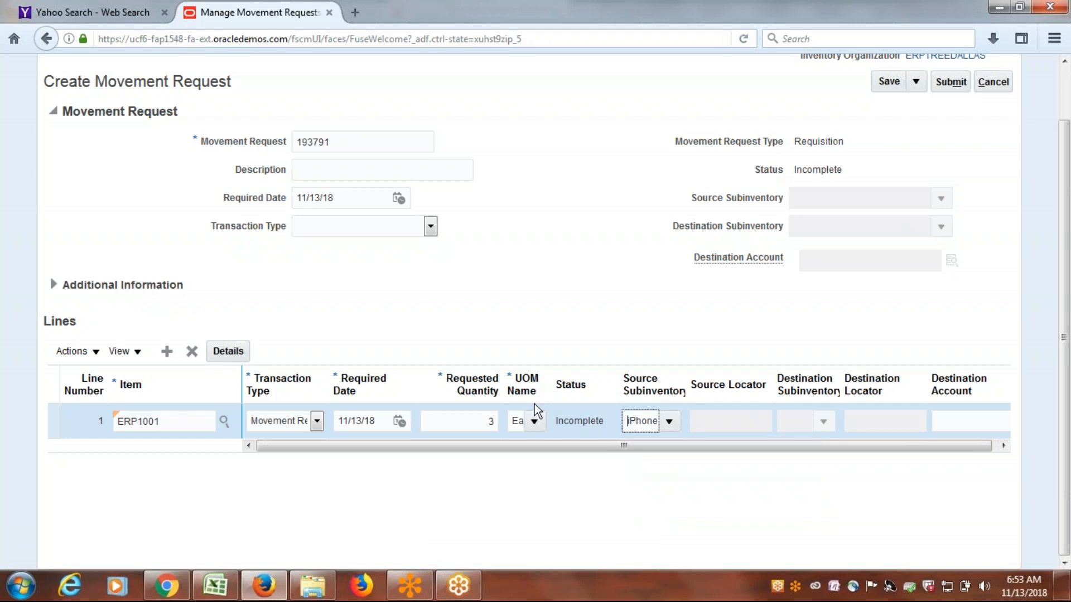
Narrow the Source Locator, Destination Subinventory and Destination Locator columns of the lines table.
{"action": "left_click_drag", "start_coordinate": [551, 448], "coordinate": [654, 448]}
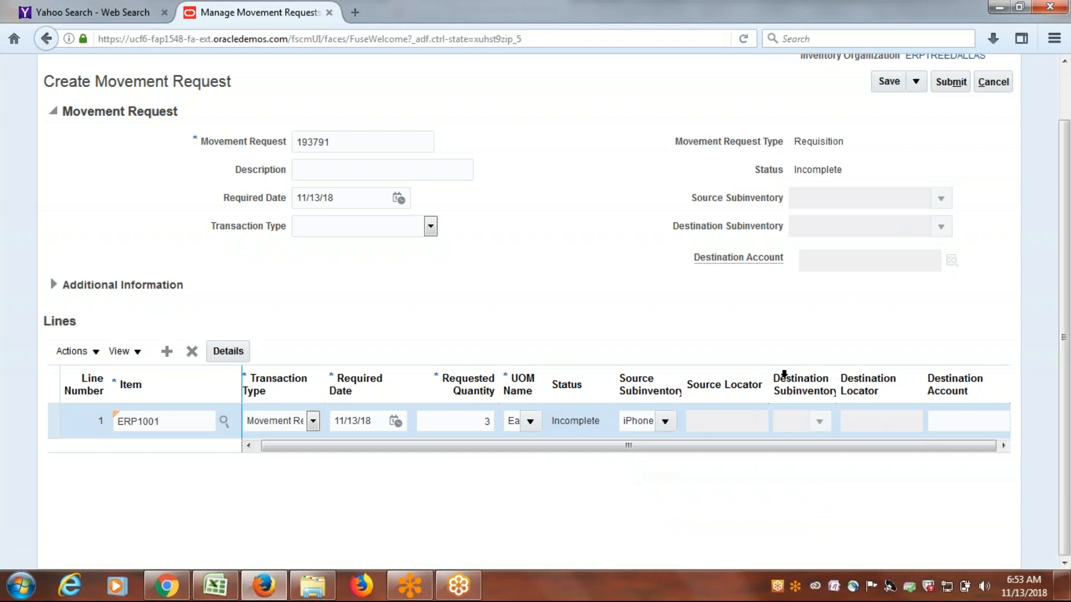
{"action": "left_click_drag", "start_coordinate": [770, 374], "coordinate": [710, 377]}
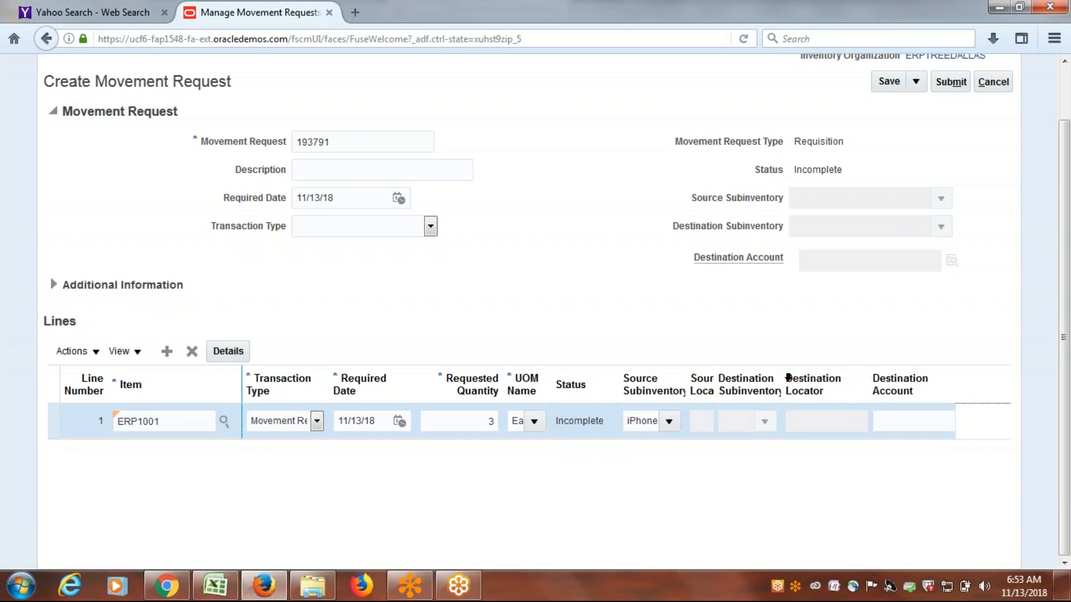
{"action": "left_click_drag", "start_coordinate": [785, 377], "coordinate": [735, 377]}
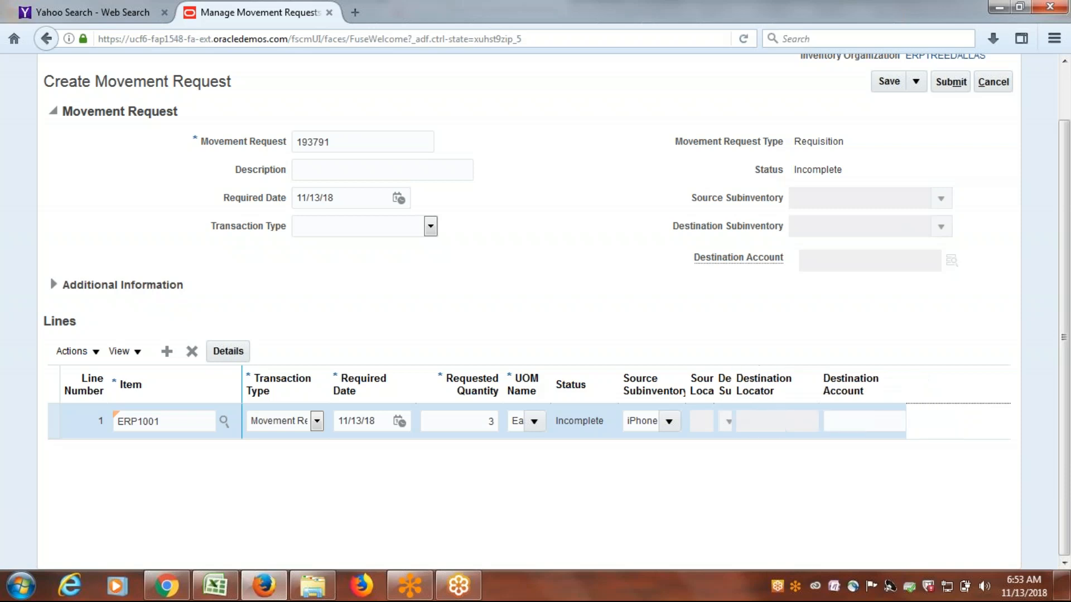
{"action": "left_click_drag", "start_coordinate": [820, 378], "coordinate": [760, 379]}
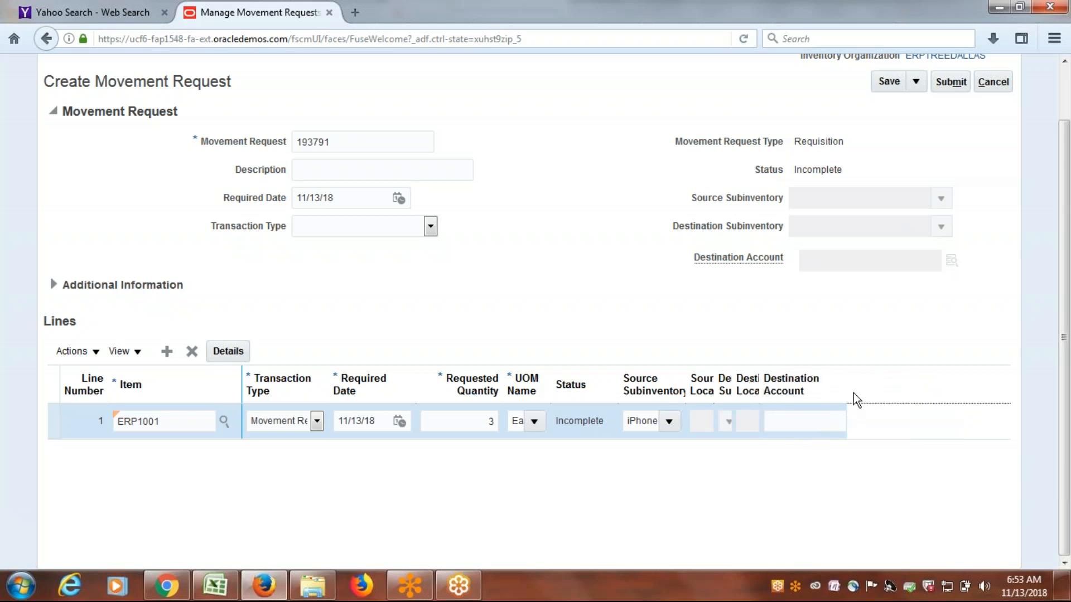
Set the line's destination account to 1000.1000.64220, searching the account combinations by company 1000 (ERPTREE Consulting).
{"action": "left_click_drag", "start_coordinate": [845, 383], "coordinate": [1009, 385]}
{"action": "left_click", "coordinate": [918, 422]}
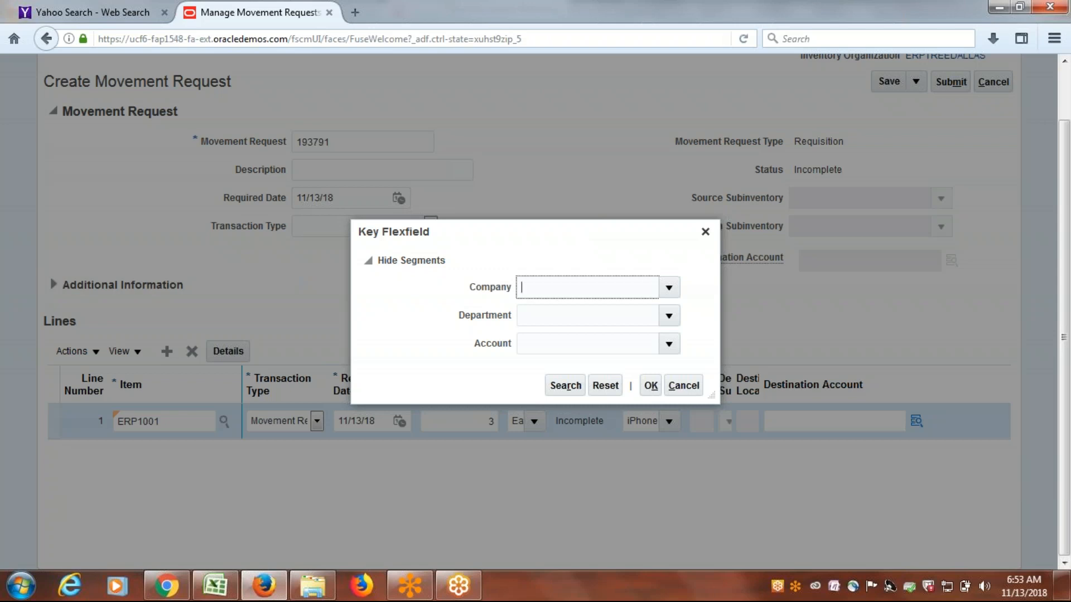
{"action": "left_click", "coordinate": [671, 291]}
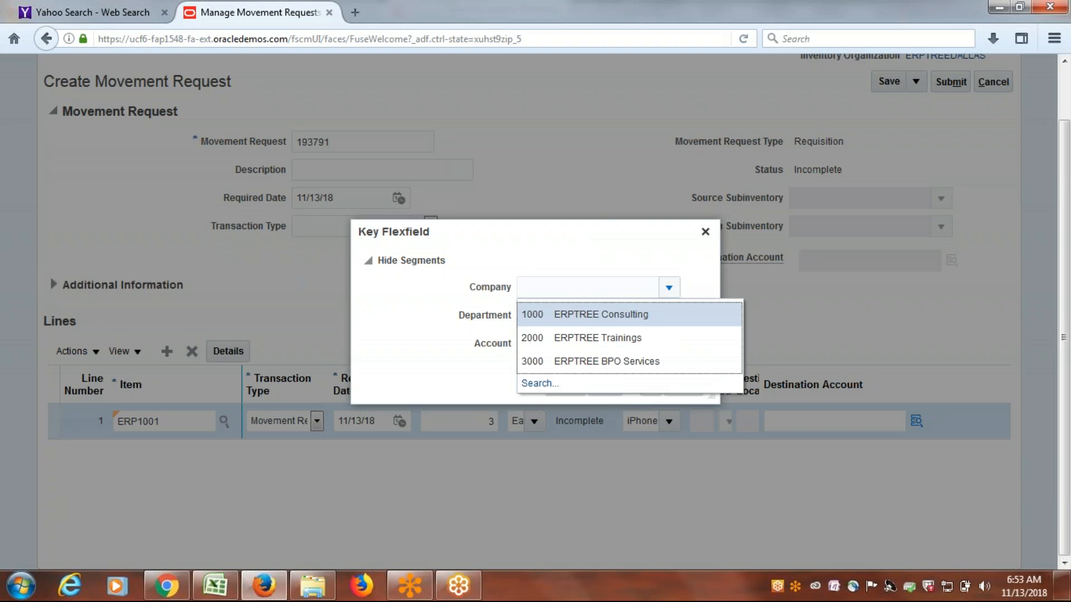
{"action": "left_click", "coordinate": [661, 313]}
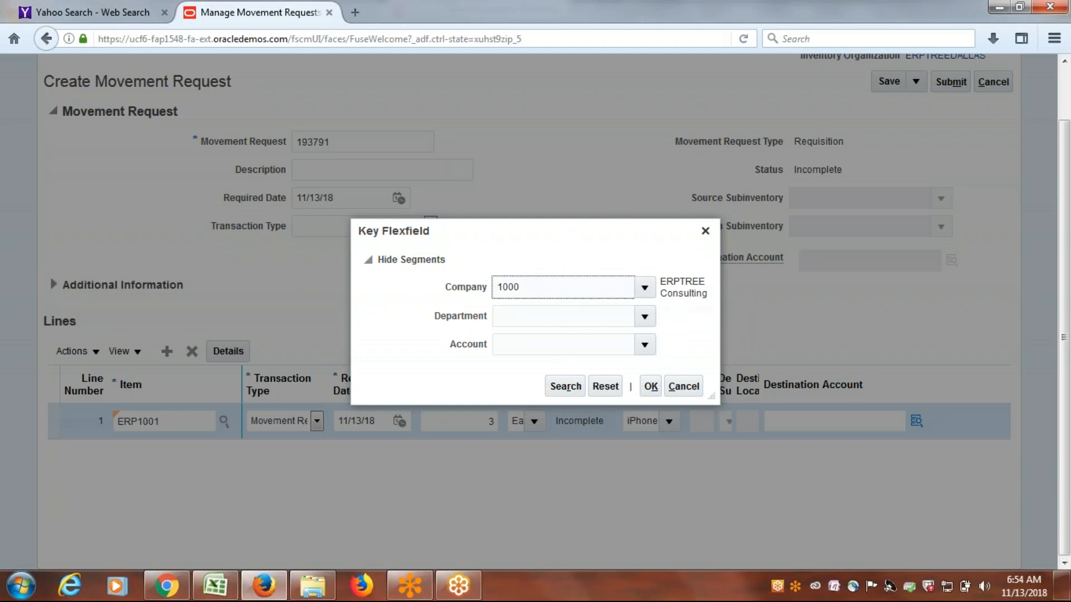
{"action": "left_click", "coordinate": [645, 316]}
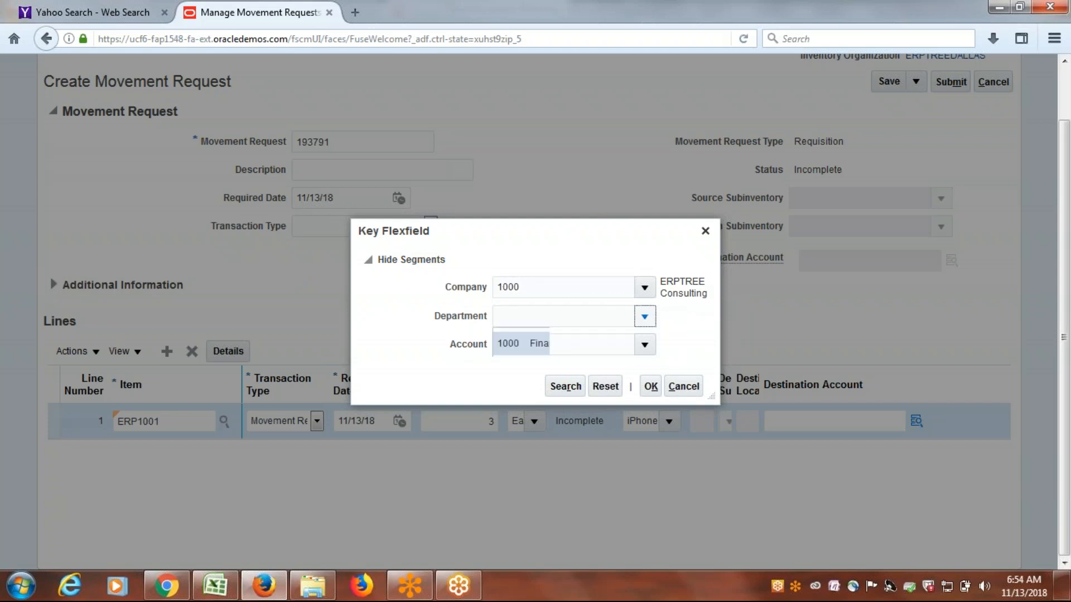
{"action": "left_click", "coordinate": [606, 394]}
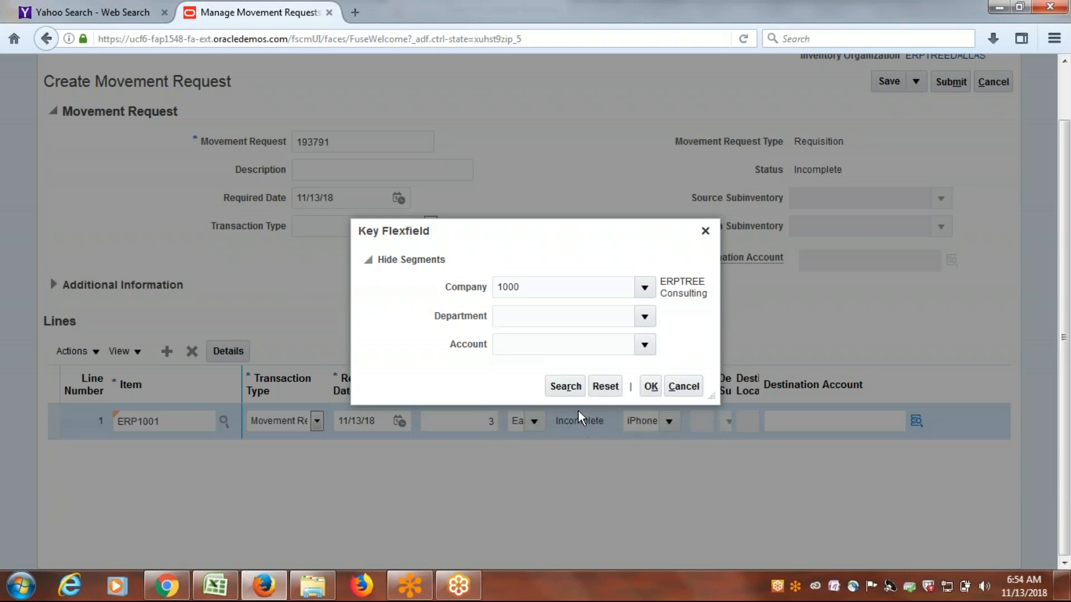
{"action": "left_click", "coordinate": [564, 386]}
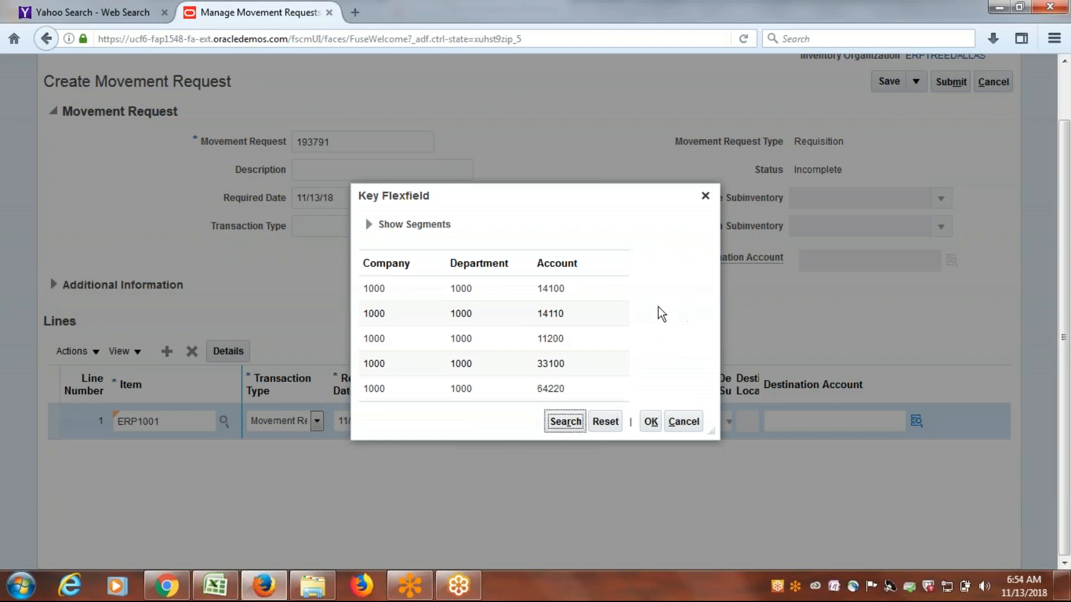
{"action": "left_click", "coordinate": [495, 393]}
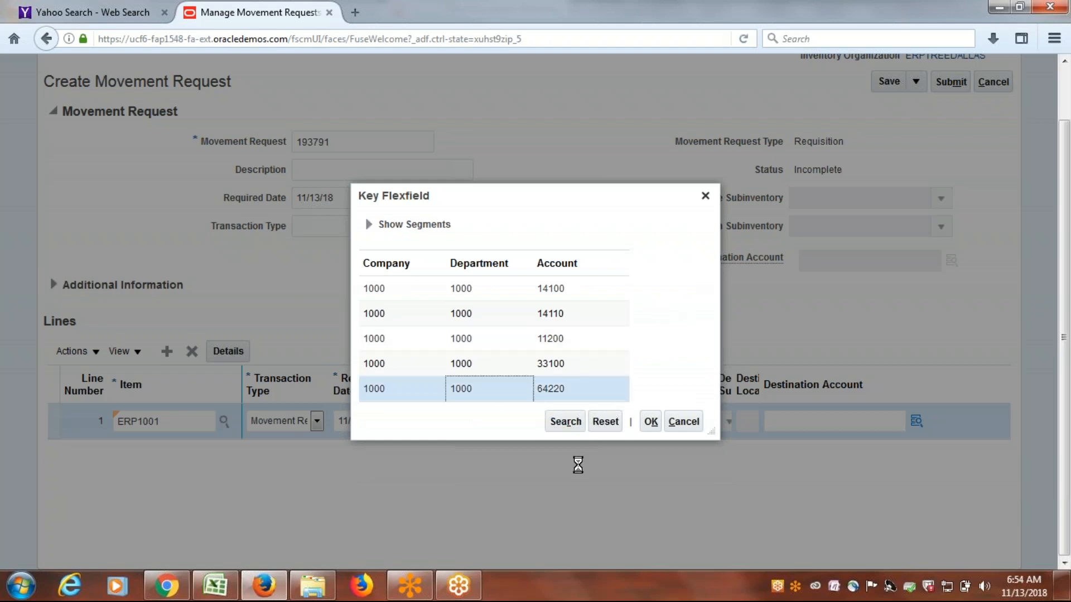
{"action": "left_click", "coordinate": [649, 422]}
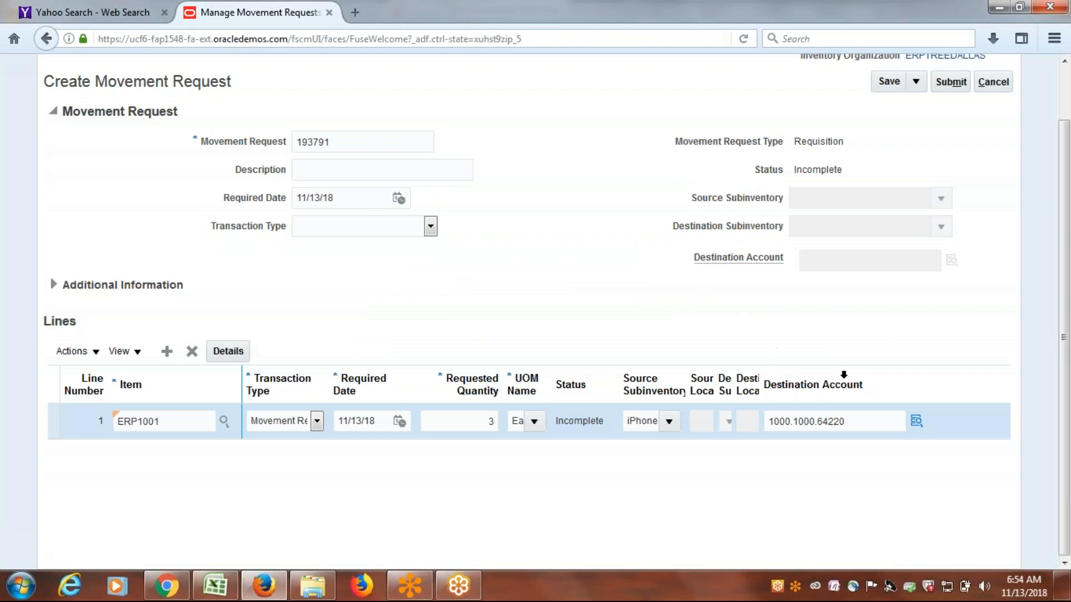
Submit the movement request and acknowledge the submission.
{"action": "left_click", "coordinate": [951, 82]}
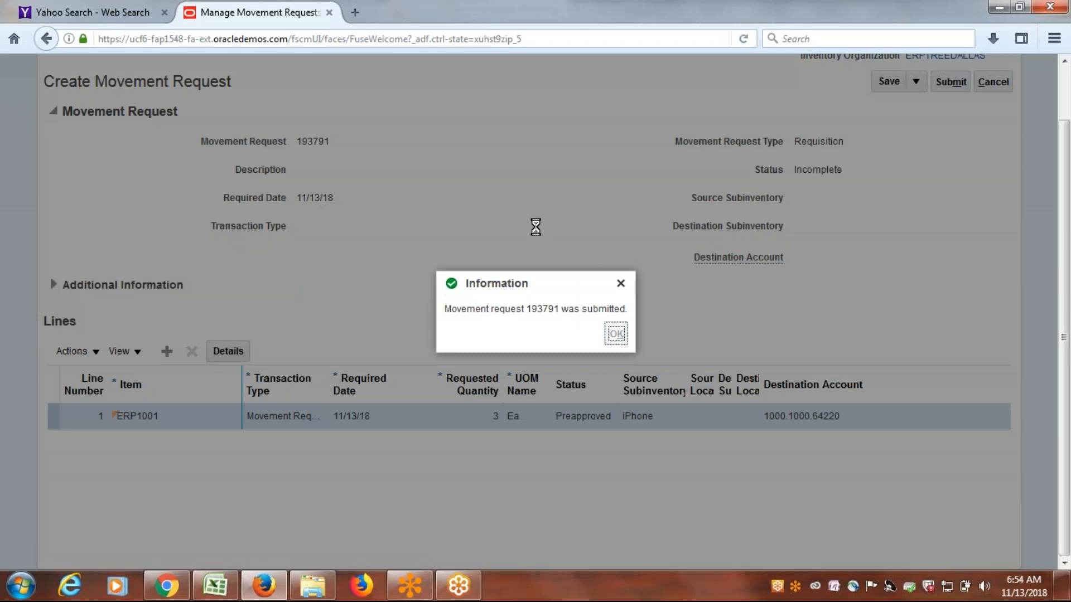
{"action": "key", "text": "Return"}
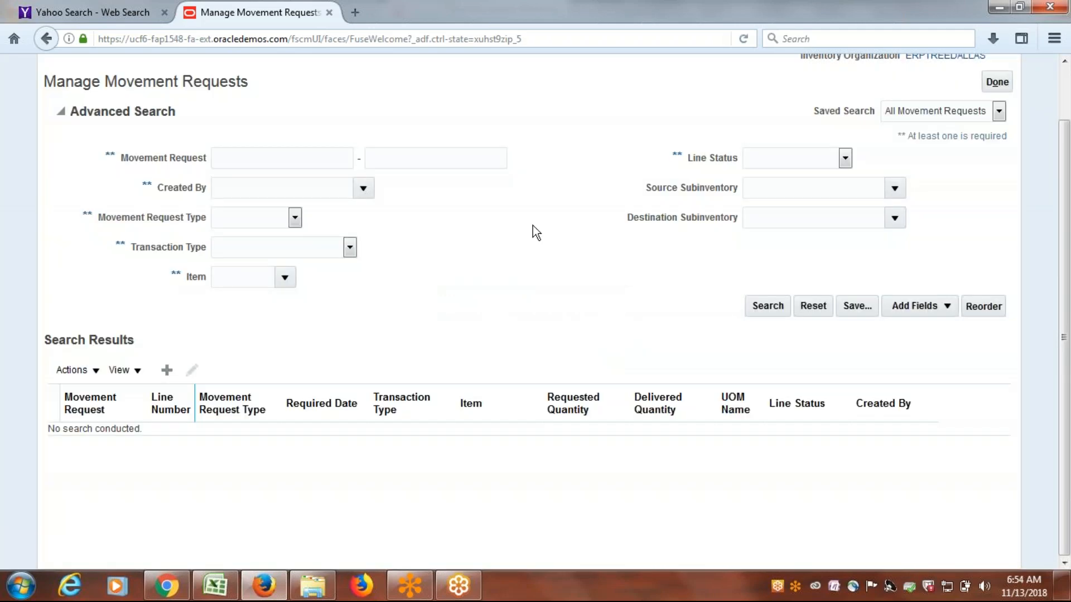
Switch to the Excel class notes, check the pick slip report entry under Requisition Movement Request: Issue, and return to Oracle Fusion.
{"action": "key", "text": "alt+Tab"}
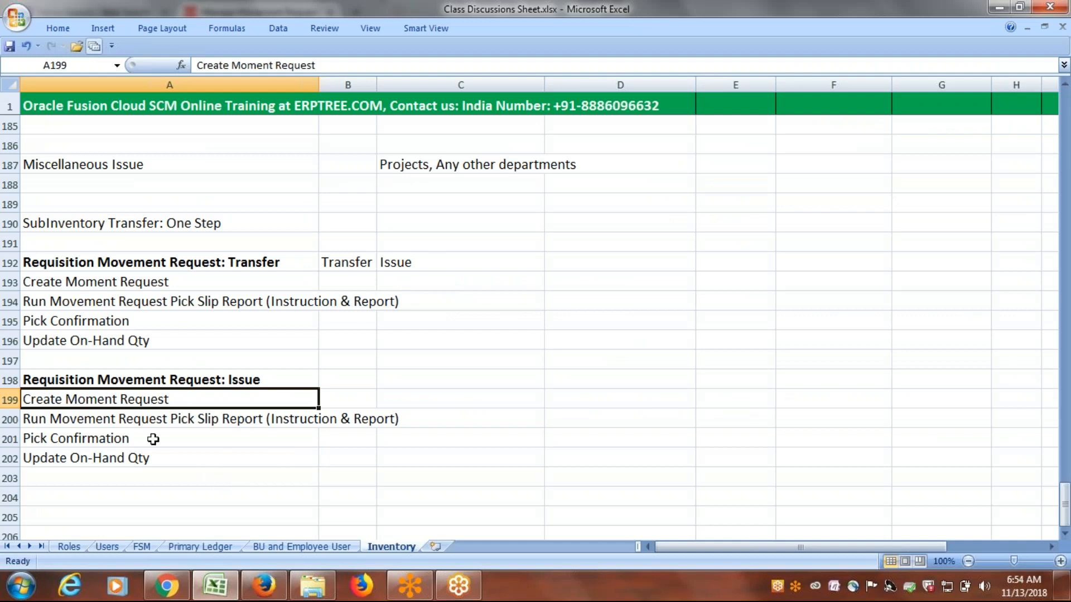
{"action": "left_click", "coordinate": [124, 417]}
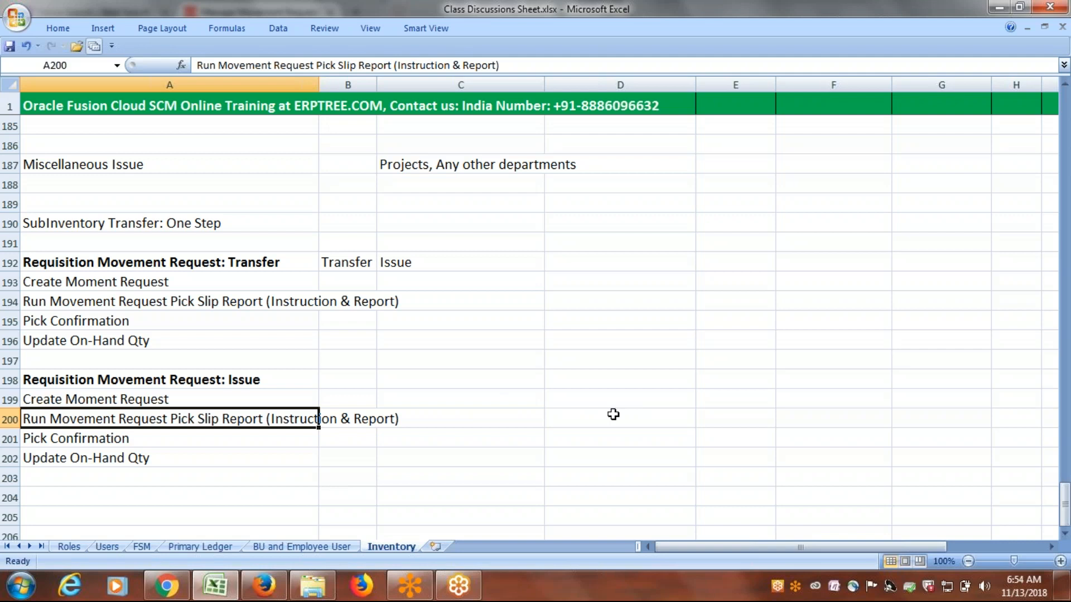
{"action": "key", "text": "alt+Tab"}
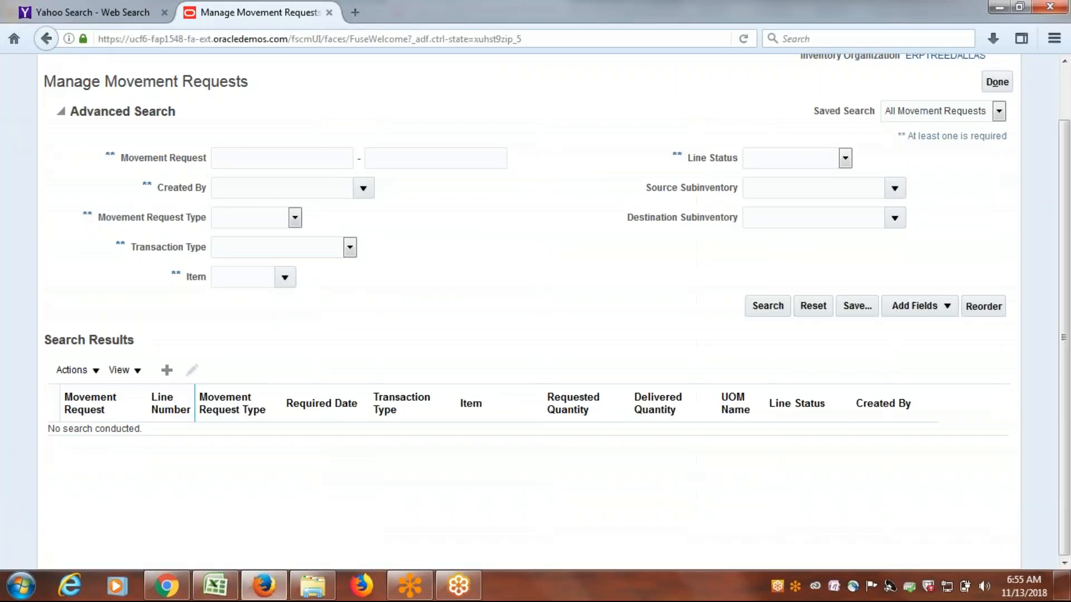
Leave the Manage Movement Requests page and go to Scheduled Processes.
{"action": "left_click", "coordinate": [997, 82]}
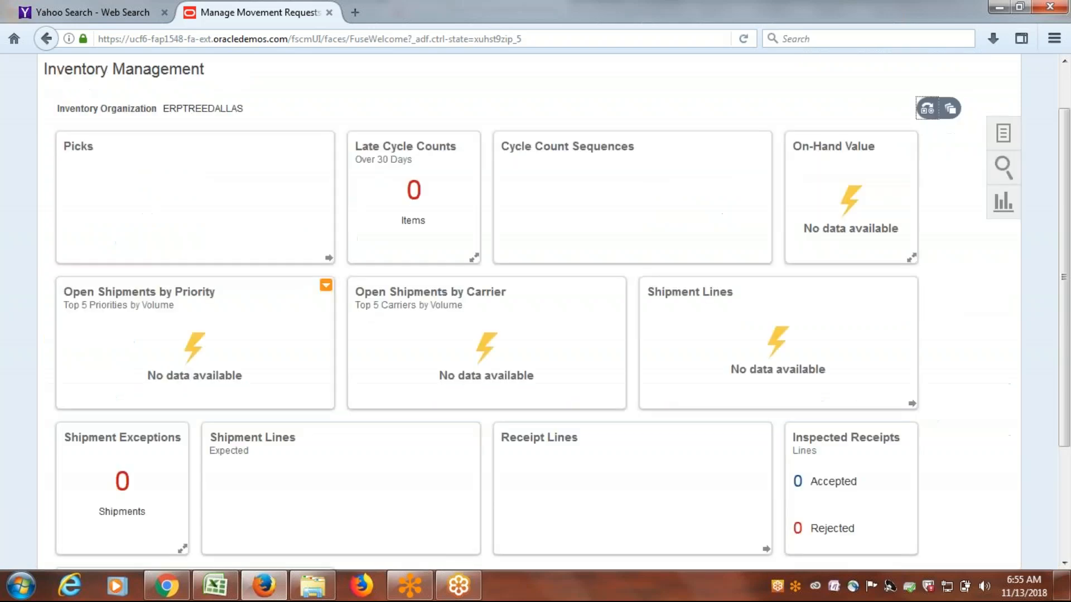
{"action": "left_click", "coordinate": [77, 81]}
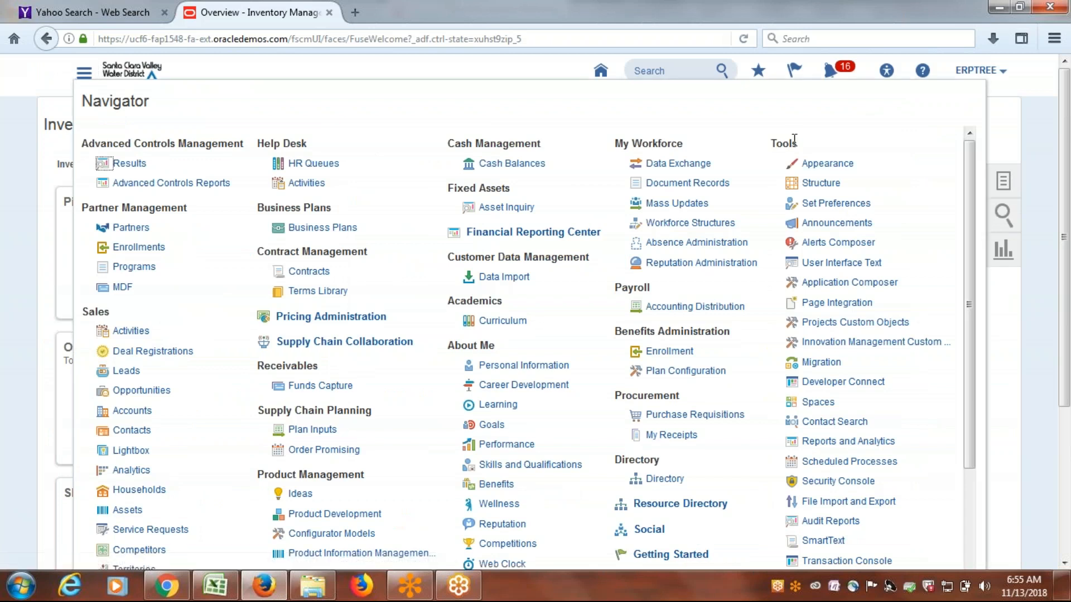
{"action": "left_click_drag", "start_coordinate": [973, 176], "coordinate": [969, 290]}
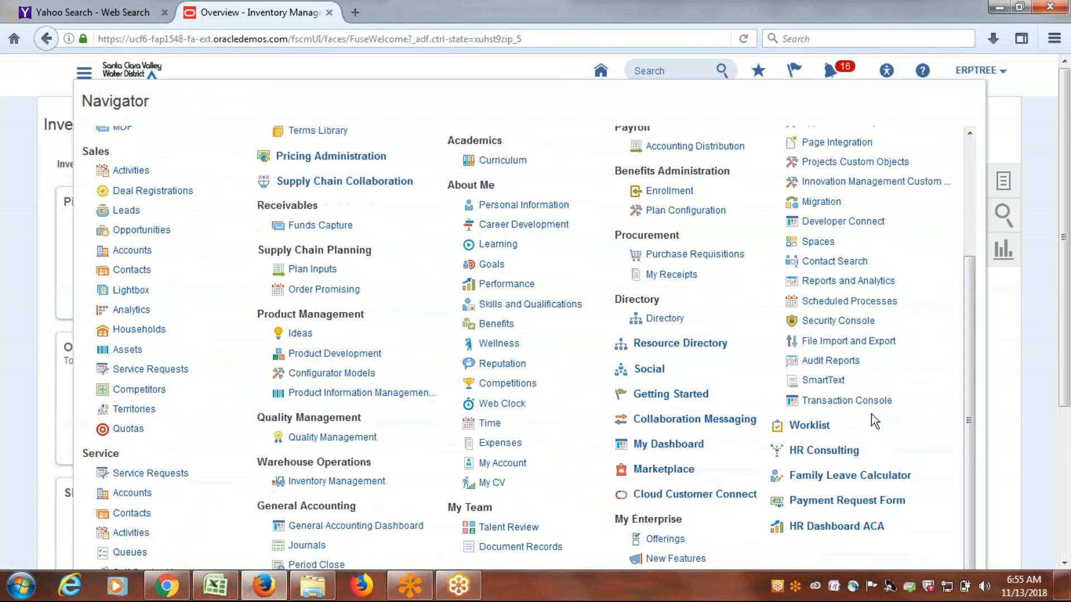
{"action": "left_click", "coordinate": [842, 304]}
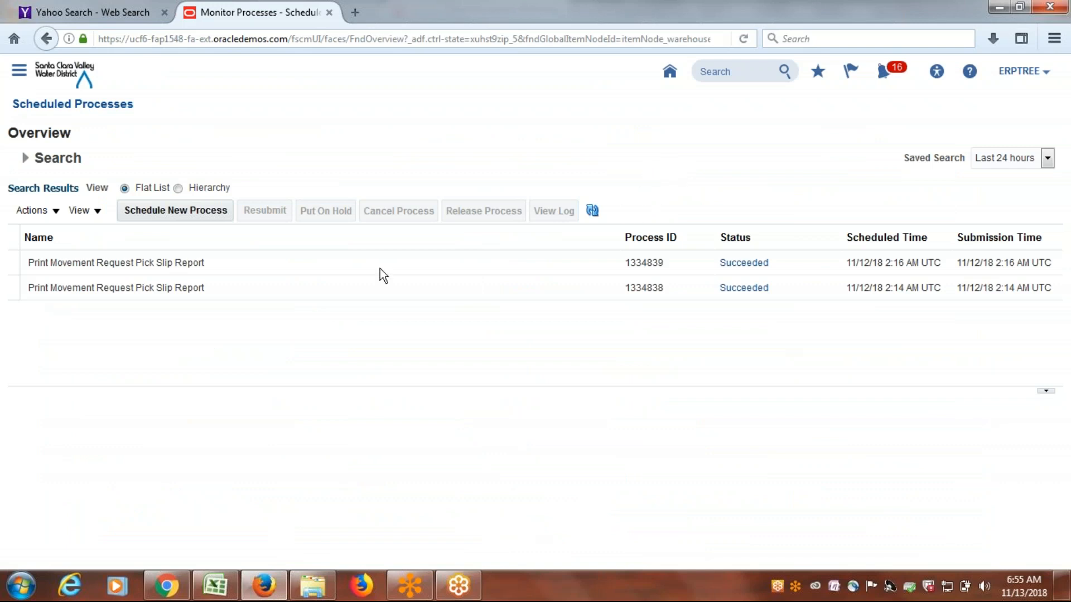
Start a new scheduled job for Print Movement Request Pick Slip Report, finding it by the name "Movement R".
{"action": "left_click", "coordinate": [190, 207]}
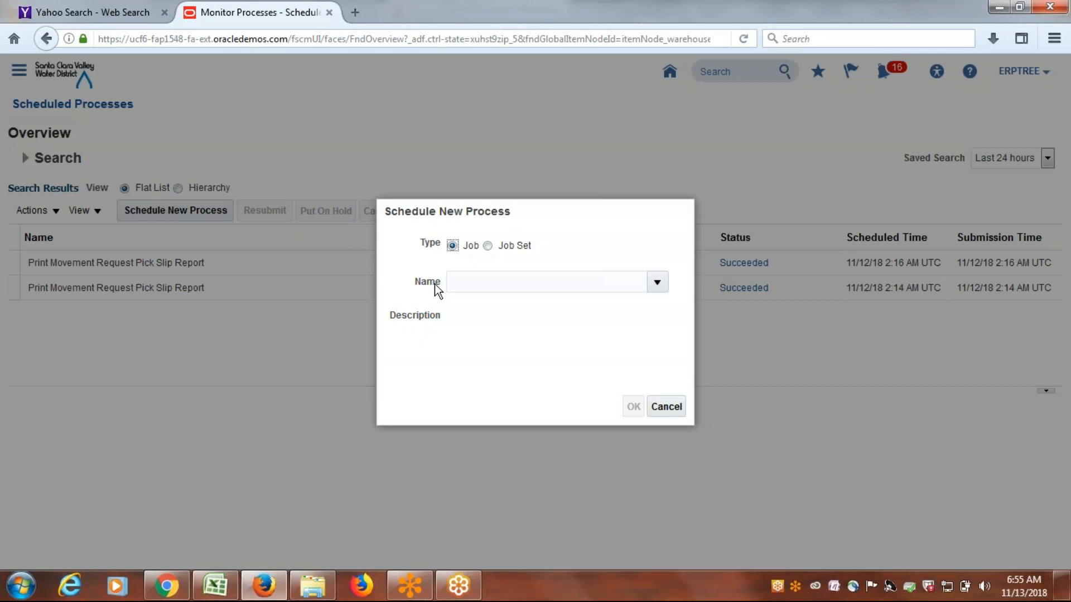
{"action": "left_click", "coordinate": [495, 285]}
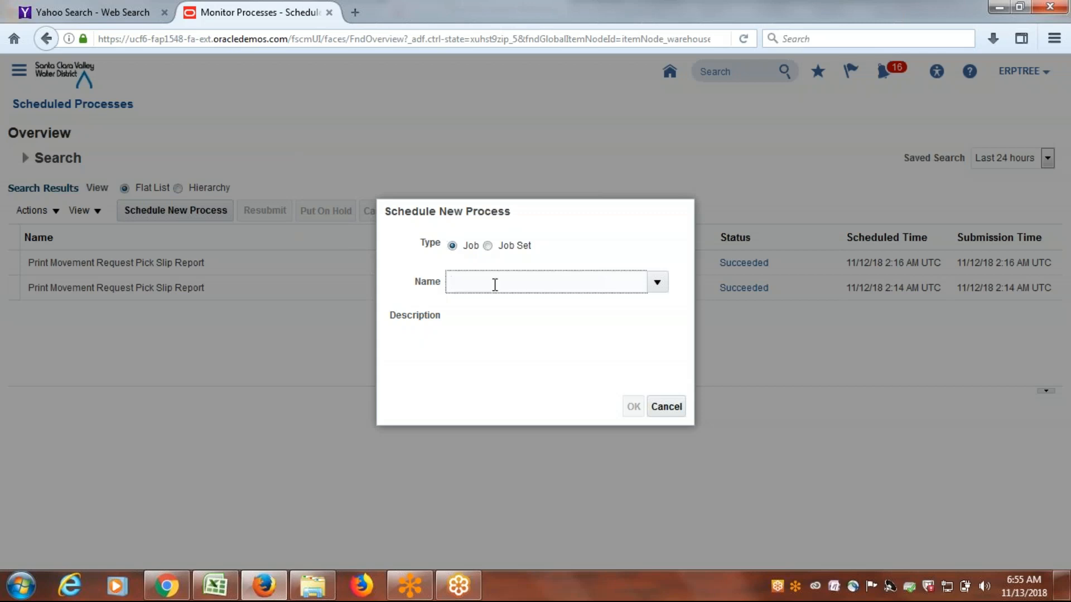
{"action": "type", "text": "Movement R"}
{"action": "key", "text": "Tab"}
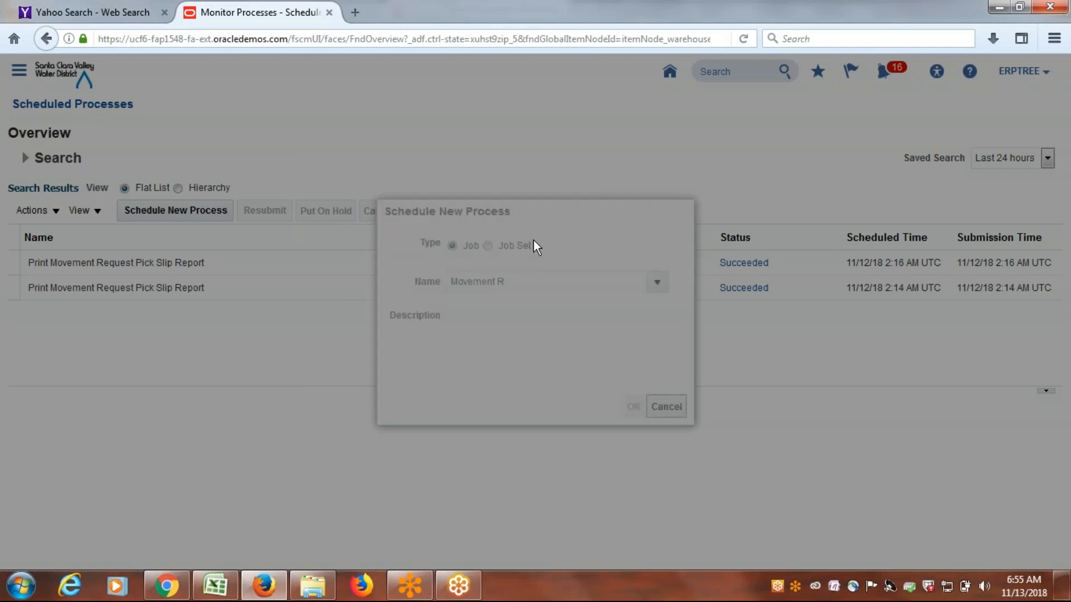
{"action": "left_click", "coordinate": [585, 220]}
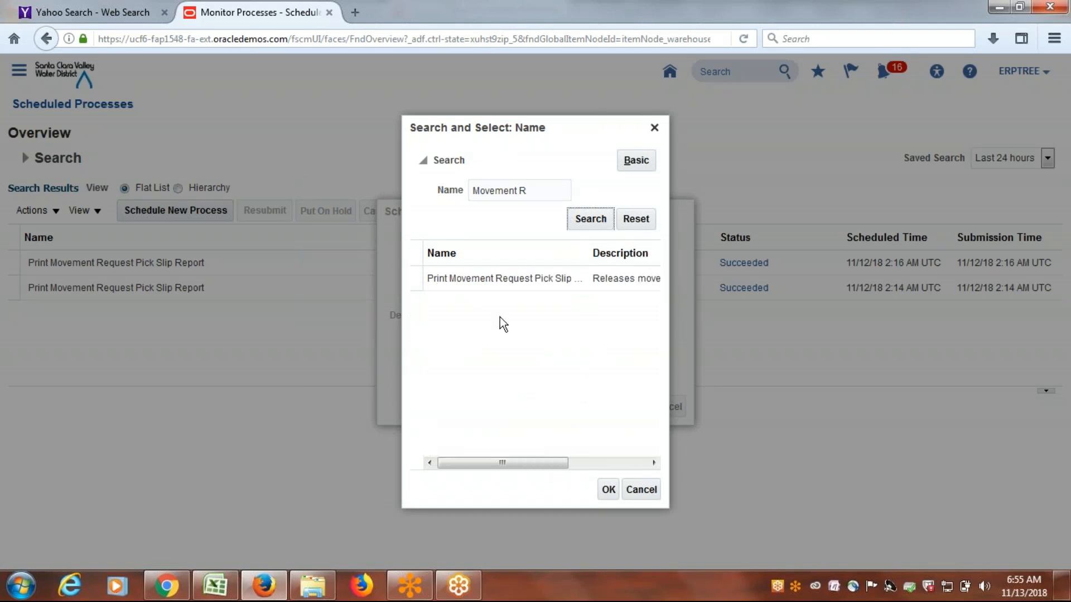
{"action": "left_click", "coordinate": [478, 278]}
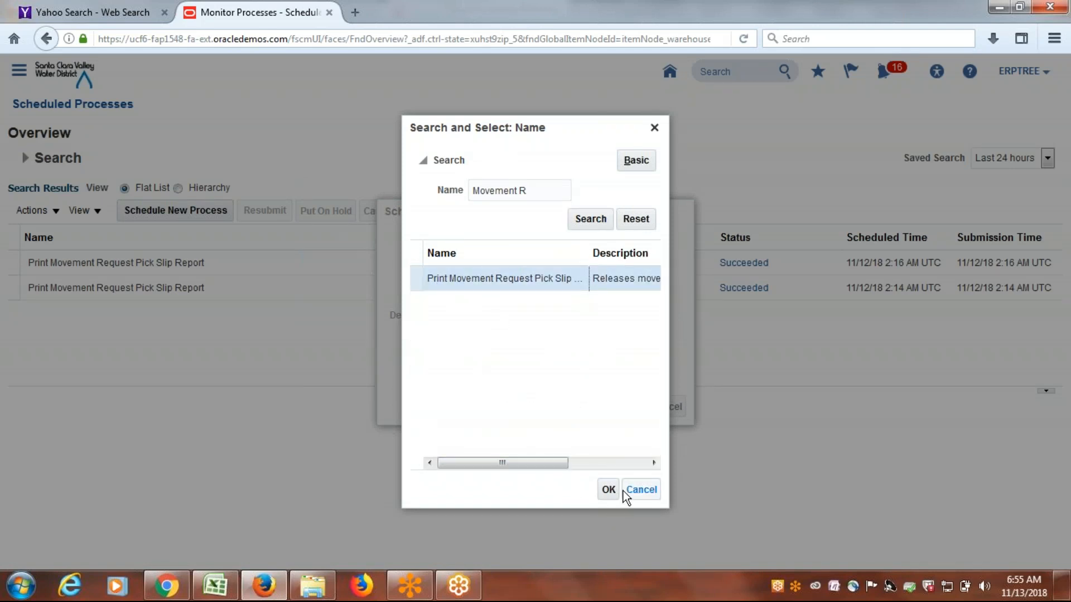
{"action": "left_click", "coordinate": [606, 490]}
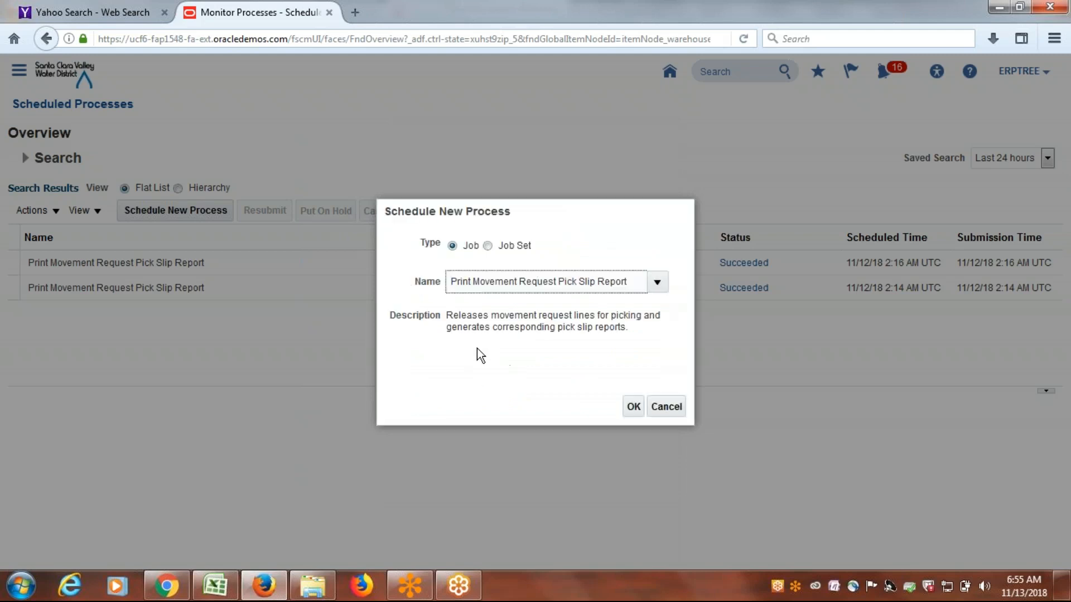
{"action": "left_click_drag", "start_coordinate": [448, 317], "coordinate": [596, 317]}
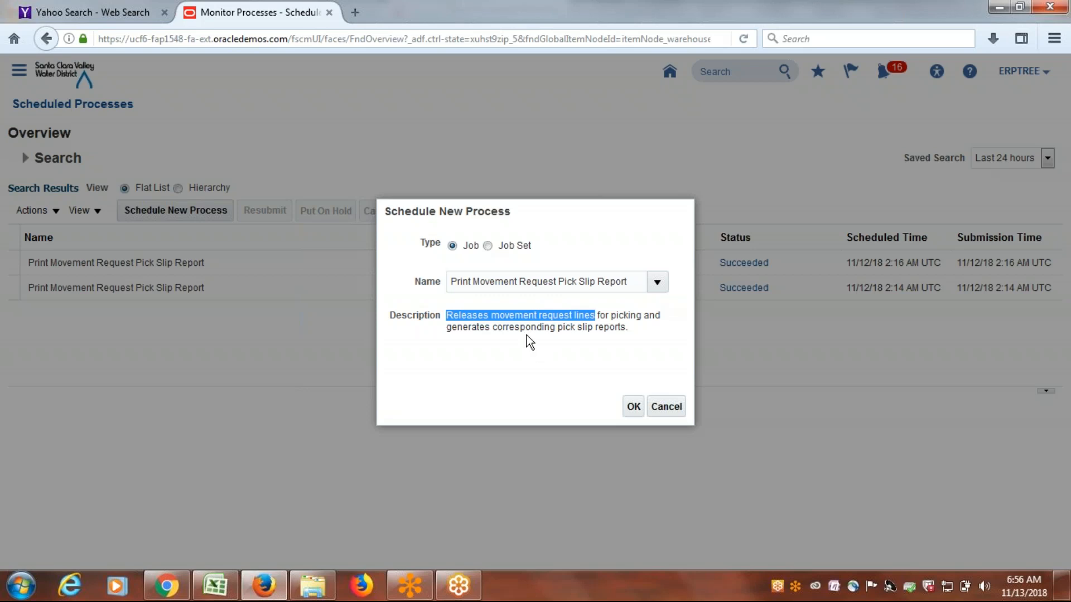
{"action": "left_click", "coordinate": [633, 327]}
{"action": "left_click", "coordinate": [634, 406]}
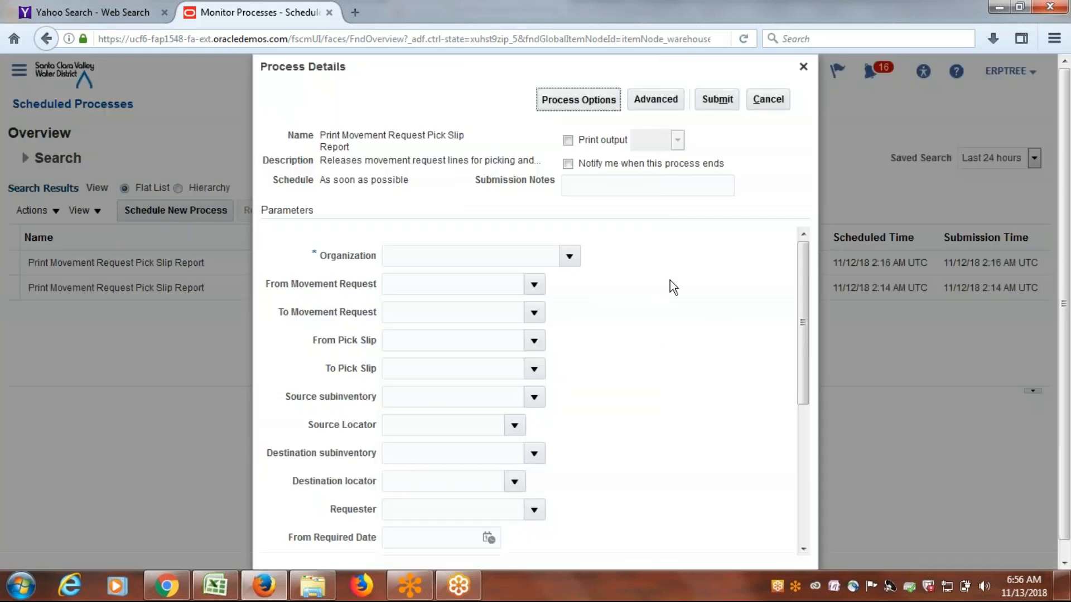
Set the report's Organization to ERPTREEDALLAS and Release Approved Lines to Yes.
{"action": "left_click", "coordinate": [572, 258]}
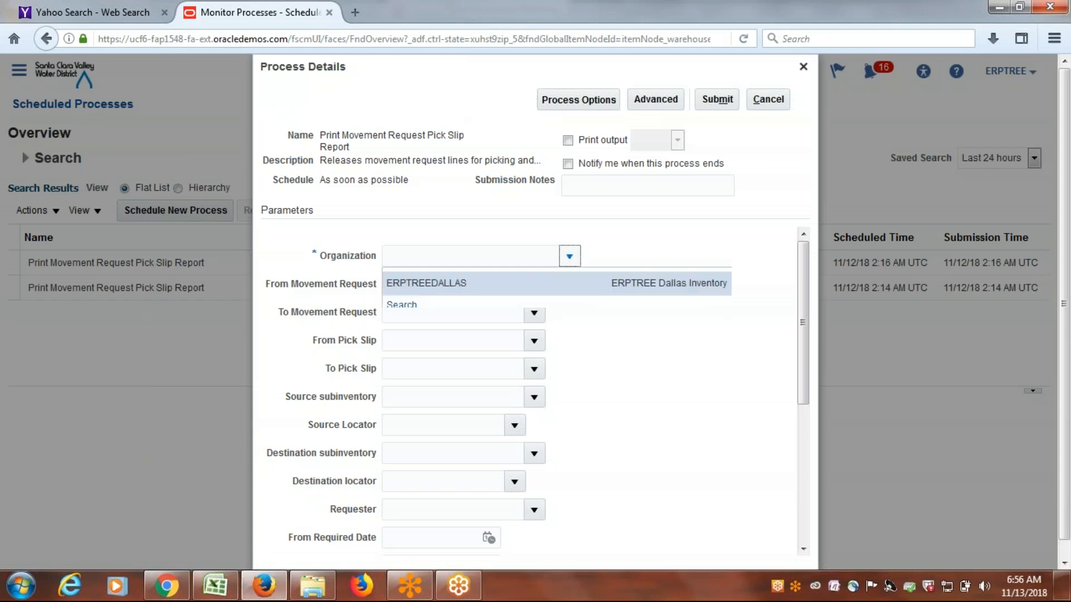
{"action": "left_click", "coordinate": [509, 284]}
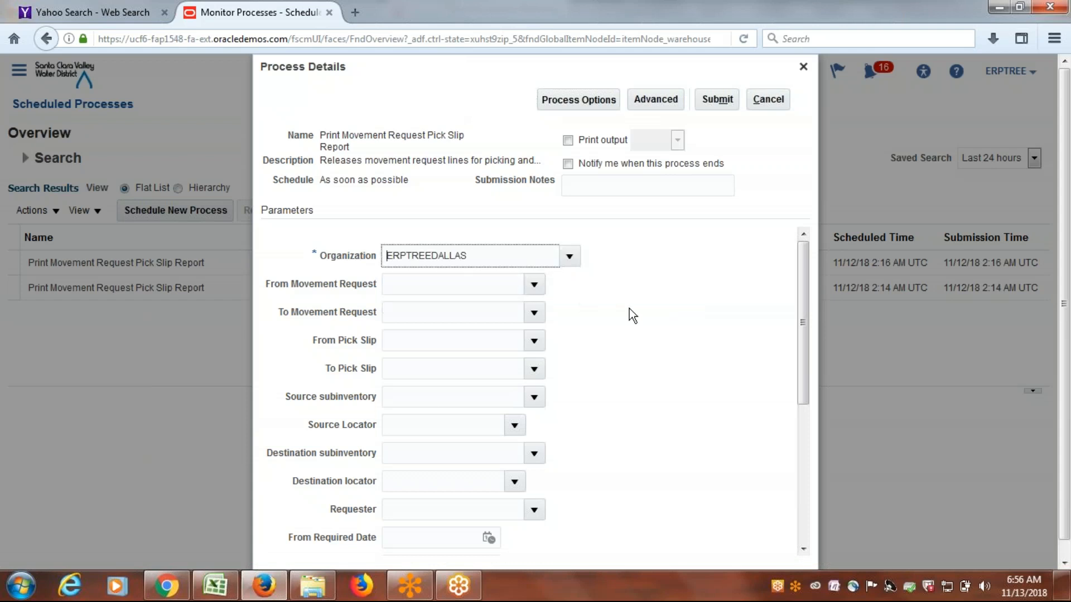
{"action": "left_click_drag", "start_coordinate": [808, 281], "coordinate": [815, 473]}
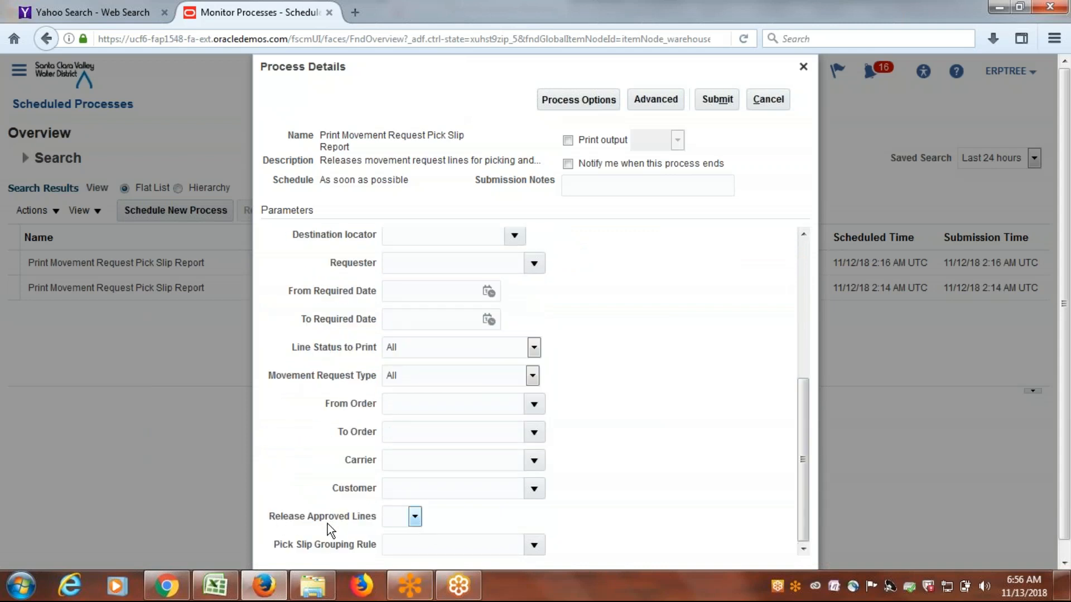
{"action": "left_click", "coordinate": [415, 517]}
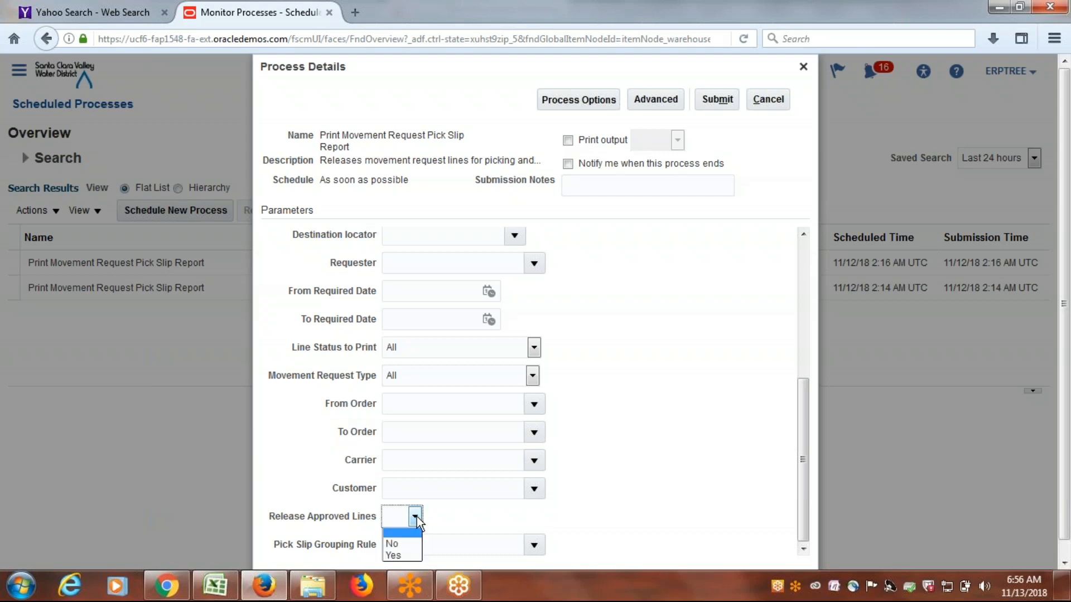
{"action": "left_click", "coordinate": [412, 556]}
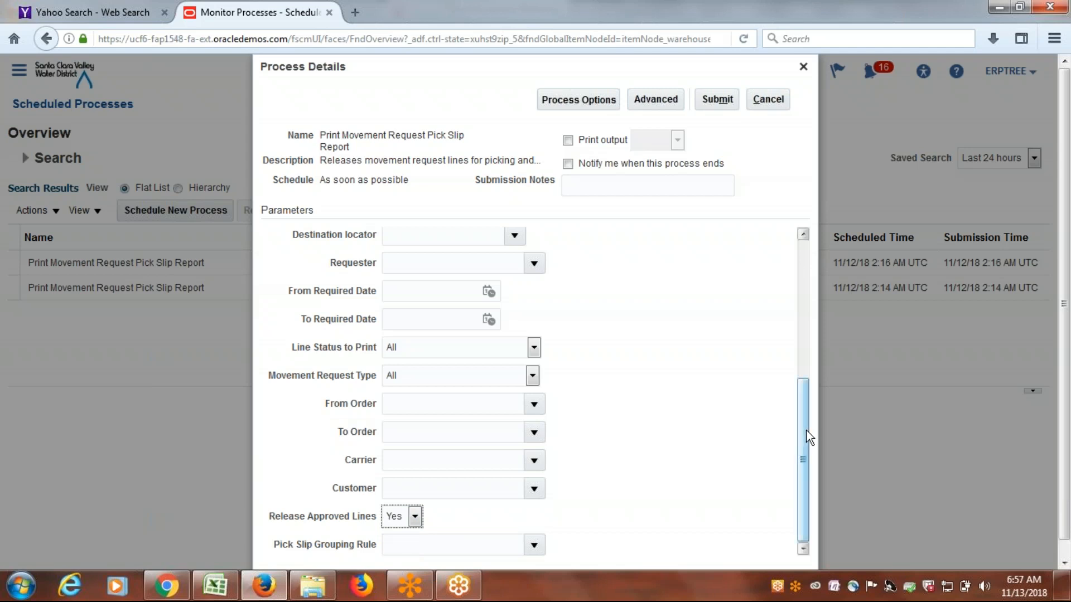
Submit the pick slip report process and acknowledge the submission.
{"action": "left_click", "coordinate": [805, 414]}
{"action": "left_click_drag", "start_coordinate": [805, 415], "coordinate": [829, 275]}
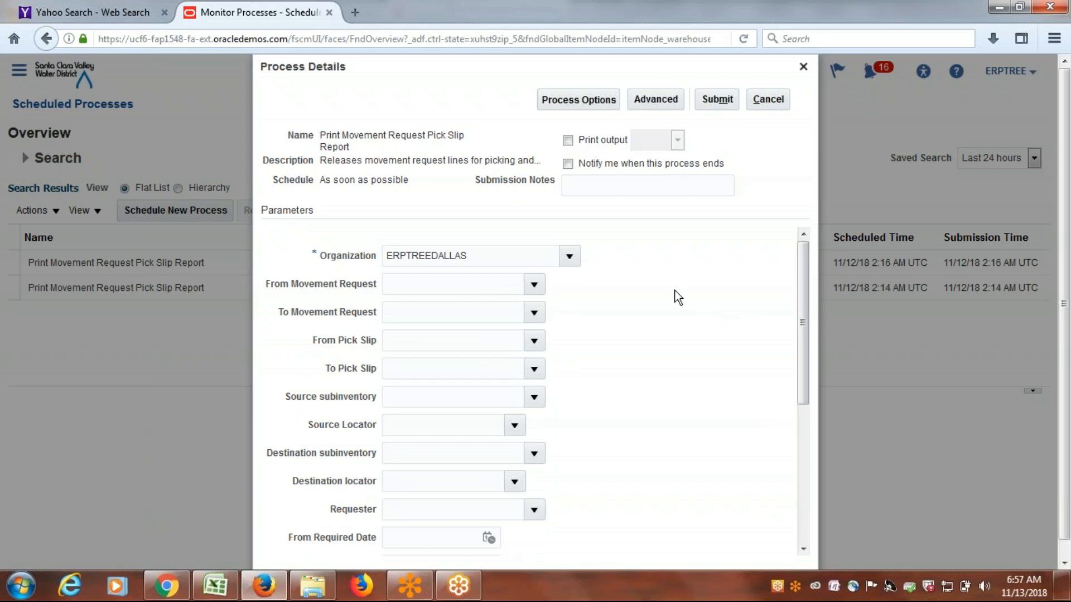
{"action": "left_click", "coordinate": [727, 98]}
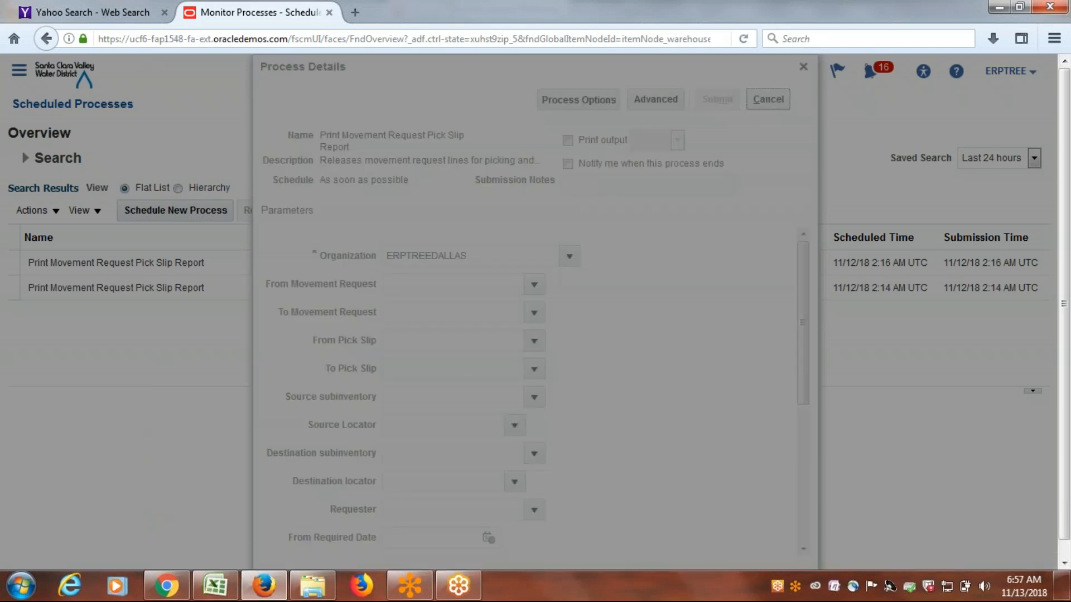
{"action": "key", "text": "Return"}
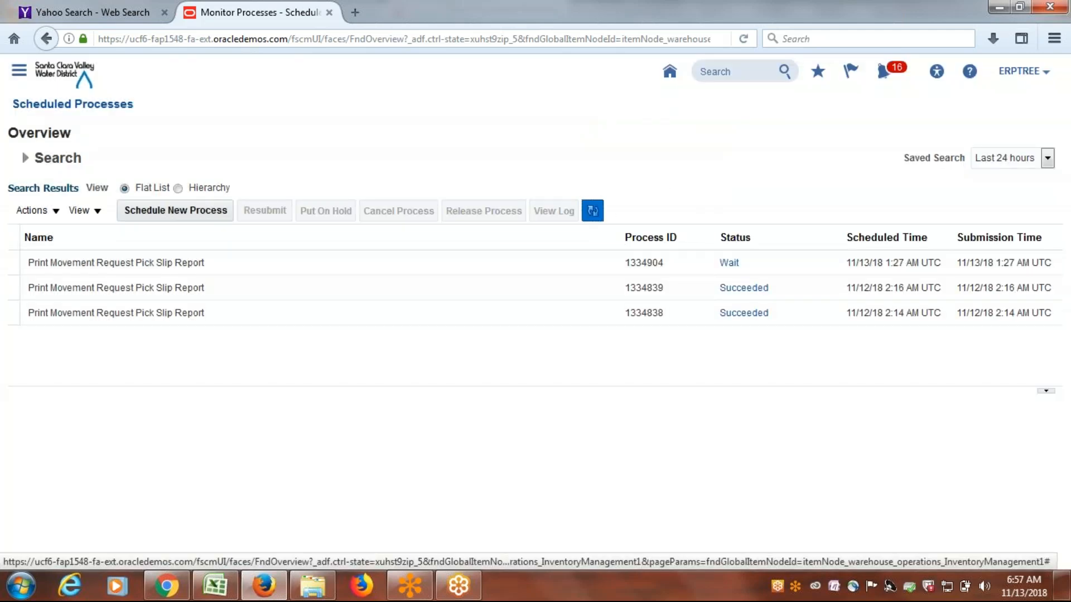
Refresh the scheduled process list repeatedly to monitor the status of the newly submitted pick slip report.
{"action": "left_click", "coordinate": [592, 211]}
{"action": "left_click", "coordinate": [592, 211]}
{"action": "left_click", "coordinate": [593, 210]}
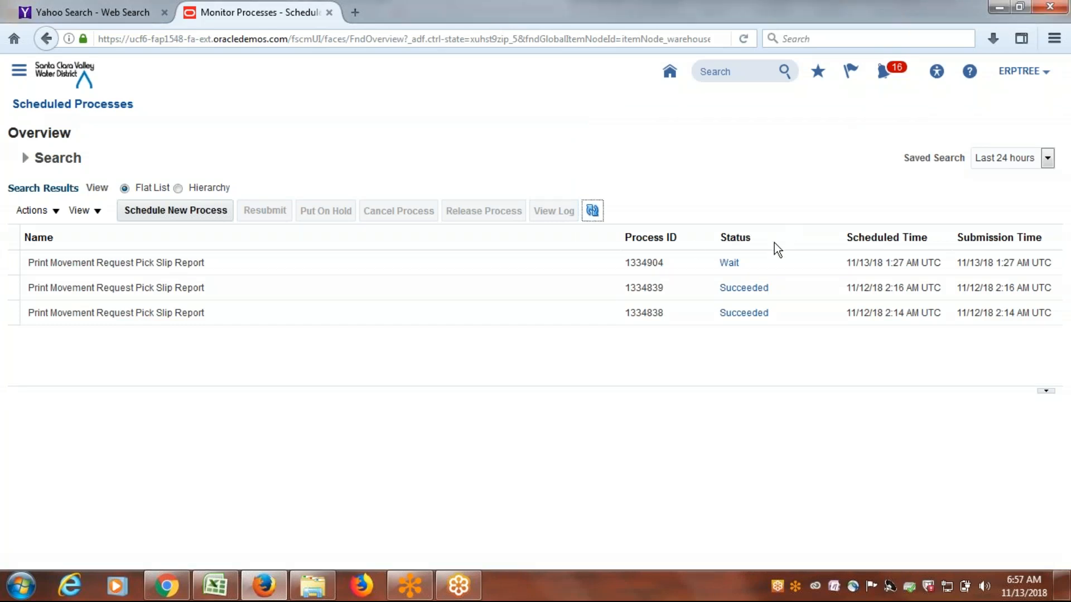
{"action": "left_click", "coordinate": [592, 210]}
{"action": "left_click", "coordinate": [592, 211]}
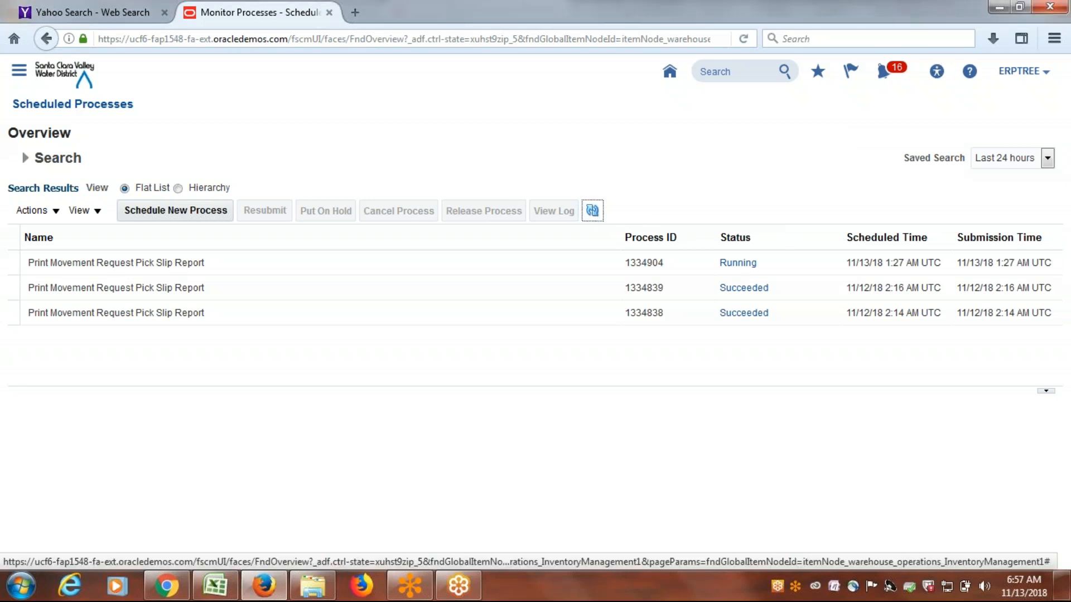
{"action": "left_click", "coordinate": [592, 211]}
{"action": "left_click", "coordinate": [593, 211]}
{"action": "left_click", "coordinate": [592, 211]}
{"action": "left_click", "coordinate": [592, 211]}
{"action": "key", "text": "Return"}
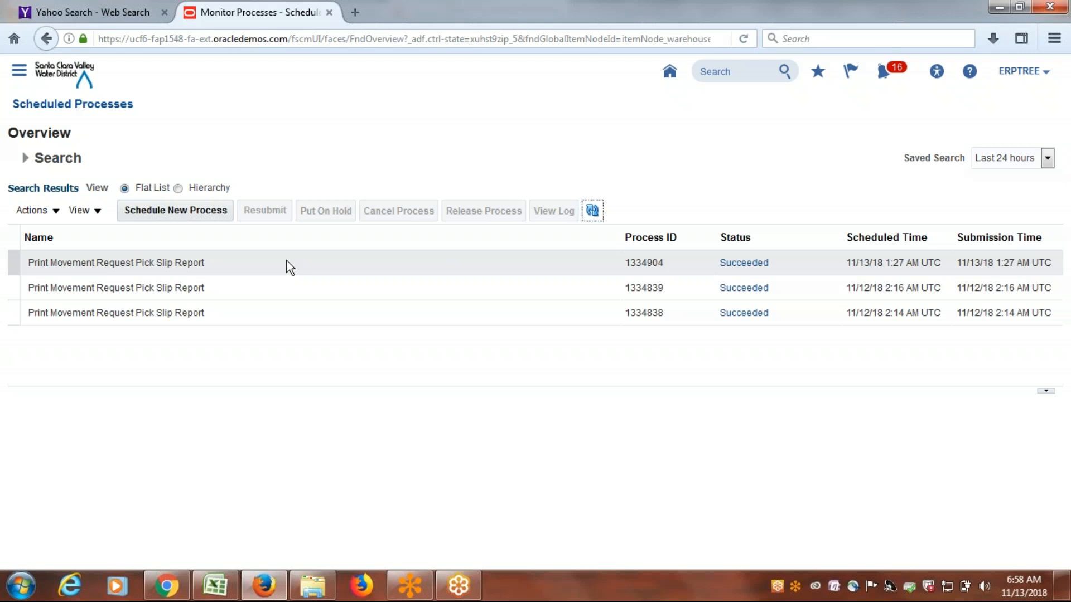
Refresh the process list, select the newest pick slip report process, and open its Default Document output in Firefox.
{"action": "left_click", "coordinate": [593, 211]}
{"action": "left_click", "coordinate": [600, 211]}
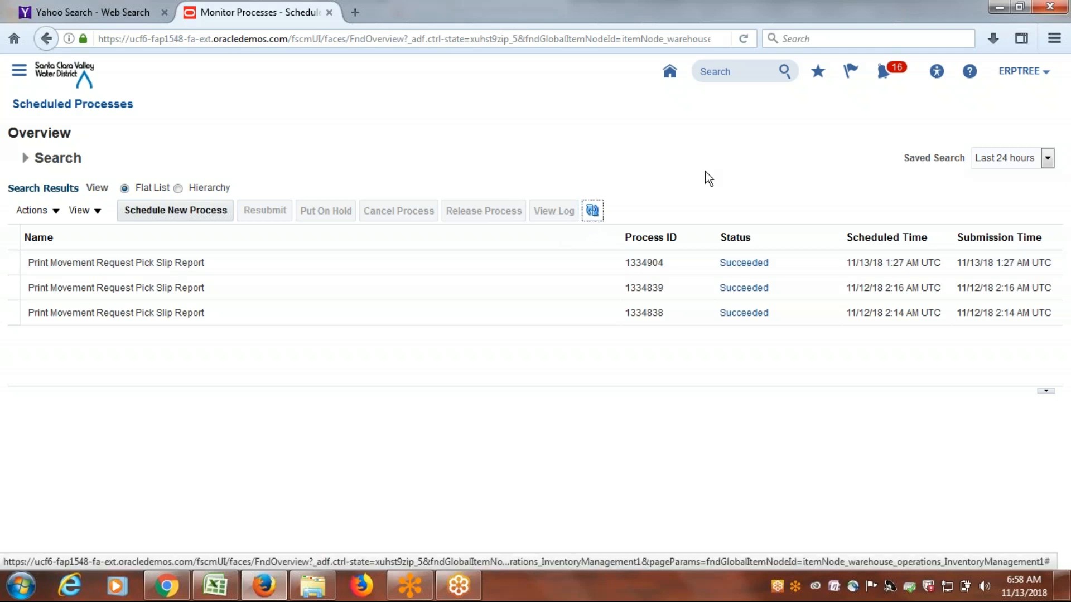
{"action": "left_click", "coordinate": [592, 210]}
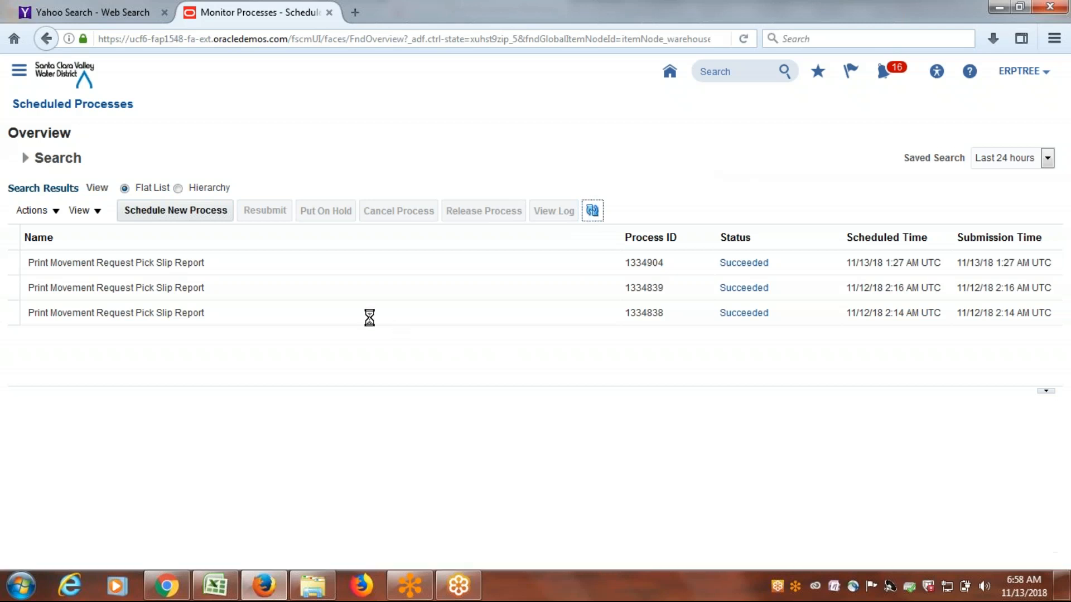
{"action": "left_click", "coordinate": [249, 268]}
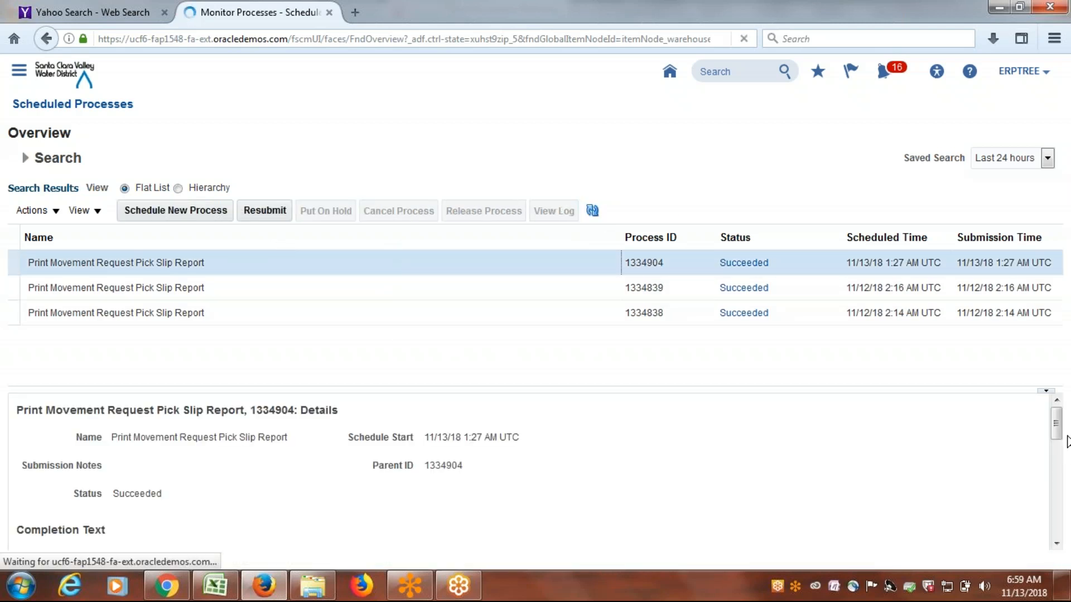
{"action": "left_click", "coordinate": [1057, 544]}
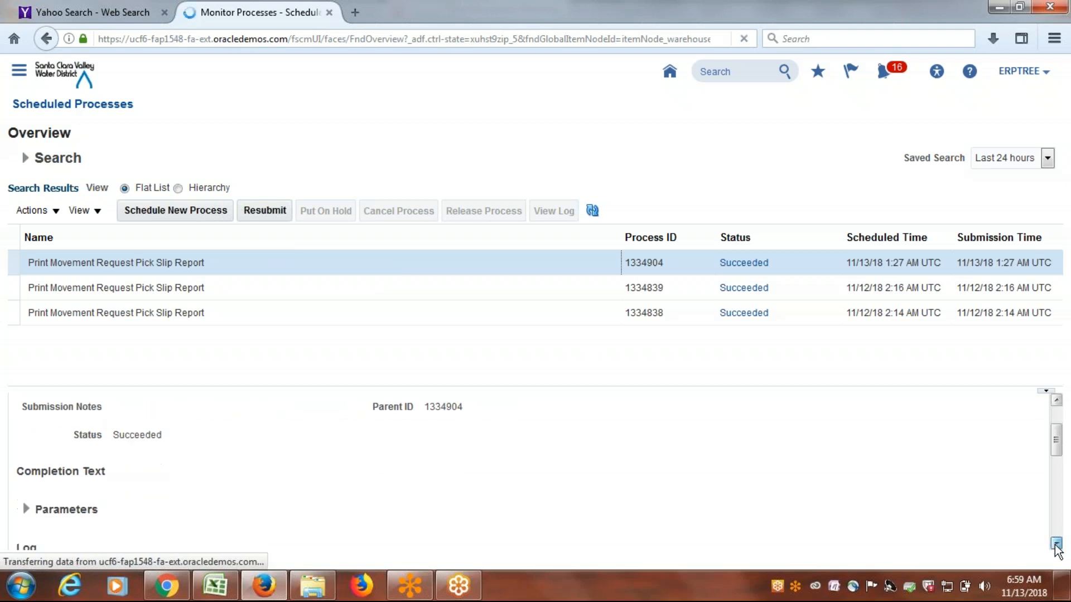
{"action": "scroll", "coordinate": [1057, 546], "scroll_direction": "down", "scroll_amount": 10}
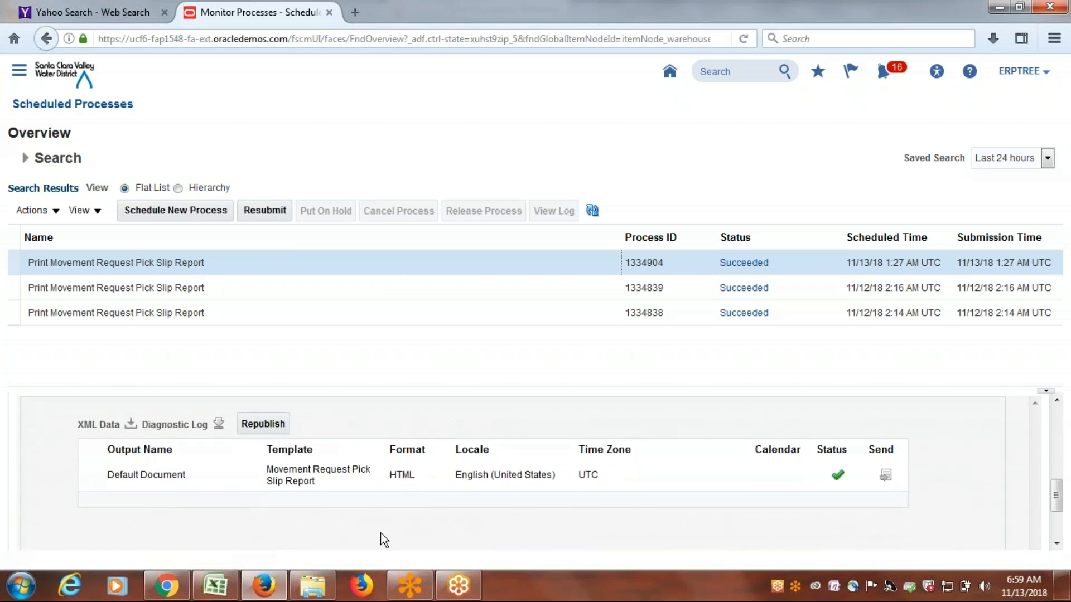
{"action": "left_click", "coordinate": [142, 477]}
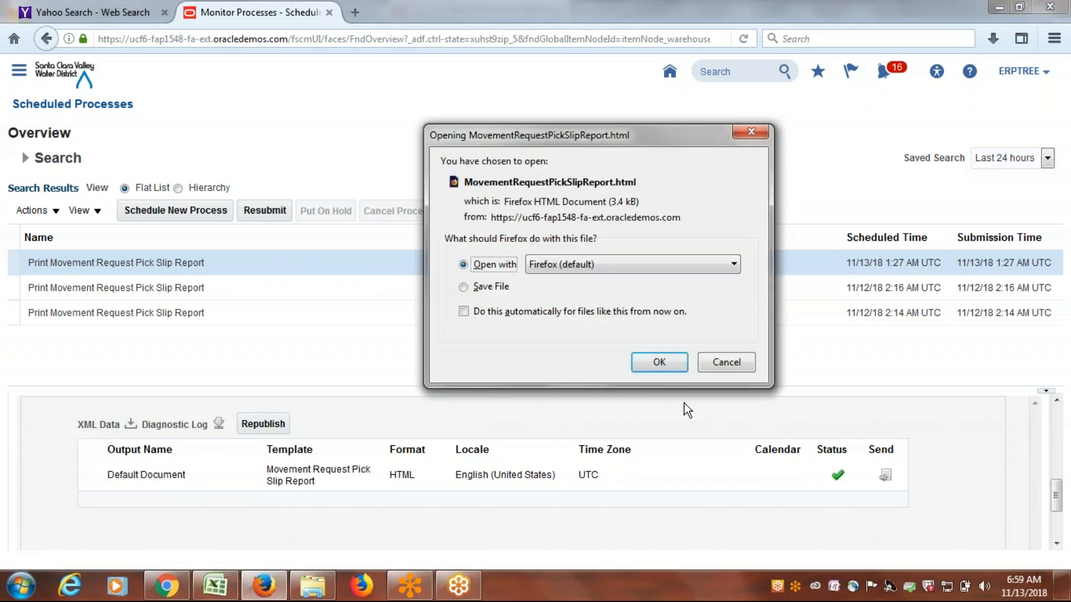
{"action": "left_click", "coordinate": [661, 362]}
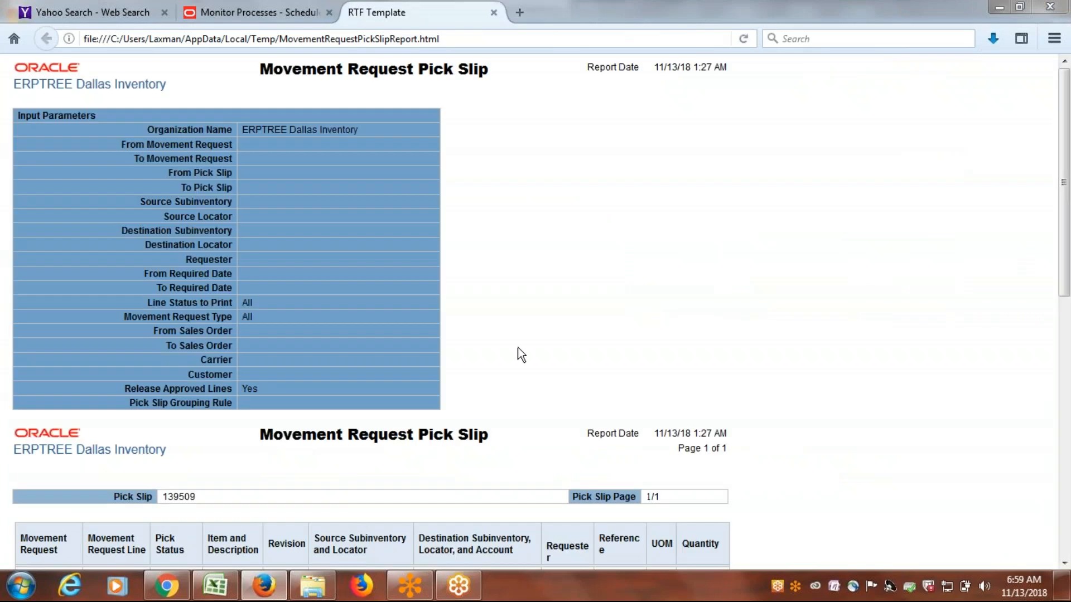
Examine the first pick slip in the report, including its pick status for item ERP1001.
{"action": "left_click", "coordinate": [1069, 161]}
{"action": "left_click_drag", "start_coordinate": [1069, 160], "coordinate": [1069, 297]}
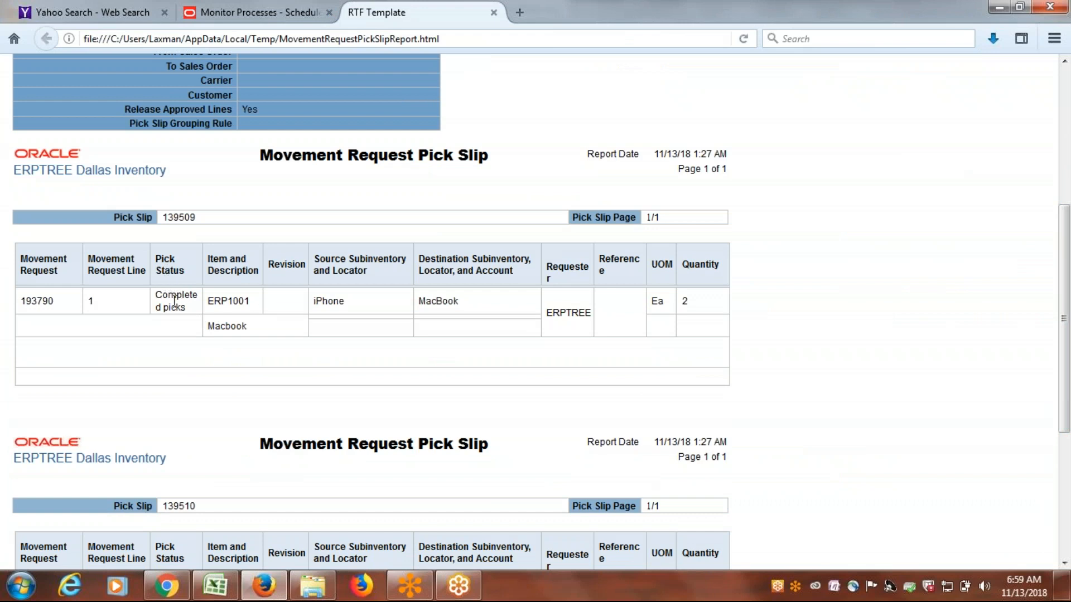
{"action": "left_click_drag", "start_coordinate": [156, 296], "coordinate": [198, 301]}
{"action": "scroll", "coordinate": [361, 301], "scroll_direction": "down", "scroll_amount": 5}
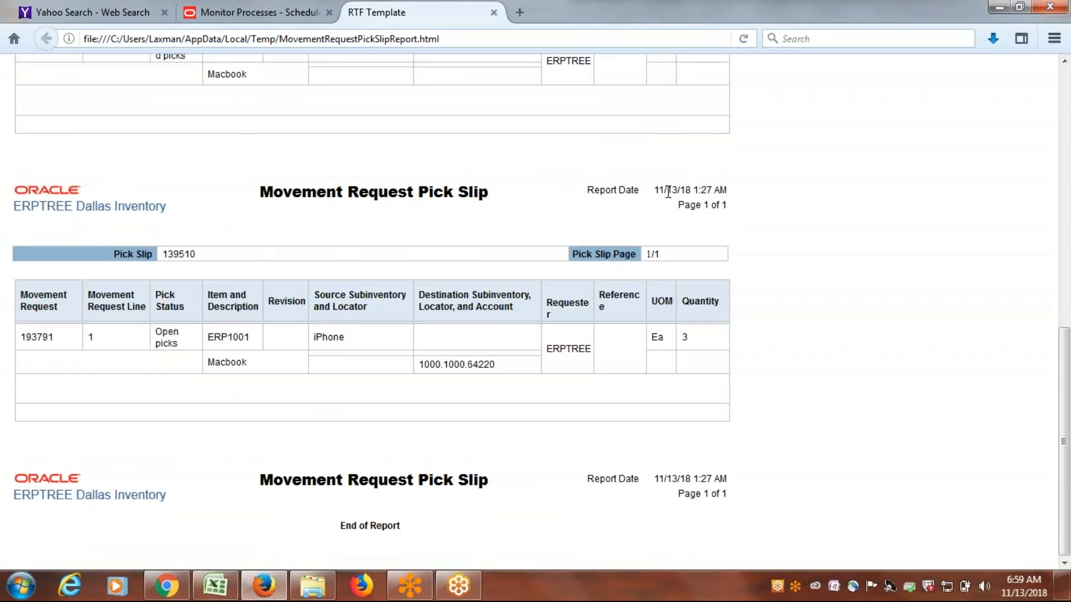
Examine the last pick slip's item, quantity, source subinventory, requester, destination account, movement request number and pick status.
{"action": "left_click_drag", "start_coordinate": [668, 191], "coordinate": [672, 192]}
{"action": "left_click_drag", "start_coordinate": [208, 342], "coordinate": [234, 338]}
{"action": "left_click", "coordinate": [691, 343]}
{"action": "double_click", "coordinate": [689, 337]}
{"action": "left_click_drag", "start_coordinate": [349, 337], "coordinate": [322, 337]}
{"action": "double_click", "coordinate": [568, 349]}
{"action": "left_click_drag", "start_coordinate": [424, 366], "coordinate": [488, 371]}
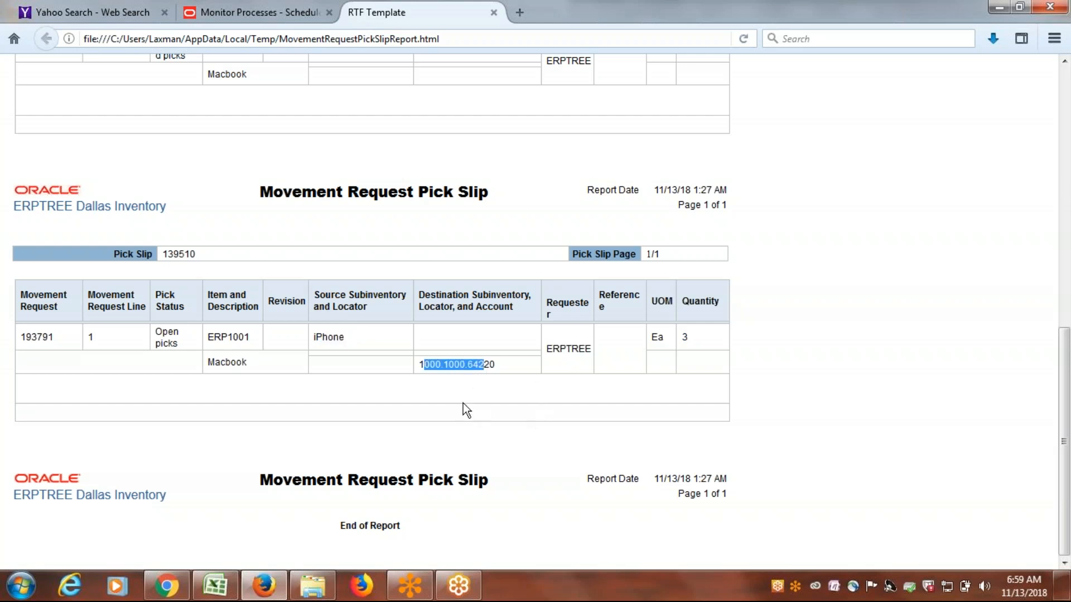
{"action": "double_click", "coordinate": [226, 362]}
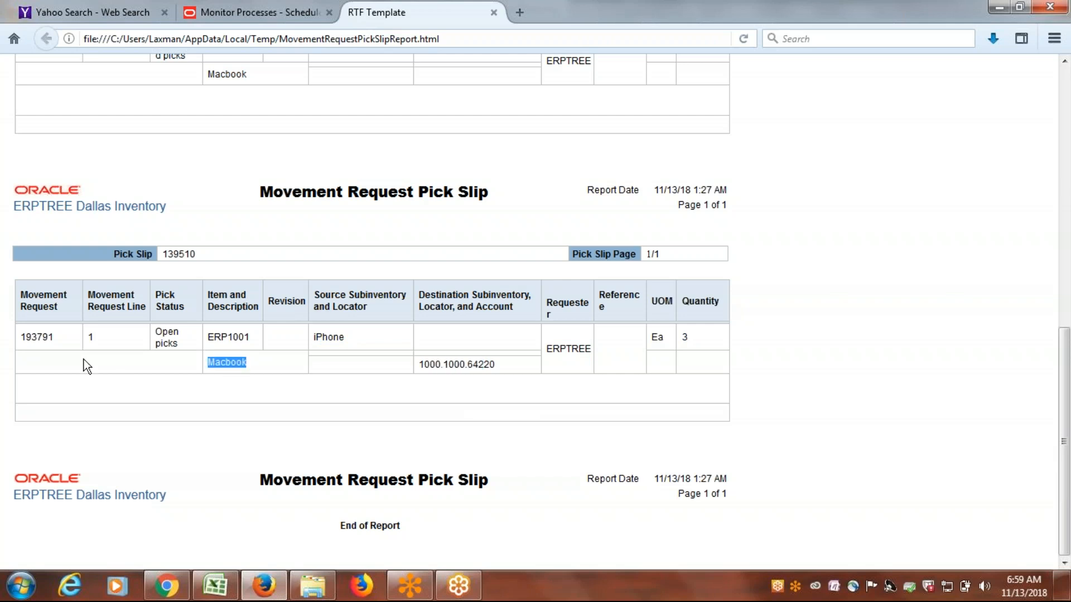
{"action": "double_click", "coordinate": [37, 337]}
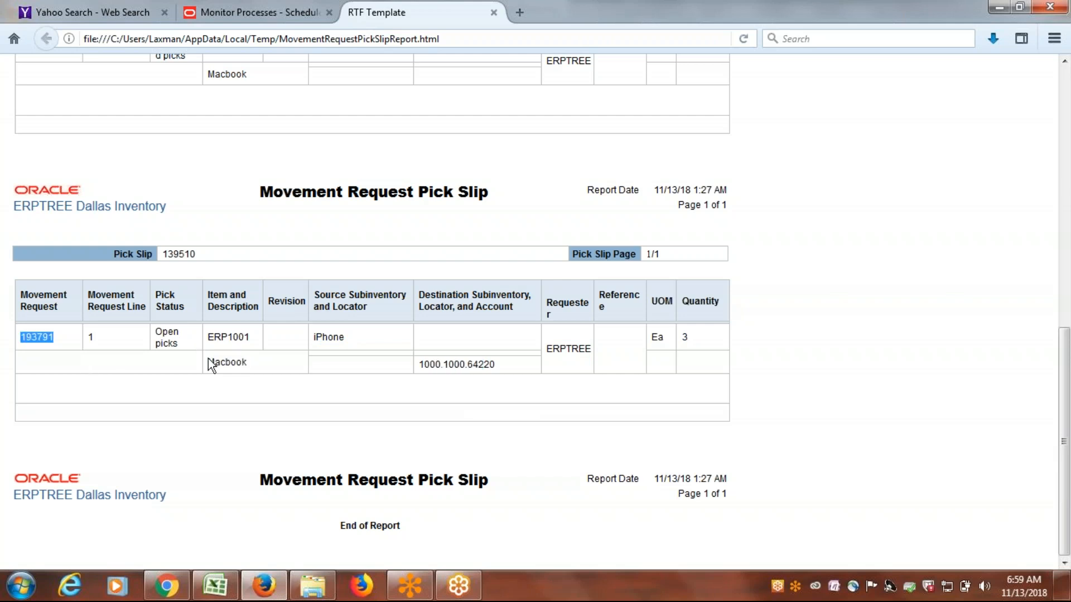
{"action": "left_click_drag", "start_coordinate": [181, 352], "coordinate": [163, 333]}
{"action": "left_click", "coordinate": [177, 339]}
Copy the open pick slip's number into a new Notepad document and return to the report.
{"action": "left_click_drag", "start_coordinate": [203, 256], "coordinate": [161, 256]}
{"action": "key", "text": "ctrl+c"}
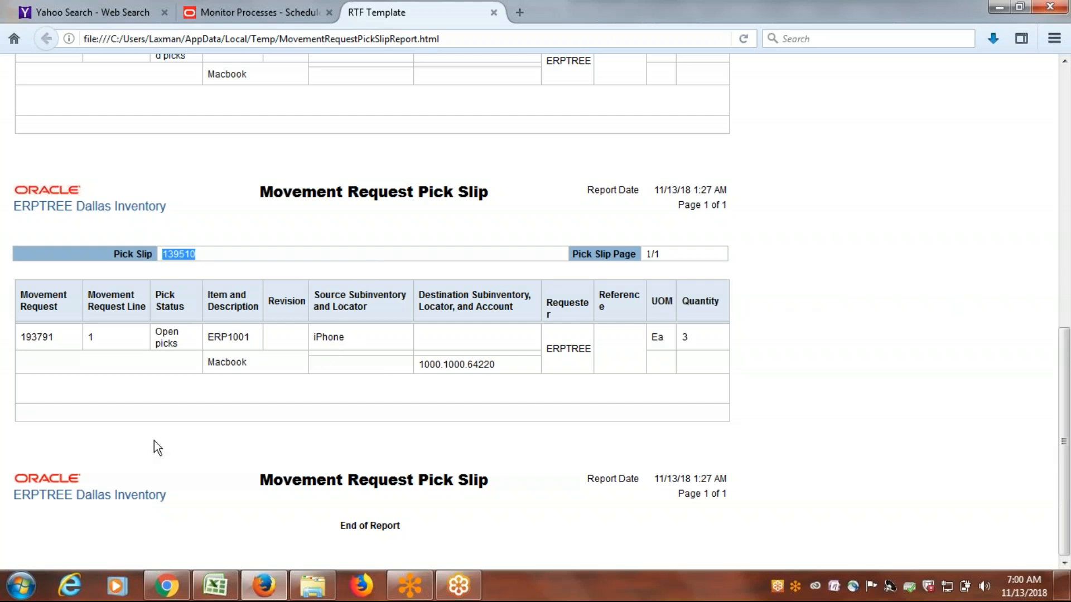
{"action": "left_click", "coordinate": [21, 585]}
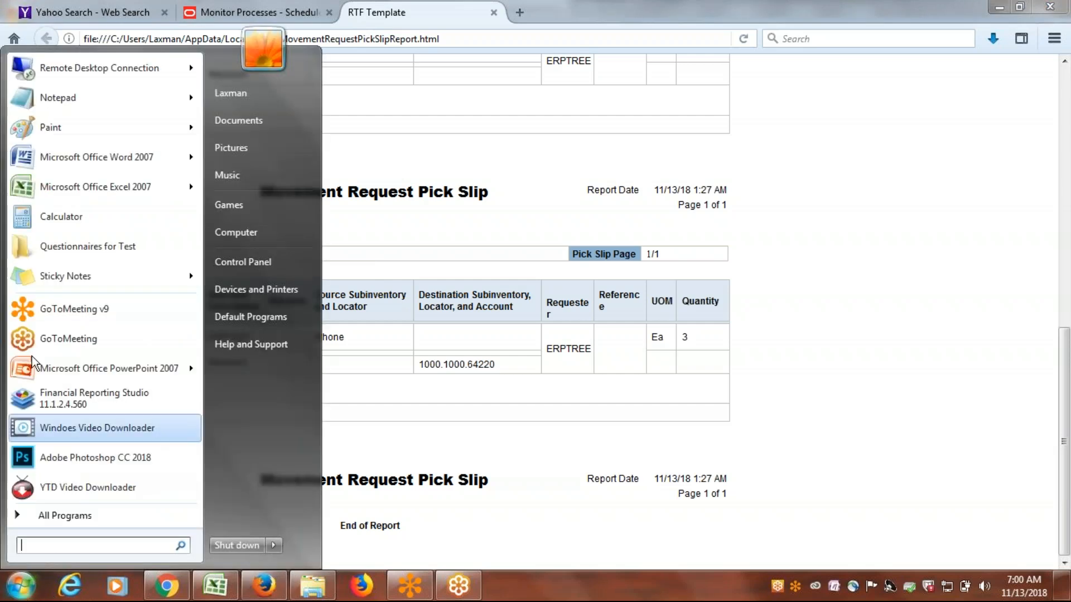
{"action": "left_click", "coordinate": [69, 102]}
{"action": "left_click_drag", "start_coordinate": [297, 319], "coordinate": [413, 218]}
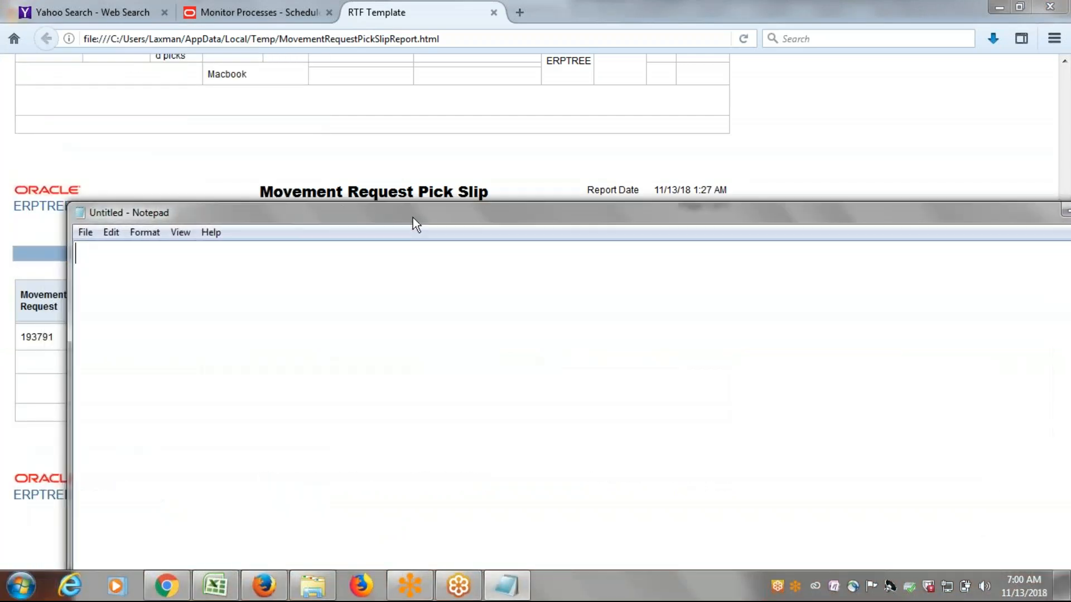
{"action": "key", "text": "ctrl+v"}
{"action": "key", "text": "alt+Tab"}
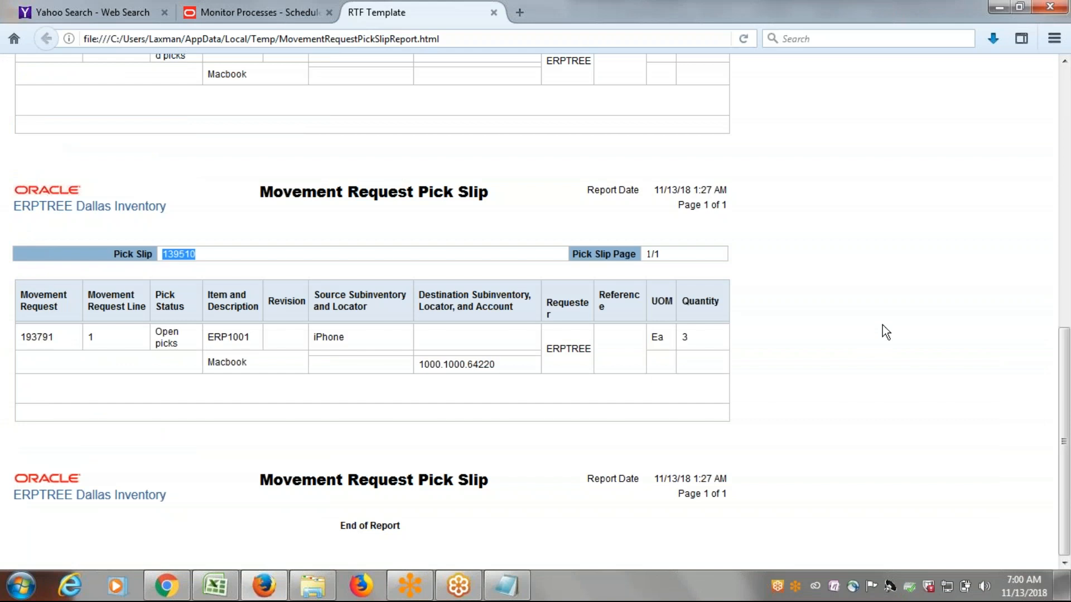
Switch to the Excel class notes, select Pick Confirmation under Requisition Movement Request: Issue, and save the workbook.
{"action": "left_click", "coordinate": [255, 13]}
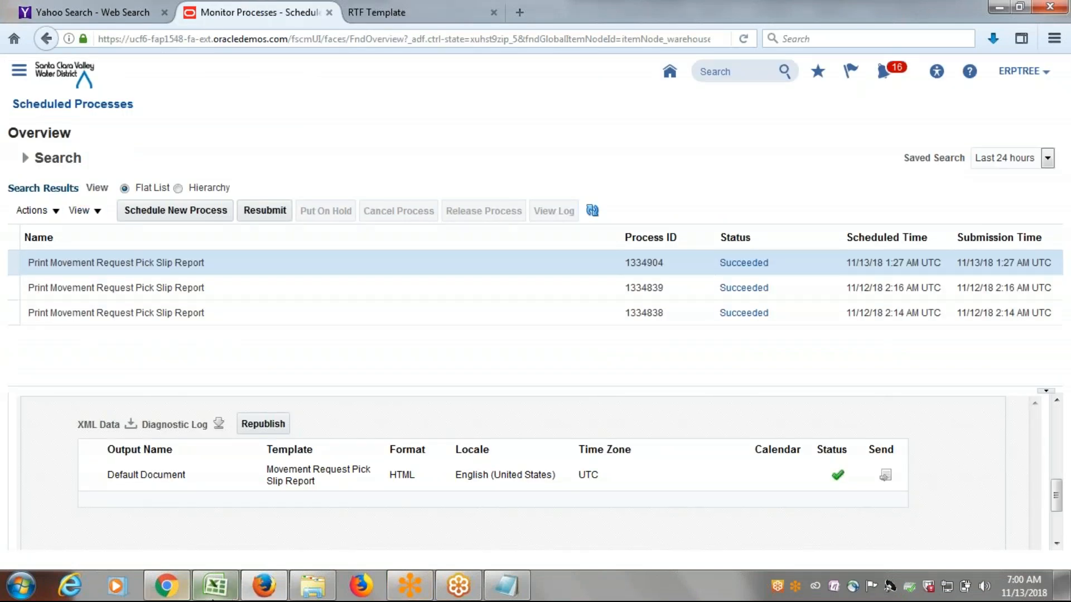
{"action": "left_click", "coordinate": [216, 587]}
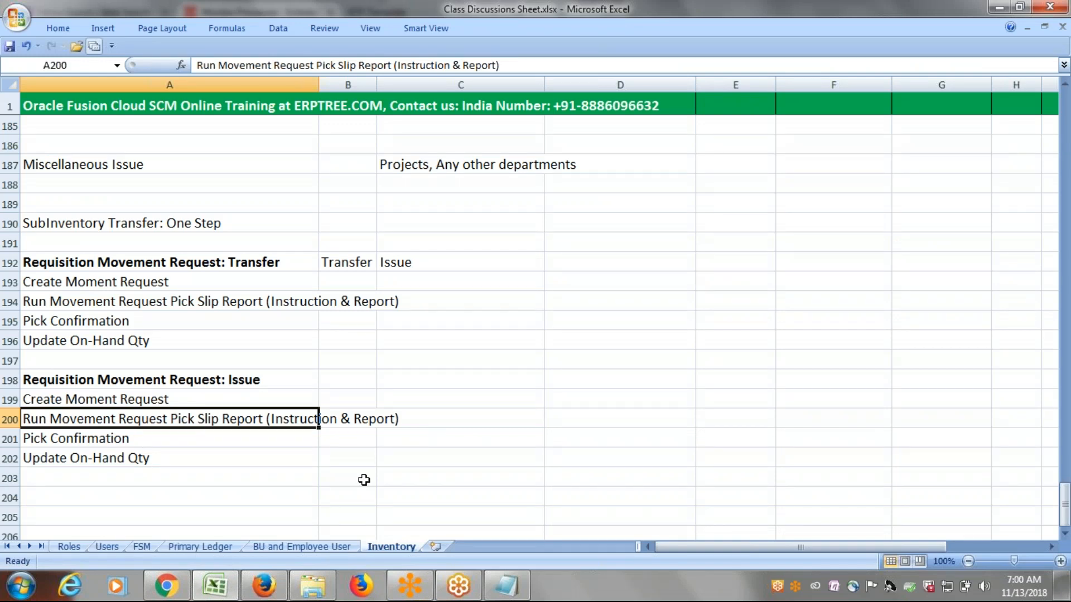
{"action": "left_click", "coordinate": [130, 440]}
{"action": "key", "text": "ctrl+s"}
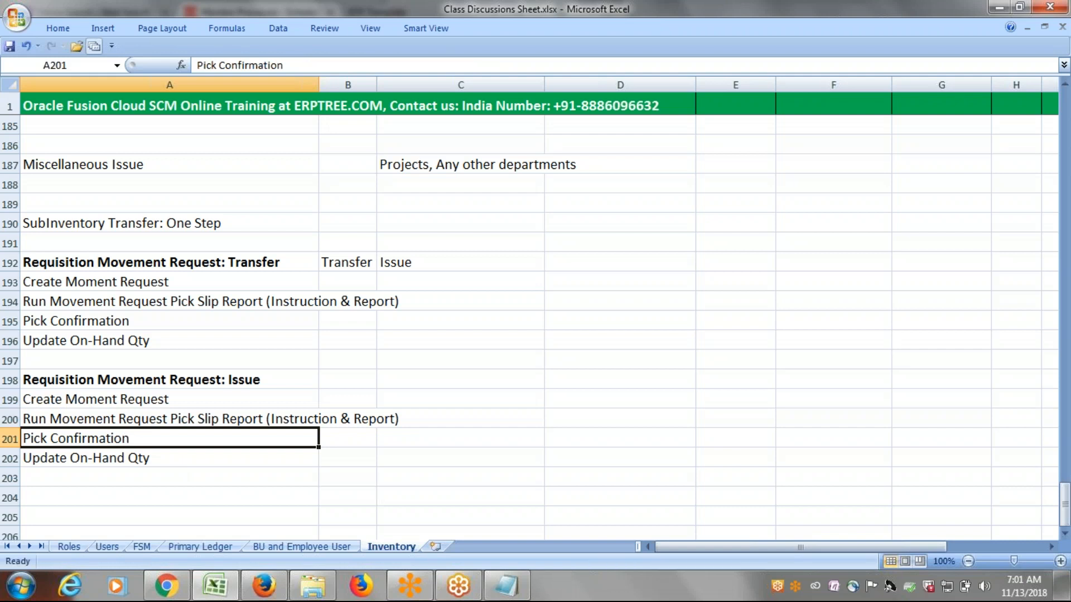
Switch back to Oracle Fusion in Firefox and go to the Inventory Management work area.
{"action": "key", "text": "alt+Tab"}
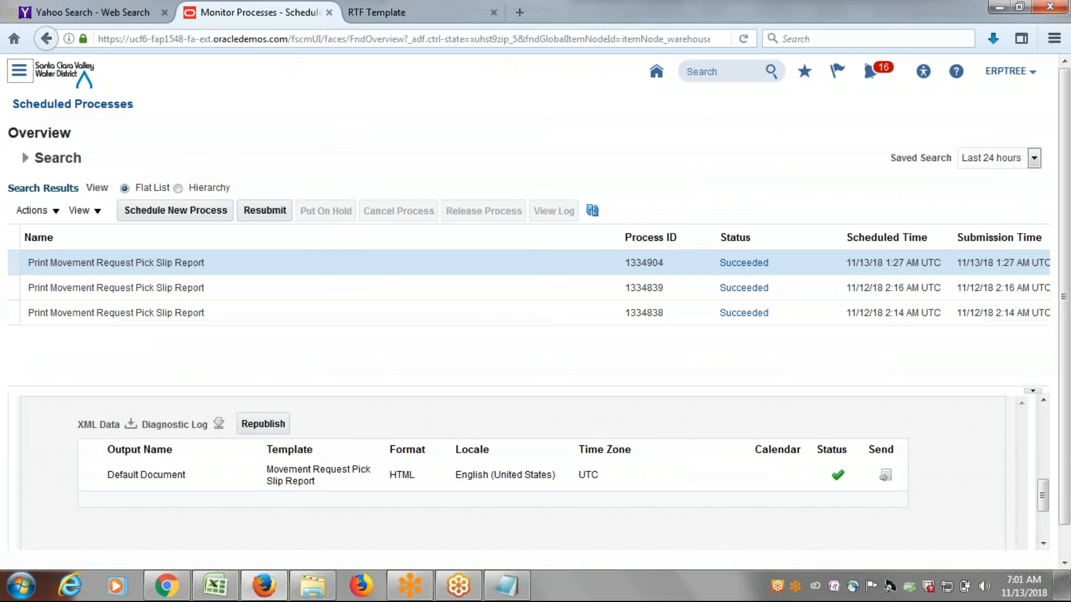
{"action": "scroll", "coordinate": [304, 343], "scroll_direction": "down", "scroll_amount": 3}
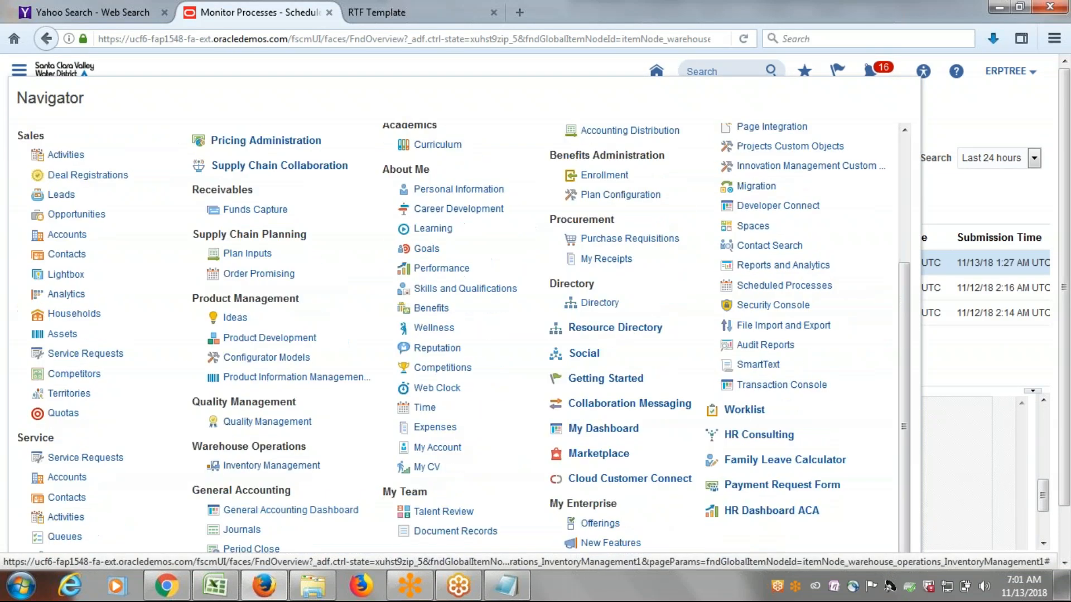
{"action": "left_click", "coordinate": [279, 452]}
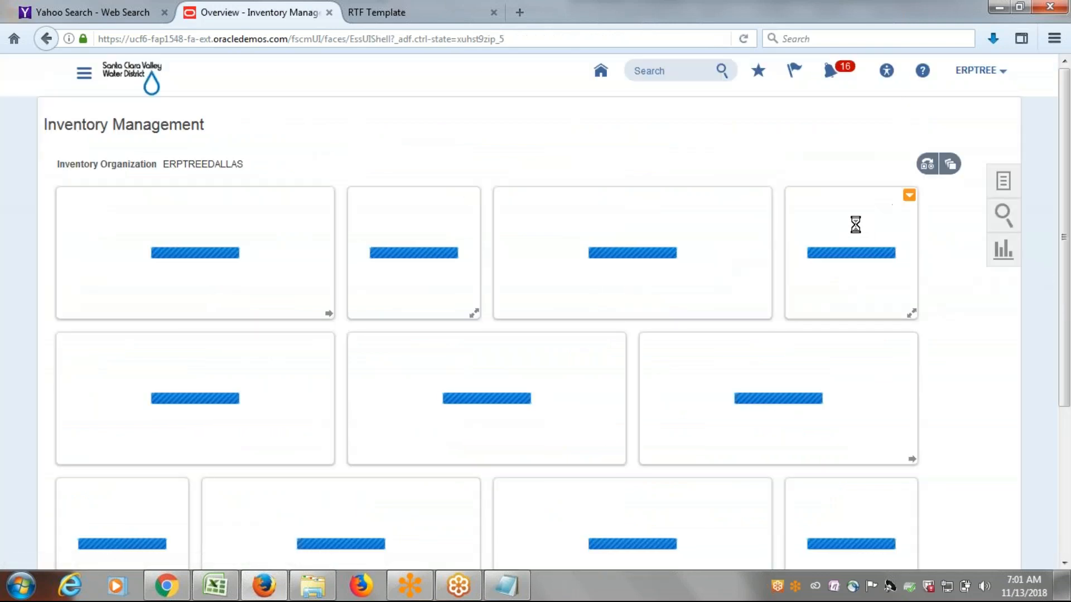
Look through the Picks tasks in the Inventory Management task list and return to the Inventory tasks.
{"action": "left_click", "coordinate": [1002, 189]}
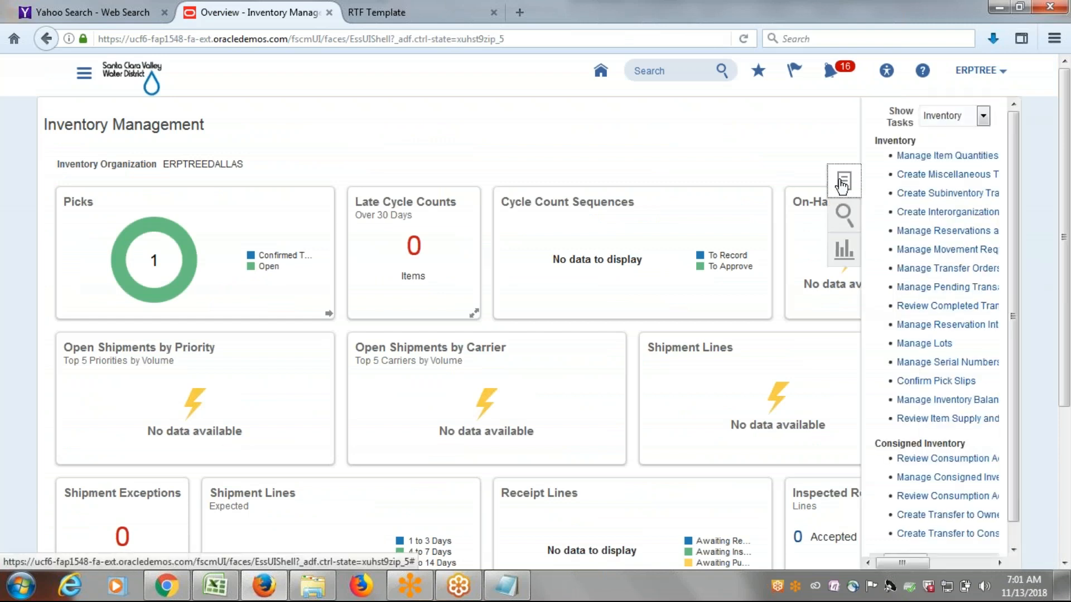
{"action": "left_click", "coordinate": [983, 117]}
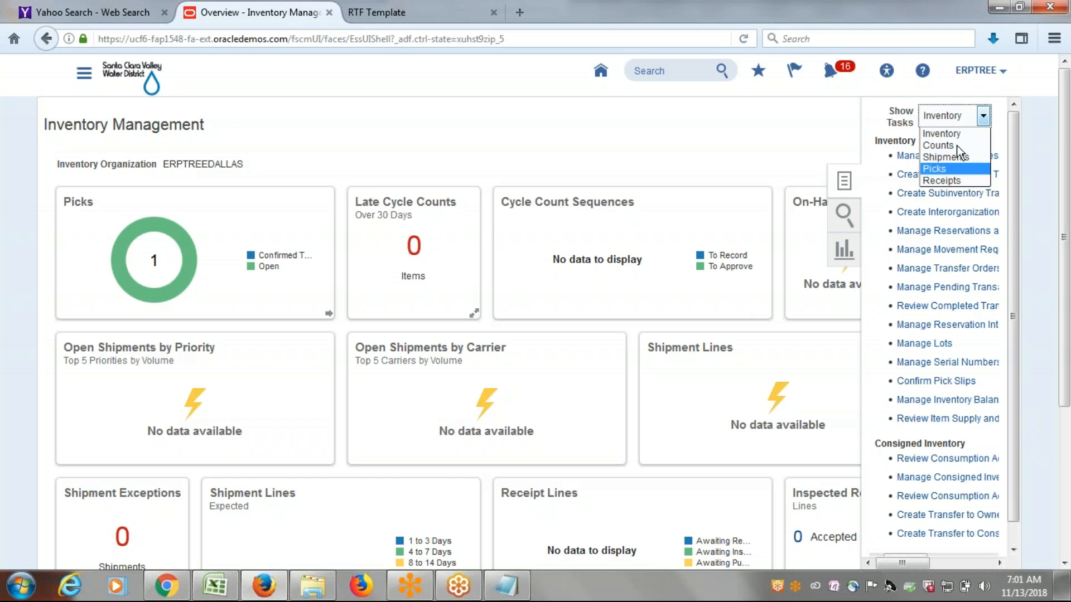
{"action": "left_click", "coordinate": [945, 173]}
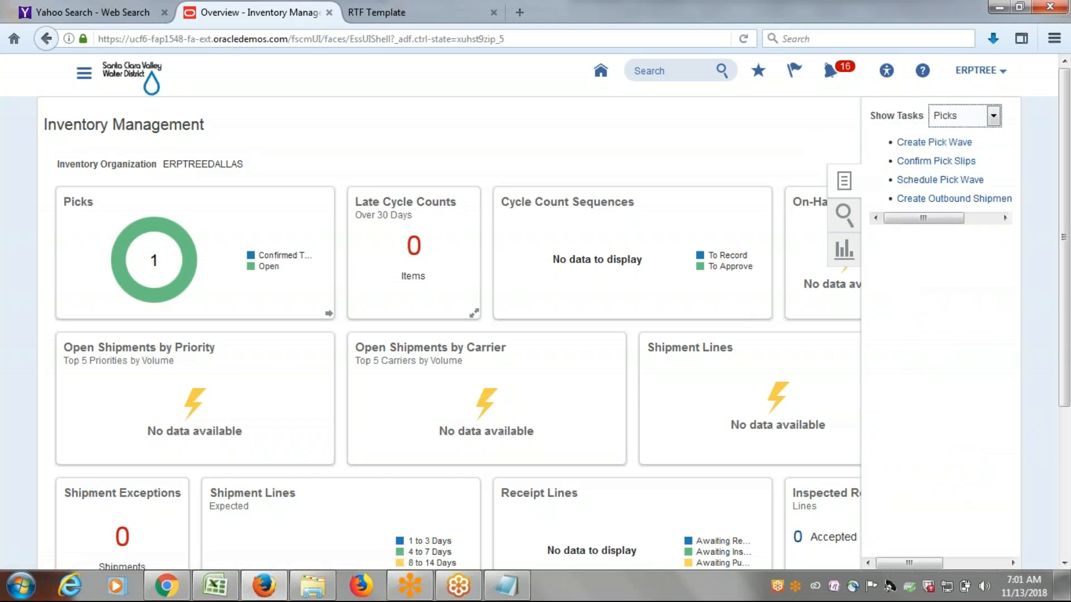
{"action": "left_click", "coordinate": [994, 114]}
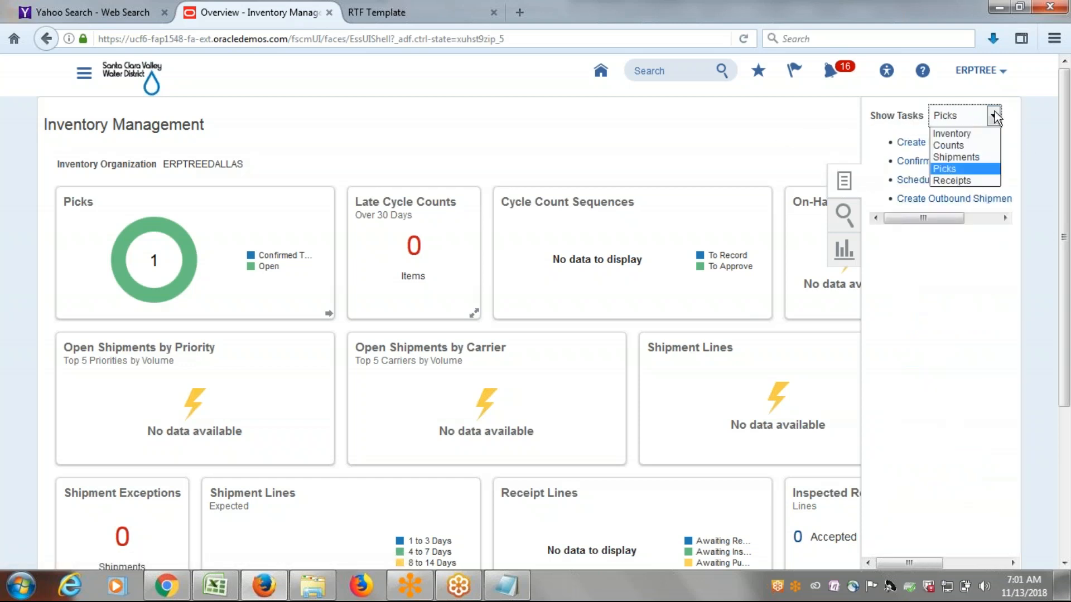
{"action": "left_click", "coordinate": [963, 136]}
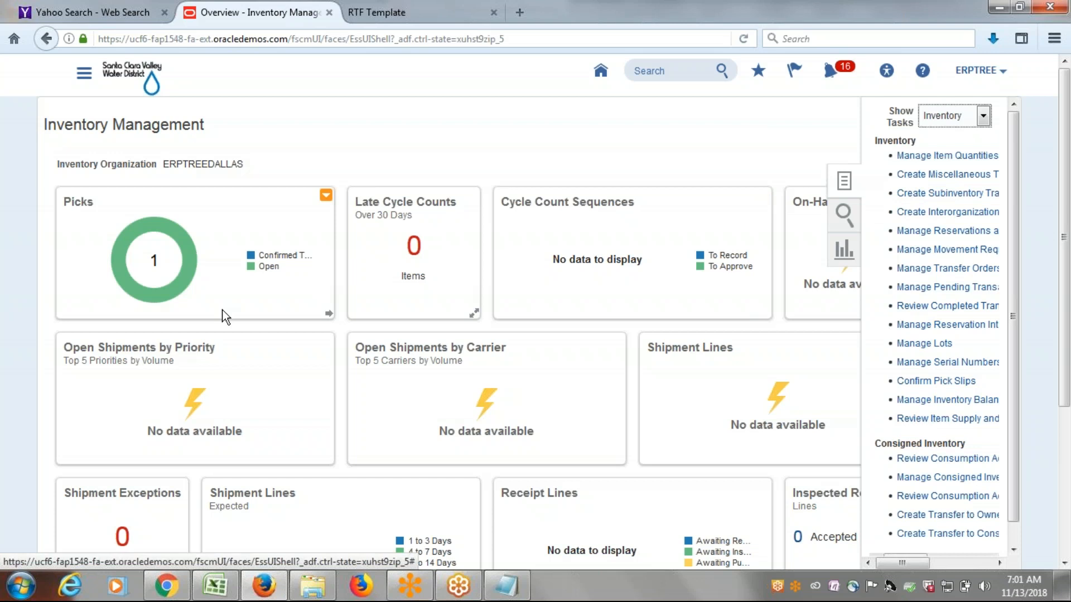
Open the Open series of the Picks chart and open the ERPTREEDALLAS pick slip due 11/13/18.
{"action": "mouse_move", "coordinate": [189, 271]}
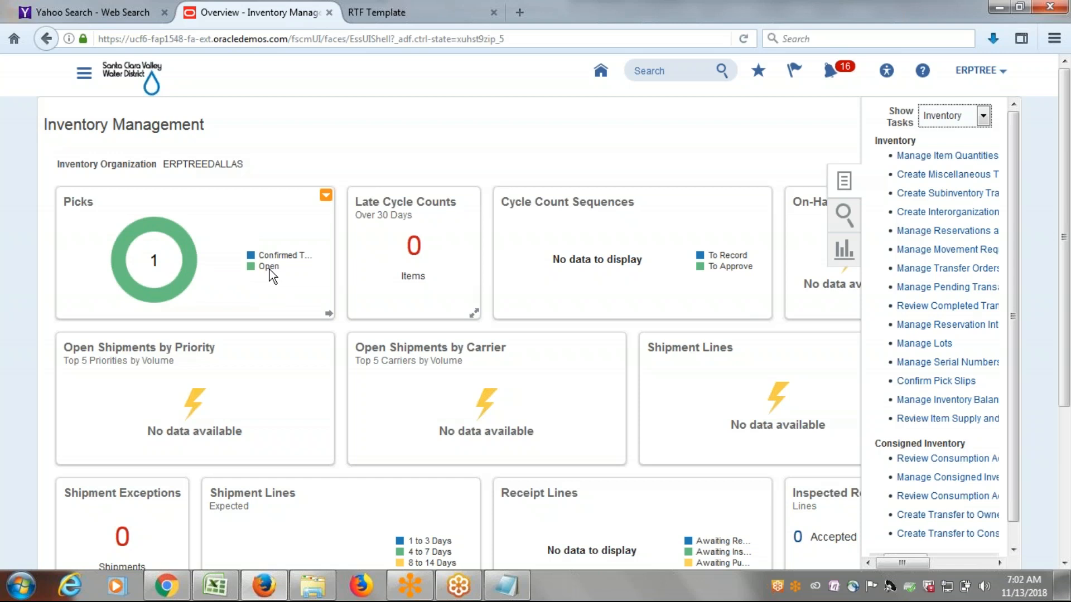
{"action": "mouse_move", "coordinate": [187, 250]}
{"action": "left_click", "coordinate": [190, 261]}
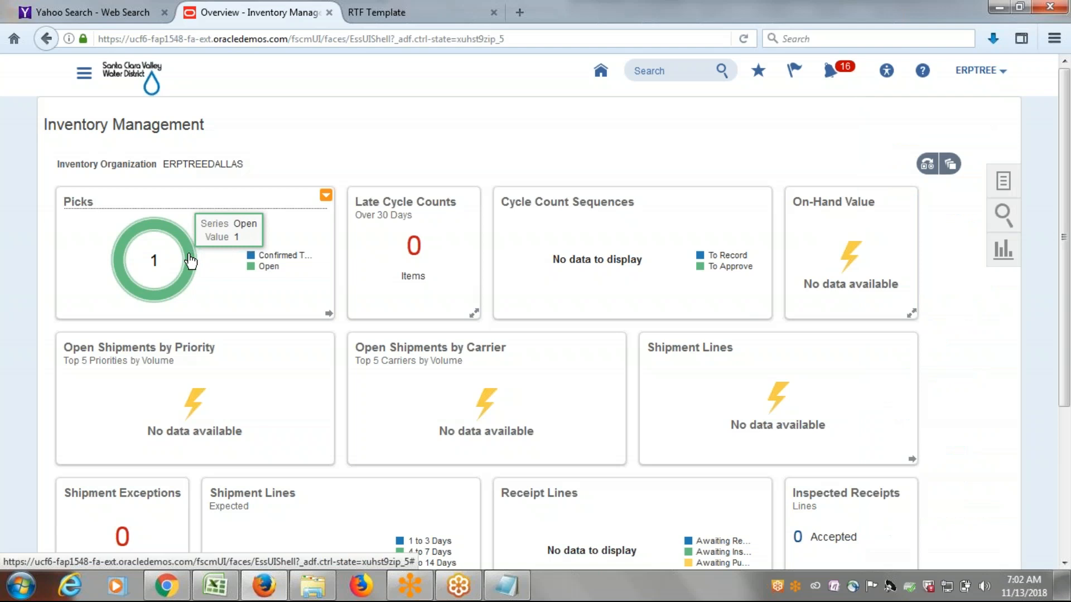
{"action": "left_click", "coordinate": [191, 261]}
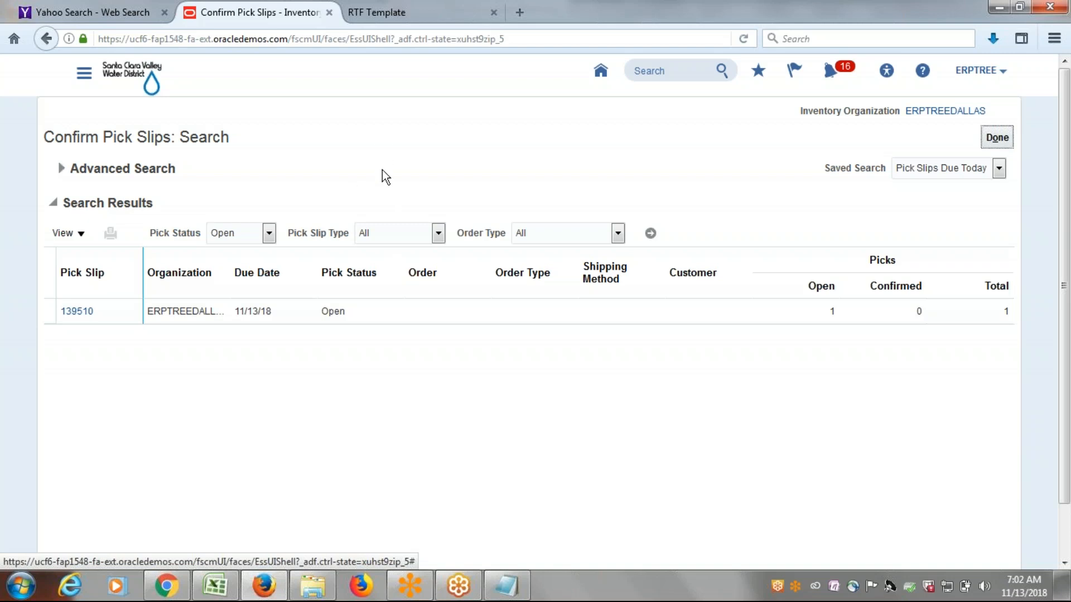
{"action": "left_click", "coordinate": [78, 316]}
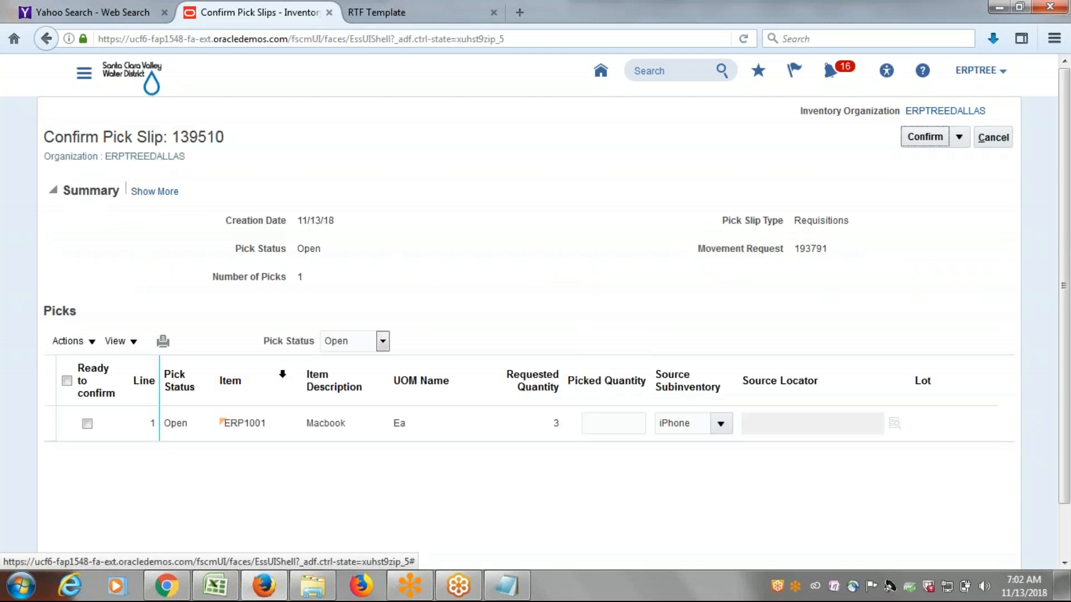
Mark the ERP1001 pick line as ready to confirm and set its picked quantity to 3.
{"action": "left_click", "coordinate": [88, 424]}
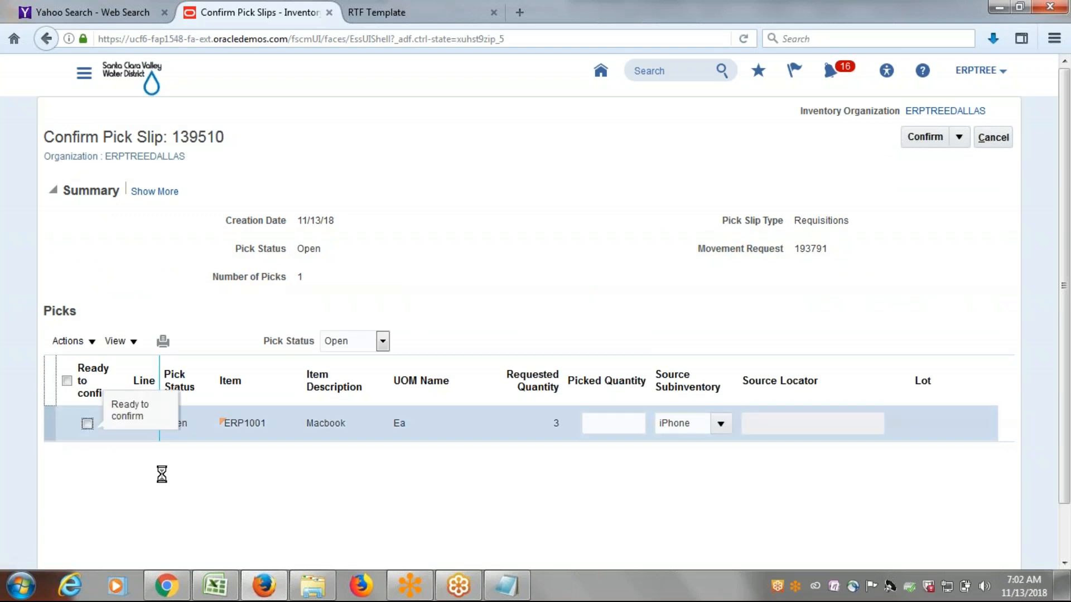
{"action": "left_click", "coordinate": [87, 424]}
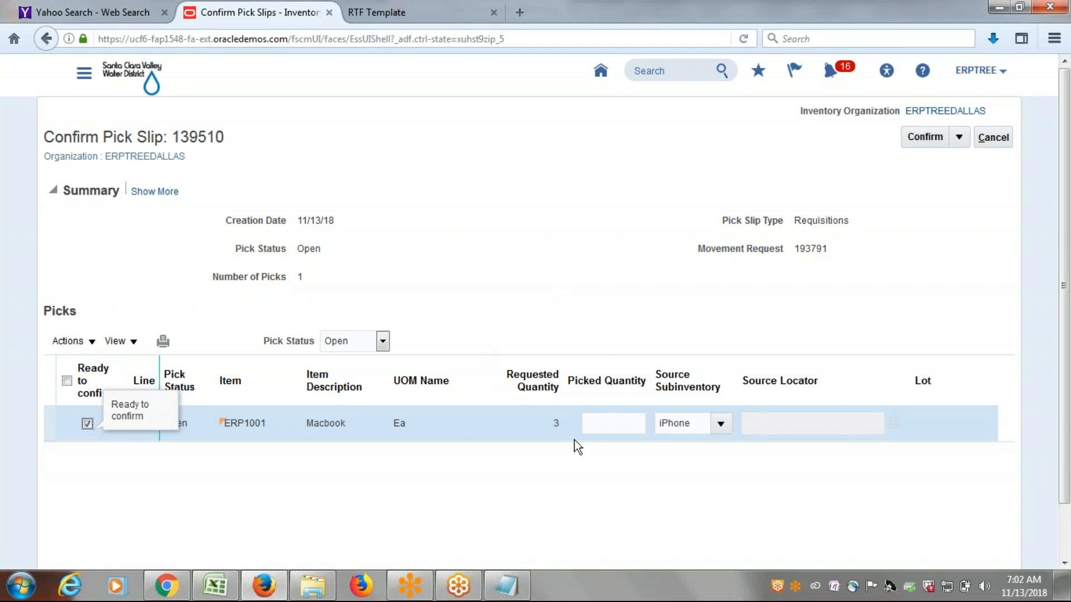
{"action": "left_click", "coordinate": [614, 423]}
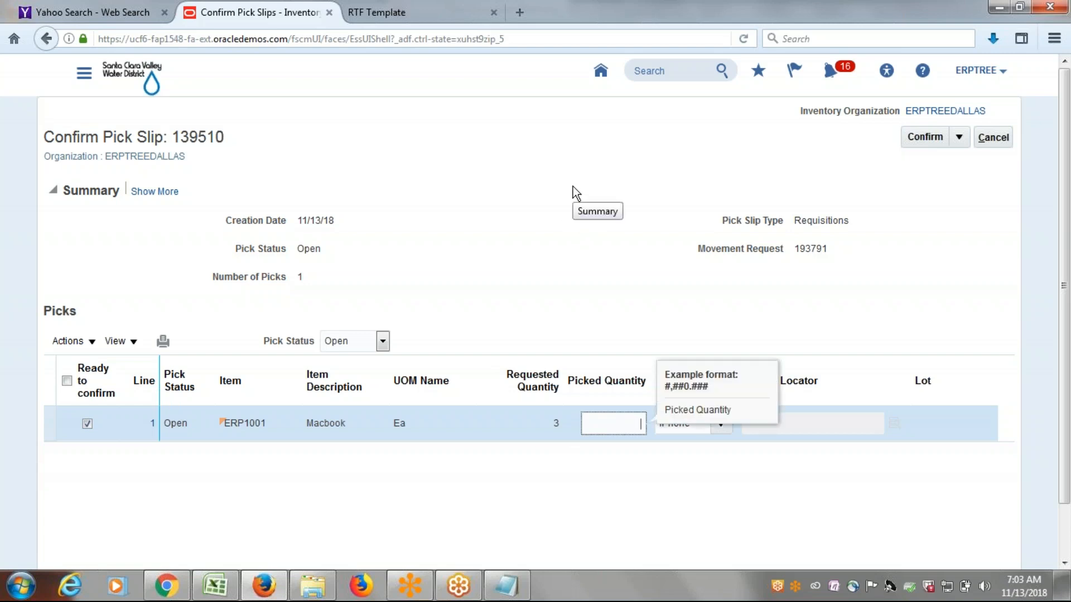
{"action": "type", "text": "3"}
{"action": "left_click", "coordinate": [573, 250]}
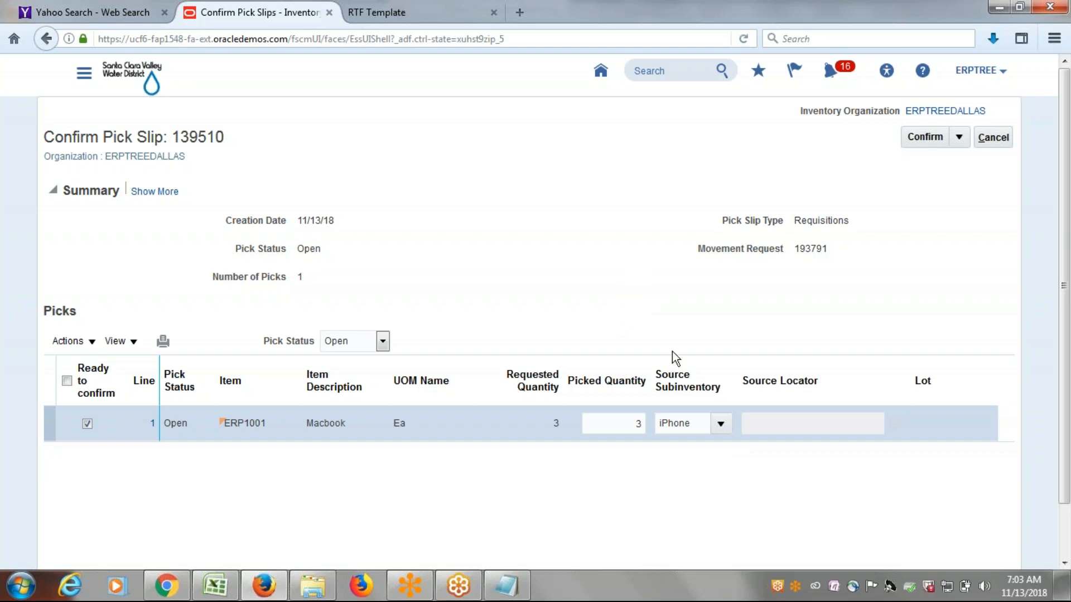
Confirm and close the ERP1001 pick slip, and return to the Inventory Management overview to check the Picks chart.
{"action": "left_click", "coordinate": [959, 137]}
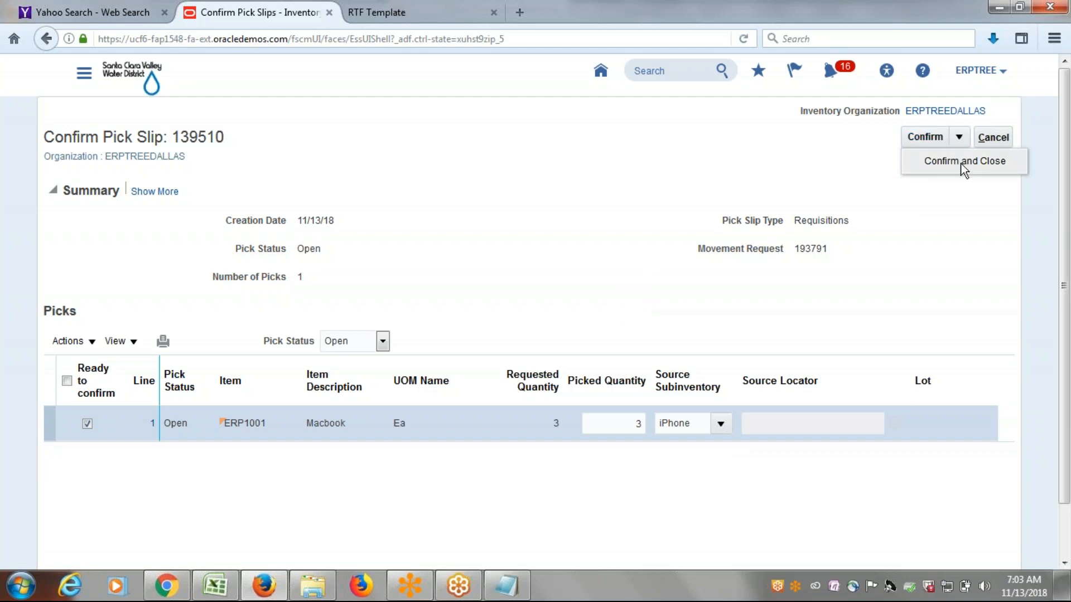
{"action": "left_click", "coordinate": [964, 161]}
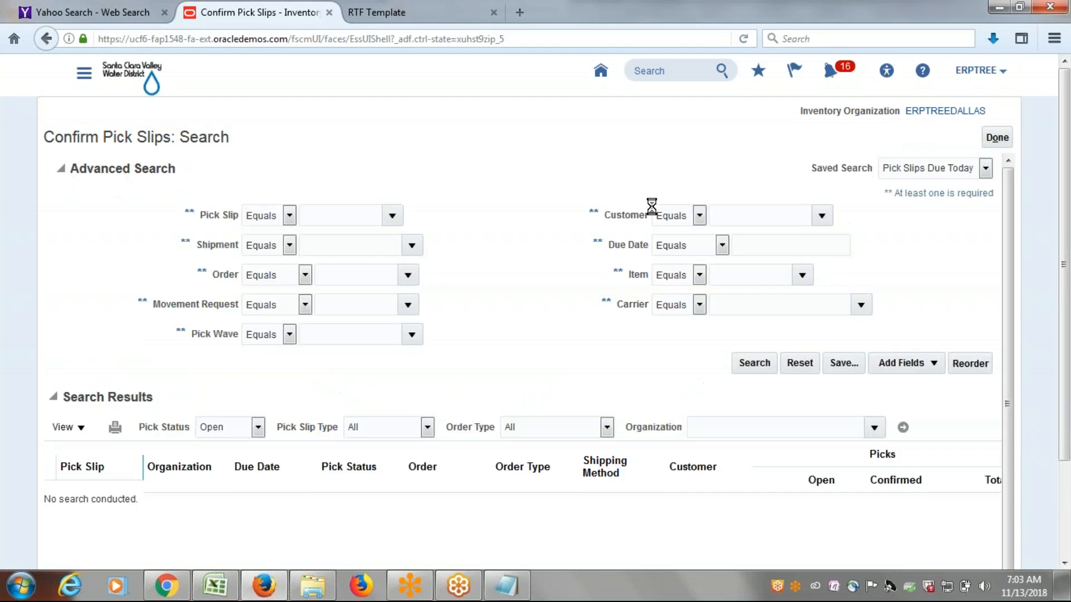
{"action": "left_click", "coordinate": [992, 140]}
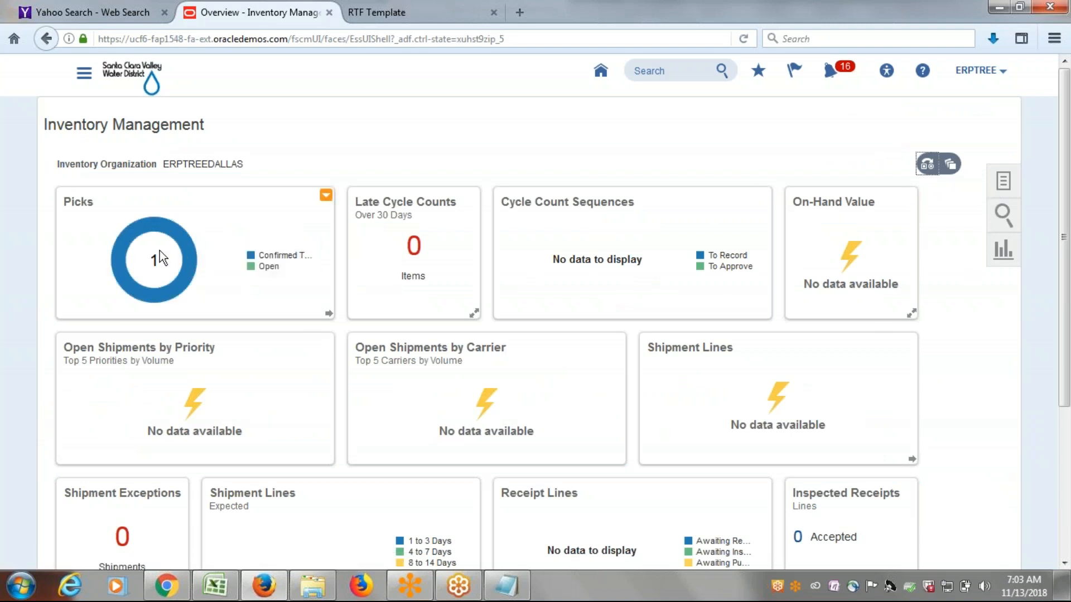
{"action": "mouse_move", "coordinate": [160, 234]}
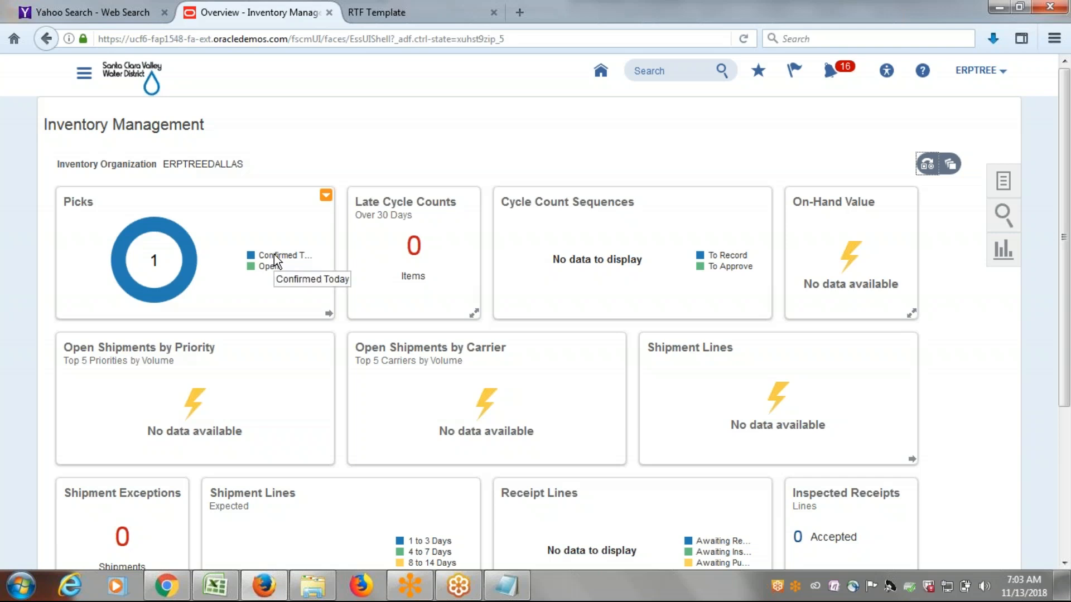
Review item ERP1001's quantities in Manage Item Quantities down to subinventory level in organization ERPTREEDALLAS, and close the page.
{"action": "left_click", "coordinate": [1005, 182]}
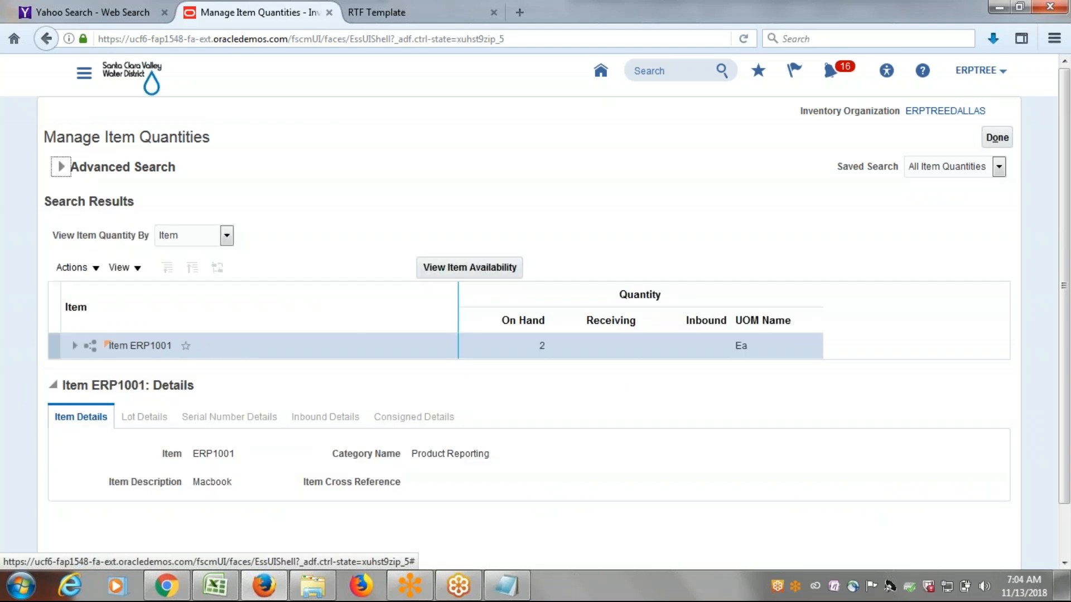
{"action": "left_click", "coordinate": [75, 346]}
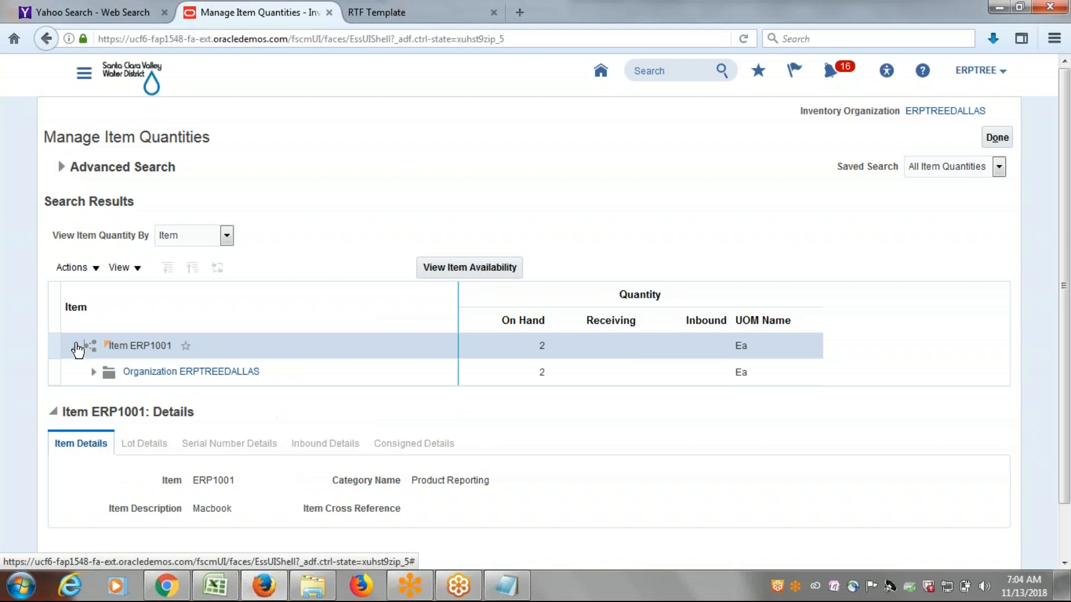
{"action": "left_click", "coordinate": [91, 374]}
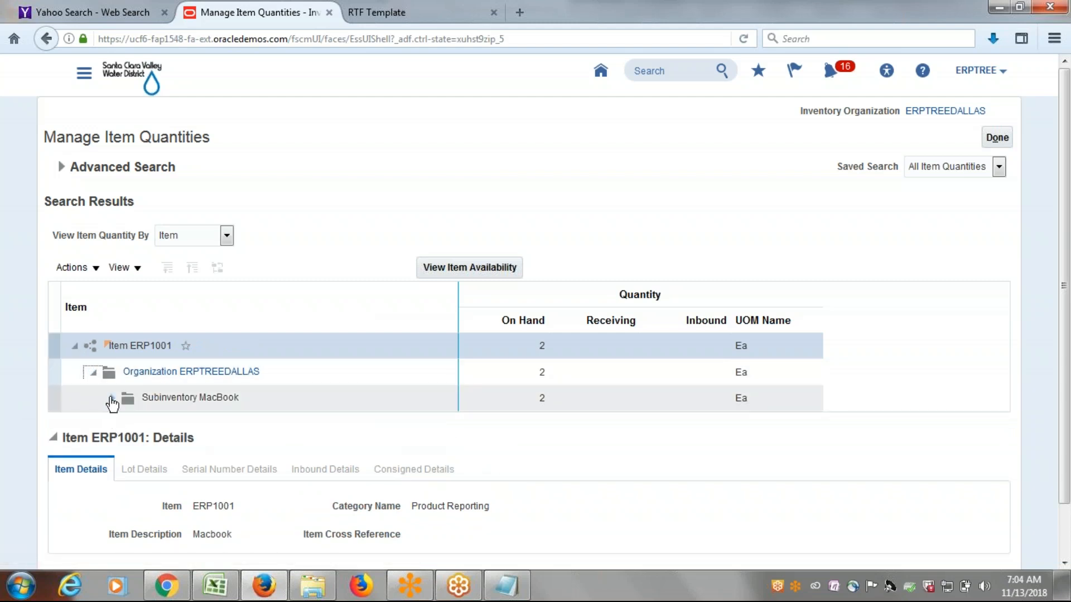
{"action": "left_click", "coordinate": [110, 399]}
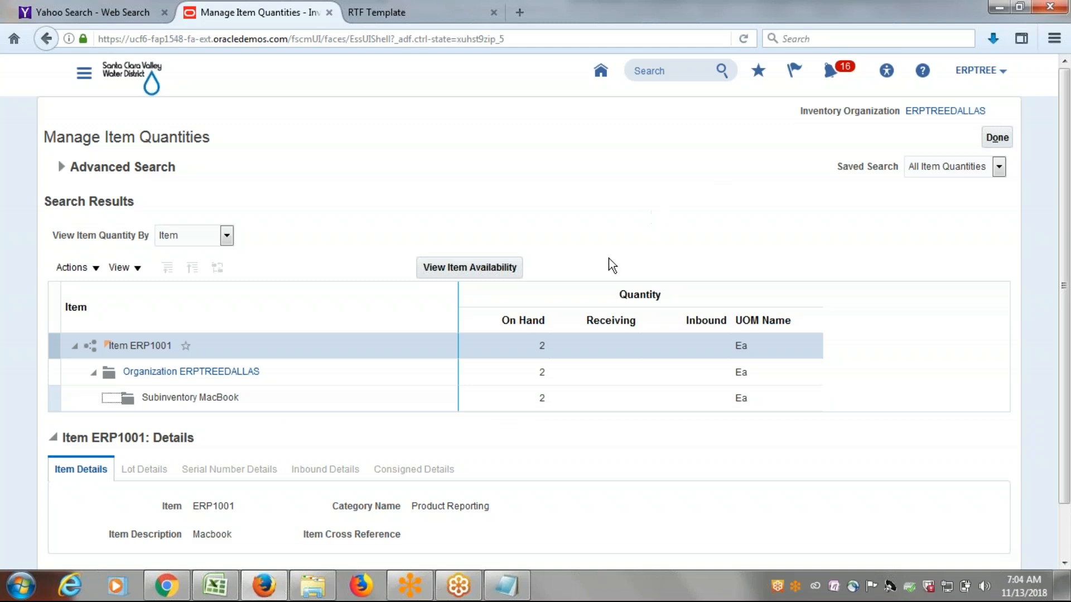
{"action": "left_click", "coordinate": [1003, 136]}
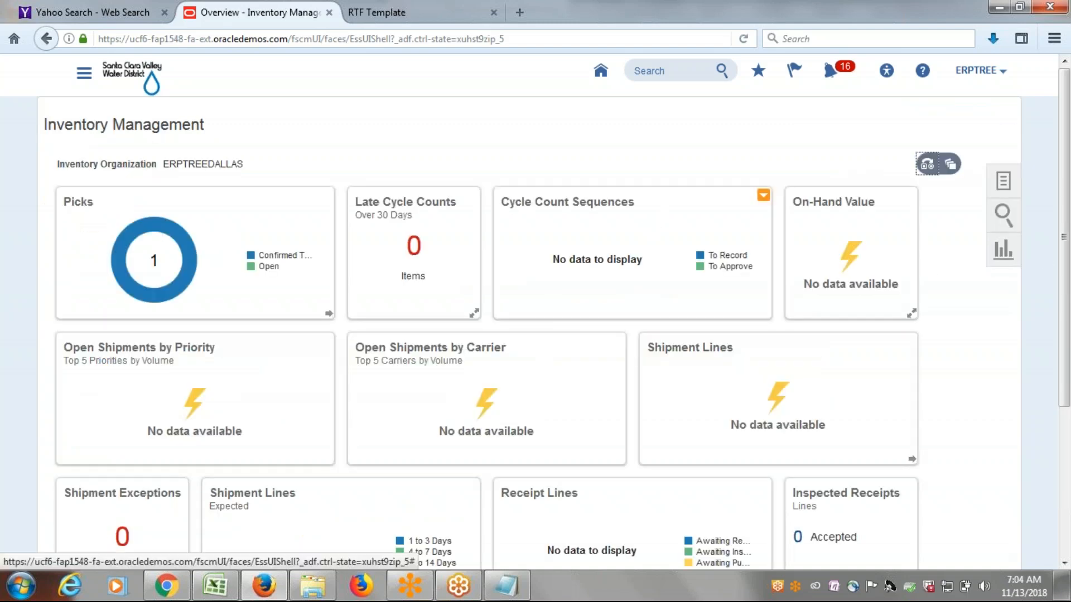
Search the completed transactions of organization ERPTREEDALLAS dated from 11/1/18 to 11/13/18.
{"action": "left_click", "coordinate": [1003, 185]}
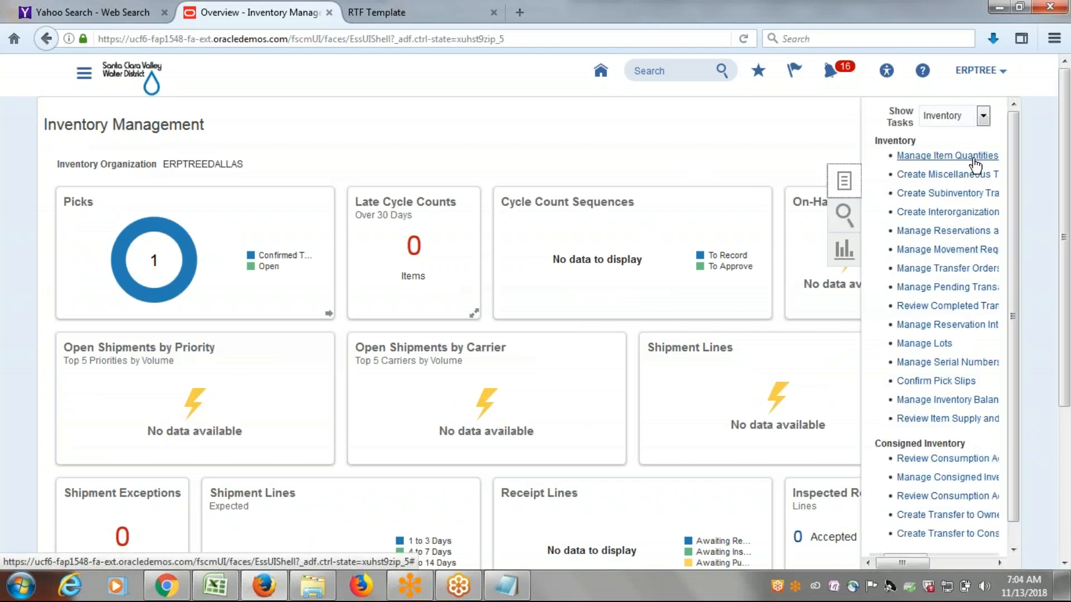
{"action": "left_click", "coordinate": [955, 307]}
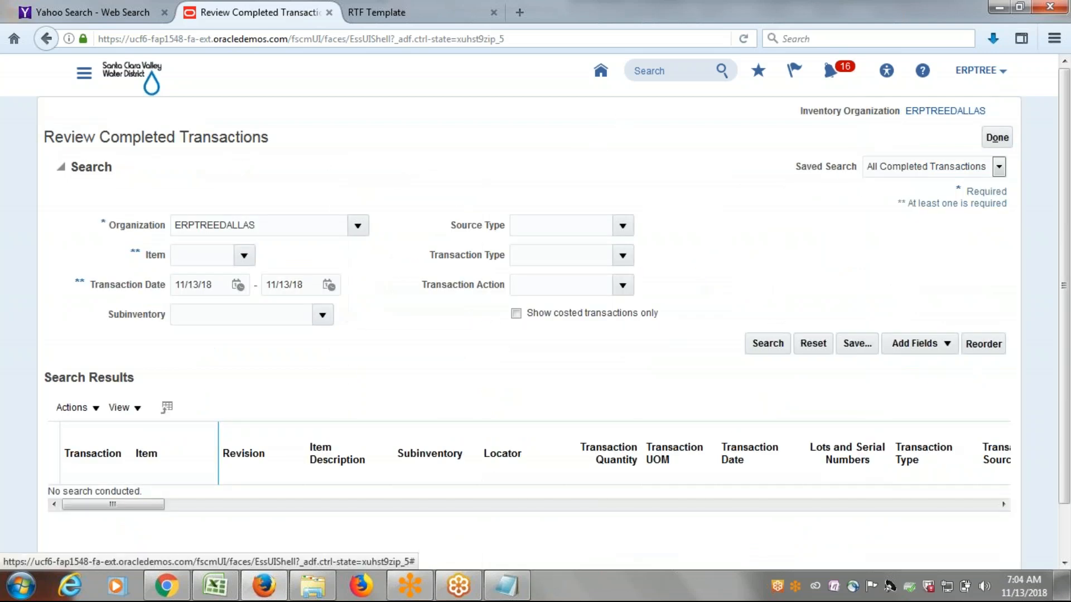
{"action": "left_click", "coordinate": [237, 285]}
{"action": "left_click", "coordinate": [365, 356]}
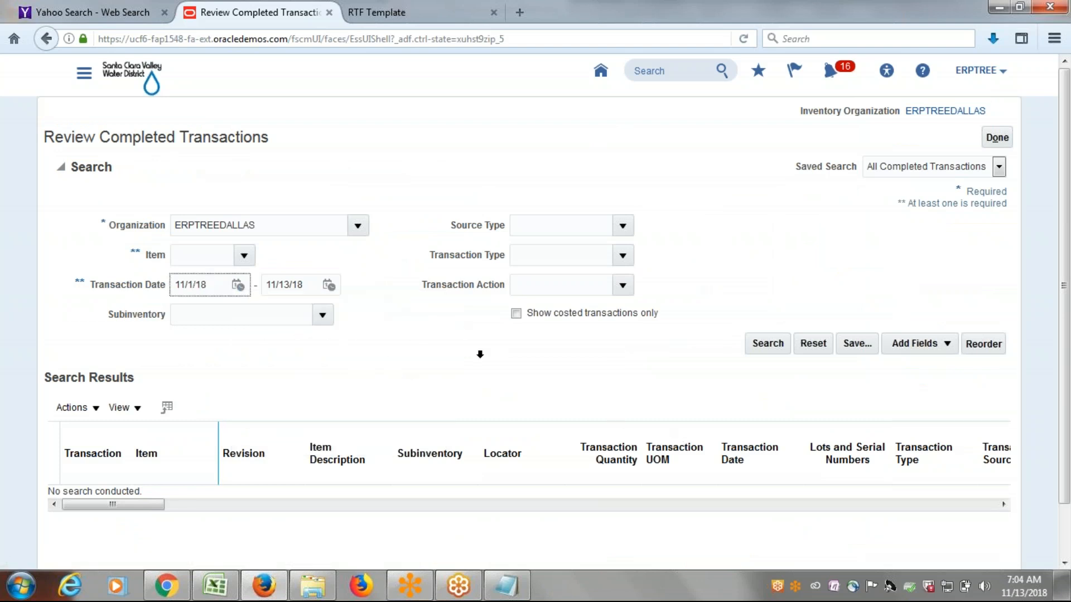
{"action": "left_click", "coordinate": [778, 347]}
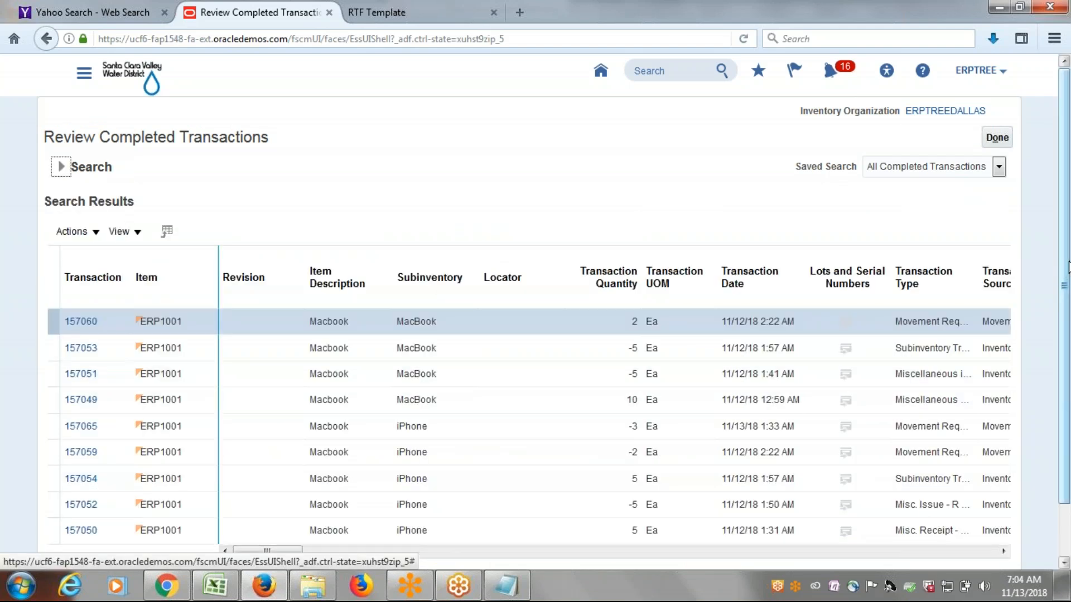
Examine the 11/13/18 iPhone subinventory transaction's quantity, type, source reference and account, and return to the Inventory Management overview.
{"action": "left_click_drag", "start_coordinate": [1062, 269], "coordinate": [1065, 323]}
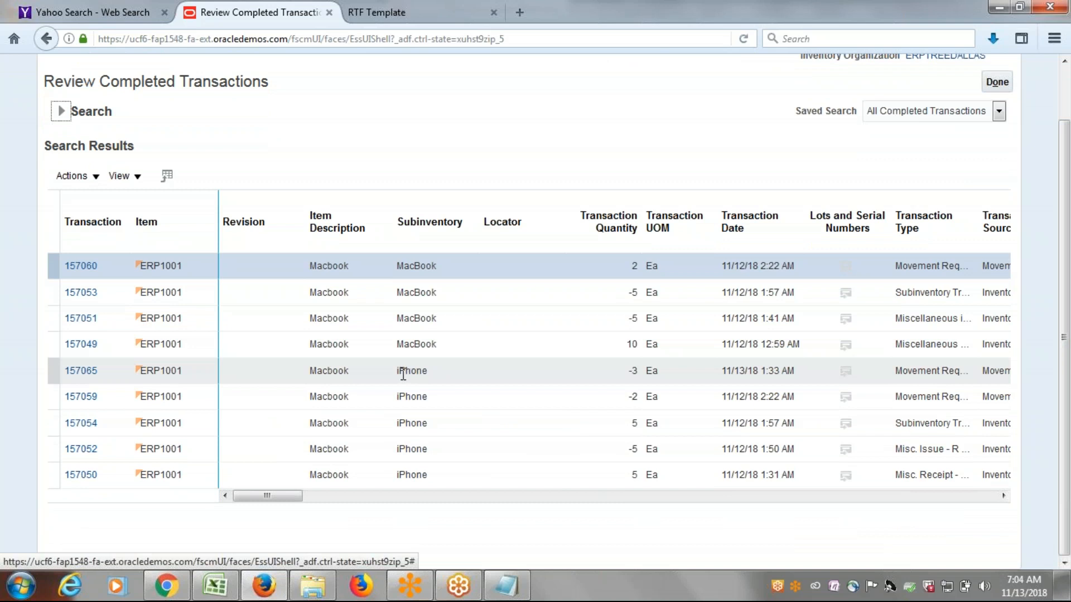
{"action": "left_click", "coordinate": [403, 375]}
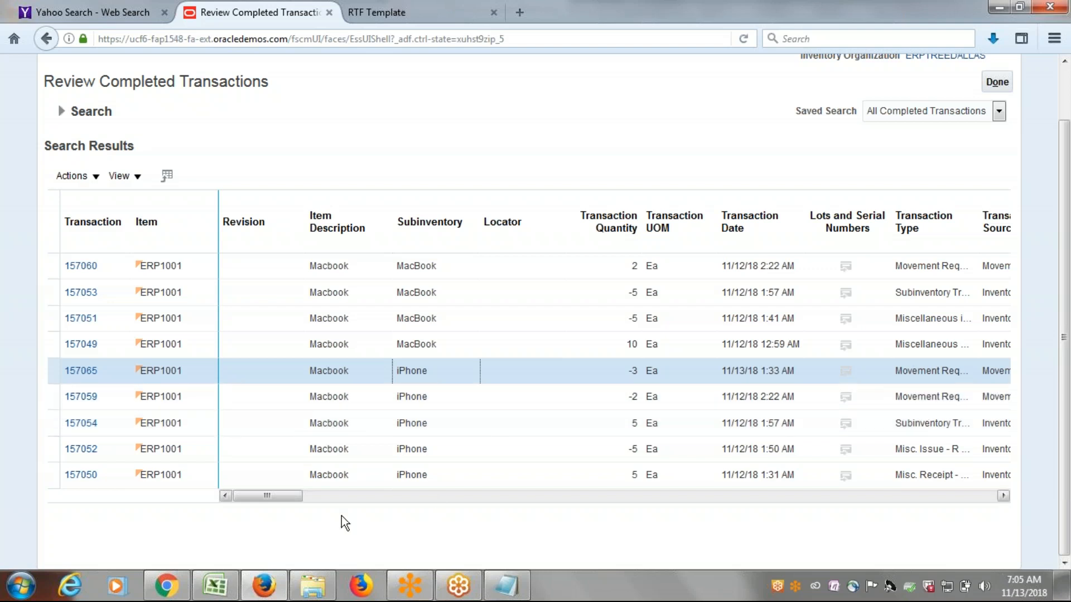
{"action": "left_click_drag", "start_coordinate": [285, 497], "coordinate": [325, 504]}
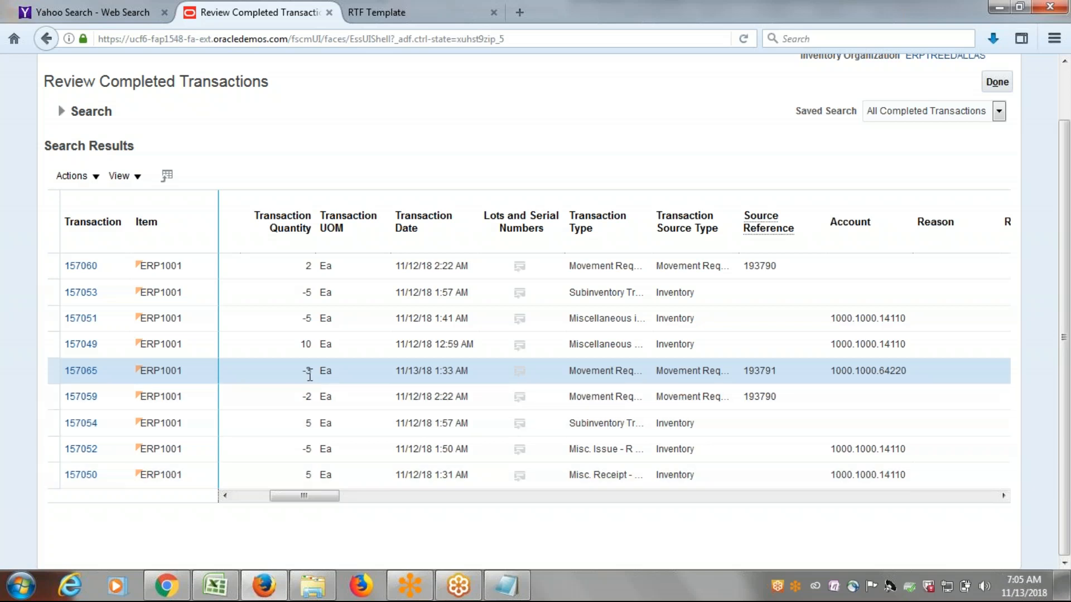
{"action": "left_click_drag", "start_coordinate": [316, 497], "coordinate": [280, 504]}
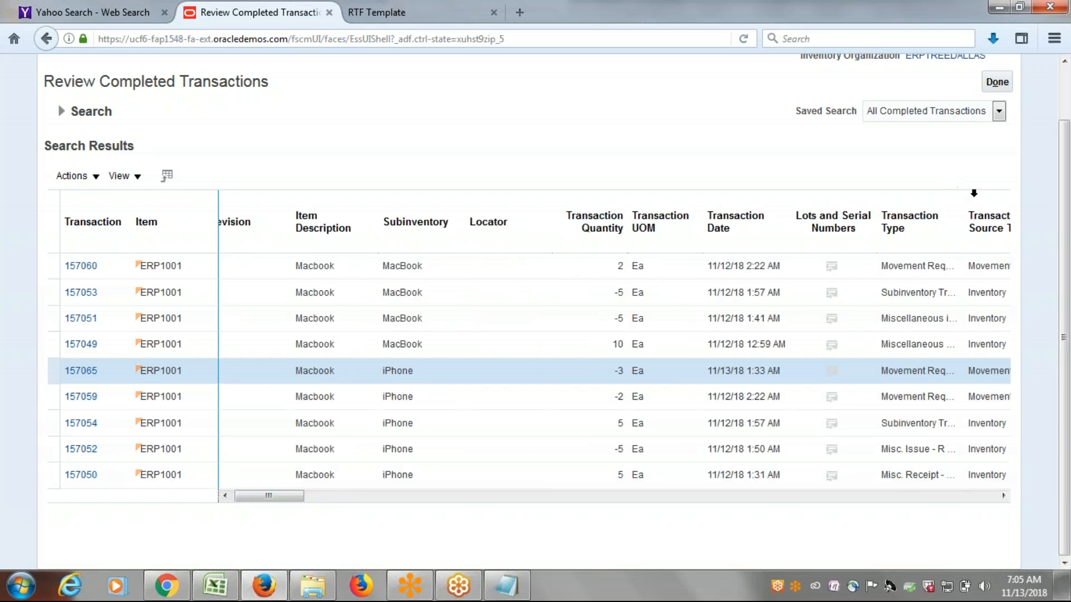
{"action": "left_click", "coordinate": [999, 82]}
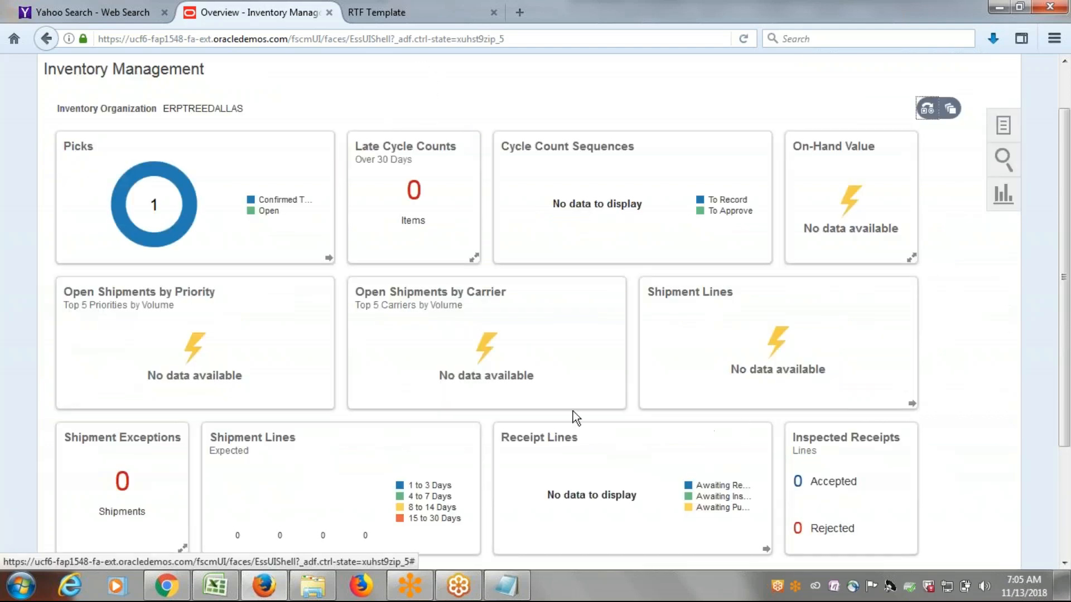
{"action": "scroll", "coordinate": [553, 359], "scroll_direction": "up", "scroll_amount": 1}
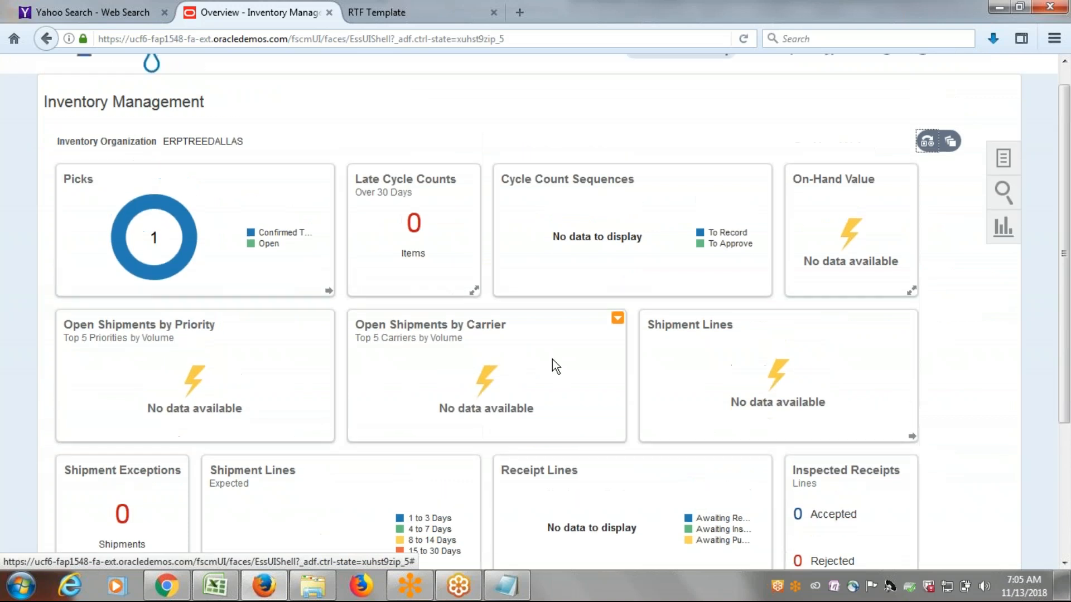
{"action": "scroll", "coordinate": [552, 360], "scroll_direction": "up", "scroll_amount": 1}
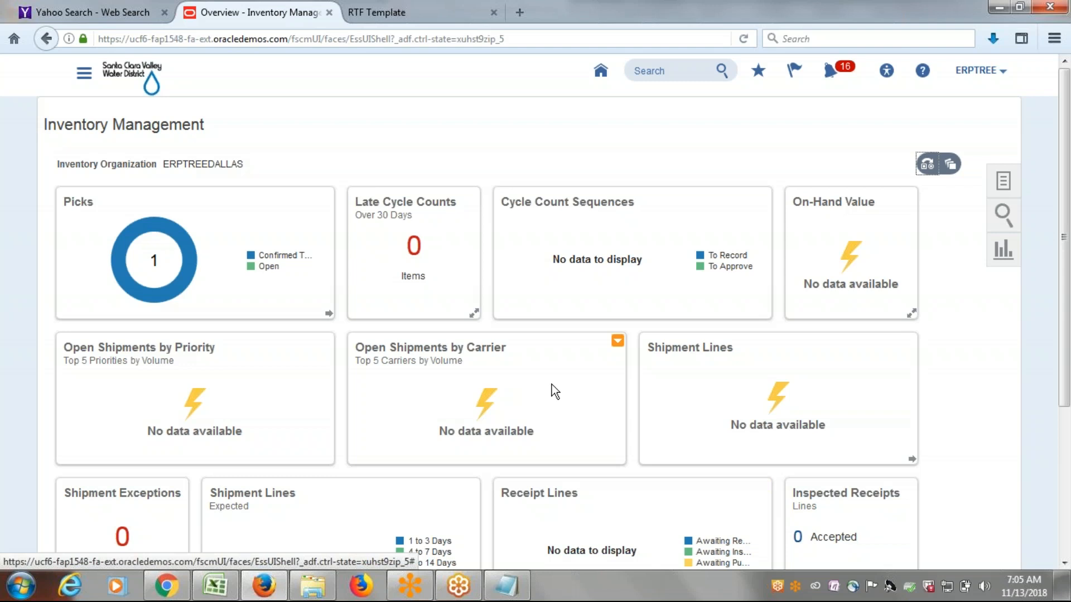
Switch to the class notes in Excel and review the process steps listed under Requisition Movement Request: Transfer.
{"action": "left_click", "coordinate": [215, 586]}
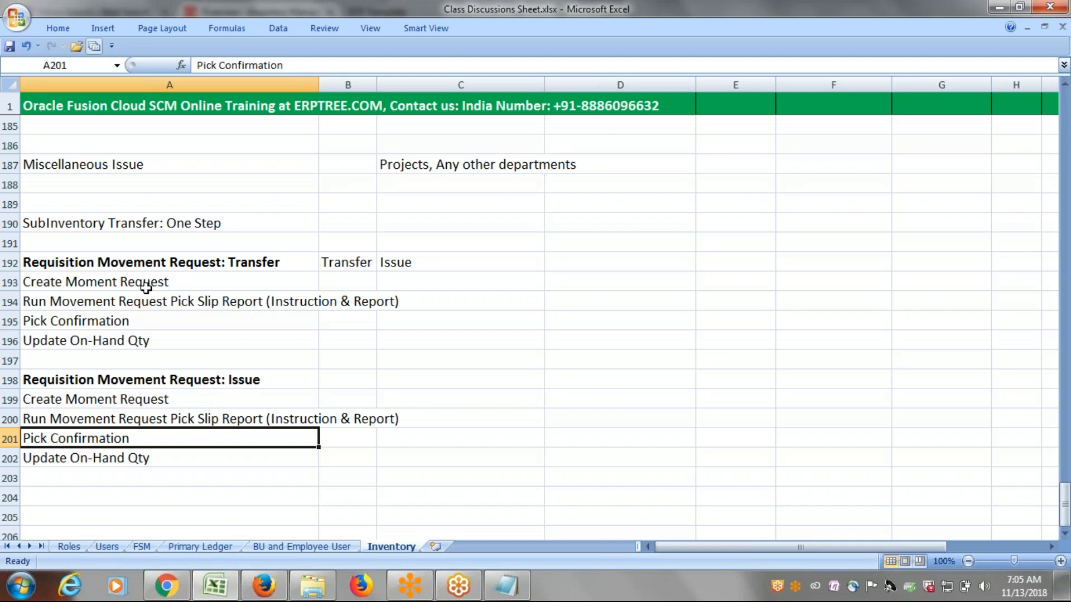
{"action": "left_click_drag", "start_coordinate": [145, 286], "coordinate": [149, 338]}
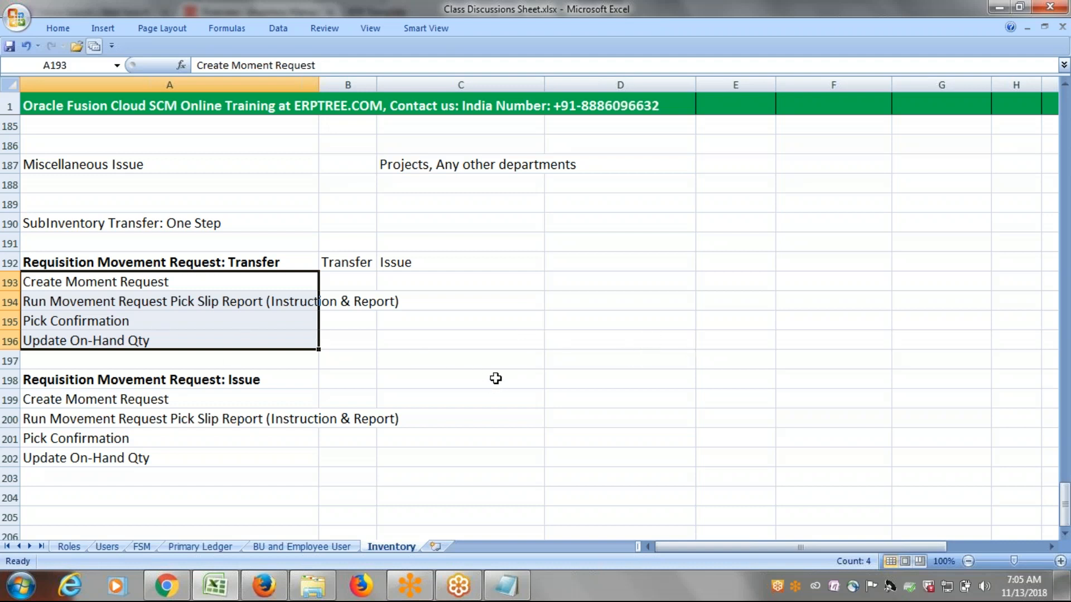
{"action": "left_click", "coordinate": [517, 424]}
{"action": "scroll", "coordinate": [518, 425], "scroll_direction": "up", "scroll_amount": 12}
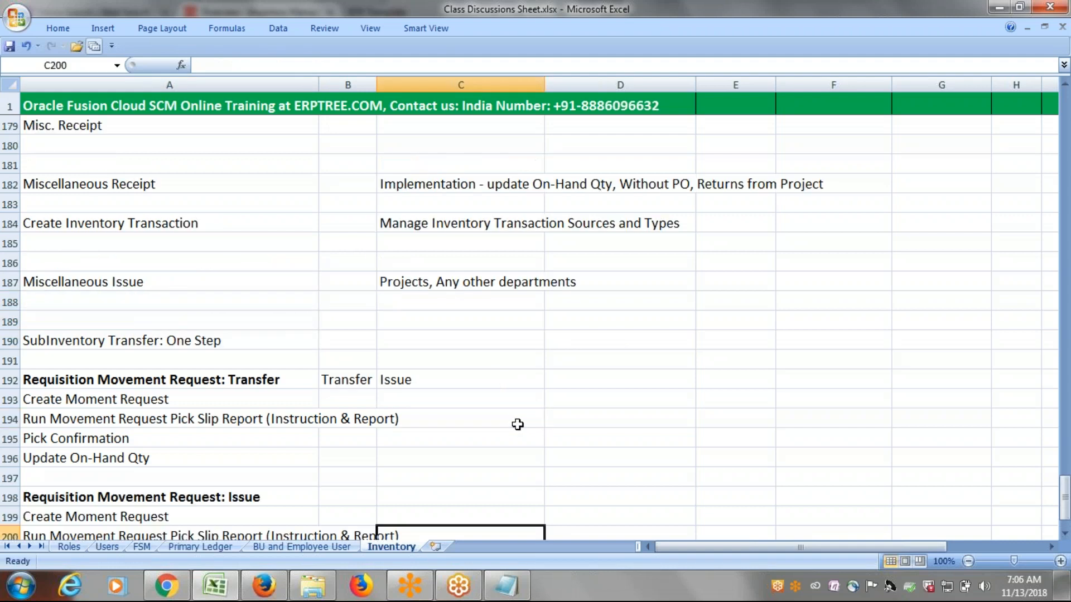
{"action": "scroll", "coordinate": [519, 414], "scroll_direction": "up", "scroll_amount": 12}
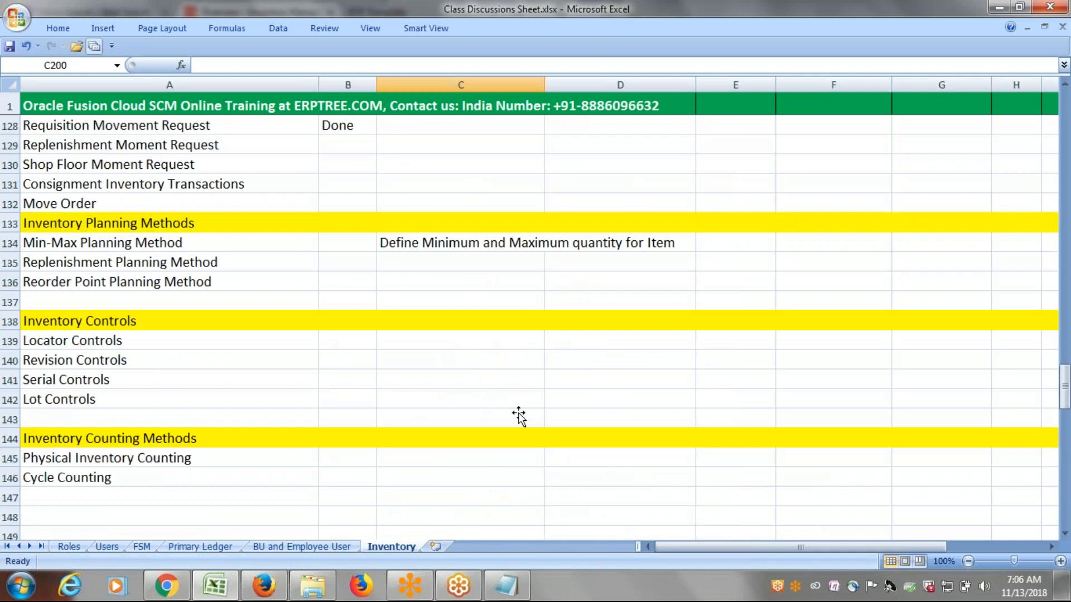
Look through the Inventory Transactions list in the notes, from the heading down to Requisition Movement Request, and return to Inter-Organization Transfers.
{"action": "scroll", "coordinate": [518, 397], "scroll_direction": "down", "scroll_amount": 2}
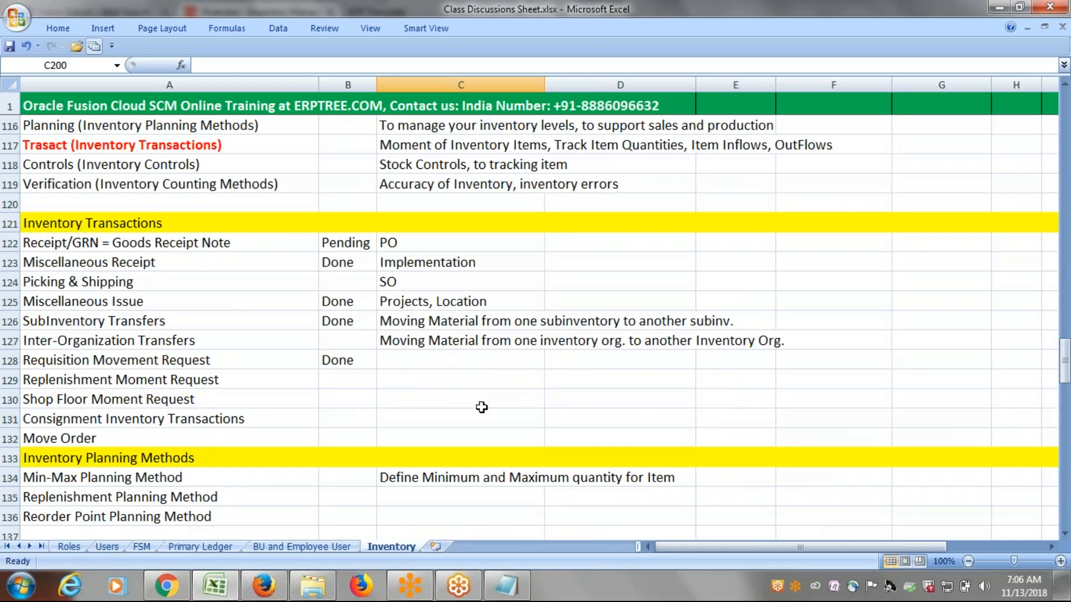
{"action": "left_click", "coordinate": [71, 223]}
{"action": "left_click", "coordinate": [79, 242]}
{"action": "left_click", "coordinate": [120, 261]}
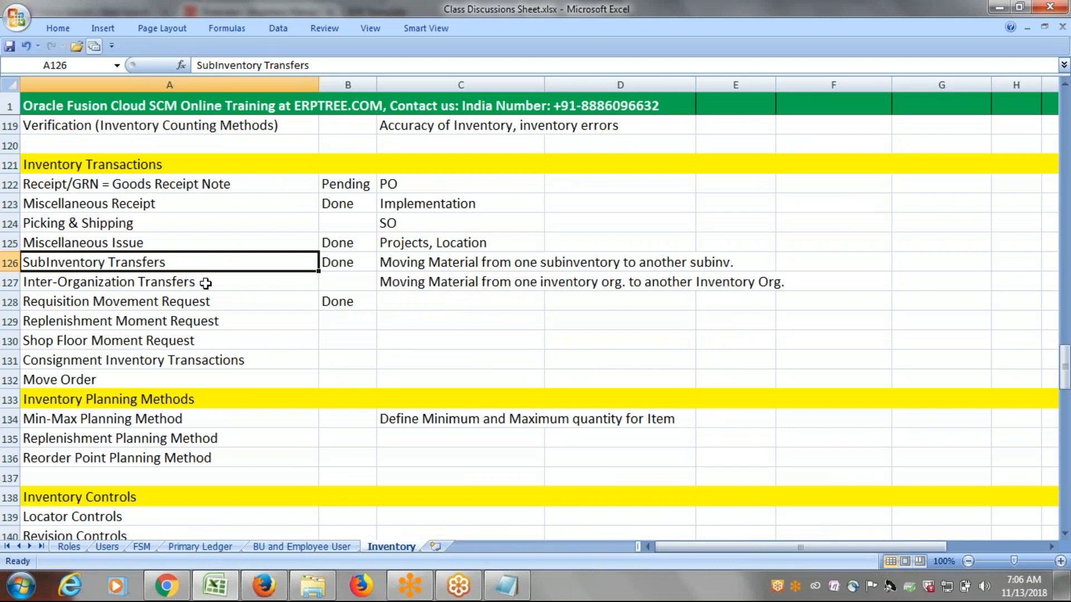
{"action": "left_click", "coordinate": [141, 283]}
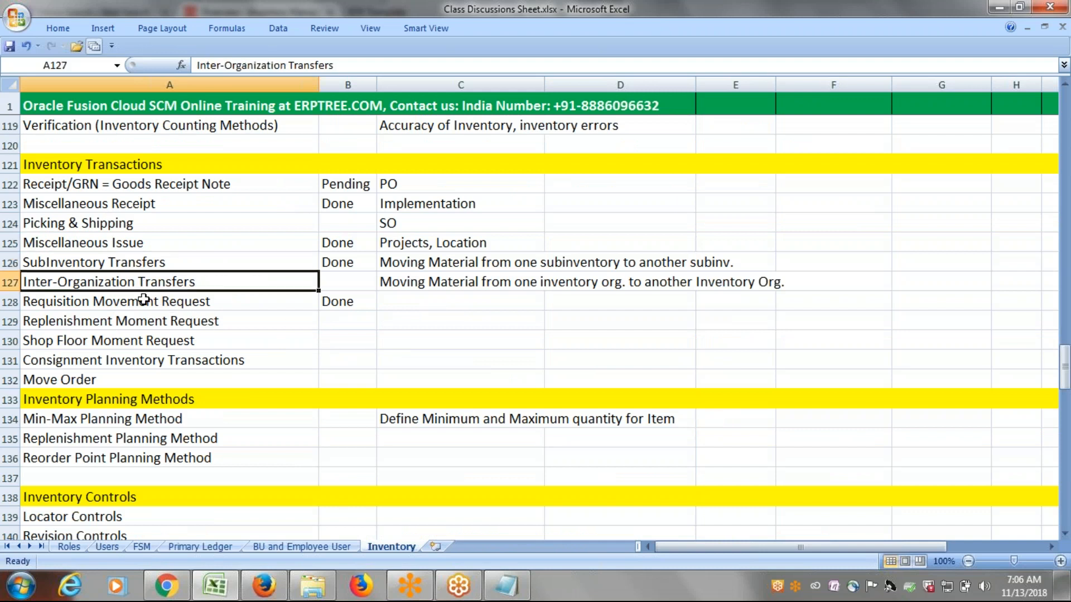
{"action": "left_click", "coordinate": [133, 300]}
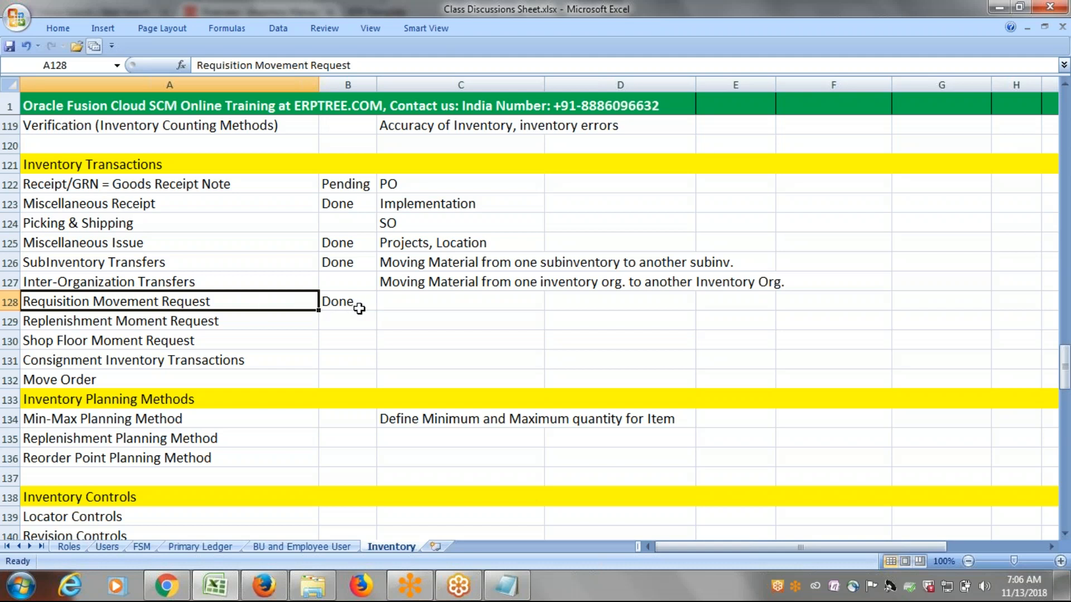
{"action": "left_click", "coordinate": [145, 280]}
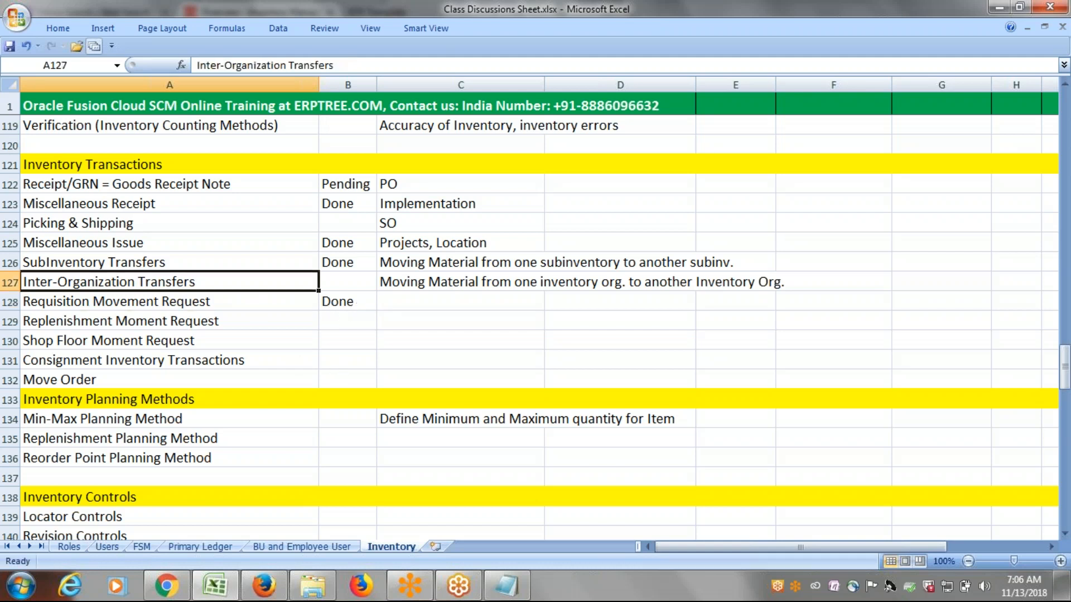
Remove the hyphen from the entry in cell A127 so that it reads InterOrganization Transfers, and save the workbook.
{"action": "double_click", "coordinate": [60, 281]}
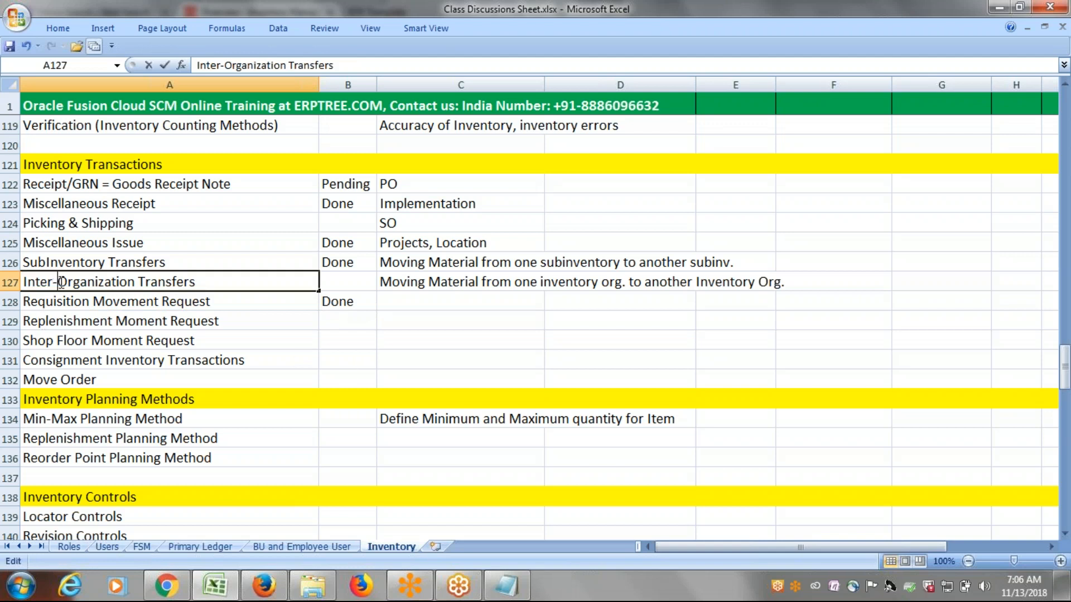
{"action": "key", "text": "BackSpace"}
{"action": "key", "text": "ctrl+Return"}
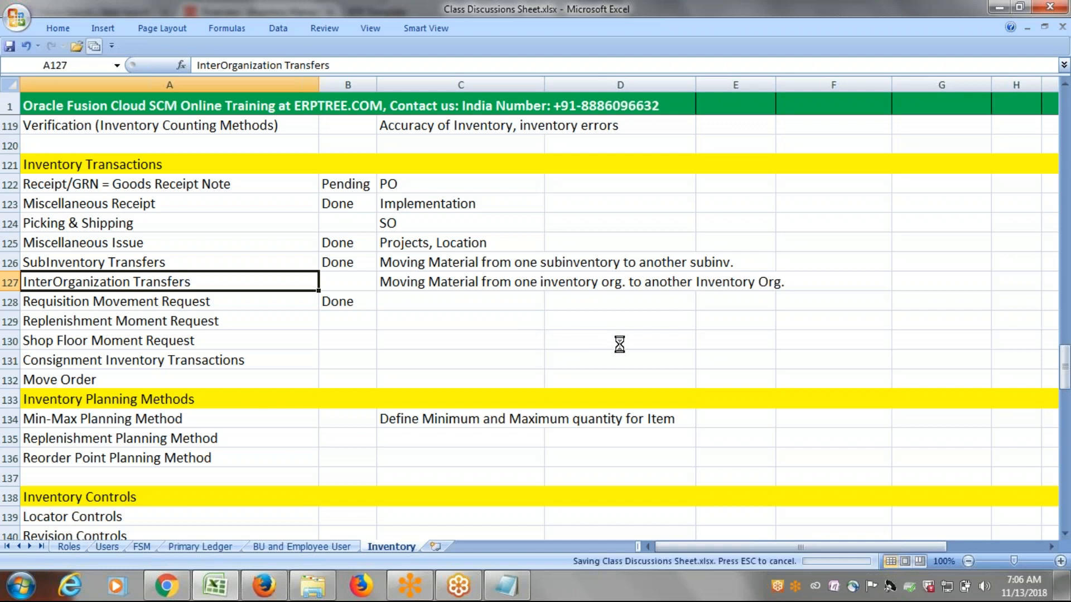
Copy the InterOrganization Transfers text from cell A127 into cell A204 below the Requisition Movement Request: Issue steps, and save the workbook.
{"action": "left_click", "coordinate": [134, 263]}
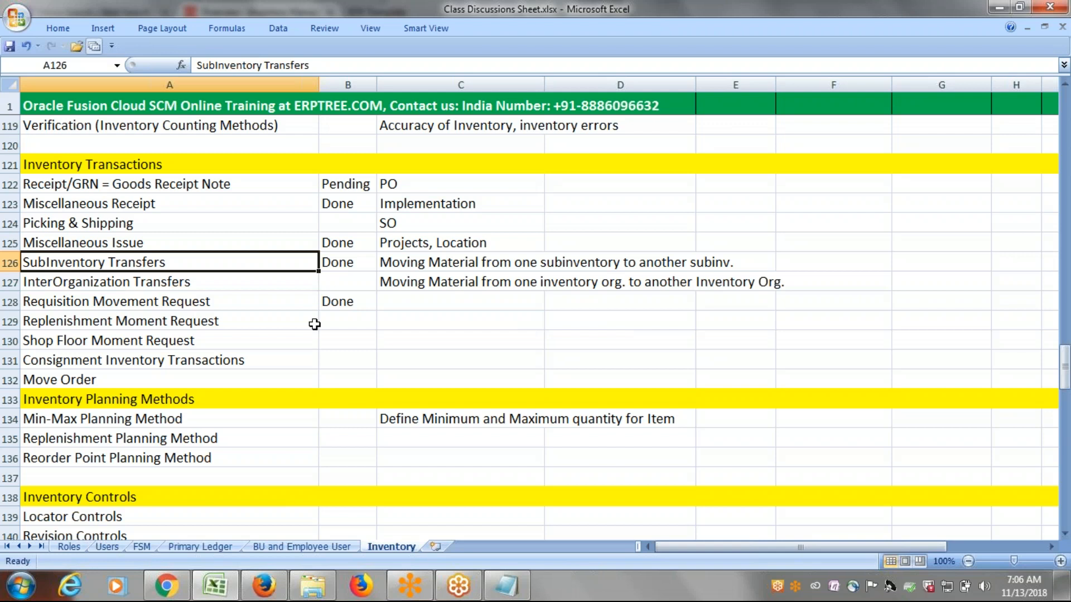
{"action": "left_click", "coordinate": [142, 283]}
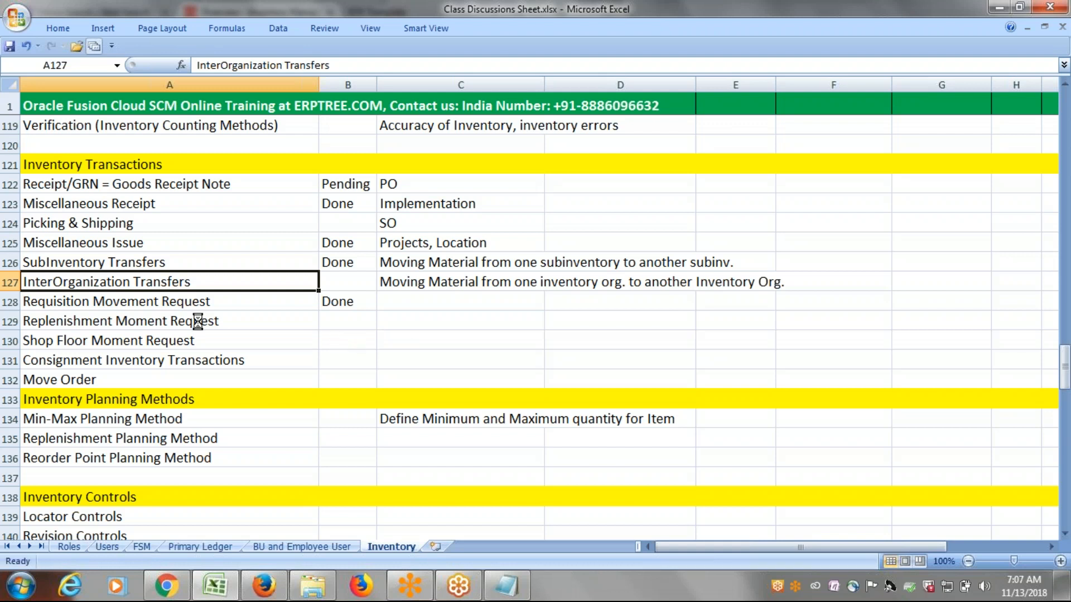
{"action": "double_click", "coordinate": [202, 281]}
{"action": "left_click_drag", "start_coordinate": [192, 281], "coordinate": [22, 282]}
{"action": "key", "text": "ctrl+c"}
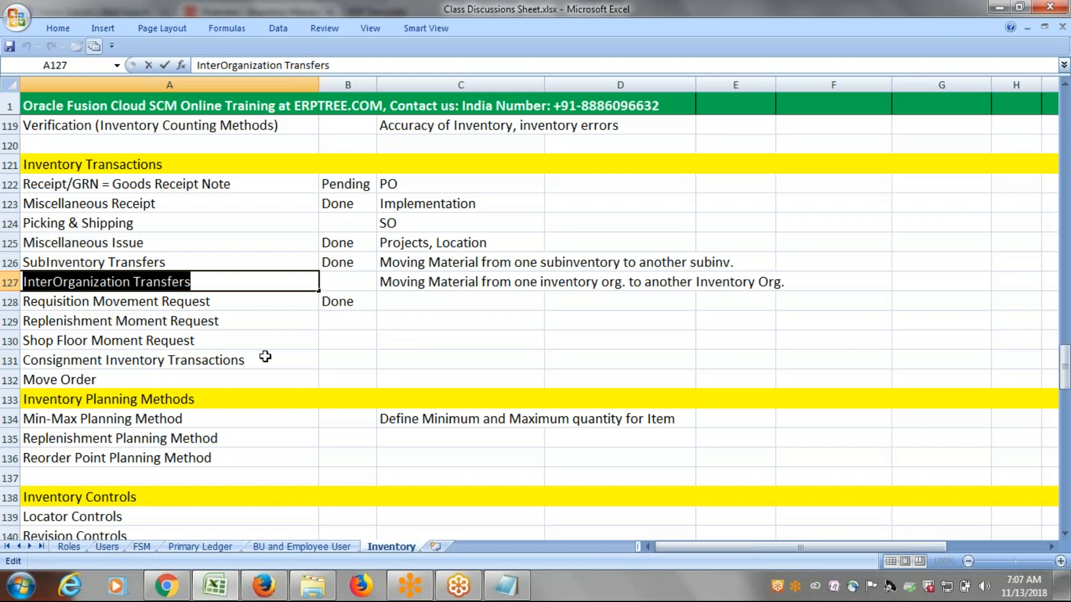
{"action": "scroll", "coordinate": [266, 357], "scroll_direction": "down", "scroll_amount": 7}
{"action": "scroll", "coordinate": [262, 354], "scroll_direction": "down", "scroll_amount": 19}
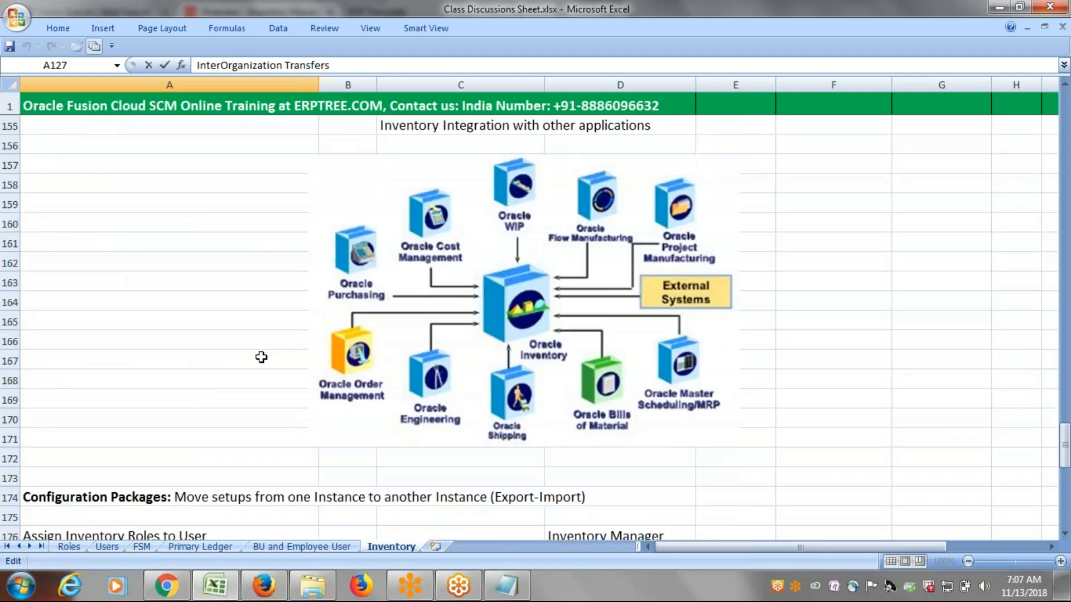
{"action": "scroll", "coordinate": [263, 357], "scroll_direction": "up", "scroll_amount": 2}
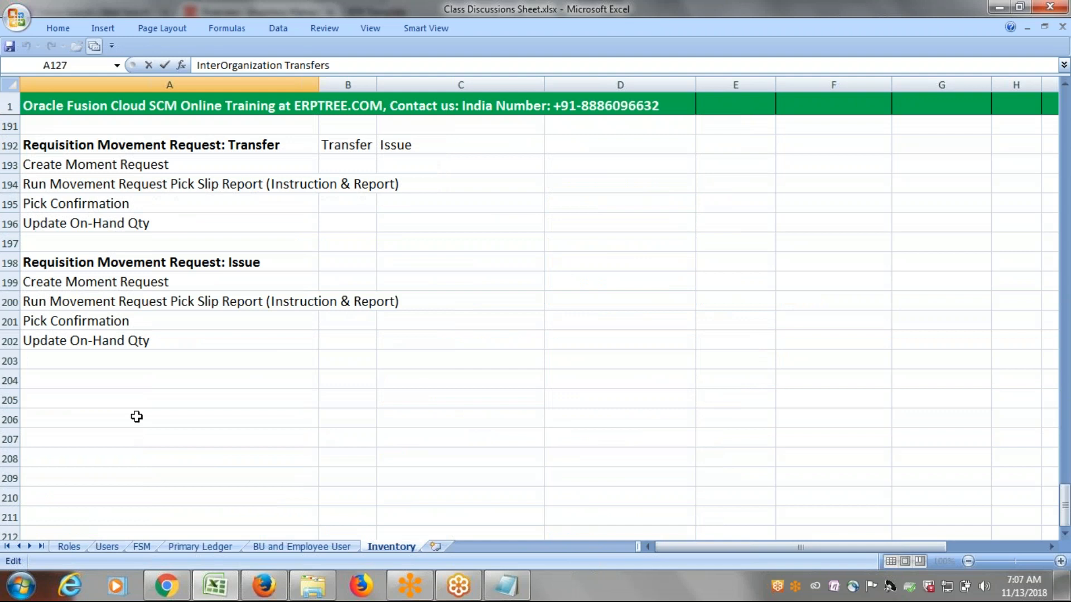
{"action": "left_click", "coordinate": [64, 381]}
{"action": "key", "text": "ctrl+v"}
{"action": "key", "text": "ctrl+s"}
Highlight the whole InterOrganization Transfers row 204 with a yellow fill.
{"action": "key", "text": "shift+space"}
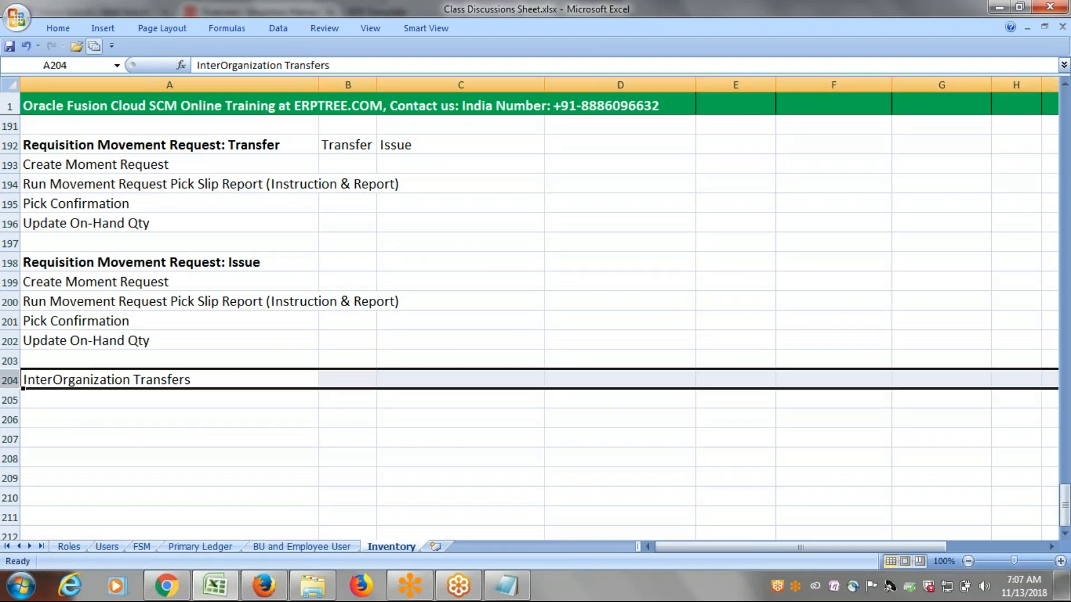
{"action": "left_click", "coordinate": [51, 31]}
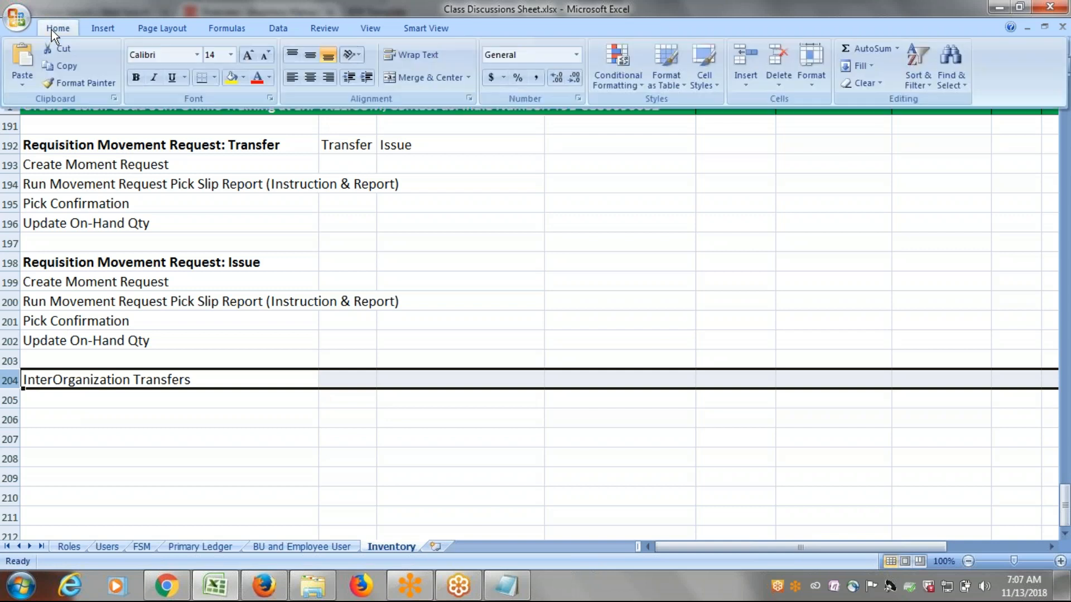
{"action": "left_click", "coordinate": [232, 77]}
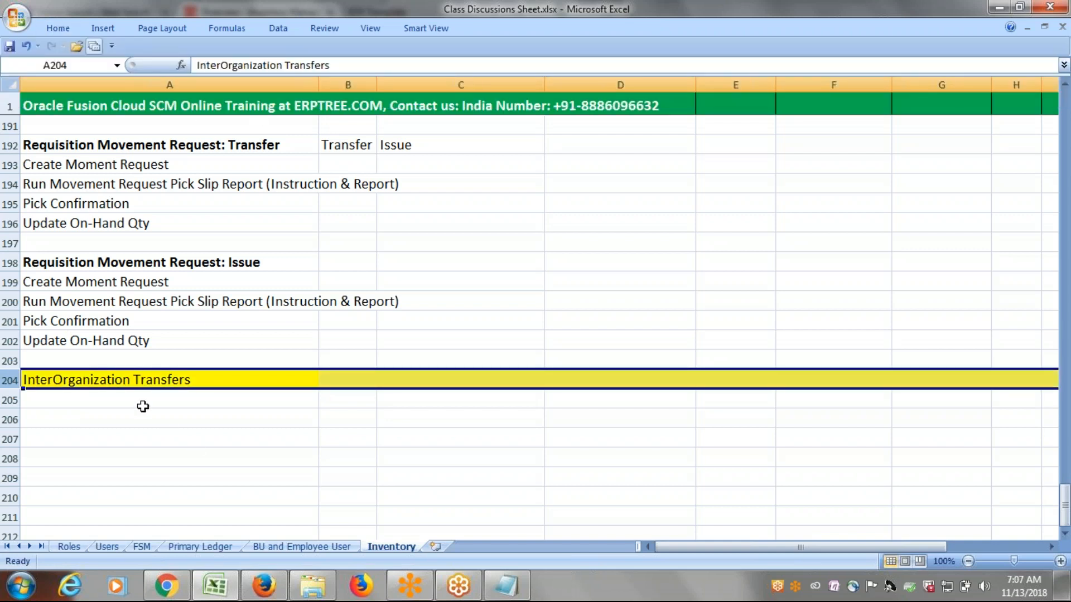
{"action": "left_click", "coordinate": [121, 396]}
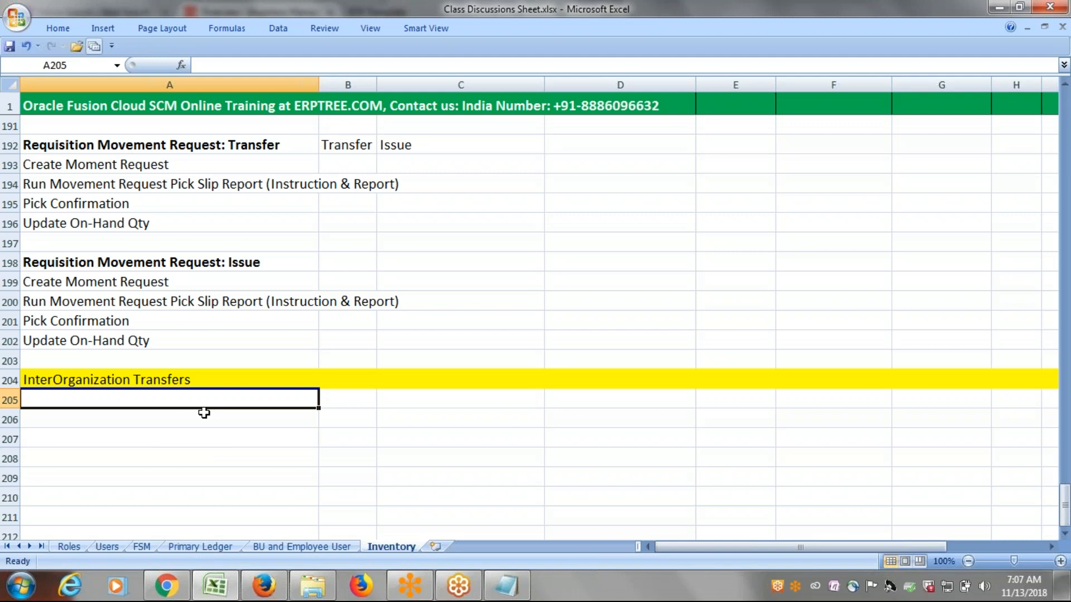
Look back through the notes above InterOrganization Transfers, up to the inventory integration diagram, and return to the new heading.
{"action": "scroll", "coordinate": [204, 413], "scroll_direction": "up", "scroll_amount": 4}
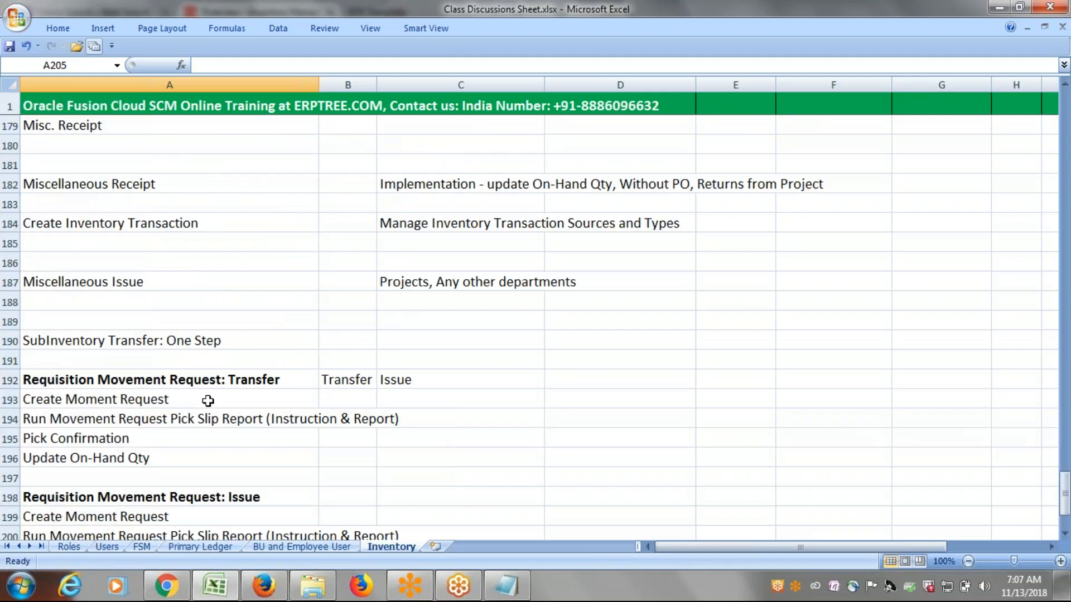
{"action": "scroll", "coordinate": [208, 400], "scroll_direction": "up", "scroll_amount": 2}
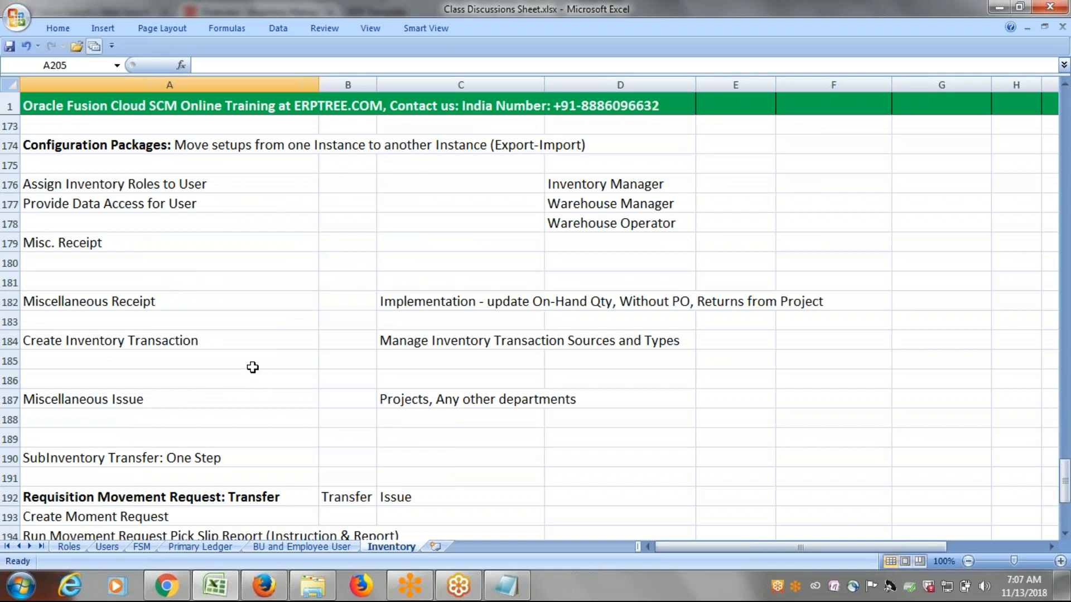
{"action": "scroll", "coordinate": [253, 367], "scroll_direction": "down", "scroll_amount": 6}
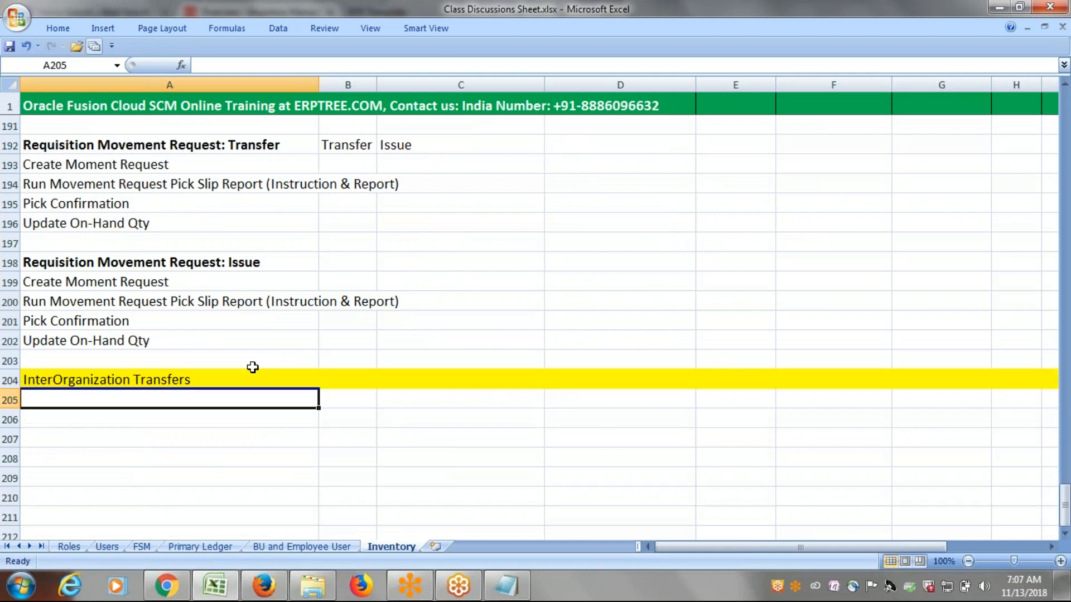
{"action": "scroll", "coordinate": [252, 367], "scroll_direction": "up", "scroll_amount": 13}
{"action": "scroll", "coordinate": [257, 361], "scroll_direction": "down", "scroll_amount": 3}
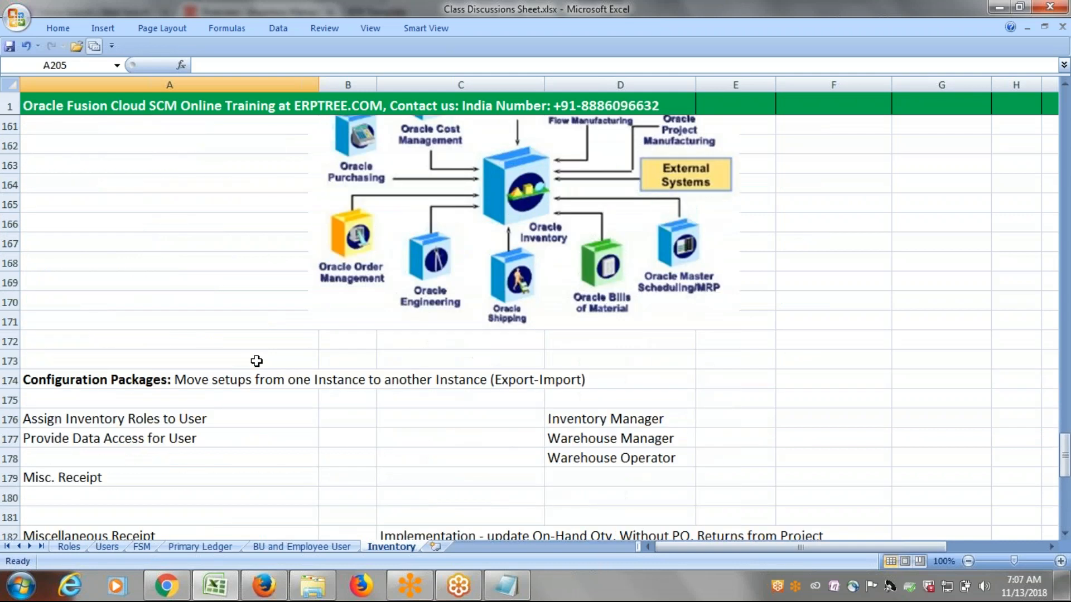
{"action": "scroll", "coordinate": [257, 361], "scroll_direction": "down", "scroll_amount": 10}
{"action": "scroll", "coordinate": [256, 364], "scroll_direction": "down", "scroll_amount": 1}
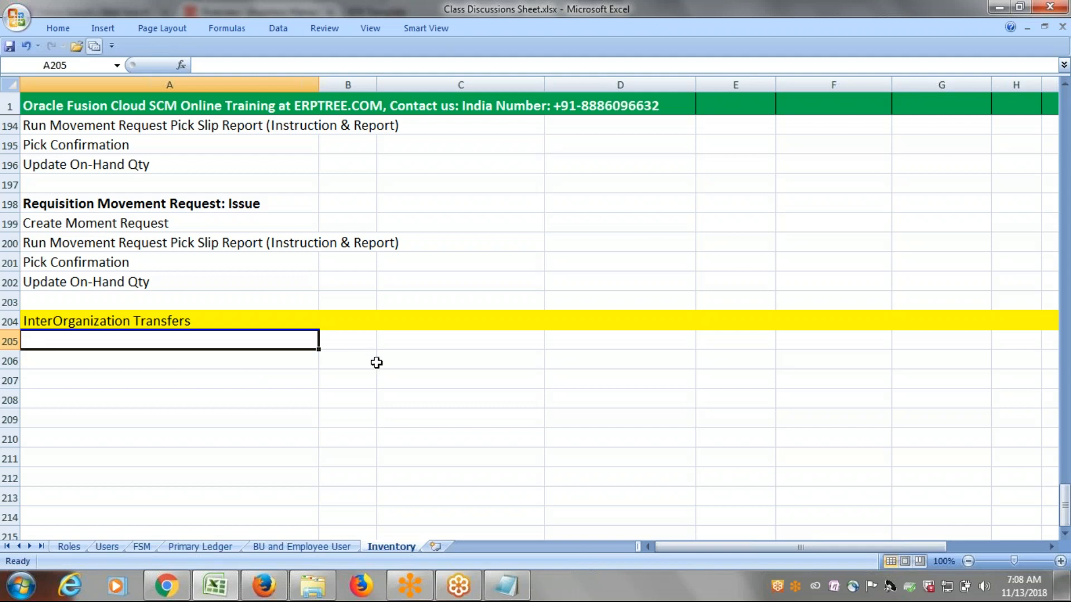
Enter Dallas IO in cell D205 and Austin IO in cell E205 under the InterOrganization Transfers heading.
{"action": "left_click", "coordinate": [502, 339]}
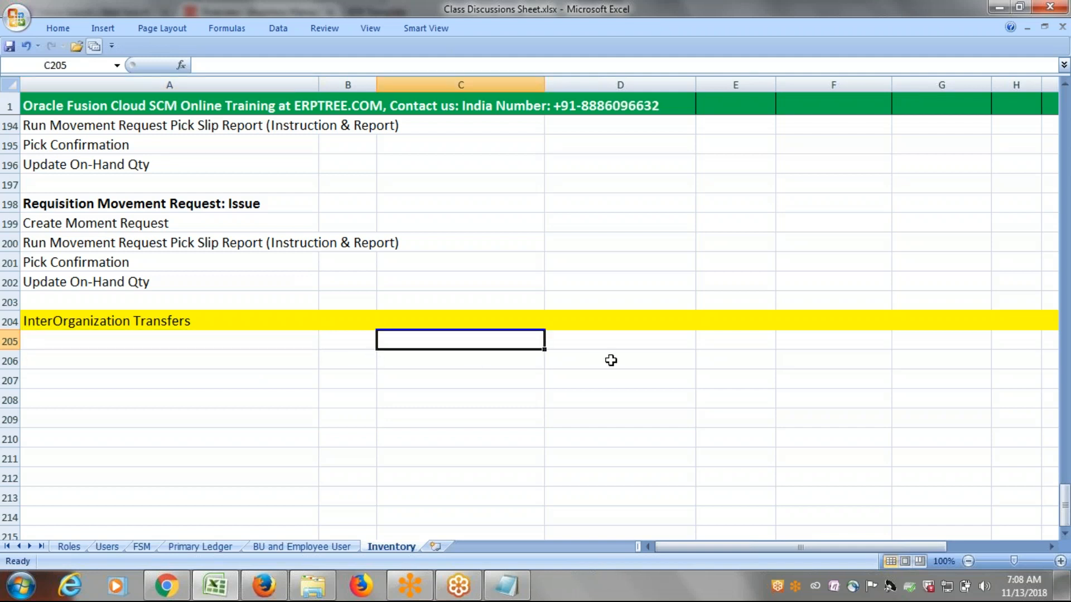
{"action": "left_click", "coordinate": [579, 341]}
{"action": "type", "text": "d"}
{"action": "key", "text": "BackSpace"}
{"action": "type", "text": "Dallas"}
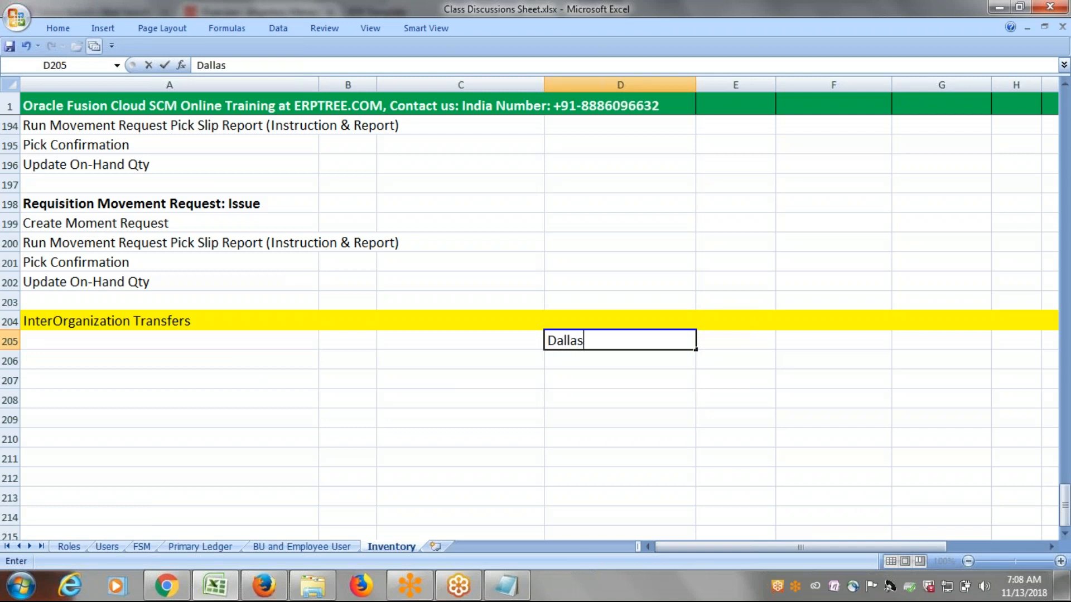
{"action": "type", "text": " IO"}
{"action": "key", "text": "Tab"}
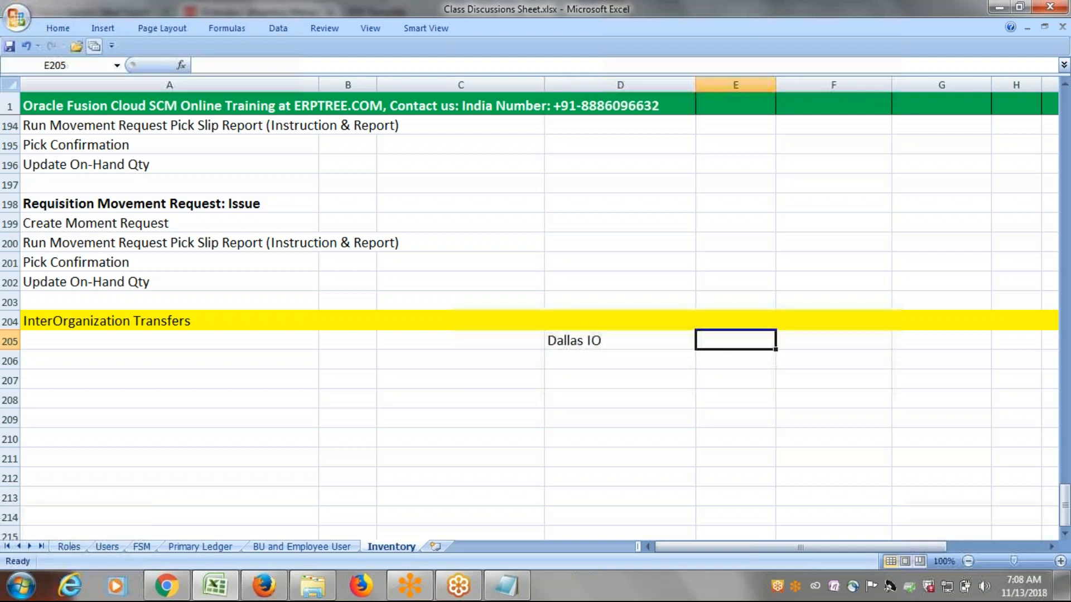
{"action": "type", "text": "Austin IO"}
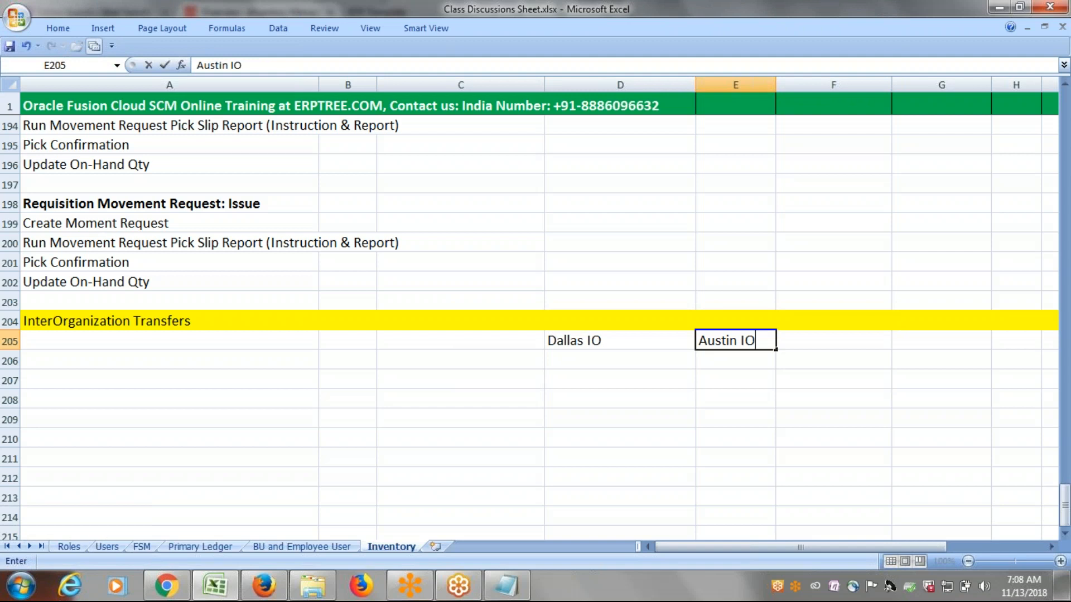
{"action": "left_click", "coordinate": [608, 342]}
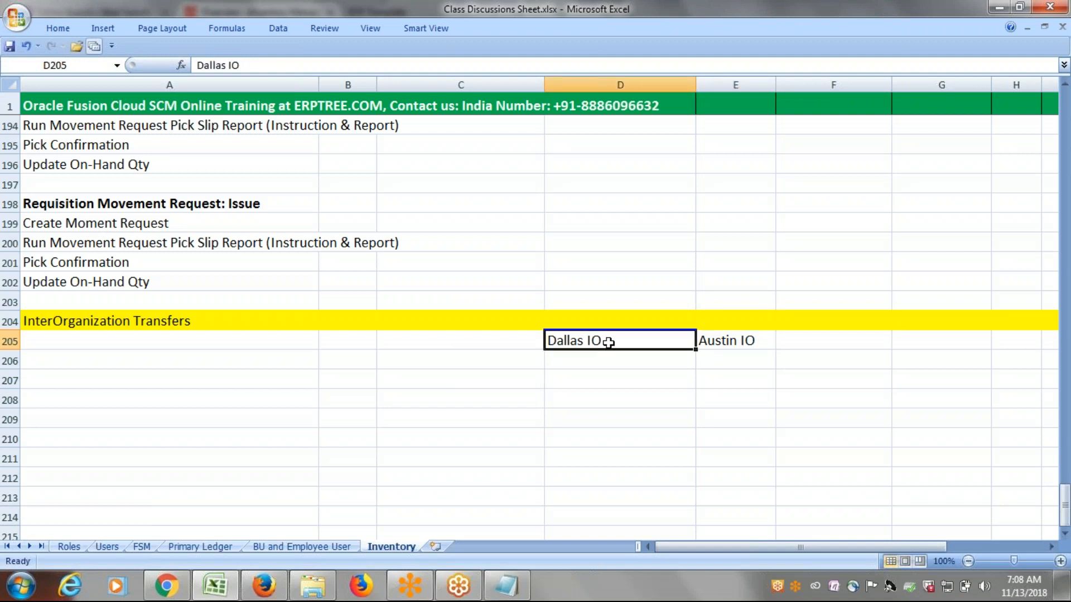
Add Subinv1 below Austin IO in cell E206 and Location beside Austin IO in cell F205.
{"action": "left_click", "coordinate": [746, 341]}
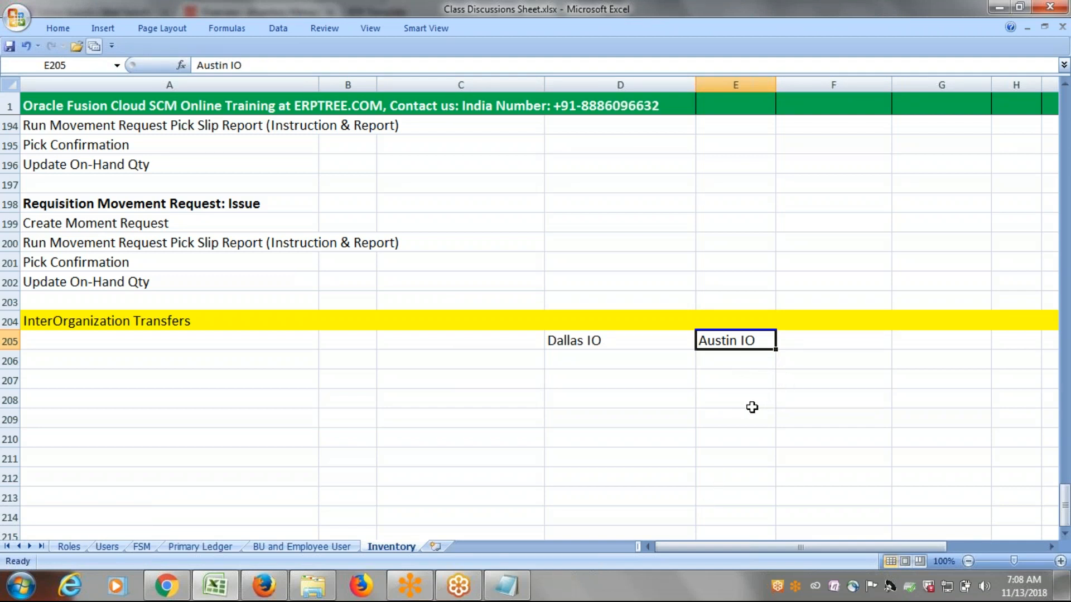
{"action": "left_click", "coordinate": [594, 359]}
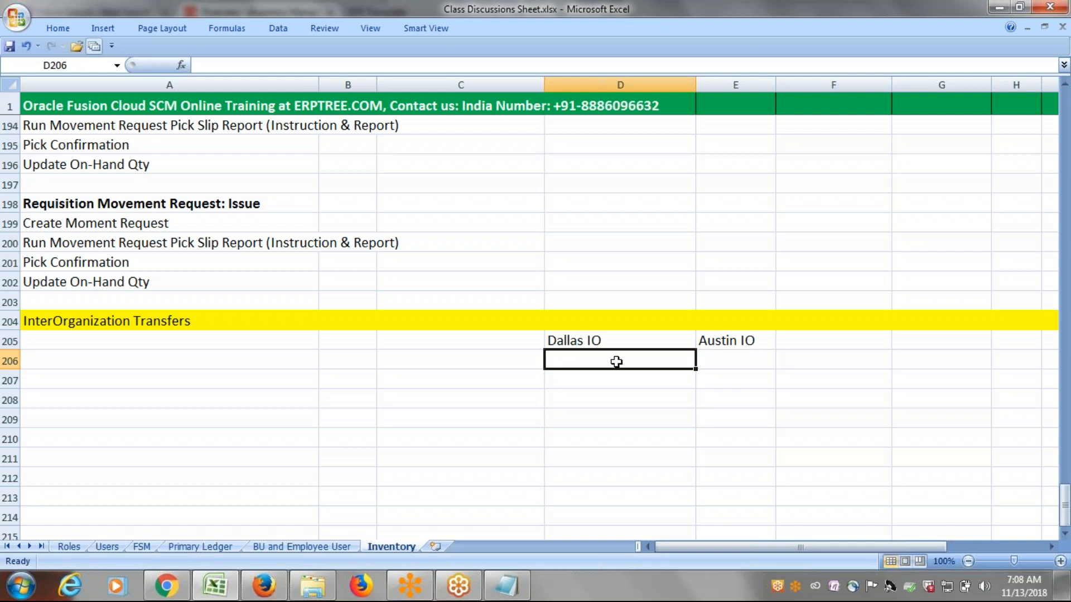
{"action": "left_click", "coordinate": [592, 341]}
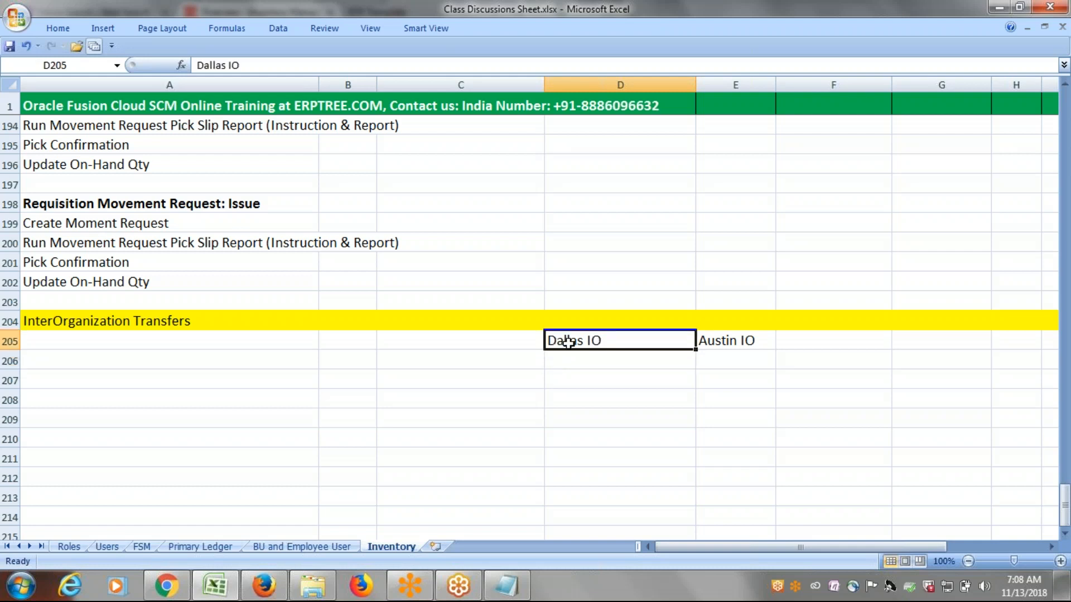
{"action": "left_click", "coordinate": [730, 357]}
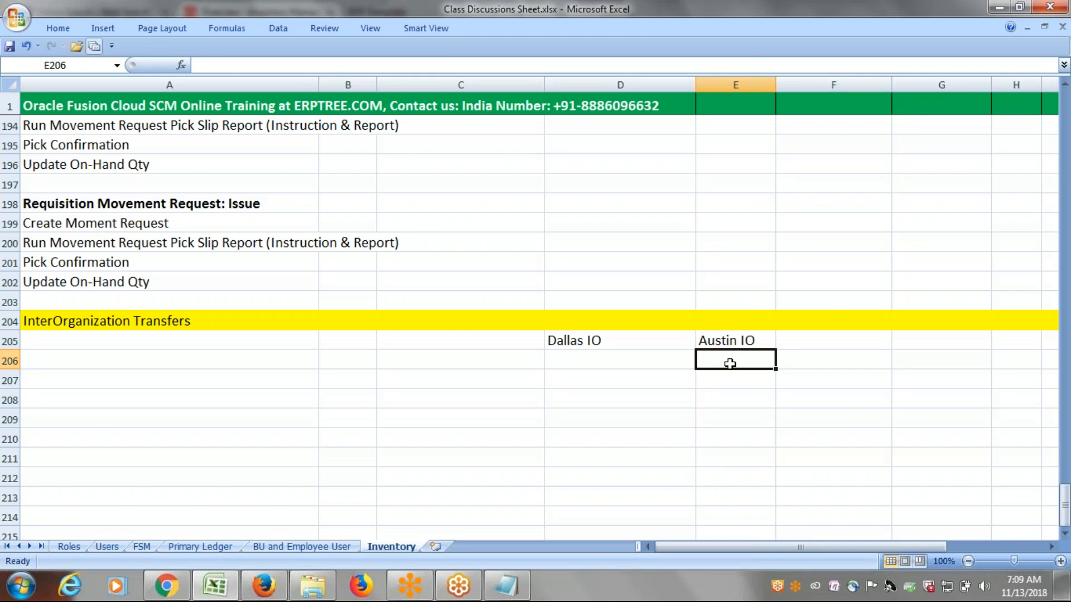
{"action": "type", "text": "Subin"}
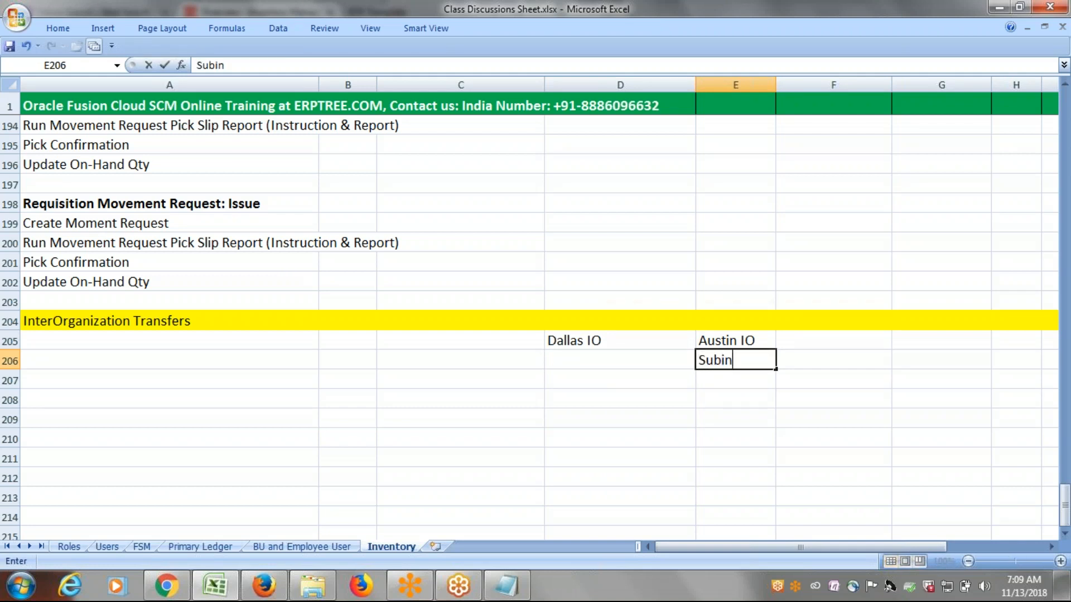
{"action": "type", "text": "v1"}
{"action": "left_click", "coordinate": [758, 347]}
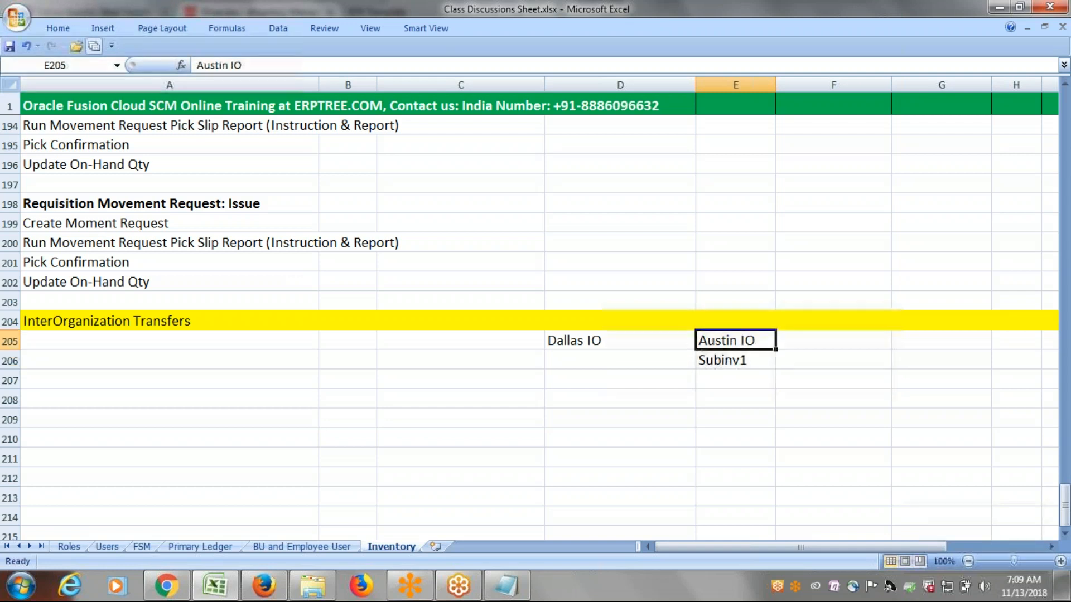
{"action": "left_click", "coordinate": [823, 345]}
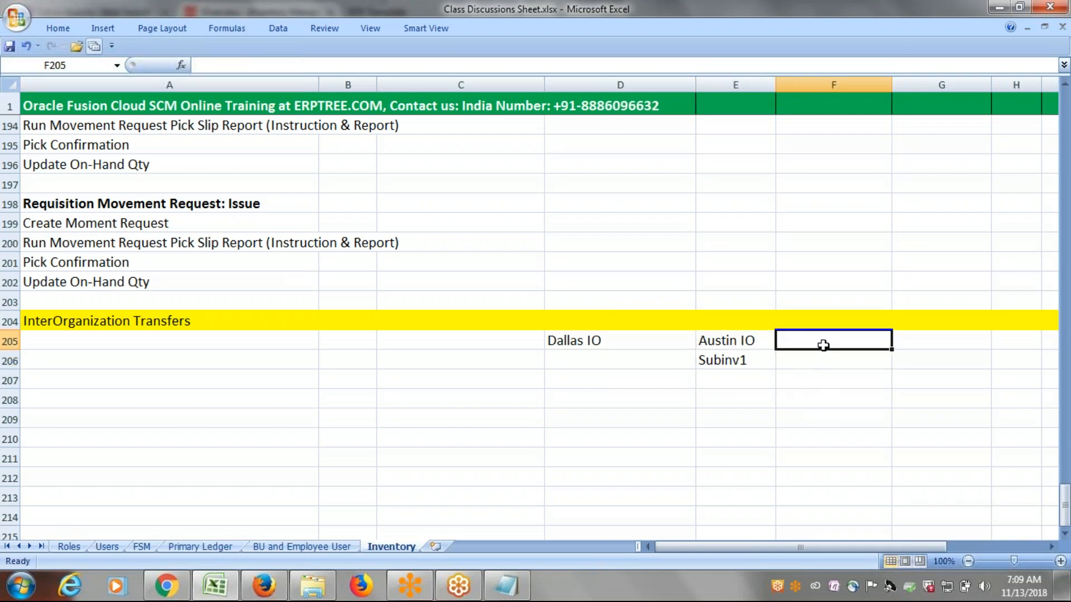
{"action": "type", "text": "Location"}
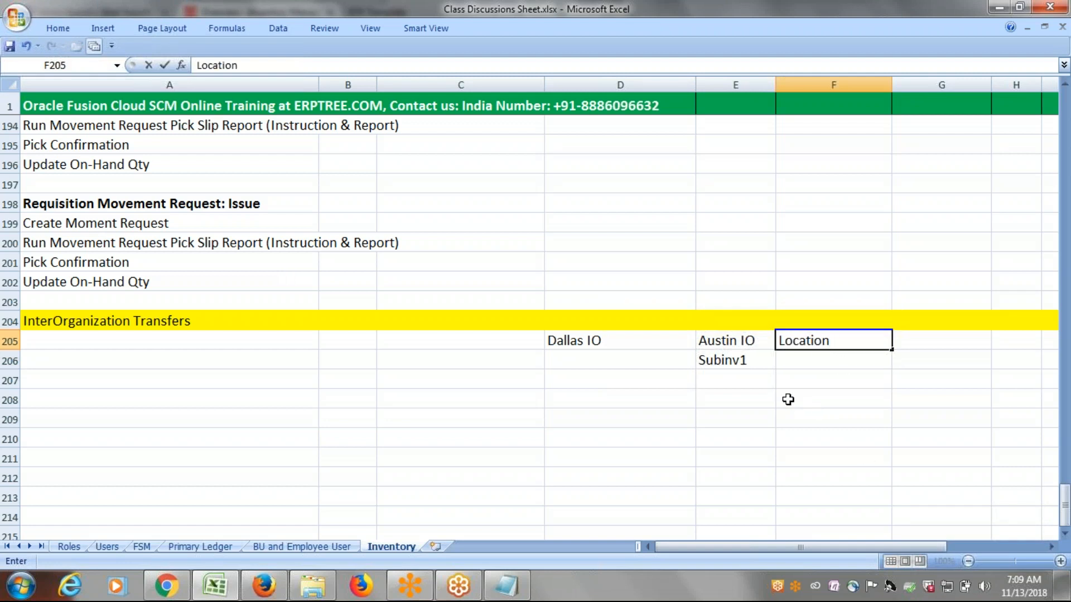
{"action": "key", "text": "ctrl+Return"}
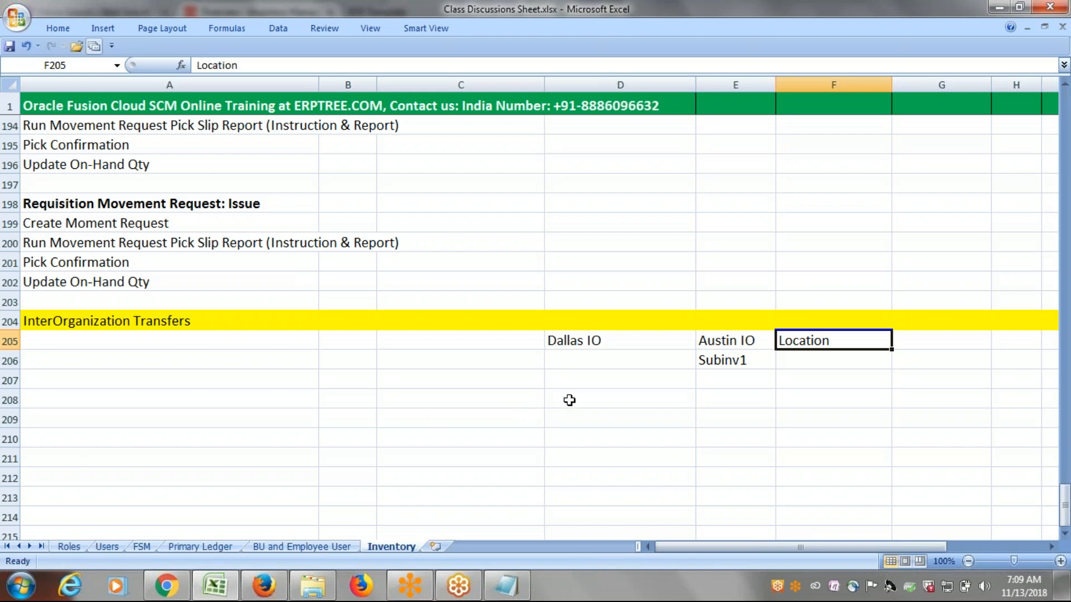
Enter the first setup step, Create Inventory Location for Austin Inventory, in cell A205.
{"action": "left_click", "coordinate": [601, 345]}
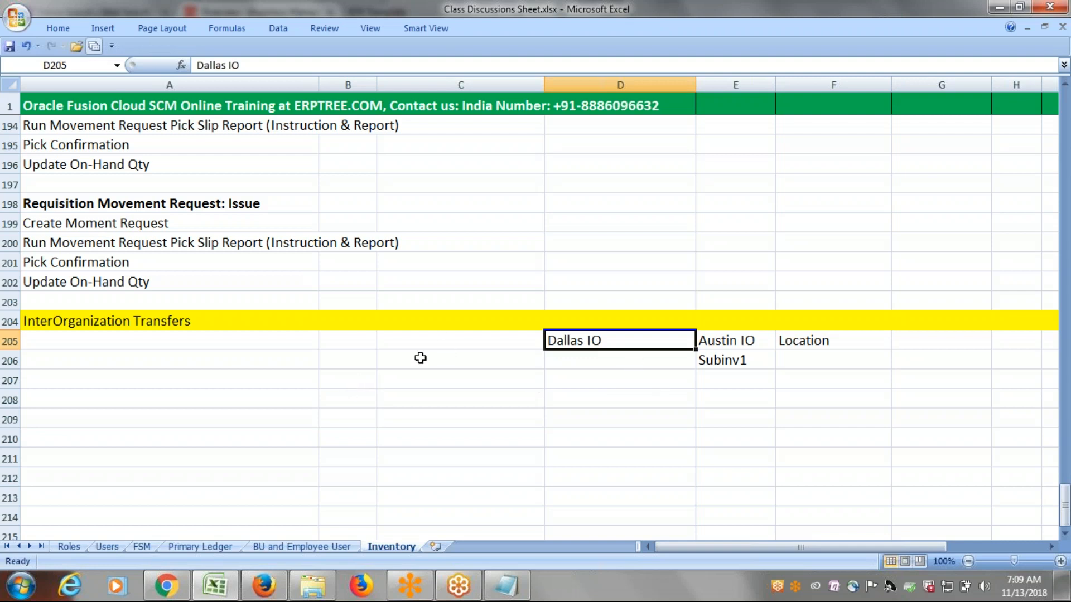
{"action": "left_click", "coordinate": [136, 340]}
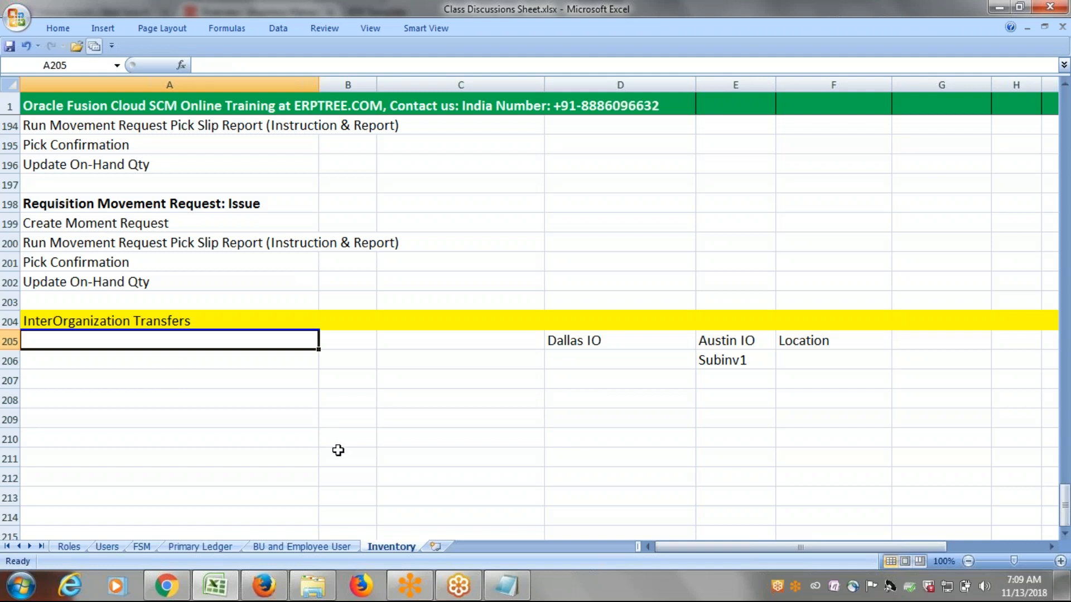
{"action": "type", "text": "Create "}
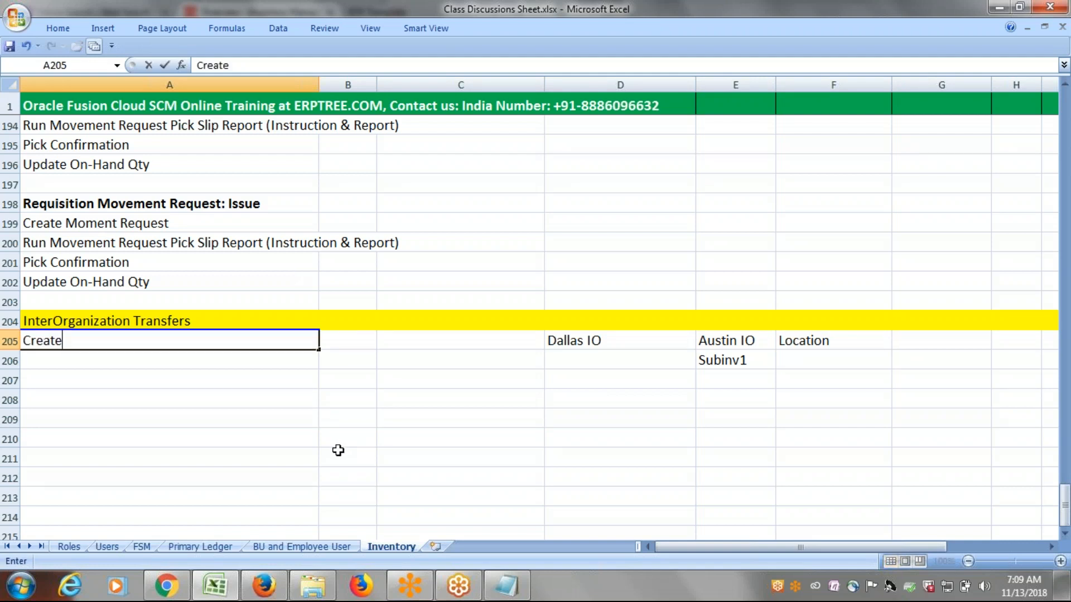
{"action": "type", "text": "Inventory Locat"}
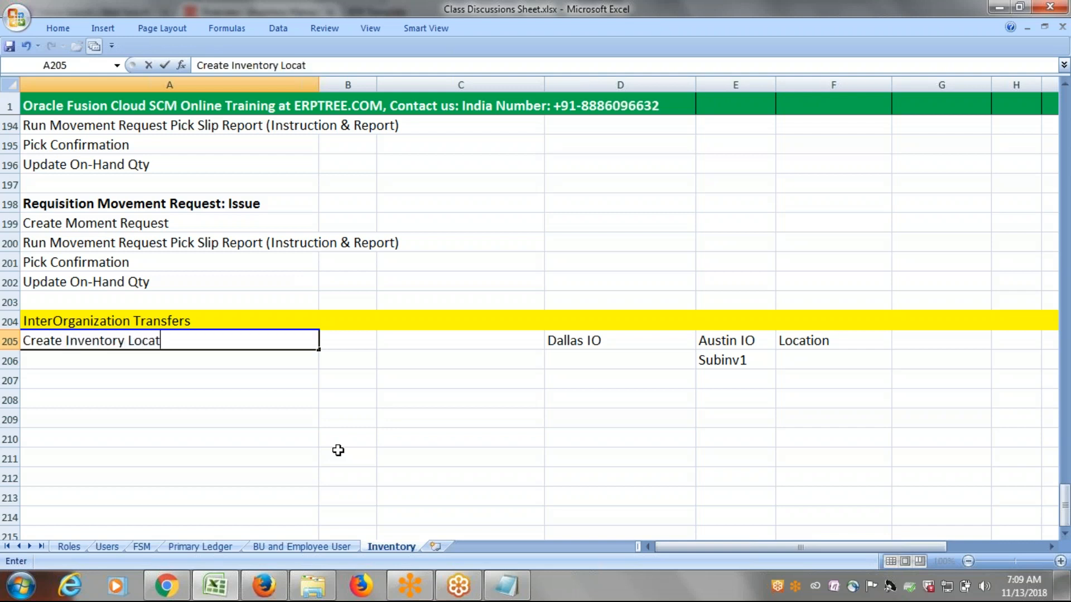
{"action": "type", "text": "ion for A"}
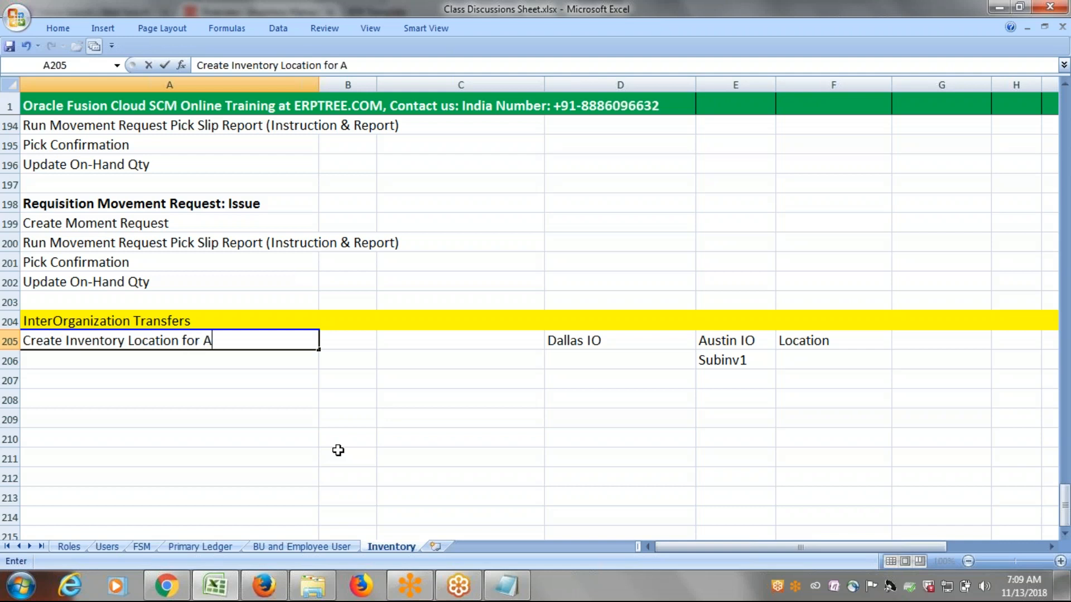
{"action": "type", "text": "ustin Inventory"}
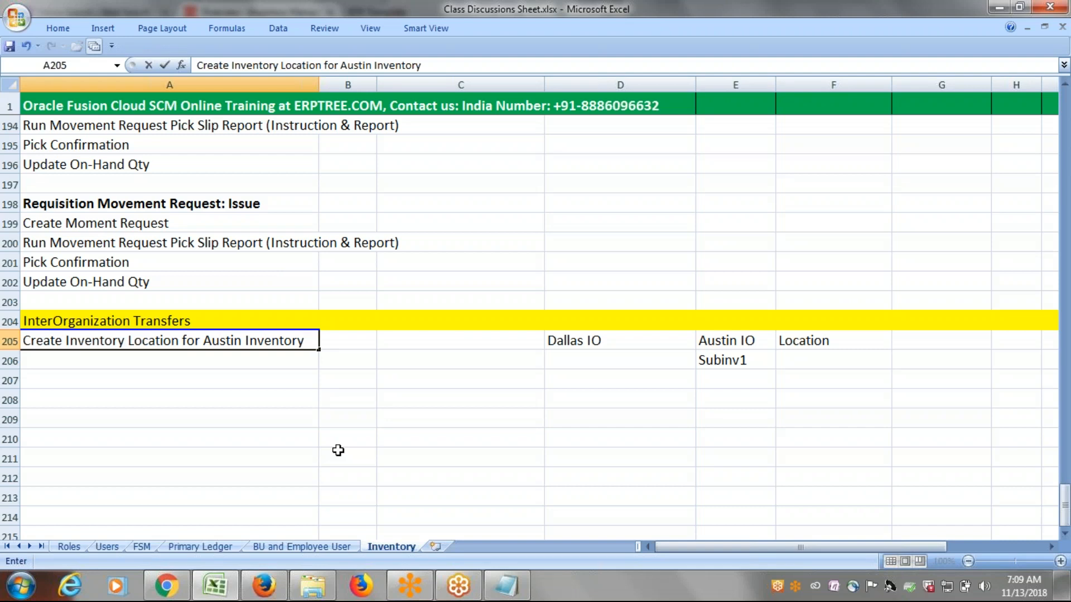
{"action": "key", "text": "Return"}
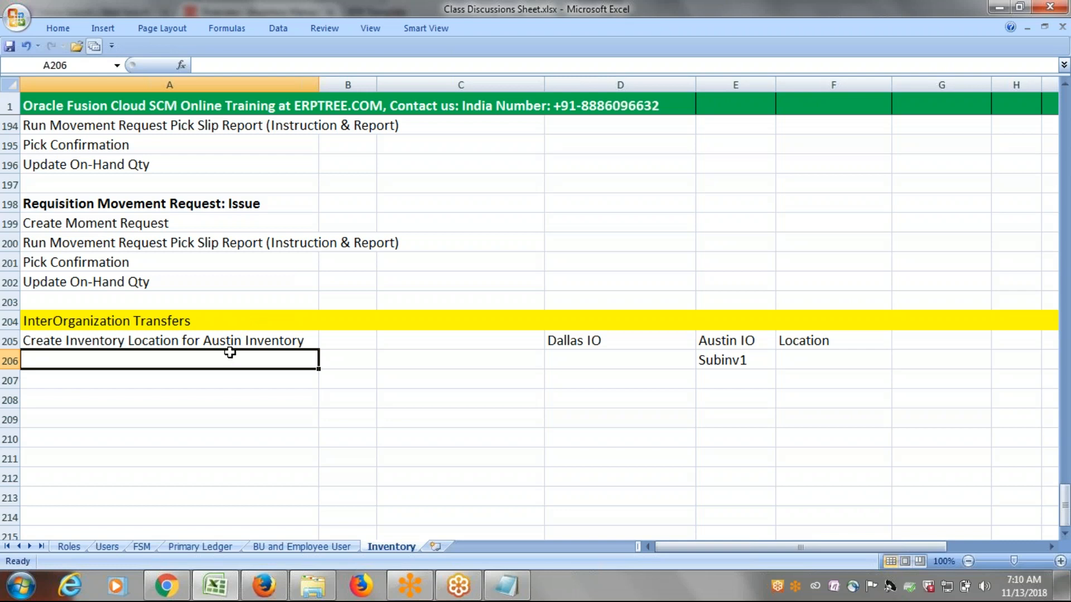
Enter the second setup step, Create Inventory Organization: Austin IO, in cell A206.
{"action": "type", "text": "Create Inv"}
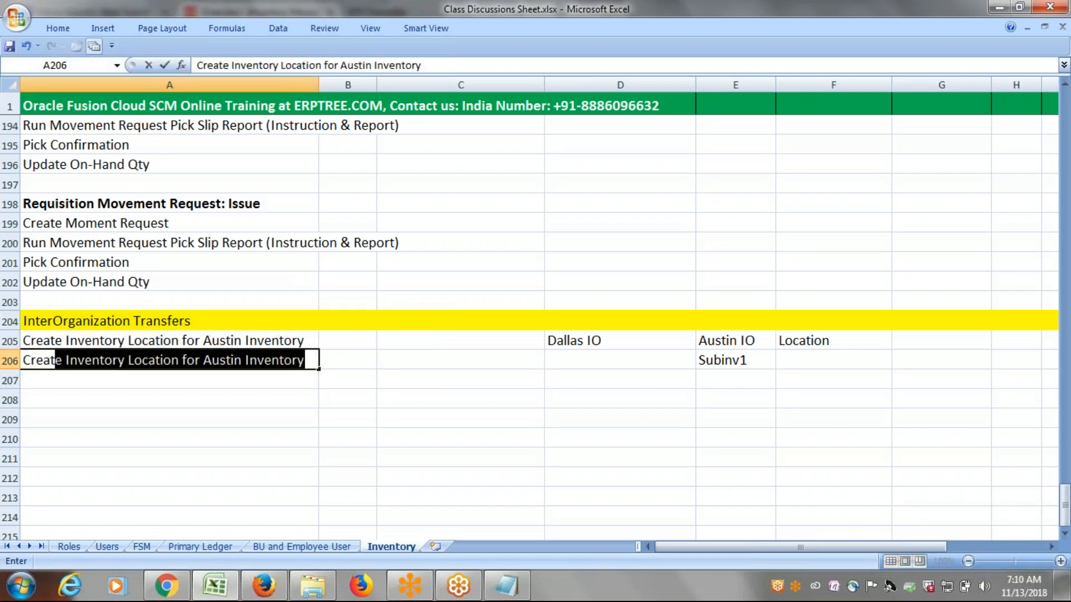
{"action": "type", "text": "entory Org"}
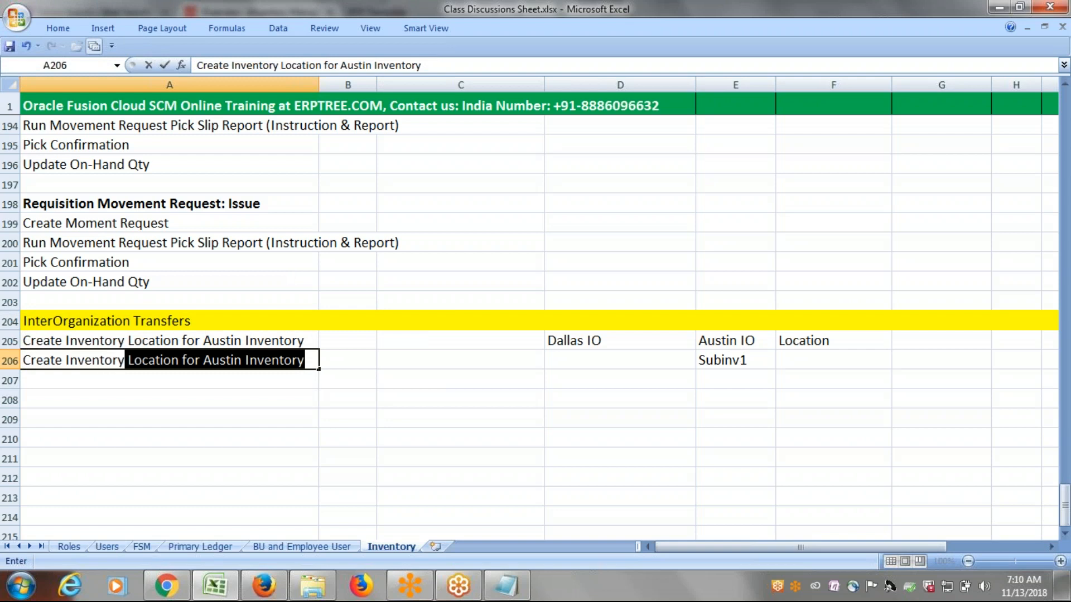
{"action": "type", "text": "anizatio"}
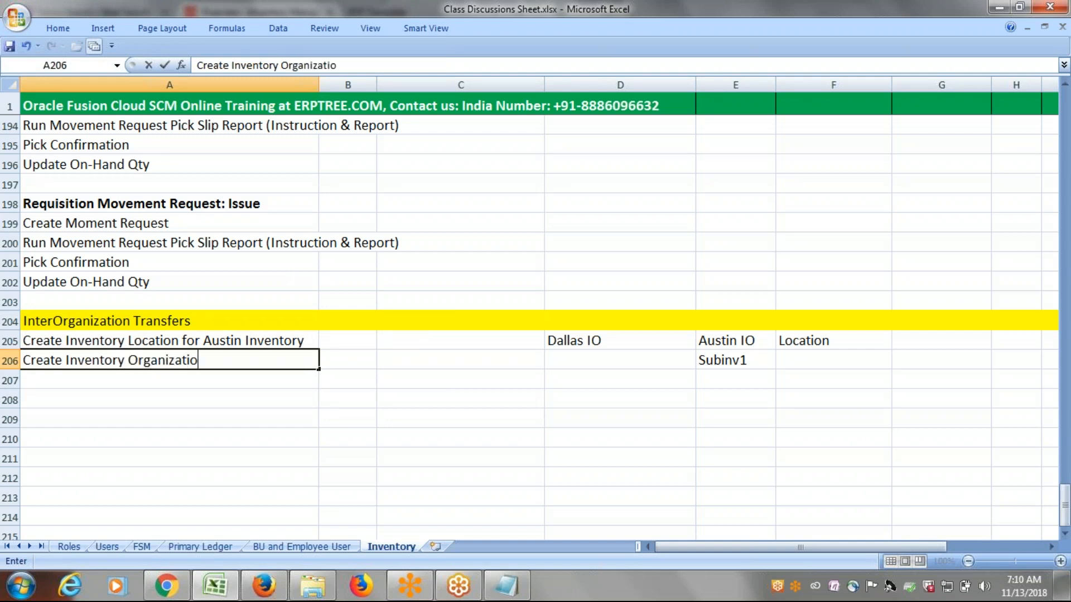
{"action": "type", "text": "n: Austin"}
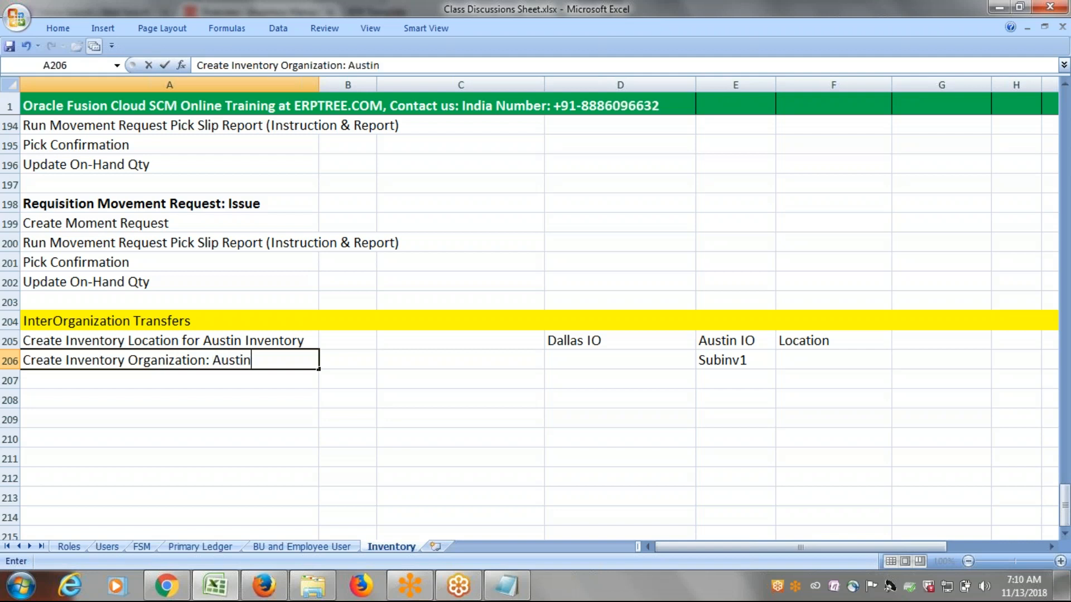
{"action": "type", "text": " IO"}
{"action": "key", "text": "ctrl+Return"}
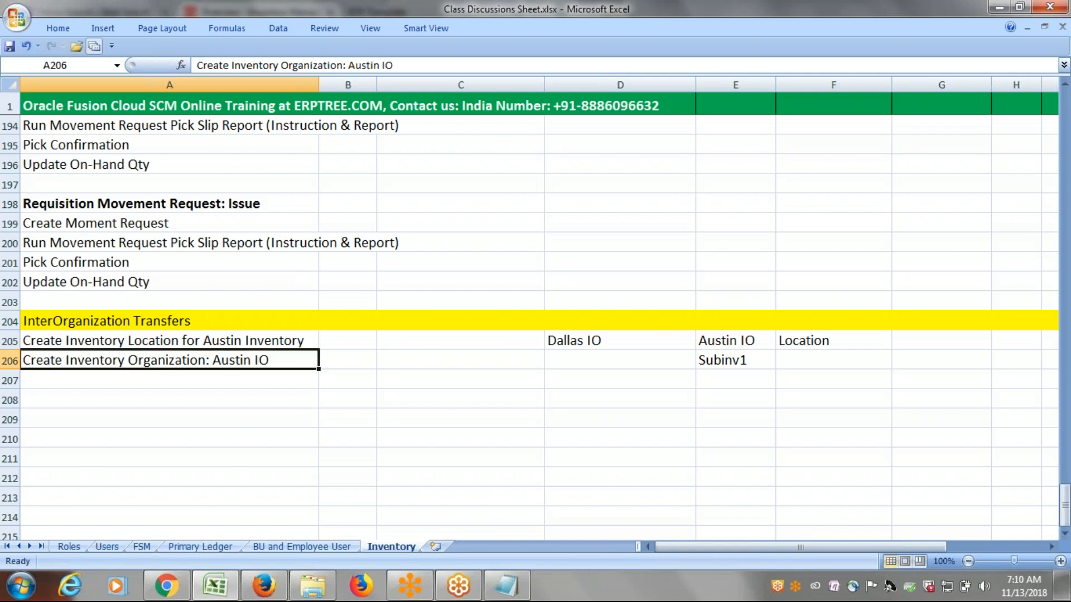
Enter the third setup step, Configure Receiving Parameter, in cell A207.
{"action": "left_click", "coordinate": [226, 383]}
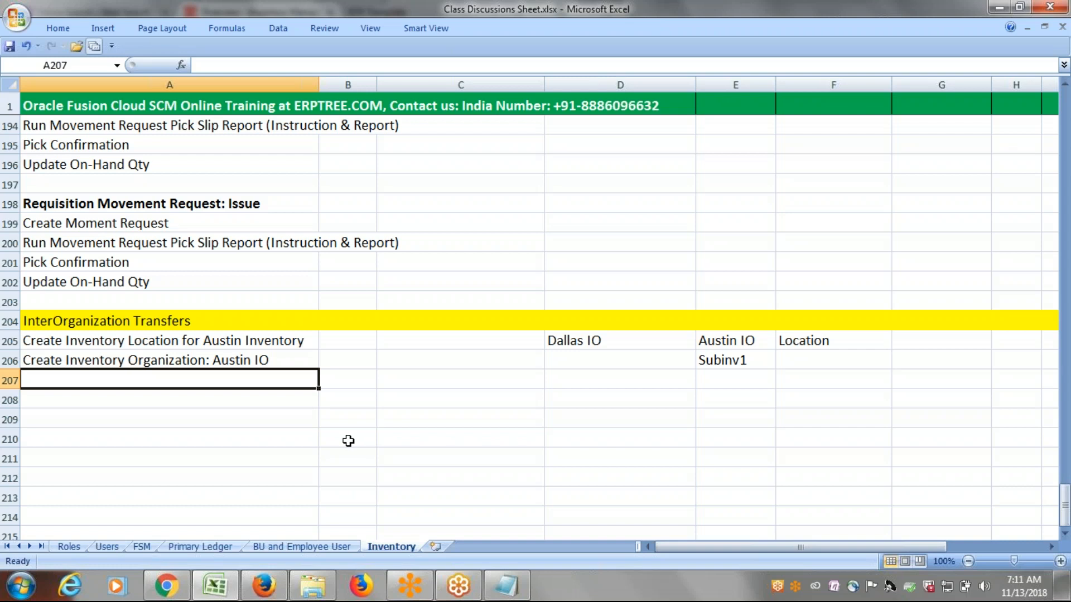
{"action": "type", "text": "Configure Receiving Parameter"}
{"action": "key", "text": "ctrl+Return"}
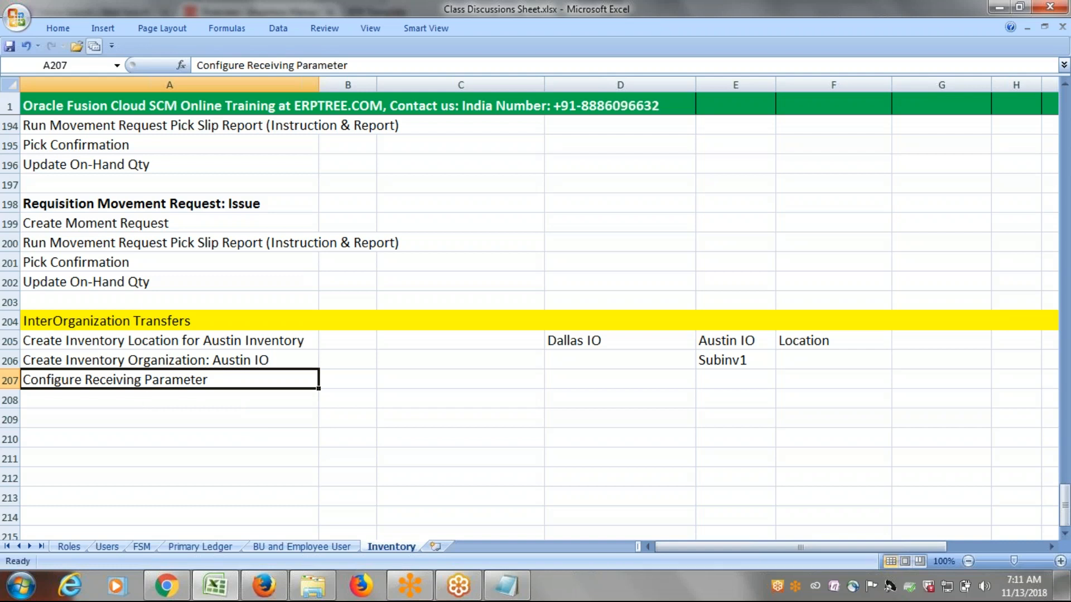
Enter the fourth setup step, Create SubInventory, in cell A208 and save the workbook.
{"action": "key", "text": "Down"}
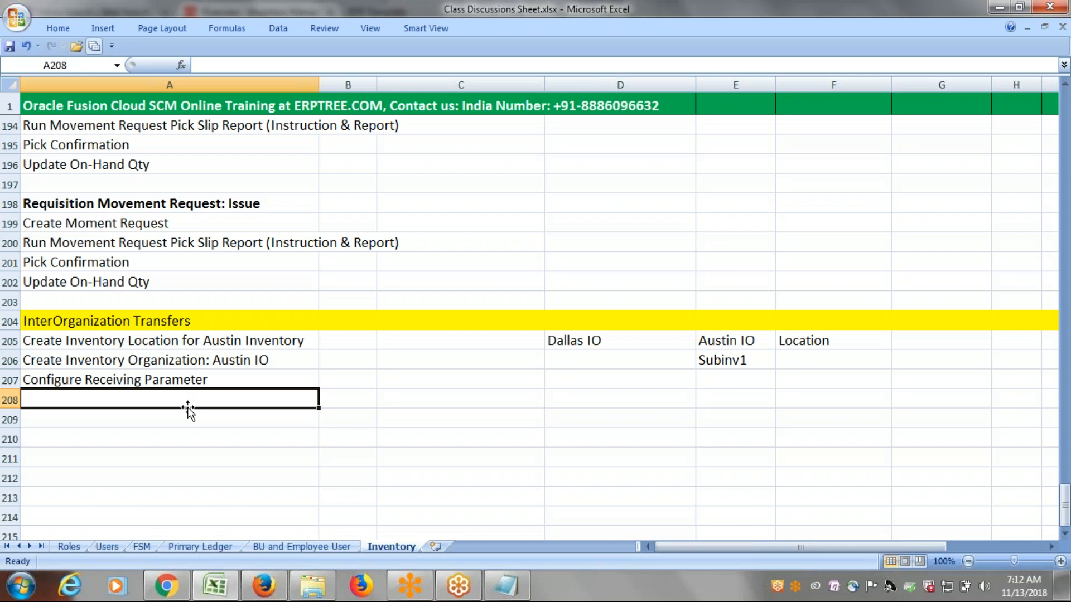
{"action": "type", "text": "Creat"}
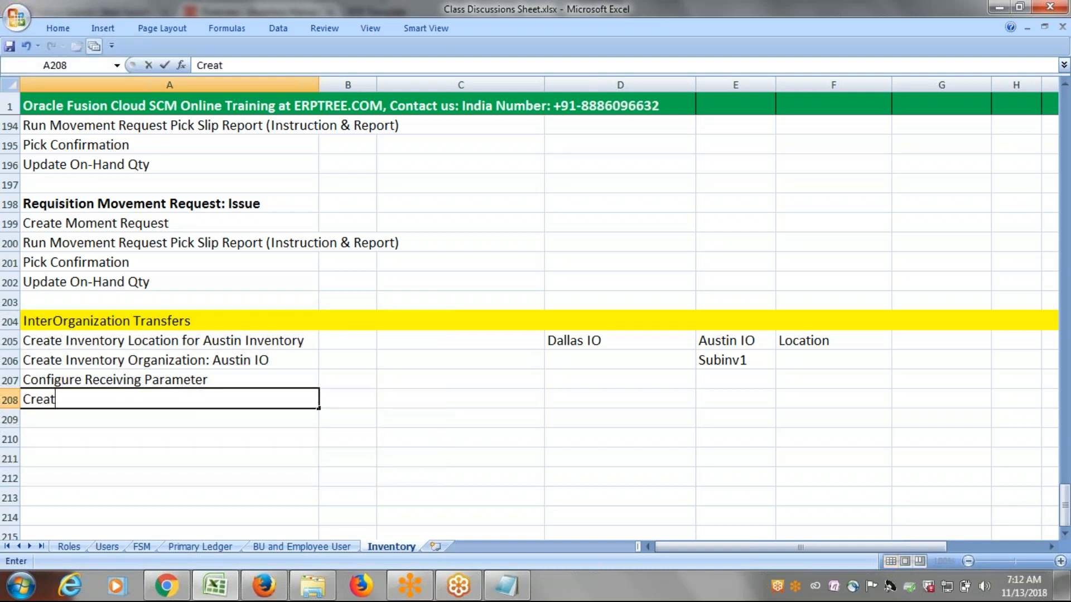
{"action": "type", "text": "e SubInventory"}
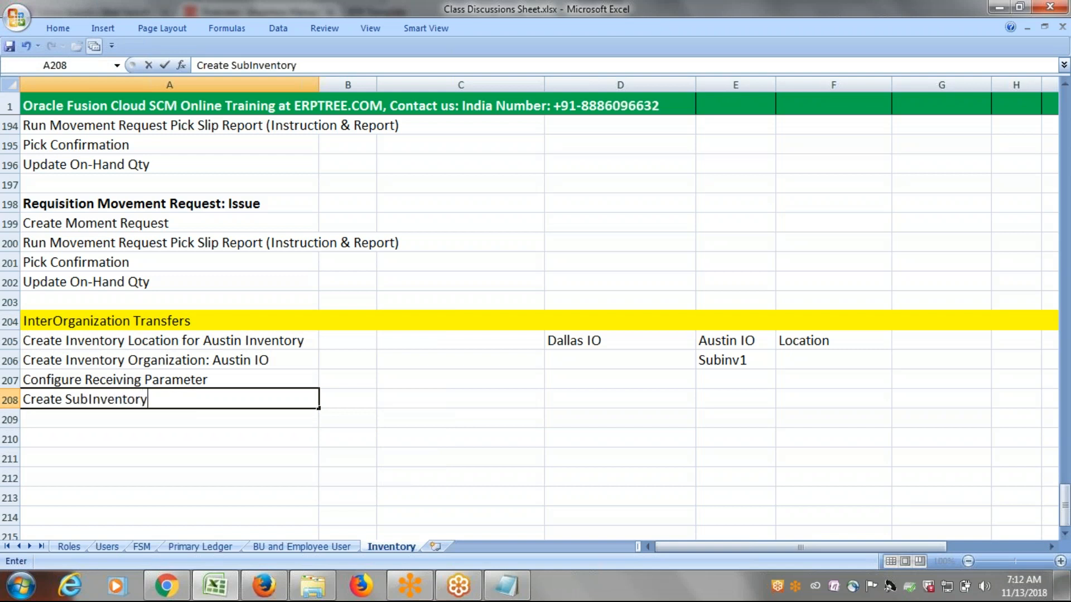
{"action": "key", "text": "ctrl+s"}
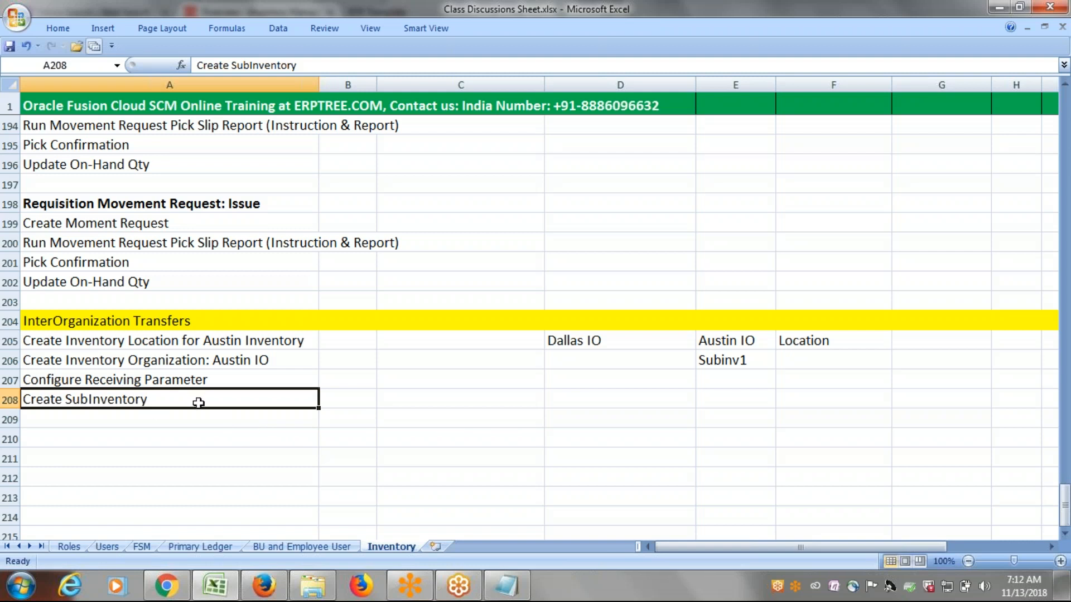
{"action": "left_click", "coordinate": [168, 418]}
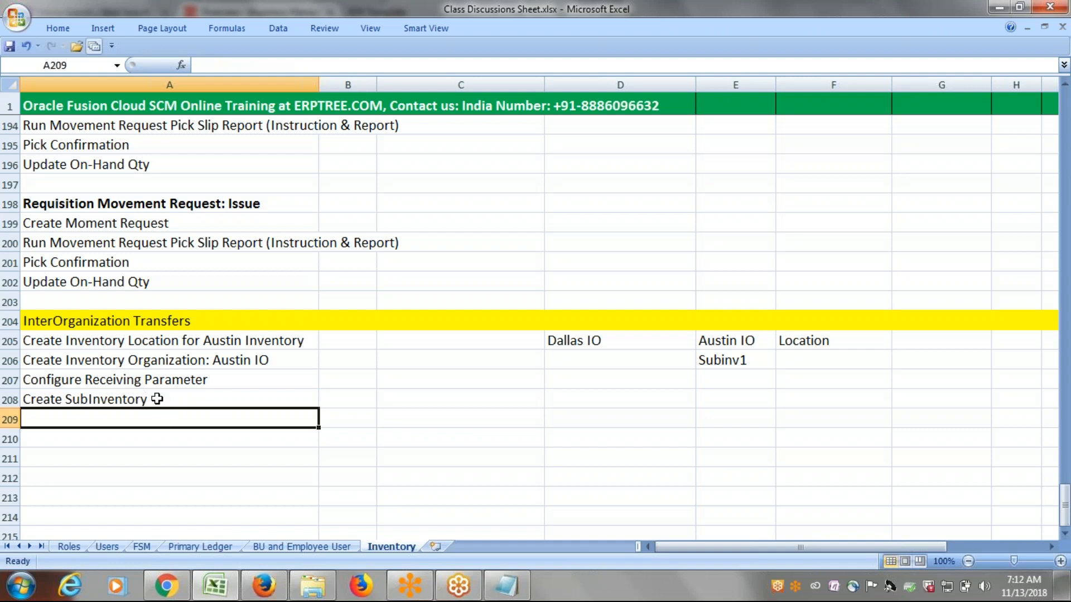
Enter the item number ERP1001 in cell D211, a few rows below Dallas IO.
{"action": "left_click", "coordinate": [487, 388]}
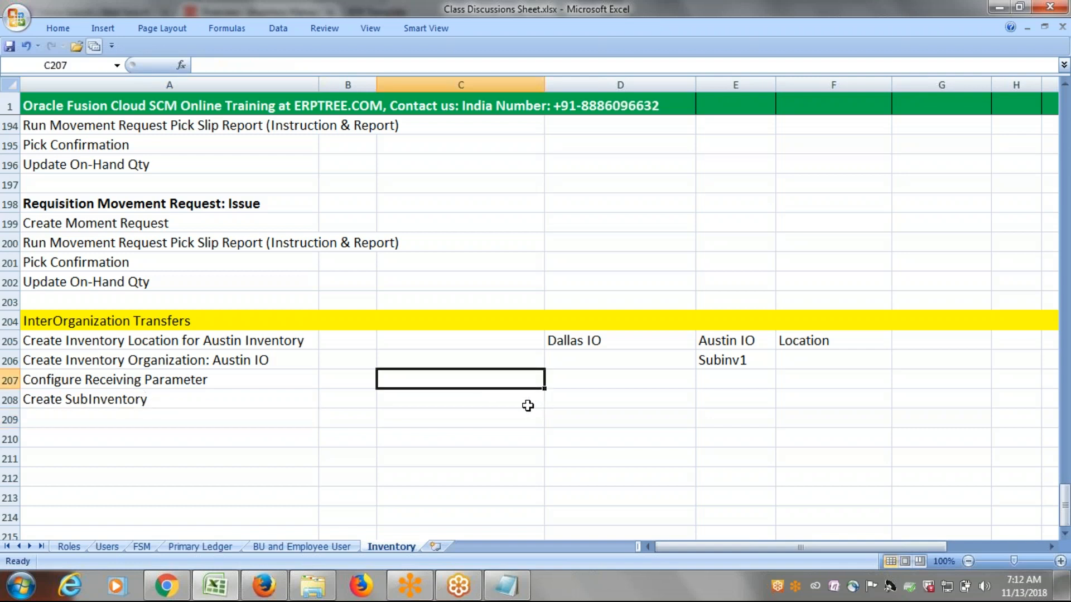
{"action": "type", "text": "s"}
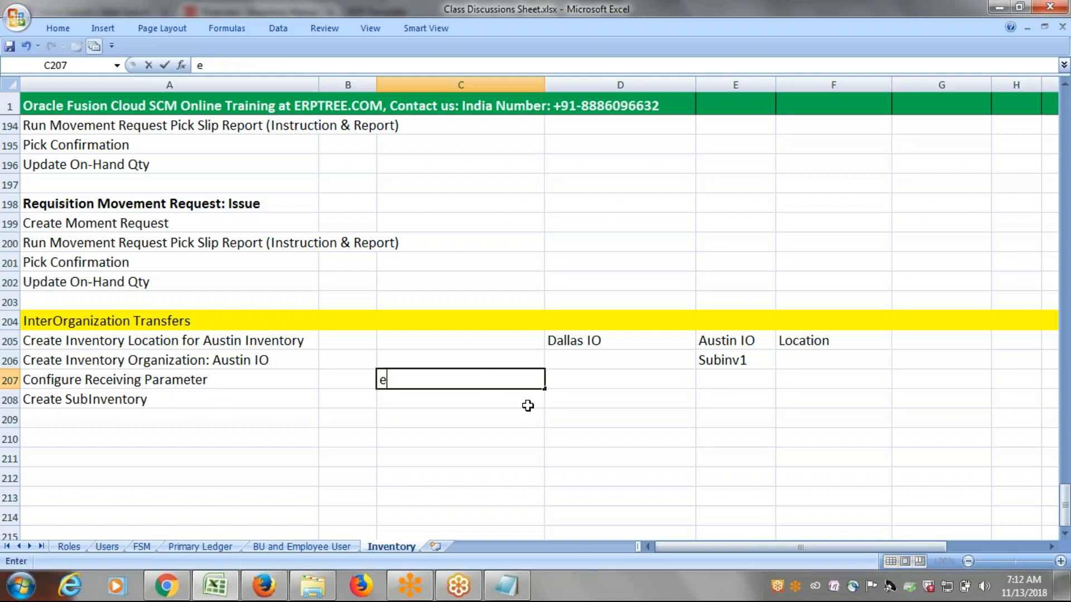
{"action": "key", "text": "BackSpace"}
{"action": "left_click", "coordinate": [667, 458]}
{"action": "type", "text": "E"}
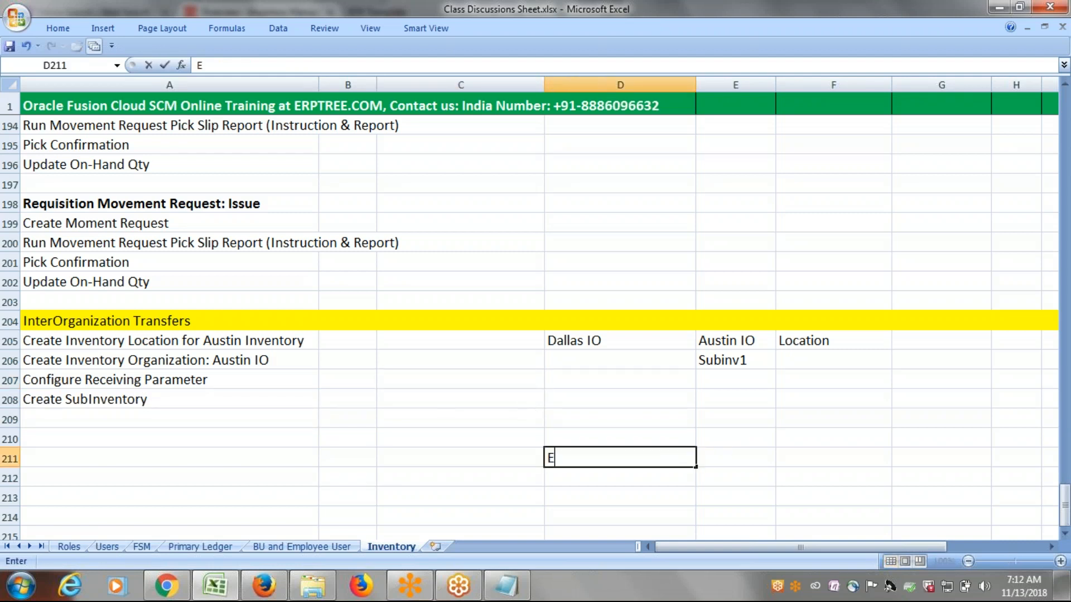
{"action": "type", "text": "RP1001"}
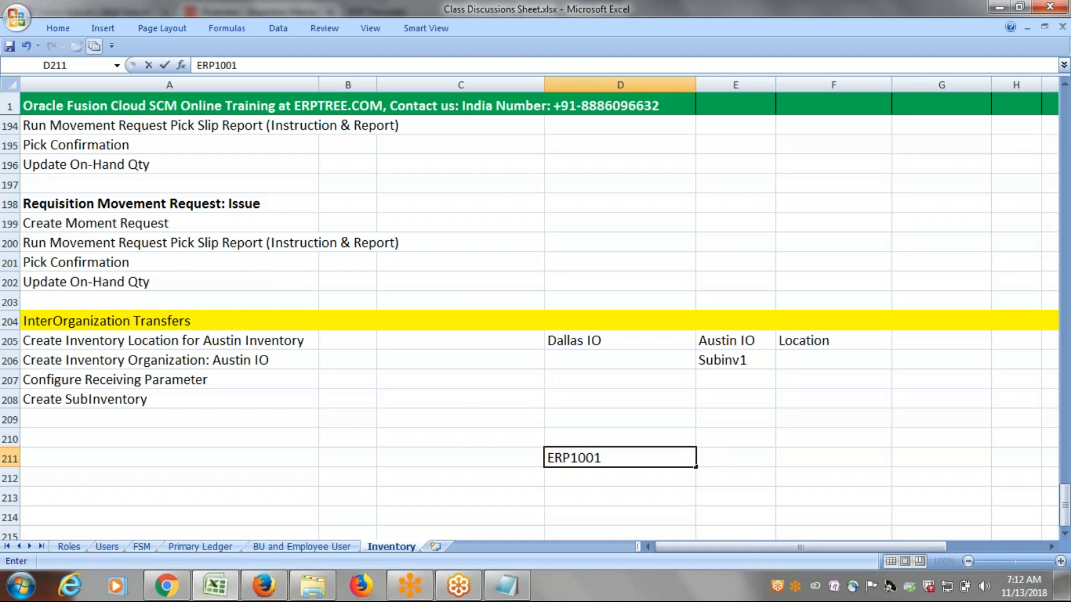
{"action": "left_click", "coordinate": [746, 488]}
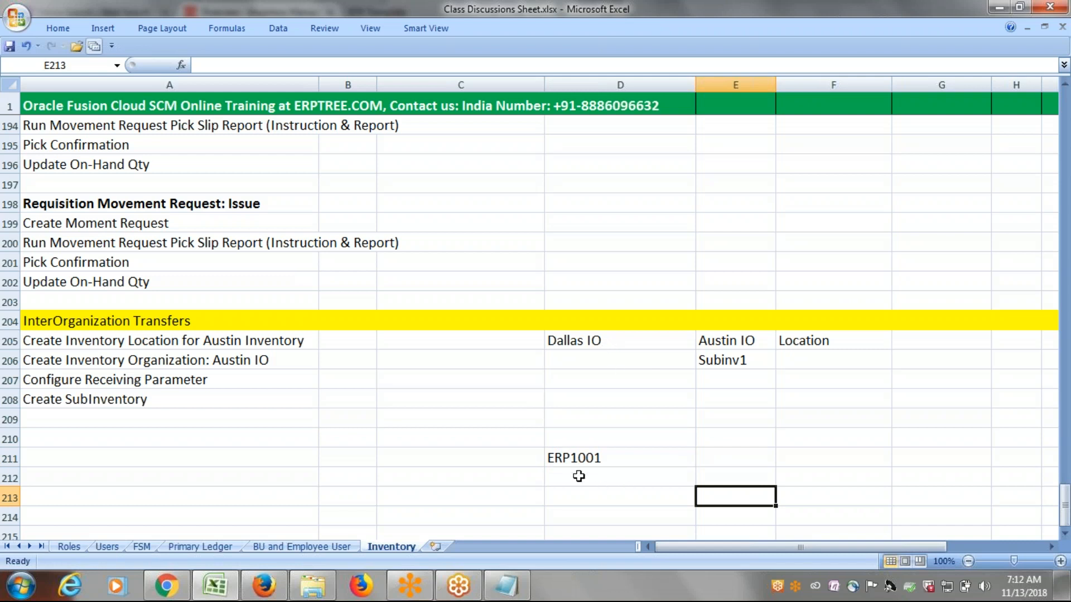
{"action": "left_click", "coordinate": [587, 341]}
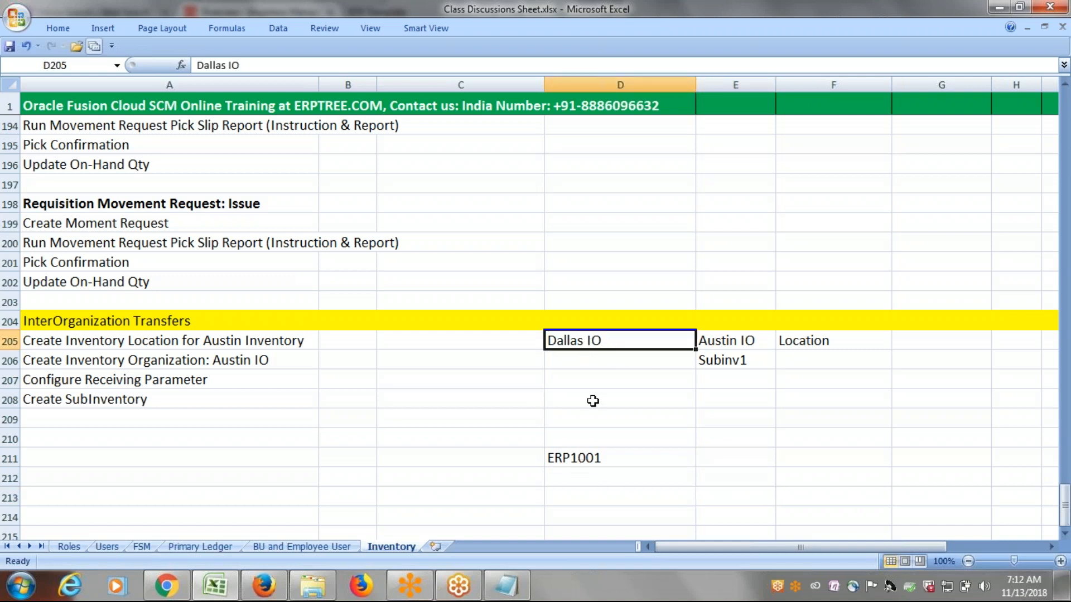
{"action": "left_click", "coordinate": [589, 459]}
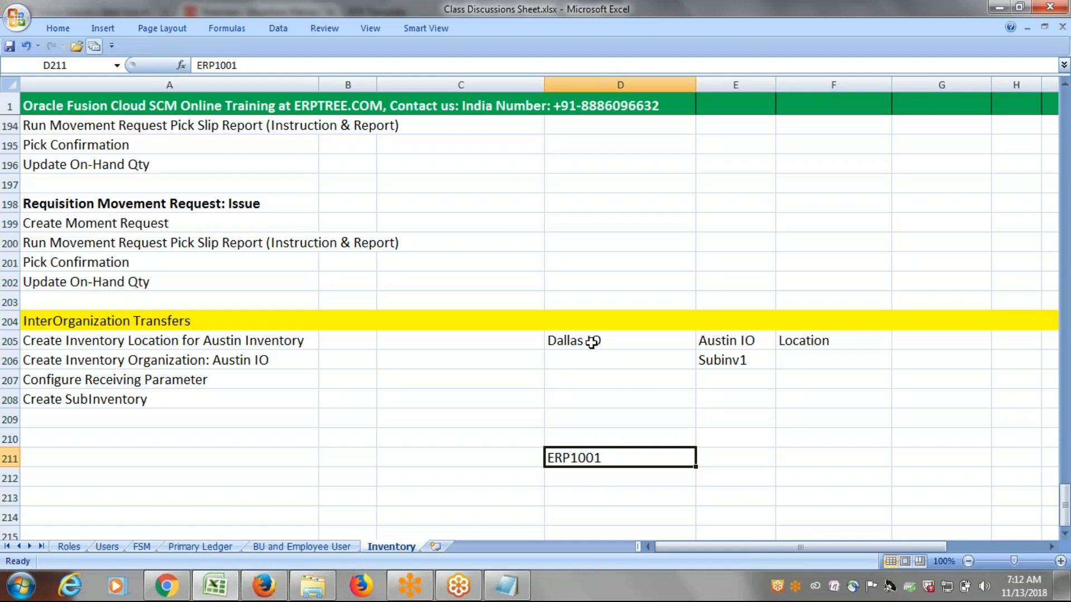
Enter the short label IM in cell C207, on the Configure Receiving Parameter row.
{"action": "left_click", "coordinate": [421, 381]}
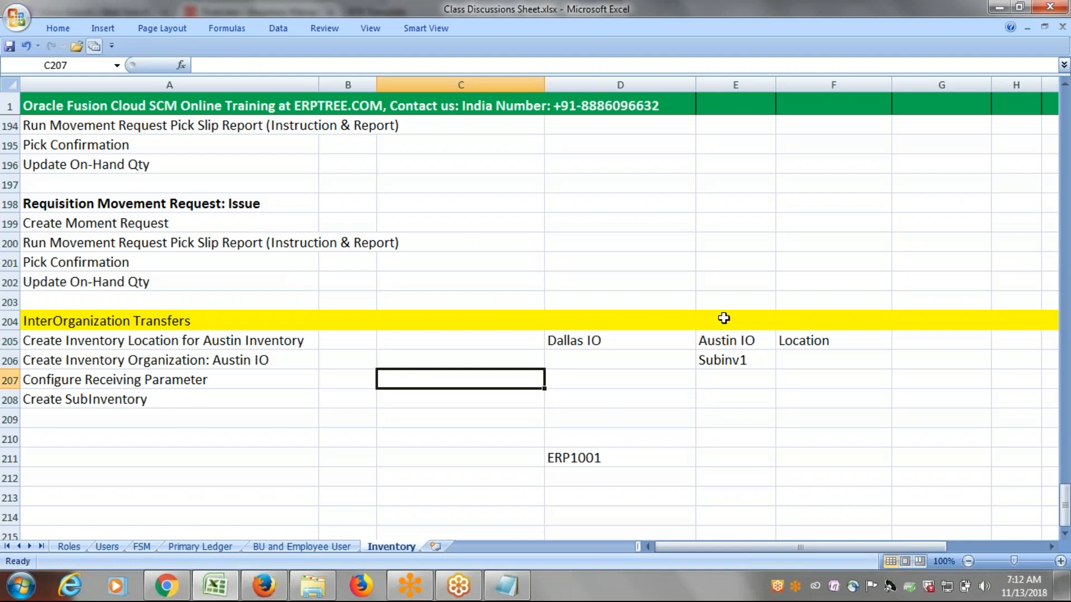
{"action": "type", "text": "IO"}
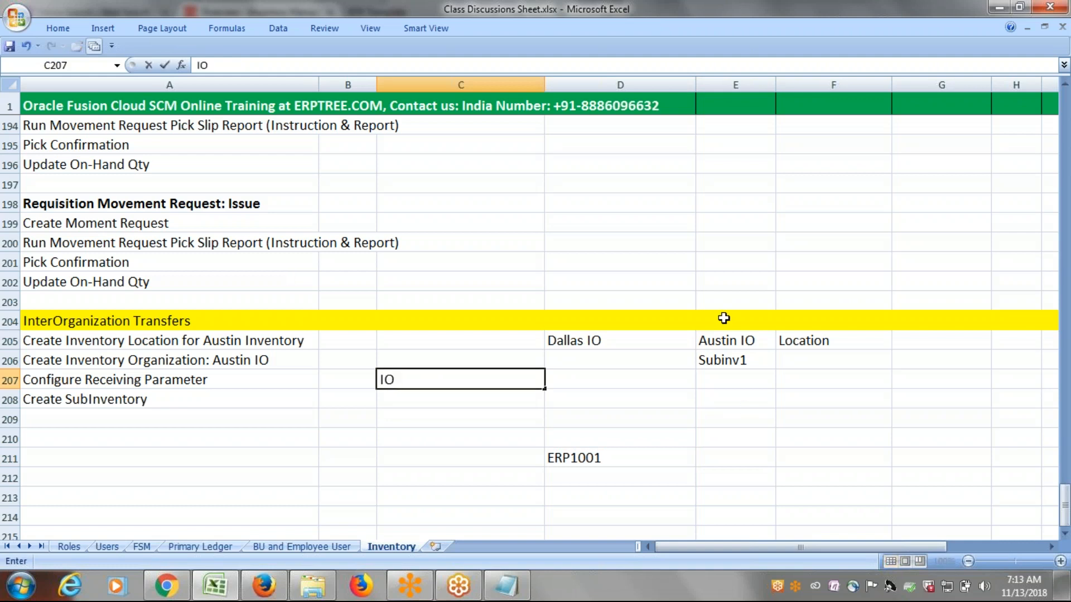
{"action": "key", "text": "BackSpace"}
{"action": "key", "text": "BackSpace"}
{"action": "type", "text": "IM"}
Copy ERP1001 from cell D211 into cell C208 and save the workbook.
{"action": "left_click", "coordinate": [610, 451]}
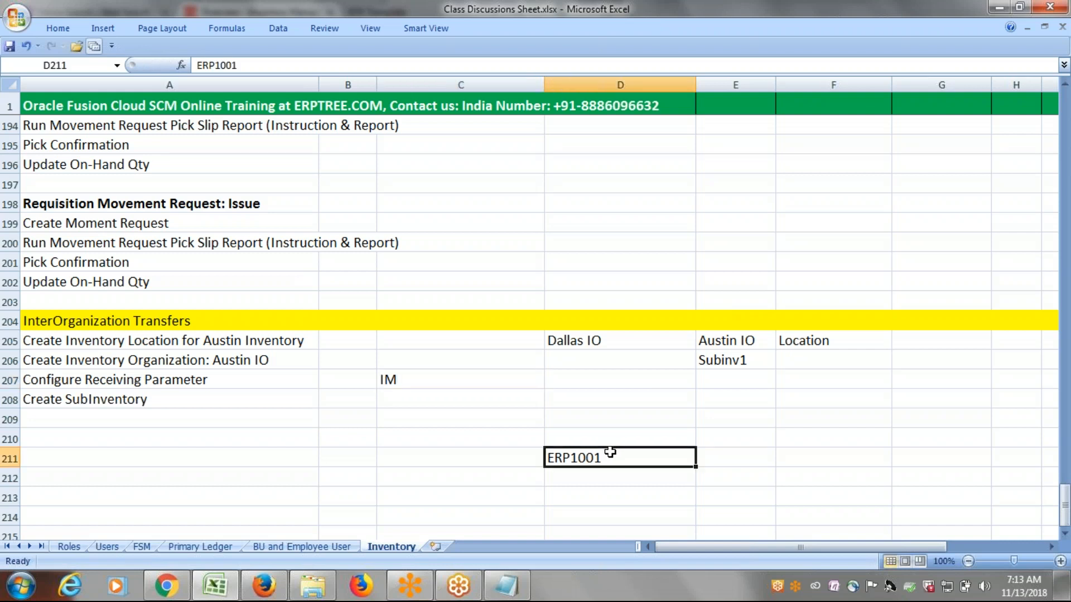
{"action": "key", "text": "ctrl+c"}
{"action": "left_click", "coordinate": [412, 396]}
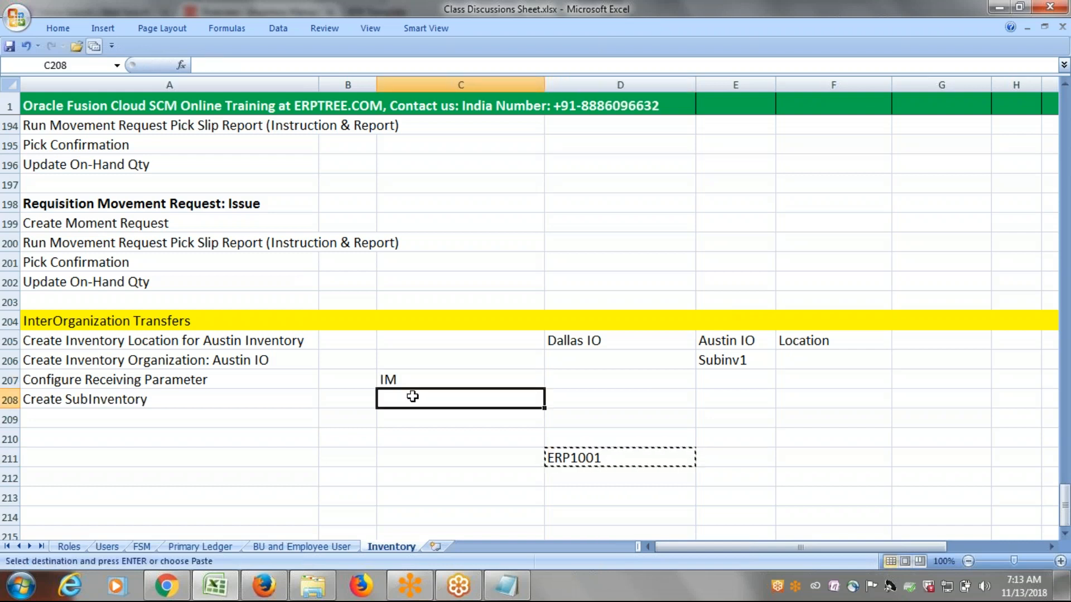
{"action": "key", "text": "ctrl+v"}
{"action": "key", "text": "ctrl+s"}
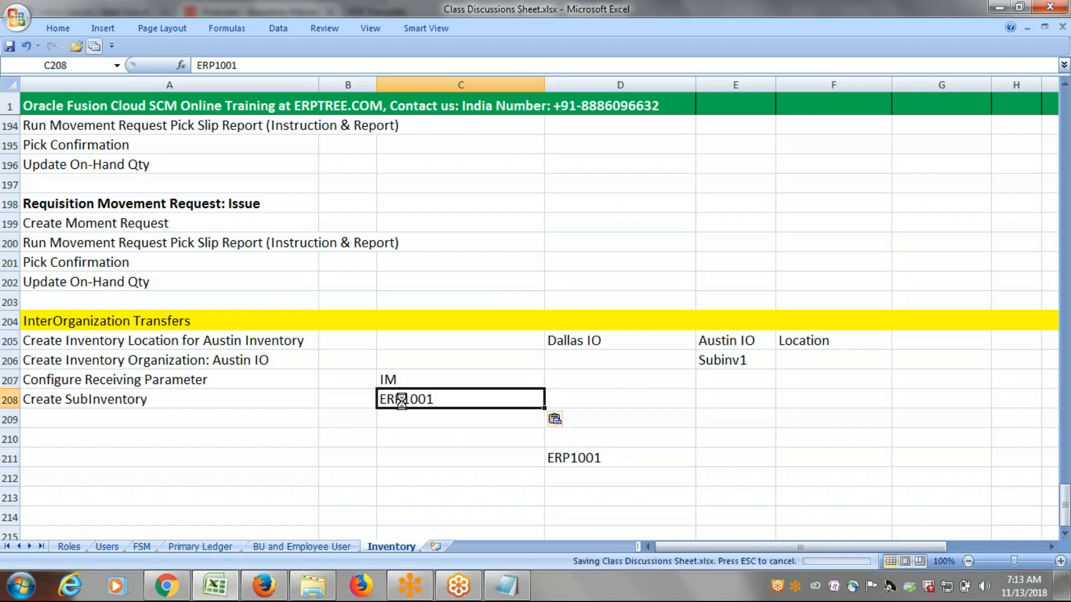
Replace the text in cell C207 above ERP1001 with Item Master Inventory.
{"action": "double_click", "coordinate": [402, 380]}
{"action": "key", "text": "BackSpace"}
{"action": "key", "text": "BackSpace"}
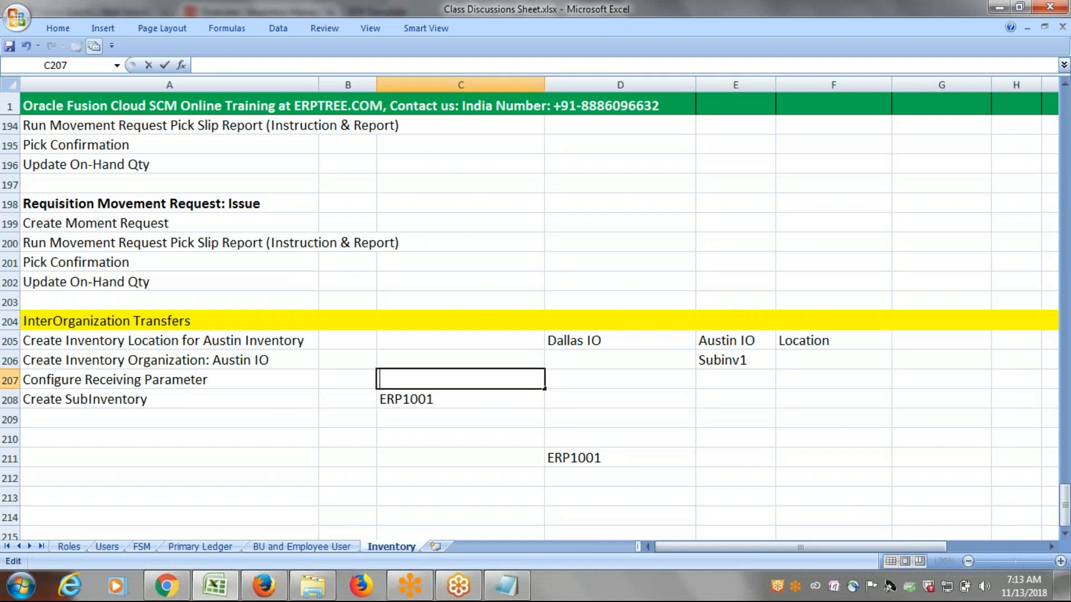
{"action": "type", "text": "Item Master Inventory"}
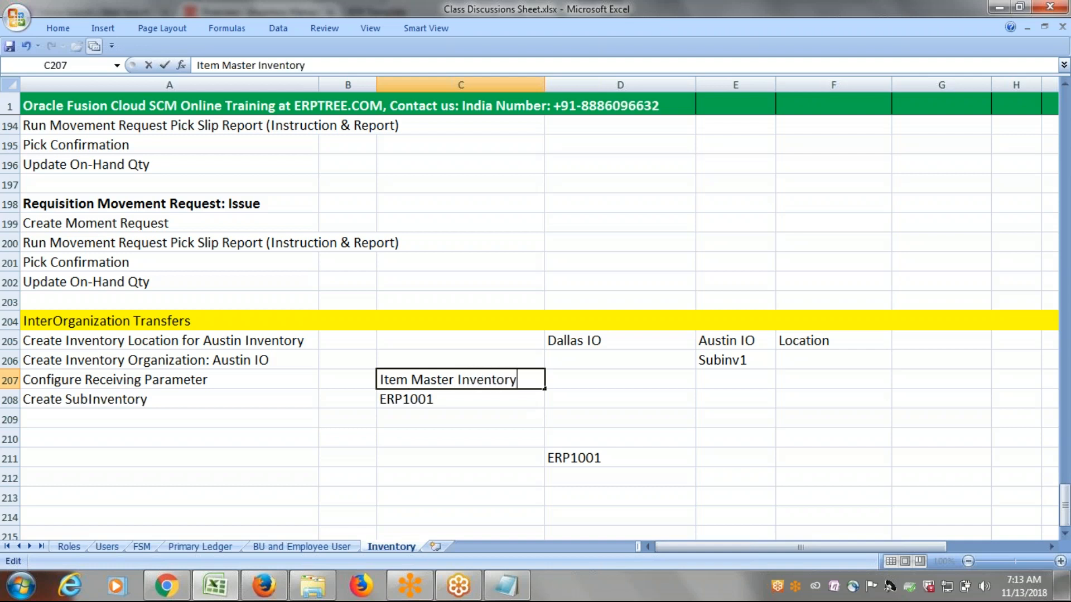
{"action": "left_click", "coordinate": [457, 433]}
{"action": "left_click", "coordinate": [443, 401]}
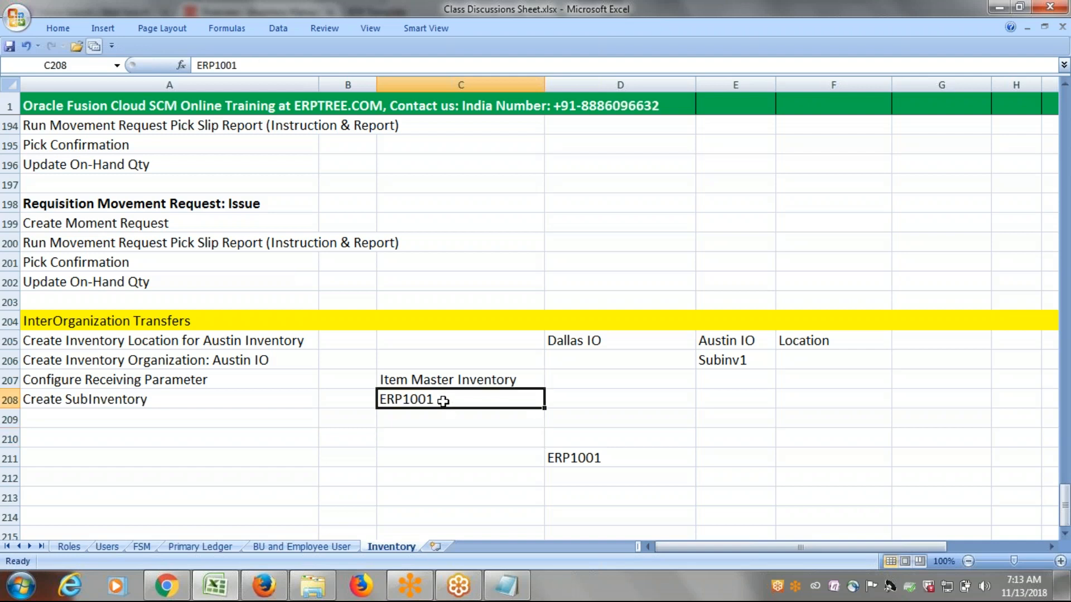
Draw a straight arrow from ERP1001 in cell C208 to Dallas IO in cell D205.
{"action": "left_click", "coordinate": [104, 29]}
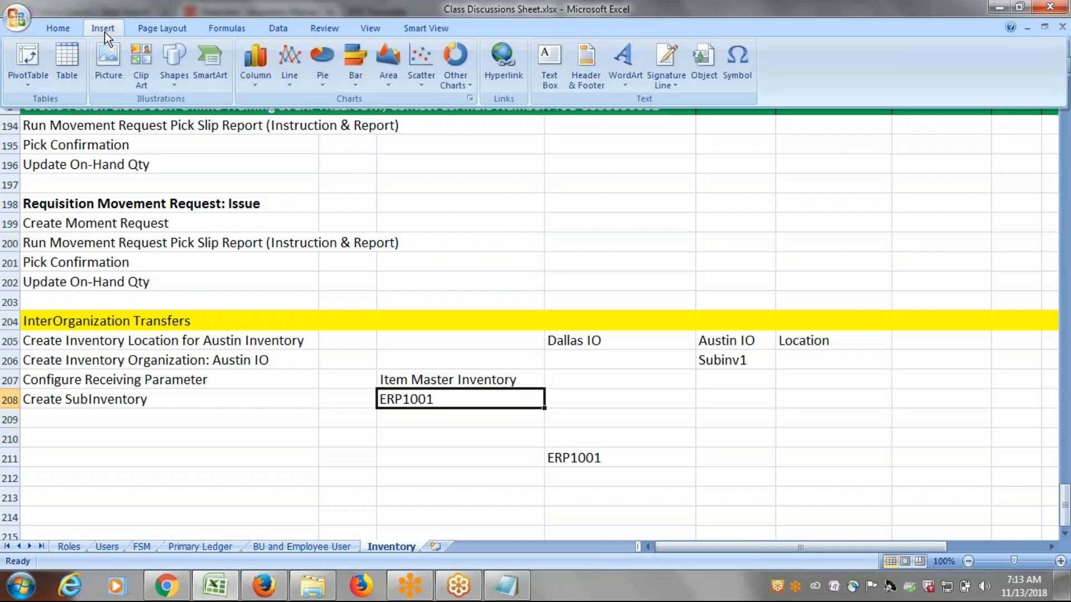
{"action": "left_click", "coordinate": [172, 74]}
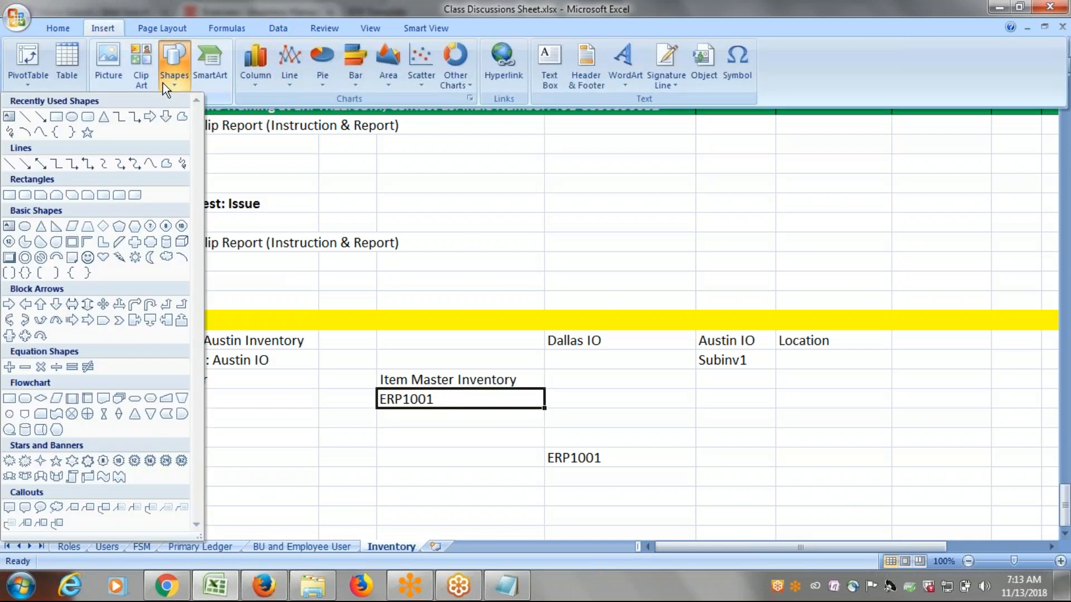
{"action": "left_click", "coordinate": [40, 116]}
{"action": "mouse_move", "coordinate": [433, 400]}
{"action": "left_mouse_down"}
{"action": "mouse_move", "coordinate": [507, 347]}
{"action": "mouse_move", "coordinate": [563, 342]}
{"action": "left_mouse_up"}
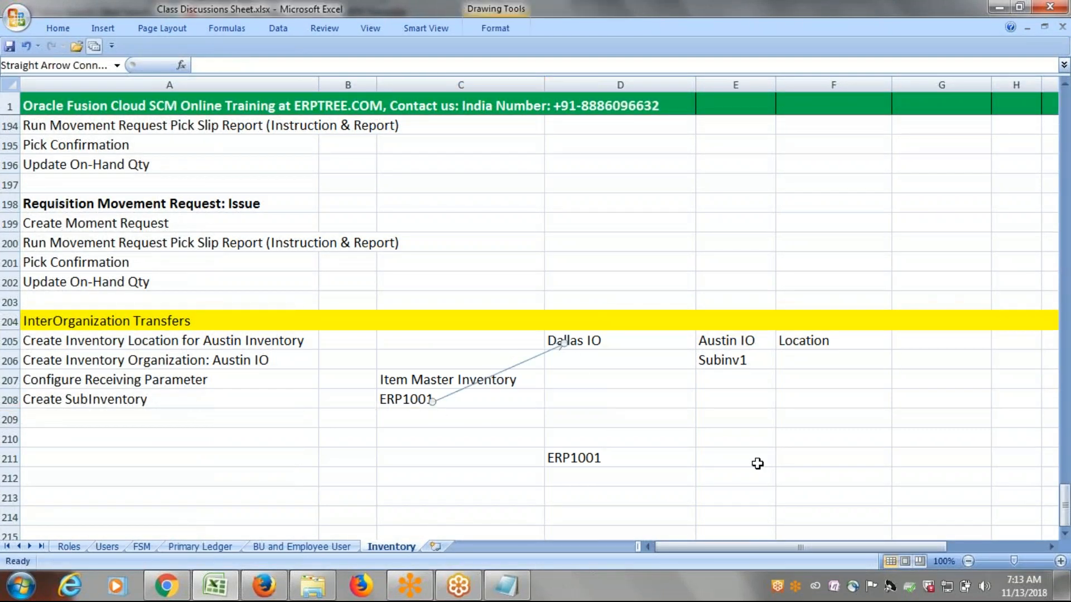
{"action": "left_click", "coordinate": [754, 460]}
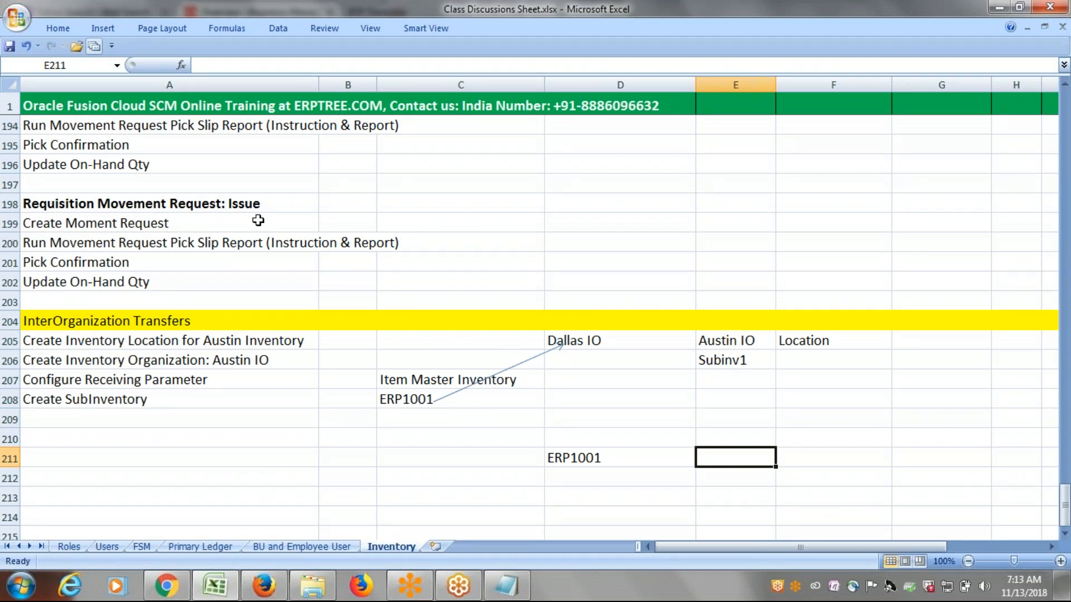
Draw a second straight arrow from ERP1001 in cell C208 to Austin IO in cell E205.
{"action": "left_click", "coordinate": [98, 28]}
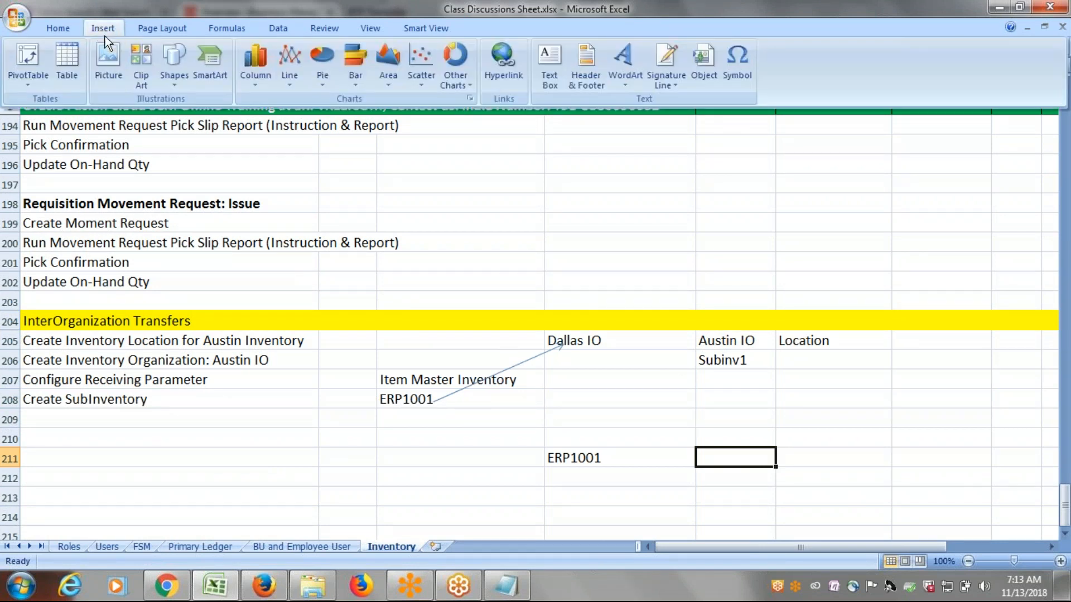
{"action": "left_click", "coordinate": [168, 70]}
{"action": "left_click", "coordinate": [36, 119]}
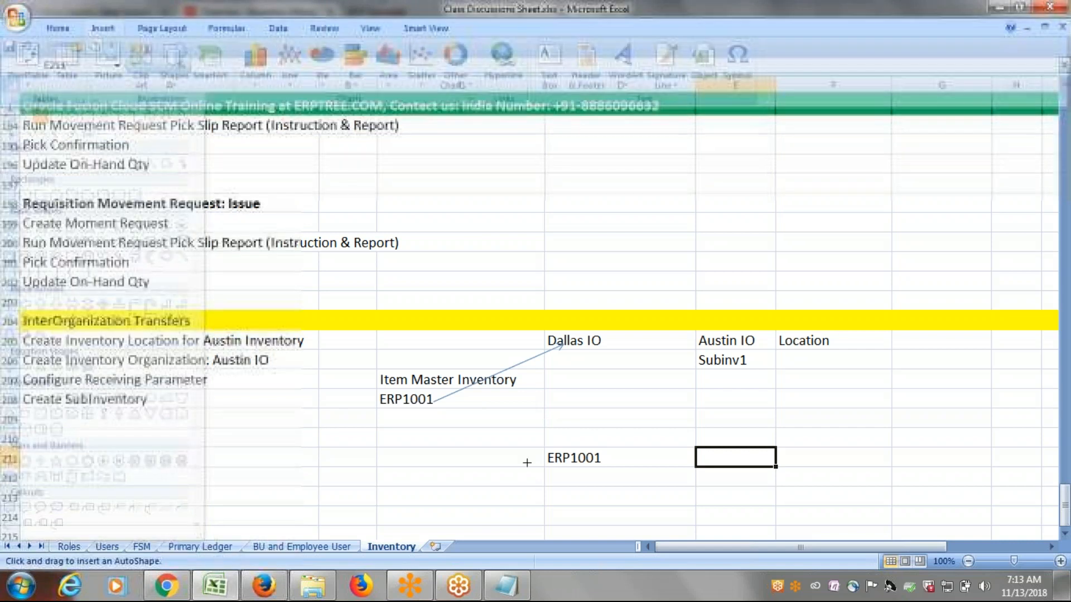
{"action": "mouse_move", "coordinate": [433, 400]}
{"action": "left_mouse_down"}
{"action": "mouse_move", "coordinate": [664, 366]}
{"action": "mouse_move", "coordinate": [695, 342]}
{"action": "left_mouse_up"}
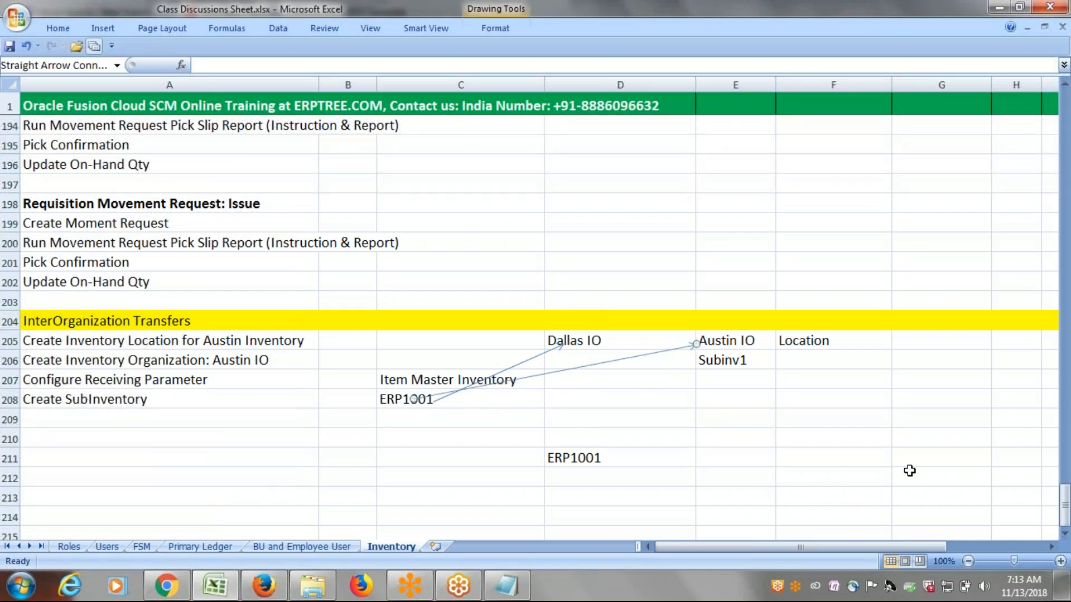
{"action": "left_click", "coordinate": [920, 482]}
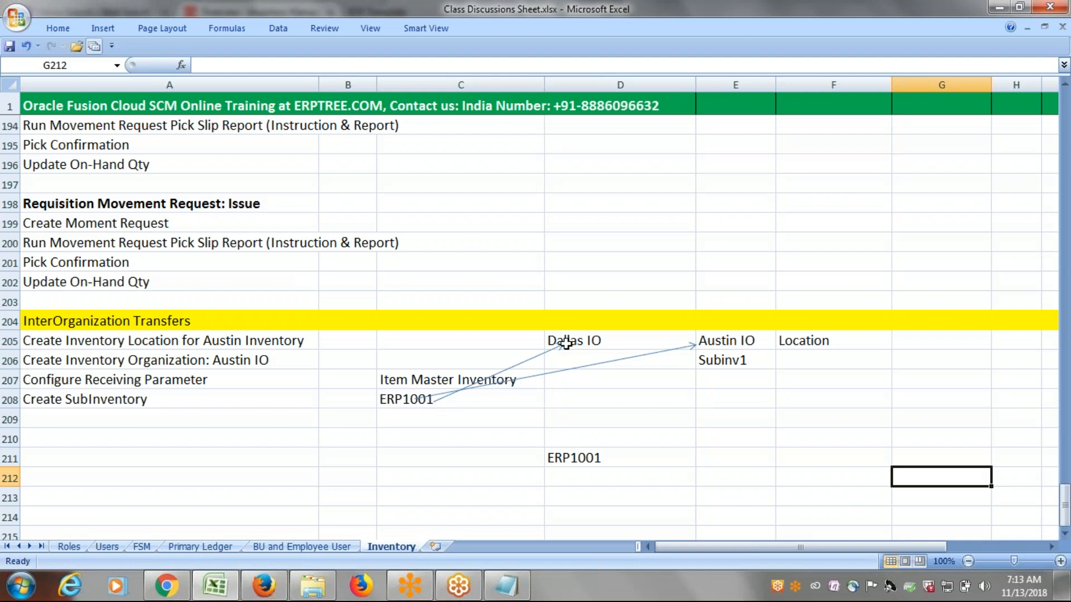
{"action": "left_click", "coordinate": [976, 435]}
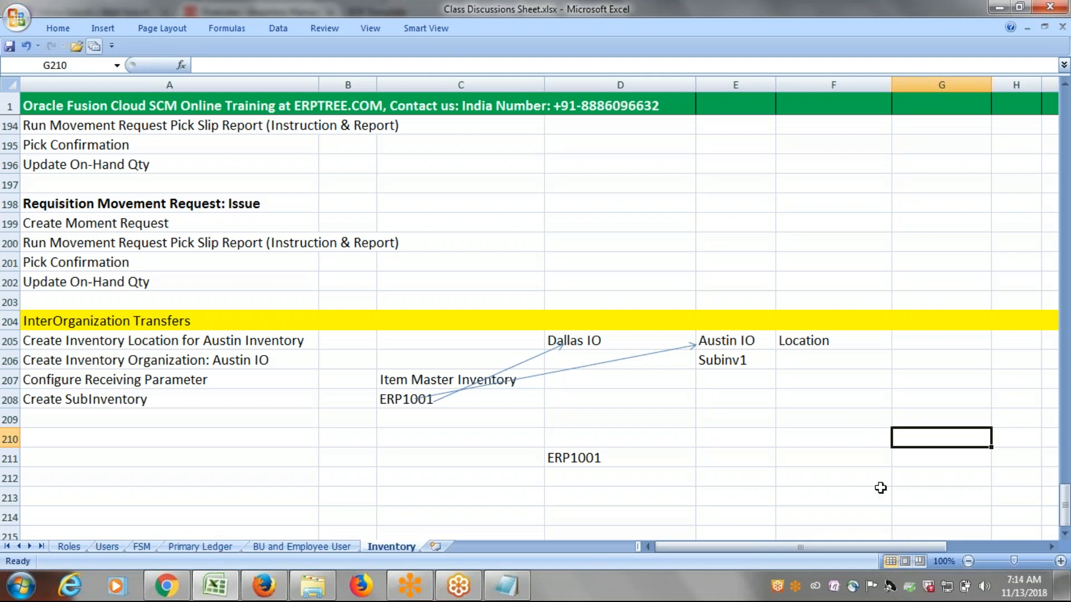
Enter the label Item Class in cell C213, below the ERP1001 diagram.
{"action": "left_click", "coordinate": [1064, 534]}
{"action": "left_click", "coordinate": [1064, 534]}
{"action": "left_click", "coordinate": [1064, 534]}
{"action": "left_click", "coordinate": [1064, 534]}
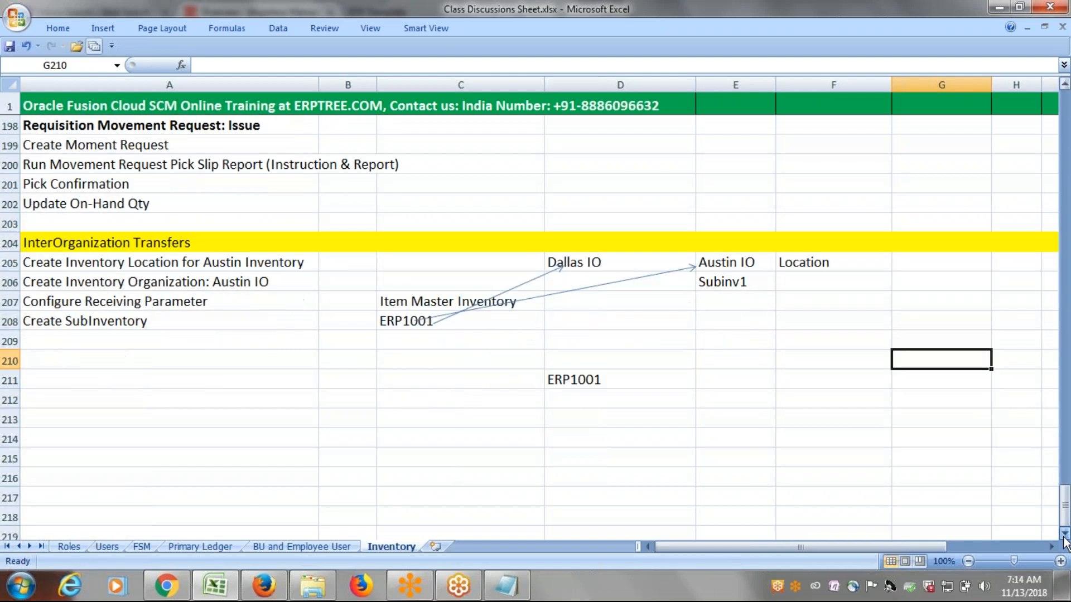
{"action": "left_click", "coordinate": [1065, 535]}
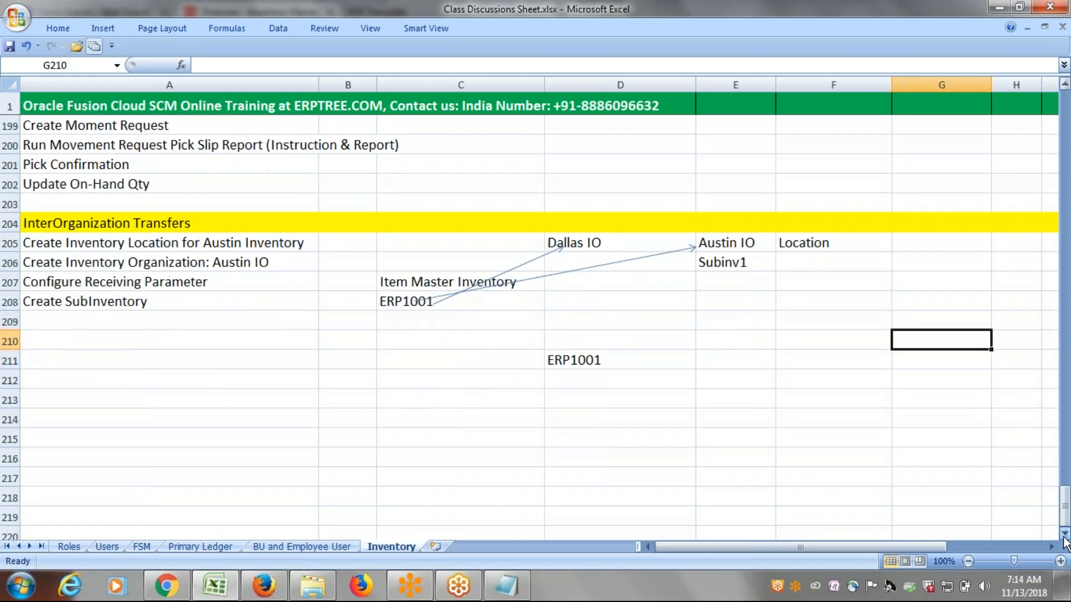
{"action": "left_click", "coordinate": [460, 400]}
{"action": "type", "text": "Item Class"}
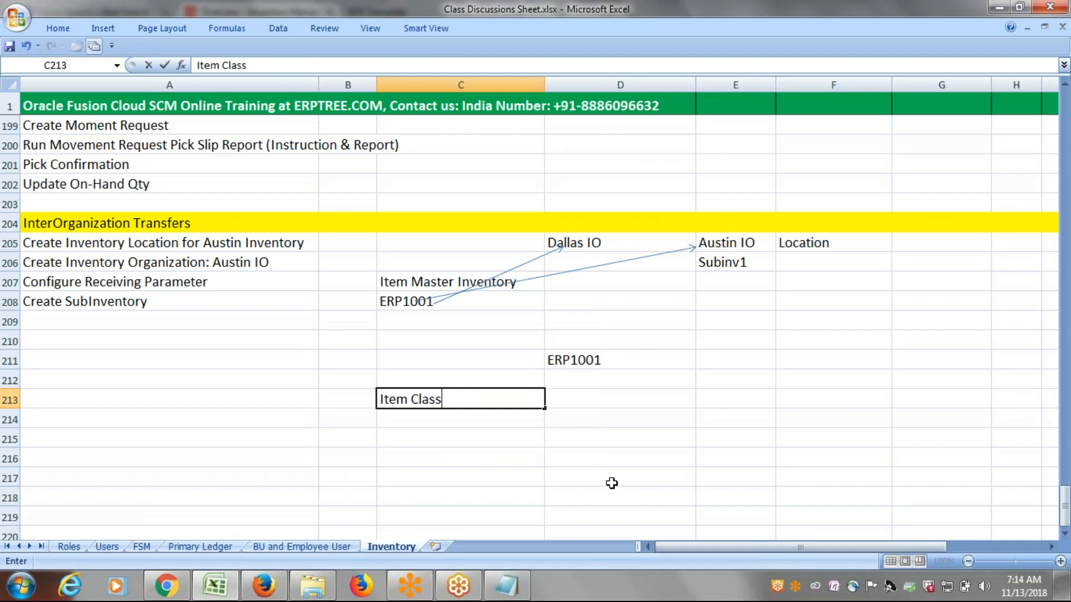
{"action": "left_click", "coordinate": [451, 425]}
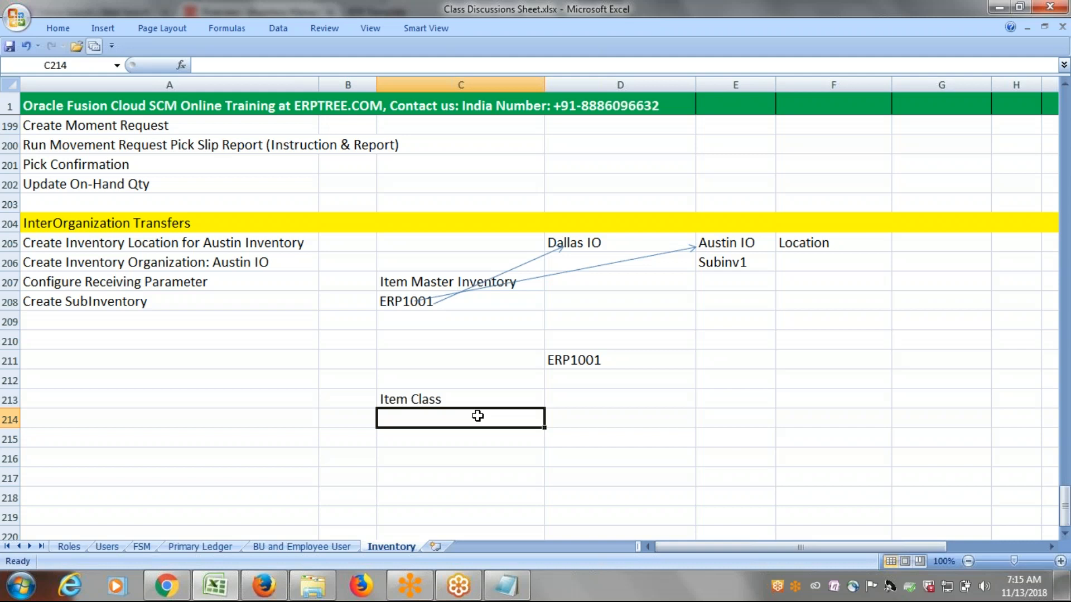
{"action": "left_click", "coordinate": [485, 397]}
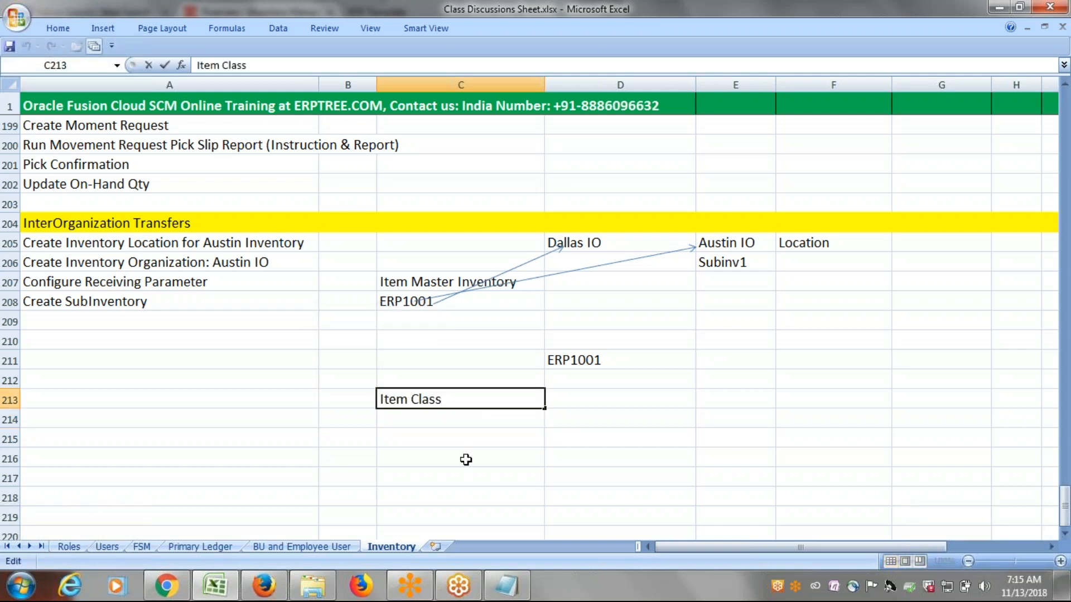
Enter ERPTREE-IMI in cell C214 under Item Class, dismissing the notification pop-ups that cover the sheet.
{"action": "left_click", "coordinate": [424, 422]}
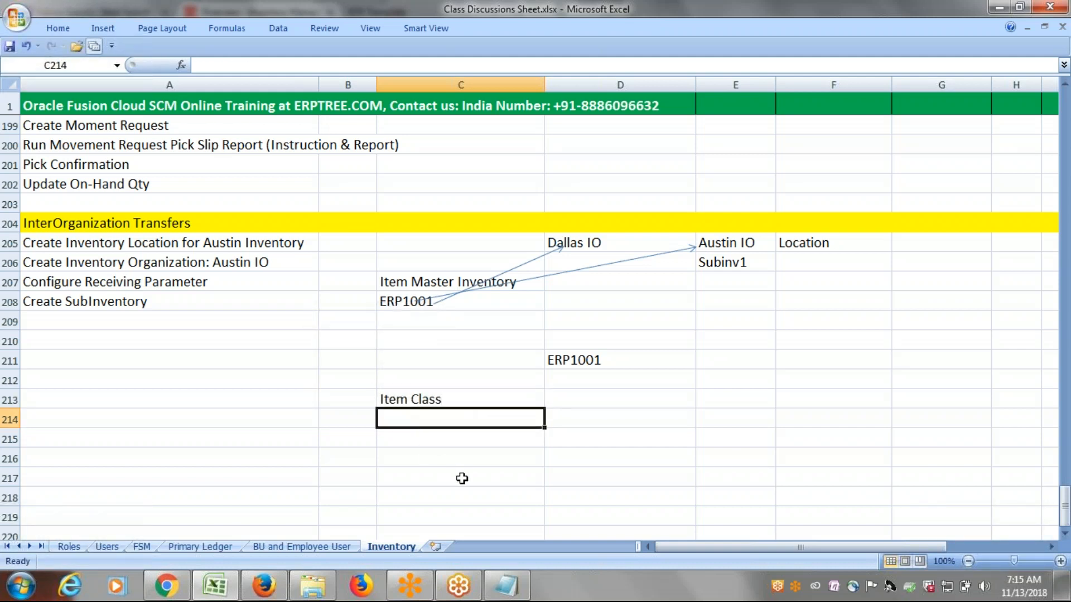
{"action": "type", "text": "ERPT"}
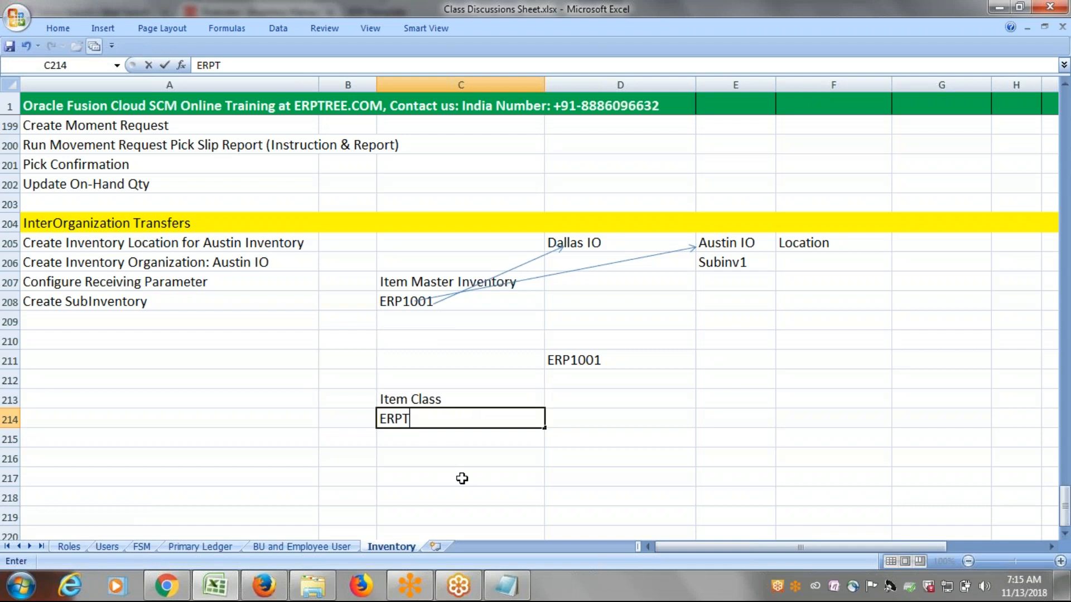
{"action": "type", "text": "REE-"}
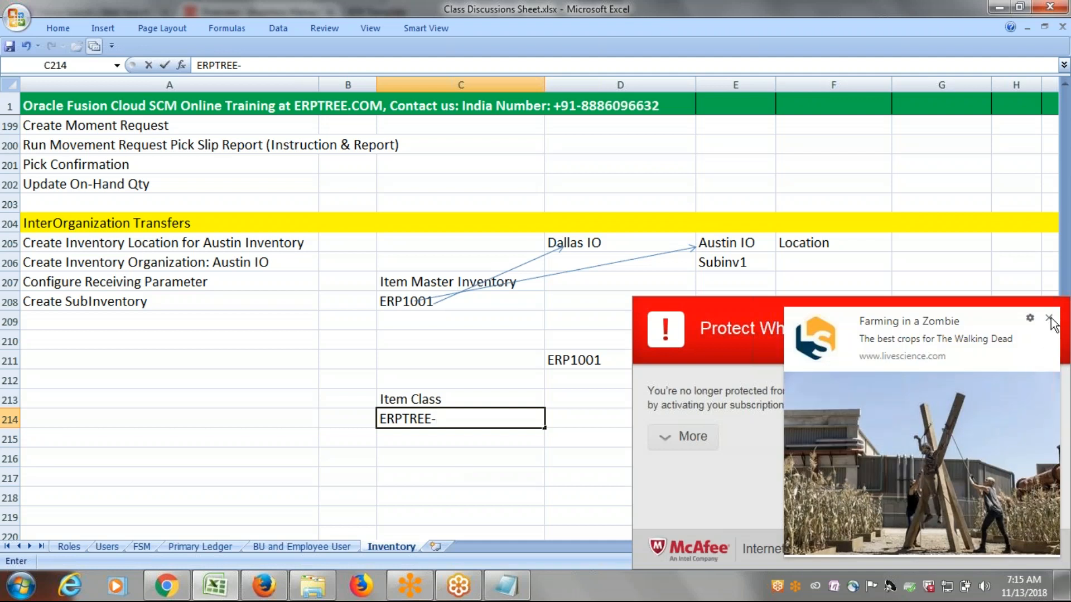
{"action": "left_click", "coordinate": [1049, 319]}
{"action": "left_click", "coordinate": [1035, 497]}
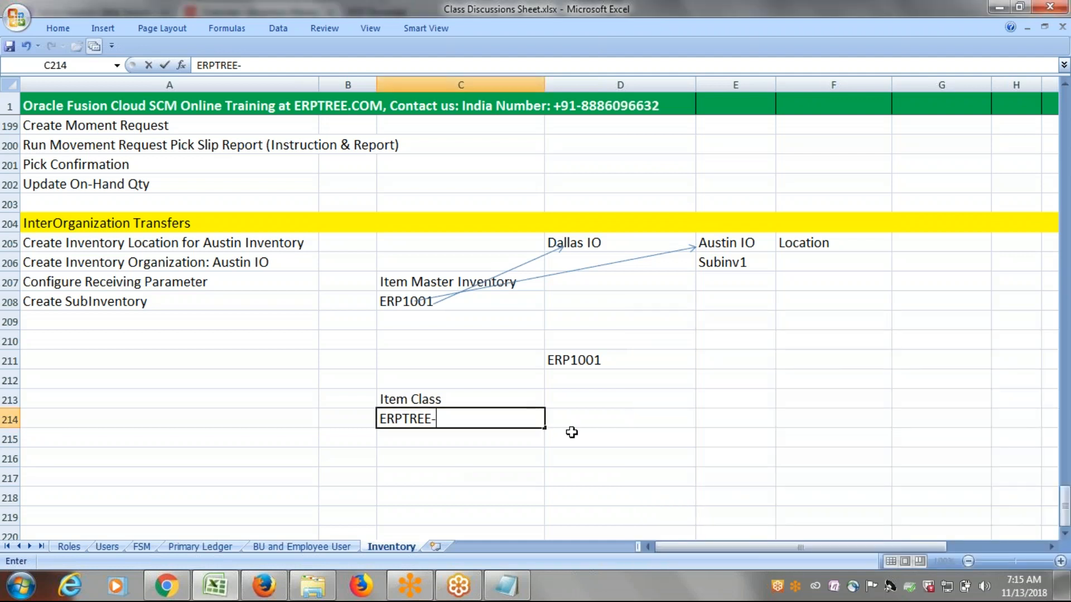
{"action": "left_click", "coordinate": [475, 425]}
{"action": "type", "text": "IMI"}
{"action": "left_click", "coordinate": [573, 419]}
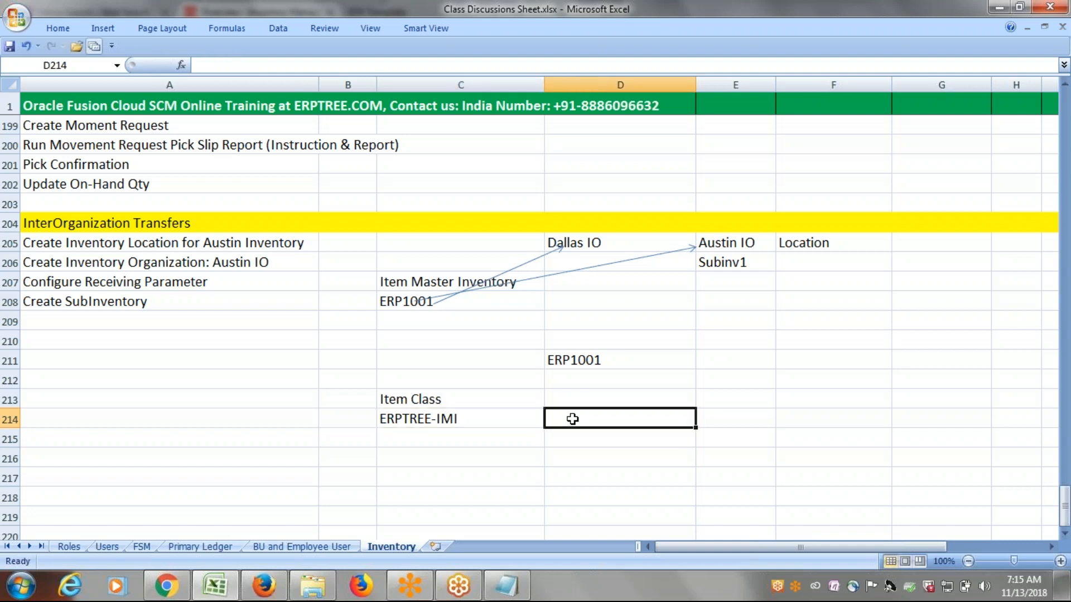
Make the Item Class heading in cell C213 bold and extend its text to Item Class - Security.
{"action": "left_click", "coordinate": [490, 402]}
{"action": "key", "text": "ctrl+b"}
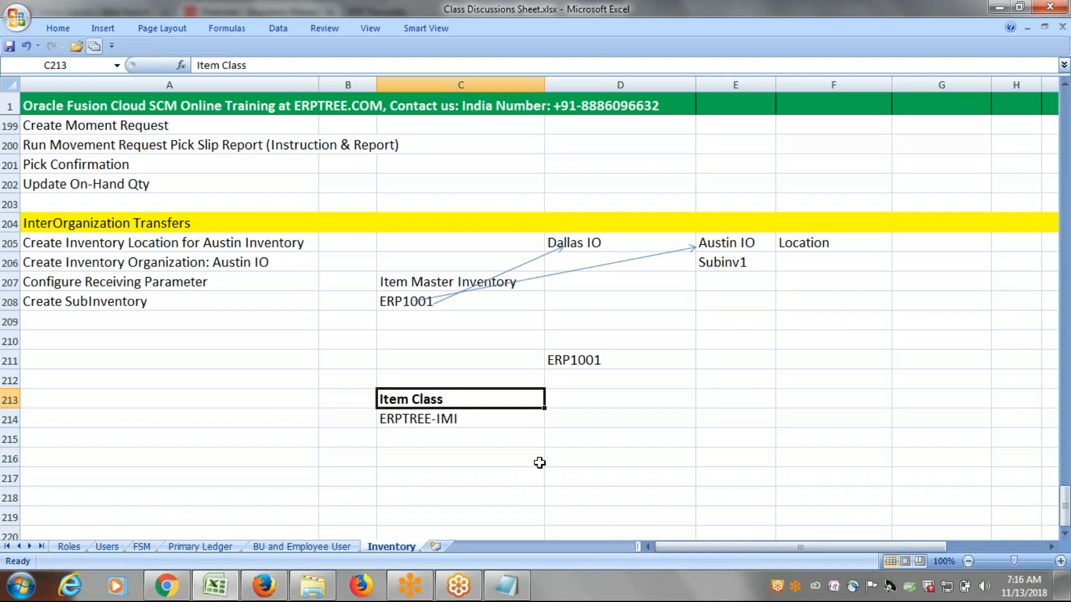
{"action": "double_click", "coordinate": [489, 394]}
{"action": "type", "text": "- s"}
{"action": "key", "text": "BackSpace"}
{"action": "type", "text": "Security"}
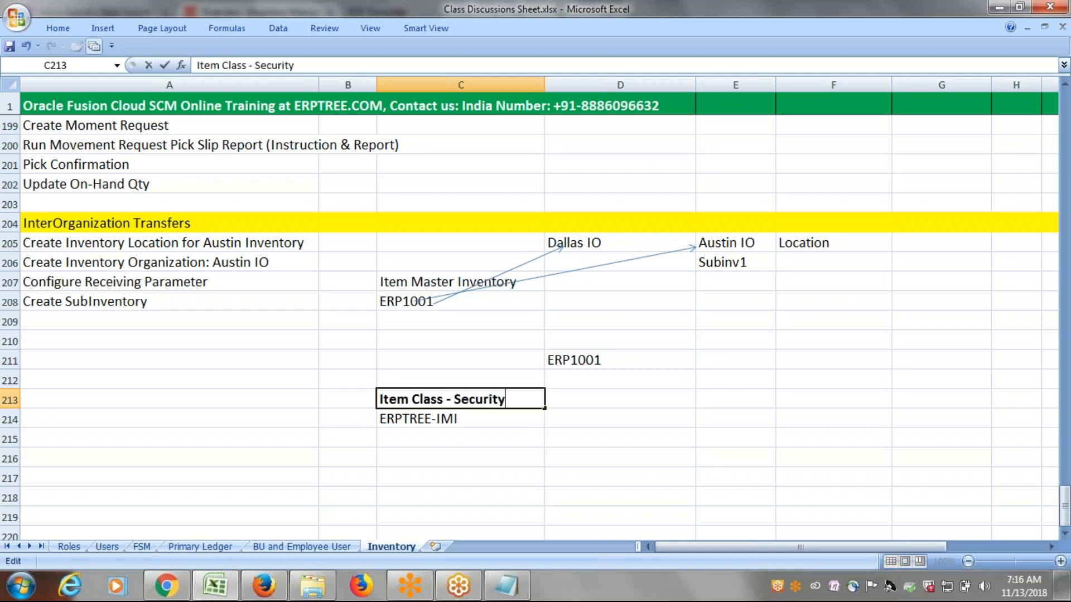
{"action": "key", "text": "ctrl+Return"}
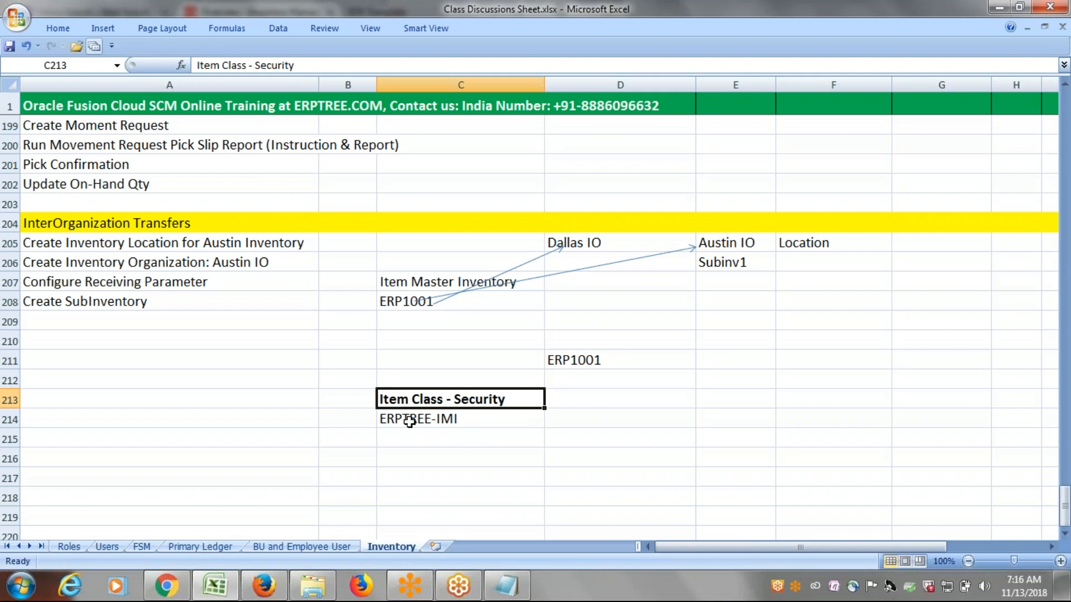
Correct the item class name in cell C214 to ERPTREE-IMO and highlight its IMO suffix.
{"action": "left_click", "coordinate": [410, 422]}
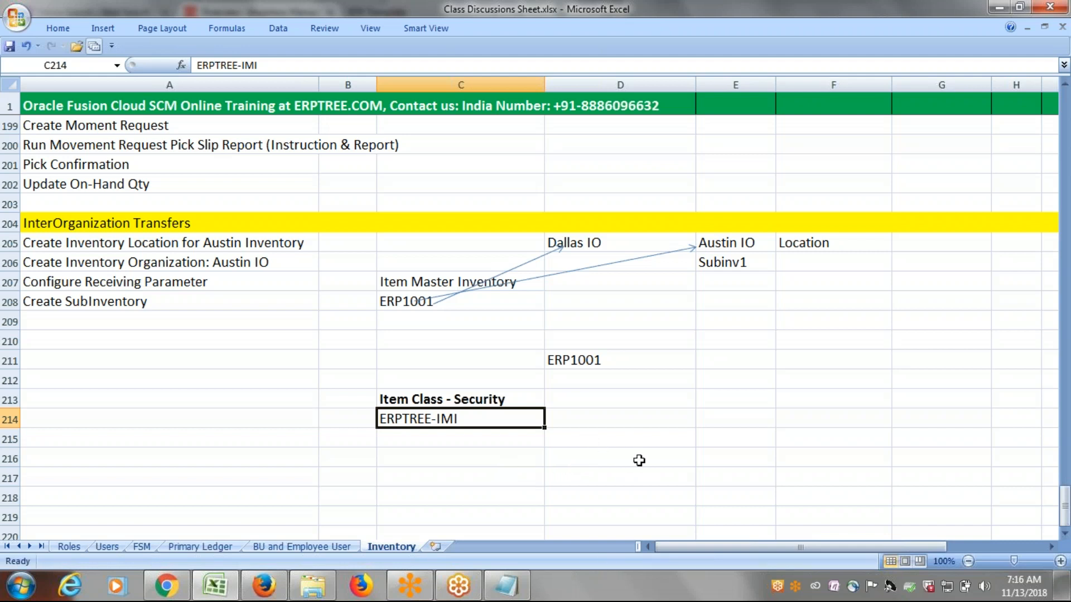
{"action": "left_click", "coordinate": [1065, 534]}
{"action": "left_click", "coordinate": [1065, 534]}
{"action": "left_click", "coordinate": [1065, 534]}
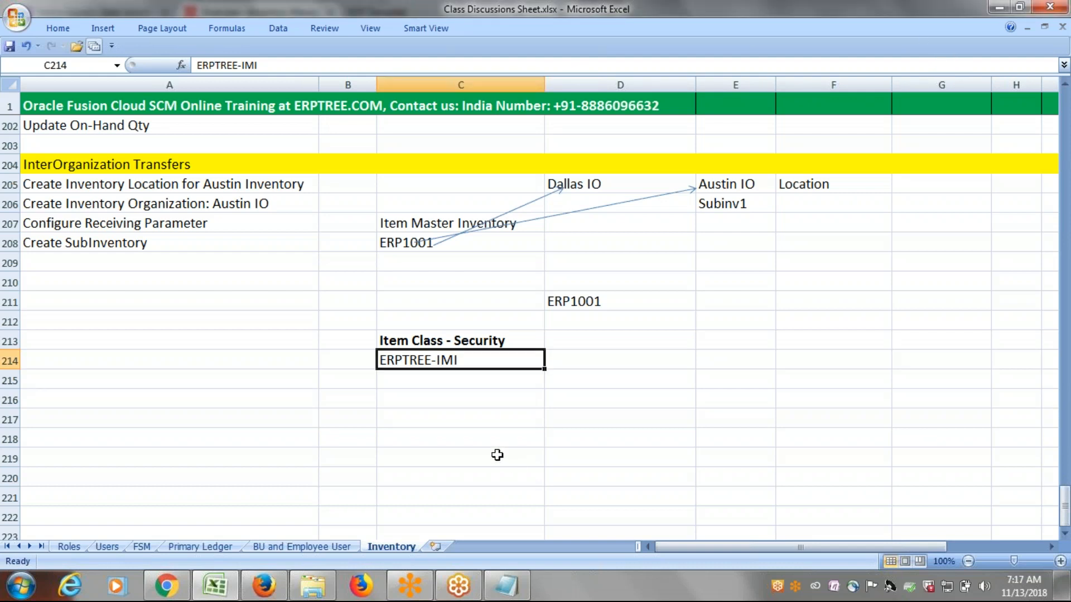
{"action": "left_click", "coordinate": [427, 375]}
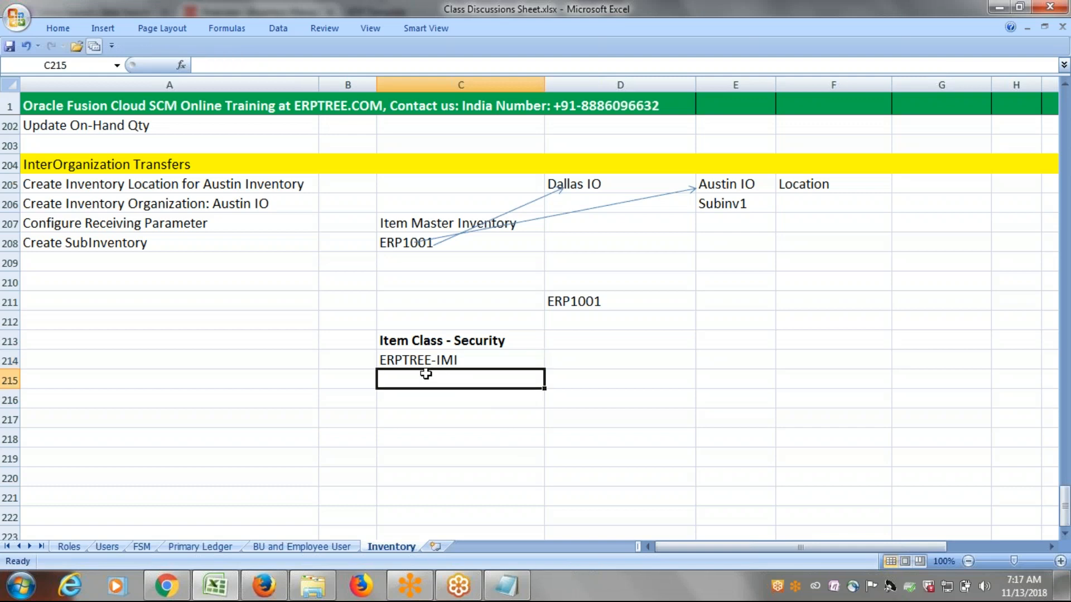
{"action": "left_click", "coordinate": [412, 363]}
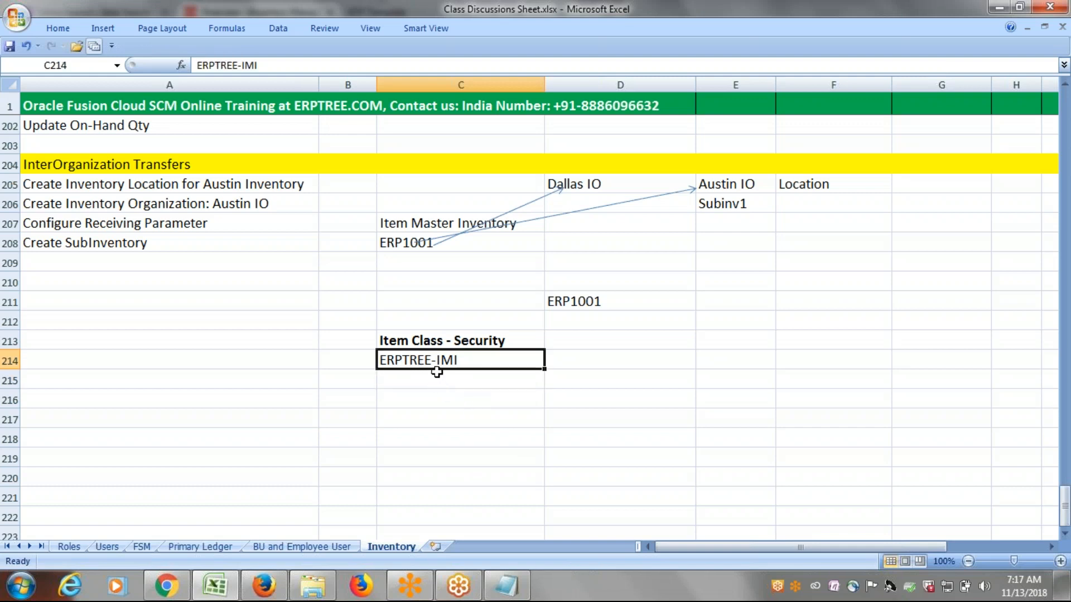
{"action": "double_click", "coordinate": [465, 363]}
{"action": "key", "text": "BackSpace"}
{"action": "type", "text": "o"}
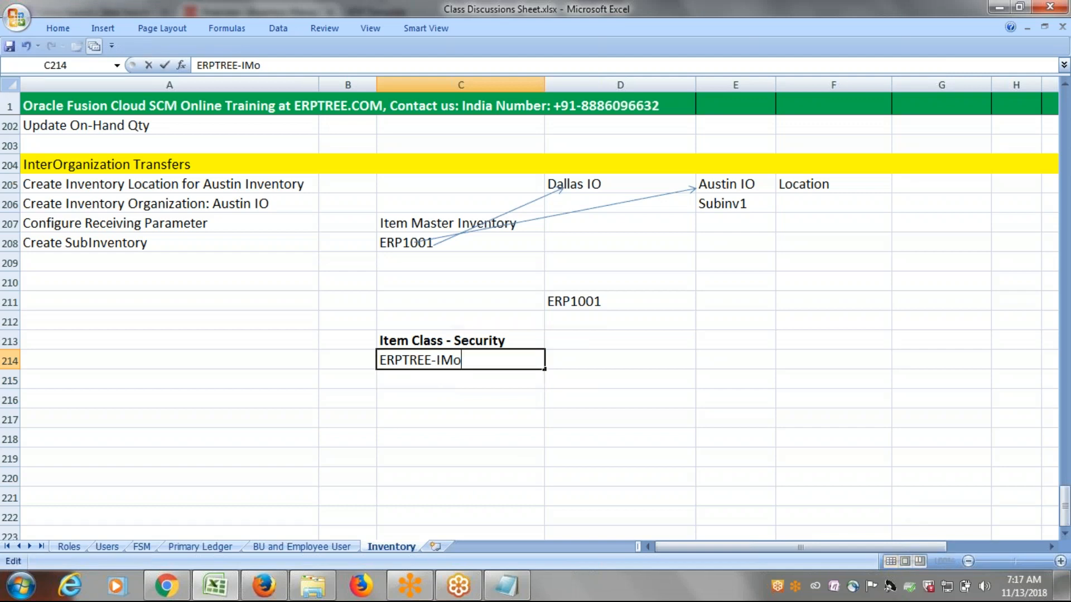
{"action": "key", "text": "BackSpace"}
{"action": "type", "text": "O"}
{"action": "key", "text": "ctrl+Return"}
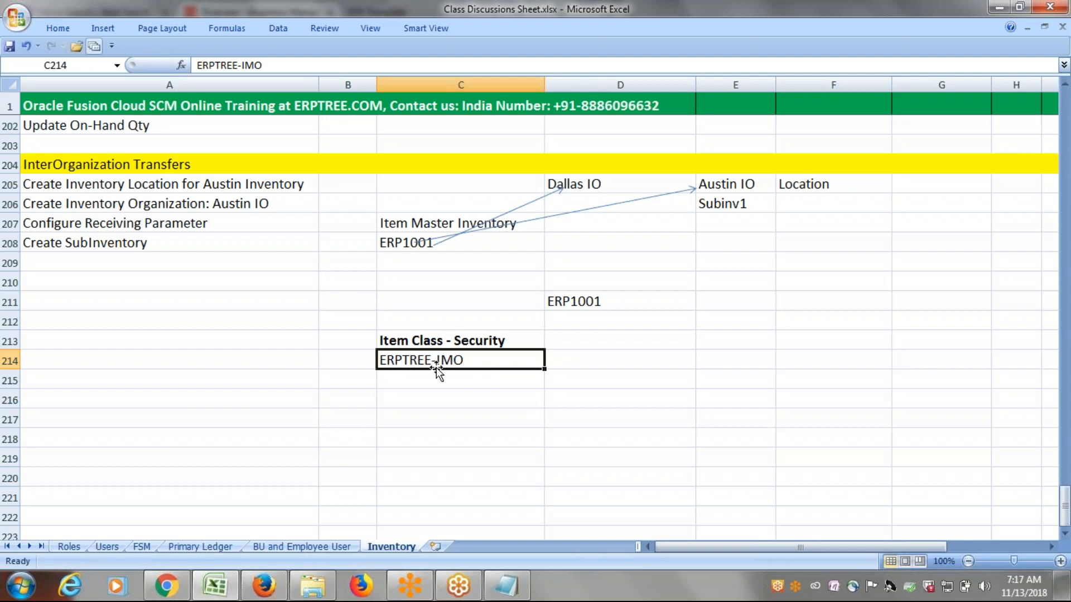
{"action": "double_click", "coordinate": [474, 363]}
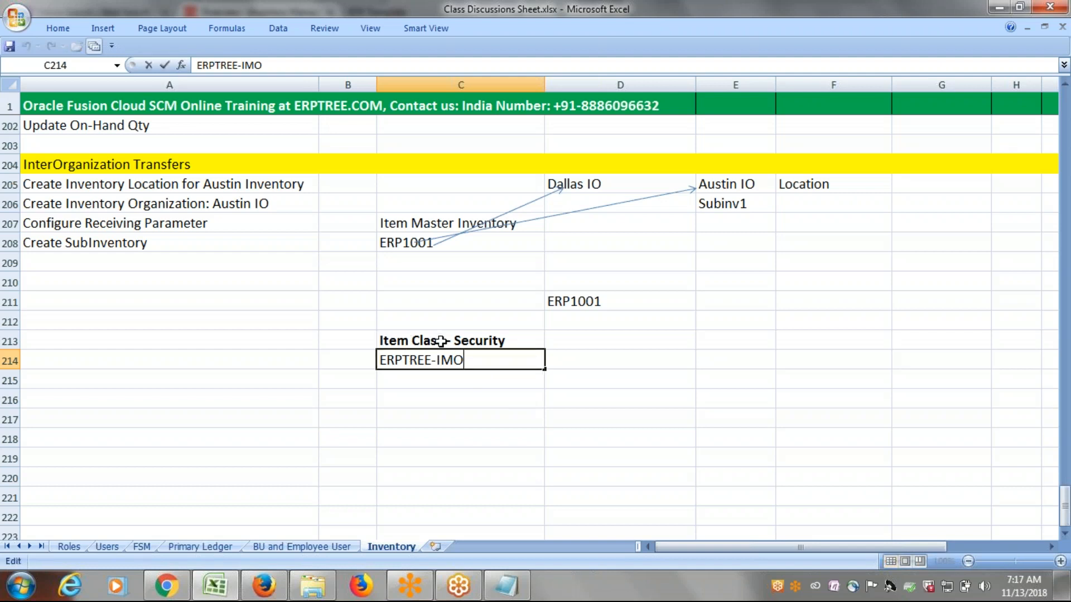
{"action": "left_click_drag", "start_coordinate": [477, 362], "coordinate": [437, 361]}
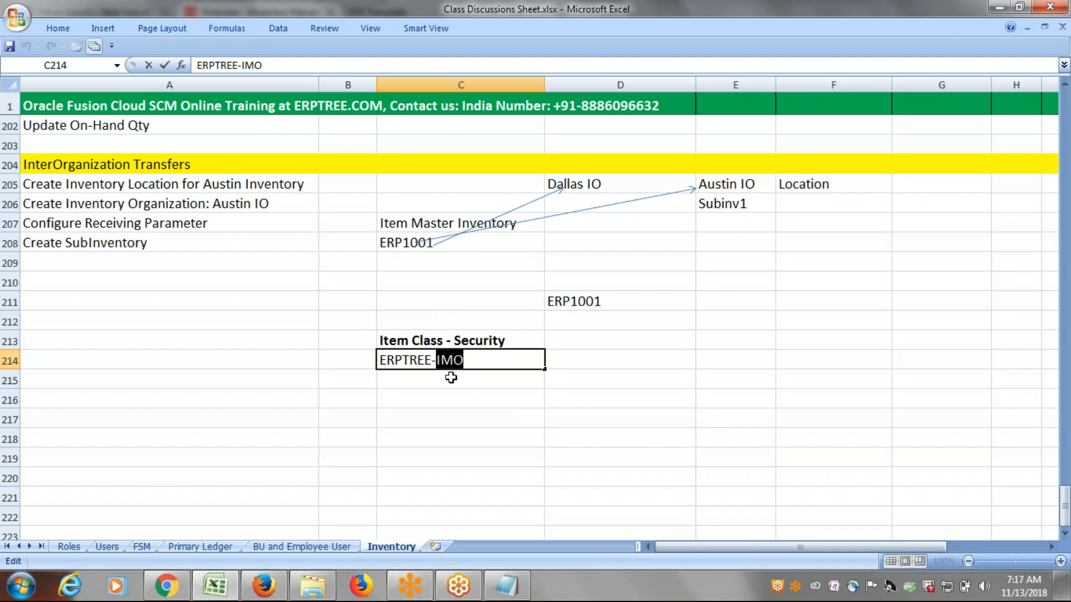
Enter ERPTREE-Dallas IO in cell C215 as the second item class.
{"action": "left_click", "coordinate": [450, 377]}
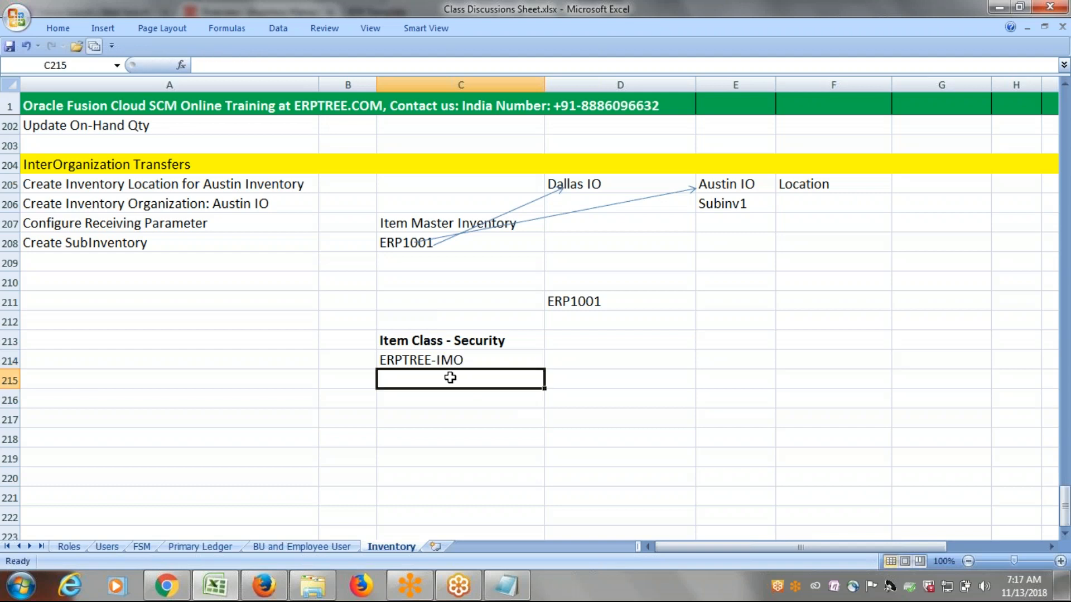
{"action": "type", "text": "ERPTREE-IMO"}
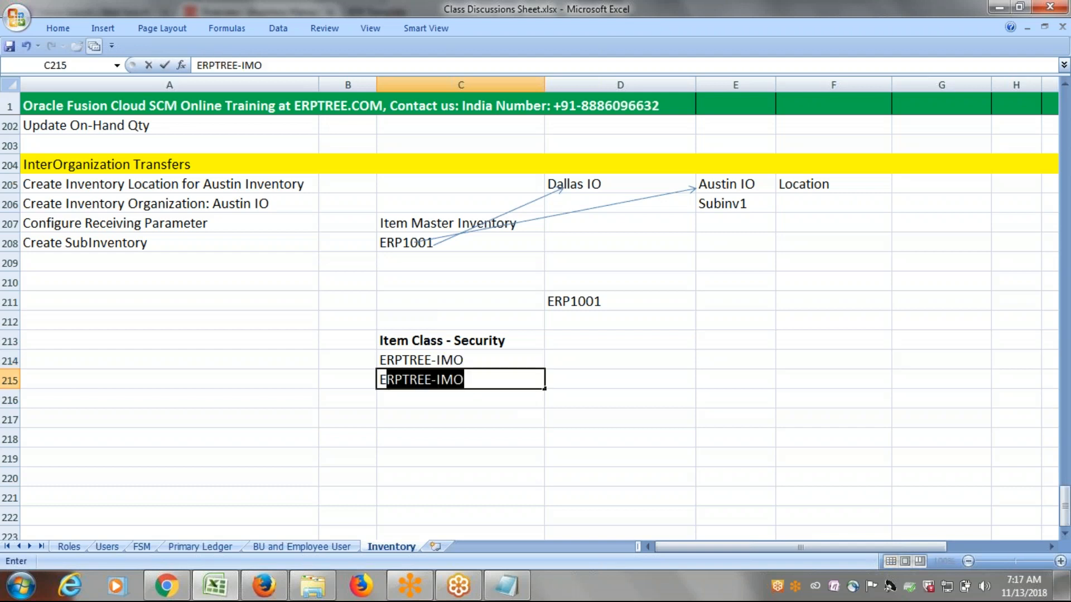
{"action": "left_click", "coordinate": [472, 381]}
{"action": "key", "text": "BackSpace"}
{"action": "key", "text": "BackSpace"}
{"action": "key", "text": "BackSpace"}
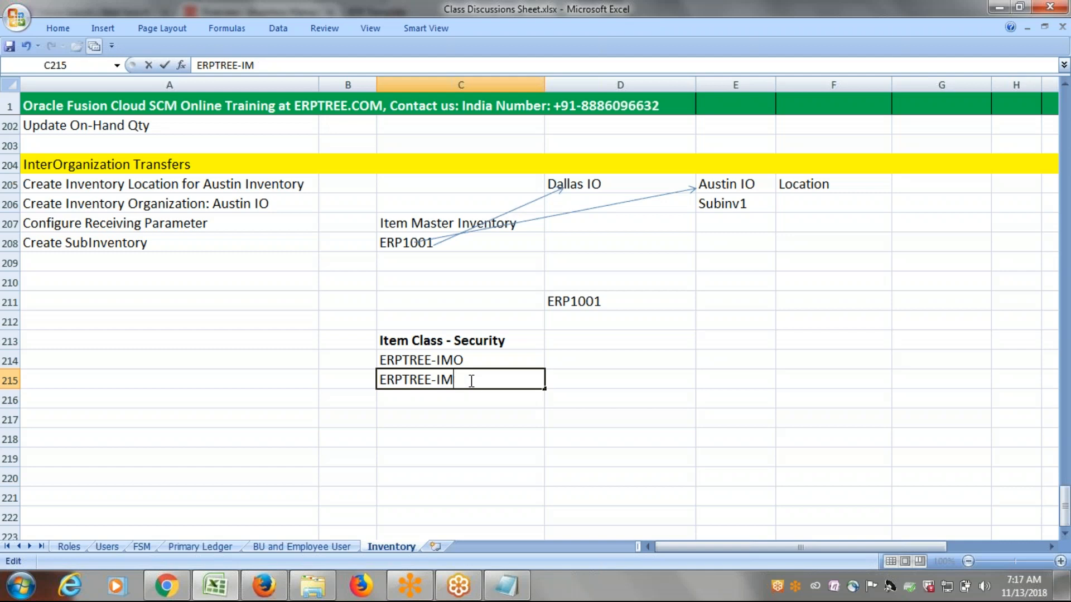
{"action": "type", "text": "Dallas IO"}
{"action": "left_click", "coordinate": [460, 407]}
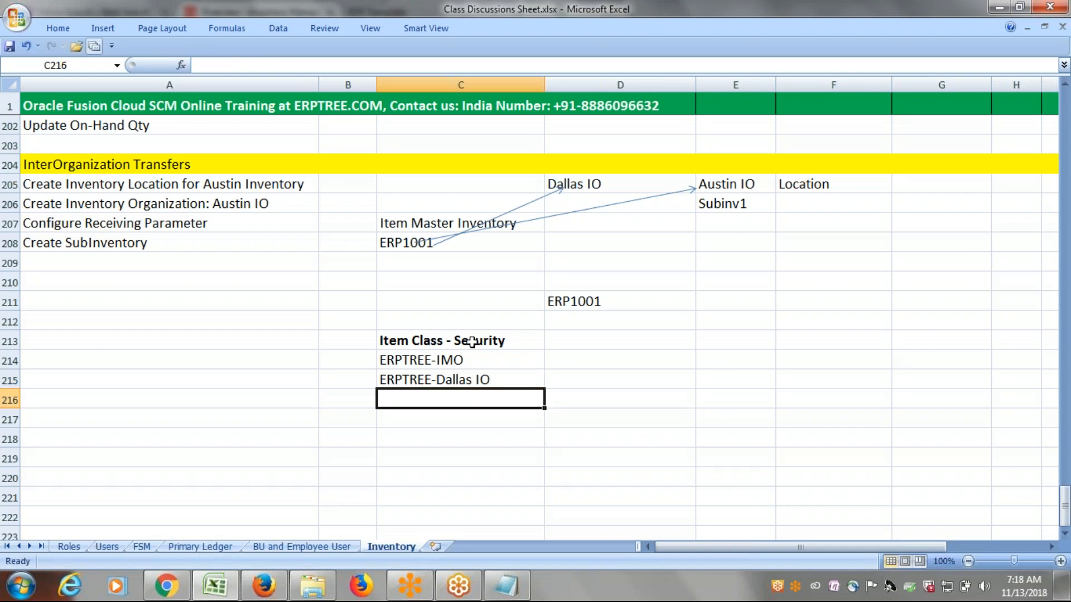
Append a dashed text arrow and the word Item to the Item Class - Security heading in cell C213.
{"action": "double_click", "coordinate": [511, 342]}
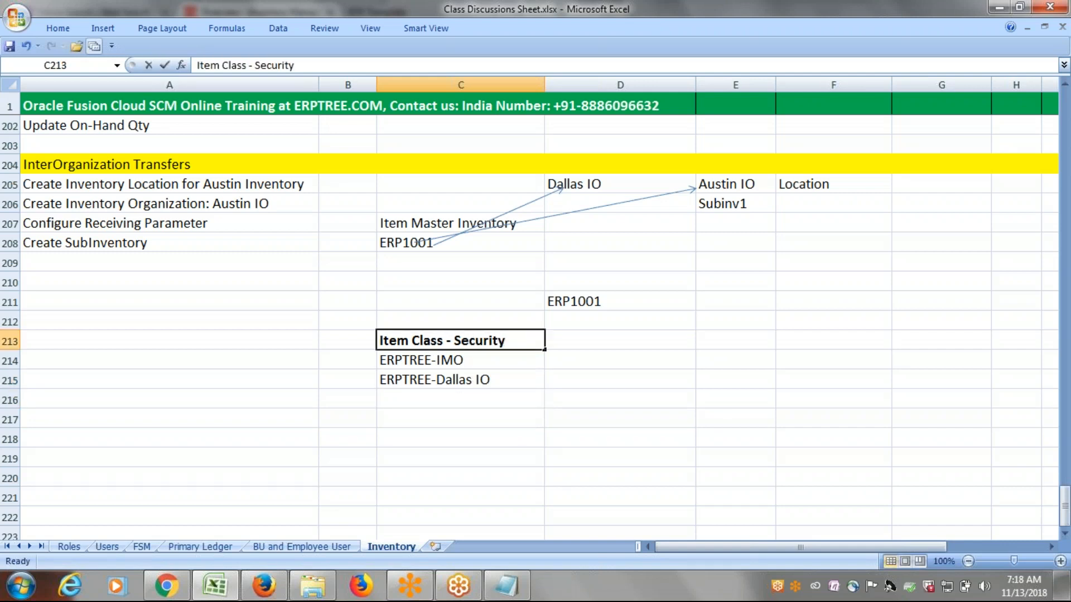
{"action": "type", "text": "------------->Item"}
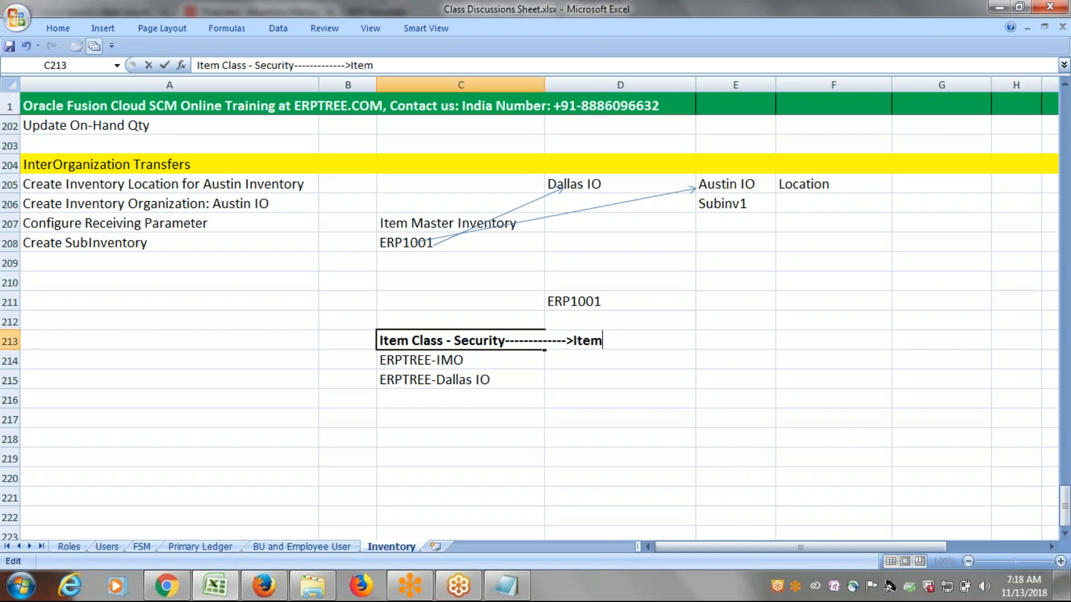
{"action": "left_click", "coordinate": [690, 454]}
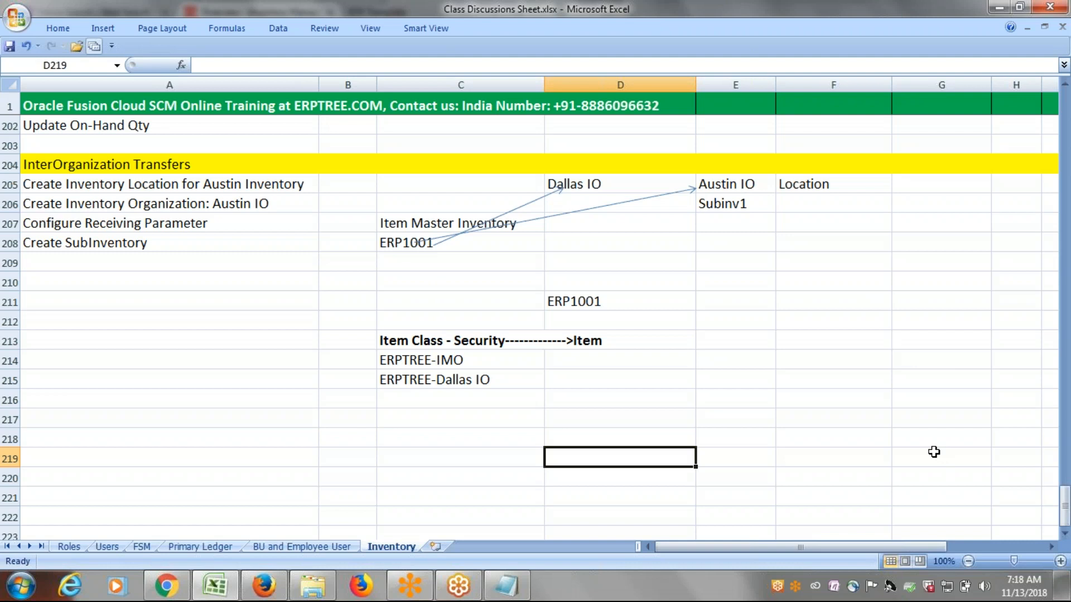
{"action": "left_click", "coordinate": [930, 463]}
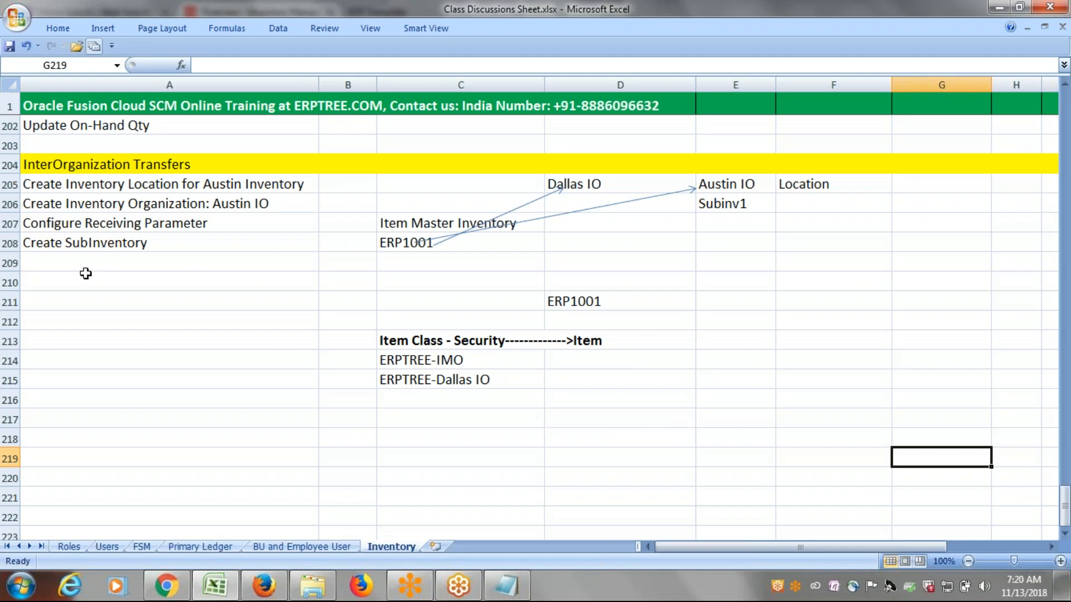
{"action": "left_click", "coordinate": [85, 259]}
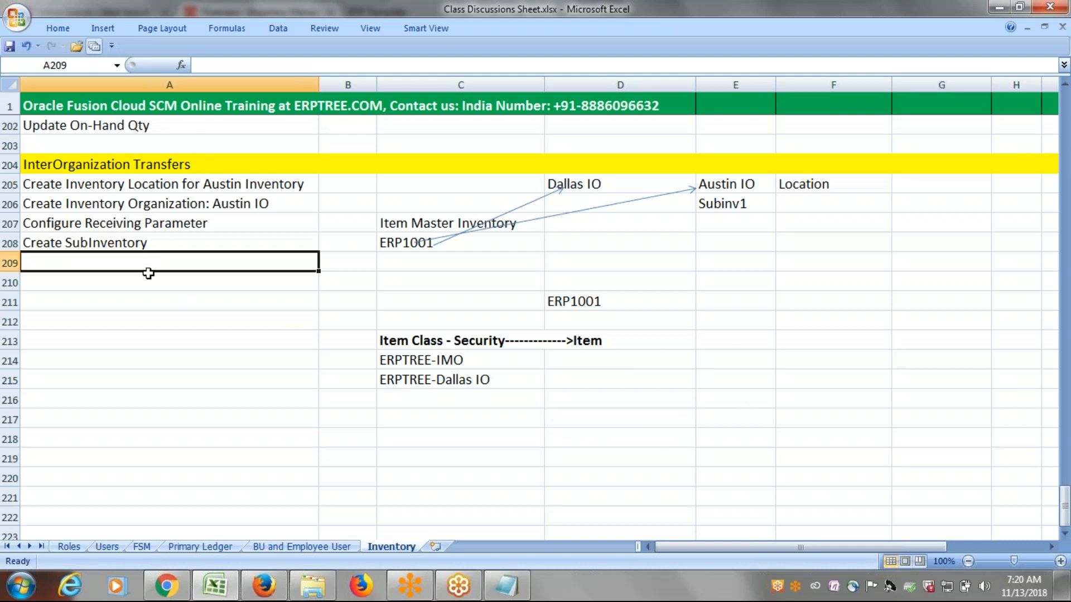
{"action": "left_click_drag", "start_coordinate": [162, 184], "coordinate": [165, 234]}
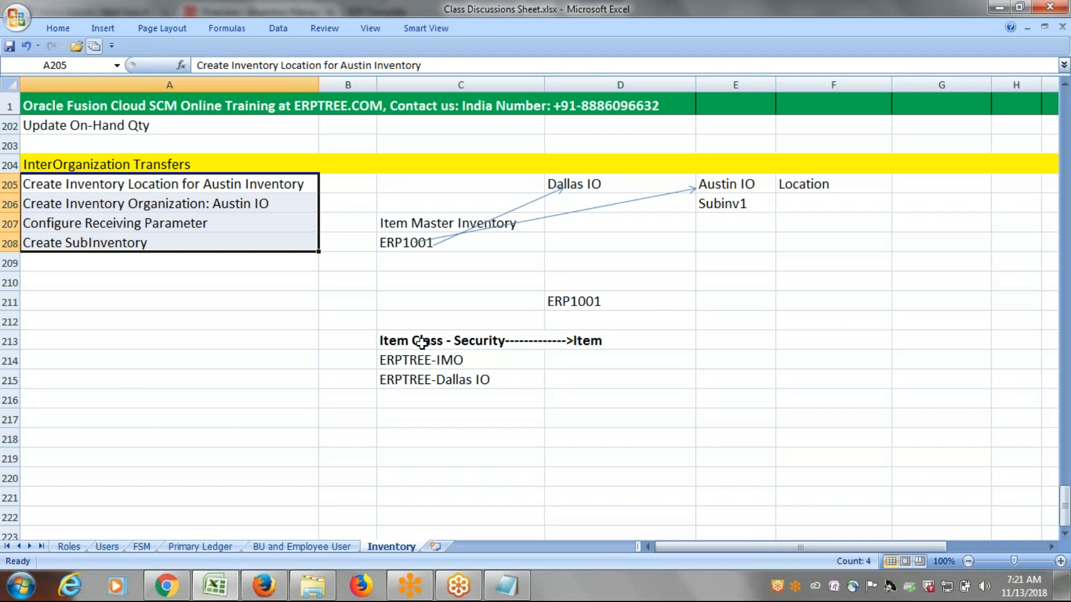
Enter Assign User and IO to Item Class in cell A209 as the setup step following Create SubInventory.
{"action": "left_click", "coordinate": [72, 266]}
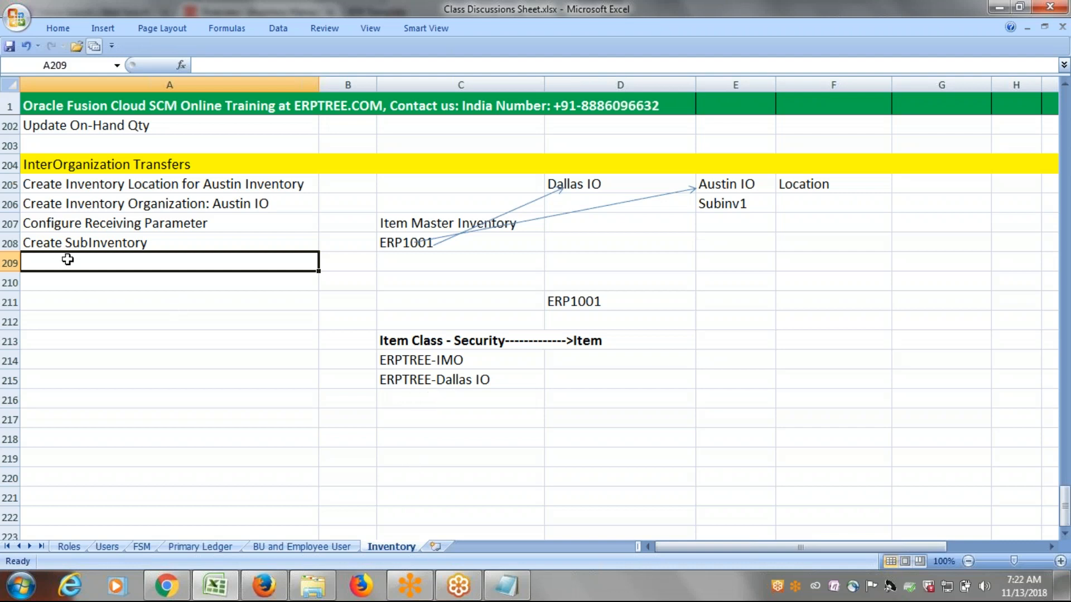
{"action": "type", "text": "Assign"}
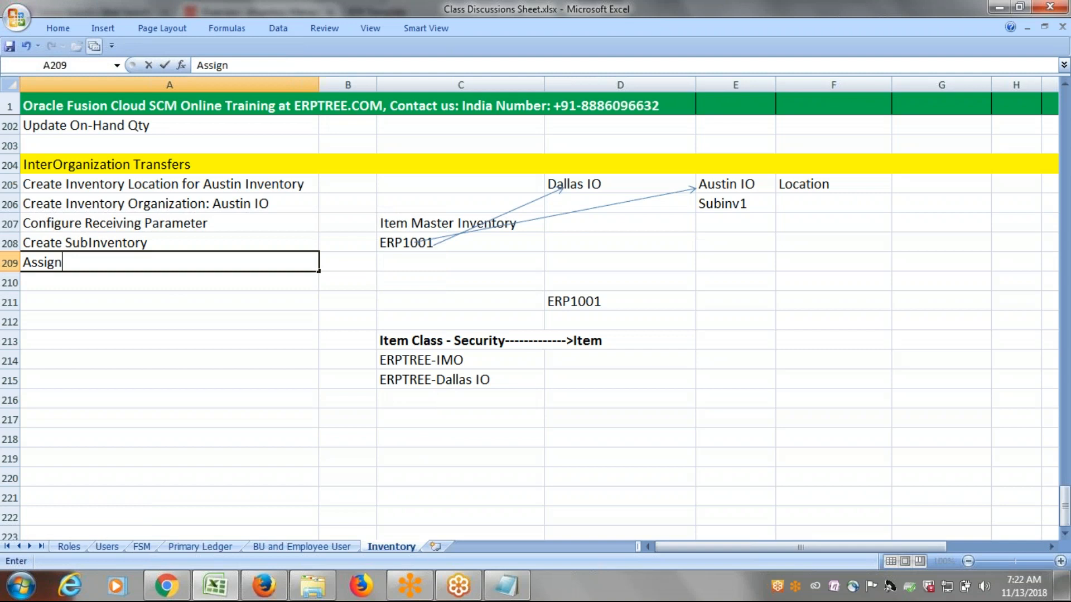
{"action": "type", "text": " User"}
{"action": "key", "text": "BackSpace"}
{"action": "key", "text": "BackSpace"}
{"action": "key", "text": "BackSpace"}
{"action": "type", "text": "ser and "}
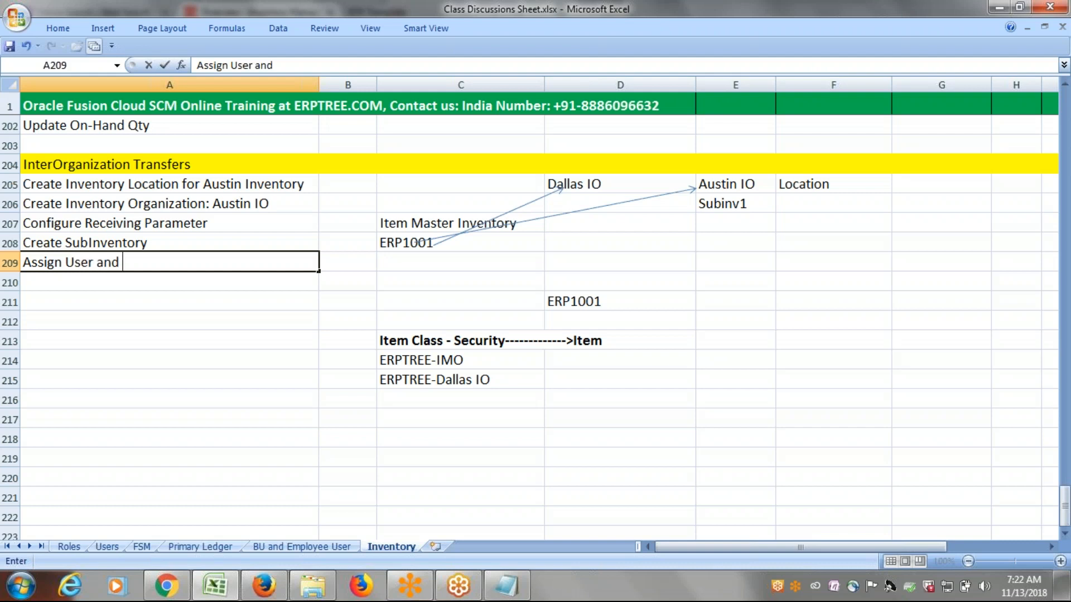
{"action": "type", "text": "IO"}
{"action": "type", "text": "to Item Cla"}
{"action": "type", "text": "ss"}
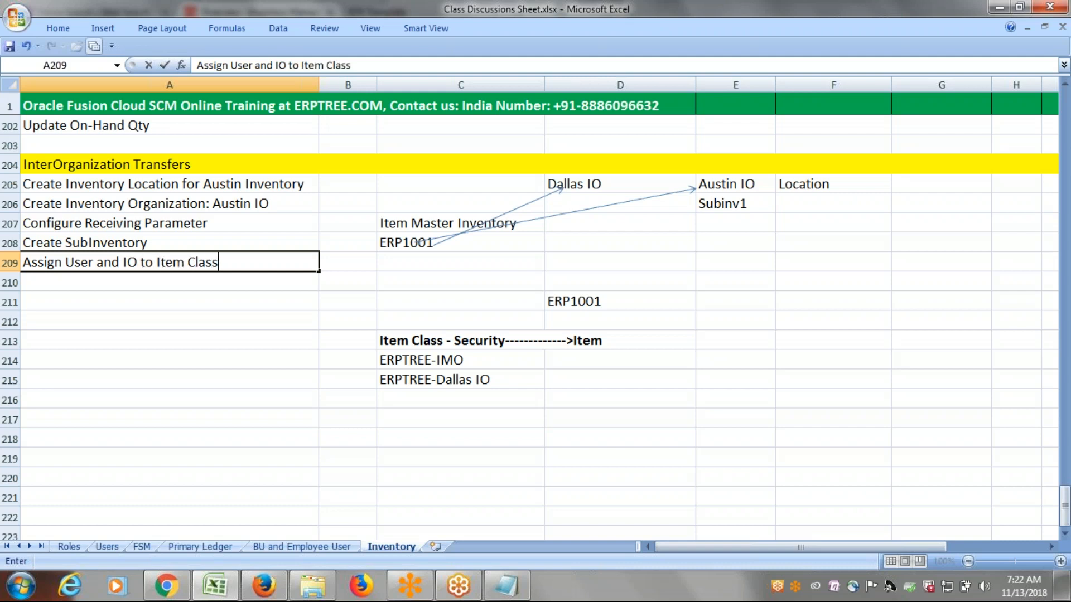
{"action": "key", "text": "ctrl+Return"}
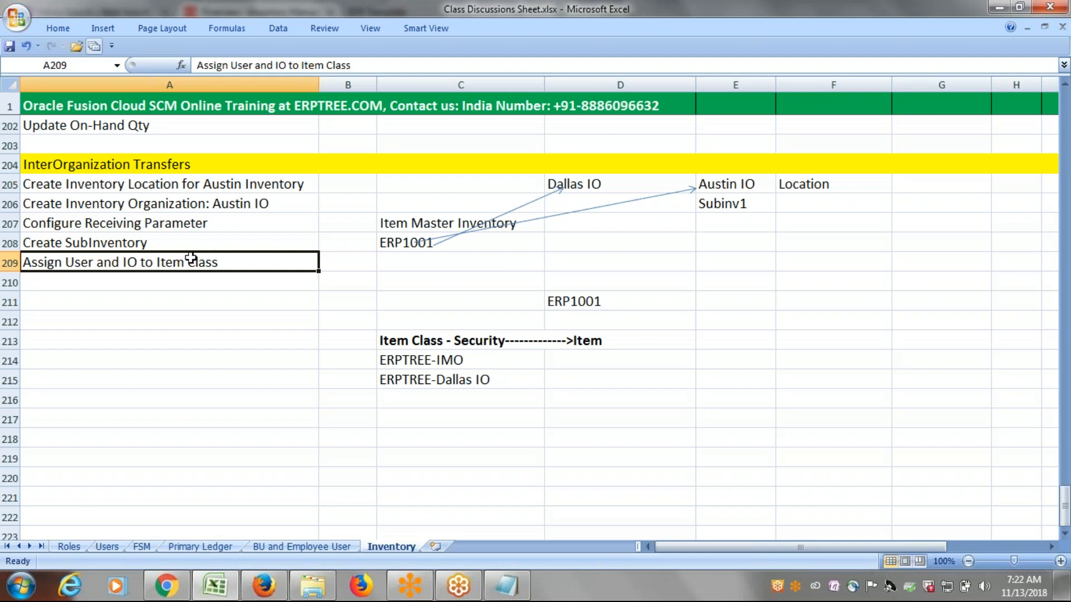
Replace the words User and in cell A209 with New, making it Assign New IO to Item Class.
{"action": "double_click", "coordinate": [156, 263]}
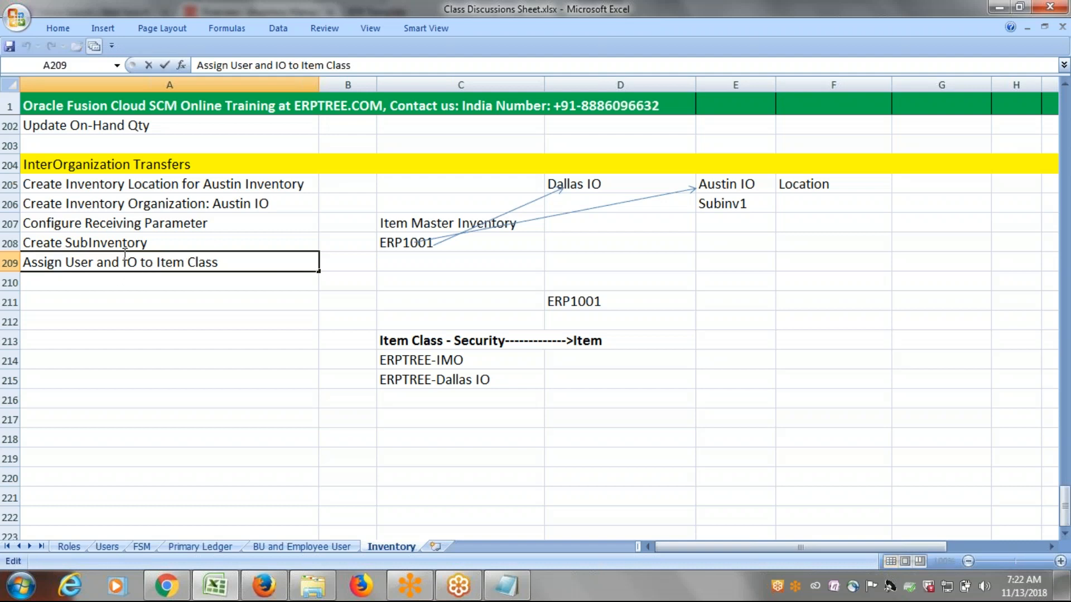
{"action": "left_click_drag", "start_coordinate": [119, 262], "coordinate": [67, 266]}
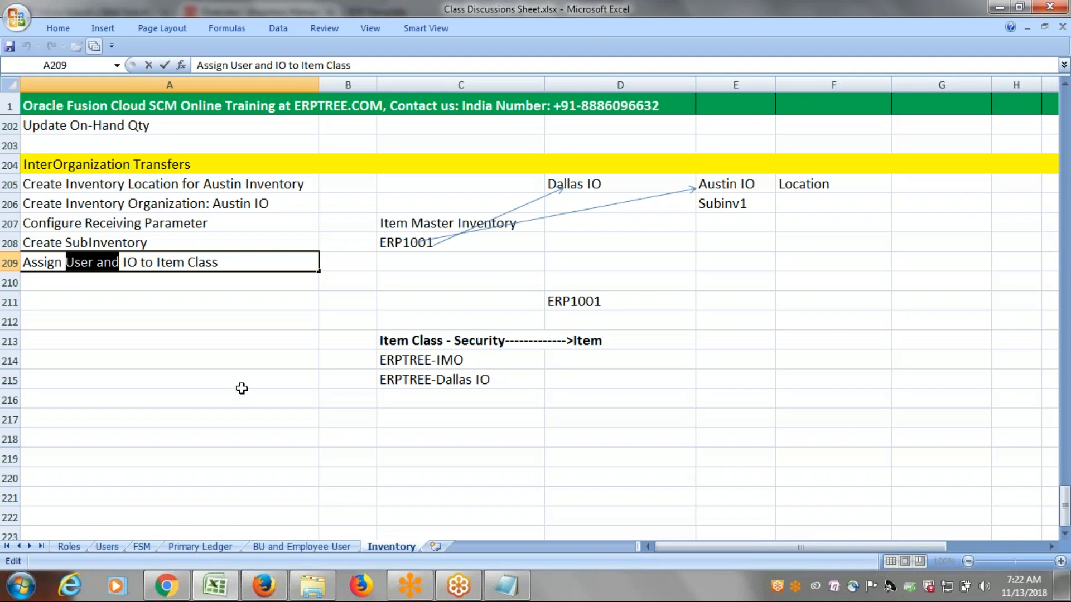
{"action": "type", "text": "New"}
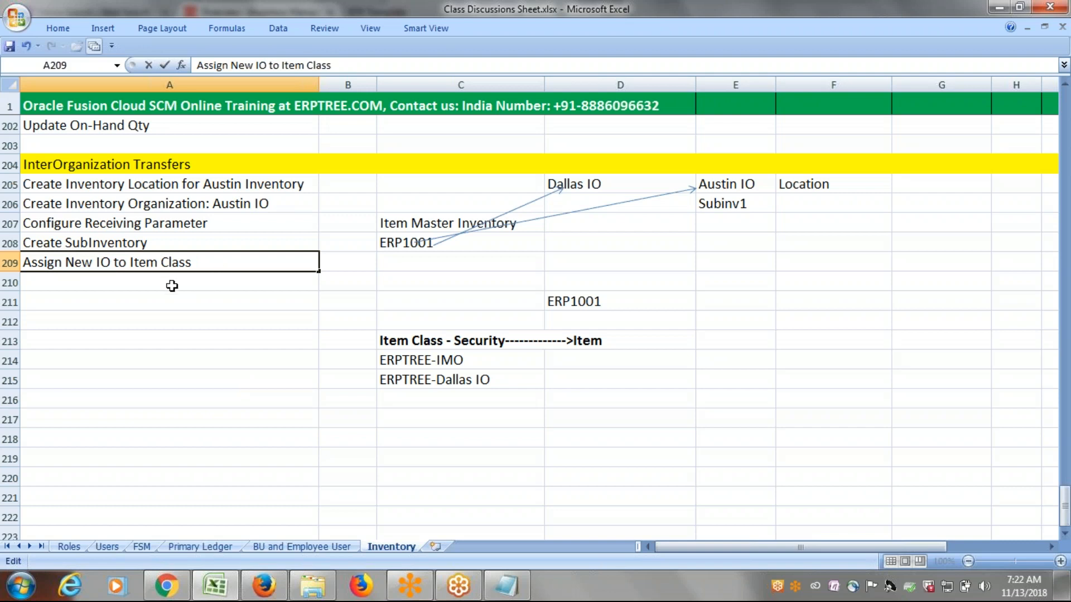
{"action": "left_click", "coordinate": [169, 282]}
{"action": "left_click", "coordinate": [738, 19]}
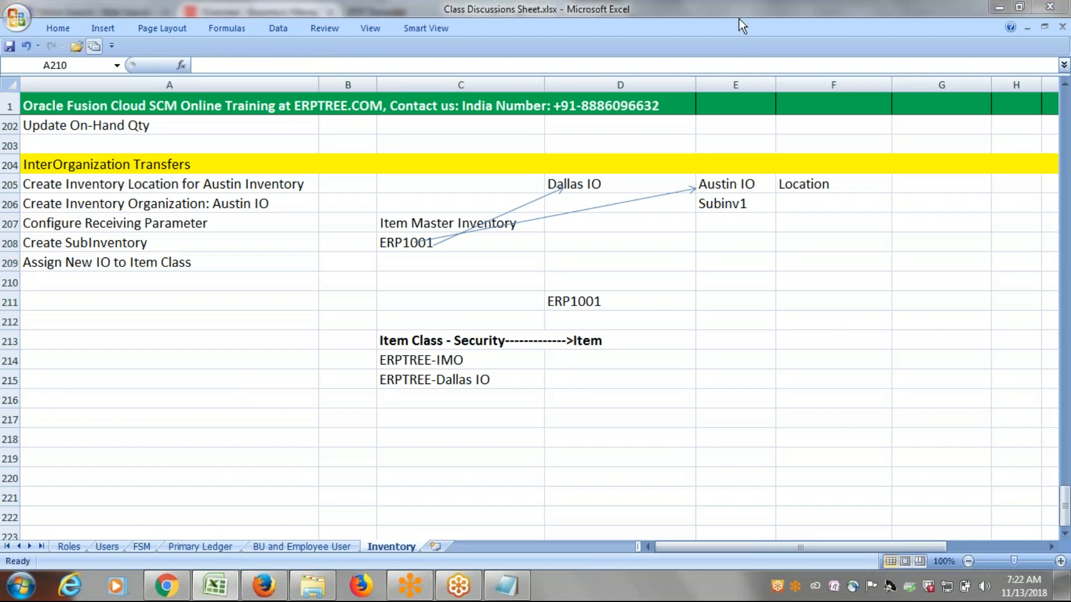
Enter Assign Item to New IO (Austin IO) in cell A210 as the following setup step.
{"action": "left_click", "coordinate": [174, 280]}
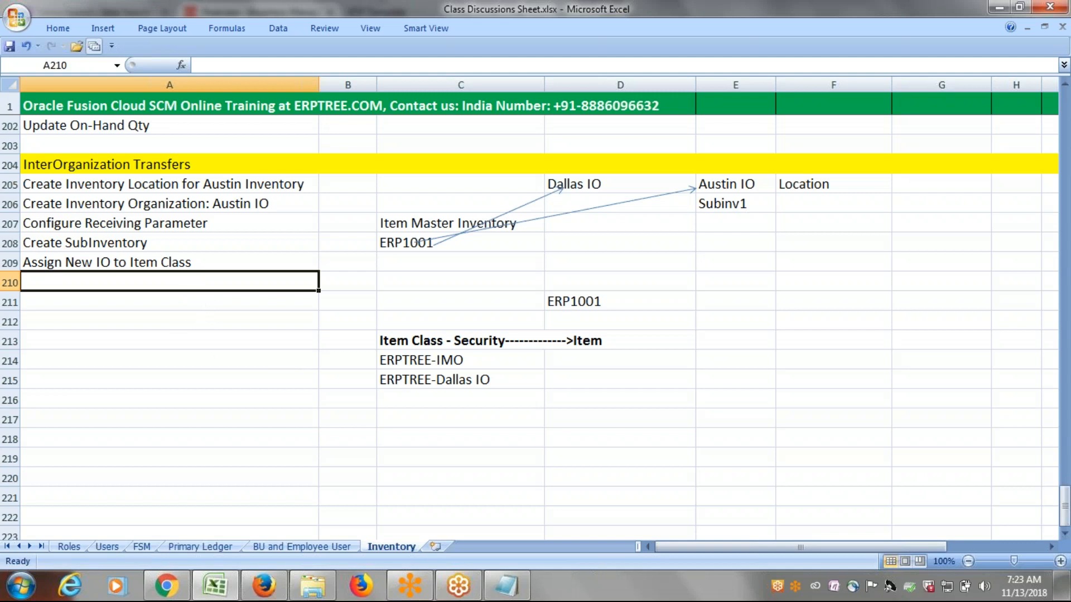
{"action": "left_click", "coordinate": [187, 269]}
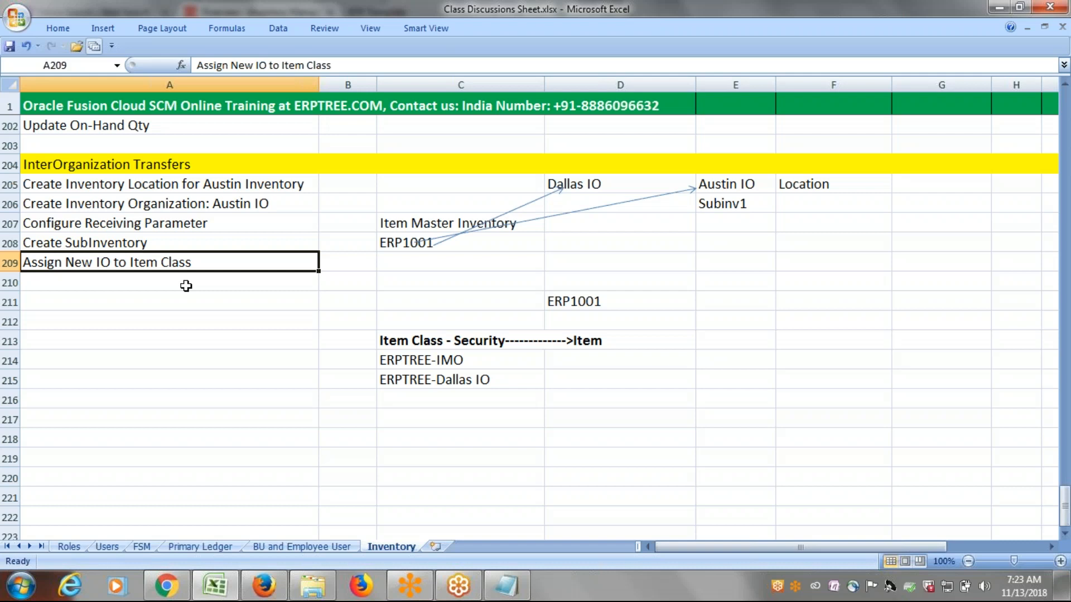
{"action": "left_click", "coordinate": [186, 286]}
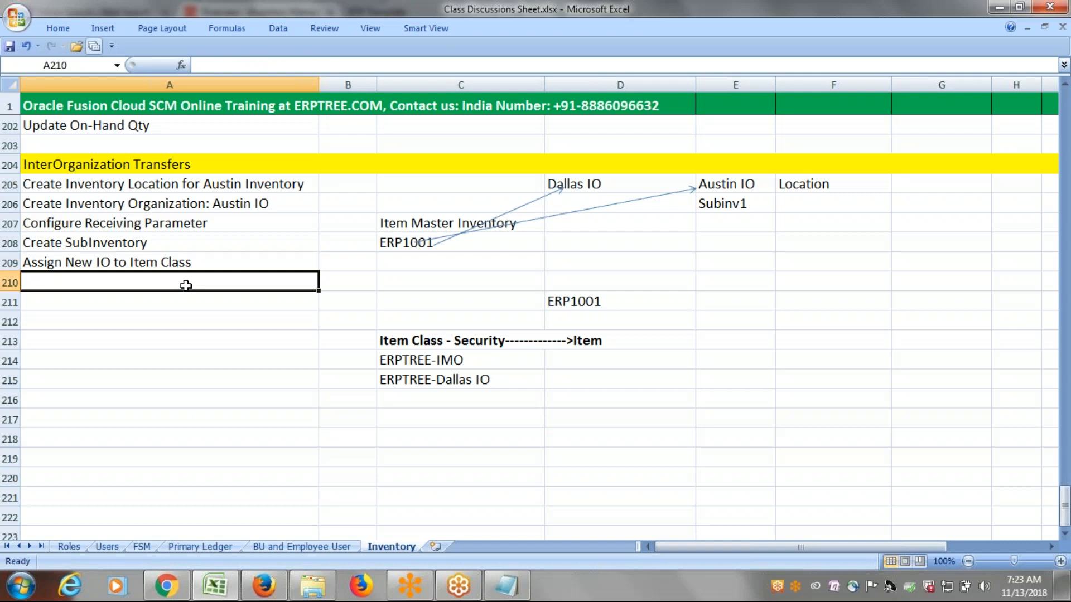
{"action": "type", "text": "A"}
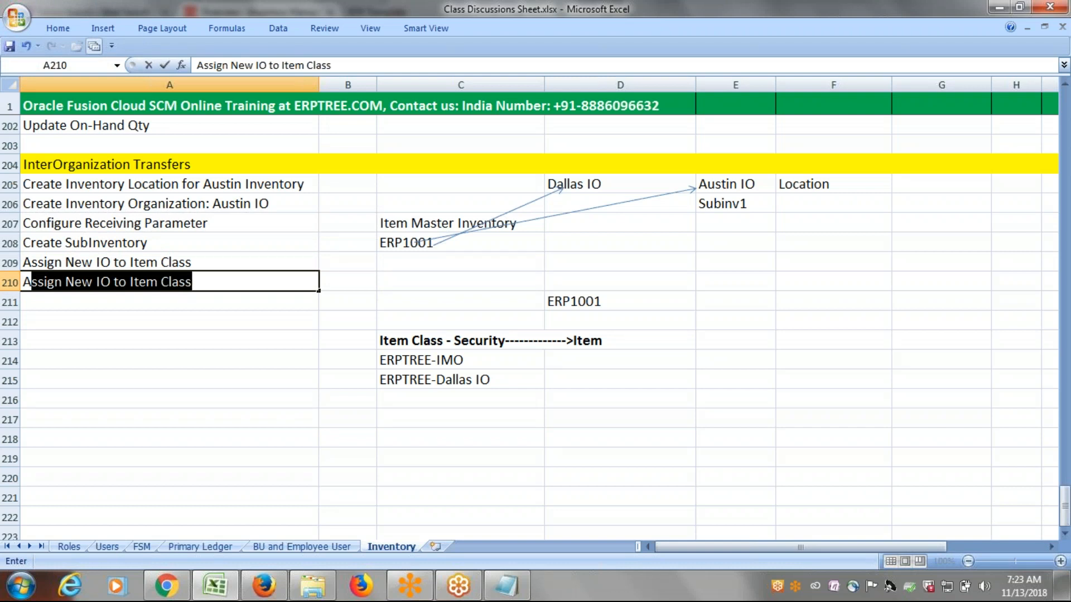
{"action": "type", "text": "ssign I"}
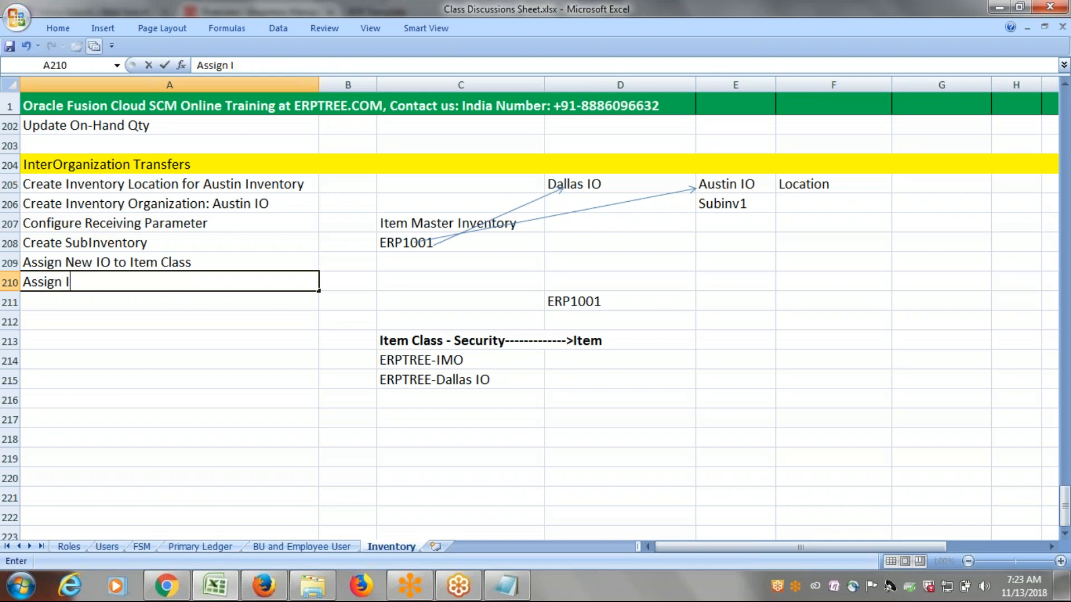
{"action": "type", "text": "tem to New IO"}
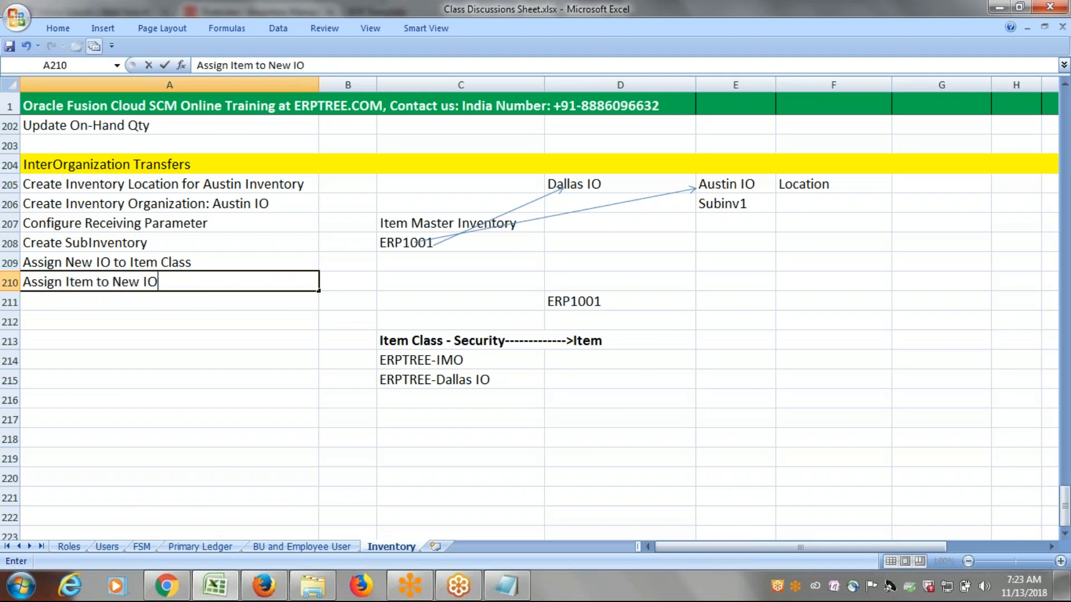
{"action": "type", "text": " (Austin IO)"}
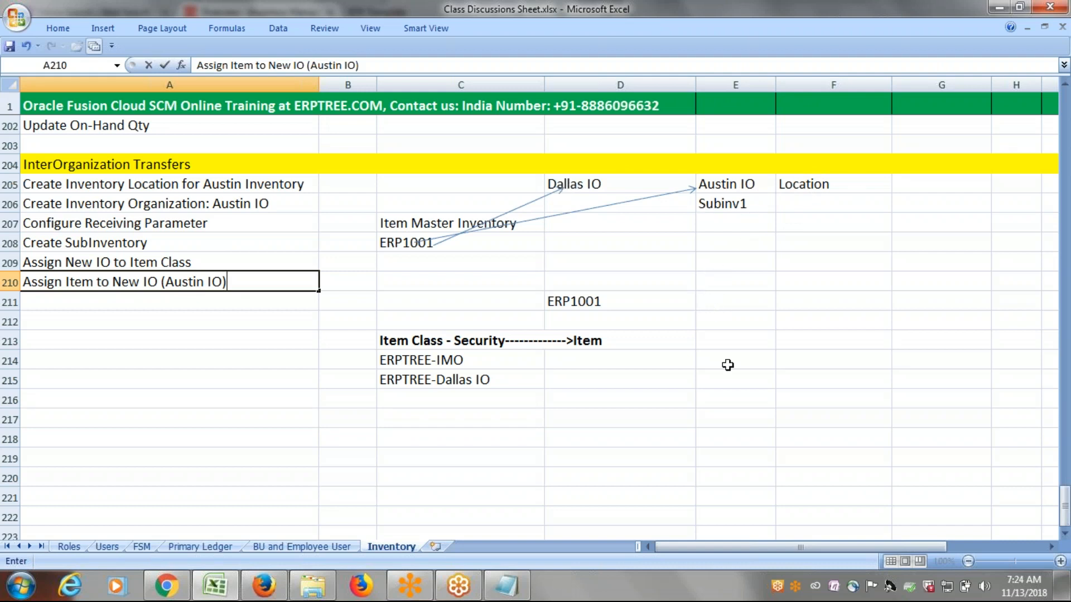
{"action": "left_click", "coordinate": [779, 363]}
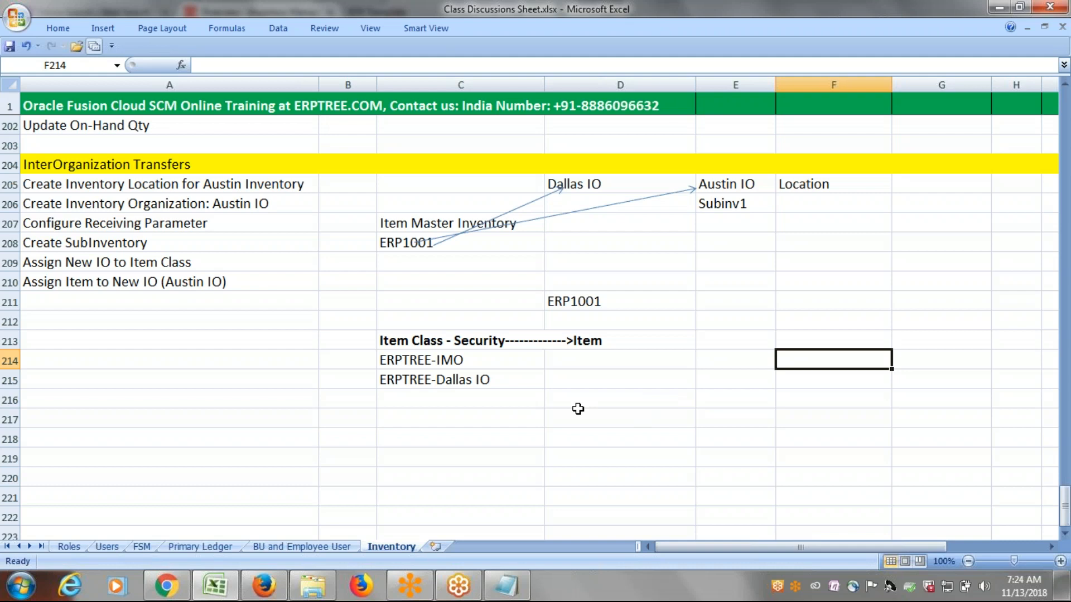
{"action": "left_click", "coordinate": [578, 184]}
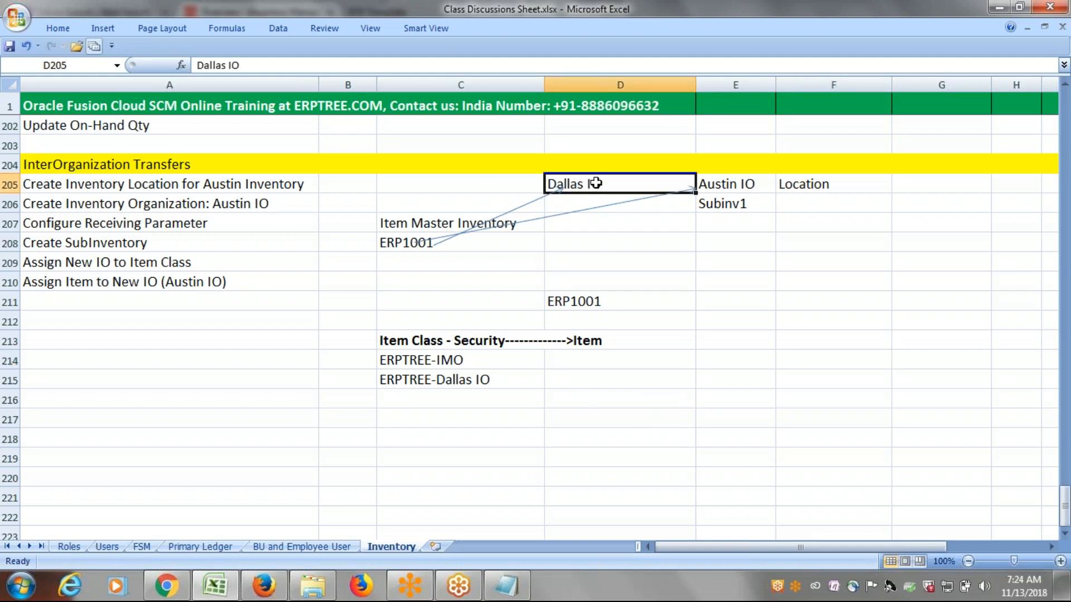
{"action": "left_click", "coordinate": [726, 189]}
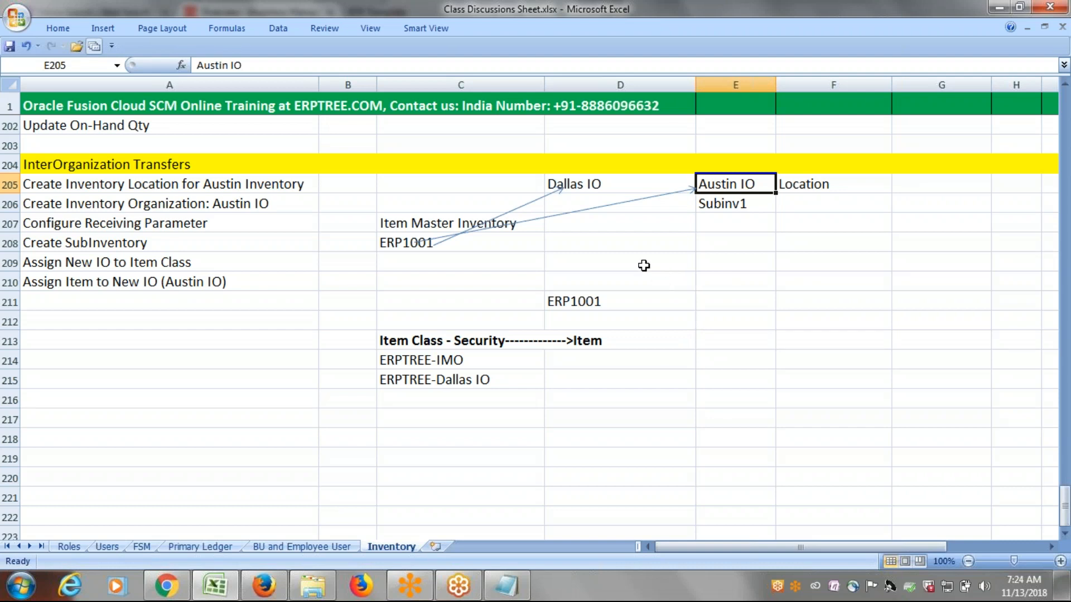
{"action": "left_click", "coordinate": [159, 304]}
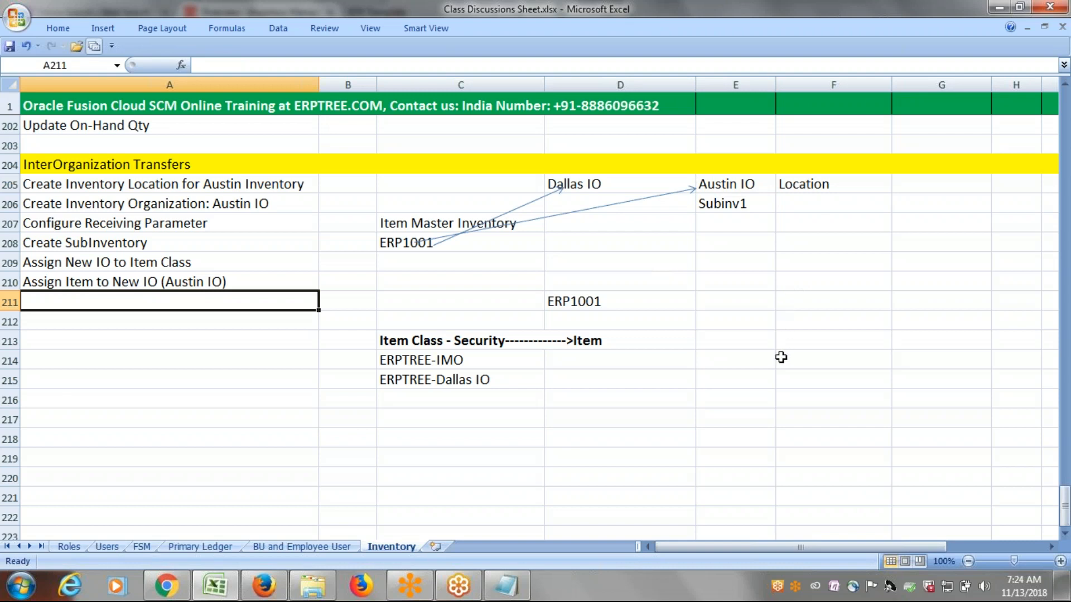
{"action": "left_click", "coordinate": [781, 358]}
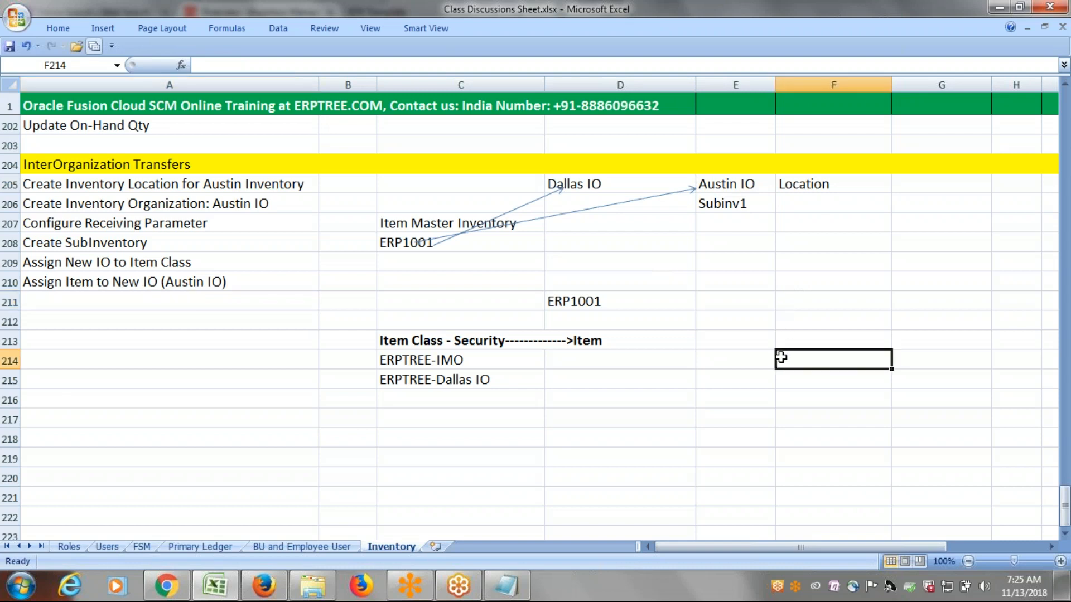
{"action": "left_click", "coordinate": [576, 186]}
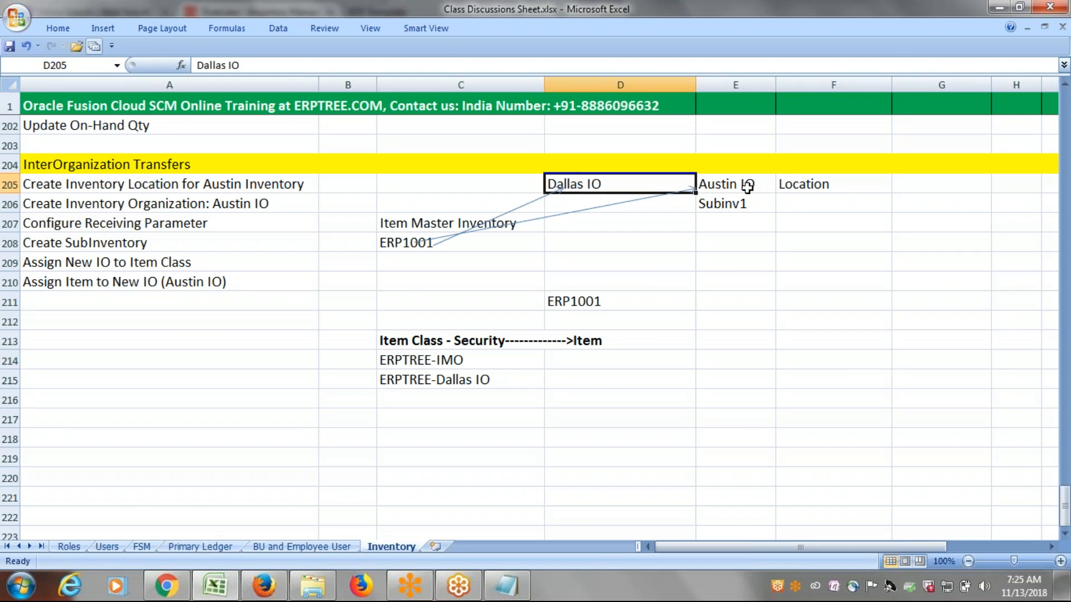
{"action": "left_click", "coordinate": [747, 186]}
{"action": "left_click", "coordinate": [601, 190]}
Enter Setup InterOrganization Parameters in cell A211 below the item assignment step.
{"action": "left_click", "coordinate": [171, 300]}
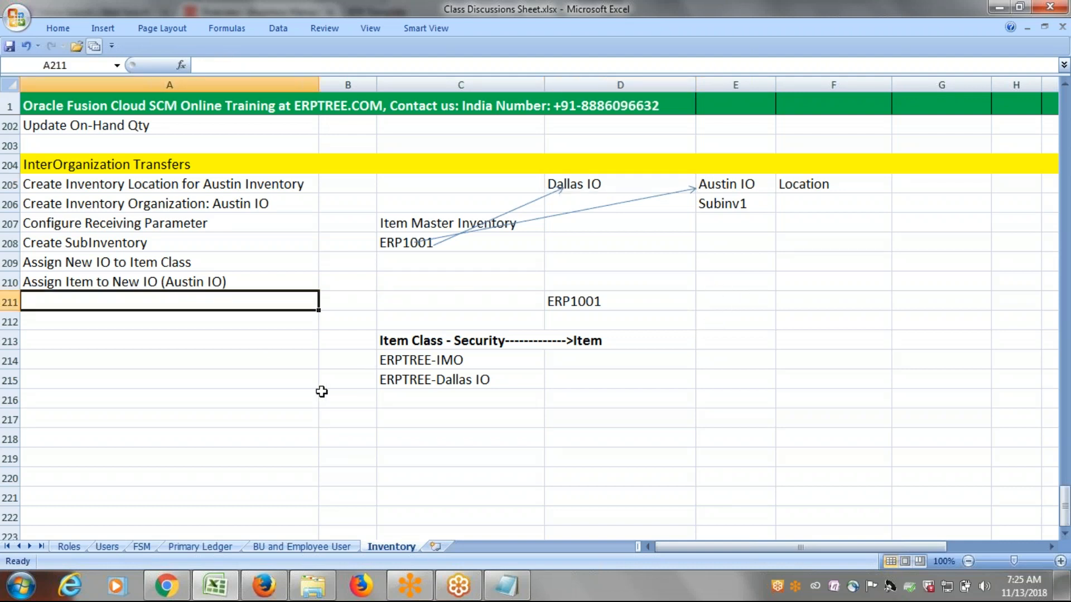
{"action": "type", "text": "S"}
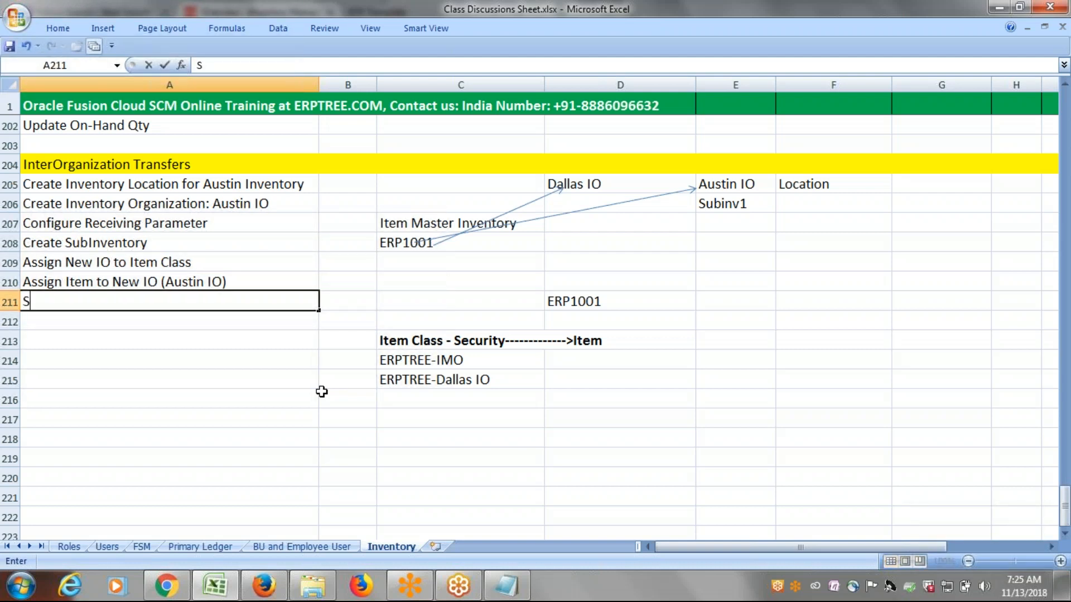
{"action": "type", "text": "etup InterO"}
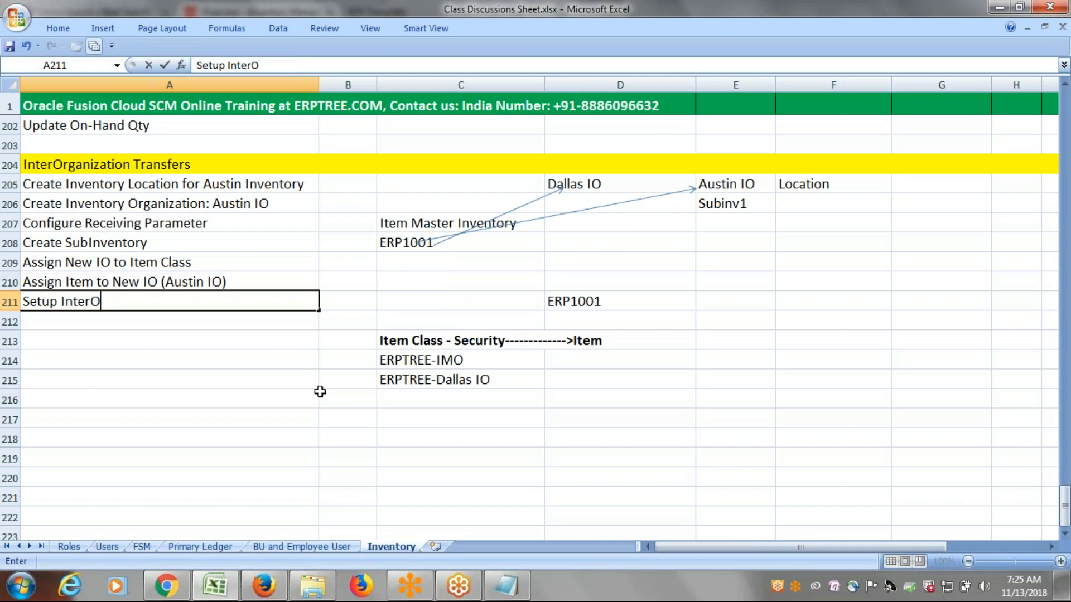
{"action": "type", "text": "rganizaton"}
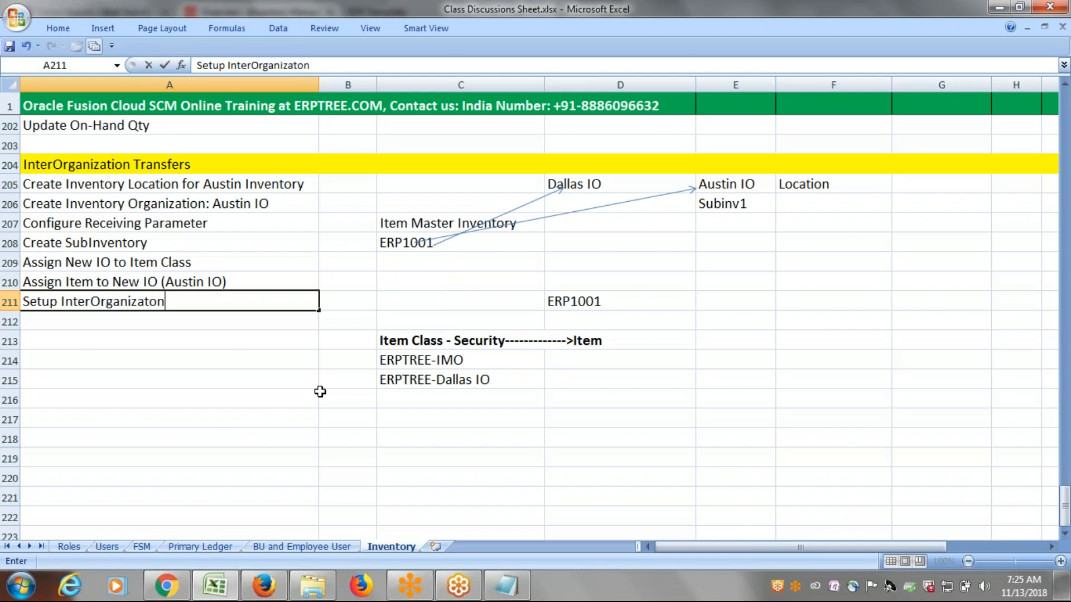
{"action": "key", "text": "BackSpace"}
{"action": "key", "text": "BackSpace"}
{"action": "type", "text": "ion Parameters"}
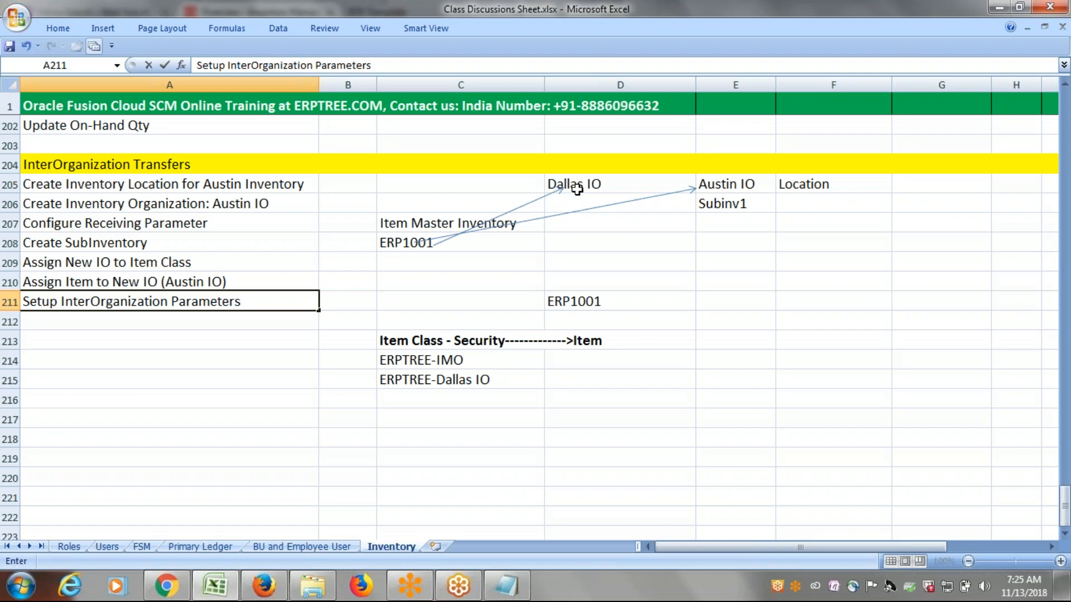
{"action": "left_click", "coordinate": [594, 187]}
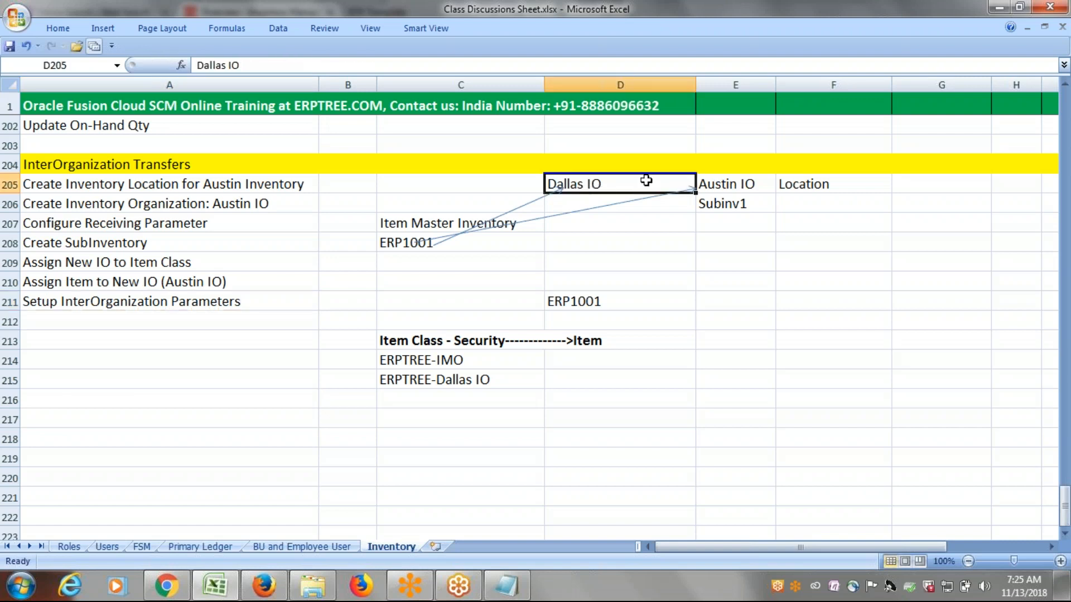
{"action": "left_click_drag", "start_coordinate": [625, 184], "coordinate": [720, 183]}
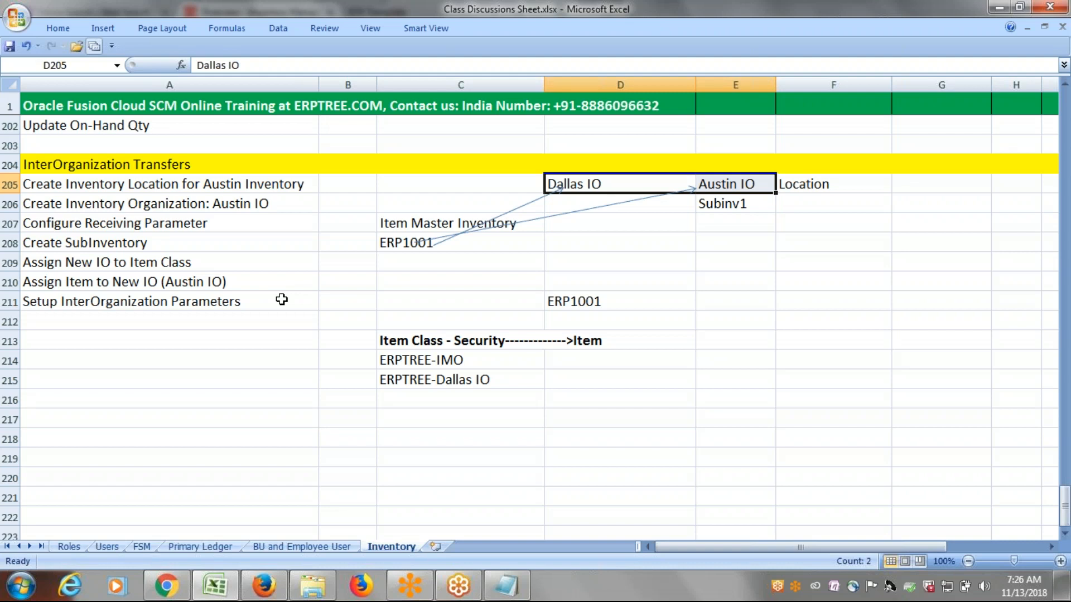
{"action": "left_click", "coordinate": [281, 299]}
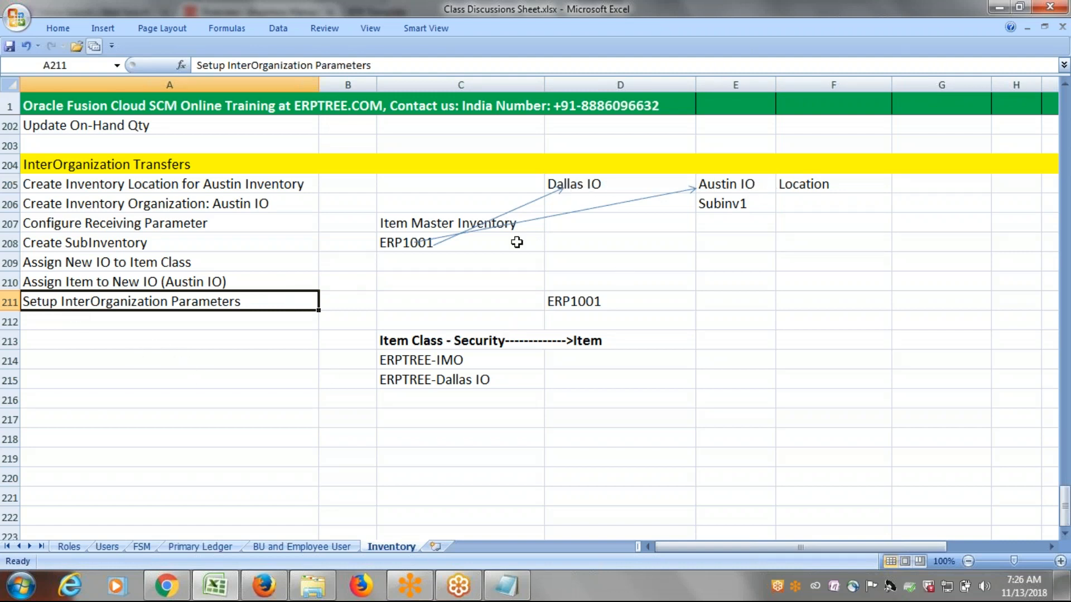
{"action": "left_click", "coordinate": [574, 185]}
{"action": "left_click", "coordinate": [714, 185]}
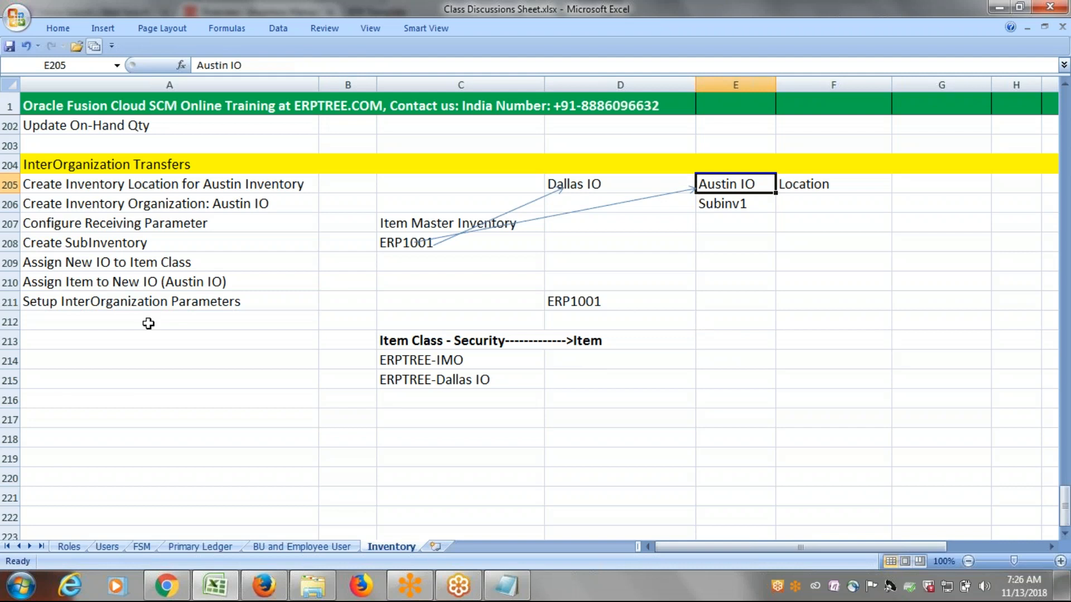
{"action": "left_click", "coordinate": [106, 321]}
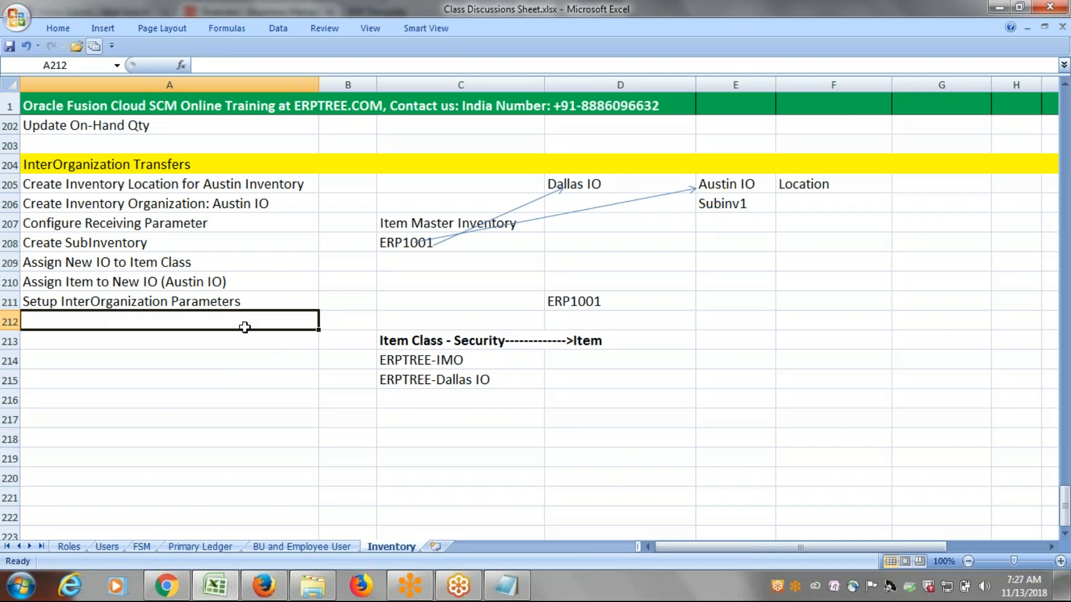
{"action": "left_click", "coordinate": [585, 184]}
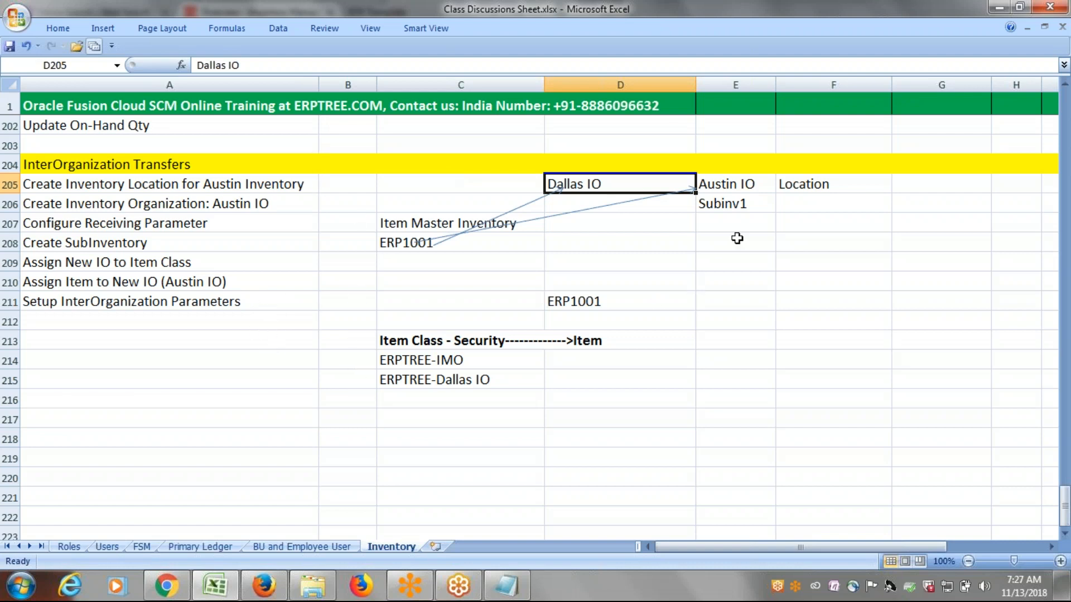
{"action": "left_click", "coordinate": [731, 184]}
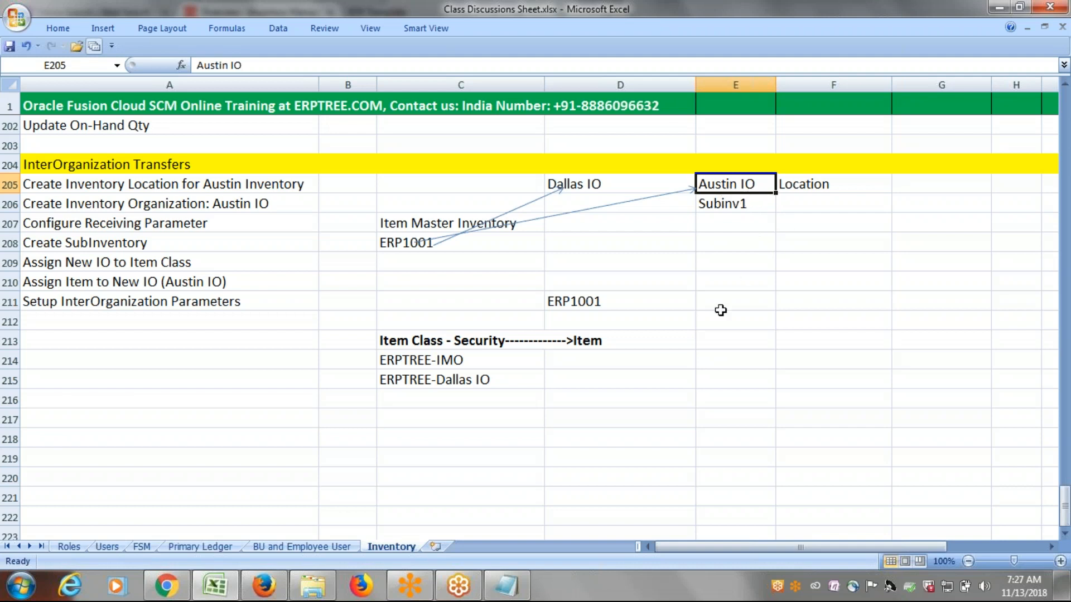
{"action": "left_click", "coordinate": [138, 304]}
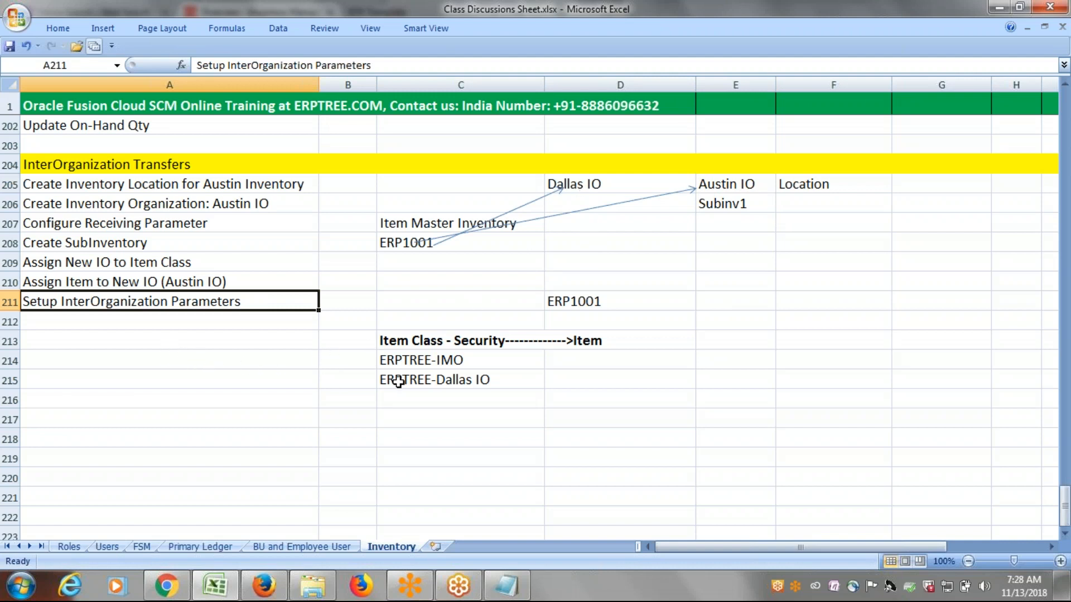
Review the Dallas IO and Austin IO cells alongside the Setup InterOrganization Parameters step in A211.
{"action": "left_click", "coordinate": [575, 184]}
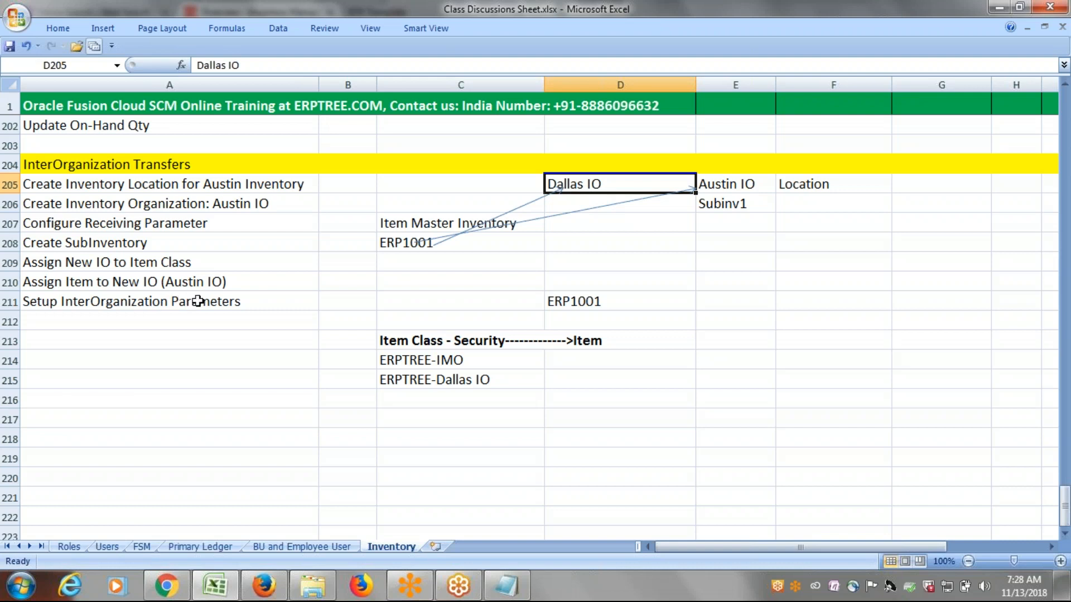
{"action": "left_click", "coordinate": [723, 187]}
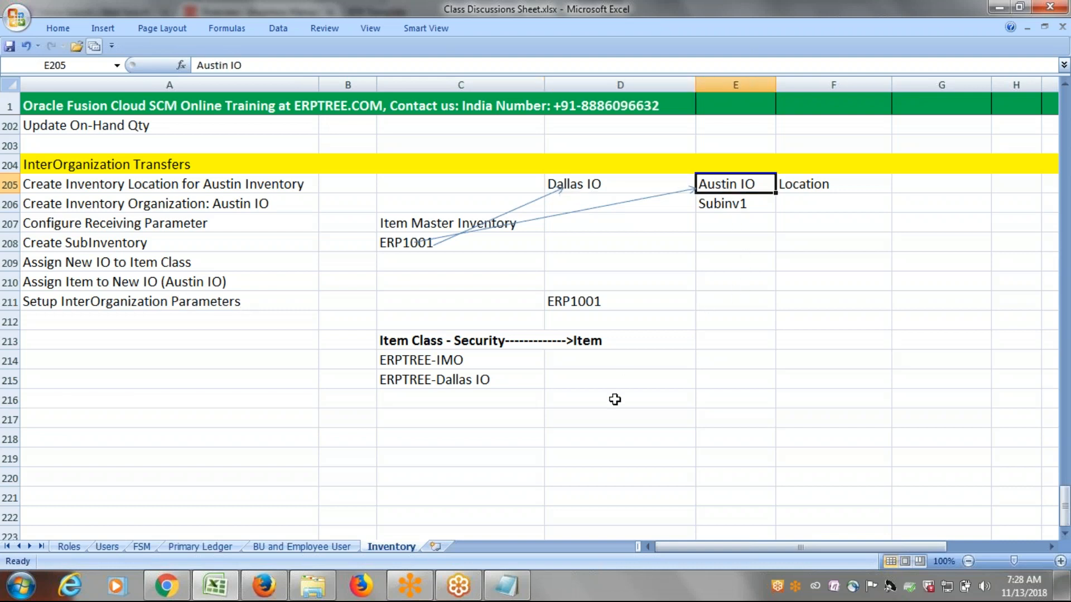
{"action": "left_click", "coordinate": [135, 302]}
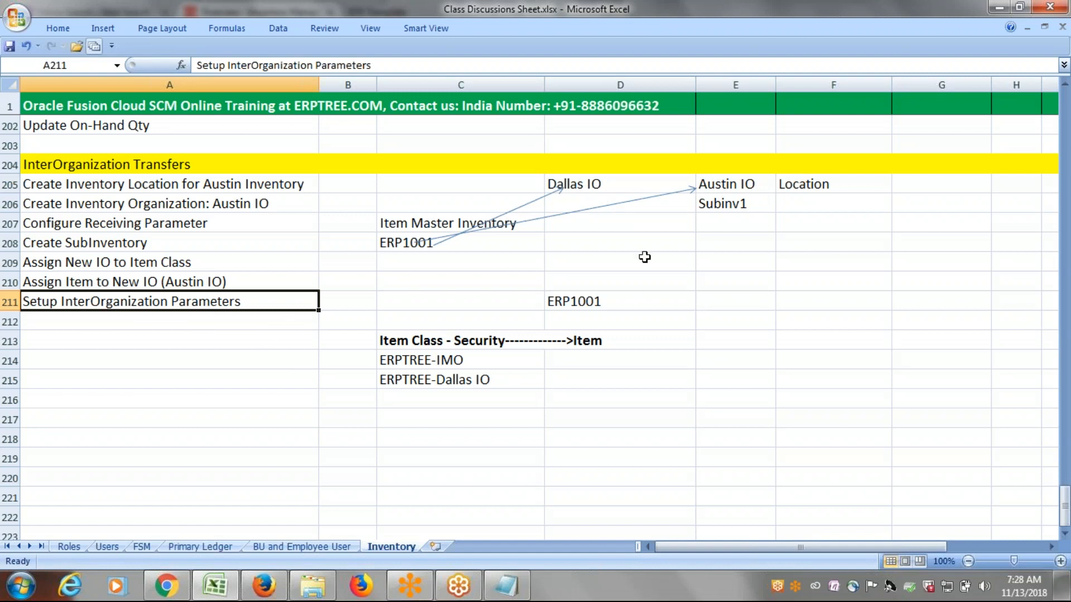
{"action": "left_click", "coordinate": [599, 183]}
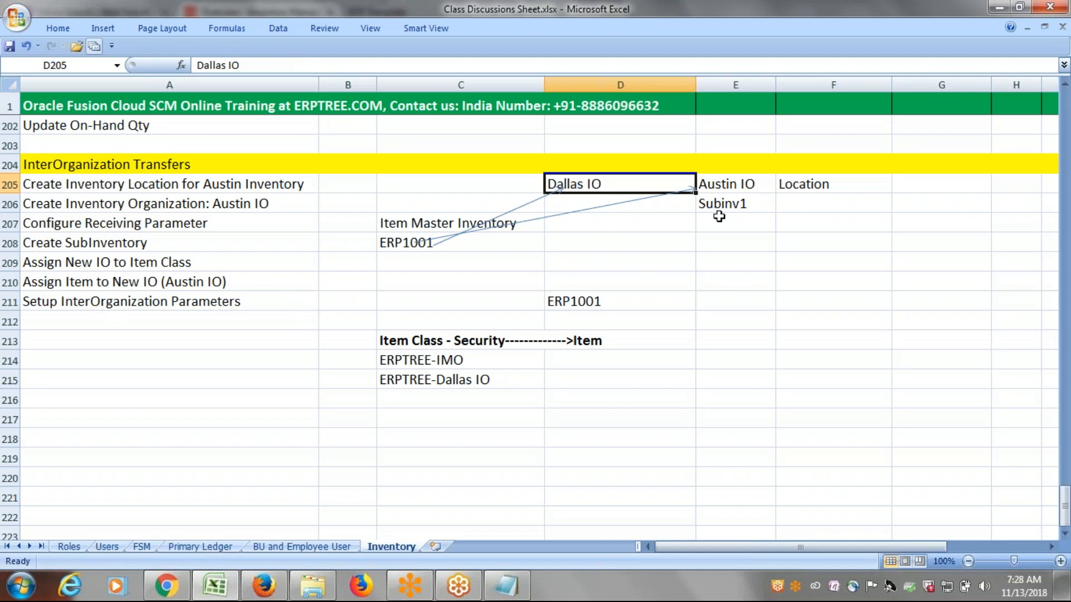
{"action": "left_click", "coordinate": [737, 183]}
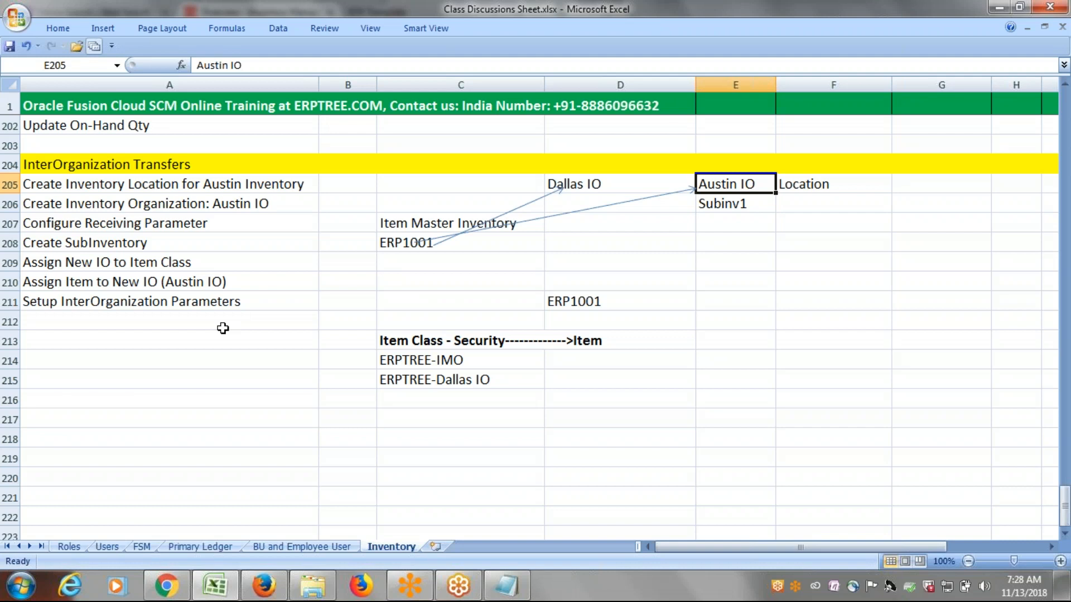
{"action": "left_click", "coordinate": [575, 186]}
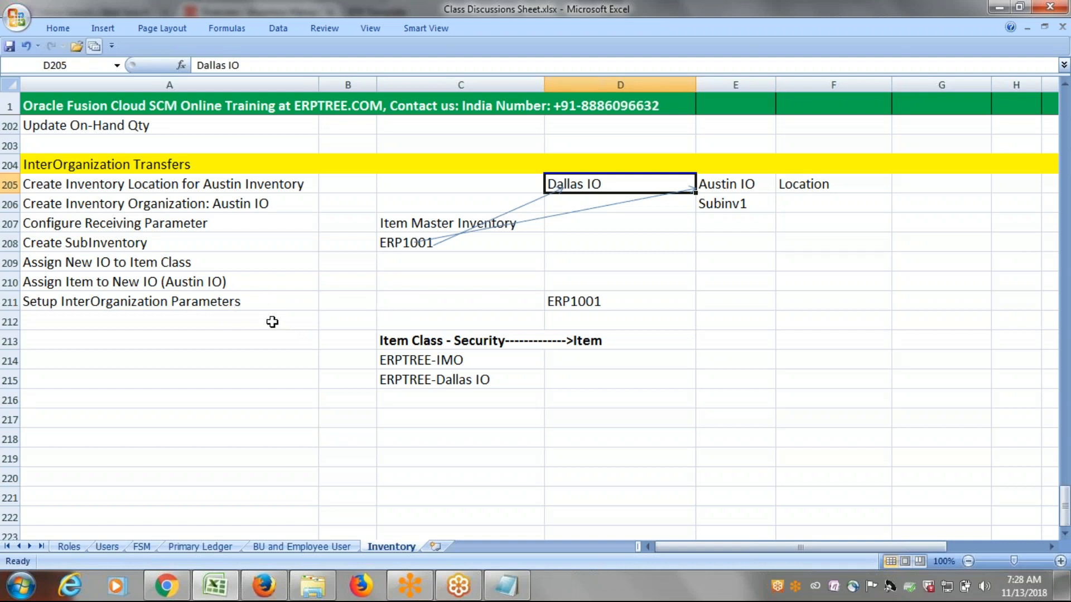
{"action": "left_click", "coordinate": [733, 182]}
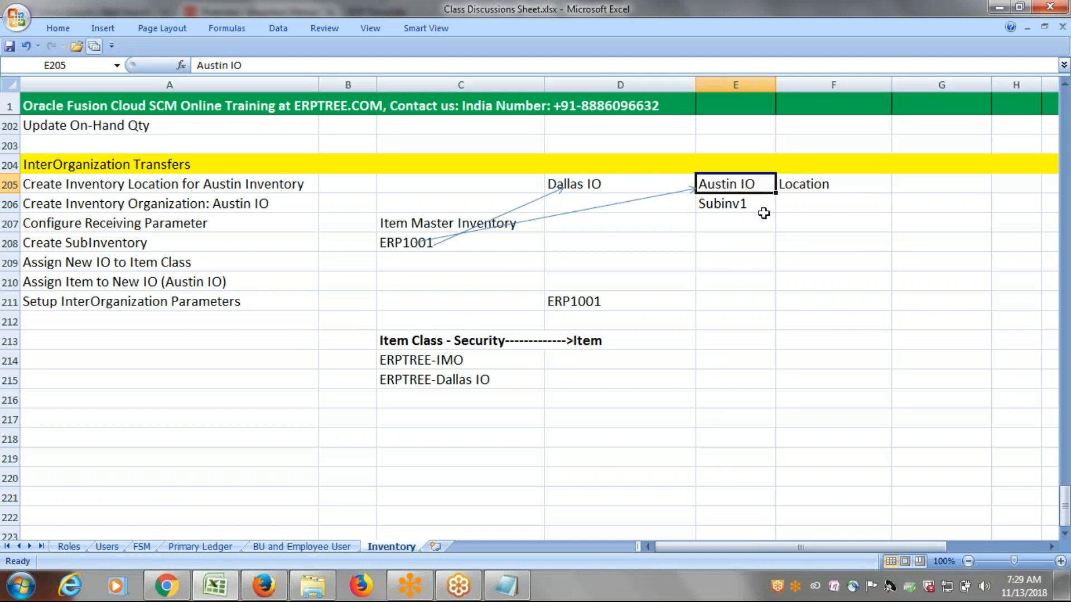
{"action": "left_click", "coordinate": [162, 301]}
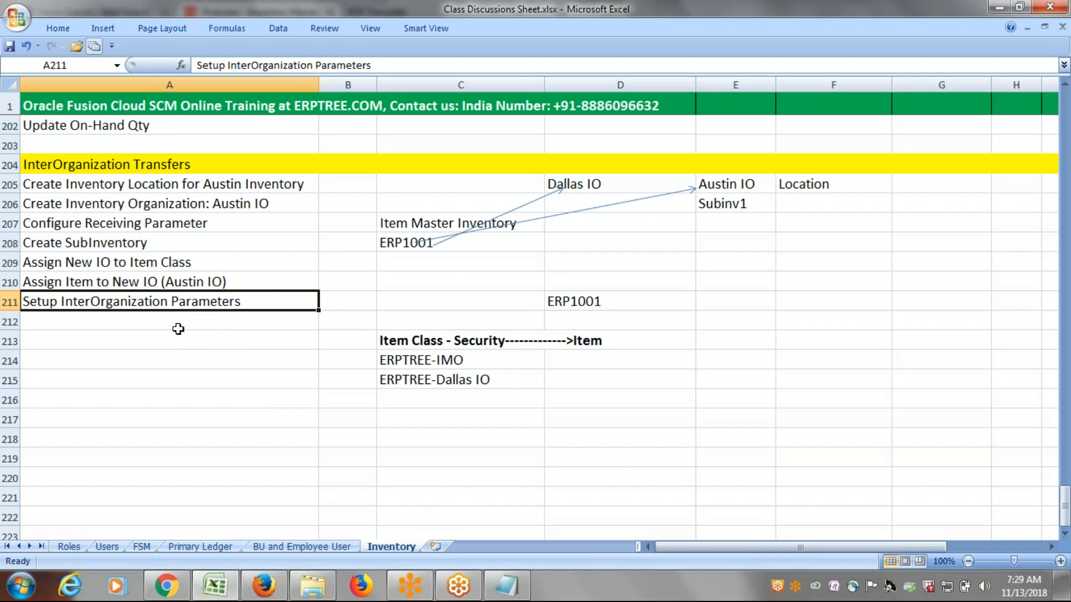
Enter Provide Data Access for User (to Austin IO) in cell A212 and save the workbook.
{"action": "left_click", "coordinate": [151, 323]}
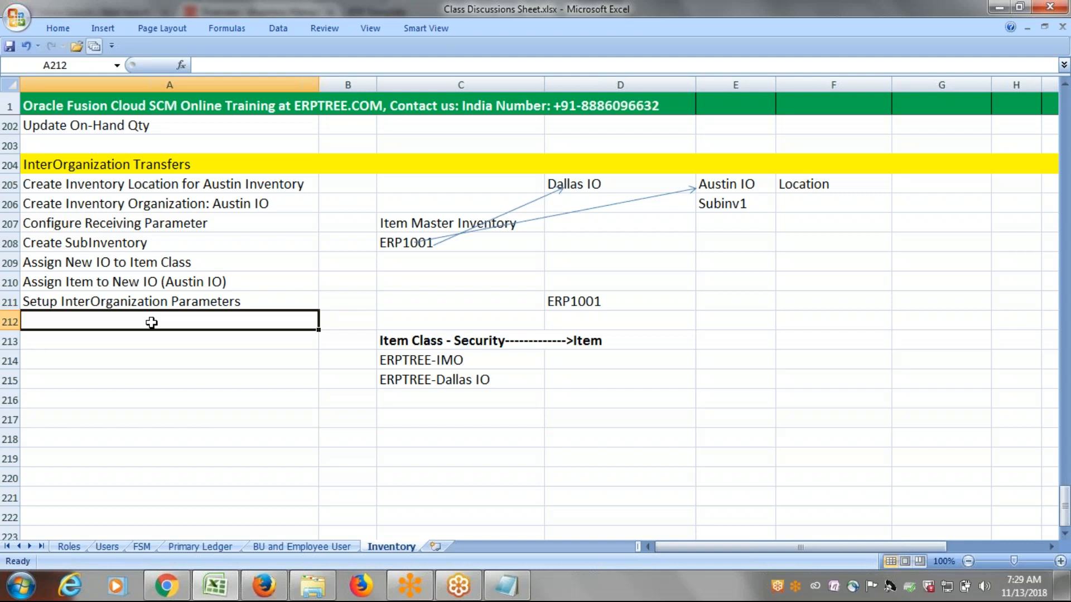
{"action": "type", "text": "Provide"}
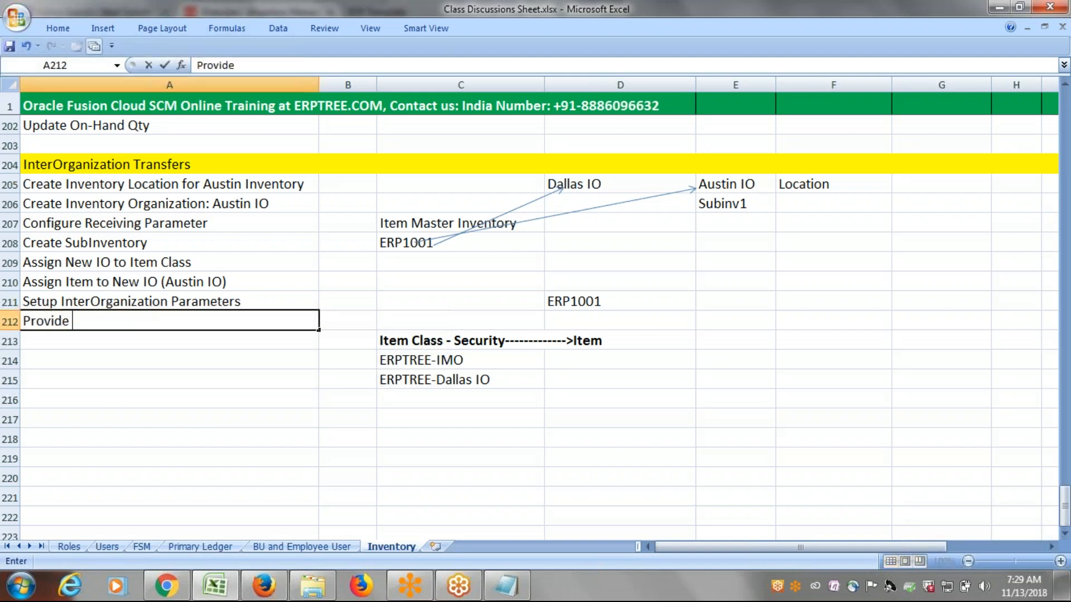
{"action": "type", "text": " Data Access fo"}
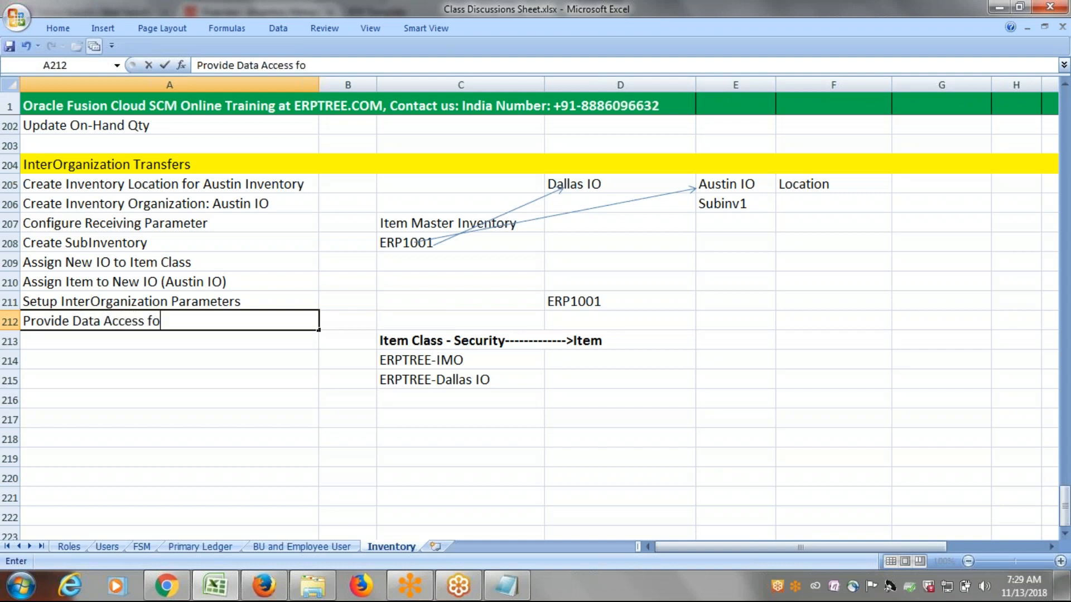
{"action": "type", "text": "r User (to Au"}
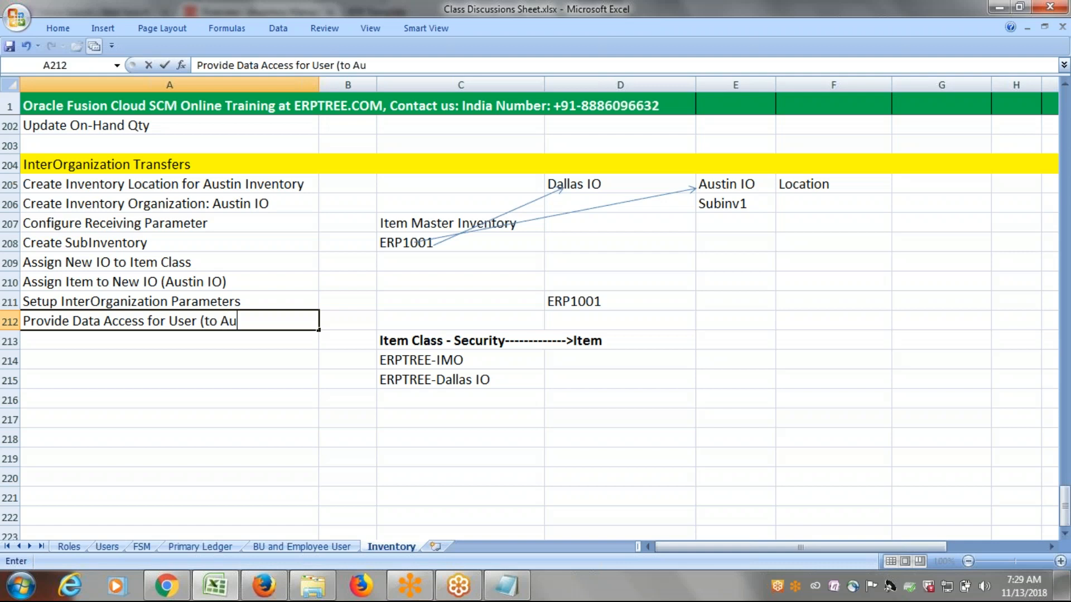
{"action": "type", "text": "stin IO)"}
{"action": "key", "text": "ctrl+s"}
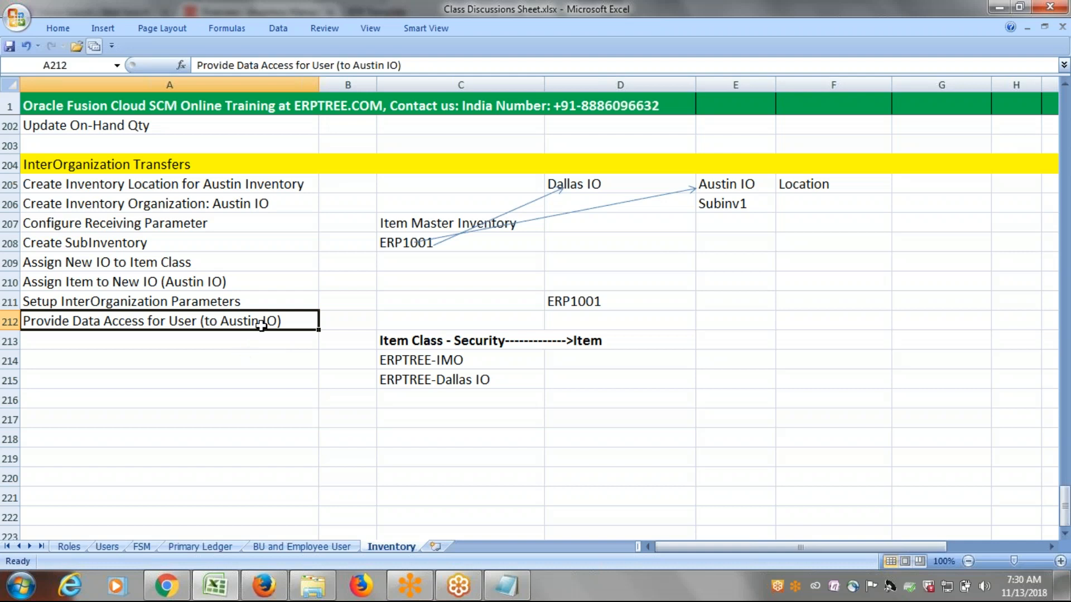
{"action": "left_click", "coordinate": [329, 327]}
{"action": "left_click", "coordinate": [274, 321]}
{"action": "left_click", "coordinate": [127, 373]}
{"action": "left_click", "coordinate": [132, 356]}
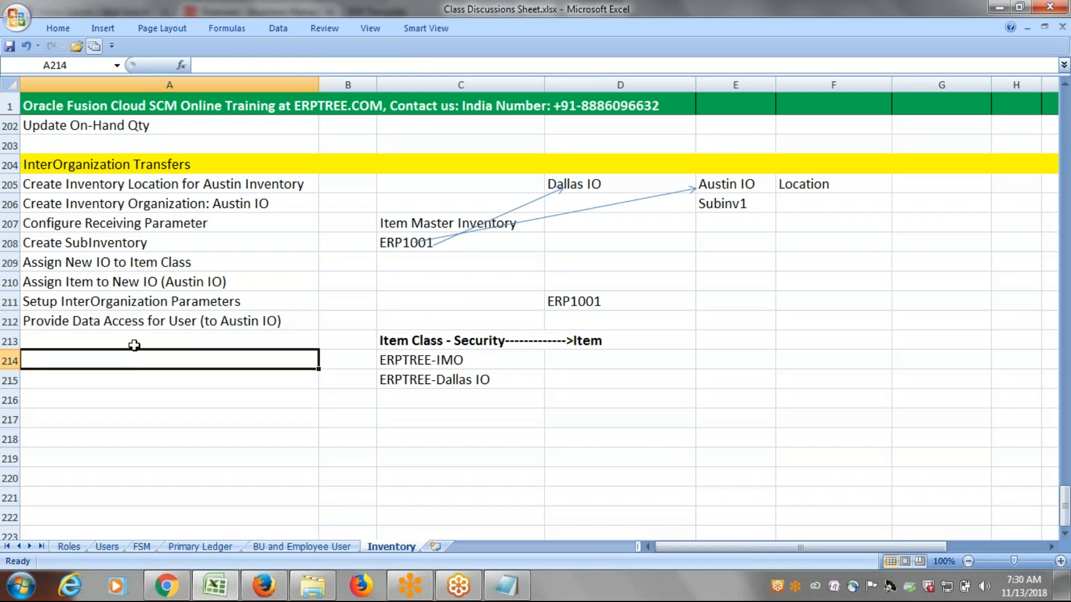
{"action": "left_click_drag", "start_coordinate": [205, 181], "coordinate": [231, 321]}
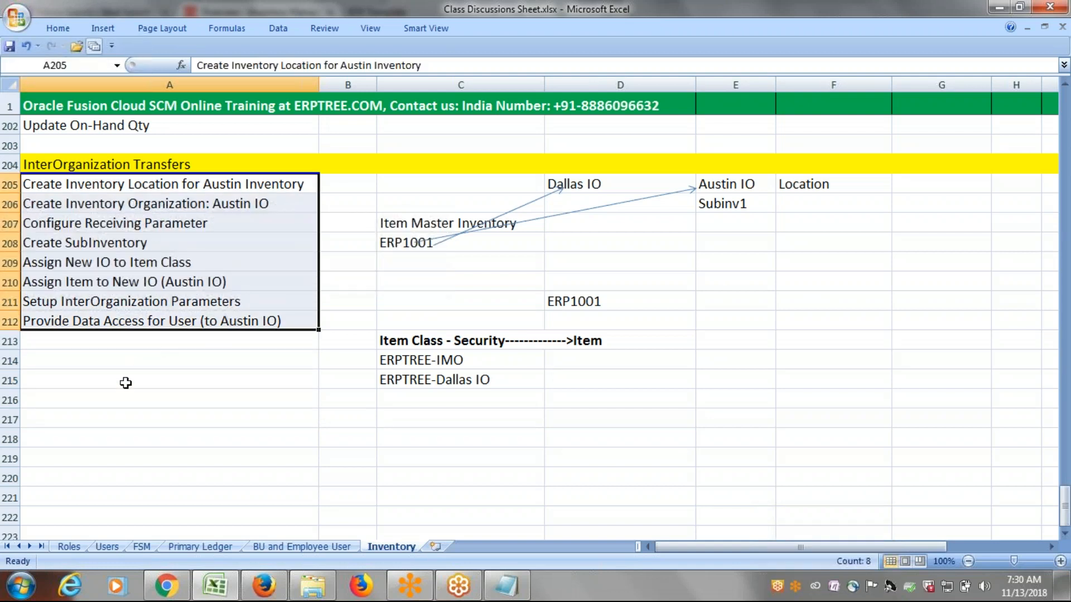
Enter Check On-Hand Availability in Dallas IO in cell A214, leaving row 213 of the step list blank.
{"action": "left_click", "coordinate": [117, 362]}
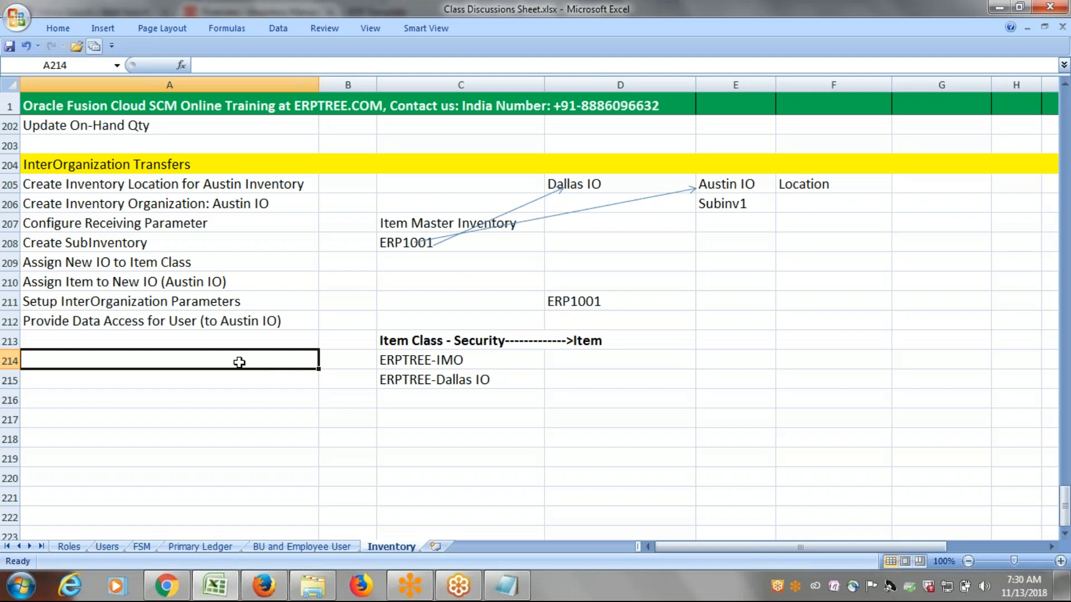
{"action": "type", "text": "Check"}
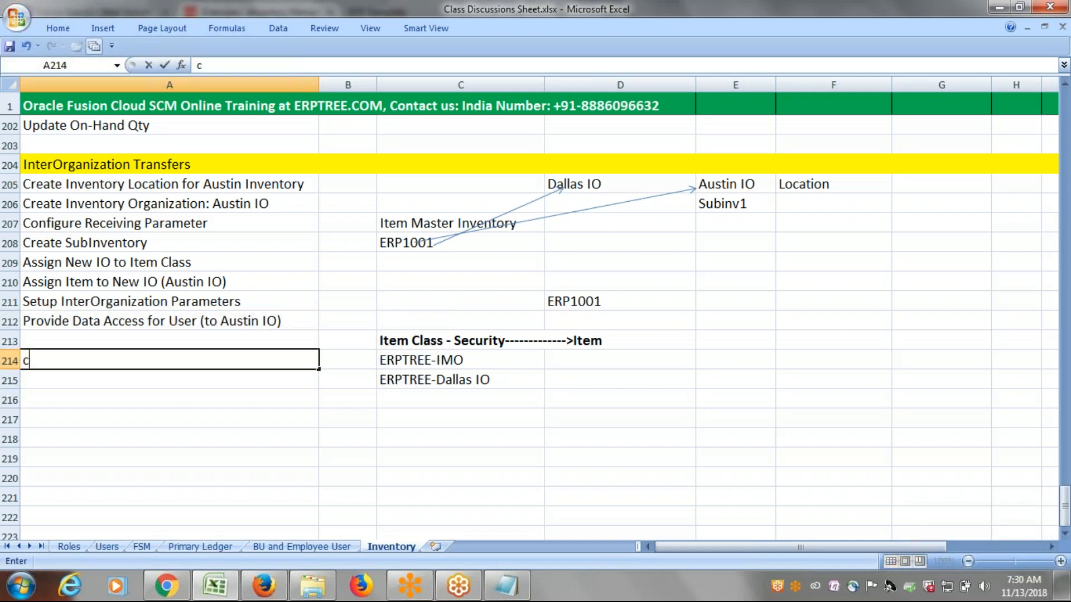
{"action": "type", "text": " O"}
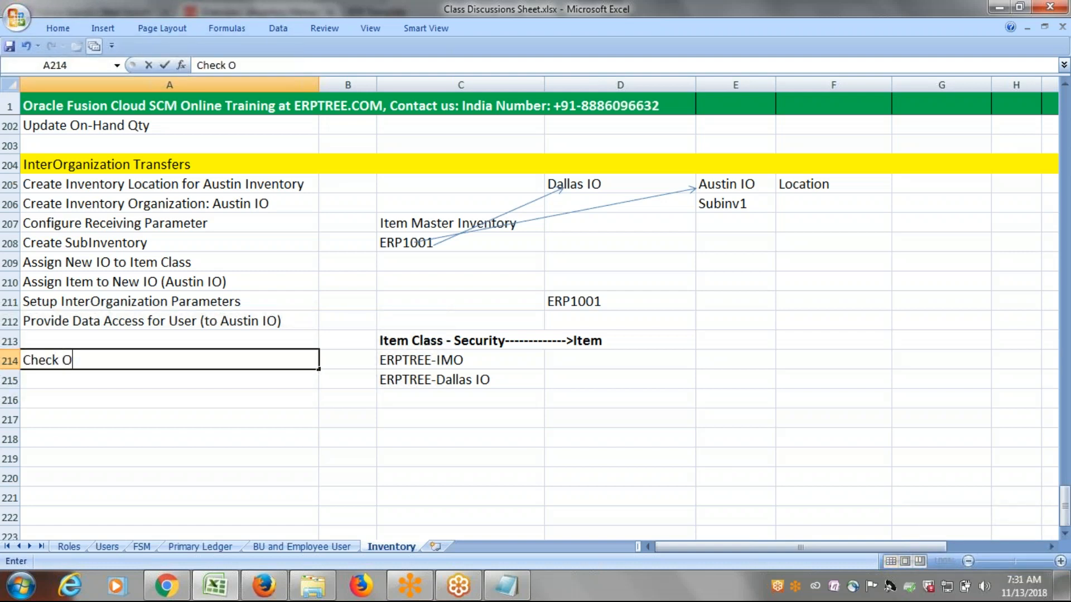
{"action": "type", "text": "n-Hand A"}
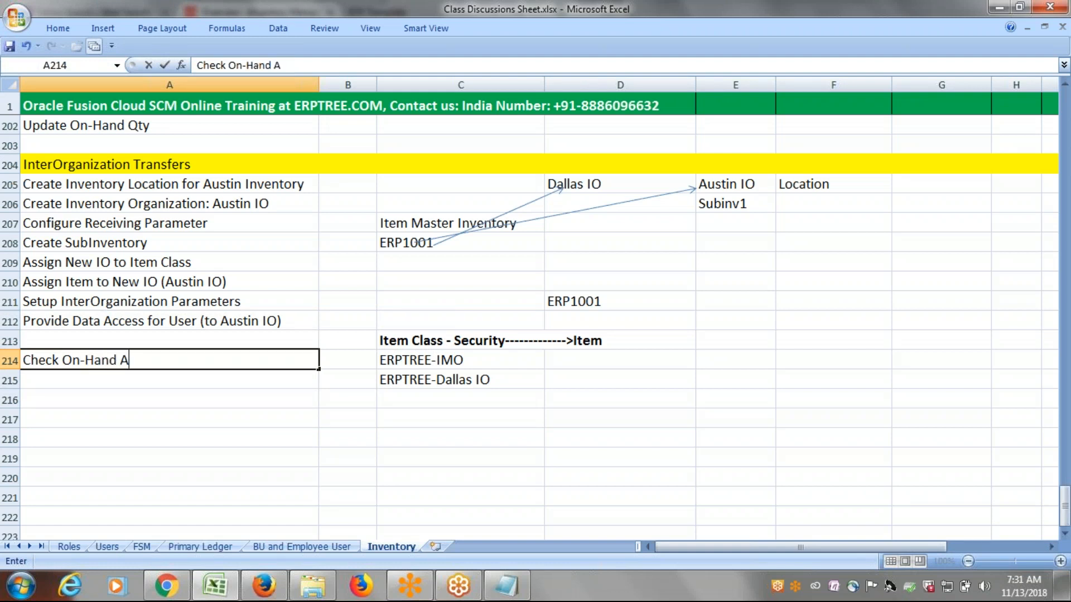
{"action": "type", "text": "vailabil"}
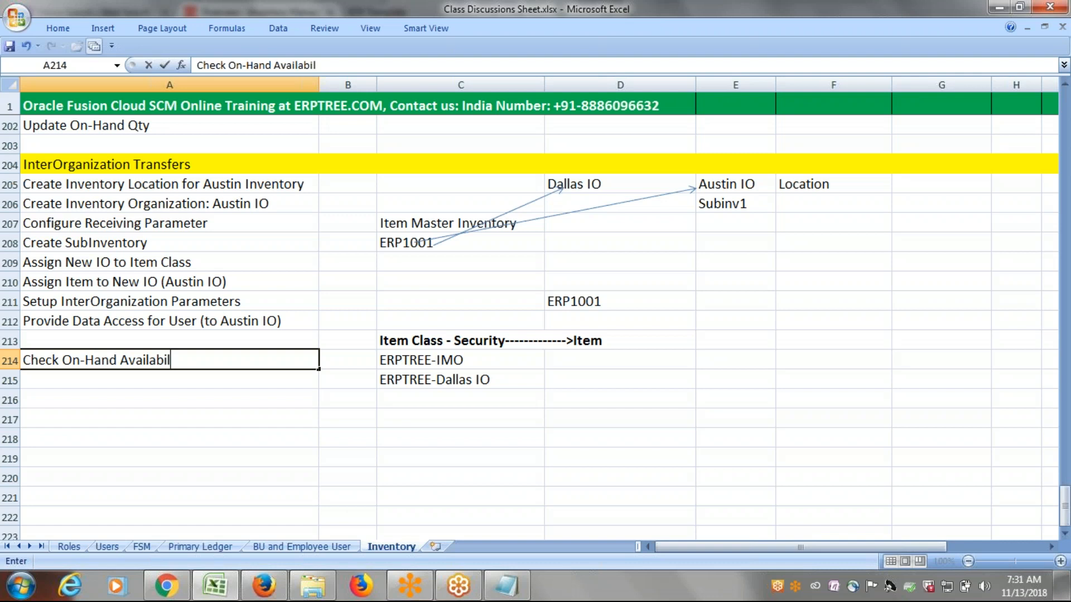
{"action": "type", "text": "ity in Dal"}
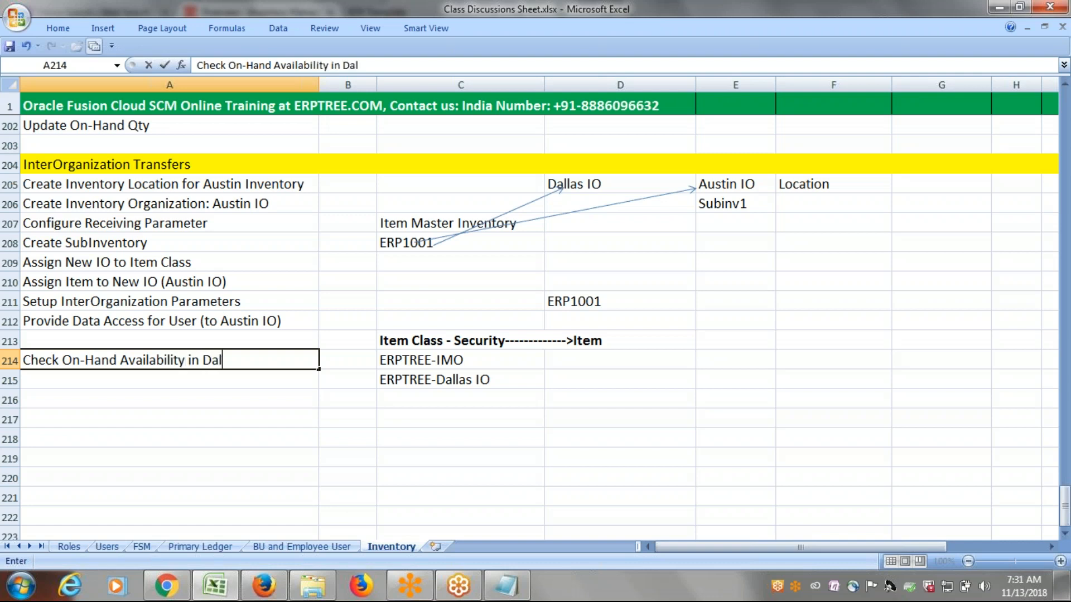
{"action": "type", "text": "las IO"}
Enter Create InterOrganization Transfer in cell A215 below the Dallas IO availability check.
{"action": "left_click", "coordinate": [192, 377]}
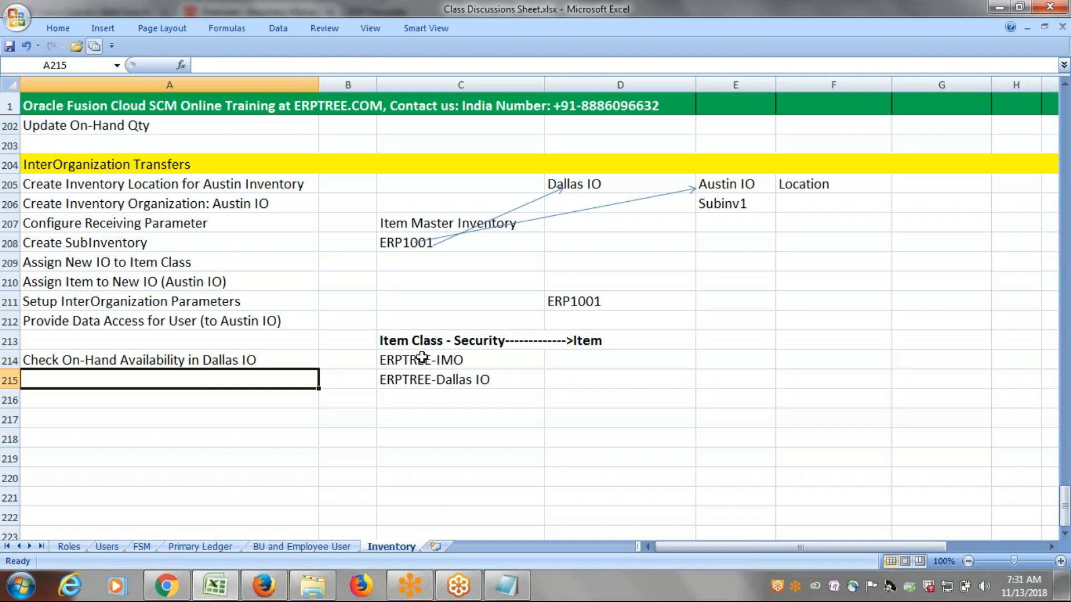
{"action": "type", "text": "cREATE"}
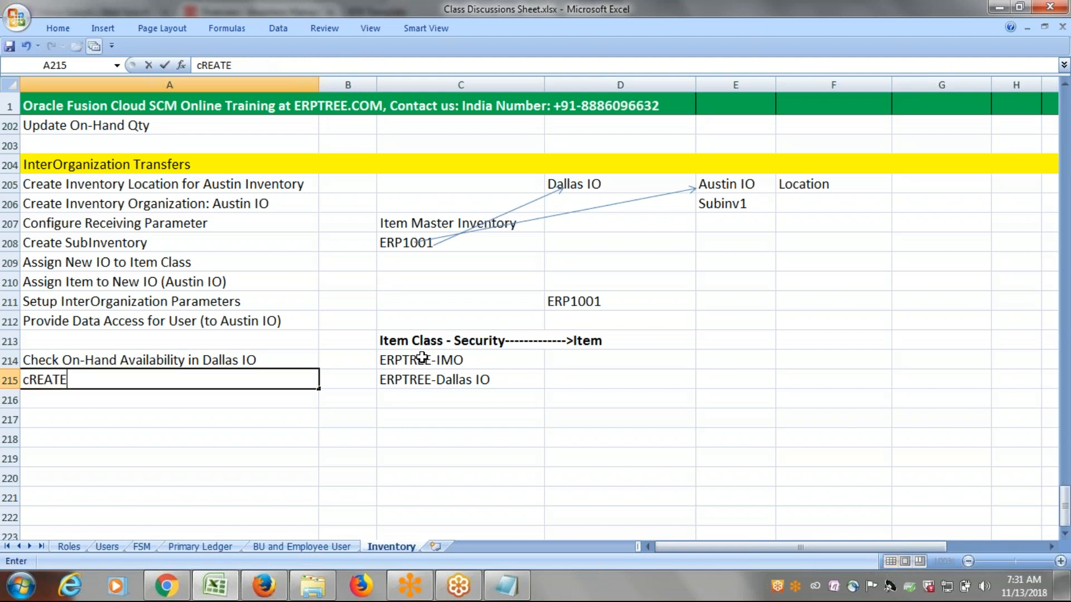
{"action": "type", "text": " Inventor"}
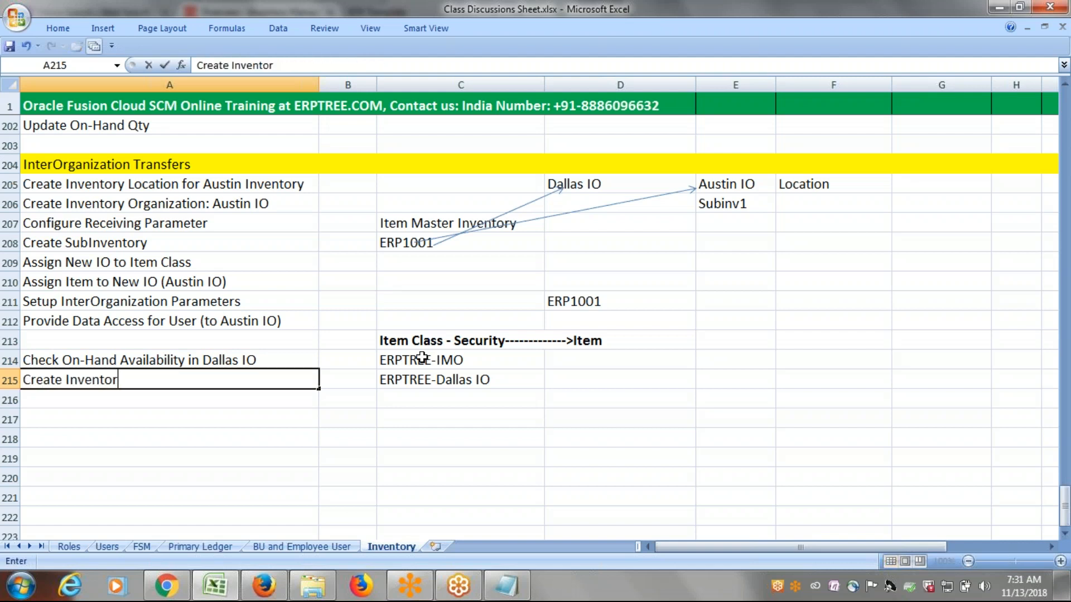
{"action": "key", "text": "BackSpace"}
{"action": "key", "text": "BackSpace"}
{"action": "key", "text": "BackSpace"}
{"action": "key", "text": "BackSpace"}
{"action": "key", "text": "BackSpace"}
{"action": "key", "text": "BackSpace"}
{"action": "type", "text": "terOrga"}
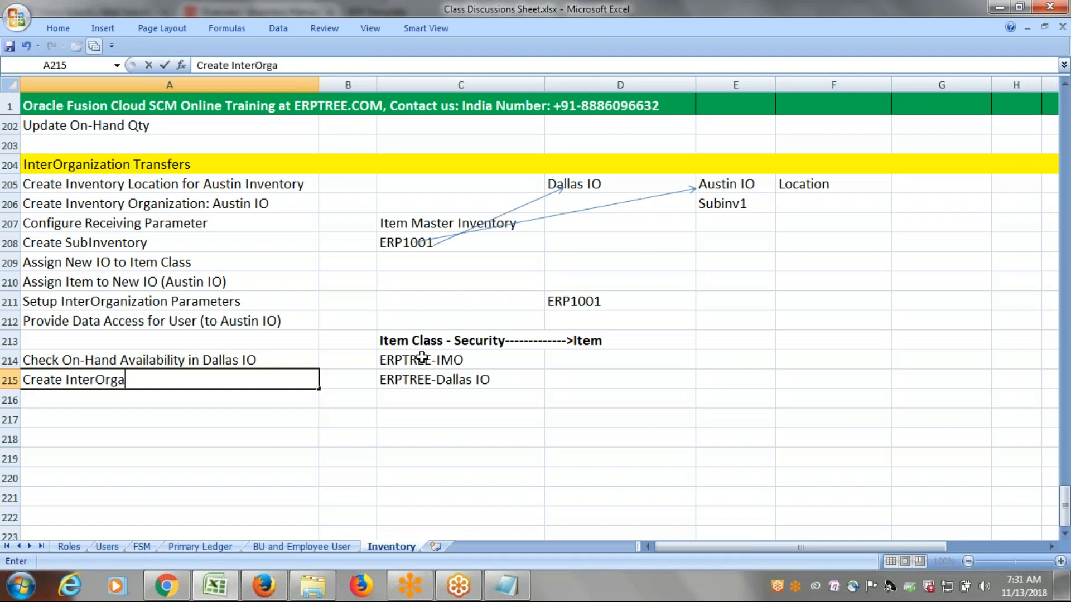
{"action": "type", "text": "nization T"}
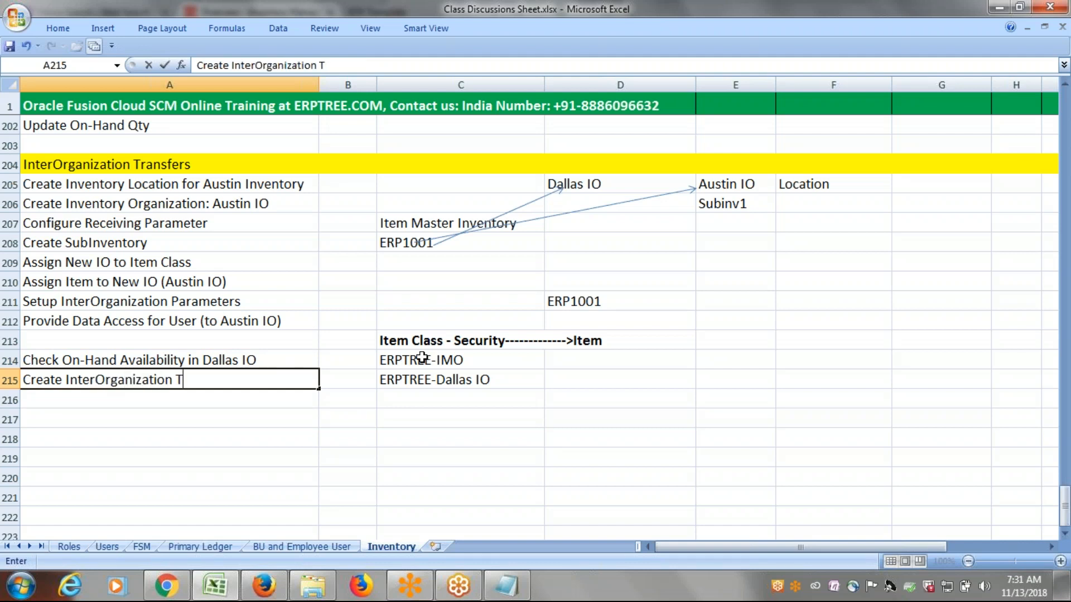
{"action": "type", "text": "ransfer"}
{"action": "key", "text": "ctrl+Return"}
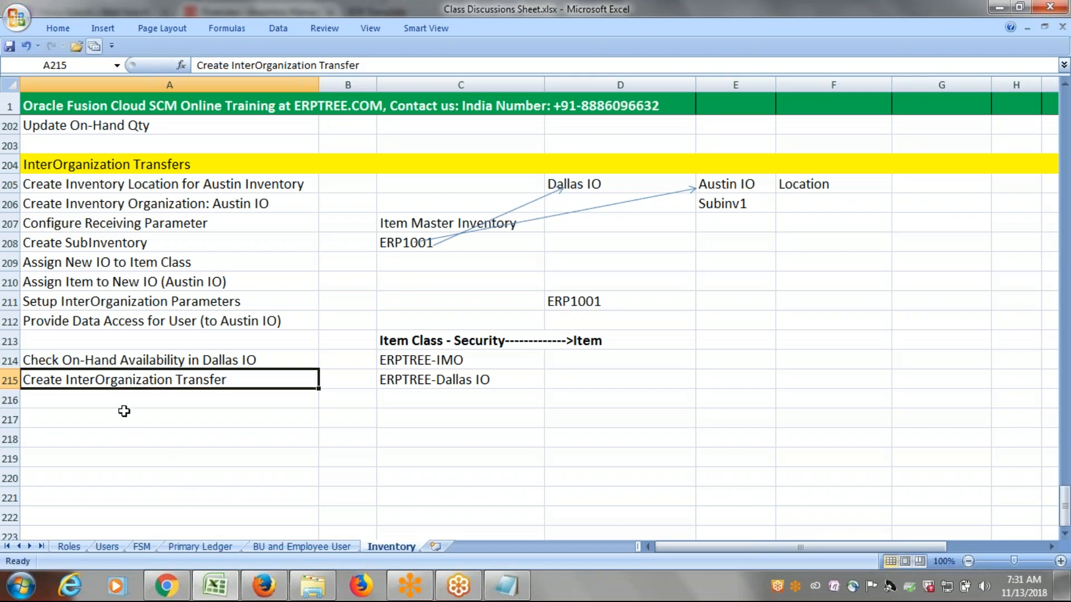
Copy the Dallas IO on-hand availability check from A214 into A216 and save the workbook.
{"action": "left_click", "coordinate": [131, 402]}
{"action": "left_click", "coordinate": [161, 357]}
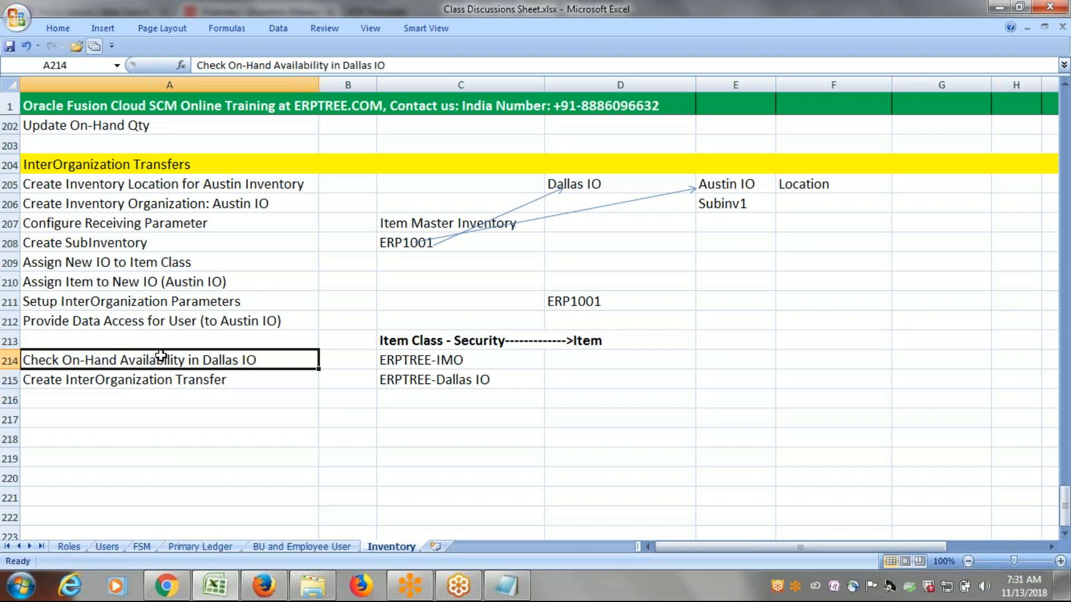
{"action": "key", "text": "ctrl+c"}
{"action": "left_click", "coordinate": [147, 402]}
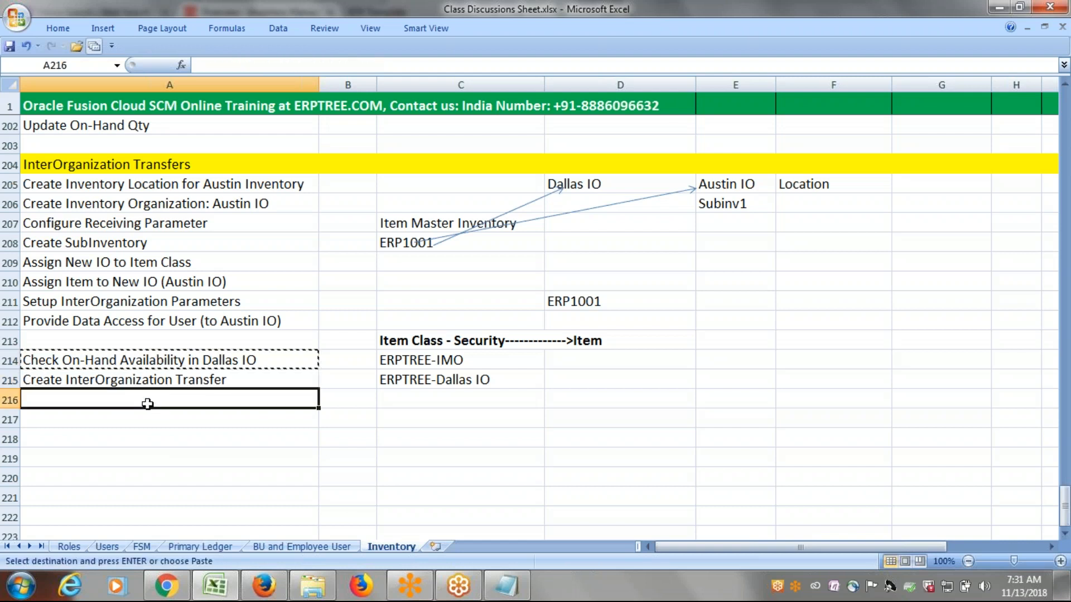
{"action": "key", "text": "ctrl+v"}
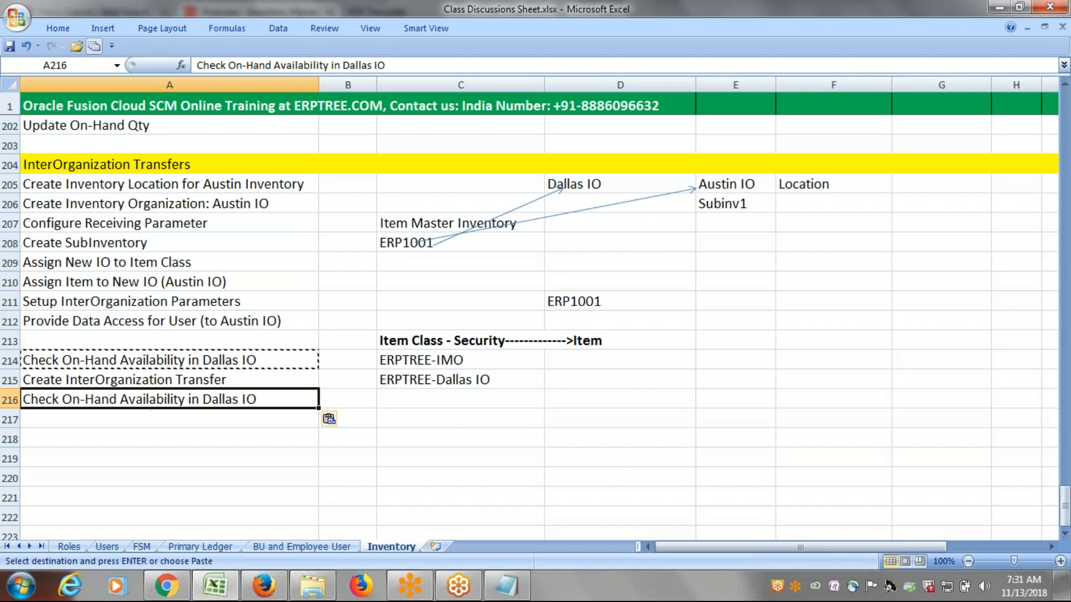
{"action": "key", "text": "ctrl+s"}
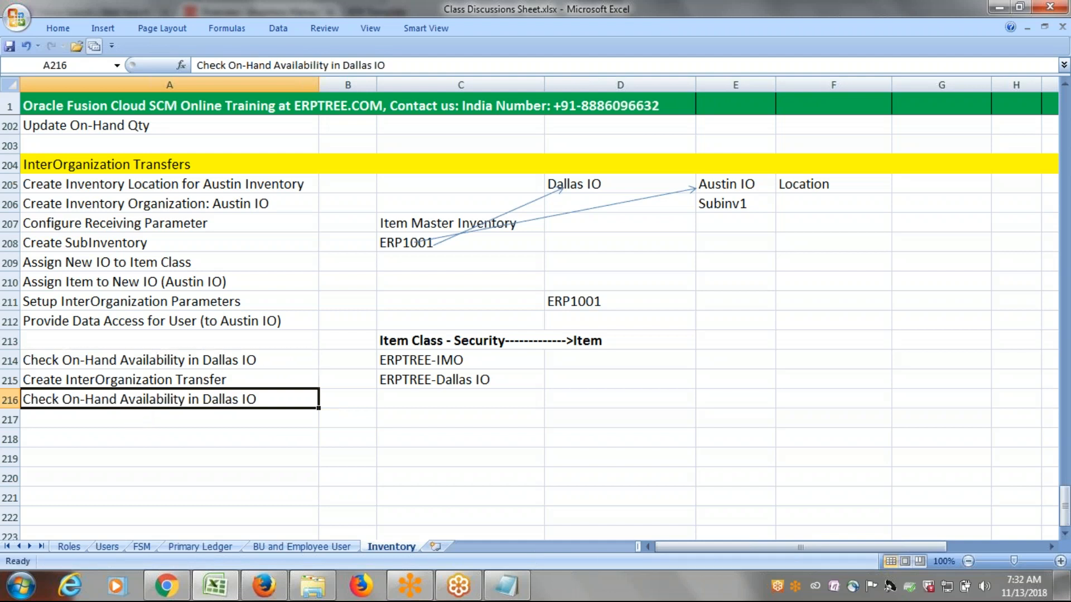
Copy the Dallas IO on-hand availability check from A216 into cell A217.
{"action": "left_click", "coordinate": [135, 419]}
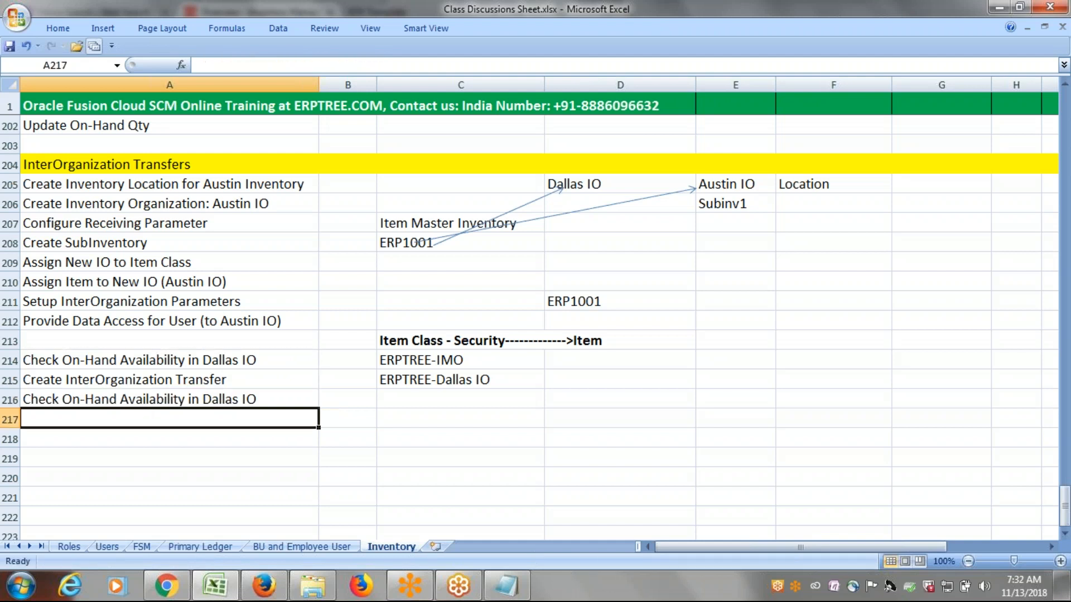
{"action": "left_click", "coordinate": [153, 400]}
{"action": "key", "text": "ctrl+c"}
{"action": "left_click", "coordinate": [163, 419]}
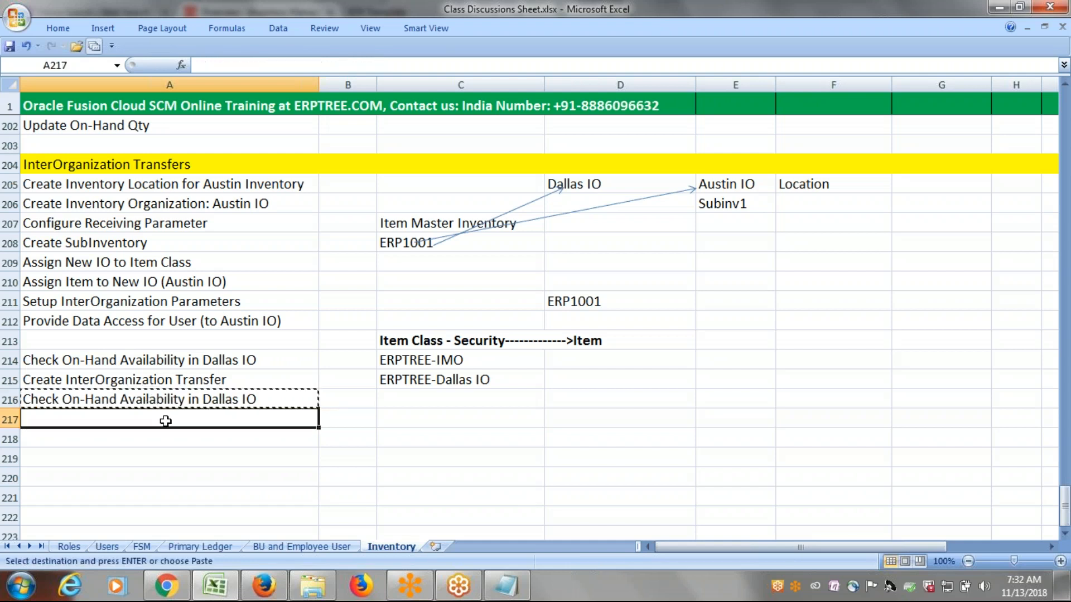
{"action": "key", "text": "ctrl+v"}
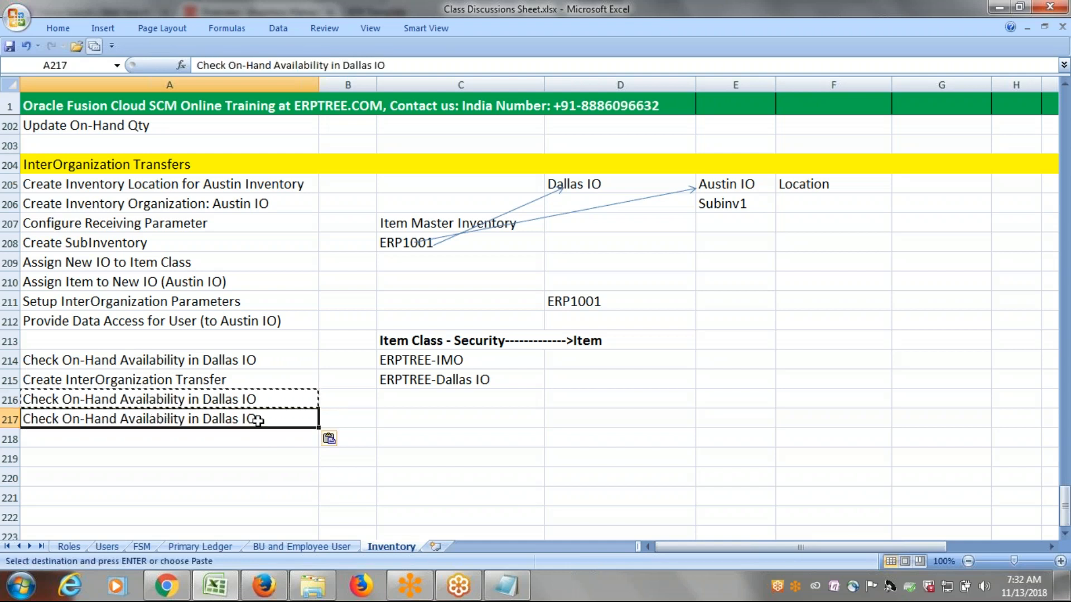
Change the organization in cell A217 to Austin so the line reads Check On-Hand Availability in Austin IO.
{"action": "double_click", "coordinate": [234, 419]}
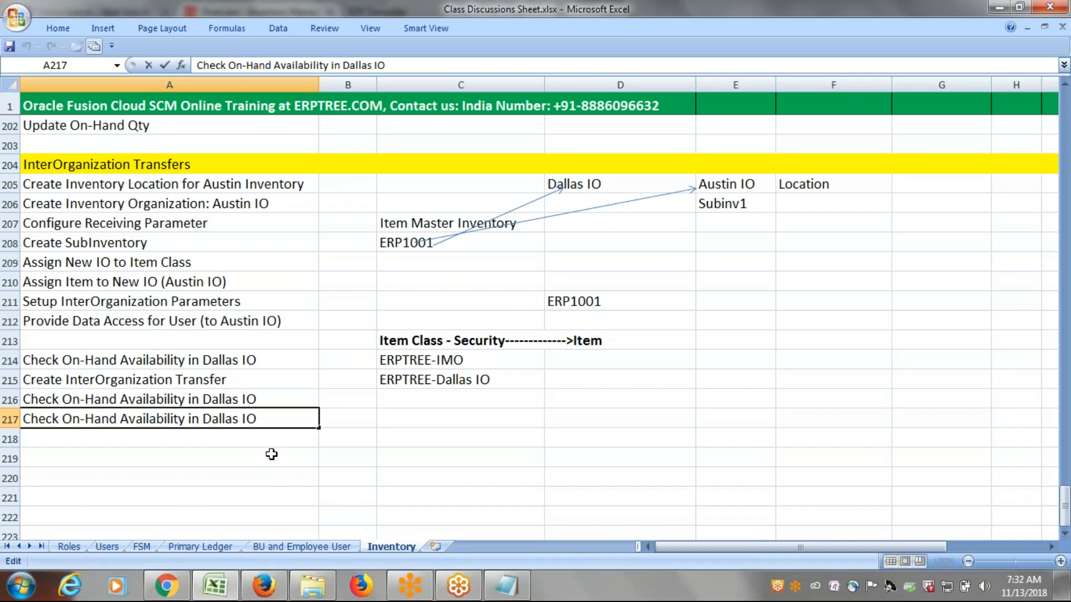
{"action": "key", "text": "BackSpace"}
{"action": "key", "text": "BackSpace"}
{"action": "key", "text": "BackSpace"}
{"action": "key", "text": "BackSpace"}
{"action": "key", "text": "BackSpace"}
{"action": "key", "text": "BackSpace"}
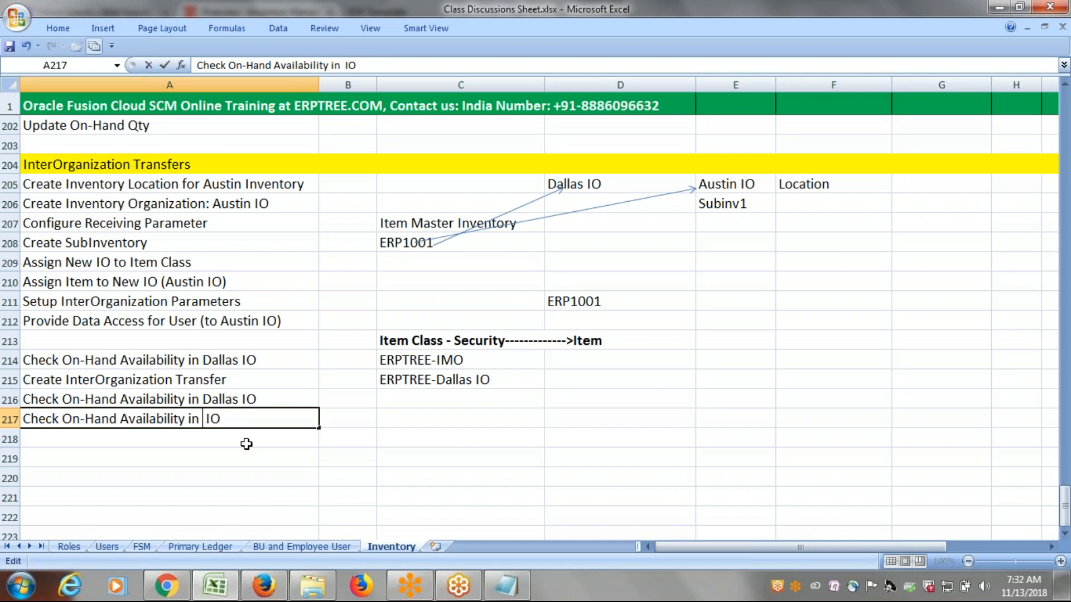
{"action": "type", "text": "Austin"}
{"action": "key", "text": "ctrl+Return"}
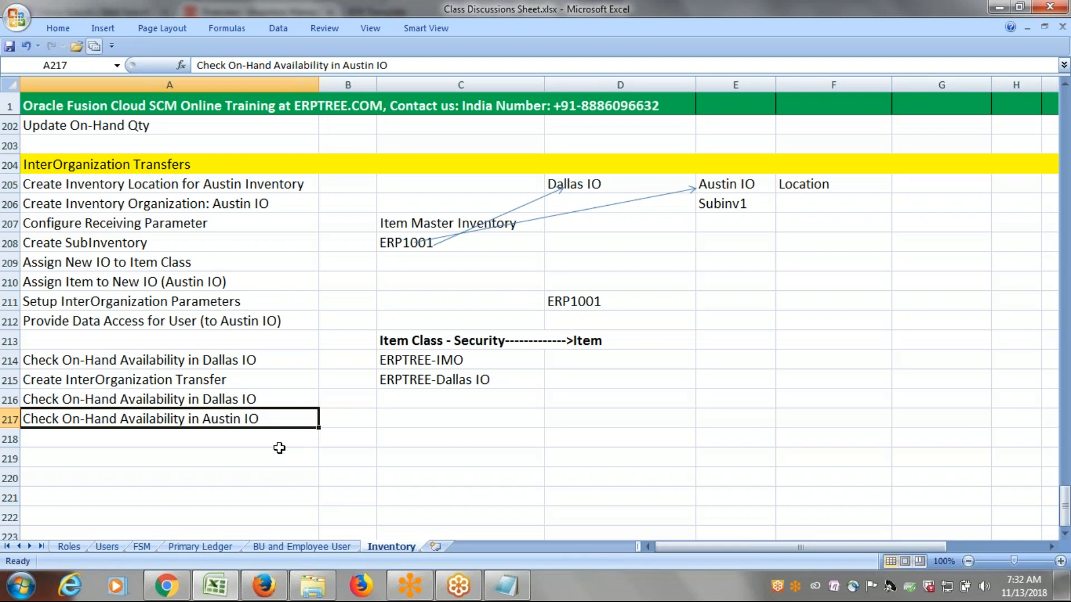
Review the InterOrganization Transfers setup steps in A205:A212, the transfer steps in A214:A217, and the Dallas IO and Austin IO cells.
{"action": "left_click_drag", "start_coordinate": [145, 186], "coordinate": [152, 314]}
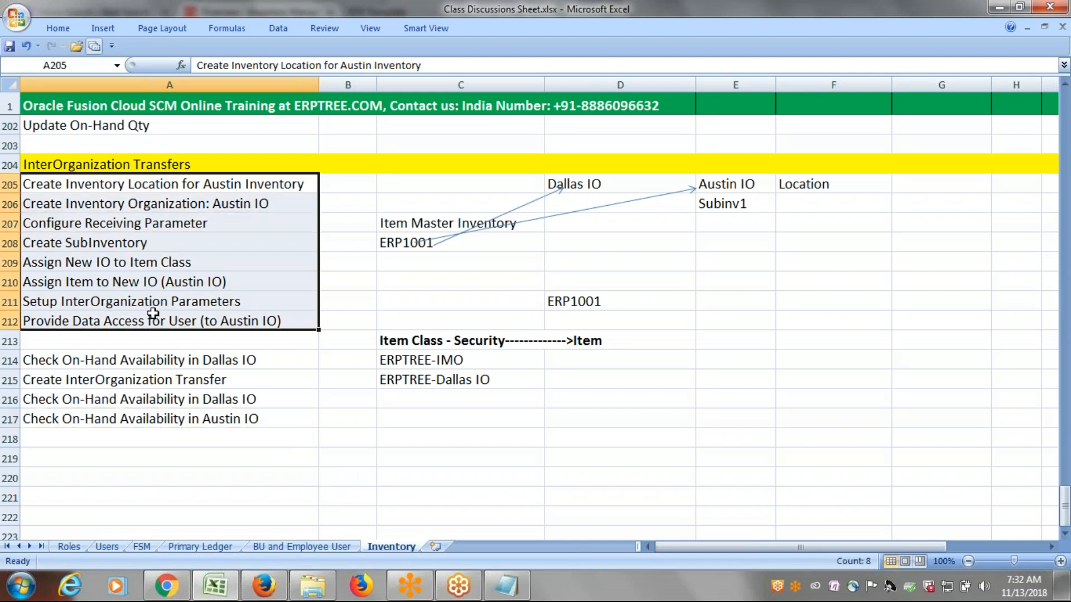
{"action": "left_click", "coordinate": [139, 360]}
{"action": "left_click_drag", "start_coordinate": [146, 386], "coordinate": [156, 416]}
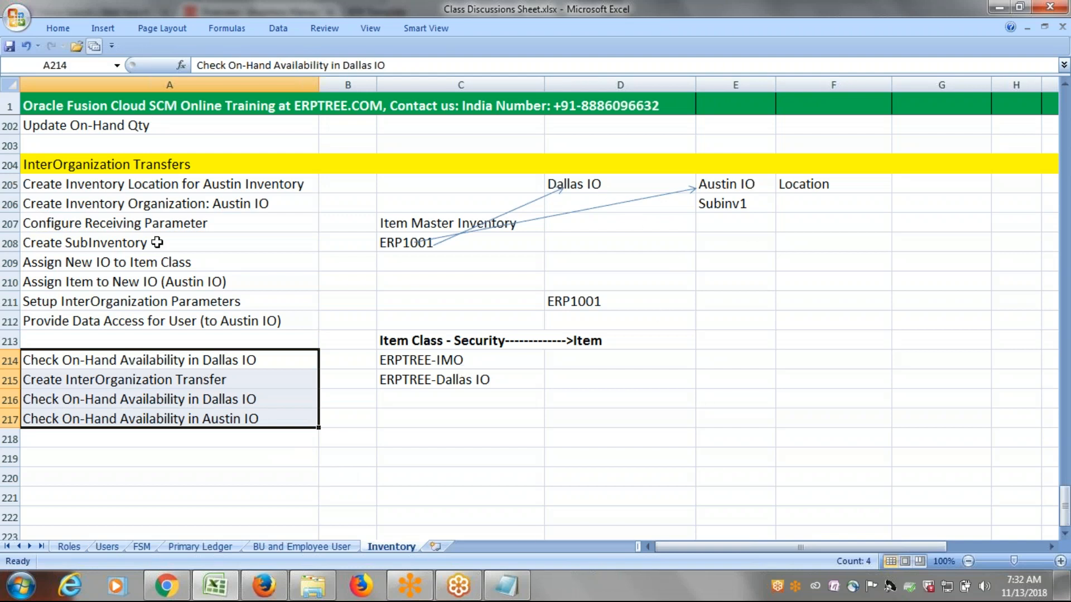
{"action": "left_click", "coordinate": [315, 476]}
{"action": "left_click_drag", "start_coordinate": [287, 184], "coordinate": [287, 318]}
{"action": "left_click_drag", "start_coordinate": [272, 363], "coordinate": [288, 414]}
{"action": "left_click", "coordinate": [558, 191]}
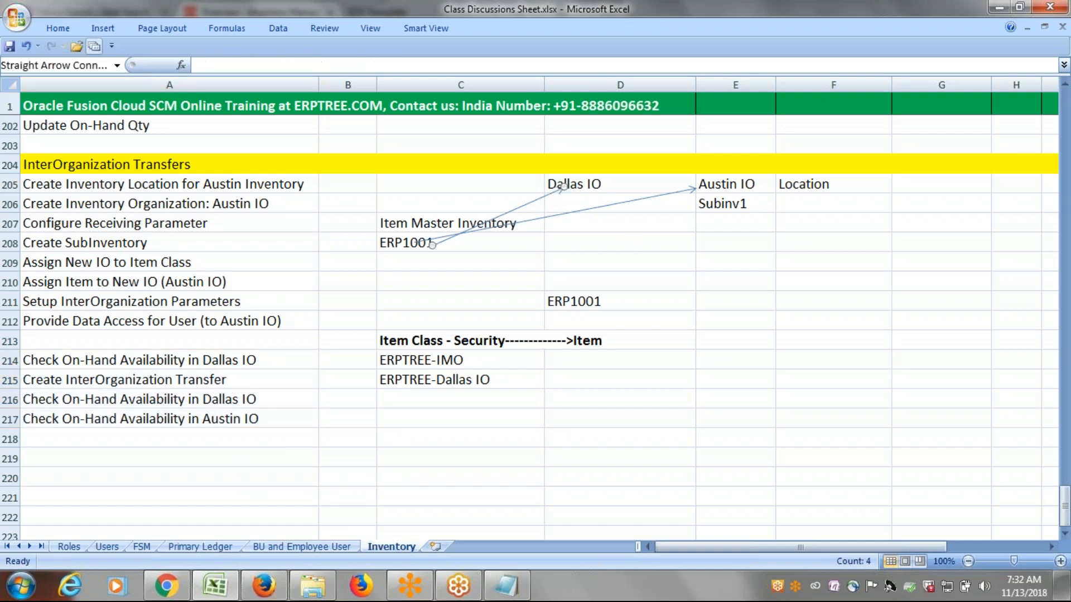
{"action": "left_click", "coordinate": [594, 184]}
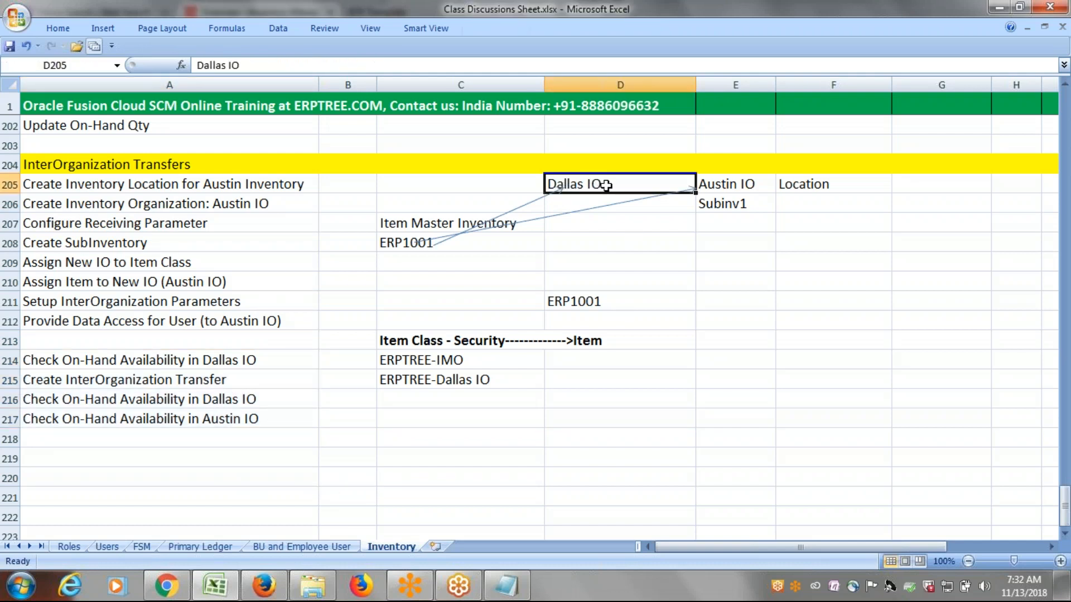
{"action": "left_click", "coordinate": [753, 182]}
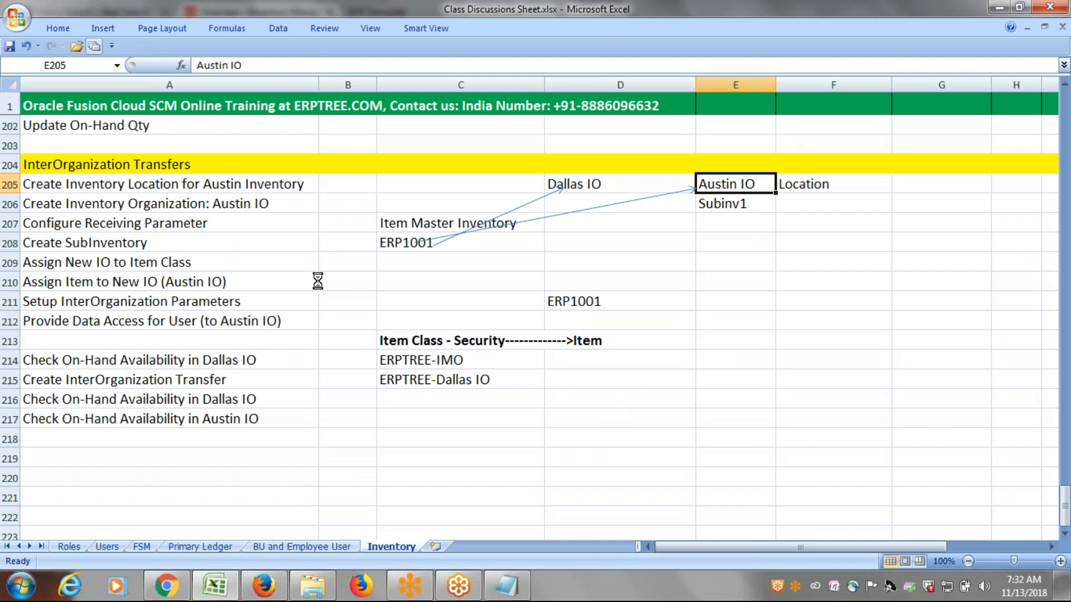
{"action": "left_click_drag", "start_coordinate": [255, 186], "coordinate": [281, 318]}
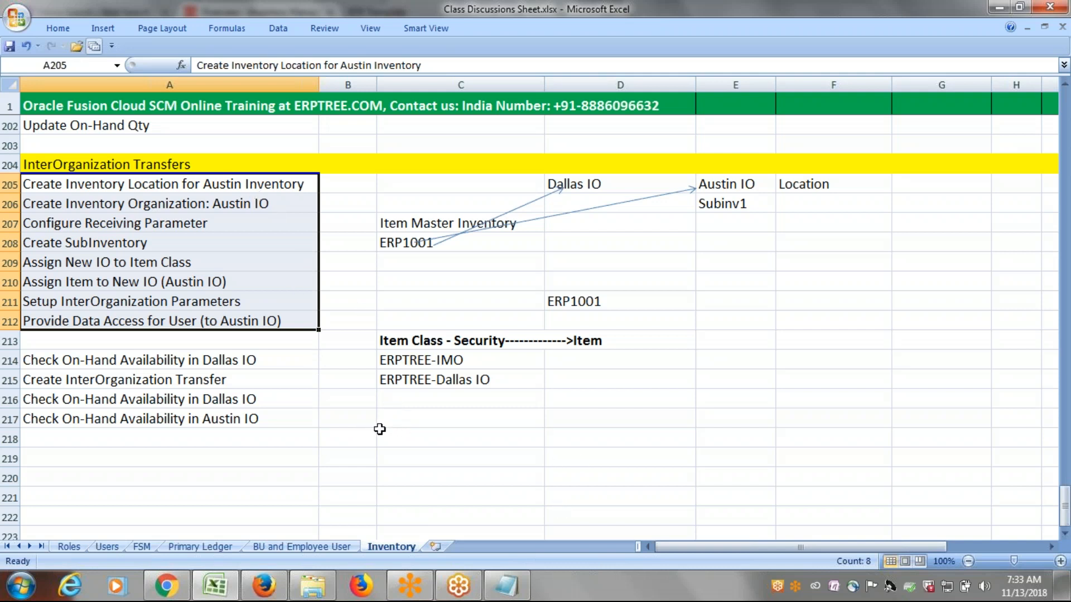
Switch to Oracle Fusion in Firefox and open the ERPTREE Implementation Project from the implementation projects in Setup and Maintenance.
{"action": "left_click", "coordinate": [286, 595]}
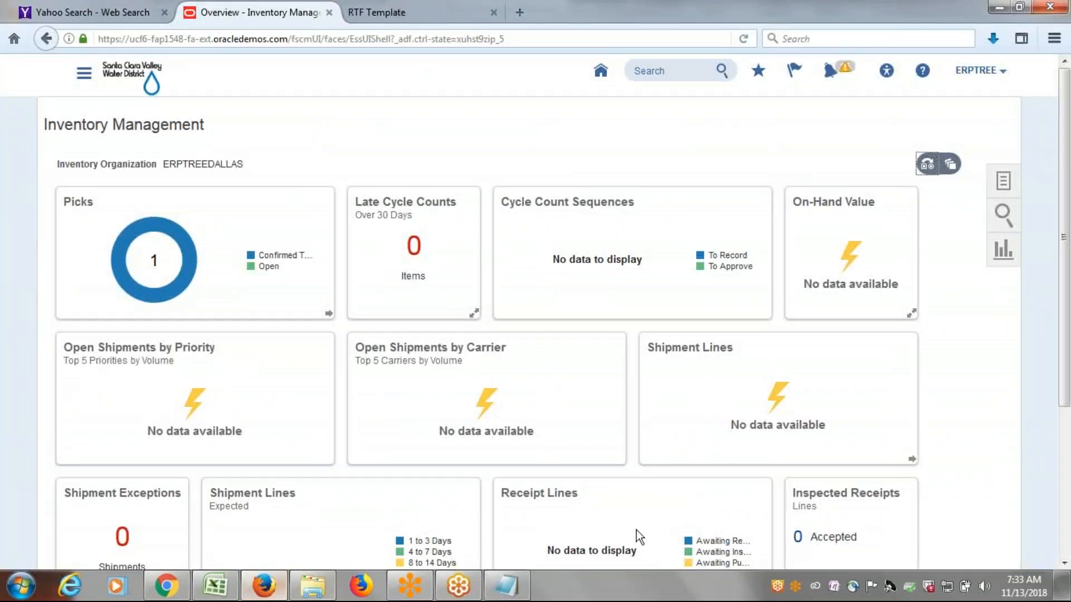
{"action": "left_click", "coordinate": [984, 79]}
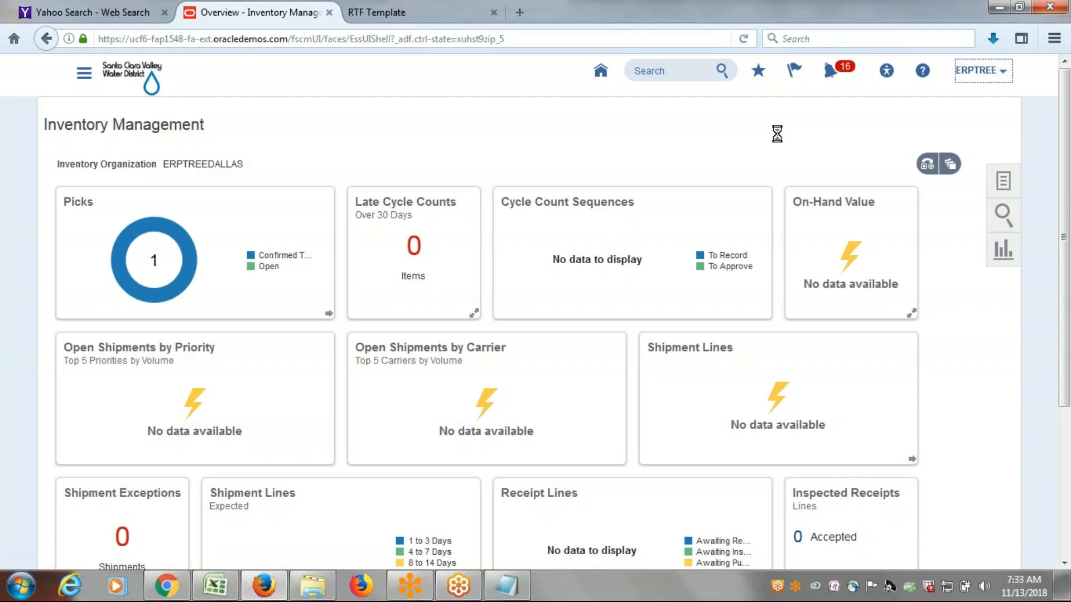
{"action": "left_click", "coordinate": [853, 239]}
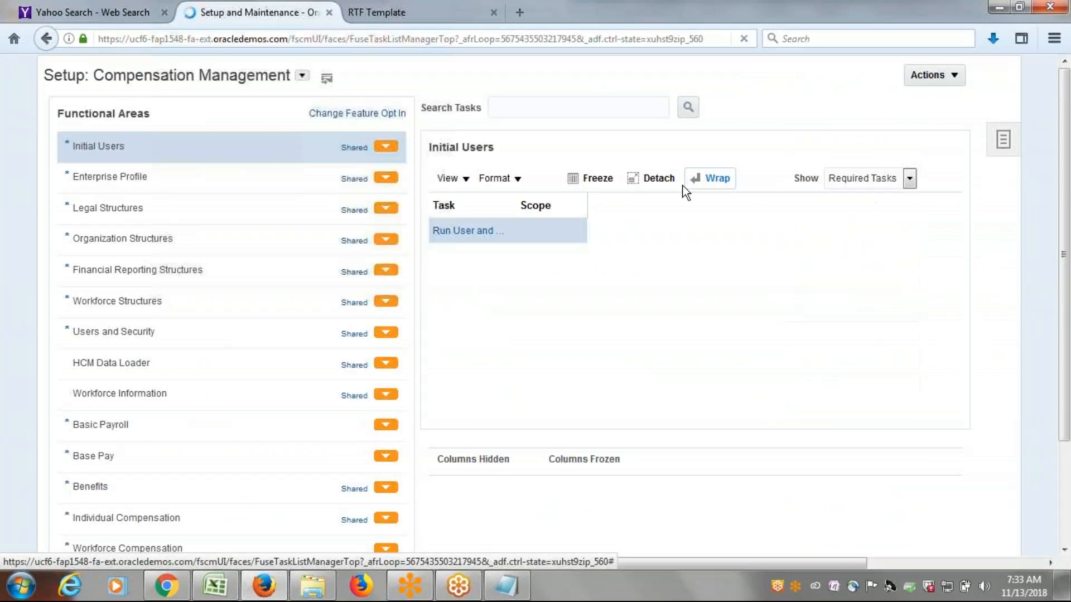
{"action": "left_click", "coordinate": [997, 188]}
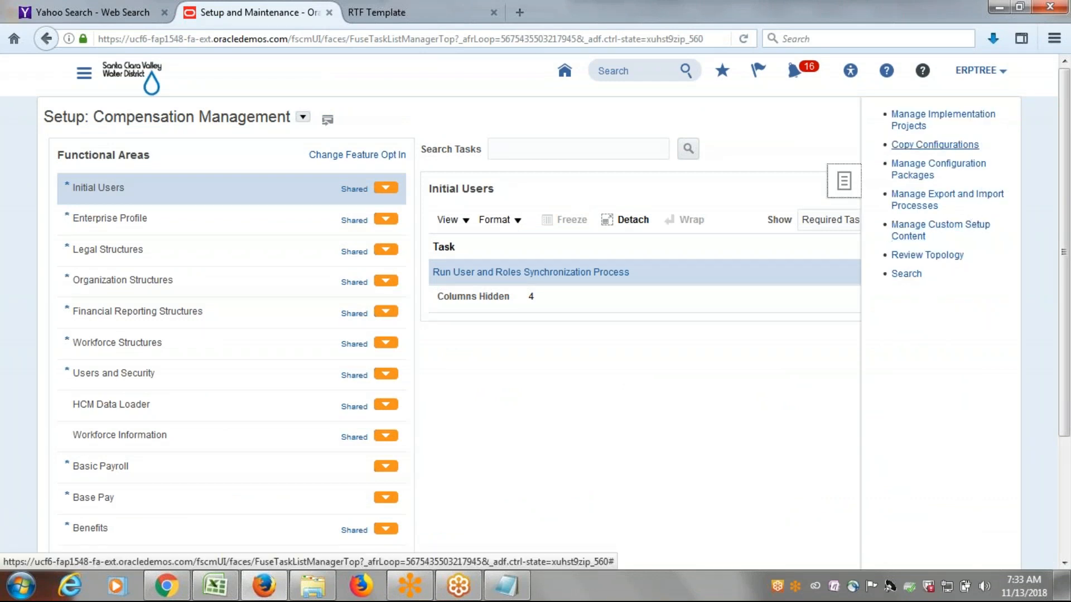
{"action": "left_click", "coordinate": [909, 124]}
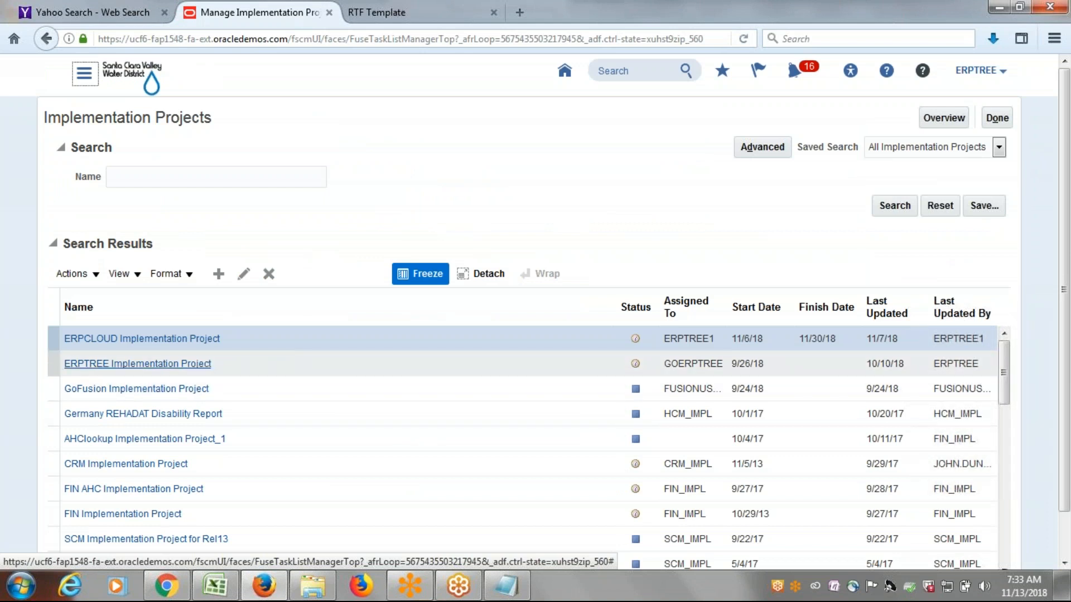
{"action": "left_click", "coordinate": [117, 363]}
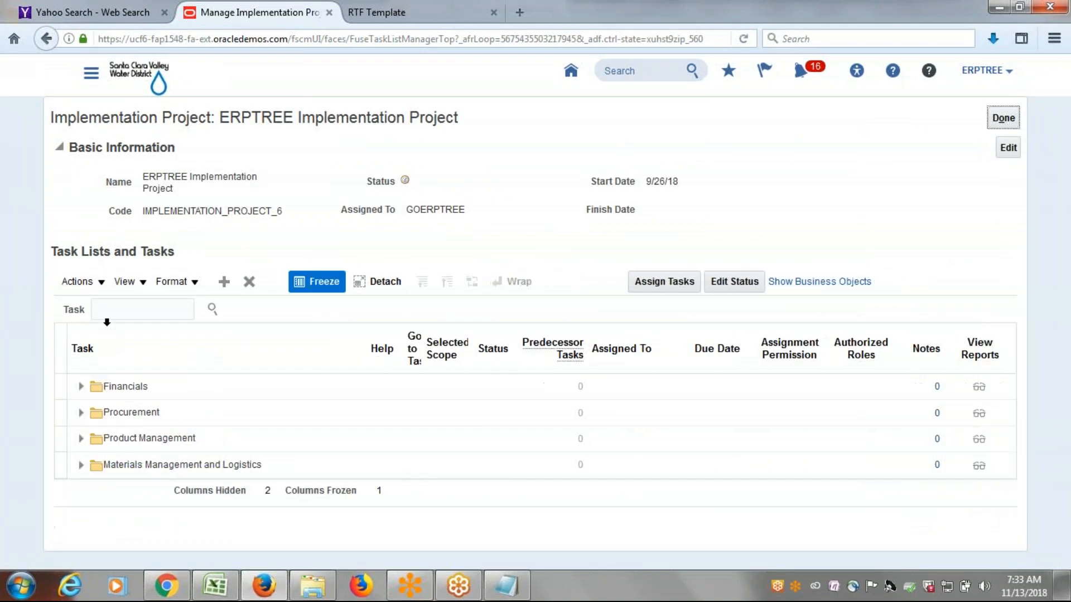
Search the project tasks for manage locations and open the Manage Locations task under Materials Management and Logistics.
{"action": "left_click", "coordinate": [101, 306]}
{"action": "type", "text": "manage locations"}
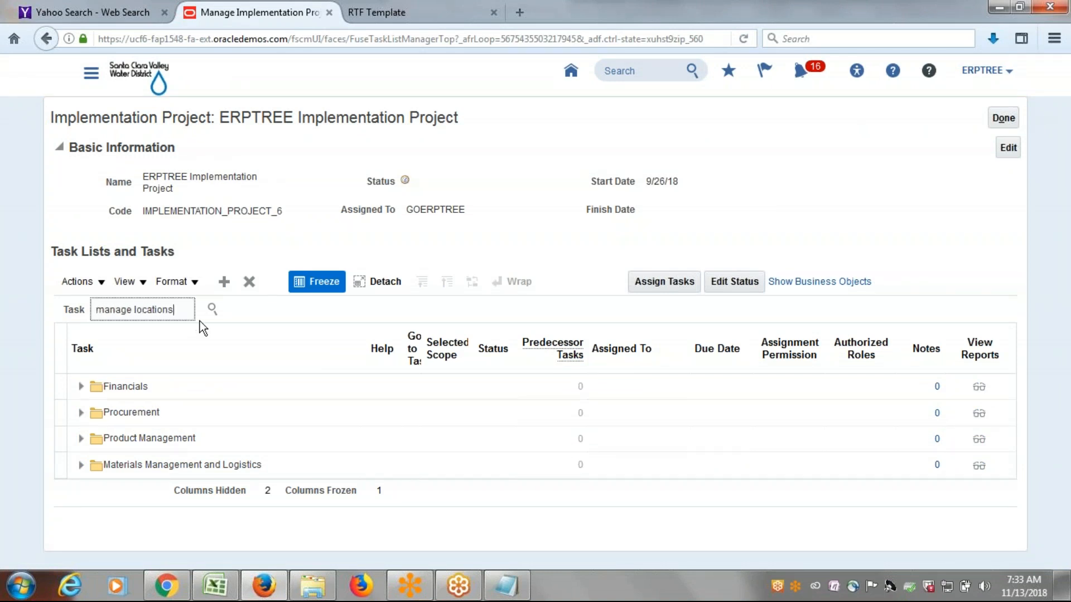
{"action": "left_click", "coordinate": [210, 308]}
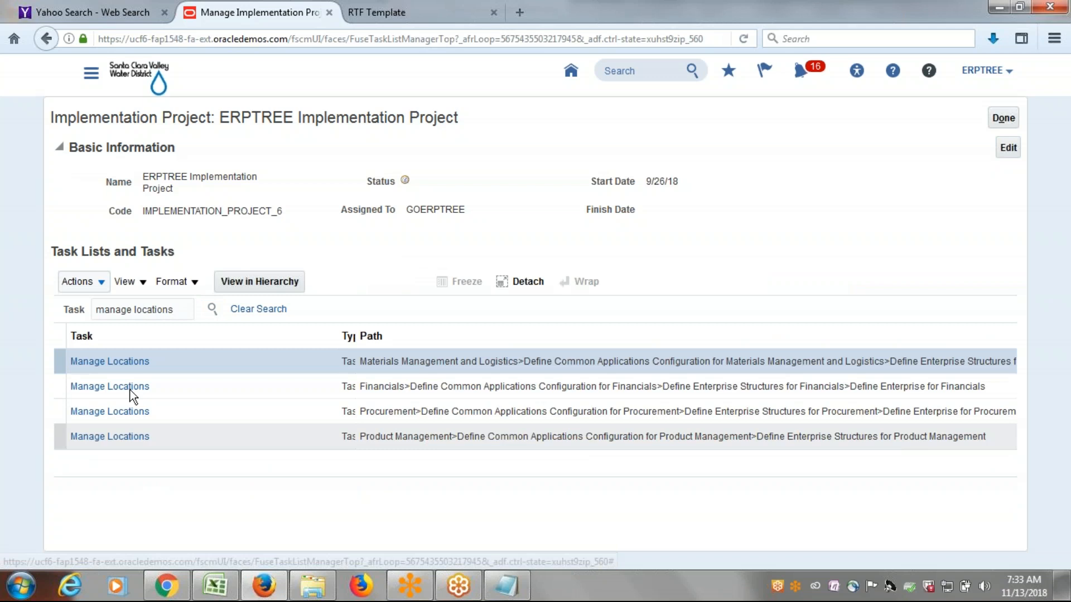
{"action": "left_click", "coordinate": [120, 362]}
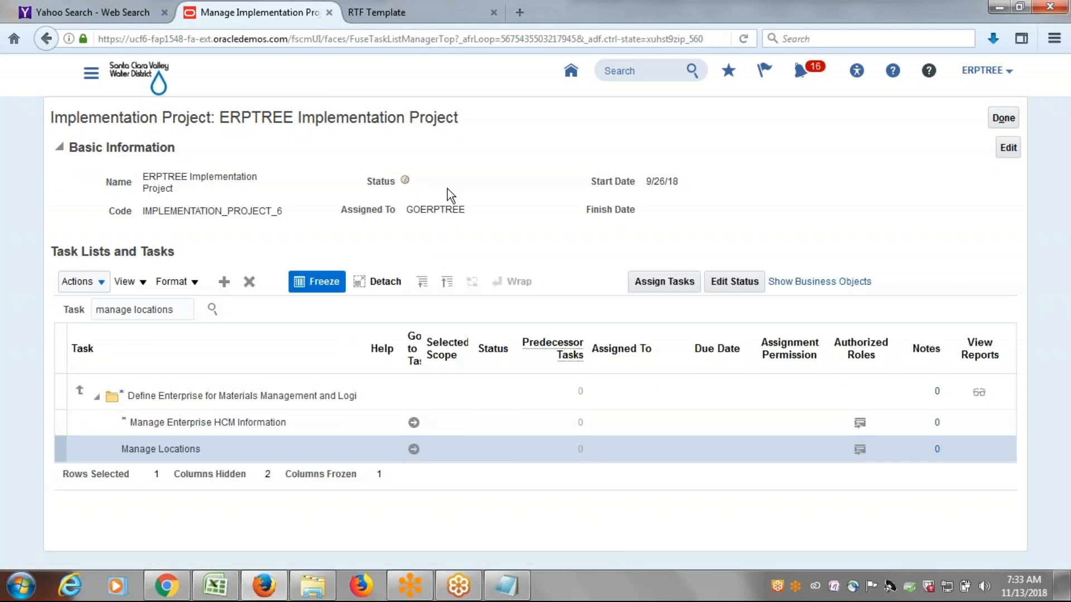
{"action": "left_click", "coordinate": [414, 449]}
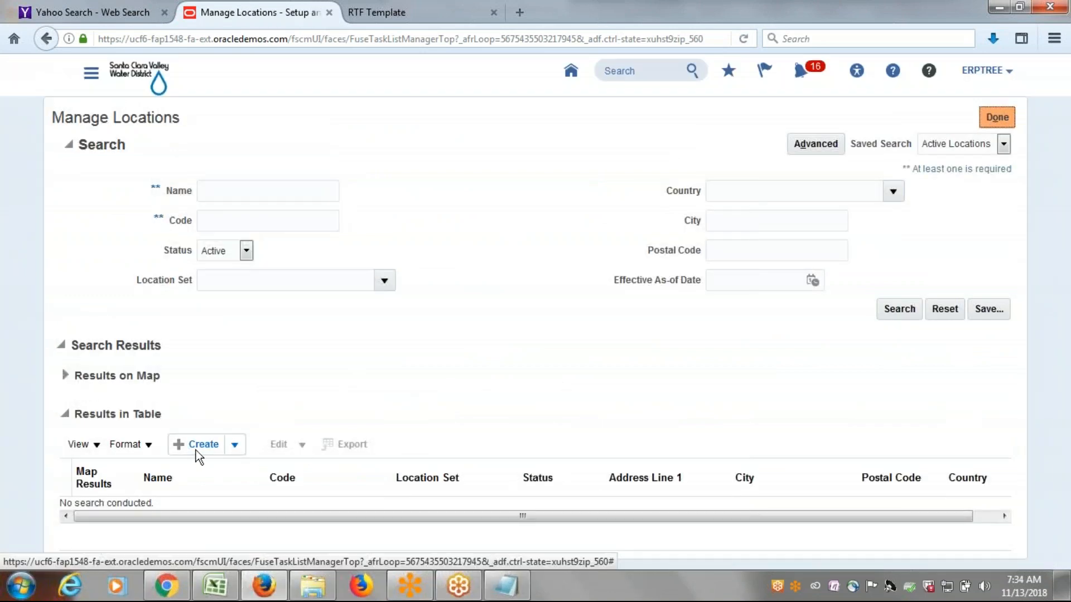
Start a new location named ERPTREE Austin Inventory Location with the code ERPTREE_AUSTIN_LOC.
{"action": "left_click", "coordinate": [218, 442]}
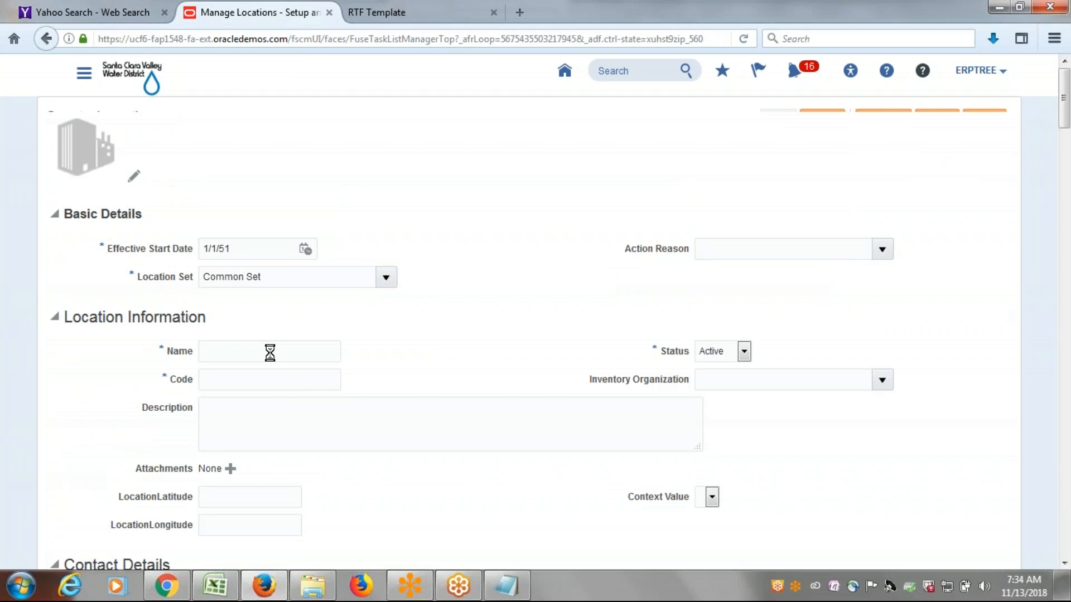
{"action": "left_click", "coordinate": [262, 381]}
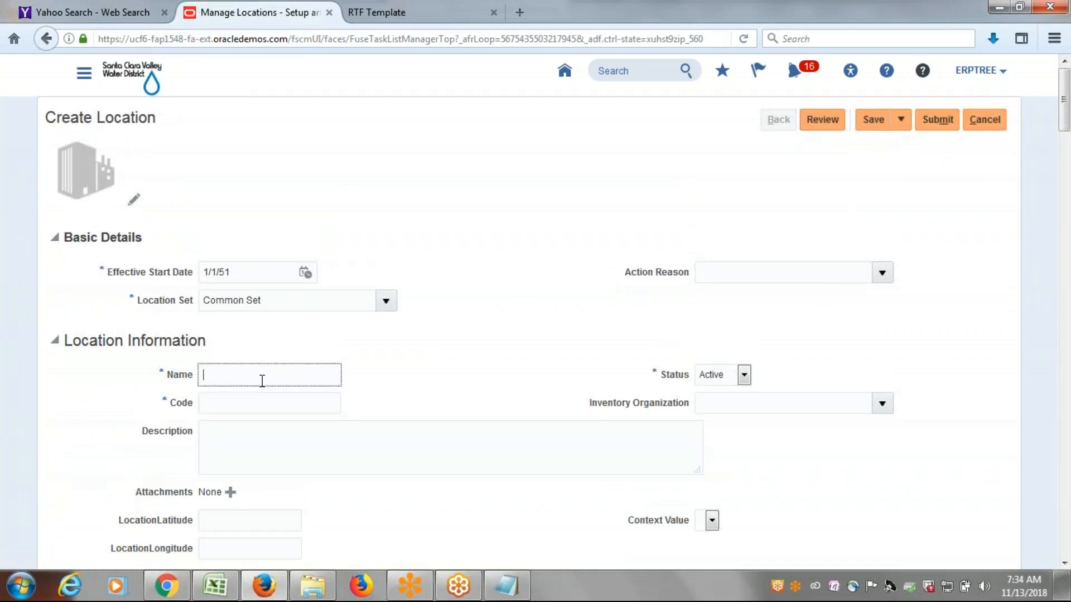
{"action": "type", "text": "ERPTREE"}
{"action": "type", "text": " Aus"}
{"action": "type", "text": "tin Invento"}
{"action": "type", "text": "ry Location"}
{"action": "key", "text": "Tab"}
{"action": "type", "text": "ERPTREE"}
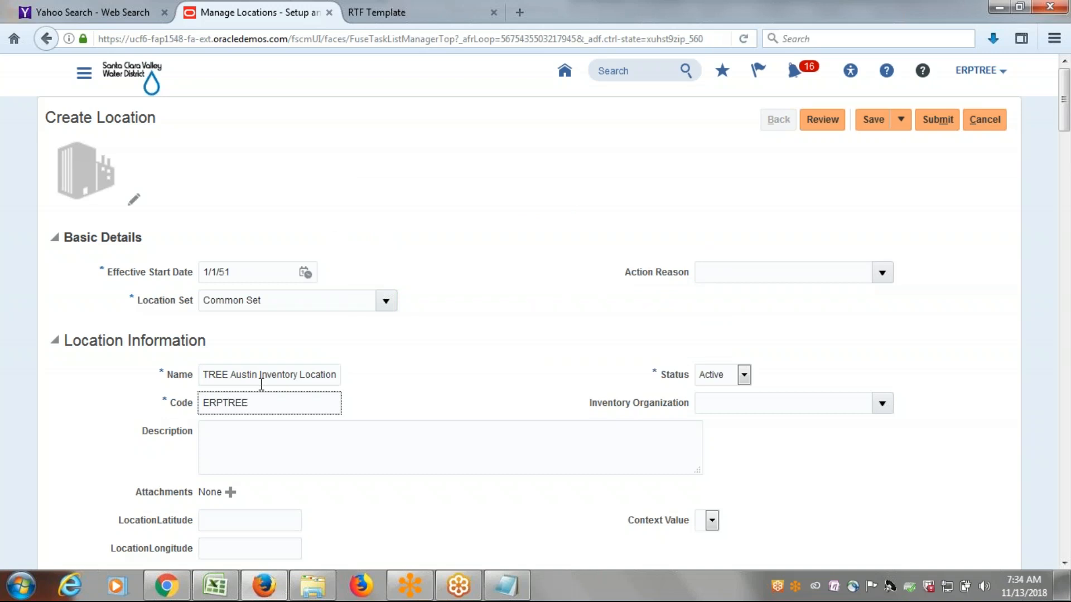
{"action": "type", "text": "_AUSTIN_LOC"}
{"action": "key", "text": "Tab"}
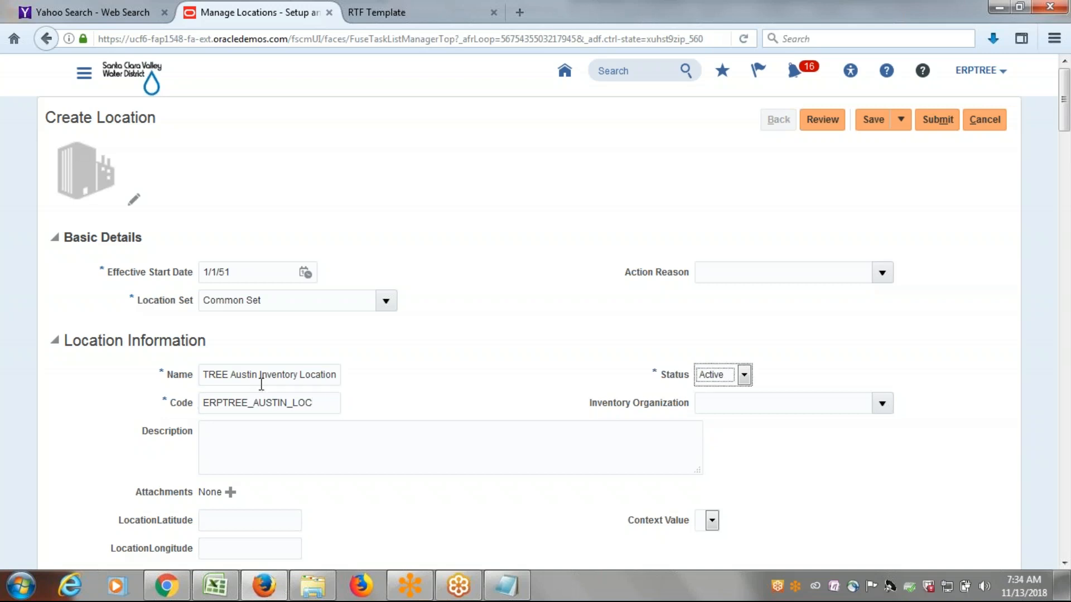
Set Address Line 1 of the new location's main address to Austin.
{"action": "scroll", "coordinate": [497, 335], "scroll_direction": "down", "scroll_amount": 5}
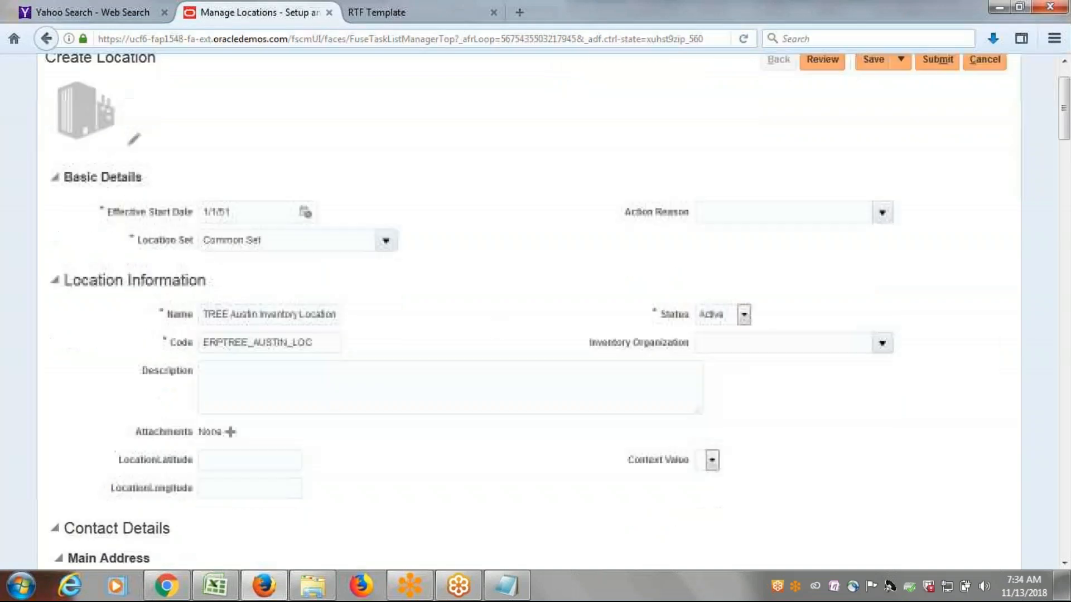
{"action": "scroll", "coordinate": [497, 343], "scroll_direction": "down", "scroll_amount": 3}
{"action": "left_click", "coordinate": [246, 243]}
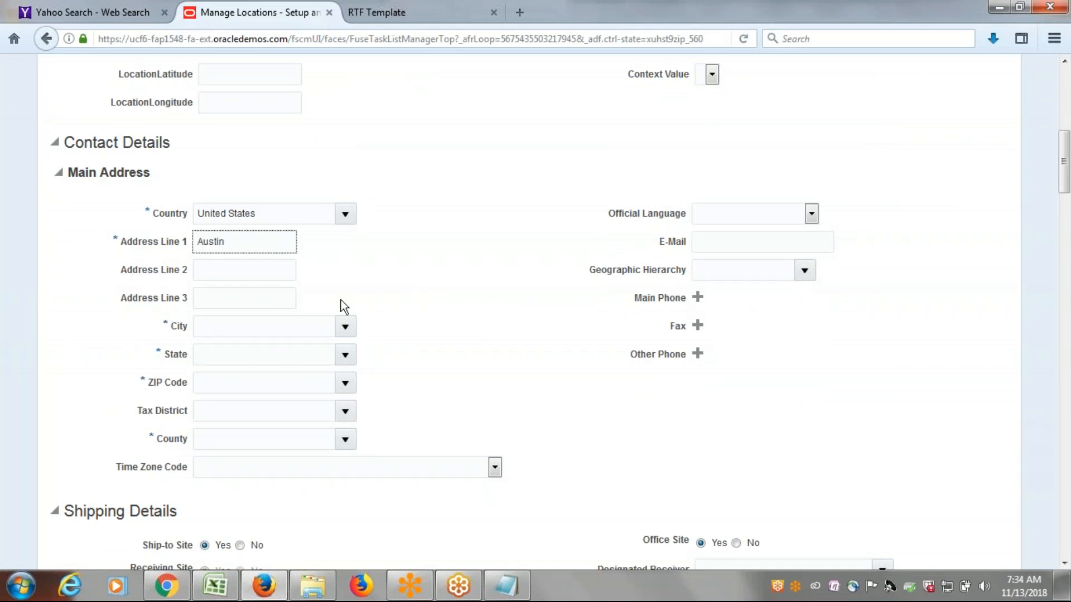
{"action": "left_click", "coordinate": [458, 324]}
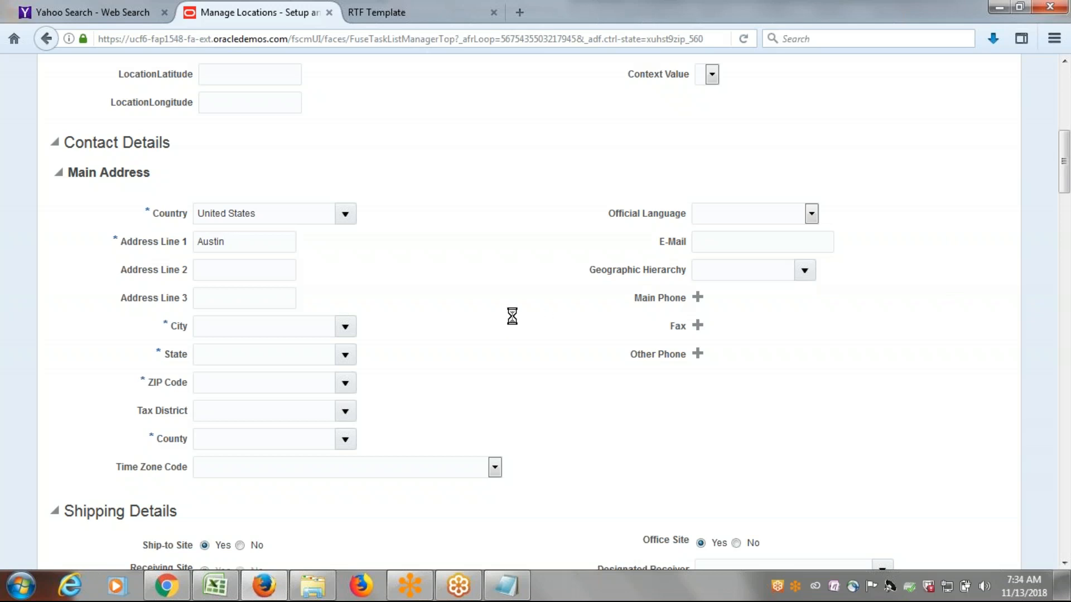
Search the ZIP codes starting with 7 and assign 78785 for Austin, Travis, TX to the location's main address.
{"action": "scroll", "coordinate": [511, 315], "scroll_direction": "down", "scroll_amount": 2}
{"action": "scroll", "coordinate": [516, 315], "scroll_direction": "down", "scroll_amount": 2}
{"action": "left_click", "coordinate": [345, 208]}
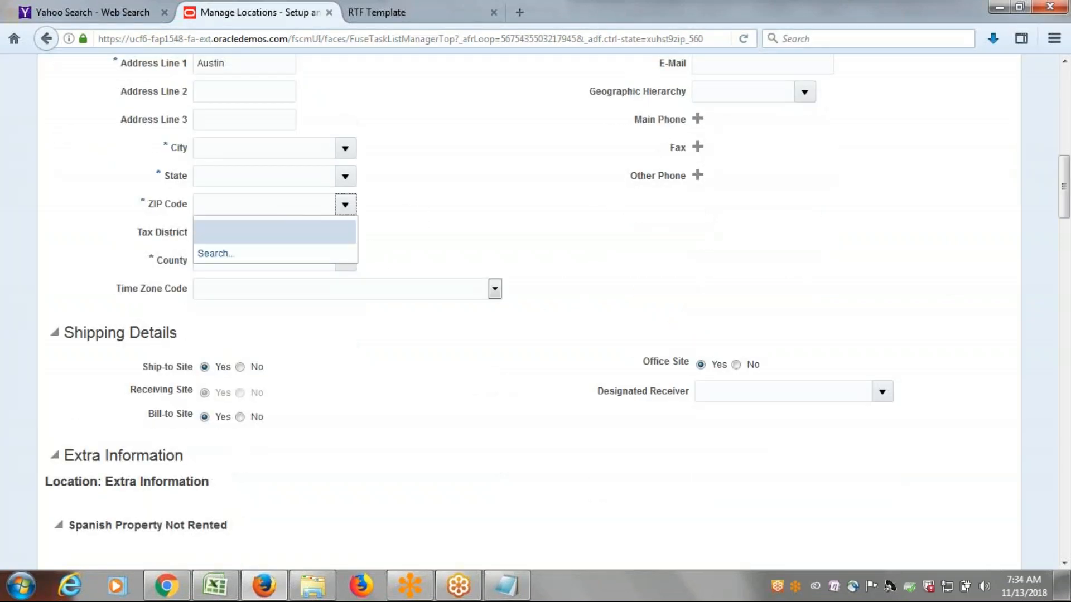
{"action": "left_click", "coordinate": [212, 256]}
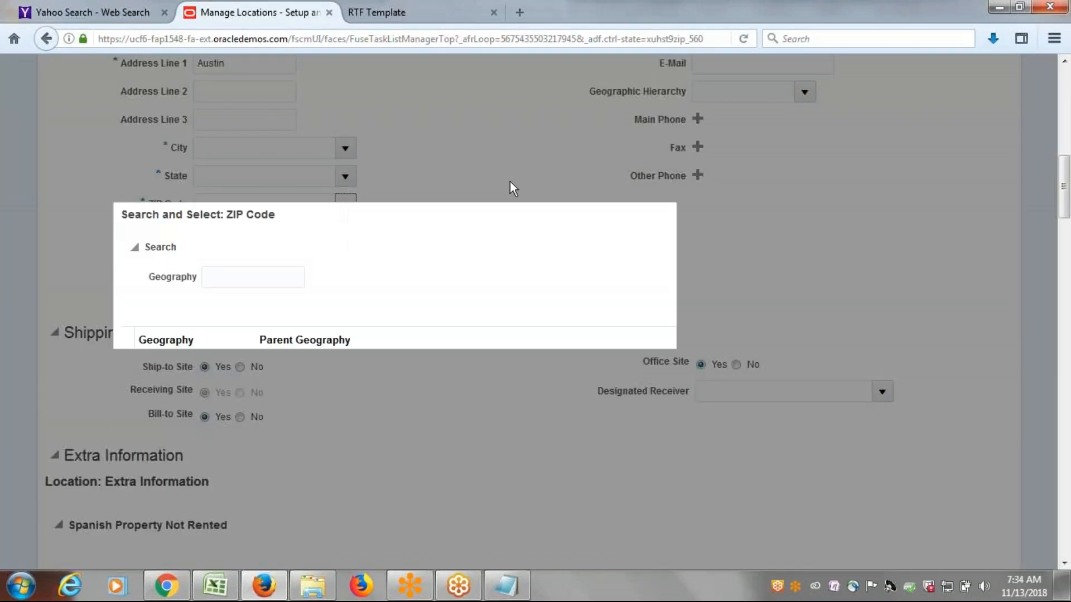
{"action": "left_click", "coordinate": [269, 281]}
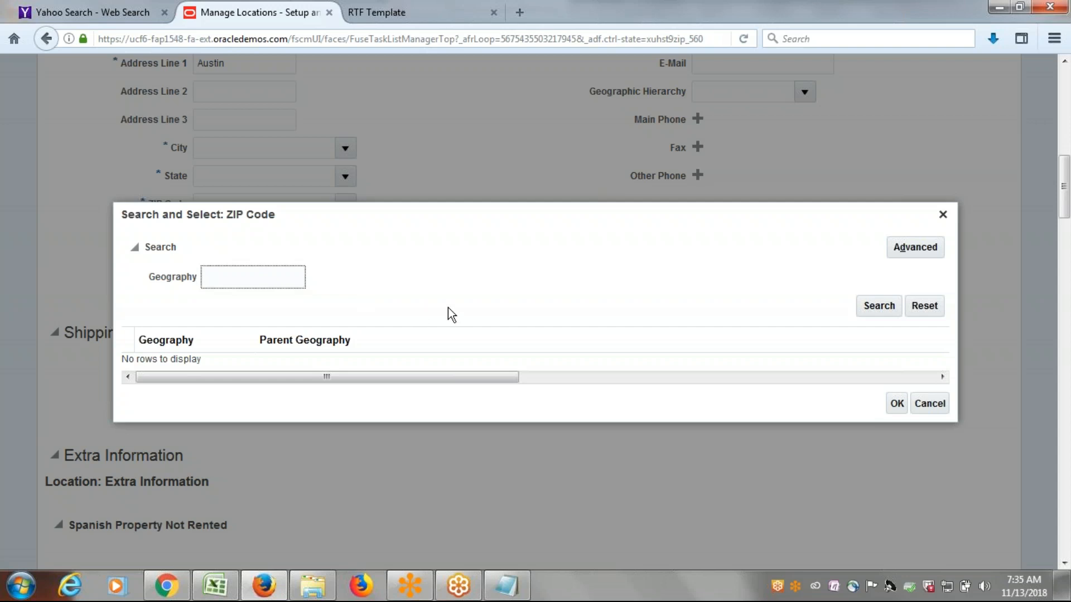
{"action": "type", "text": "7"}
{"action": "left_click", "coordinate": [873, 309]}
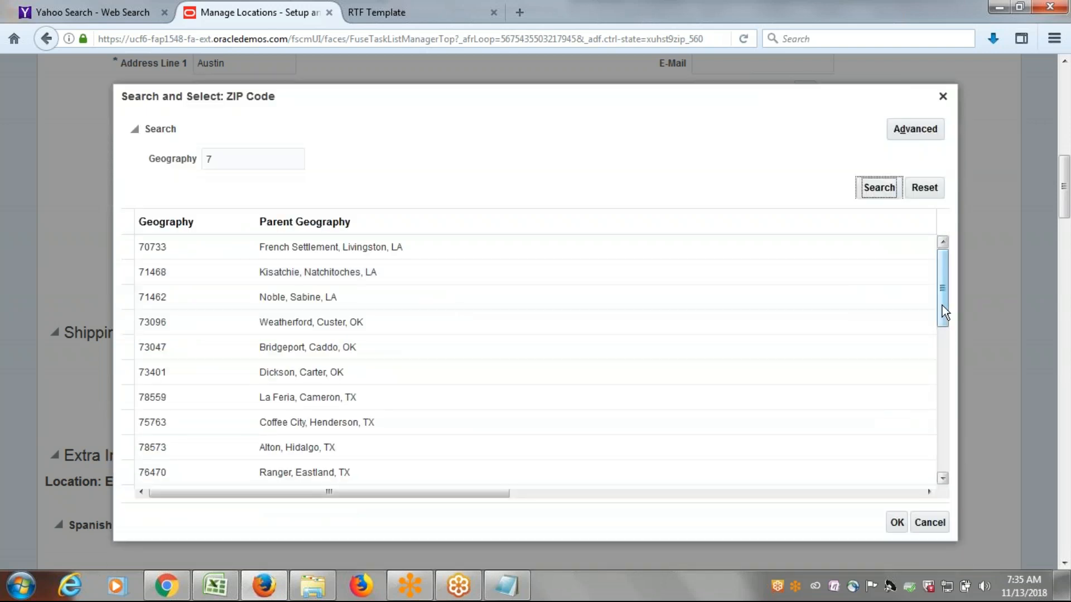
{"action": "left_click", "coordinate": [942, 306]}
{"action": "left_click_drag", "start_coordinate": [943, 307], "coordinate": [945, 377]}
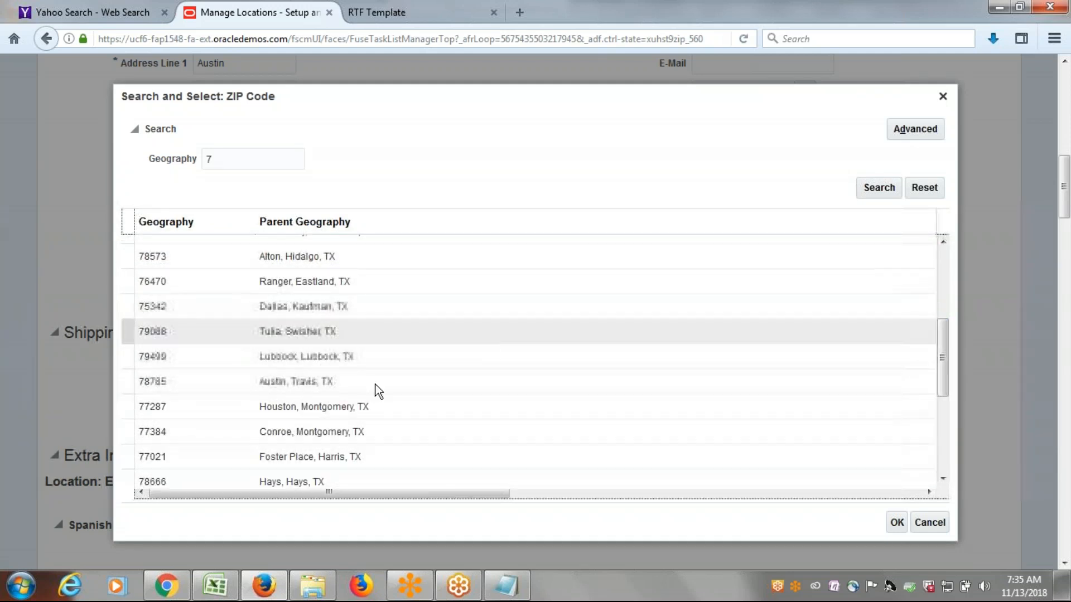
{"action": "left_click", "coordinate": [271, 384]}
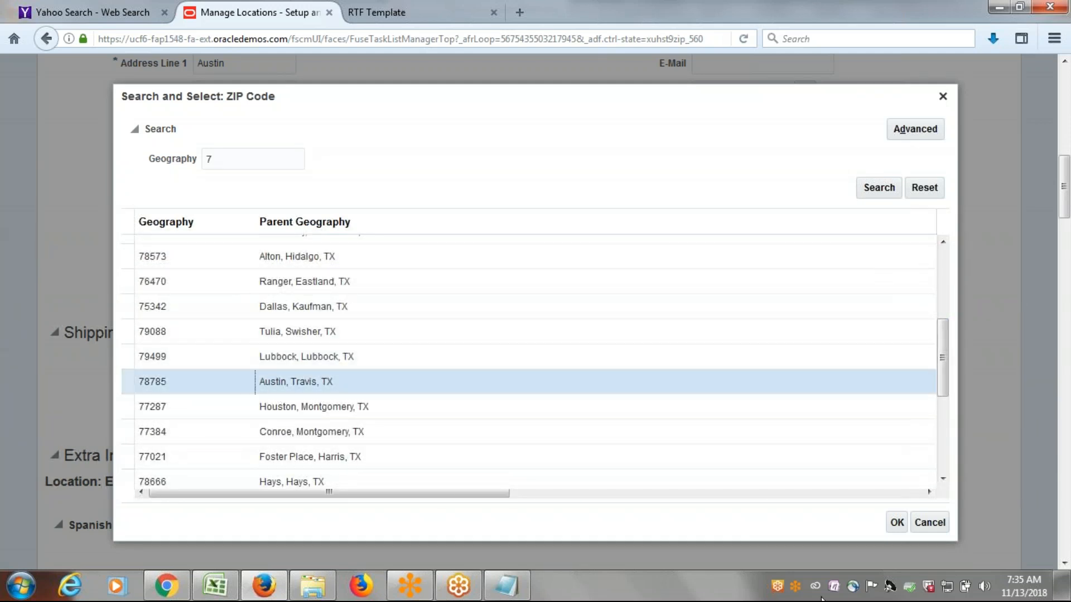
{"action": "left_click", "coordinate": [897, 522]}
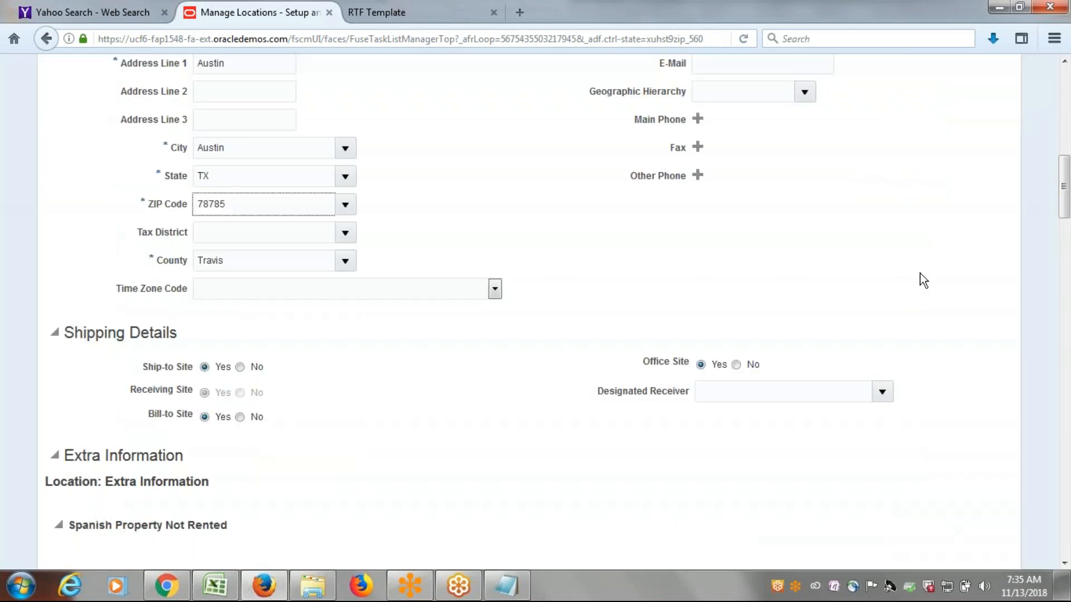
Submit the new Austin location and confirm the submission to return to the implementation project.
{"action": "scroll", "coordinate": [893, 279], "scroll_direction": "up", "scroll_amount": 10}
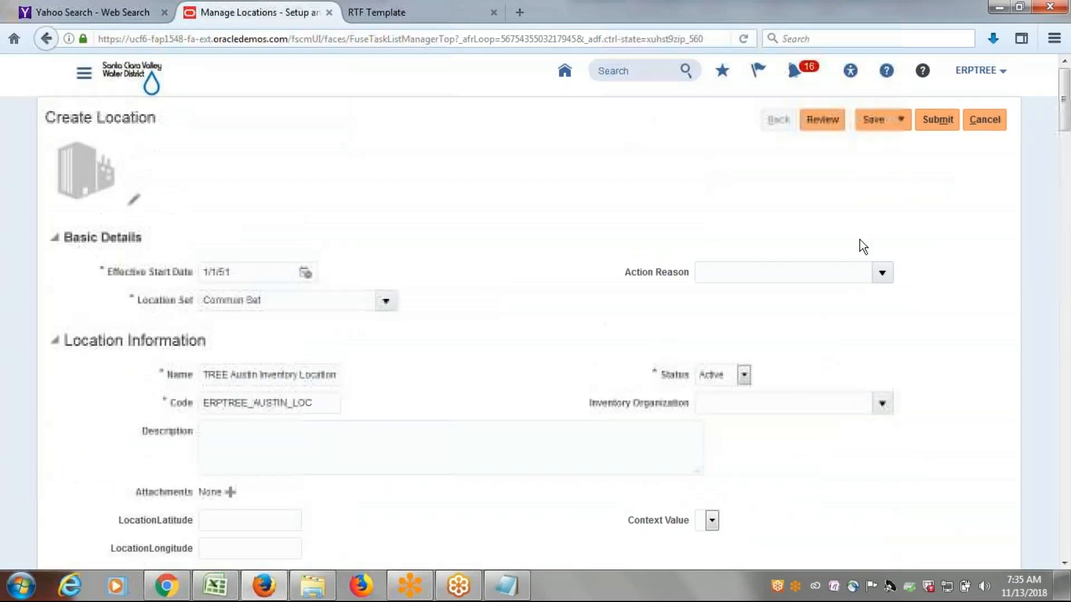
{"action": "left_click", "coordinate": [948, 123]}
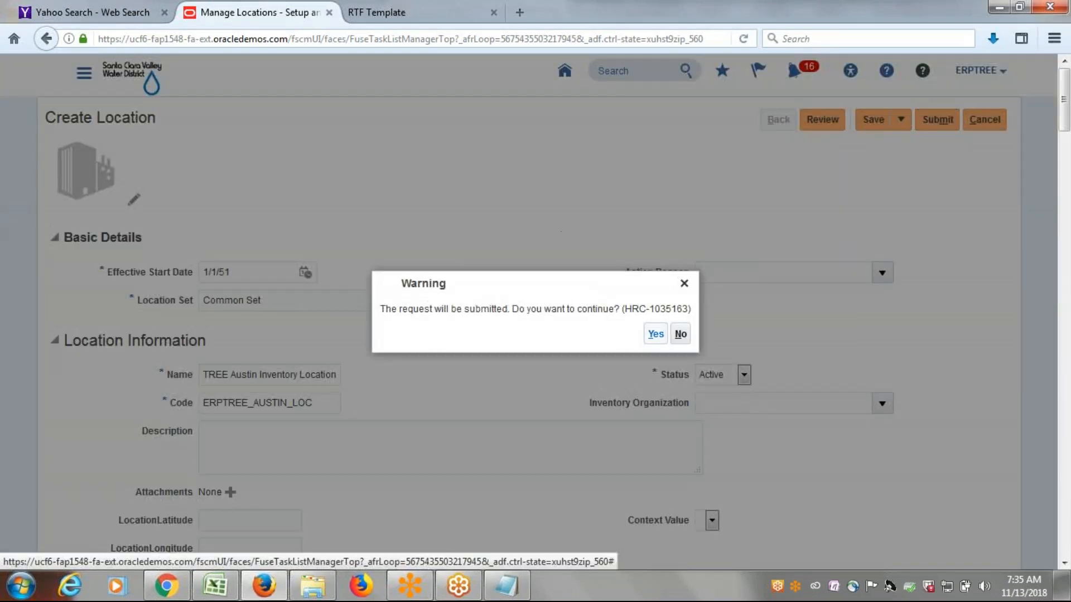
{"action": "left_click", "coordinate": [657, 334]}
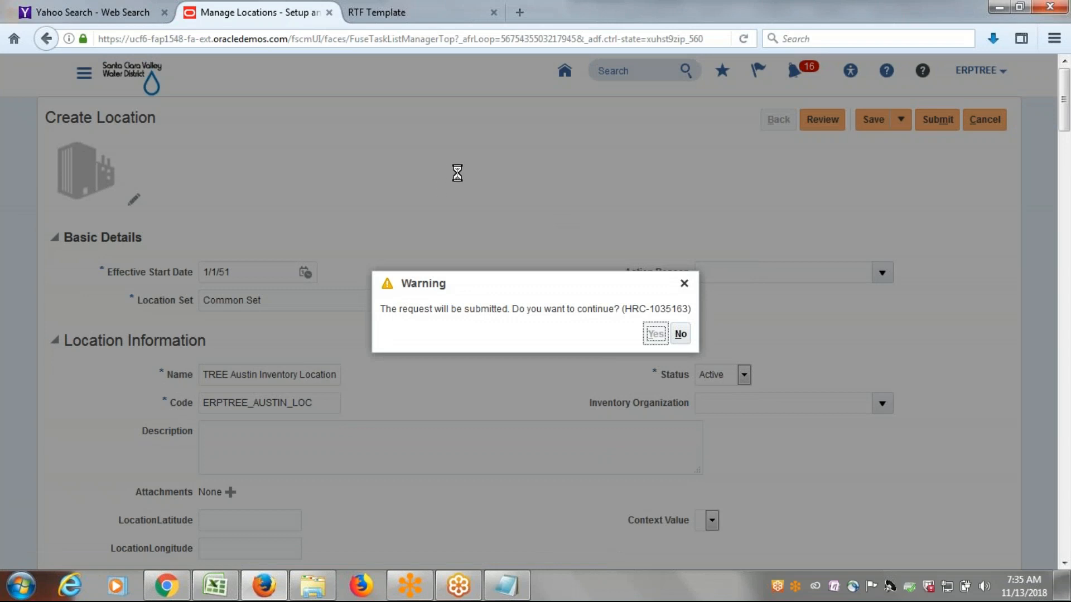
{"action": "left_click", "coordinate": [584, 334]}
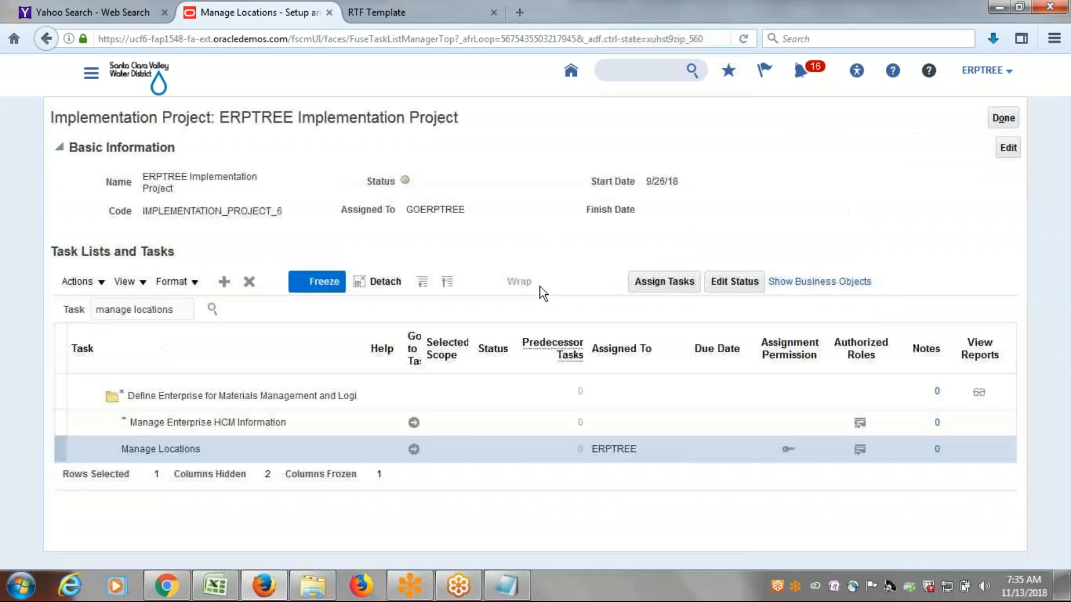
Search the project tasks for Inventory Org and open the Manage Inventory Organizations task under Product Management.
{"action": "left_click_drag", "start_coordinate": [185, 313], "coordinate": [8, 326]}
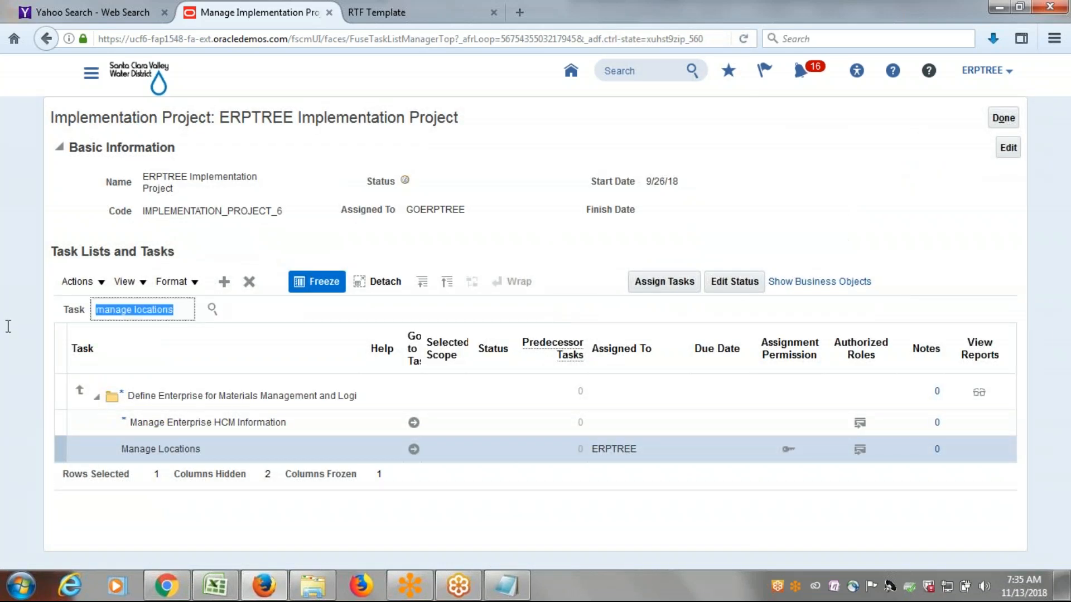
{"action": "type", "text": "Inventory Org"}
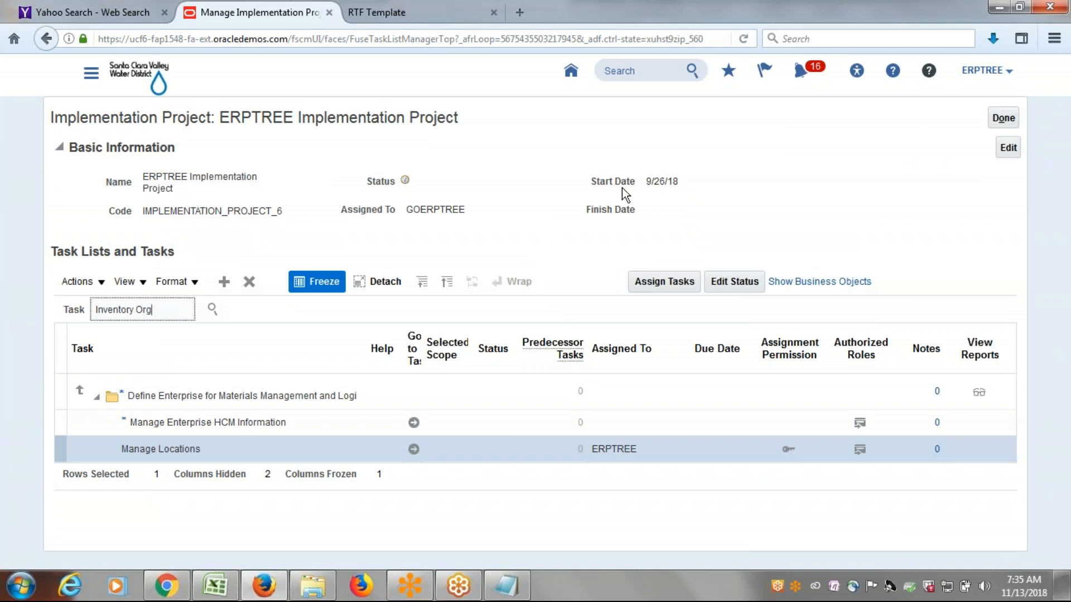
{"action": "left_click", "coordinate": [212, 310]}
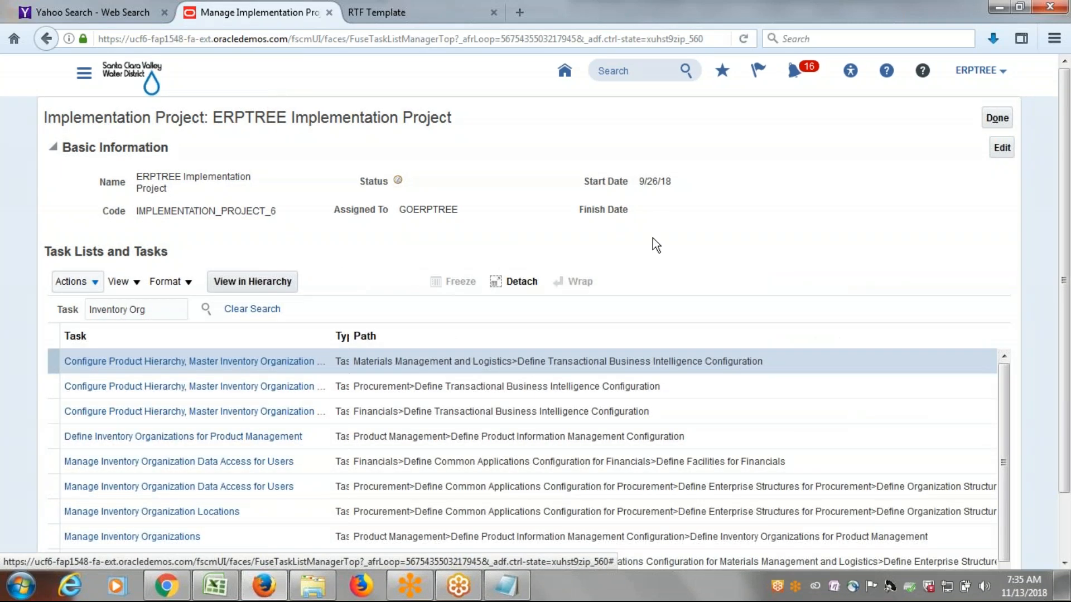
{"action": "scroll", "coordinate": [653, 239], "scroll_direction": "down", "scroll_amount": 2}
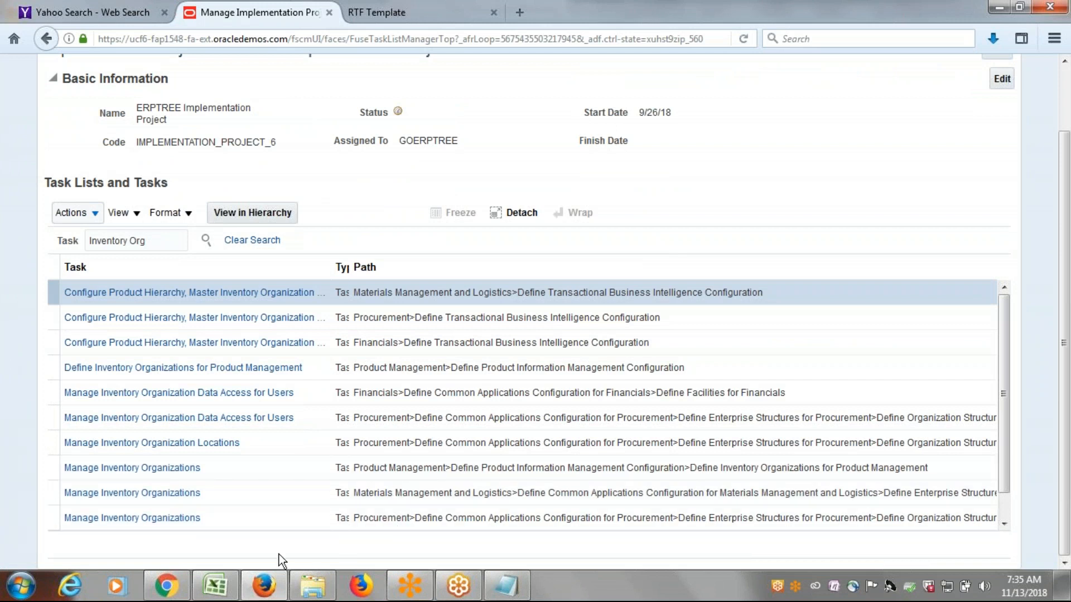
{"action": "left_click", "coordinate": [141, 471]}
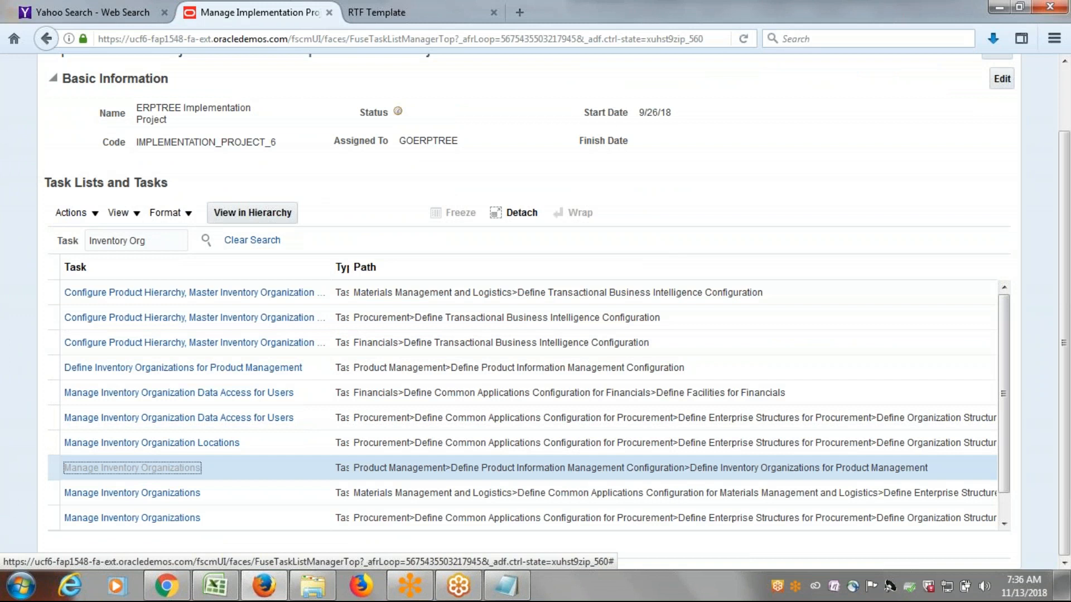
{"action": "scroll", "coordinate": [697, 325], "scroll_direction": "down", "scroll_amount": 3}
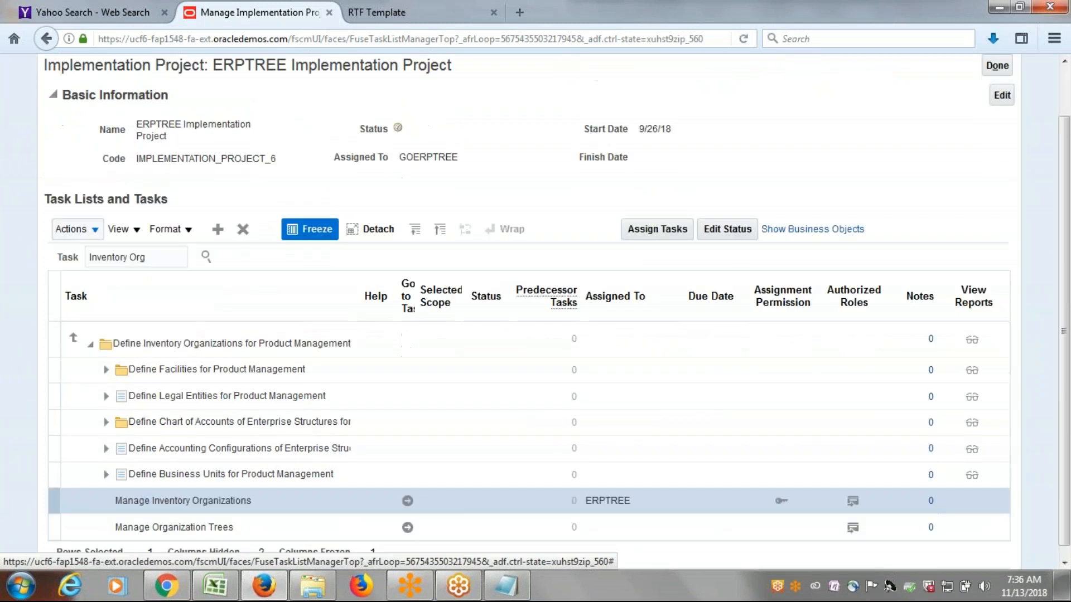
{"action": "left_click", "coordinate": [408, 492]}
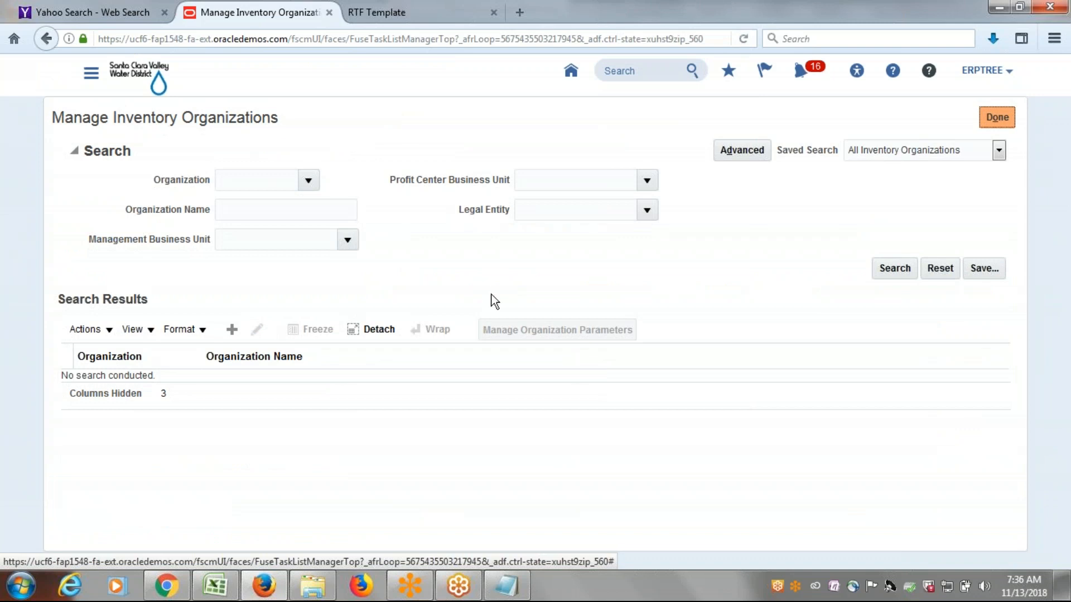
Start a new inventory organization named ERPTREE Austin Inventory.
{"action": "left_click", "coordinate": [231, 330]}
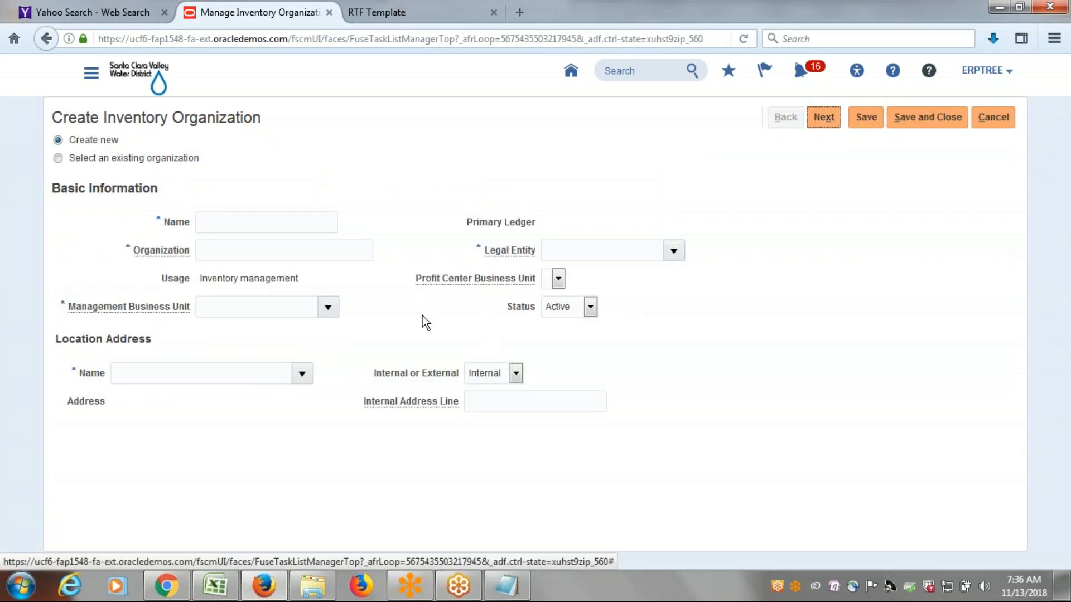
{"action": "left_click", "coordinate": [268, 219]}
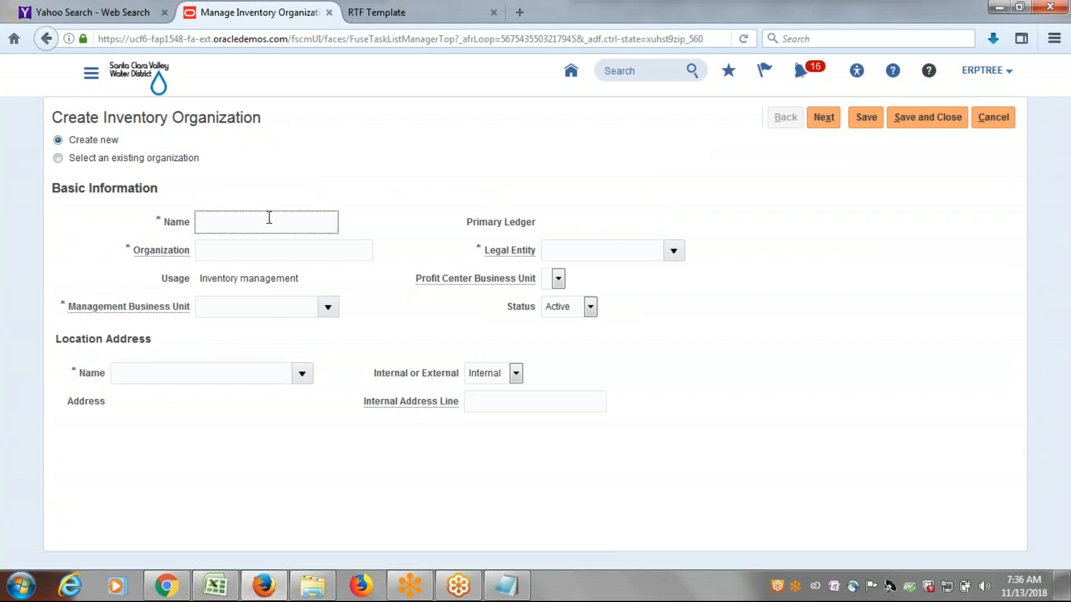
{"action": "left_click", "coordinate": [396, 196]}
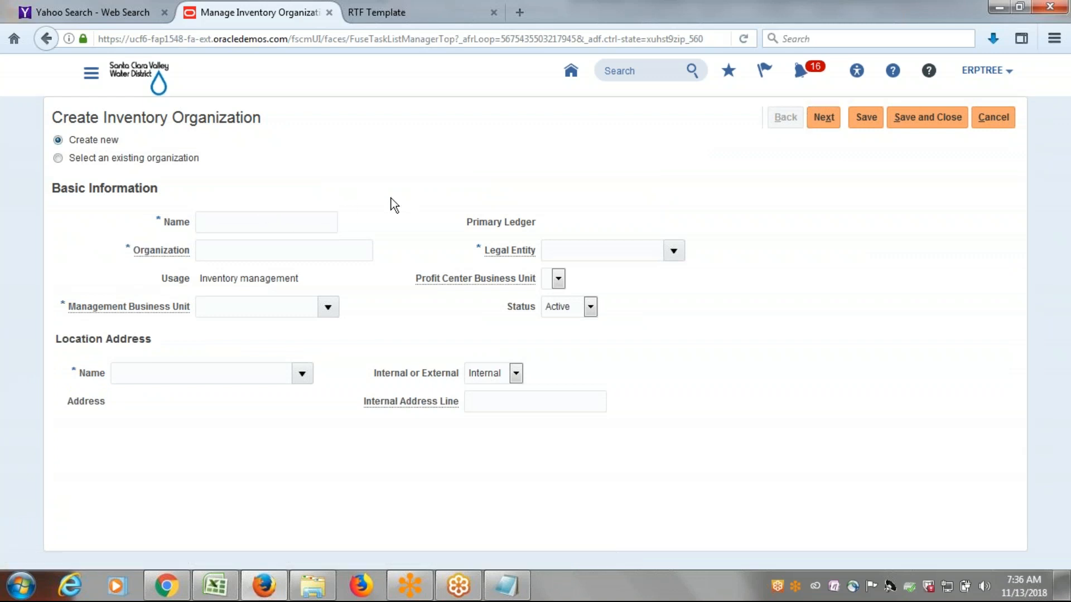
{"action": "left_click", "coordinate": [260, 224]}
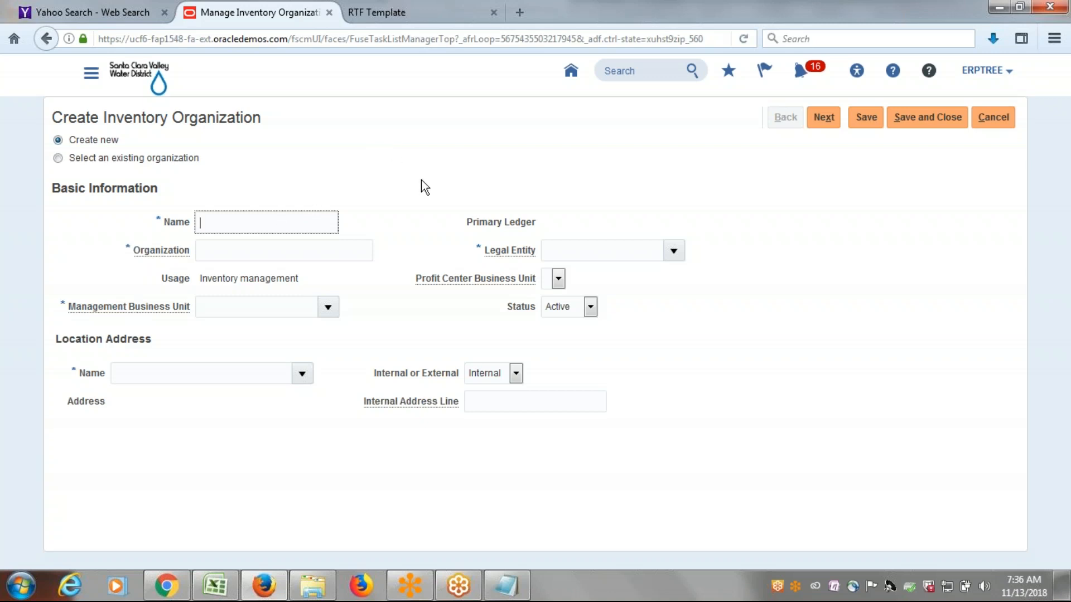
{"action": "type", "text": "ERPTREE Austin Inventory"}
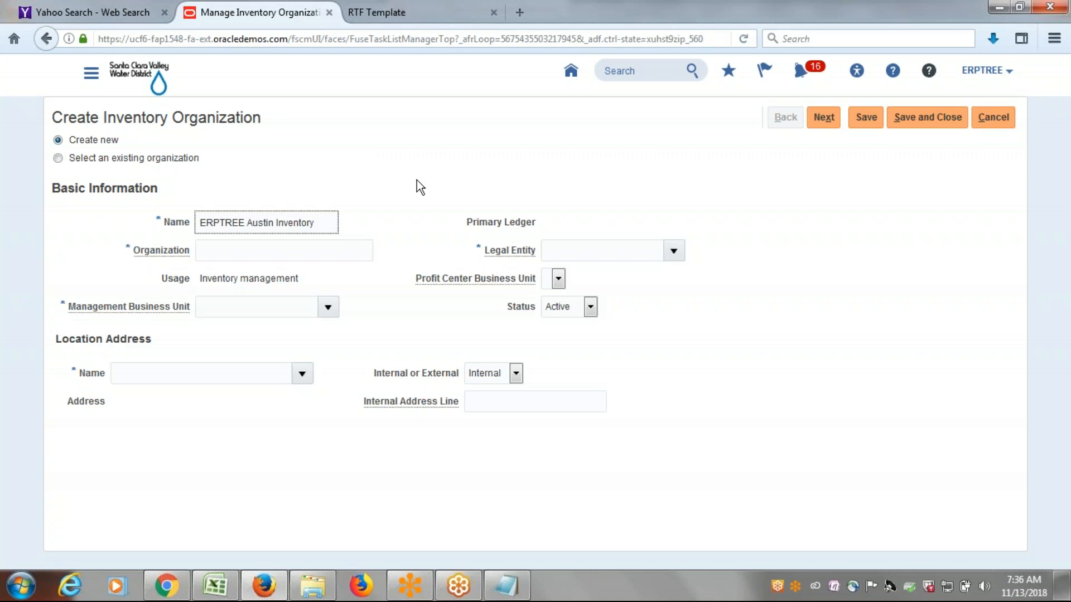
{"action": "key", "text": "Tab"}
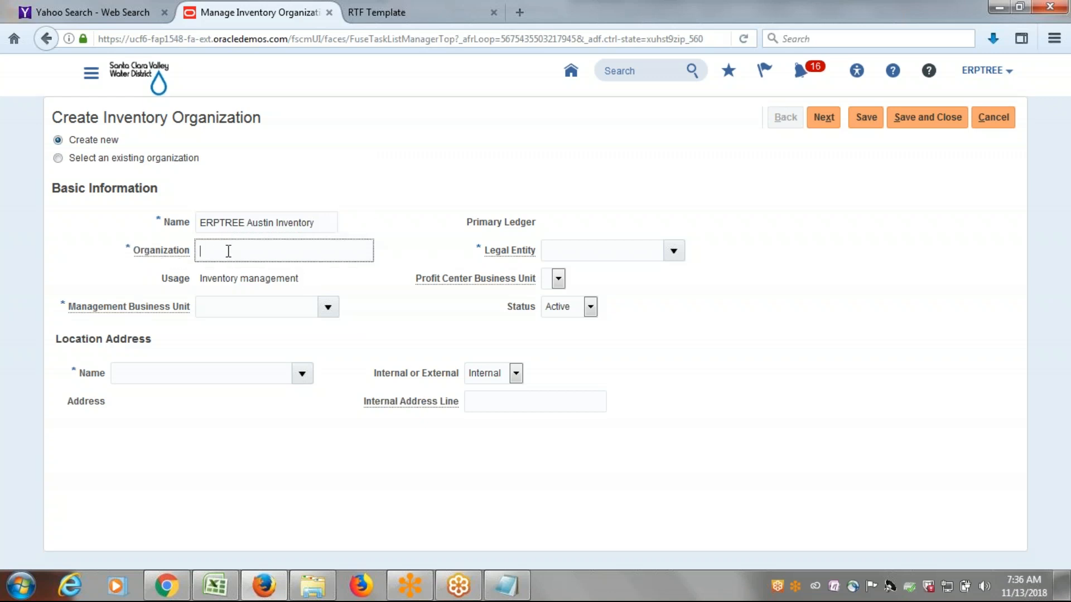
Set the new inventory organization's organization code to ERPTREE_AUSTIN.
{"action": "type", "text": "ERPTREE Austin"}
{"action": "key", "text": "BackSpace"}
{"action": "key", "text": "BackSpace"}
{"action": "key", "text": "BackSpace"}
{"action": "key", "text": "BackSpace"}
{"action": "key", "text": "BackSpace"}
{"action": "key", "text": "BackSpace"}
{"action": "type", "text": "AUSTIN"}
{"action": "key", "text": "Tab"}
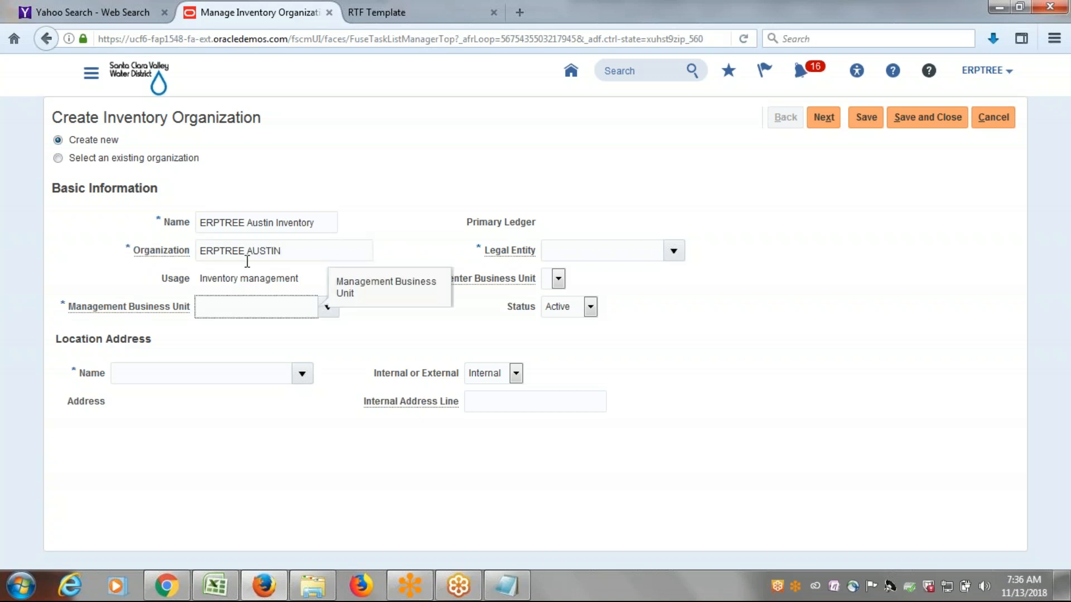
{"action": "left_click", "coordinate": [346, 326]}
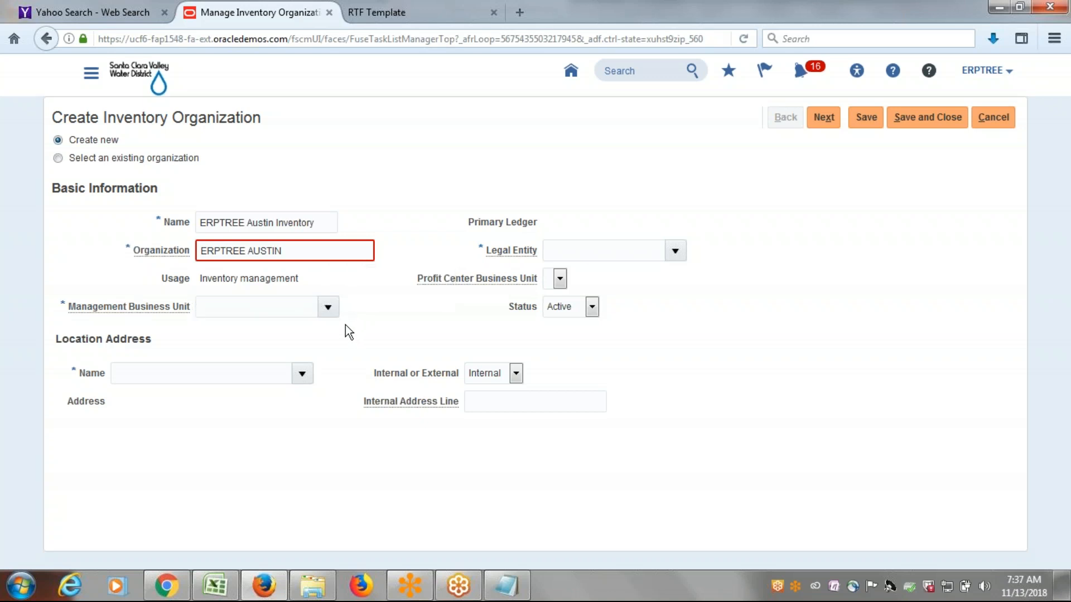
{"action": "left_click", "coordinate": [251, 250]}
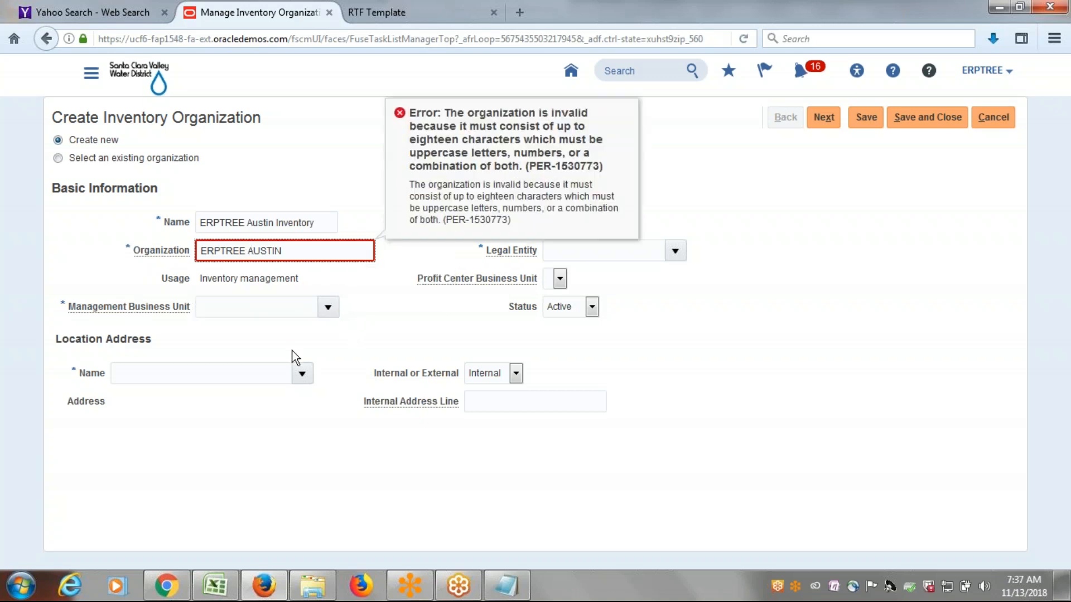
{"action": "key", "text": "BackSpace"}
{"action": "type", "text": "_"}
{"action": "left_click", "coordinate": [363, 282]}
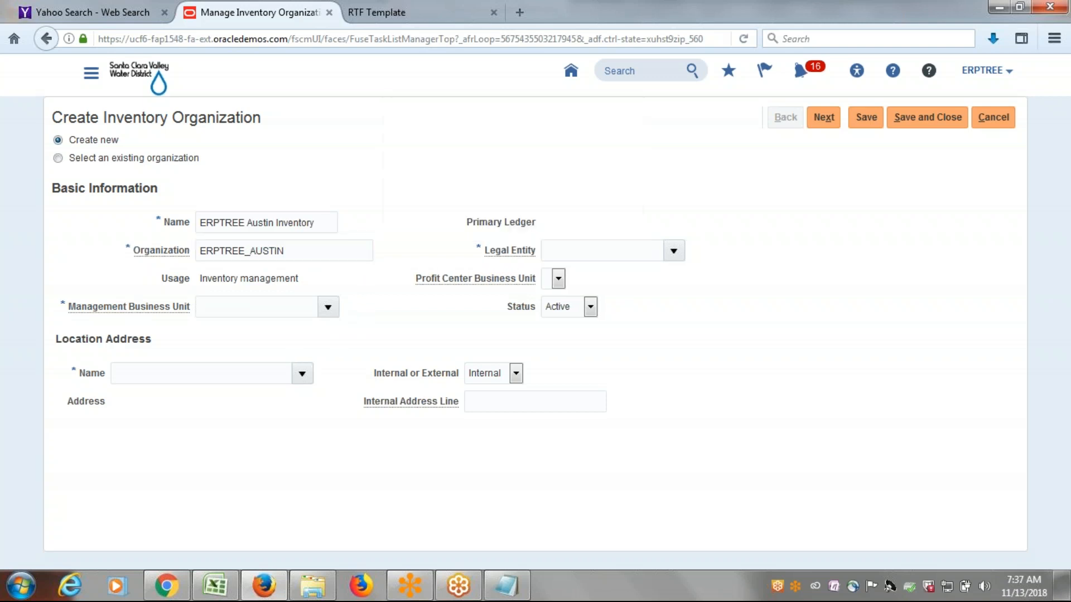
Assign ERPTREE US Business Unit as the management business unit and ERPTREE Austin Inventory Location as the location address.
{"action": "left_click", "coordinate": [328, 307]}
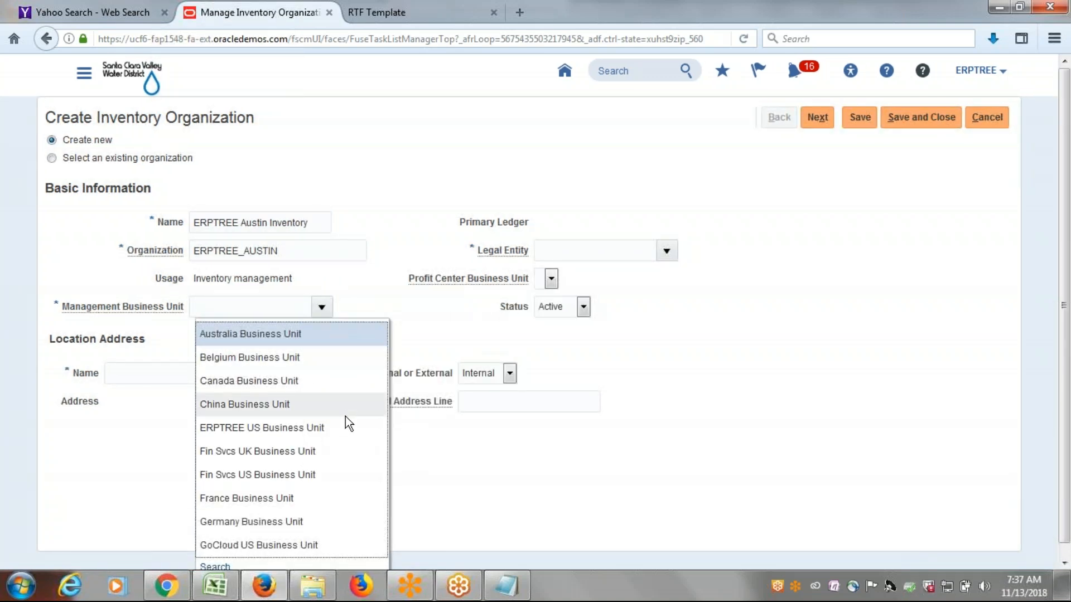
{"action": "left_click", "coordinate": [323, 428]}
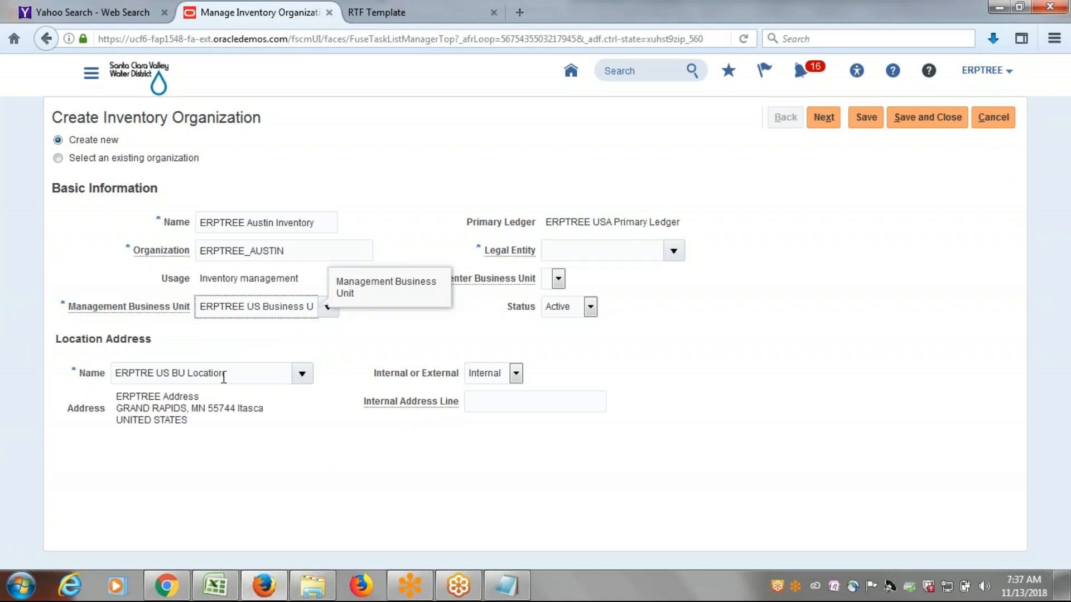
{"action": "triple_click", "coordinate": [225, 375]}
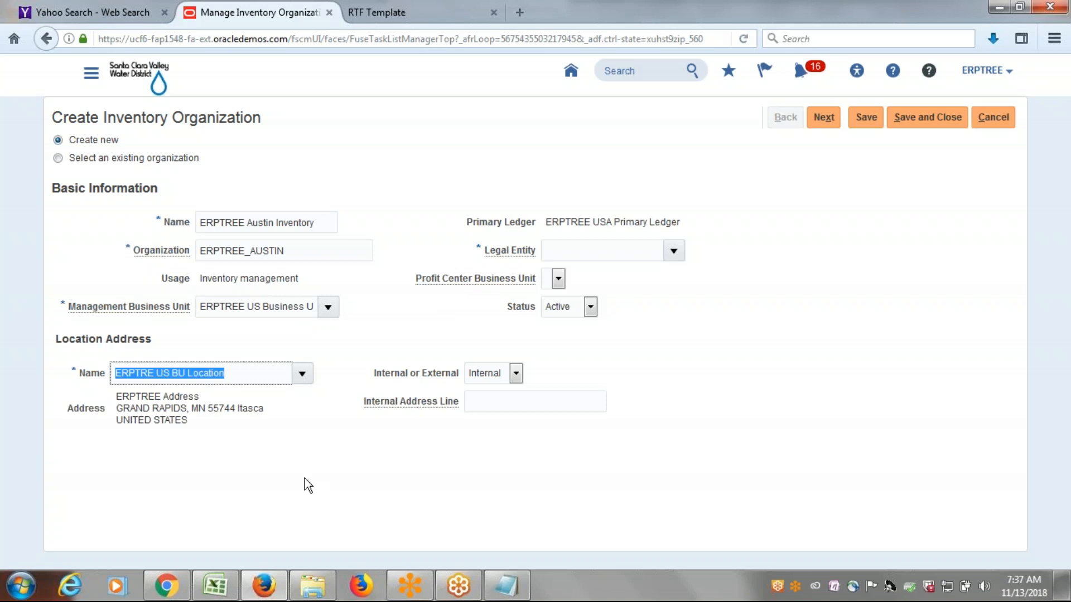
{"action": "key", "text": "BackSpace"}
{"action": "type", "text": "ERP"}
{"action": "key", "text": "Tab"}
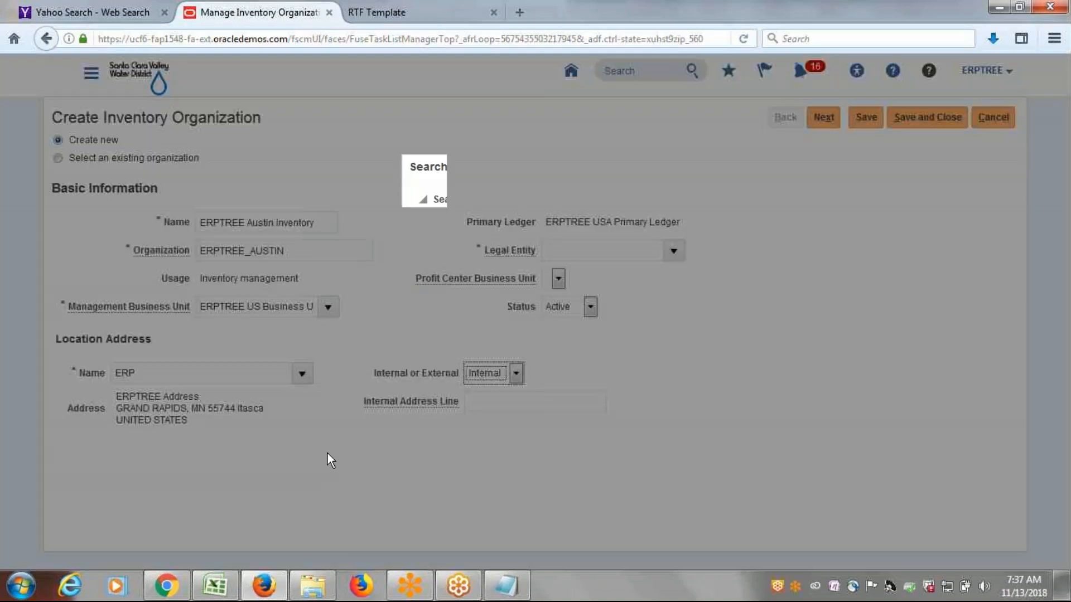
{"action": "left_click", "coordinate": [471, 389]}
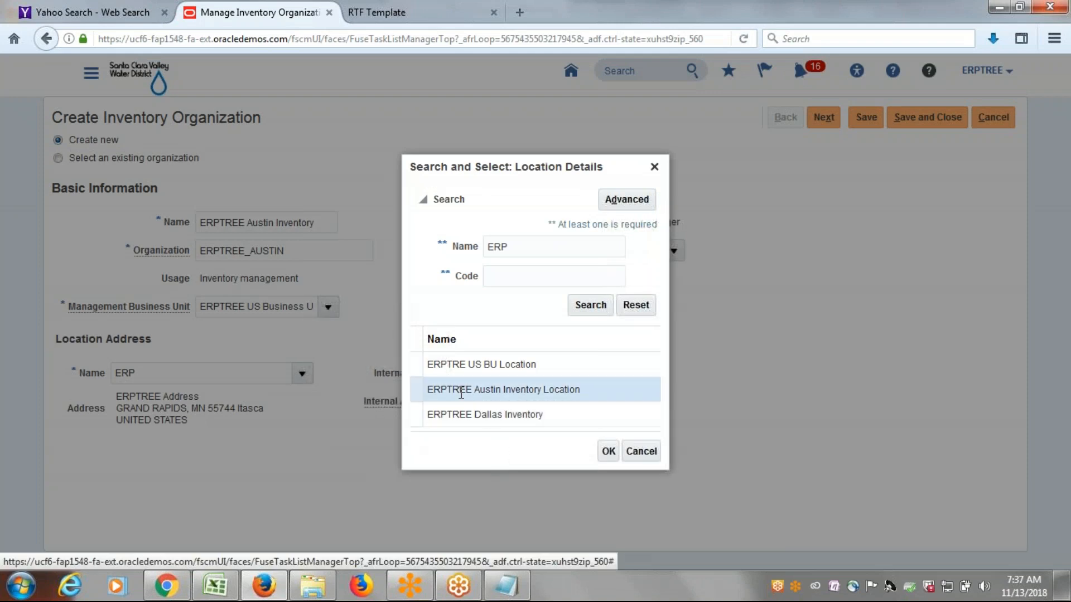
{"action": "left_click", "coordinate": [608, 452]}
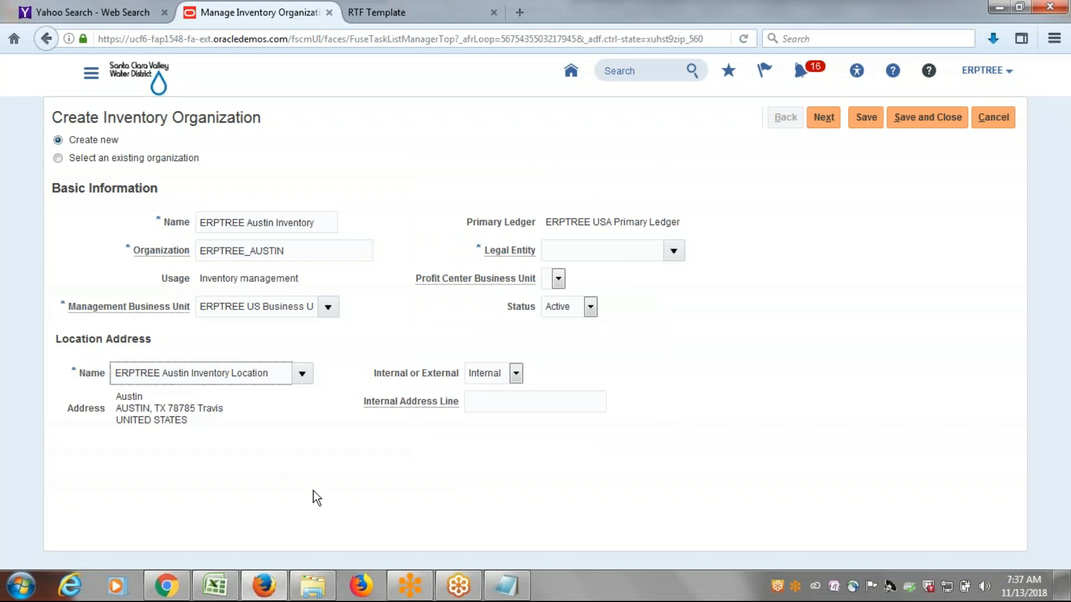
Assign ERPTREE USA Legal Entity as the new inventory organization's legal entity and continue to its organization parameters.
{"action": "left_click", "coordinate": [674, 252]}
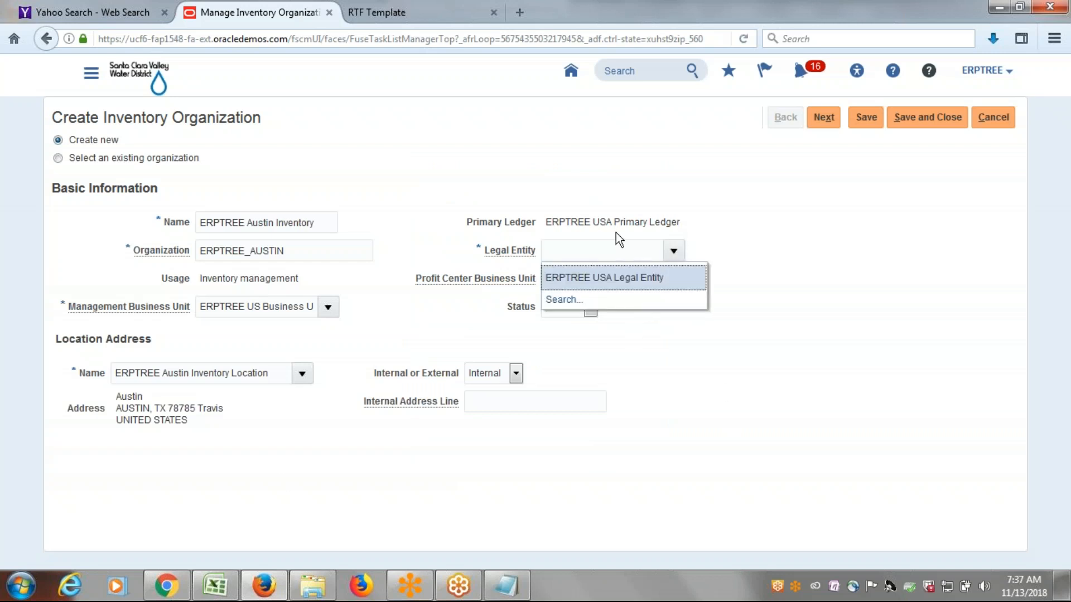
{"action": "left_click", "coordinate": [641, 278]}
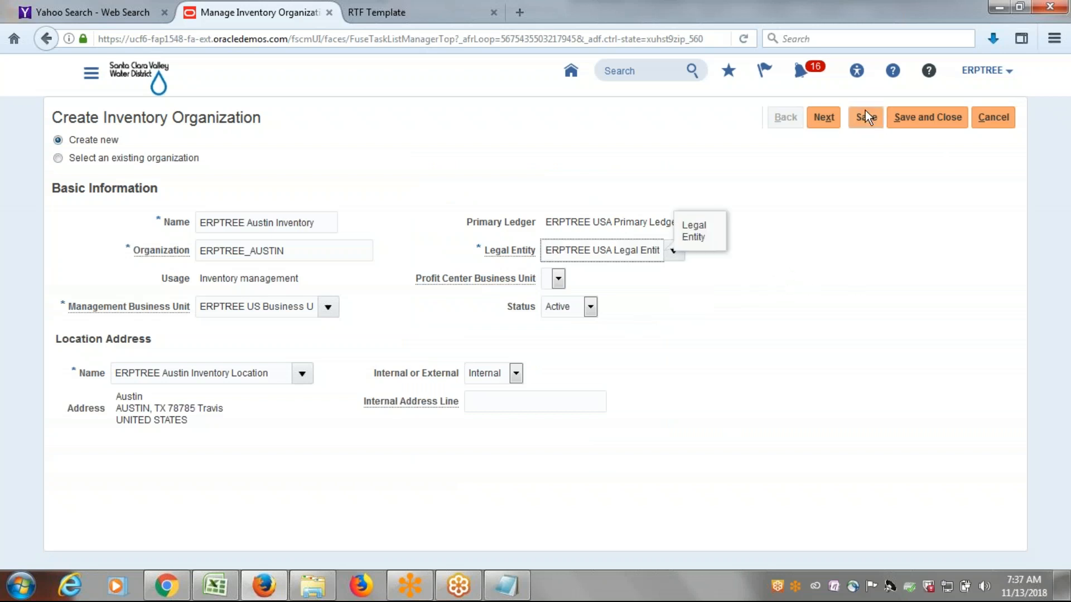
{"action": "left_click", "coordinate": [824, 117]}
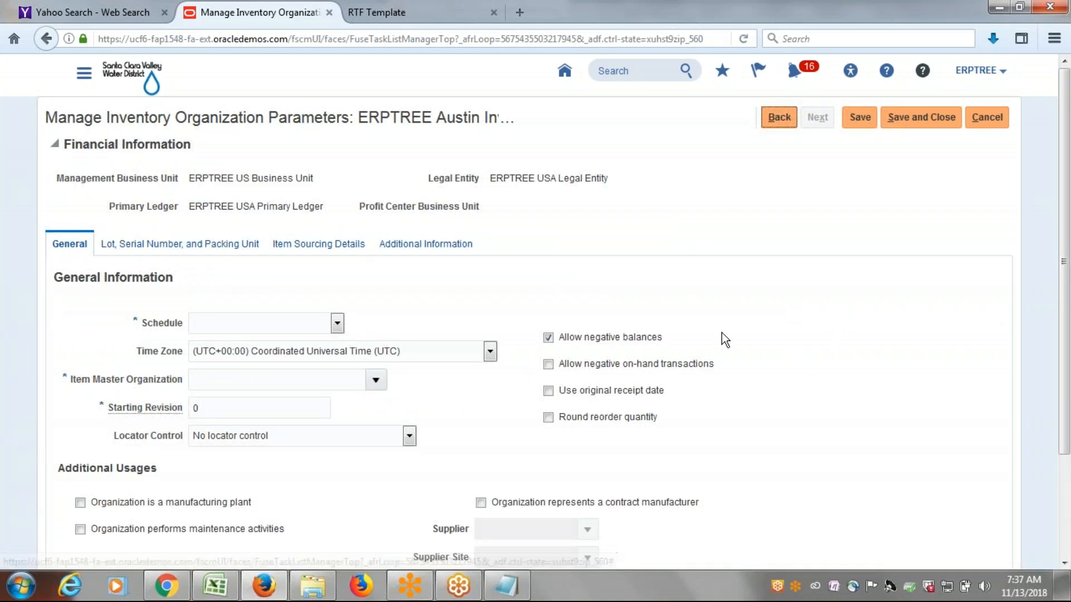
Set the organization's schedule to ERPTREE Schedule and its item master organization to ERPTREE Item Master Organization.
{"action": "left_click", "coordinate": [336, 324]}
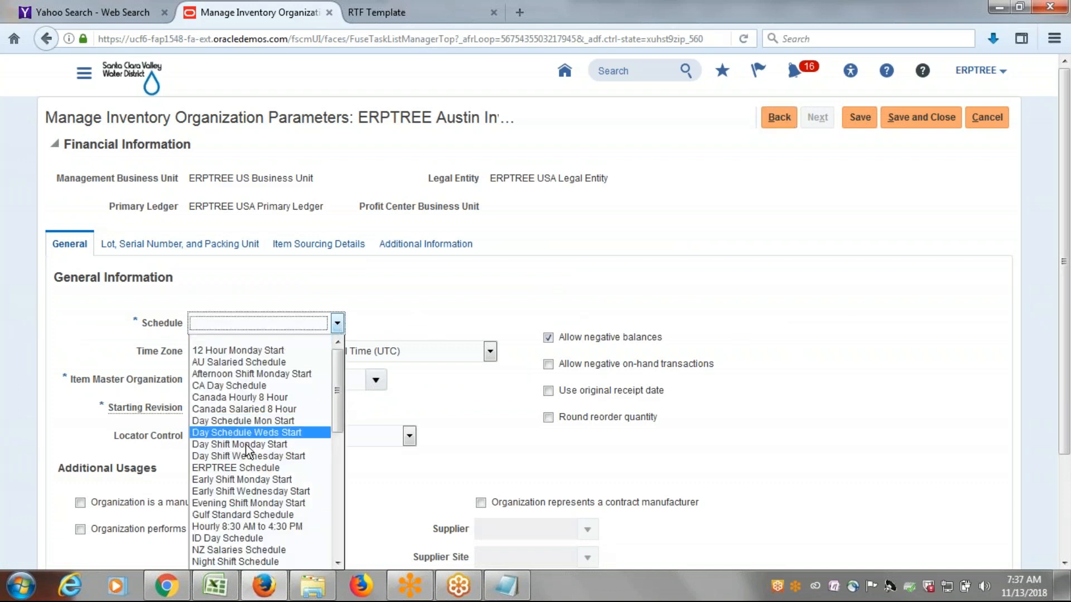
{"action": "left_click", "coordinate": [260, 468]}
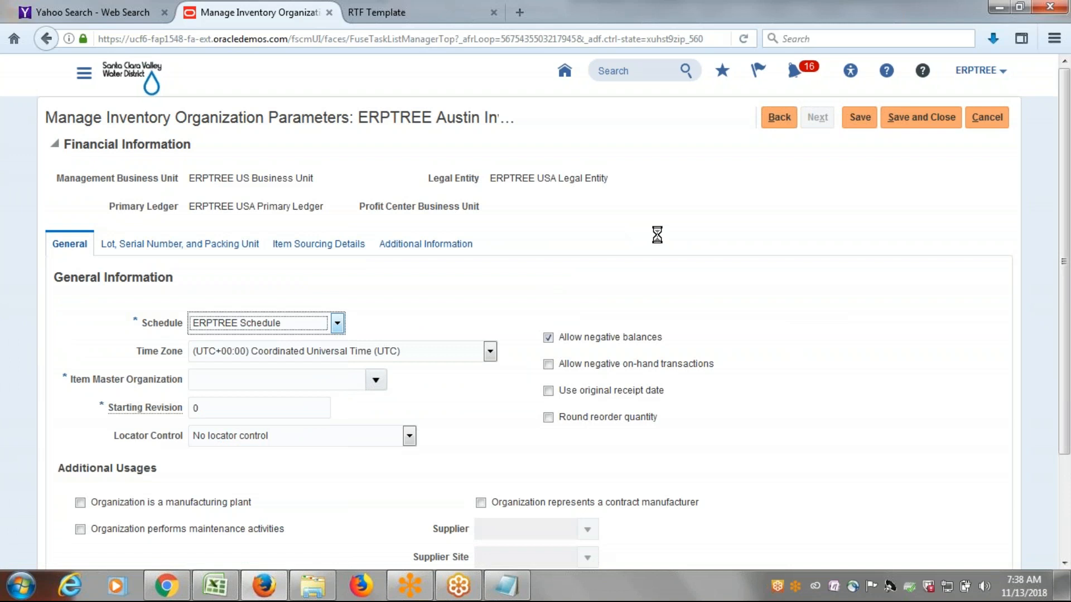
{"action": "left_click", "coordinate": [376, 381]}
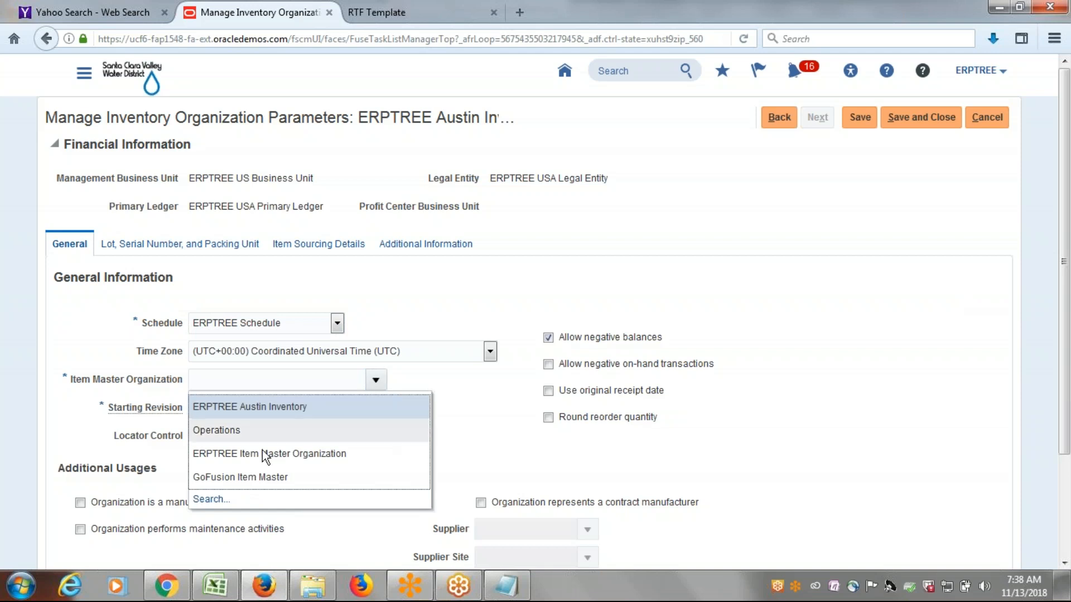
{"action": "left_click", "coordinate": [261, 454]}
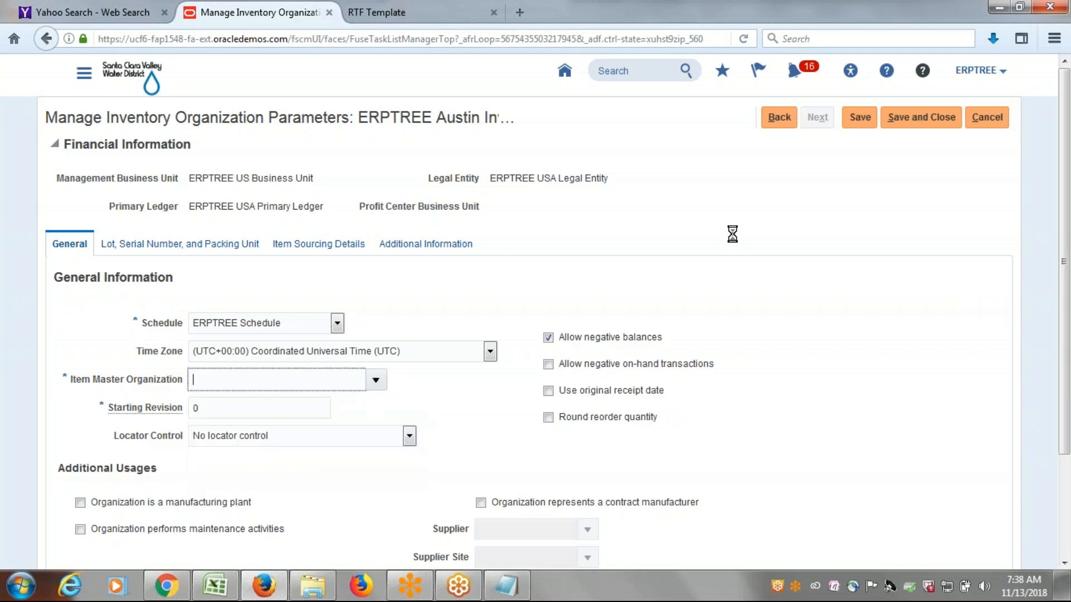
View the Lot, Serial Number, and Packing Unit parameters, and save and close the inventory organization.
{"action": "mouse_move", "coordinate": [1070, 302]}
{"action": "left_mouse_down"}
{"action": "mouse_move", "coordinate": [1070, 395]}
{"action": "mouse_move", "coordinate": [1065, 298]}
{"action": "left_mouse_up"}
{"action": "left_click", "coordinate": [211, 247]}
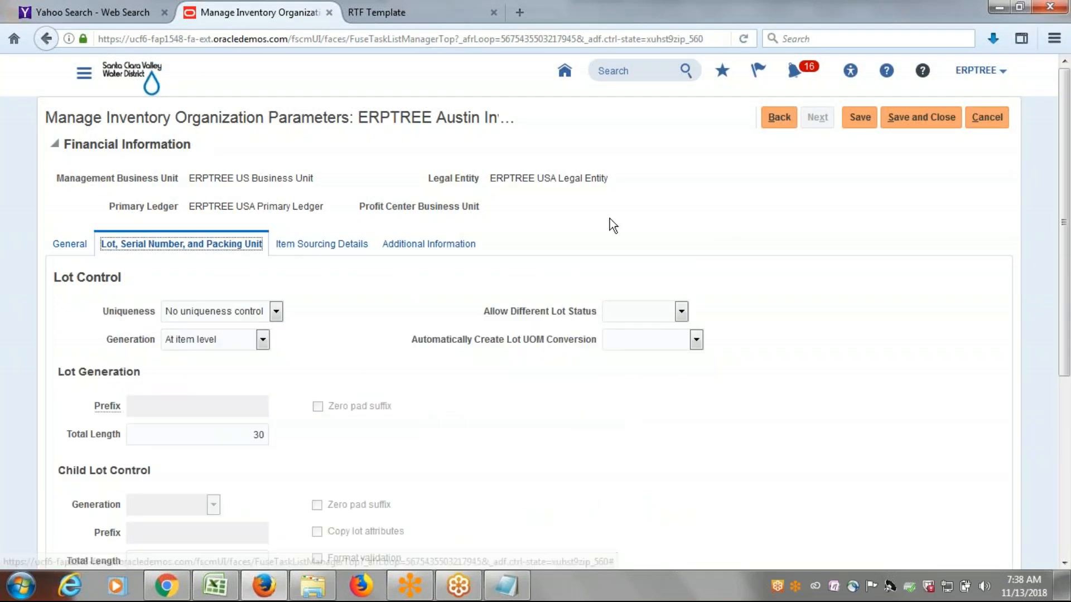
{"action": "left_click", "coordinate": [928, 120]}
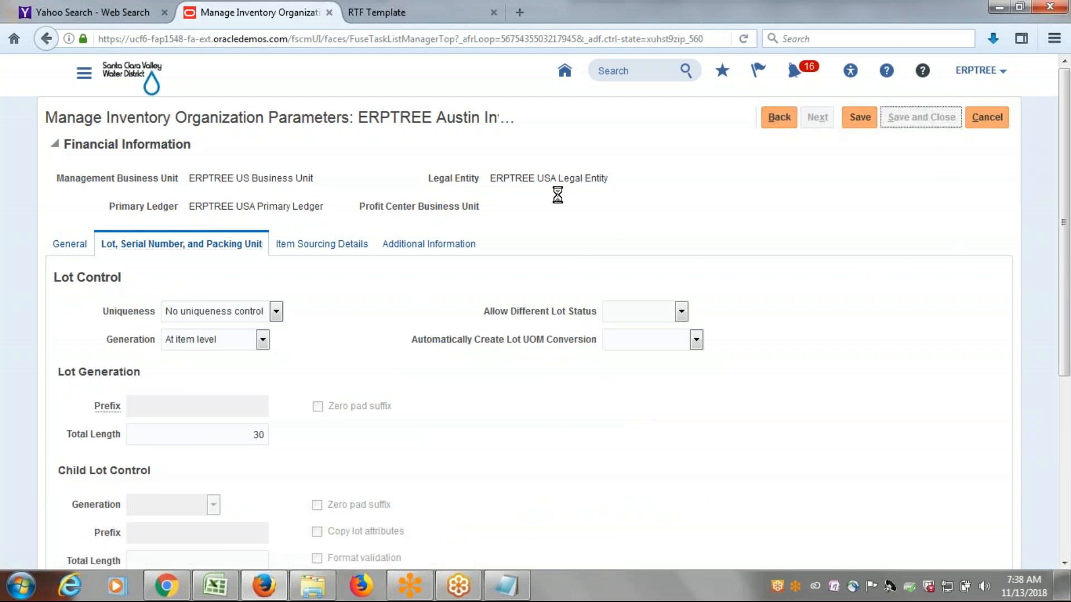
Switch to the Excel discussion sheet, check the Configure Receiving Parameter item, save the workbook and return to the browser.
{"action": "key", "text": "alt+Tab"}
{"action": "left_click", "coordinate": [181, 205]}
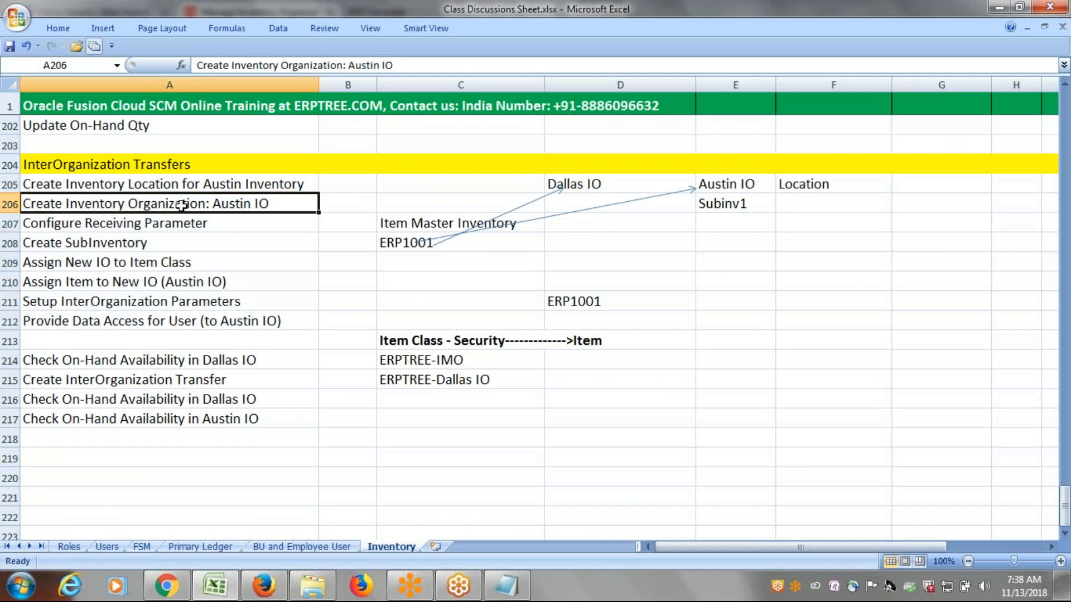
{"action": "left_click", "coordinate": [178, 225]}
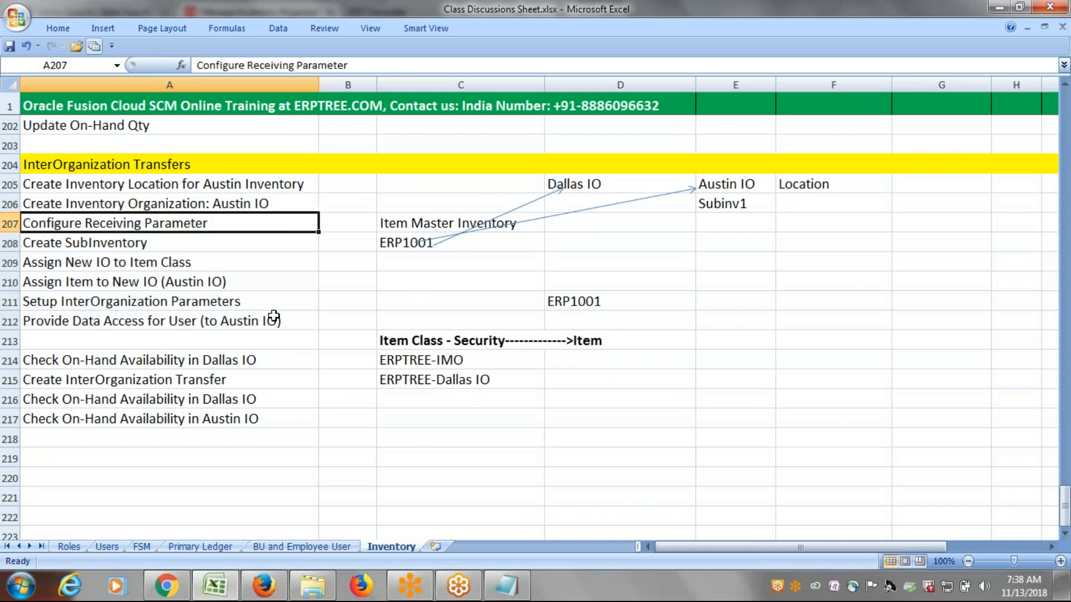
{"action": "key", "text": "ctrl+s"}
{"action": "key", "text": "alt+Tab"}
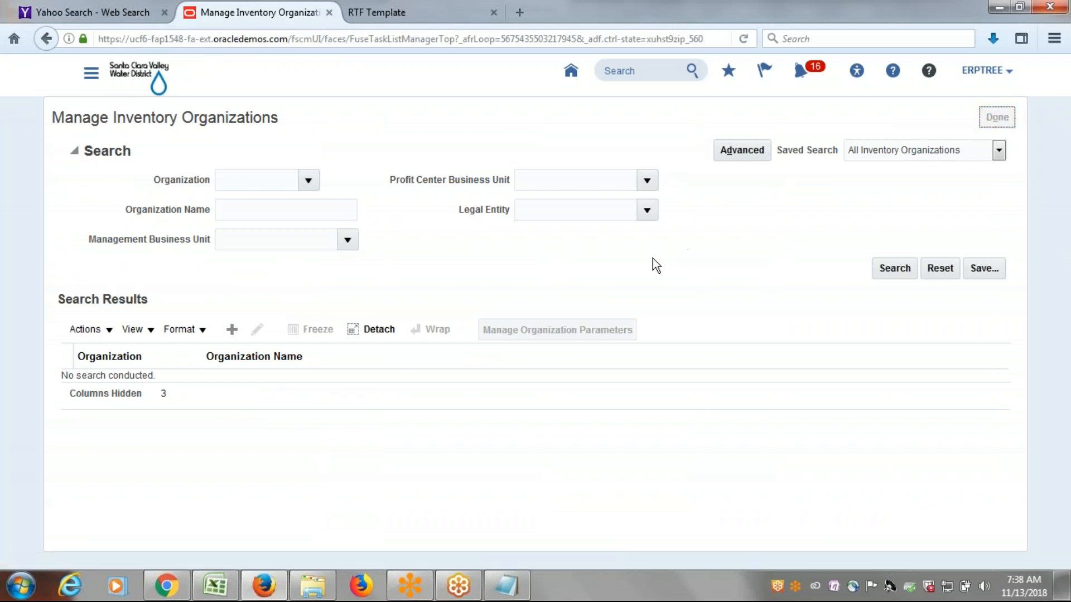
Search the project tasks for Receiving Para and open the Manage Receiving Parameters task under Procurement.
{"action": "left_click_drag", "start_coordinate": [158, 314], "coordinate": [9, 369]}
{"action": "type", "text": "Re"}
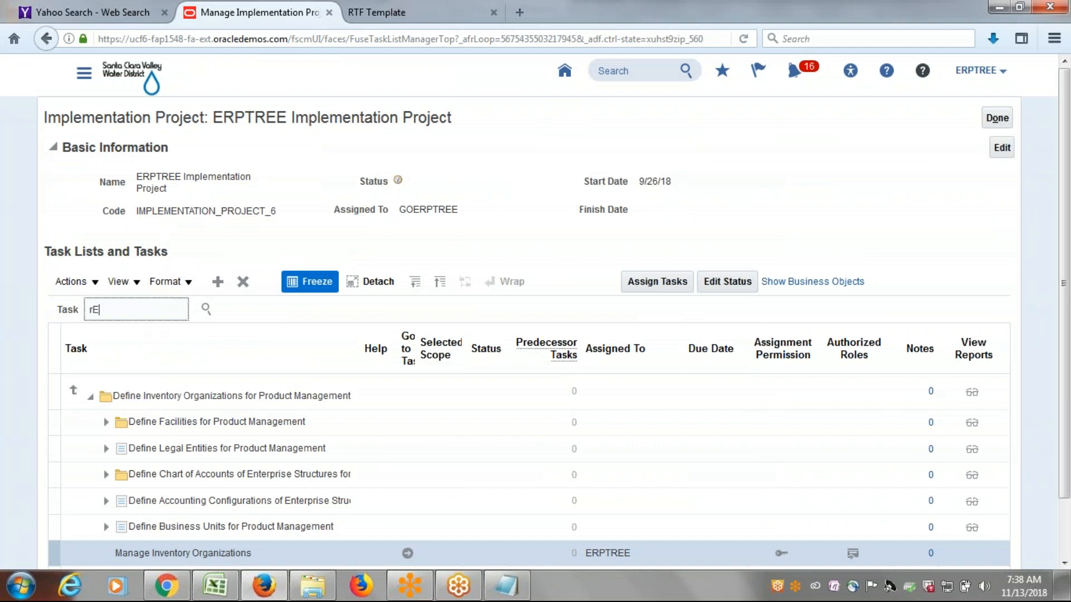
{"action": "type", "text": "ceiving Para"}
{"action": "left_click", "coordinate": [214, 308]}
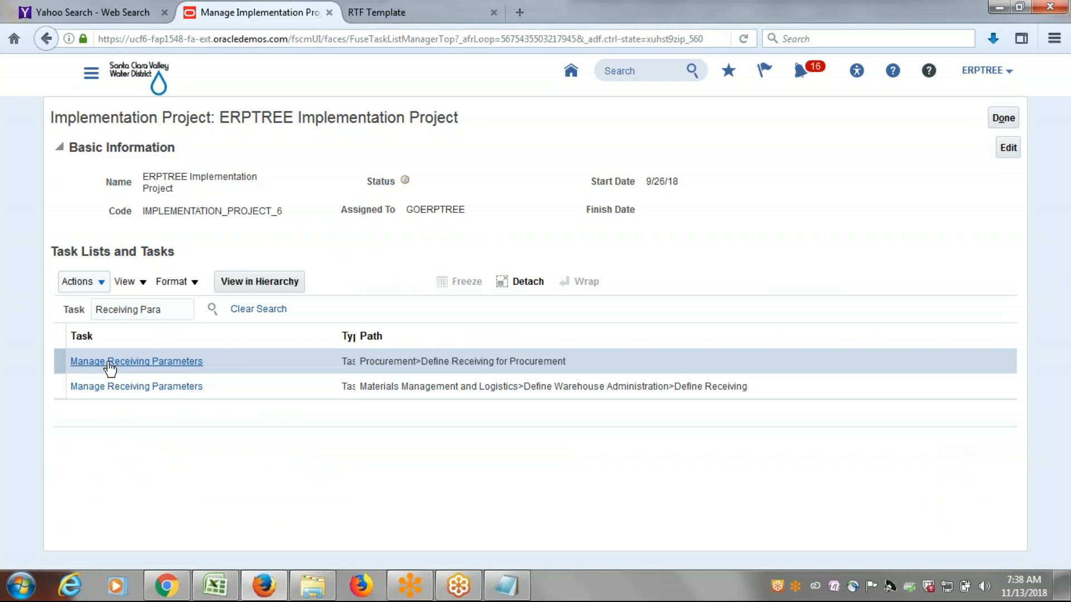
{"action": "left_click", "coordinate": [109, 362]}
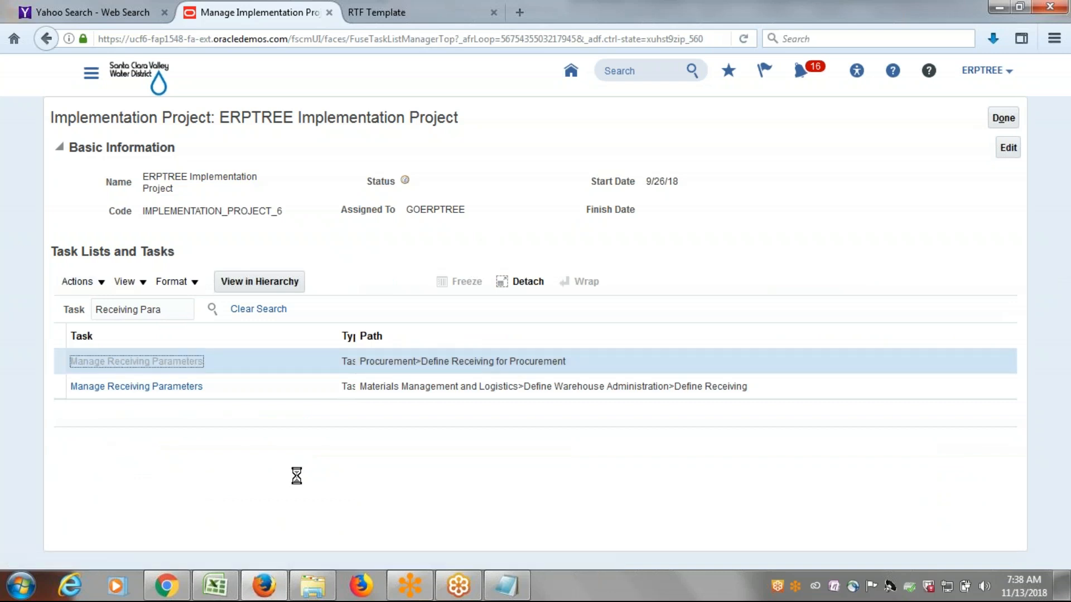
{"action": "left_click", "coordinate": [413, 502]}
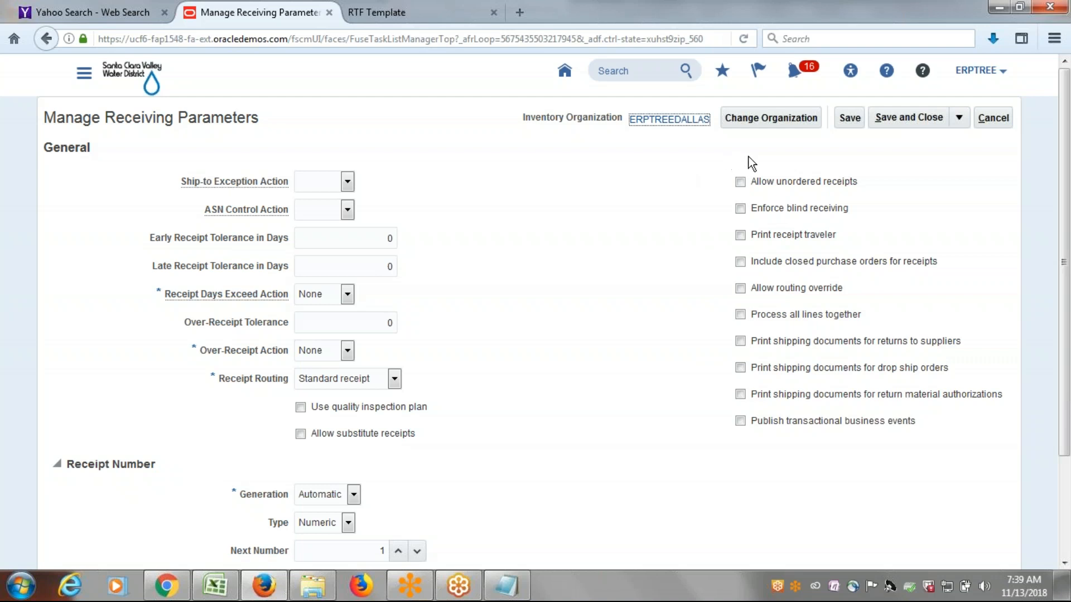
Change the inventory organization for the receiving parameters to ERPTREE_AUSTIN, finding it by searching organizations for ERP.
{"action": "left_click", "coordinate": [776, 119]}
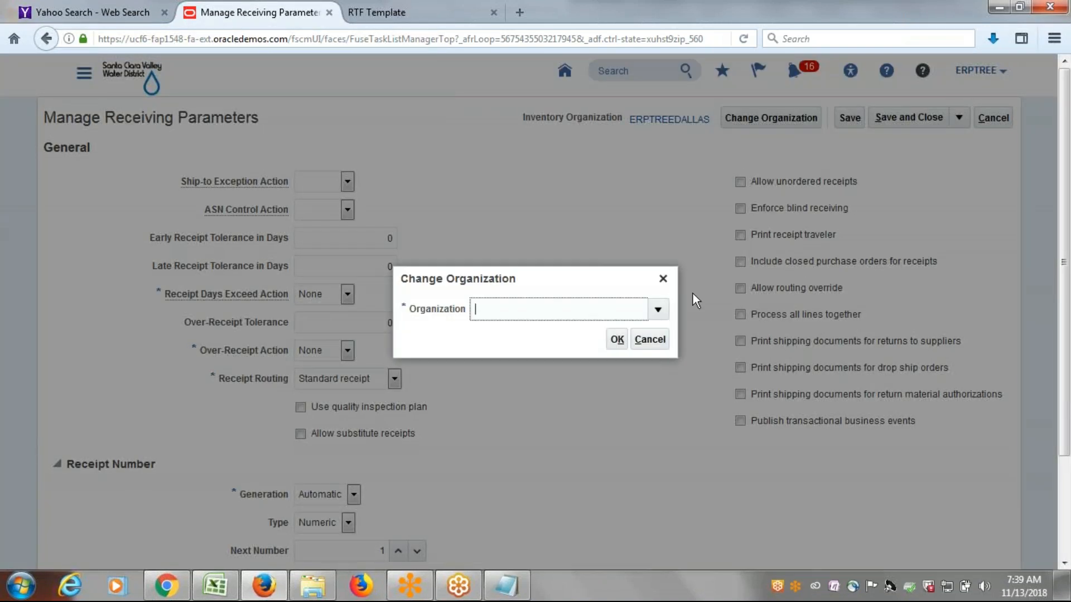
{"action": "left_click", "coordinate": [659, 310]}
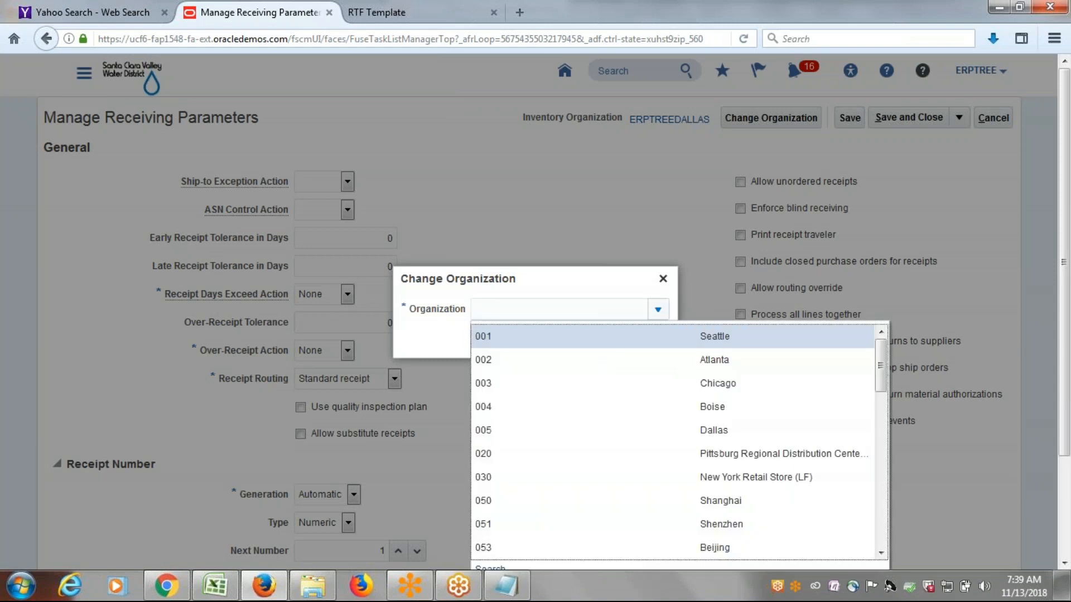
{"action": "scroll", "coordinate": [653, 373], "scroll_direction": "down", "scroll_amount": 1}
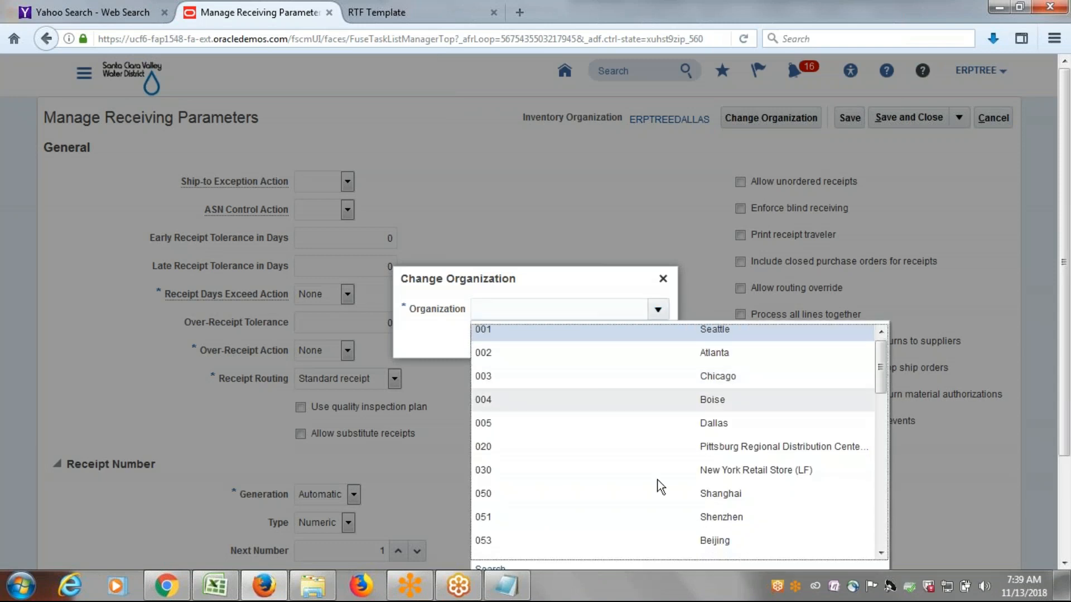
{"action": "scroll", "coordinate": [1065, 524], "scroll_direction": "down", "scroll_amount": 1}
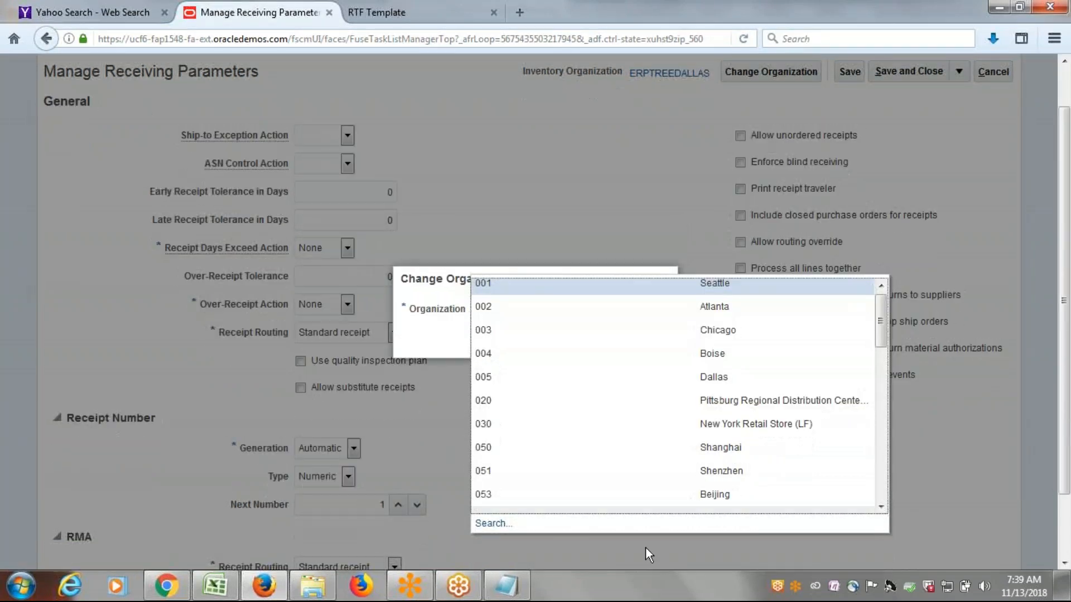
{"action": "left_click", "coordinate": [496, 527]}
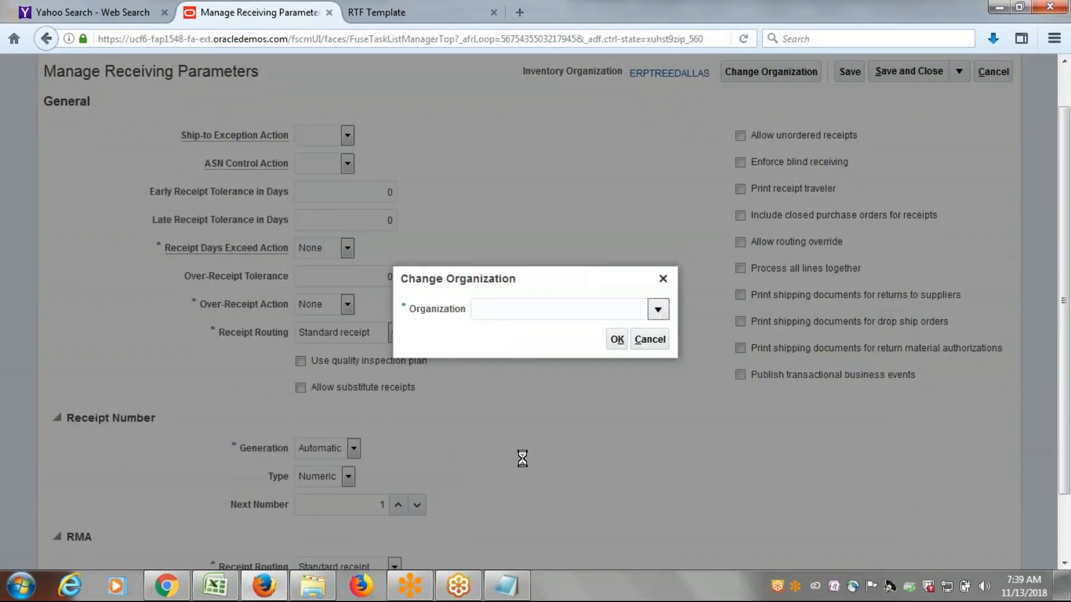
{"action": "left_click", "coordinate": [478, 270]}
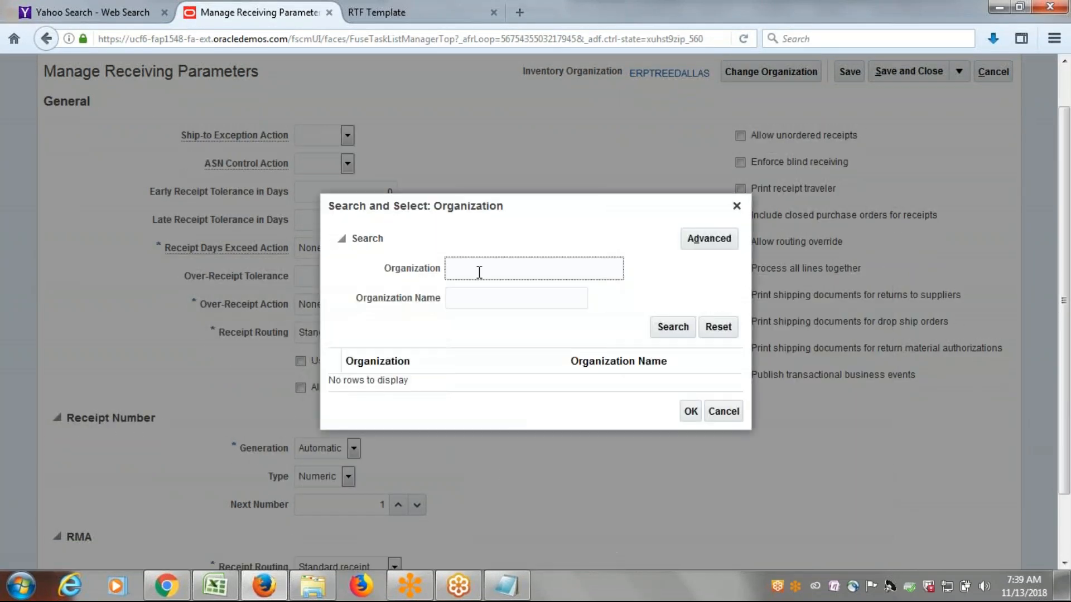
{"action": "type", "text": "ERP"}
{"action": "left_click", "coordinate": [676, 330]}
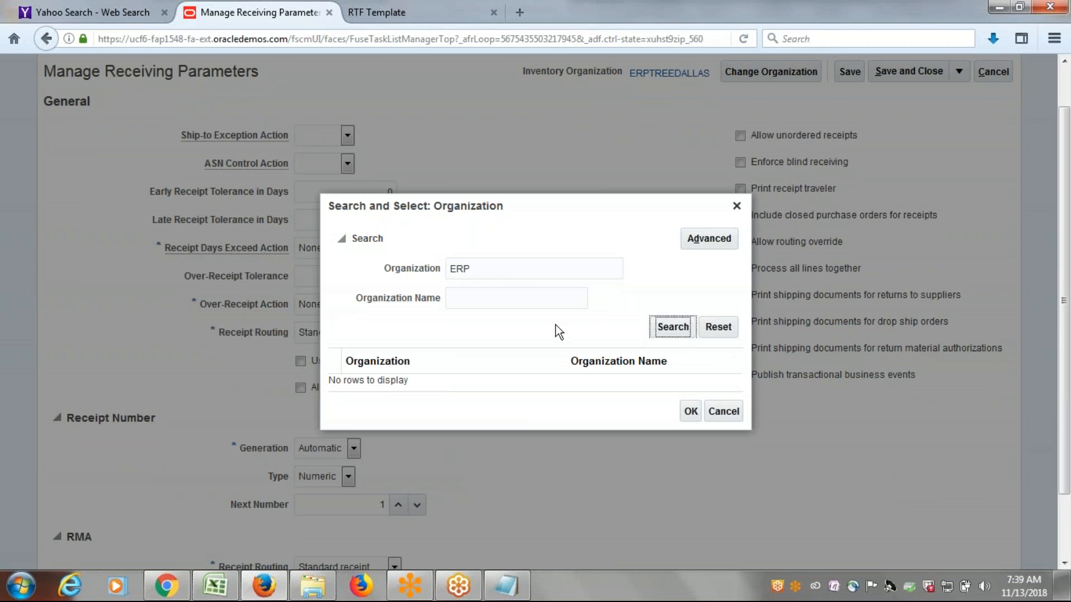
{"action": "left_click", "coordinate": [393, 393]}
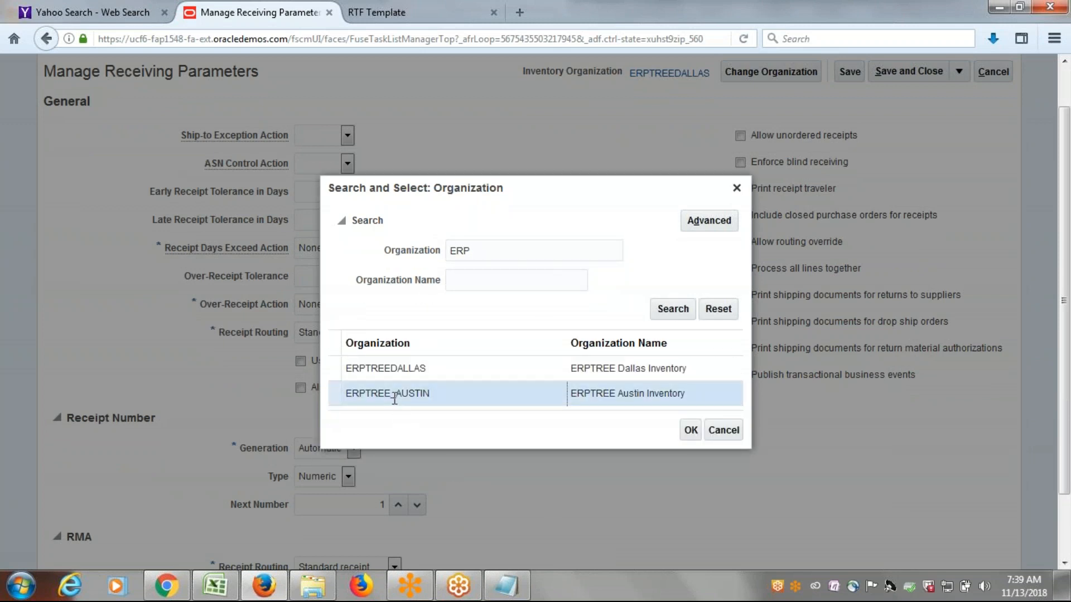
{"action": "left_click", "coordinate": [689, 431]}
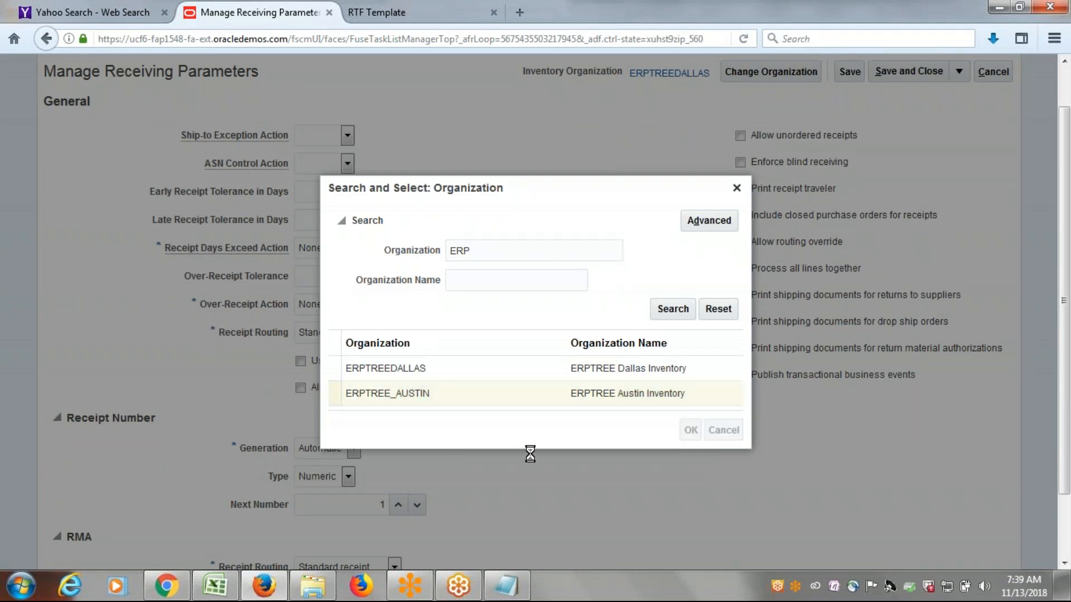
{"action": "left_click", "coordinate": [619, 339]}
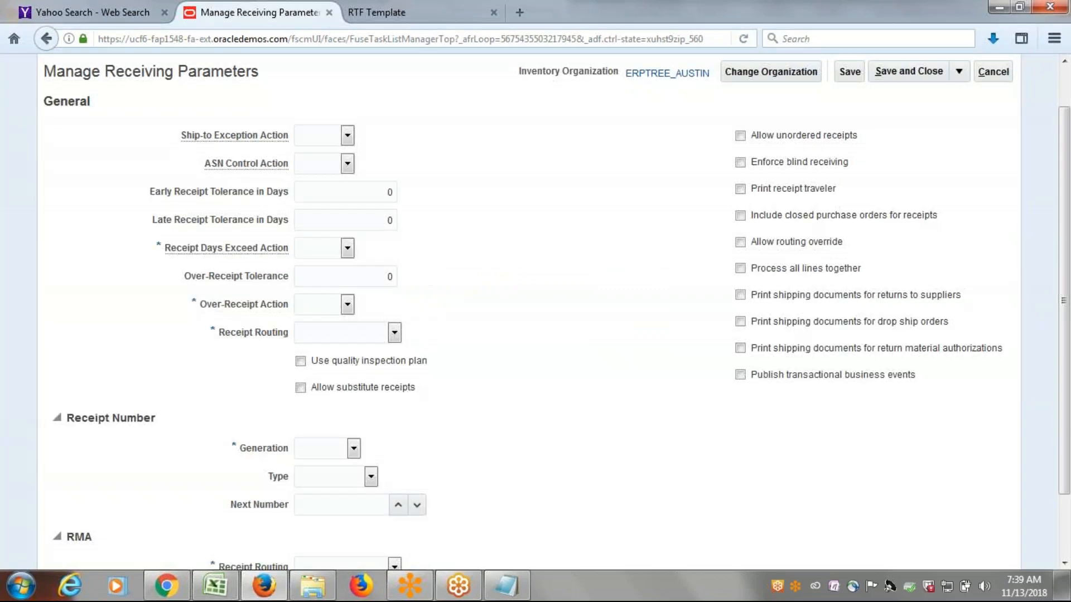
Set the Receipt Days Exceed Action and Over-Receipt Action to None and the general Receipt Routing to Standard receipt.
{"action": "scroll", "coordinate": [570, 313], "scroll_direction": "up", "scroll_amount": 1}
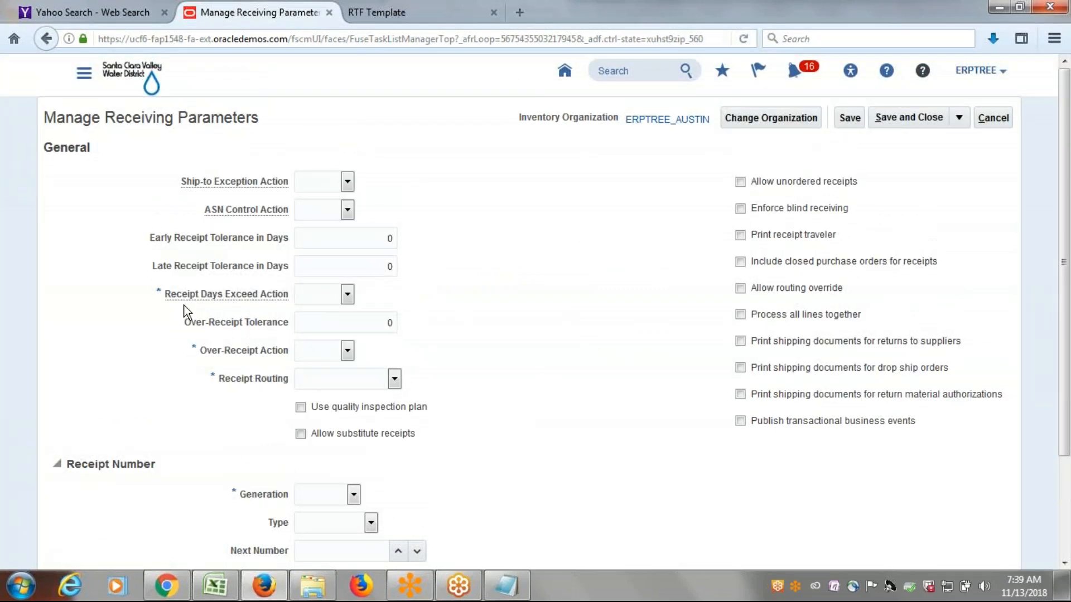
{"action": "left_click", "coordinate": [347, 295]}
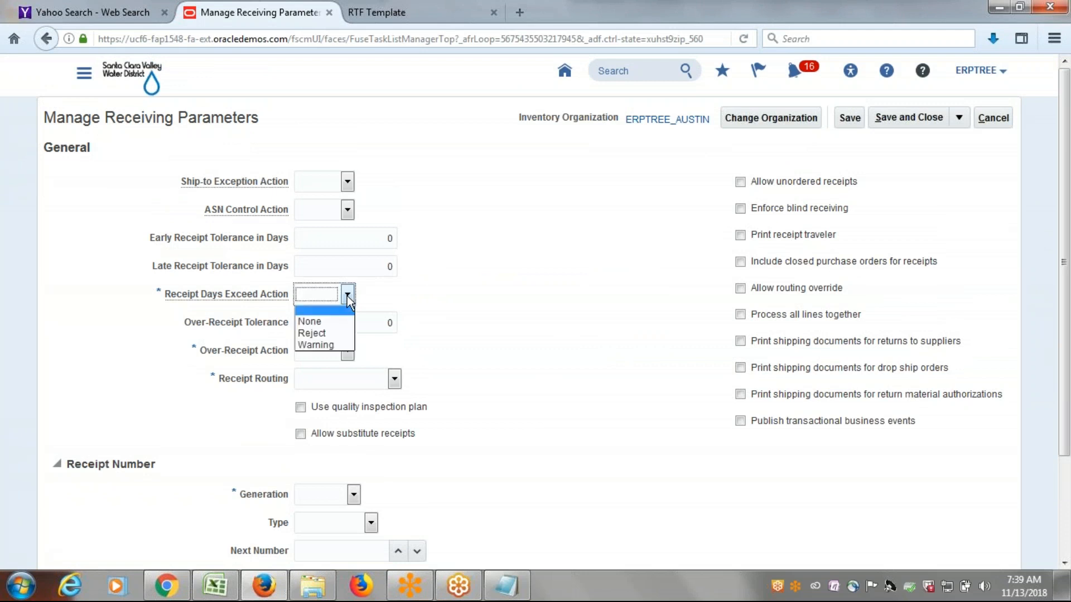
{"action": "left_click", "coordinate": [326, 322]}
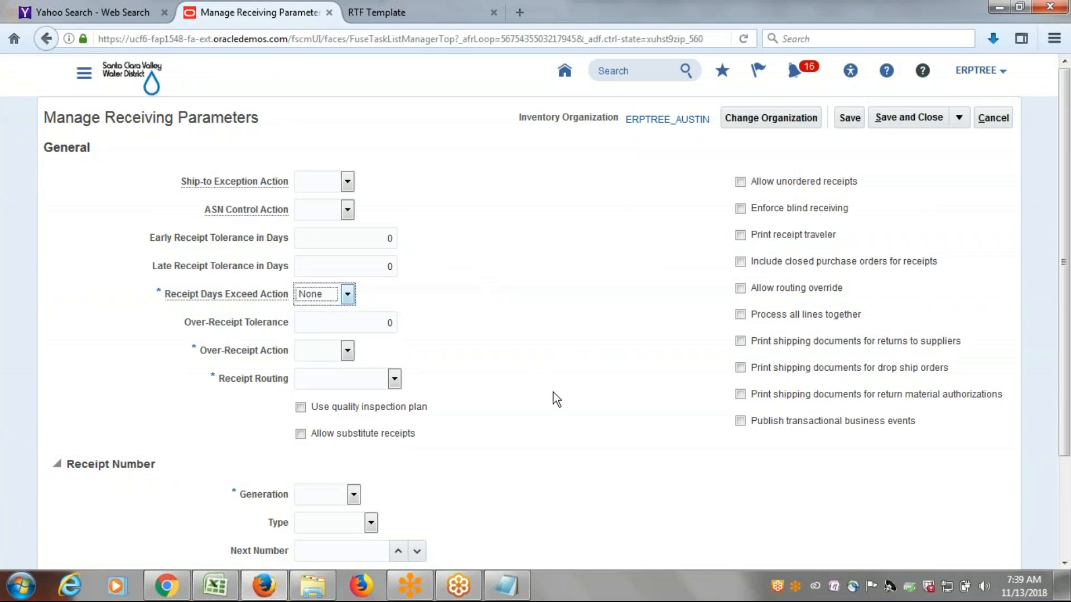
{"action": "left_click", "coordinate": [346, 353]}
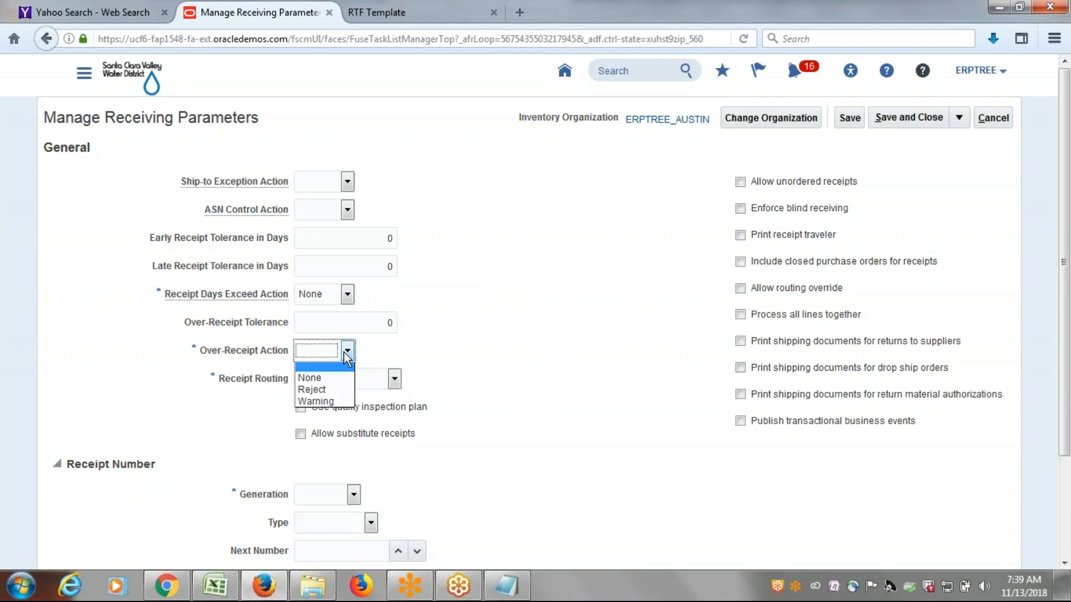
{"action": "left_click", "coordinate": [329, 376]}
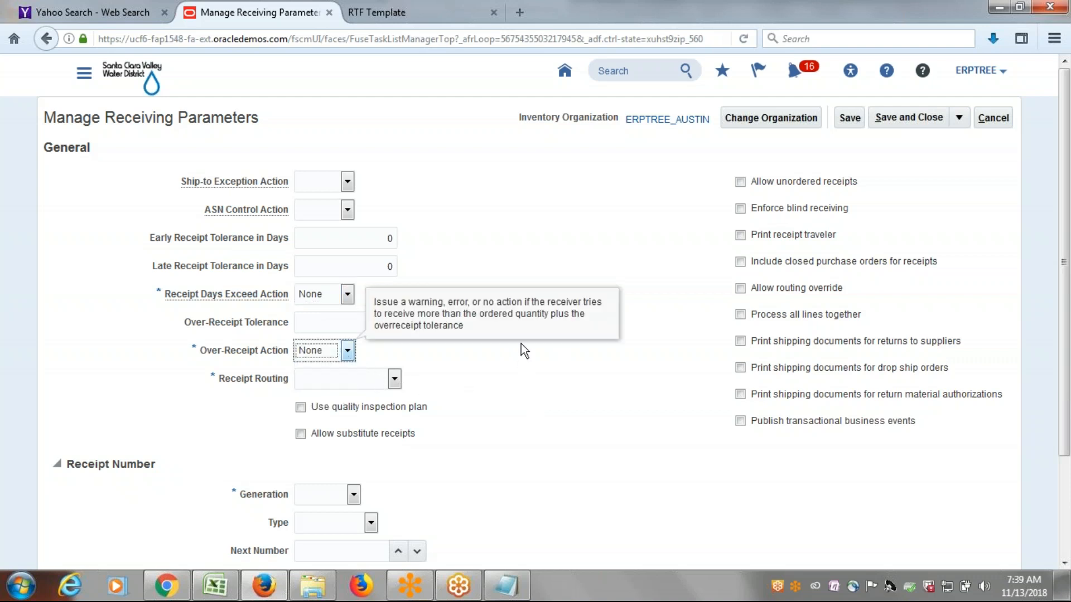
{"action": "left_click", "coordinate": [394, 380]}
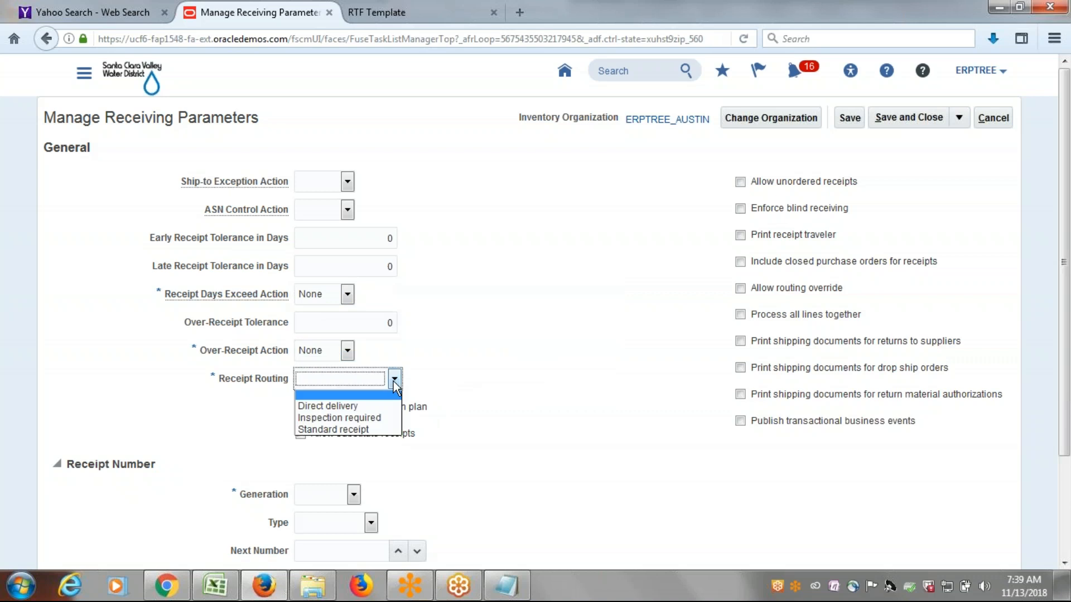
{"action": "left_click", "coordinate": [372, 430]}
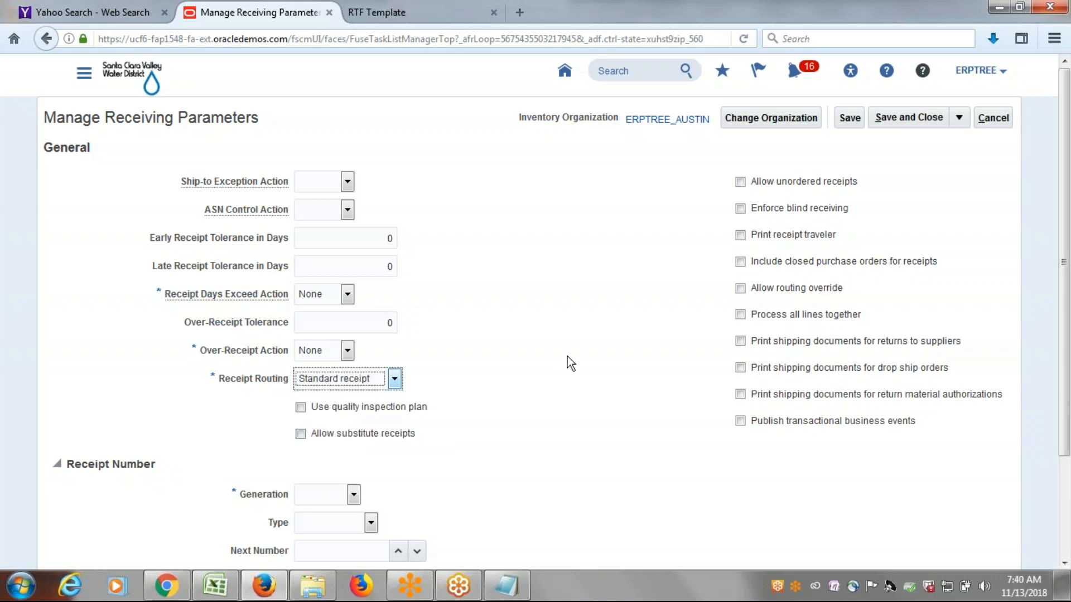
Set the receipt number Generation to Automatic, the Type to Numeric and the Next Number to 1.
{"action": "scroll", "coordinate": [586, 327], "scroll_direction": "down", "scroll_amount": 2}
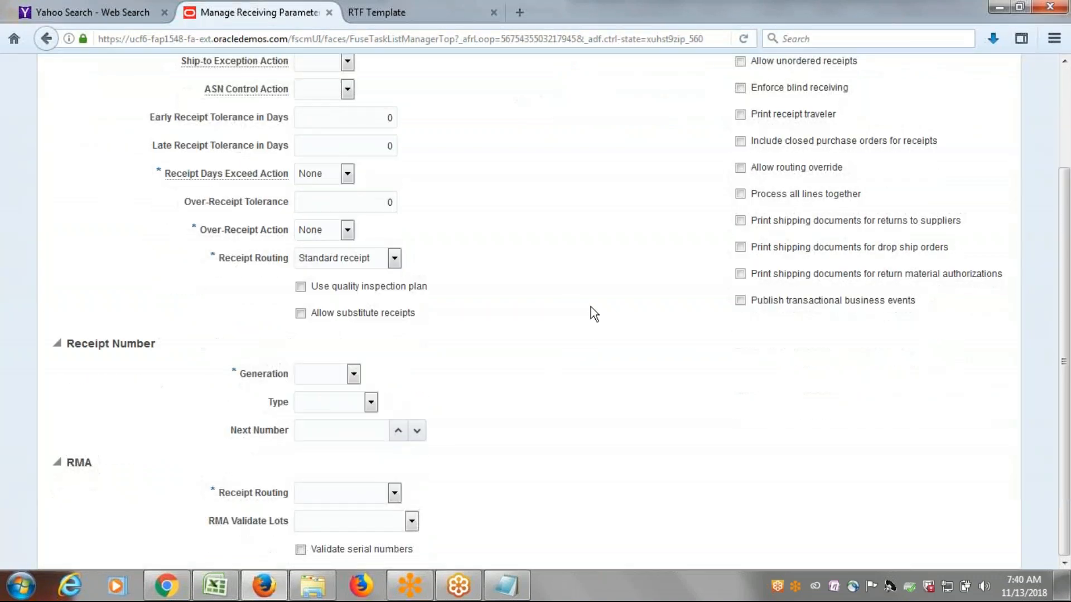
{"action": "left_click", "coordinate": [351, 376]}
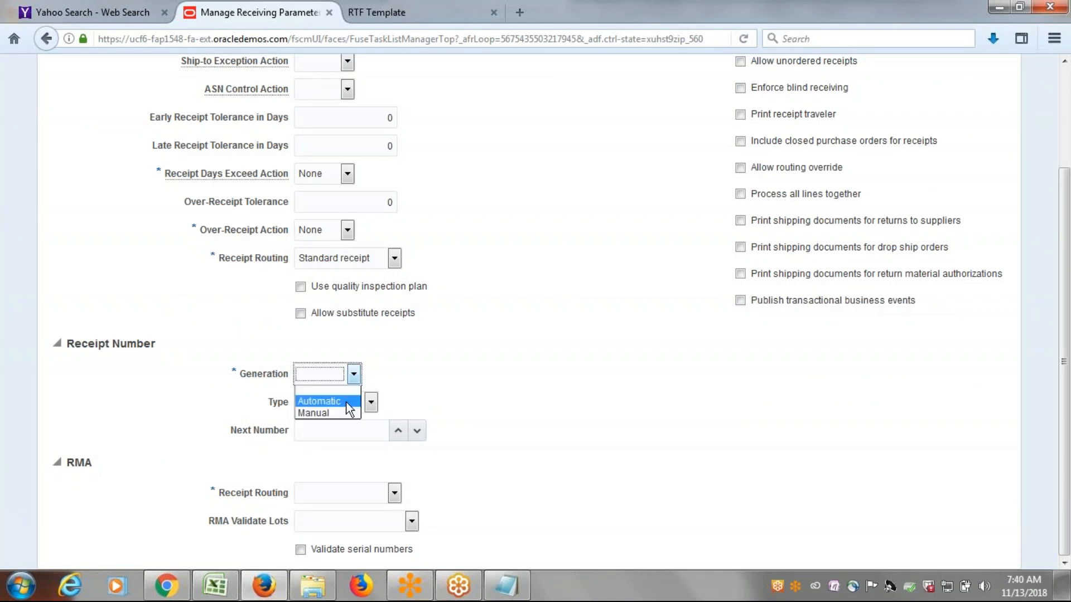
{"action": "left_click", "coordinate": [350, 401]}
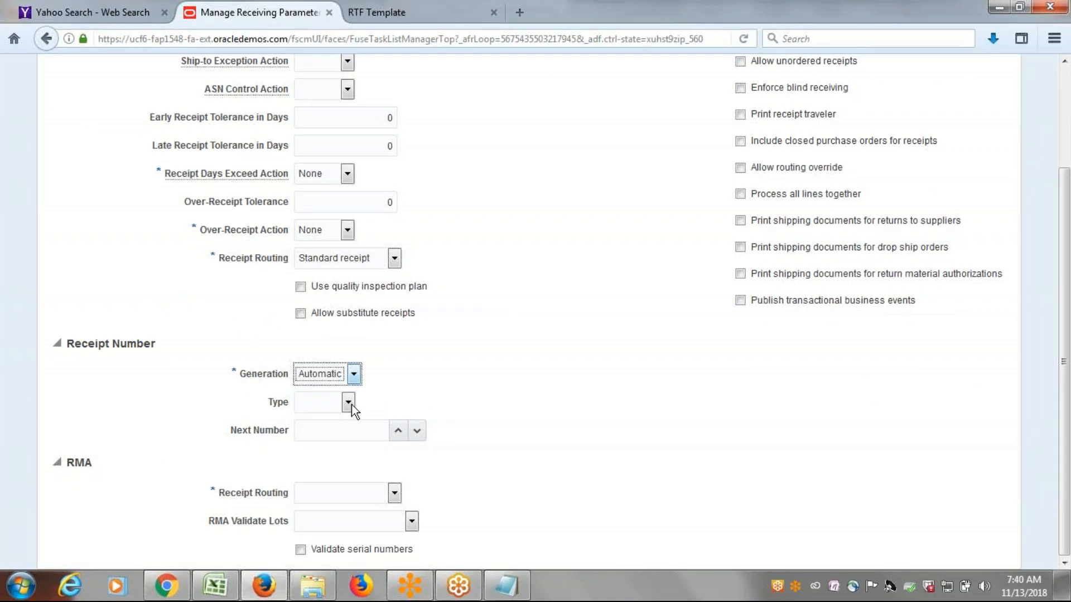
{"action": "left_click", "coordinate": [350, 403]}
{"action": "left_click", "coordinate": [335, 425]}
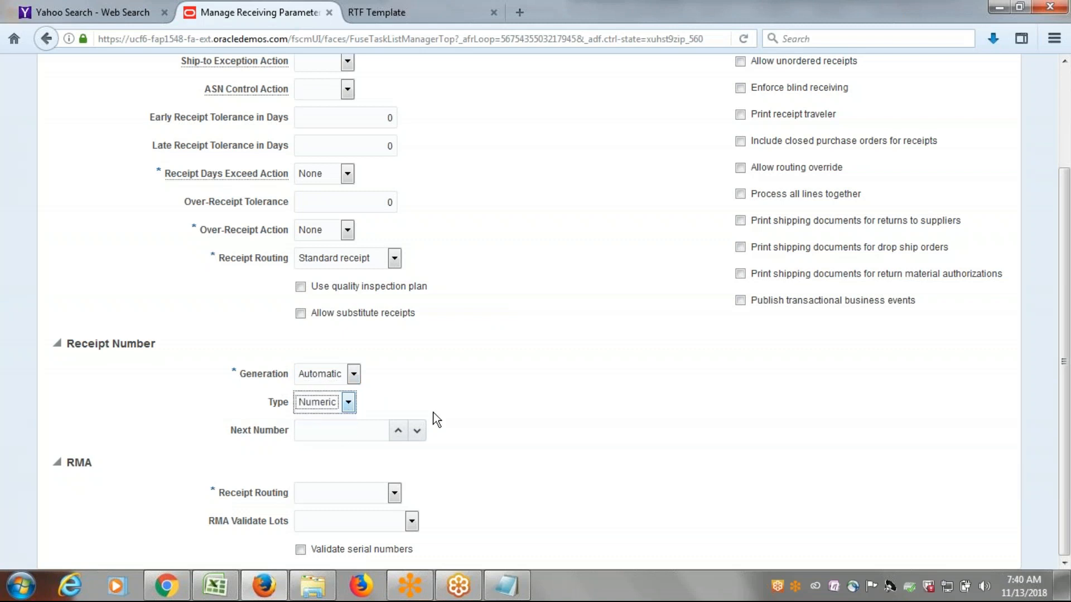
{"action": "left_click", "coordinate": [308, 432]}
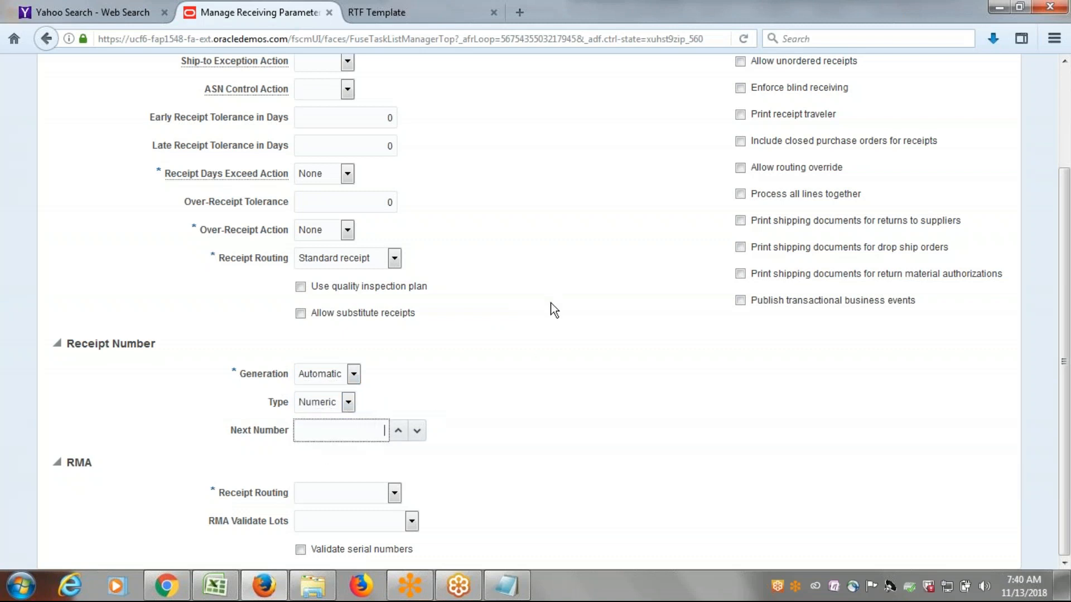
{"action": "type", "text": "1"}
{"action": "left_click", "coordinate": [544, 440]}
Set the RMA Receipt Routing to Standard receipt, and save and close the receiving parameters.
{"action": "double_click", "coordinate": [81, 463]}
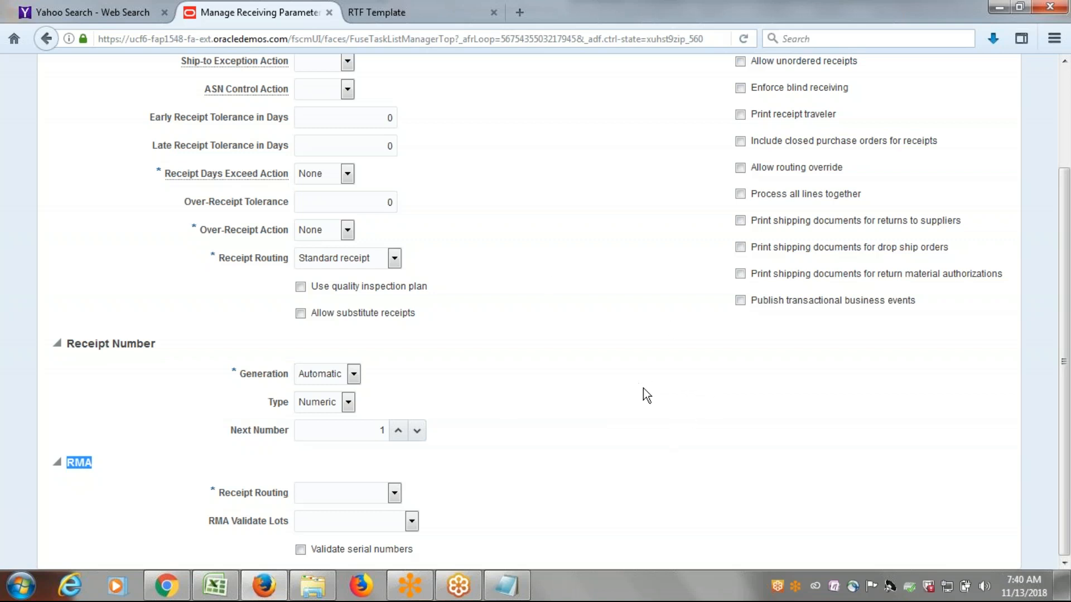
{"action": "left_click", "coordinate": [398, 493]}
{"action": "left_click", "coordinate": [375, 539]}
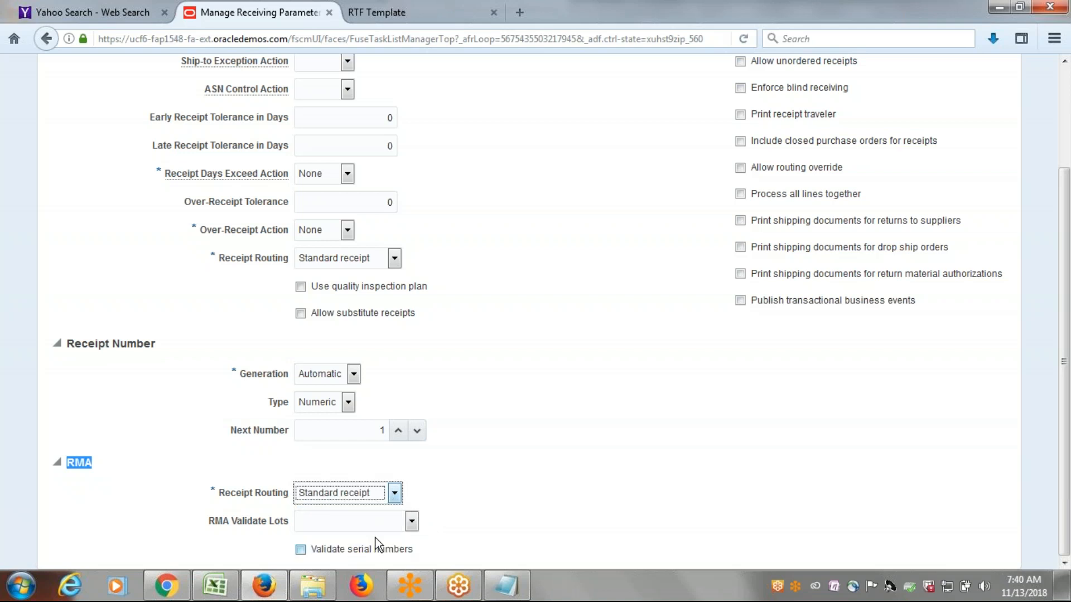
{"action": "left_click", "coordinate": [625, 483]}
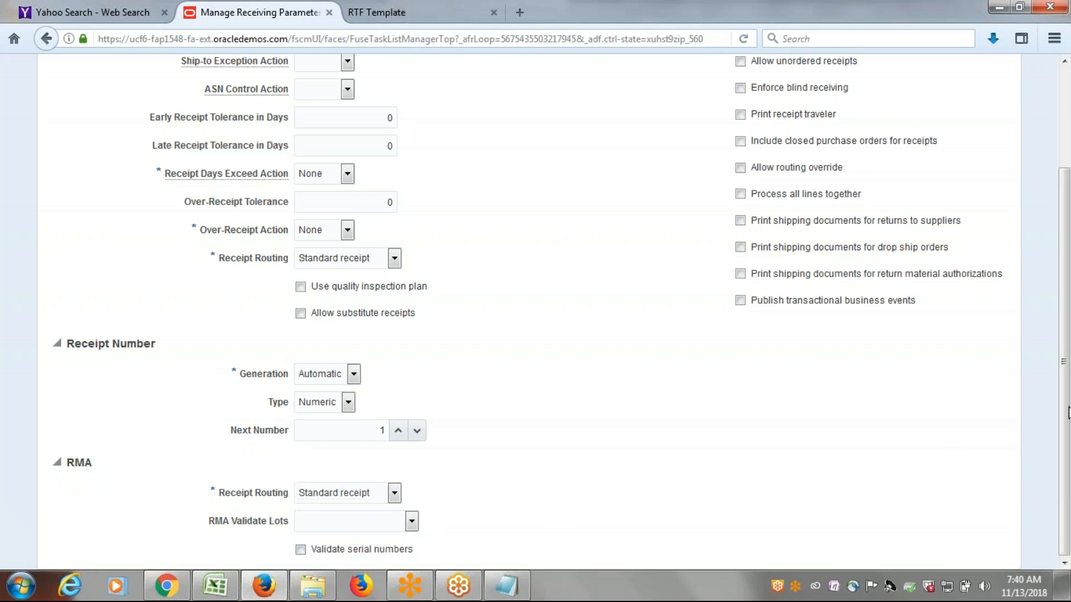
{"action": "left_click_drag", "start_coordinate": [1068, 413], "coordinate": [1069, 311]}
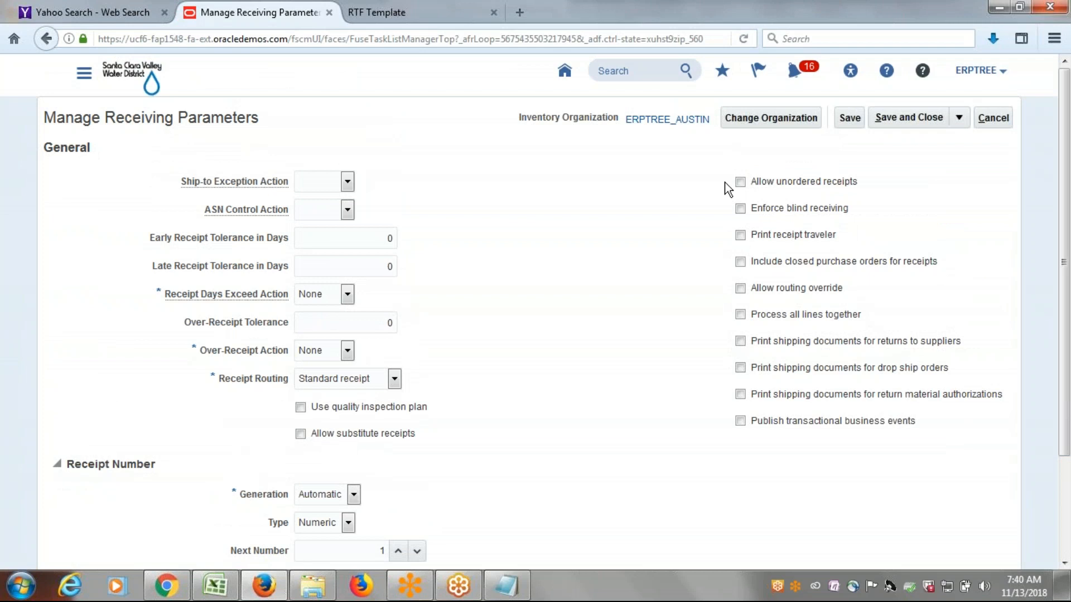
{"action": "left_click", "coordinate": [907, 117]}
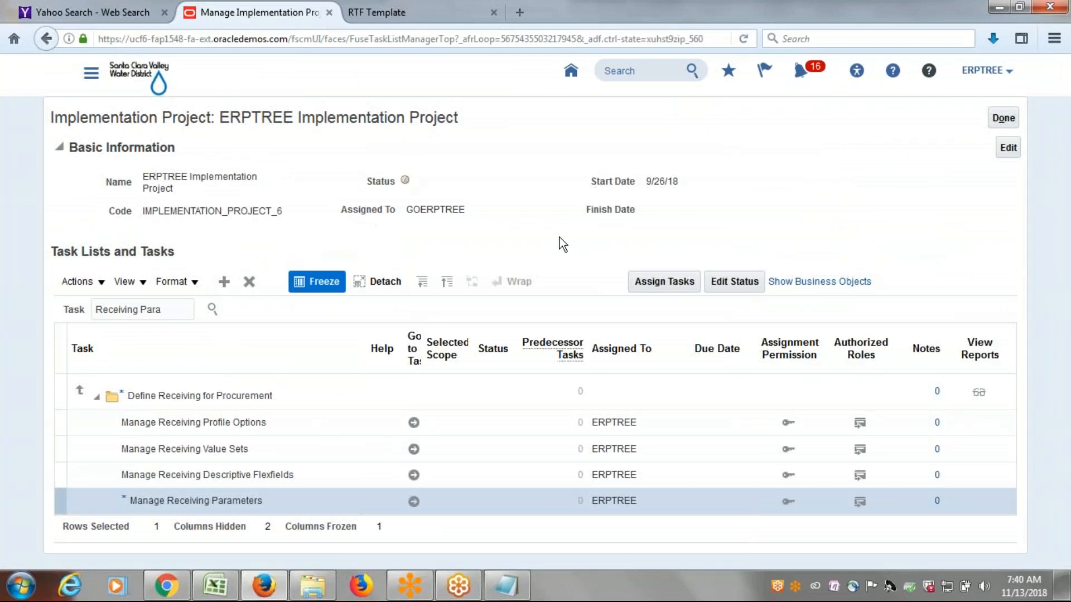
Switch to the Excel discussion sheet, check the Create SubInventory item, save the workbook and return to the browser.
{"action": "key", "text": "alt+Tab"}
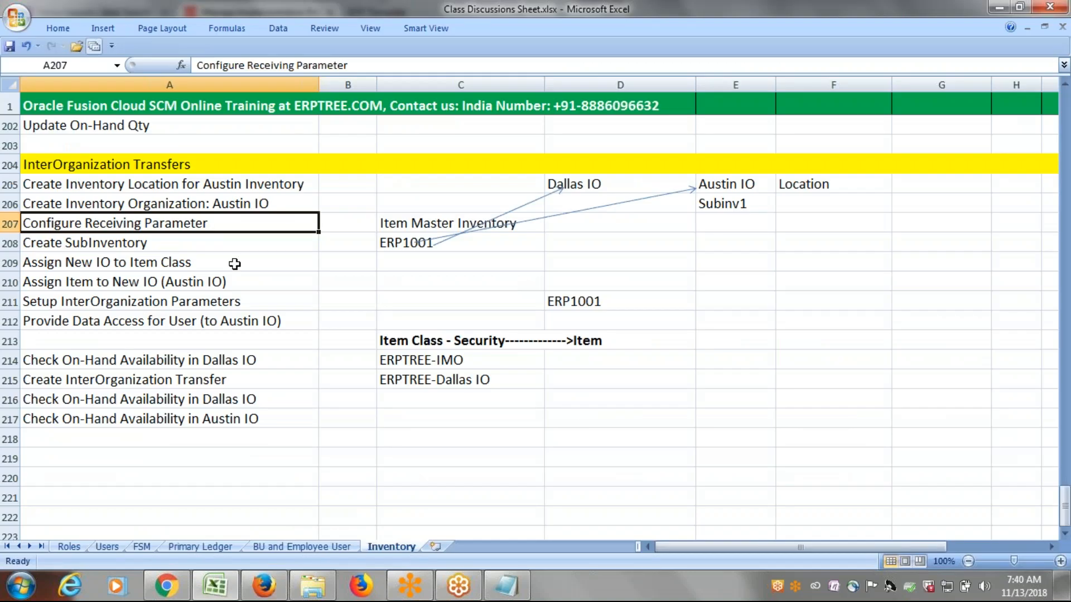
{"action": "left_click", "coordinate": [179, 242]}
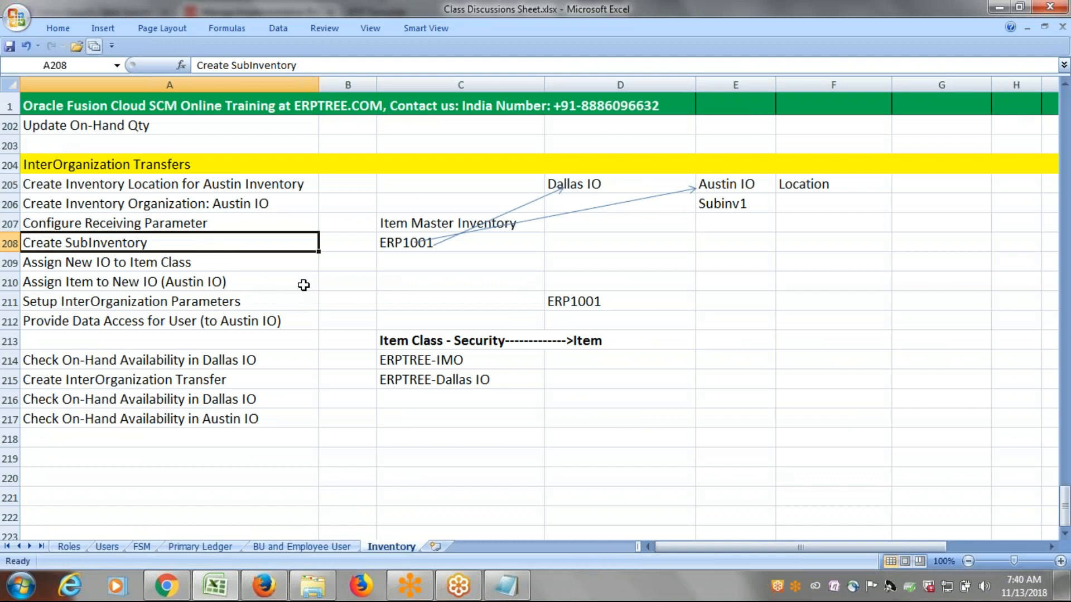
{"action": "key", "text": "ctrl+s"}
{"action": "key", "text": "alt+Tab"}
Search the project tasks for SubInv and open the Manage Subinventories and Locators task.
{"action": "left_click_drag", "start_coordinate": [168, 312], "coordinate": [8, 327]}
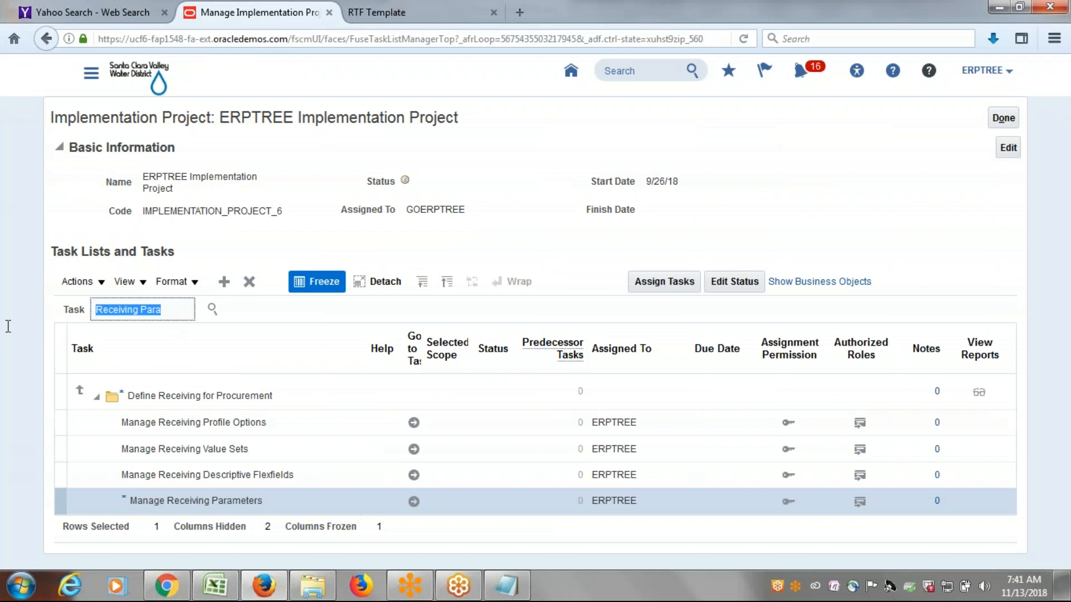
{"action": "type", "text": "SubInv"}
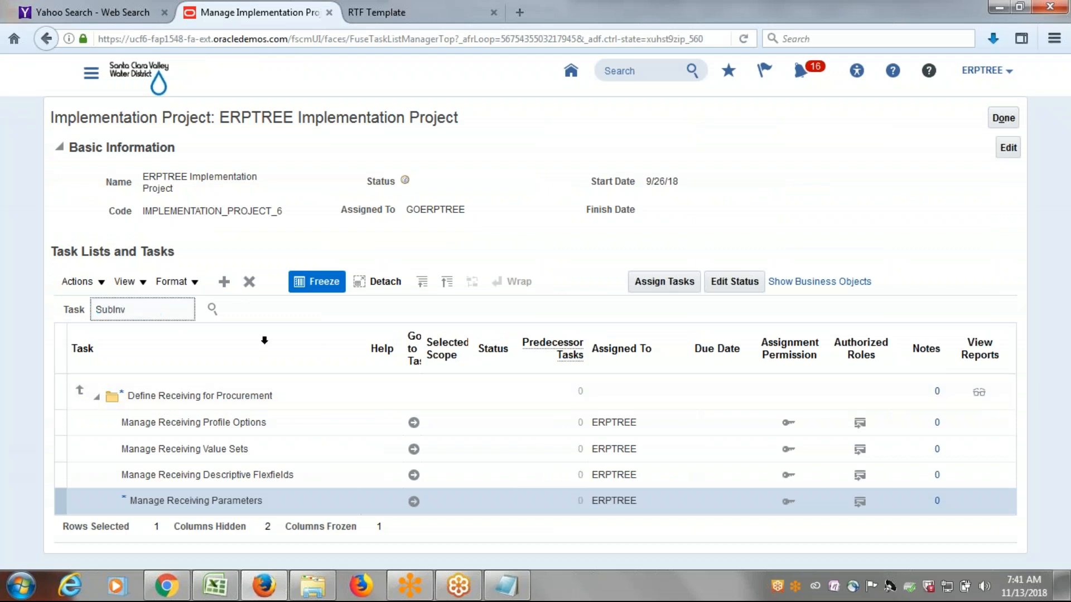
{"action": "left_click", "coordinate": [212, 309]}
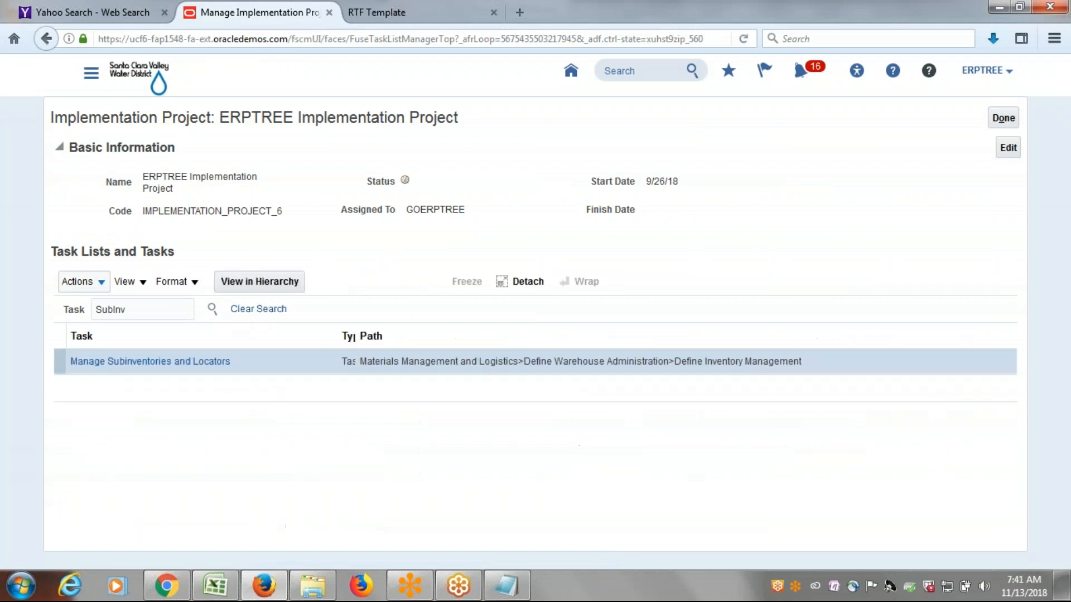
{"action": "left_click", "coordinate": [152, 363]}
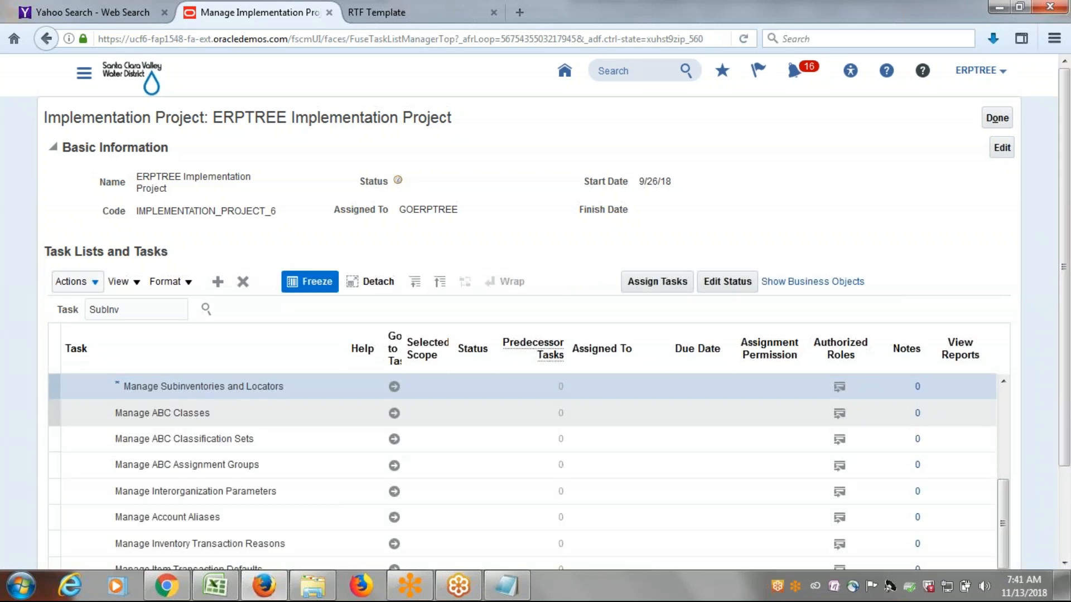
{"action": "left_click_drag", "start_coordinate": [1069, 381], "coordinate": [1069, 452]}
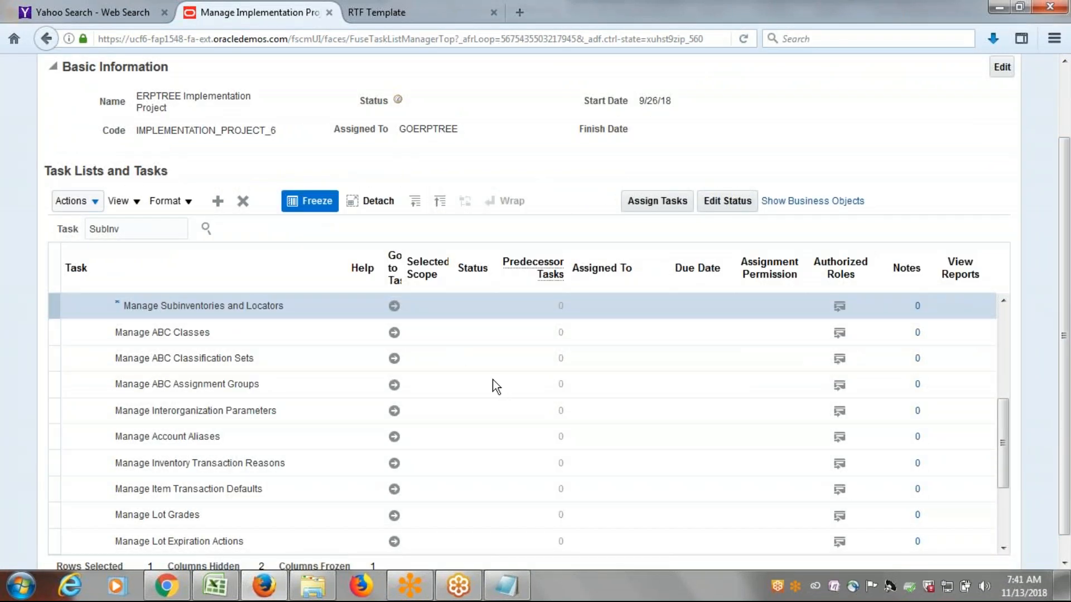
{"action": "left_click", "coordinate": [394, 306]}
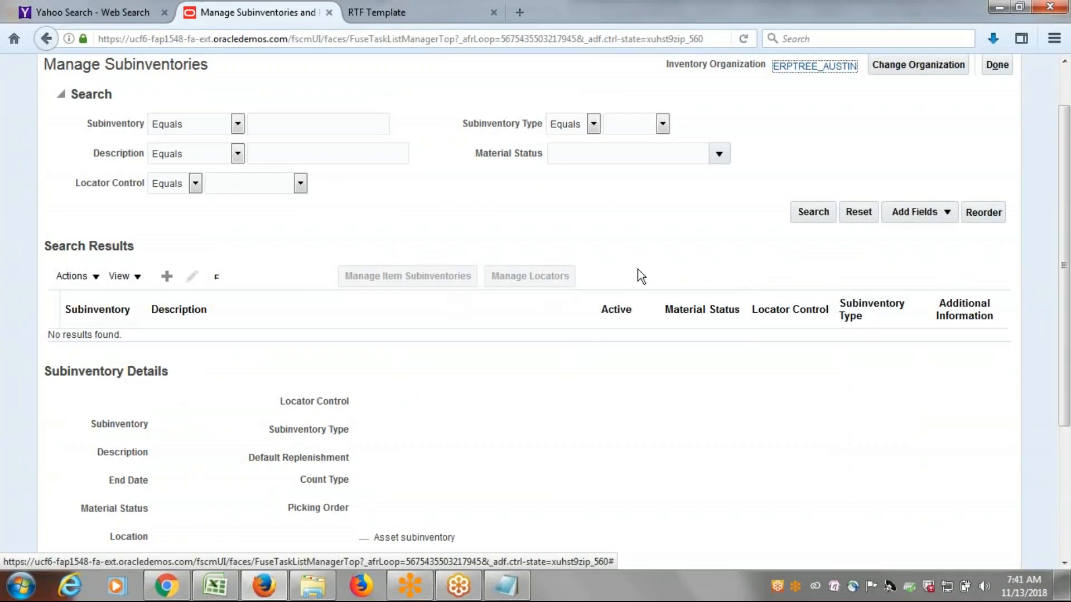
Start a new subinventory for the ERPTREE_AUSTIN organization and name it AustainSub.
{"action": "scroll", "coordinate": [648, 246], "scroll_direction": "up", "scroll_amount": 2}
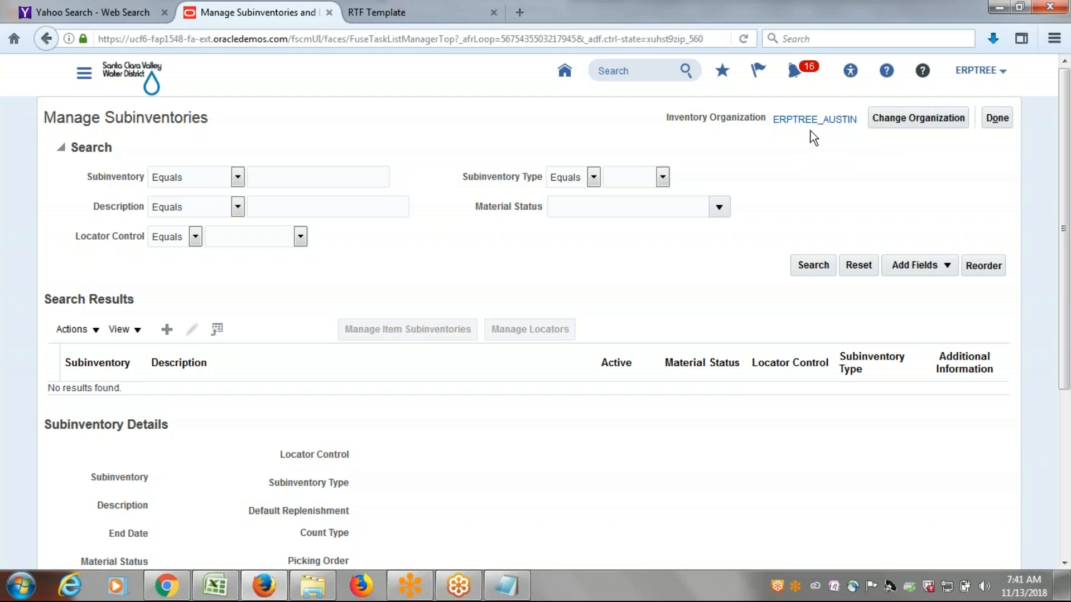
{"action": "left_click", "coordinate": [167, 329]}
{"action": "left_click", "coordinate": [303, 173]}
{"action": "type", "text": "AustainSub"}
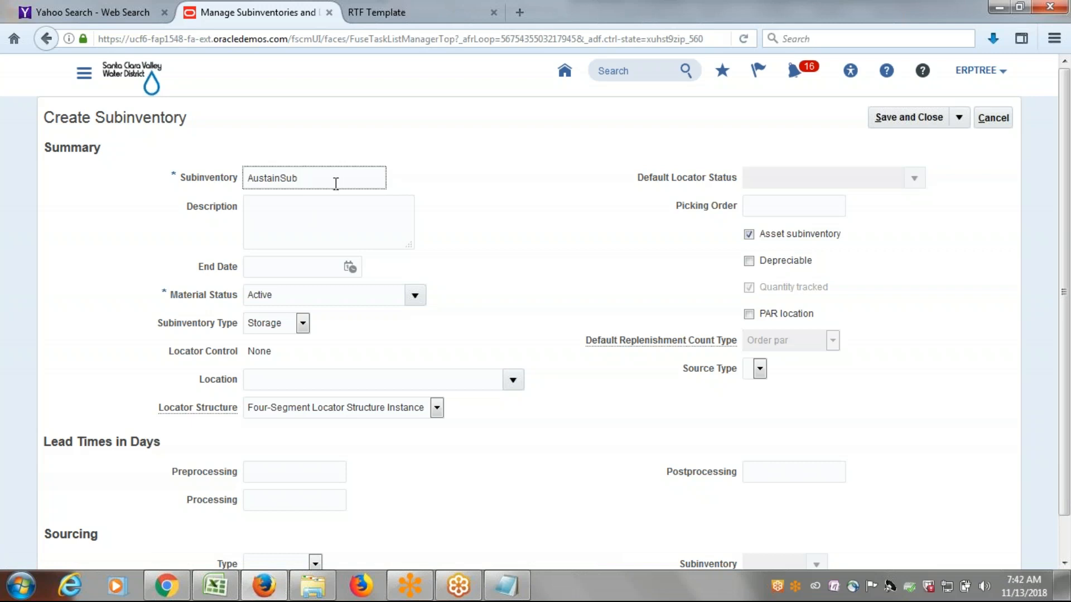
Correct the subinventory name to AustSub1, and save it and finish the Manage Subinventories task.
{"action": "left_click", "coordinate": [280, 180]}
{"action": "key", "text": "BackSpace"}
{"action": "key", "text": "BackSpace"}
{"action": "left_click", "coordinate": [305, 180]}
{"action": "left_click", "coordinate": [271, 183]}
{"action": "key", "text": "BackSpace"}
{"action": "left_click", "coordinate": [320, 179]}
{"action": "type", "text": "1"}
{"action": "left_click", "coordinate": [921, 117]}
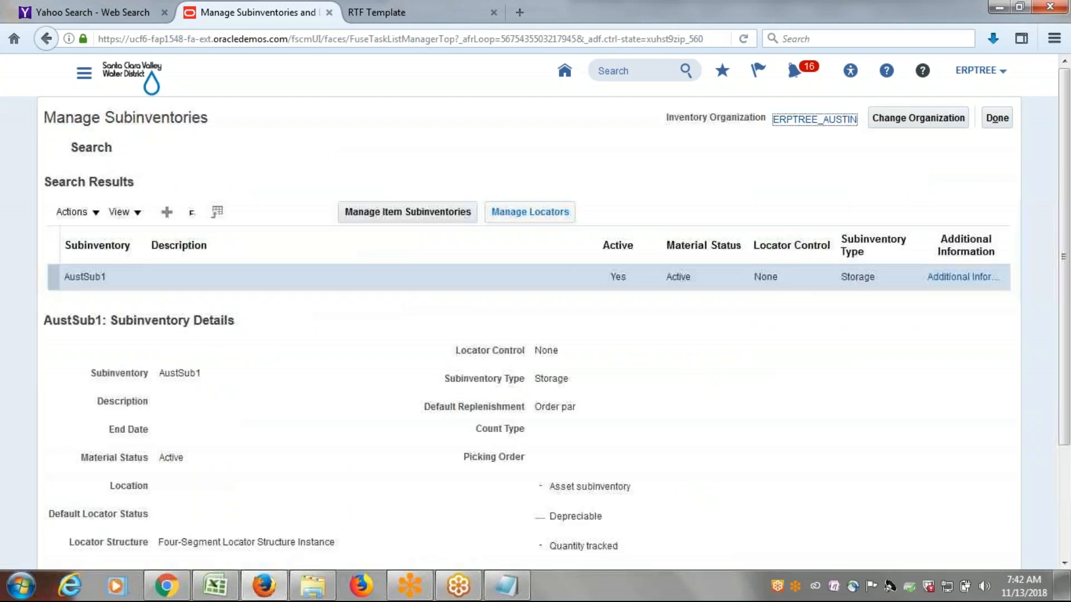
{"action": "left_click", "coordinate": [574, 211]}
{"action": "left_click", "coordinate": [996, 117]}
Switch to the Excel discussion sheet and review the Assign New IO to Item Class item.
{"action": "key", "text": "alt+Tab"}
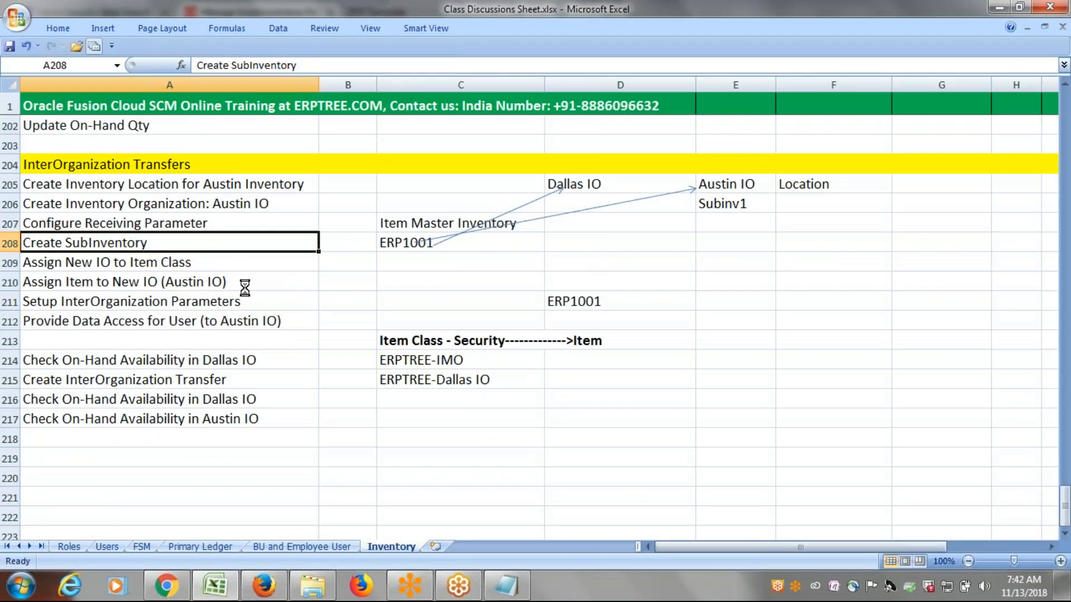
{"action": "left_click", "coordinate": [148, 266]}
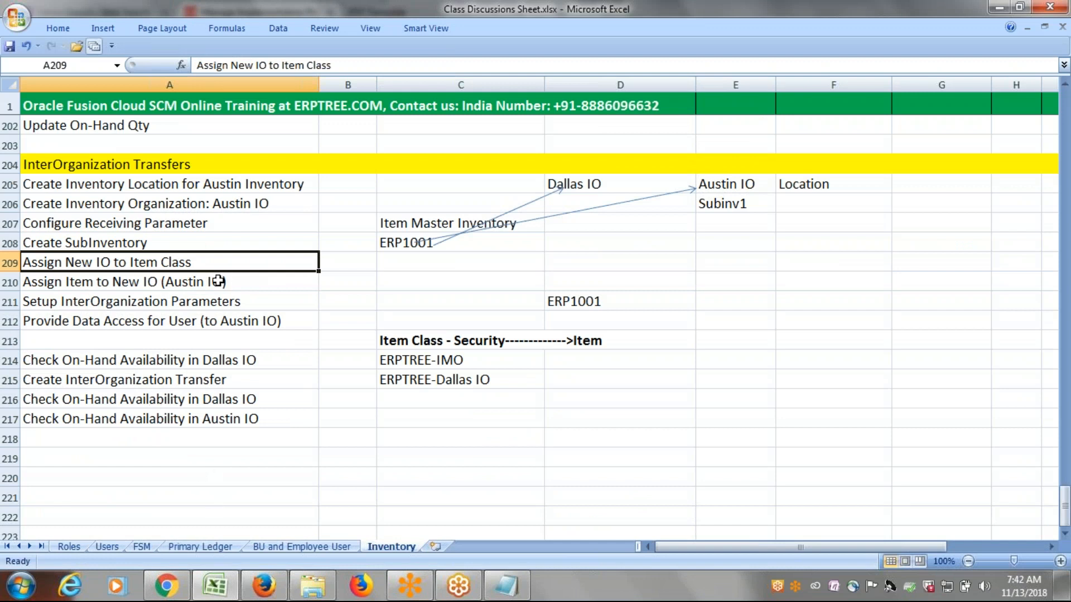
{"action": "double_click", "coordinate": [196, 263]}
{"action": "left_click_drag", "start_coordinate": [196, 263], "coordinate": [134, 262]}
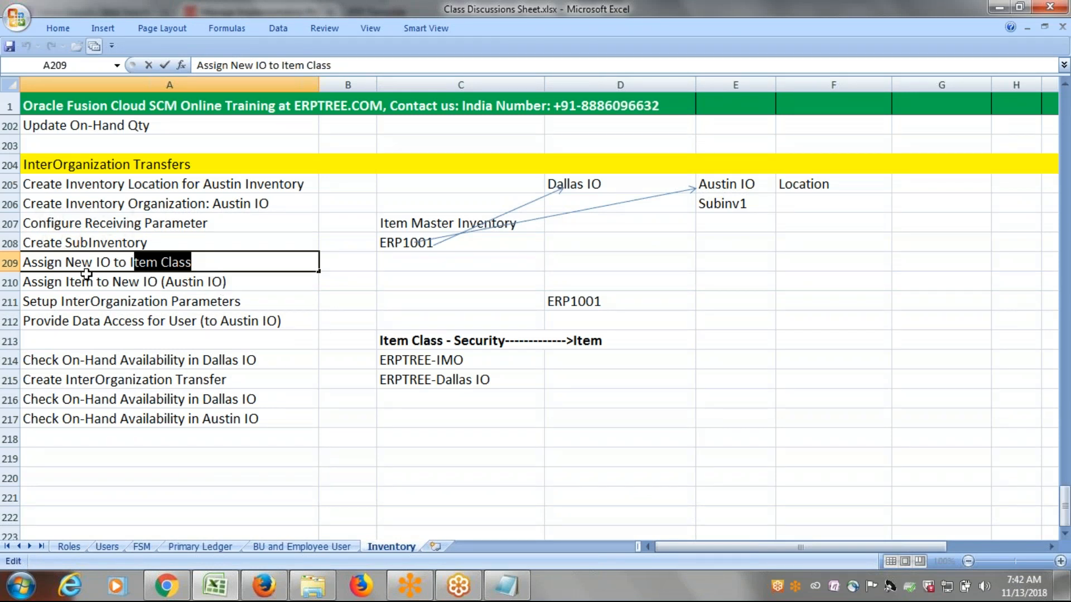
{"action": "key", "text": "Escape"}
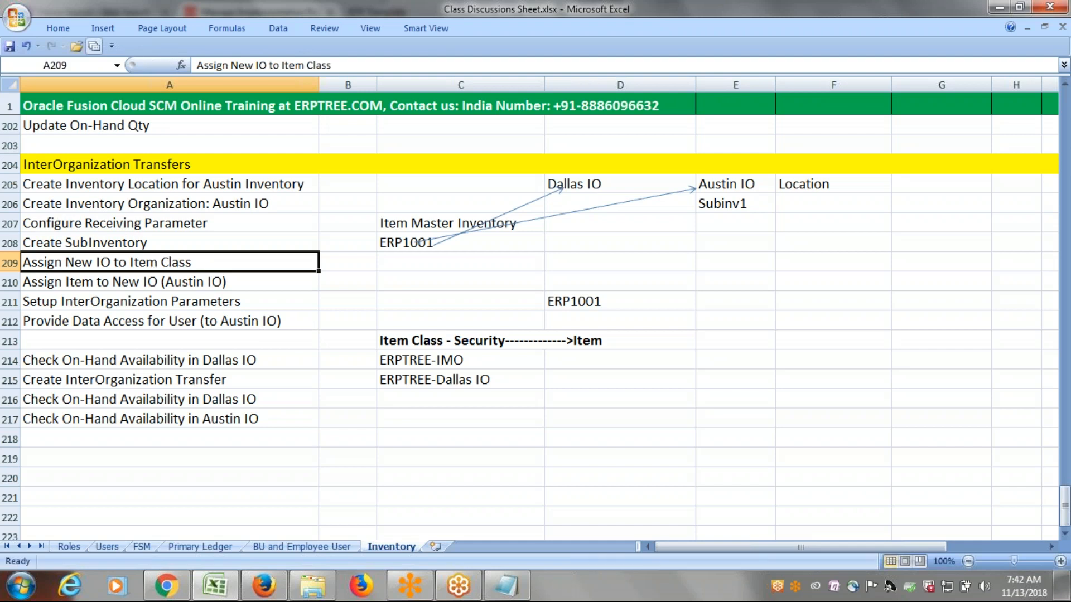
{"action": "key", "text": "alt+Tab"}
{"action": "key", "text": "alt+Tab"}
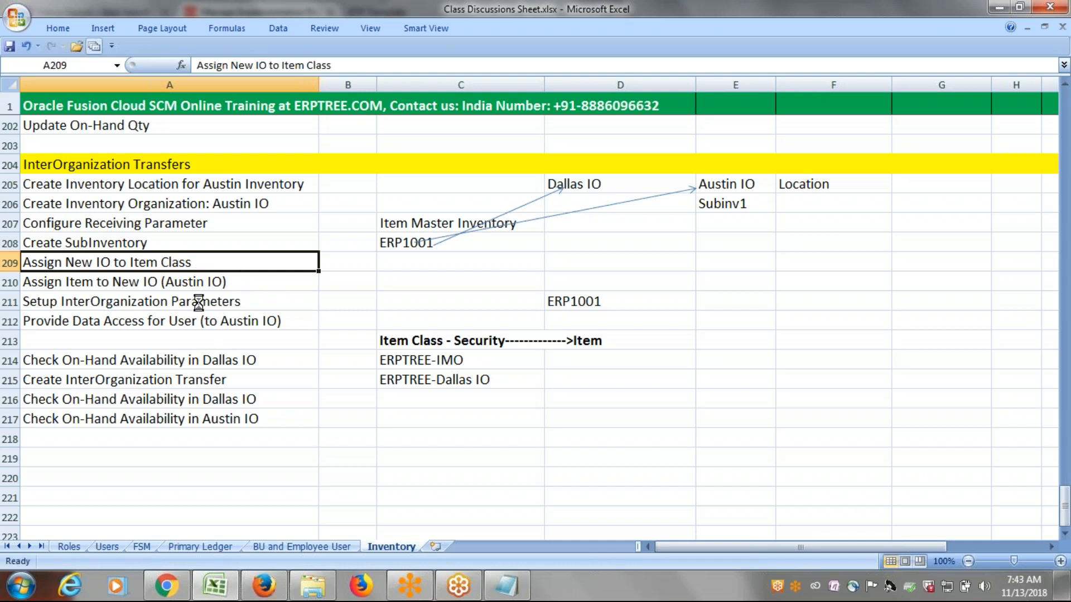
Switch to the implementation project in Firefox, search its tasks for item class, and open the Manage Item Classes task.
{"action": "key", "text": "alt+Tab"}
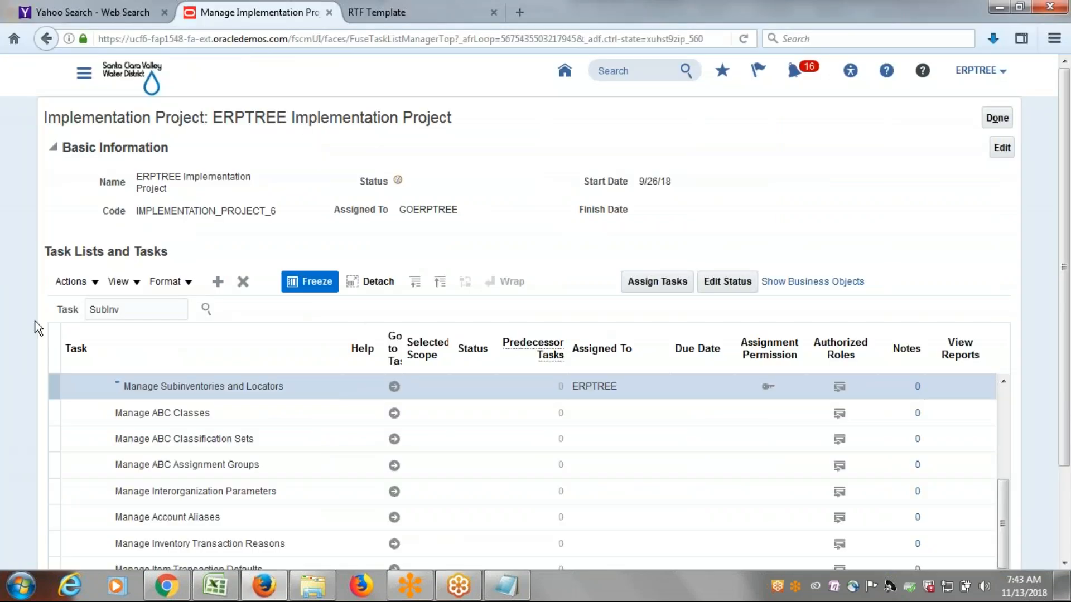
{"action": "left_click_drag", "start_coordinate": [143, 307], "coordinate": [54, 321]}
{"action": "type", "text": "item class"}
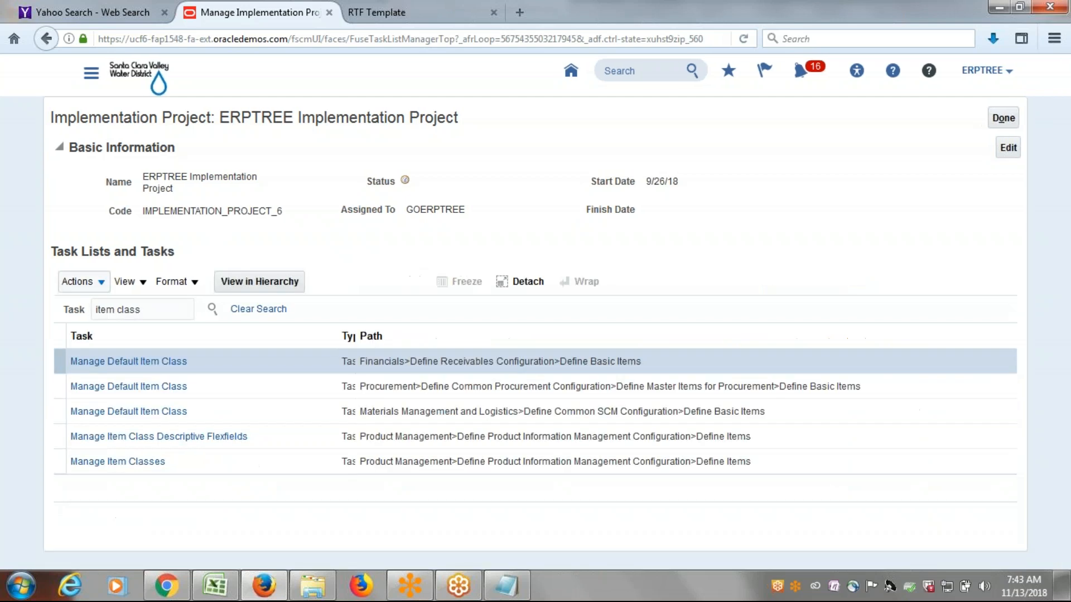
{"action": "left_click", "coordinate": [142, 465]}
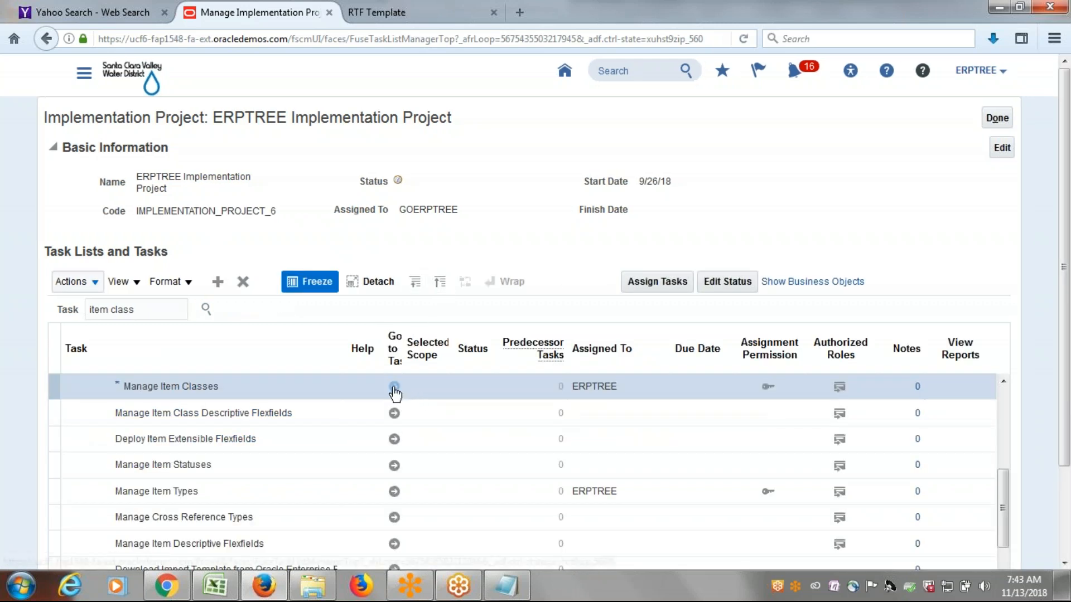
{"action": "left_click", "coordinate": [394, 386]}
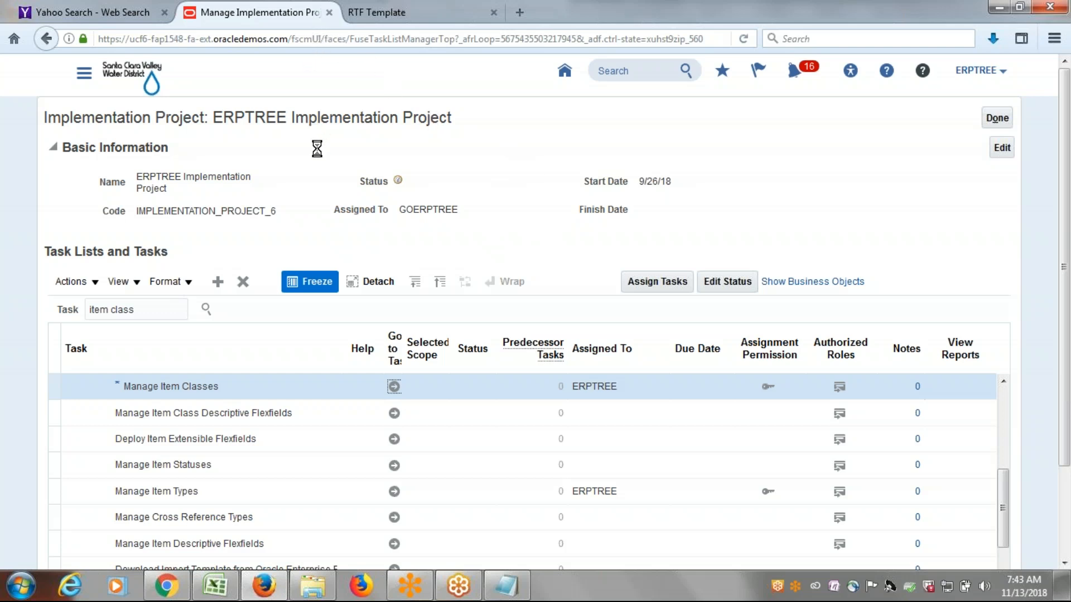
Copy the Oracle Fusion page address and load it in the RTF Template browser tab.
{"action": "left_click", "coordinate": [294, 40]}
{"action": "key", "text": "ctrl+c"}
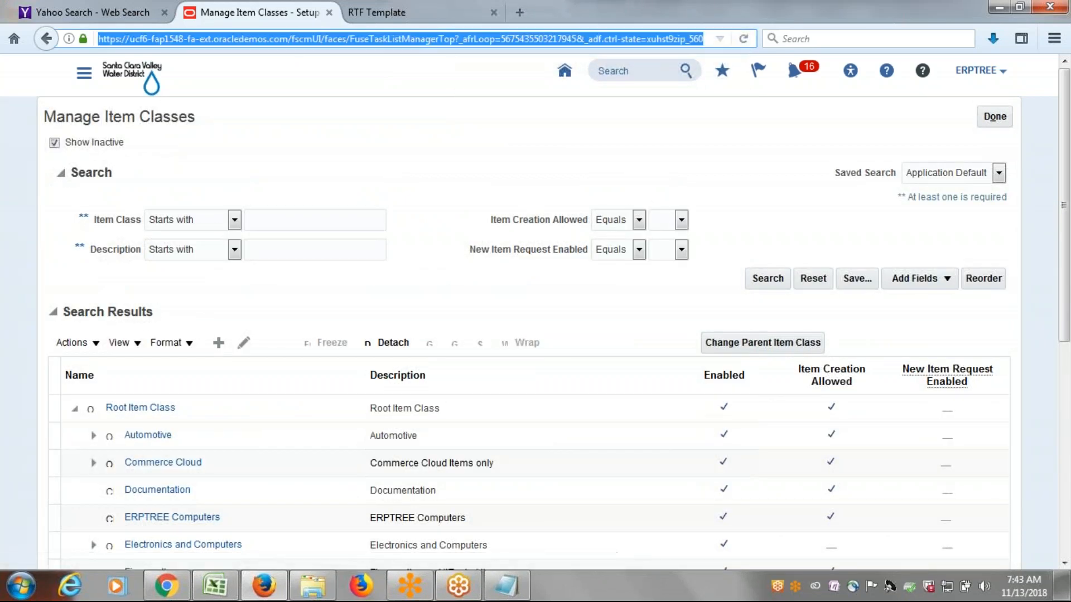
{"action": "left_click", "coordinate": [371, 12]}
{"action": "left_click", "coordinate": [409, 39]}
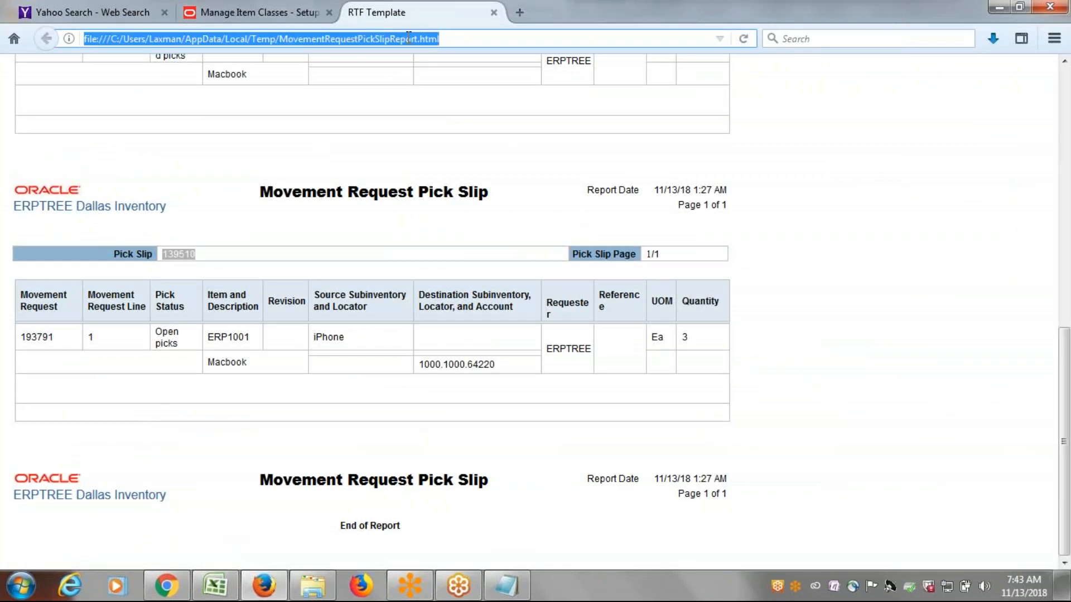
{"action": "key", "text": "ctrl+v"}
{"action": "key", "text": "Return"}
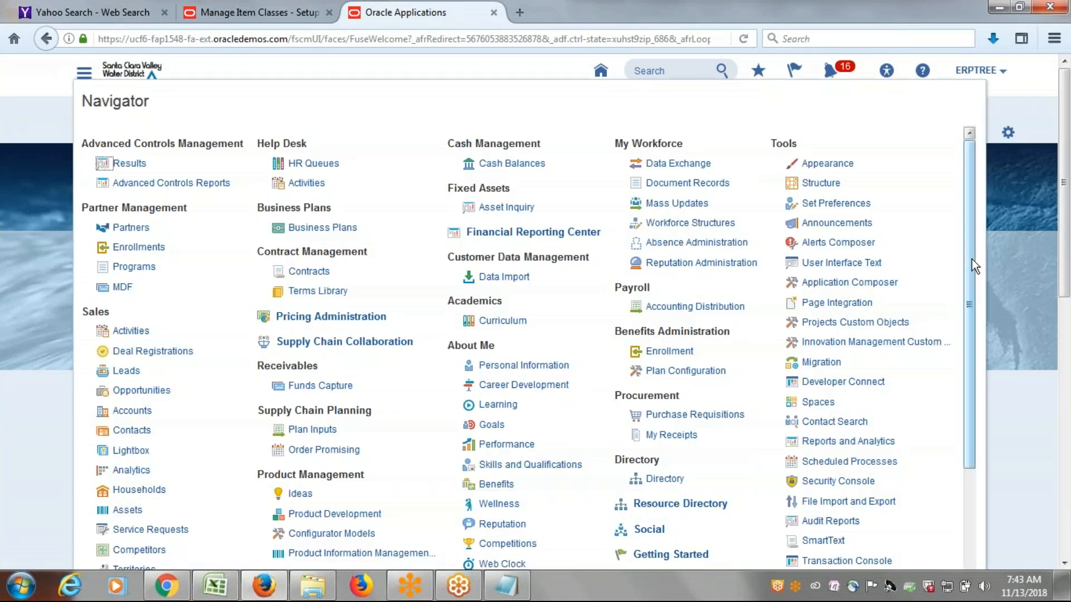
Open the Product Information Management work area from the Navigator and recheck the discussion sheet in Excel.
{"action": "left_click_drag", "start_coordinate": [971, 258], "coordinate": [978, 319]}
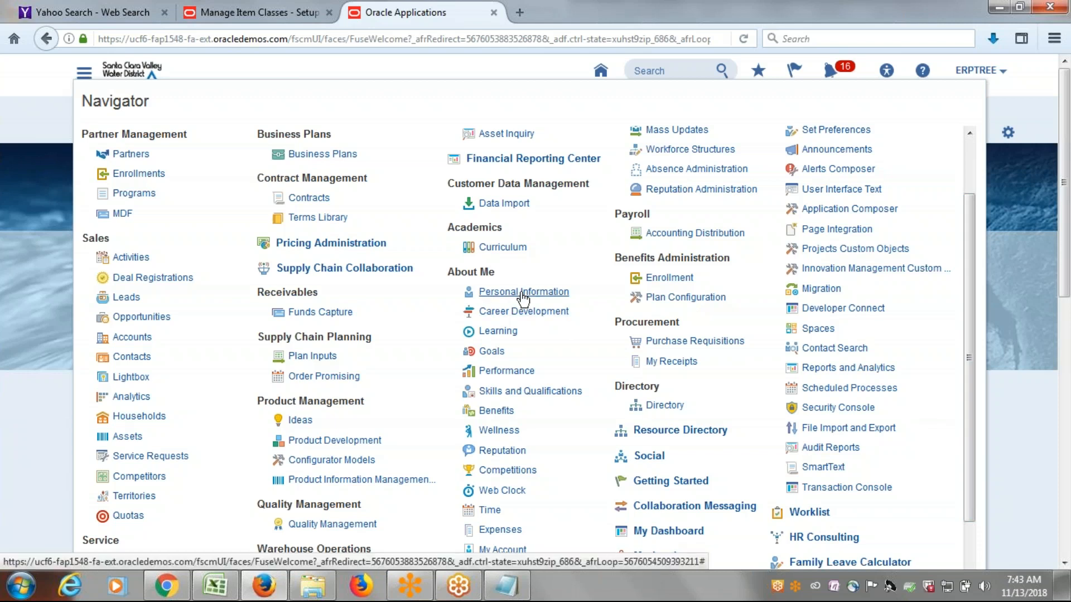
{"action": "scroll", "coordinate": [786, 334], "scroll_direction": "up", "scroll_amount": 1}
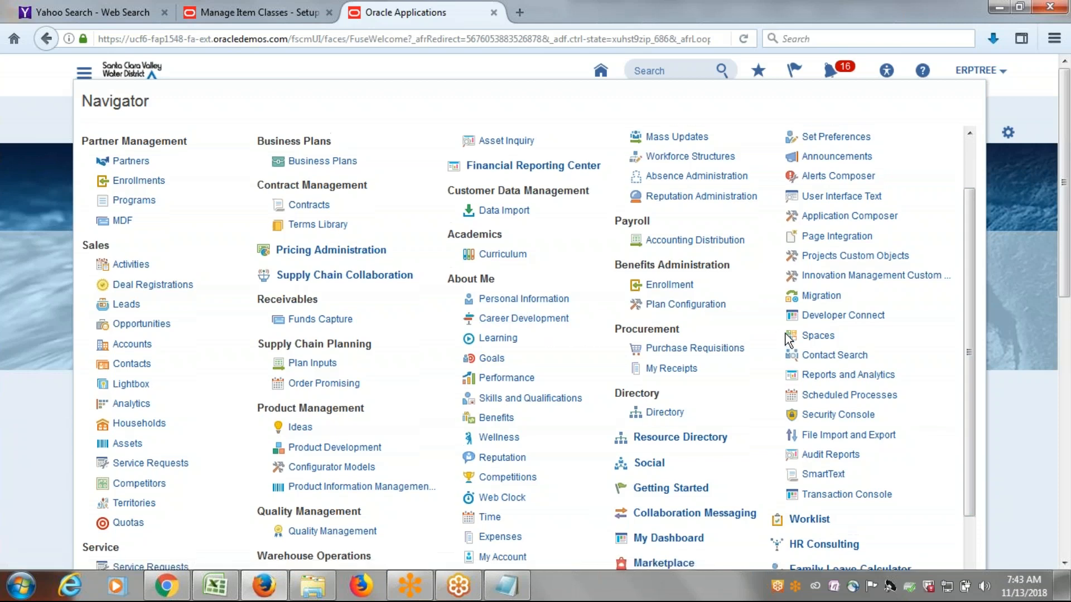
{"action": "scroll", "coordinate": [785, 334], "scroll_direction": "up", "scroll_amount": 3}
{"action": "scroll", "coordinate": [586, 296], "scroll_direction": "down", "scroll_amount": 5}
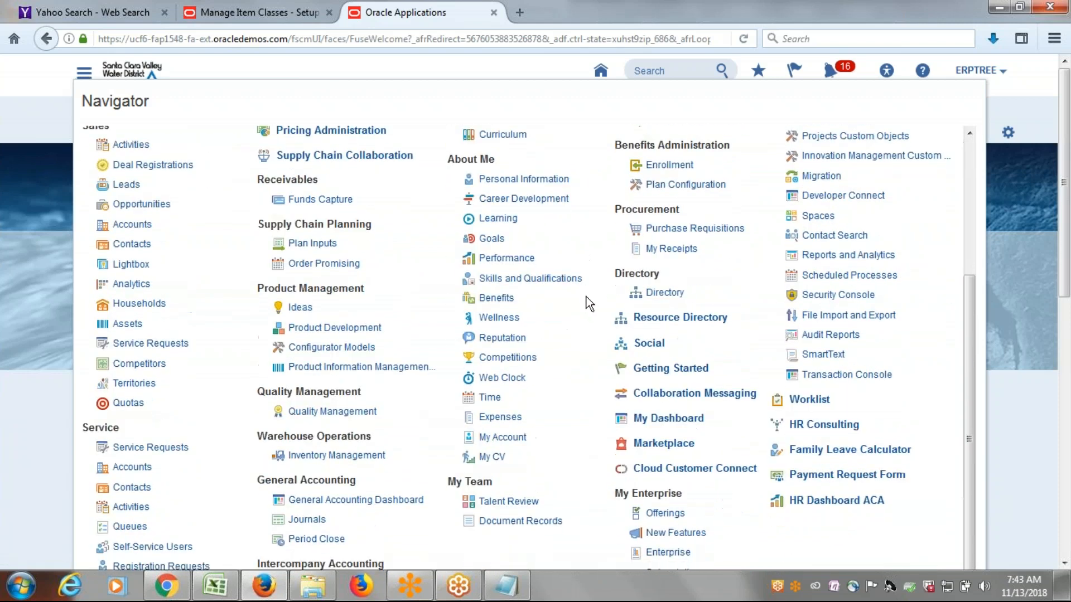
{"action": "left_click", "coordinate": [352, 368]}
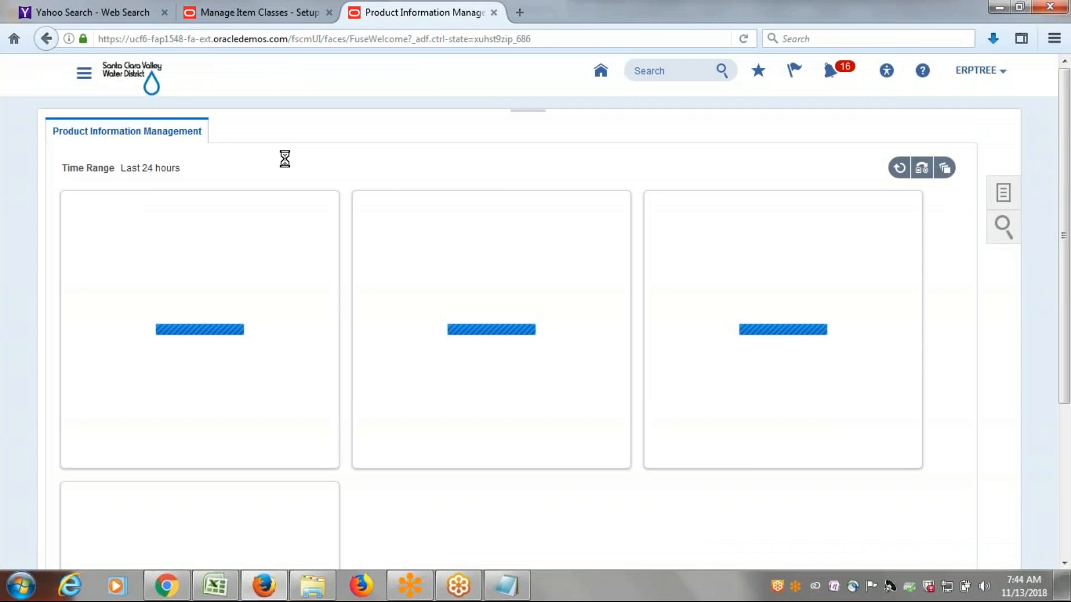
{"action": "left_click", "coordinate": [233, 594]}
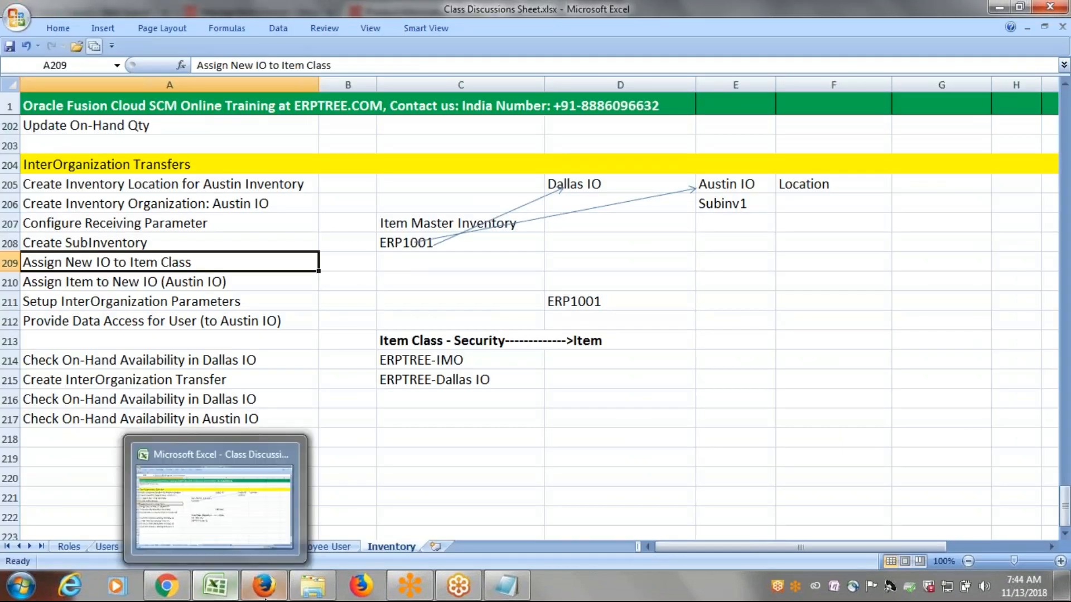
{"action": "left_click", "coordinate": [226, 594]}
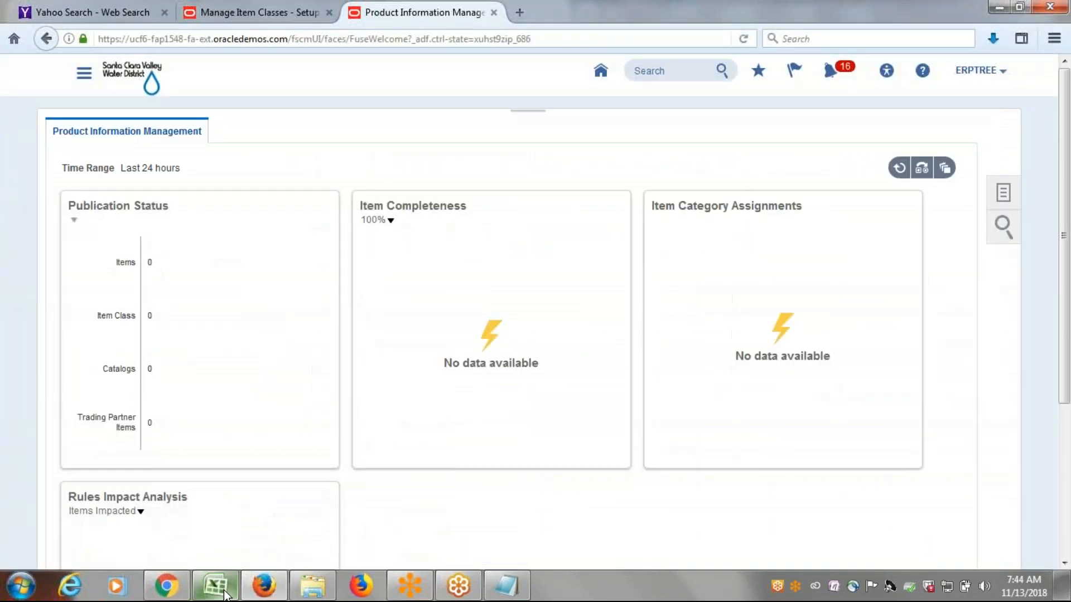
Open Manage Items and search for items whose number starts with ERP.
{"action": "left_click", "coordinate": [1003, 199]}
{"action": "left_click", "coordinate": [926, 163]}
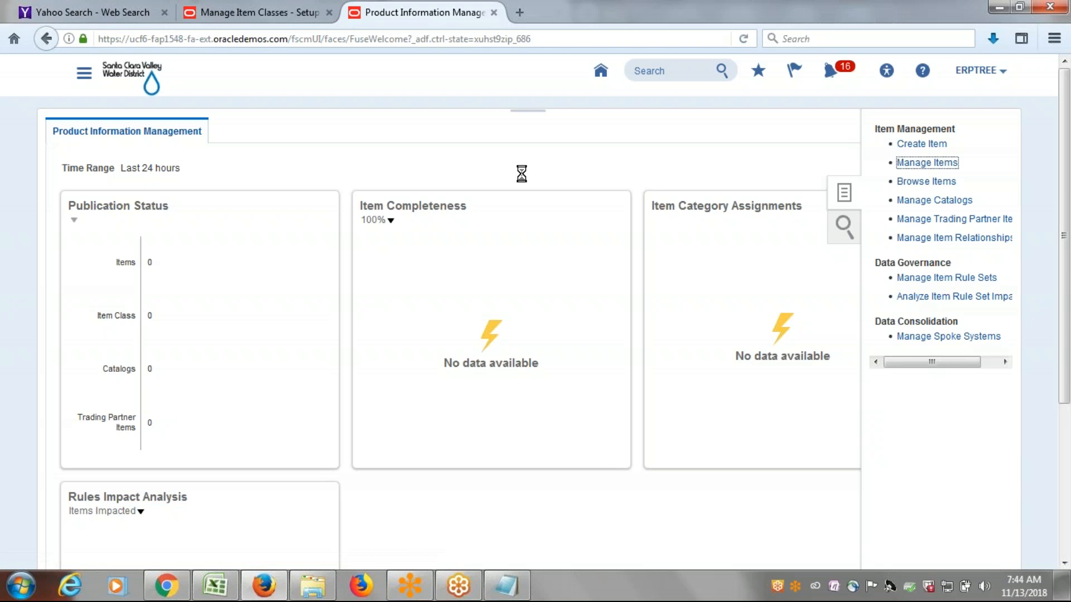
{"action": "left_click", "coordinate": [318, 317]}
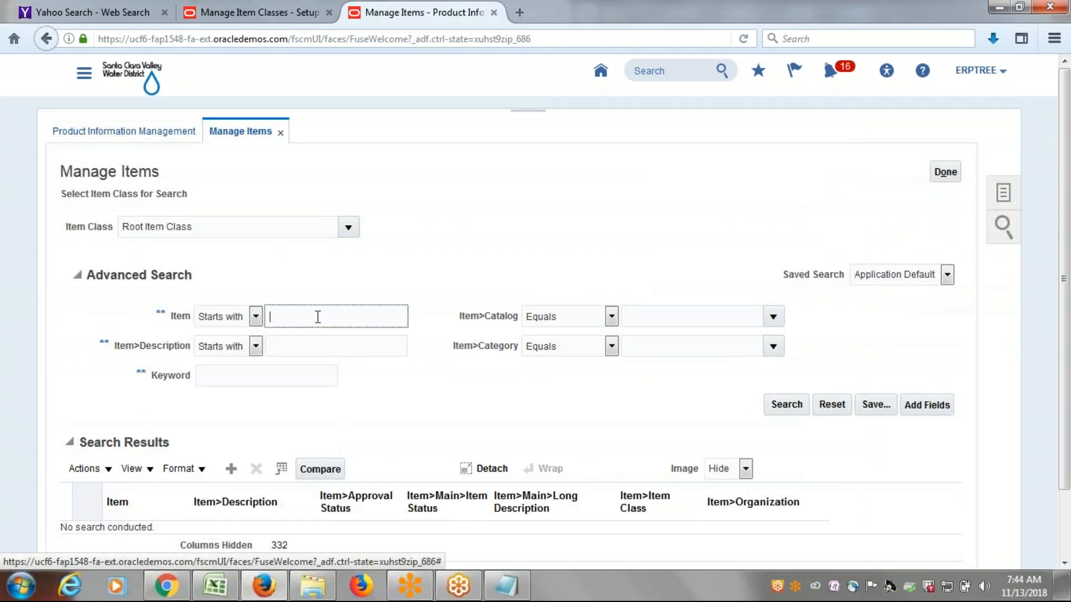
{"action": "type", "text": "ERP"}
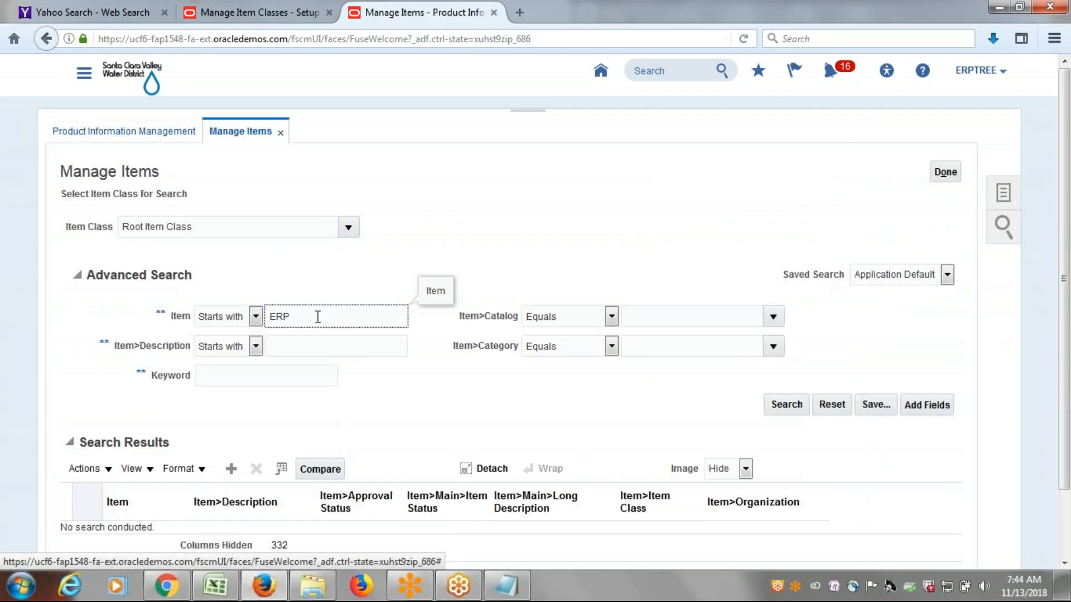
{"action": "left_click", "coordinate": [786, 405]}
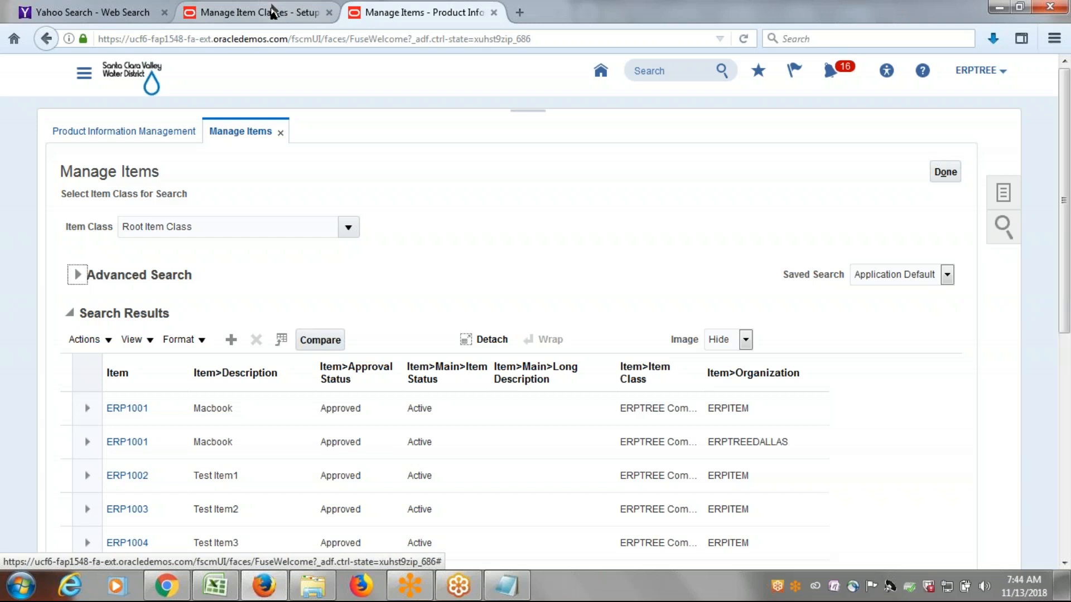
Return to the Manage Item Classes page and open the ERPTREE Computers item class for editing.
{"action": "left_click", "coordinate": [277, 12]}
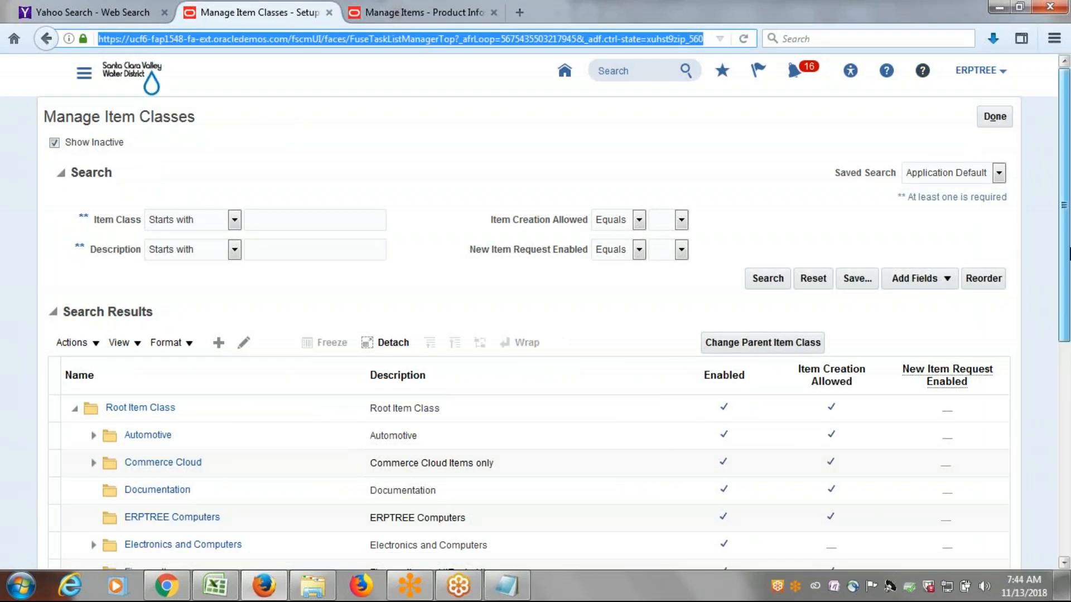
{"action": "scroll", "coordinate": [1068, 314], "scroll_direction": "down", "scroll_amount": 3}
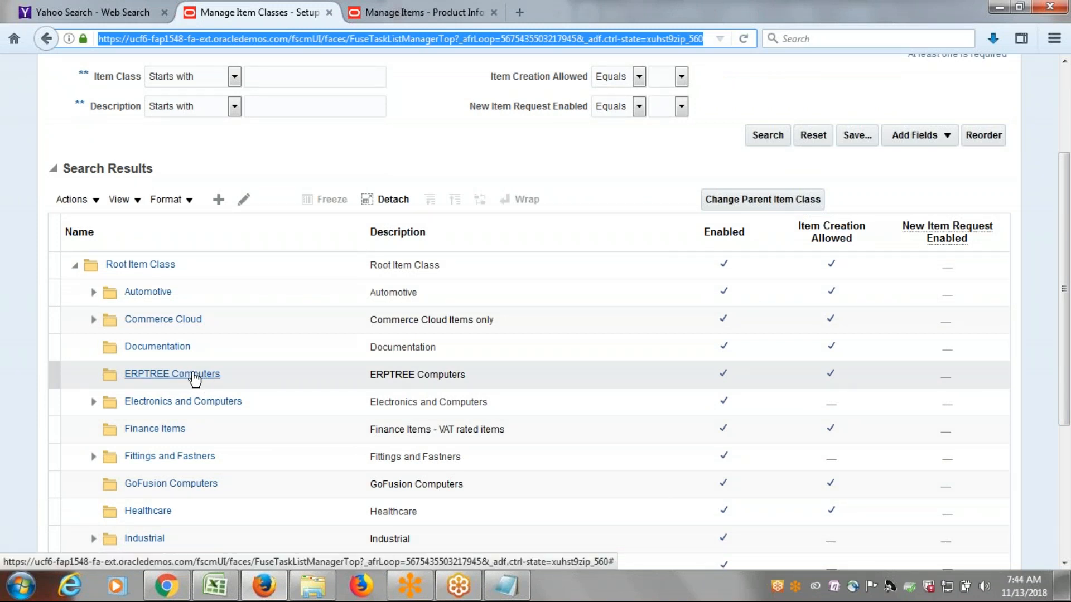
{"action": "left_click", "coordinate": [295, 377]}
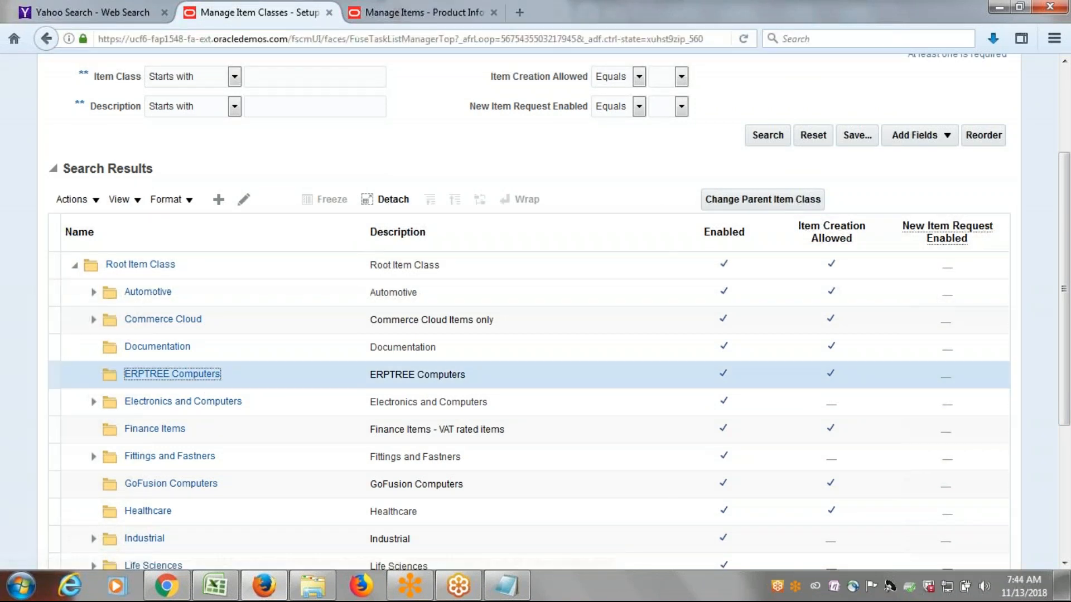
{"action": "left_click", "coordinate": [53, 375]}
{"action": "left_click", "coordinate": [245, 198]}
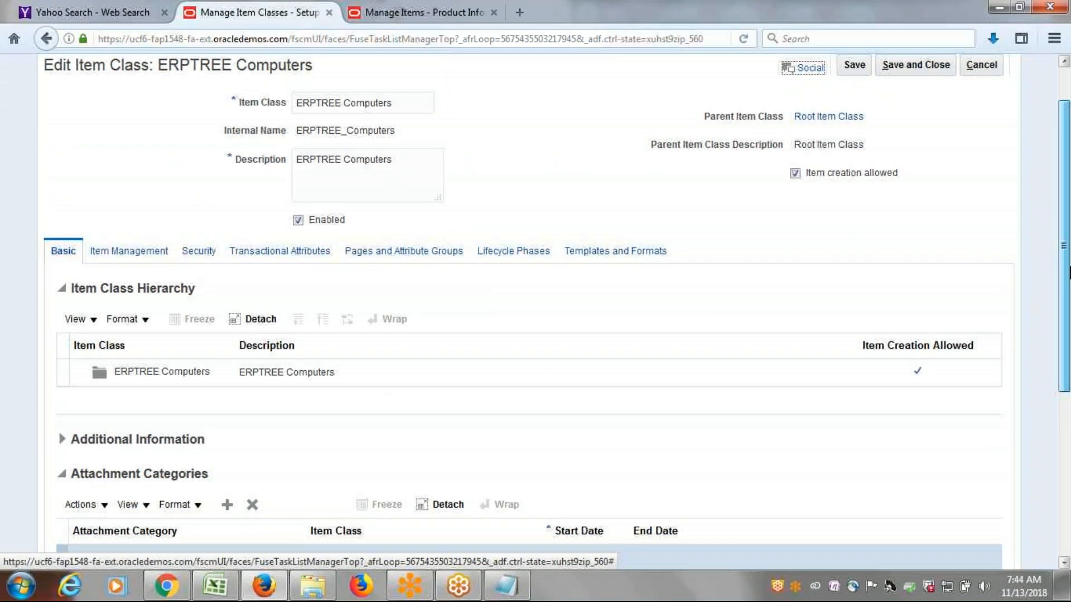
Add a row to the item class's security people list with Person as the principal.
{"action": "left_click", "coordinate": [207, 306]}
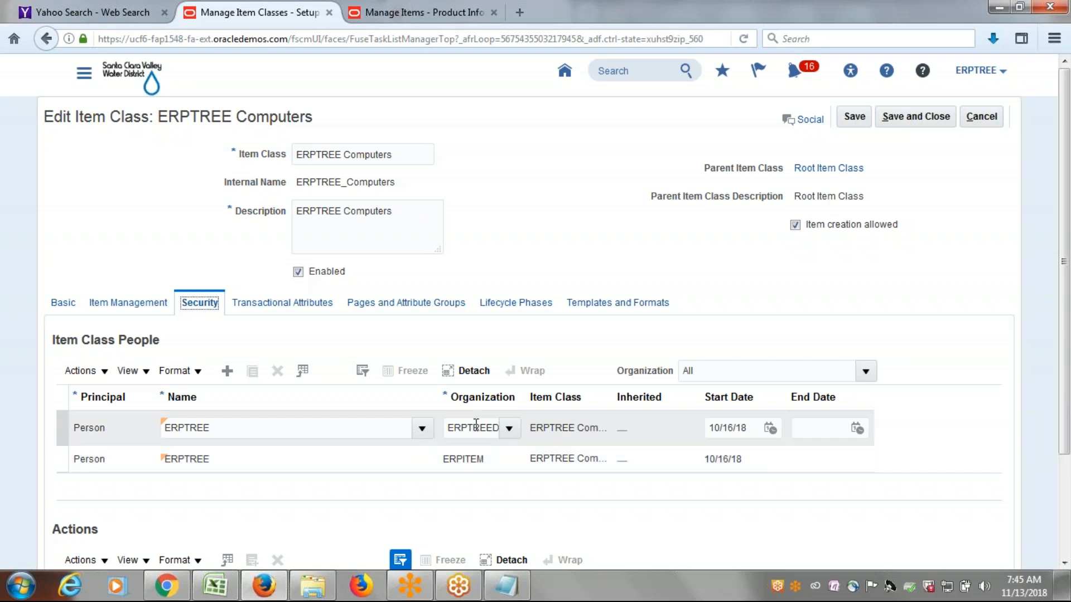
{"action": "left_click_drag", "start_coordinate": [461, 434], "coordinate": [509, 433]}
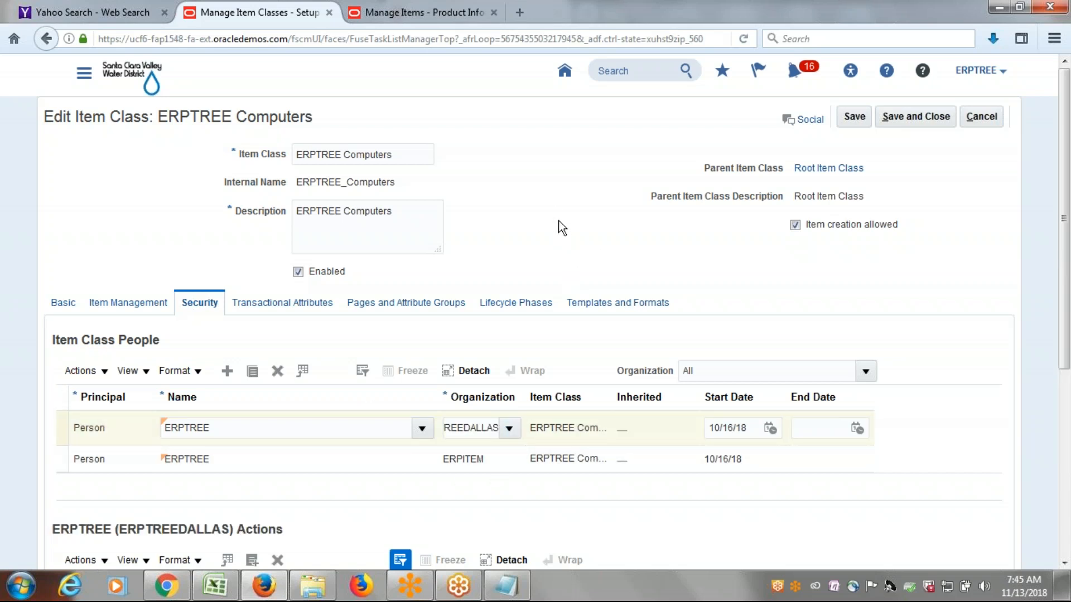
{"action": "left_click", "coordinate": [225, 370]}
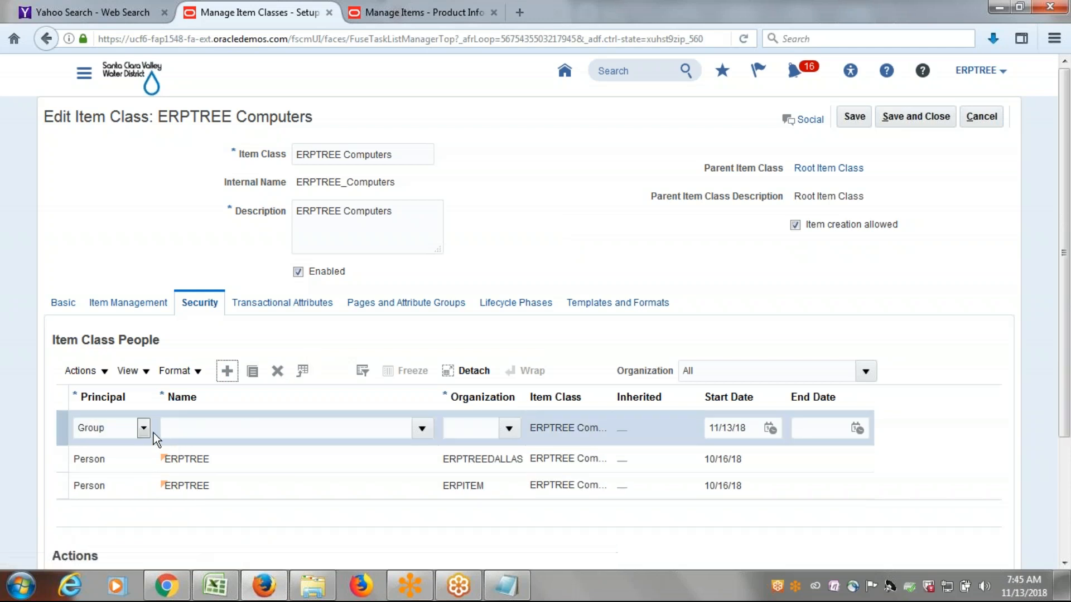
{"action": "left_click", "coordinate": [144, 429]}
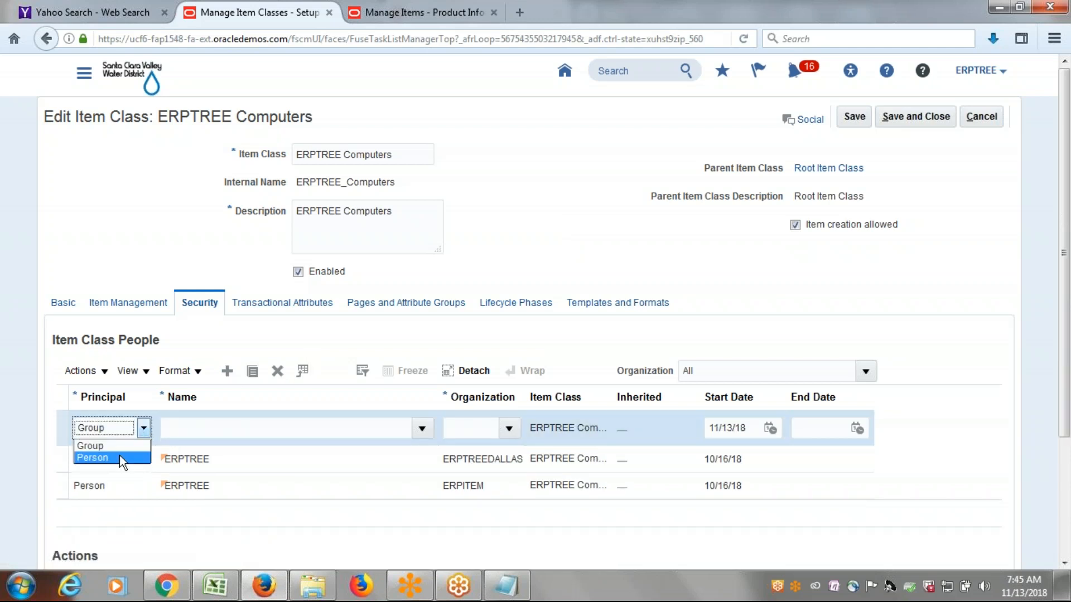
{"action": "left_click", "coordinate": [119, 458]}
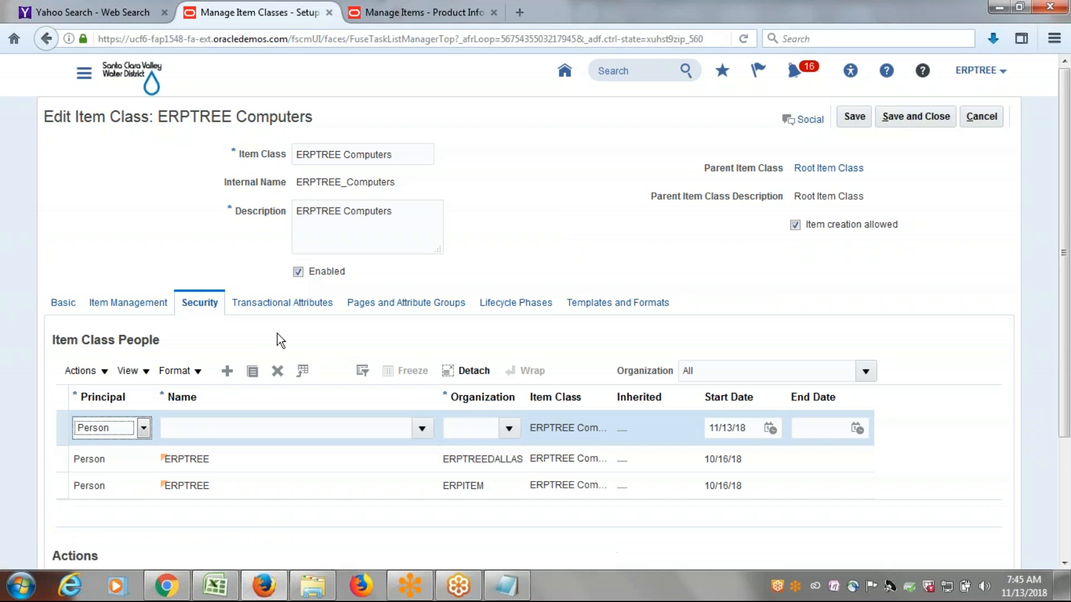
{"action": "left_click", "coordinate": [147, 430]}
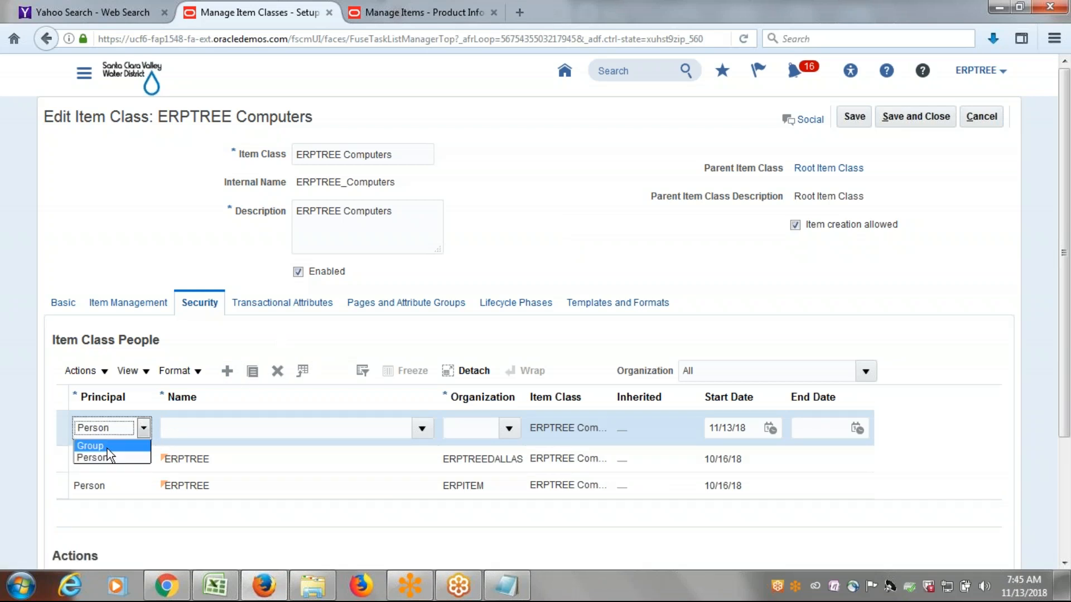
{"action": "left_click", "coordinate": [335, 341]}
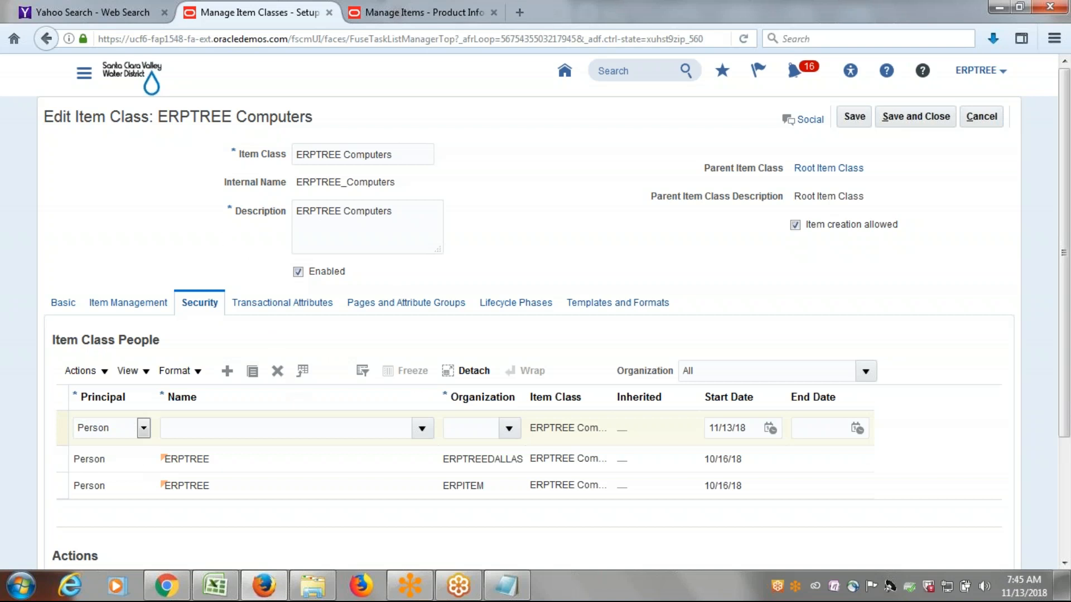
Search the user names for ERPTREE and assign that user as the new row's name.
{"action": "left_click", "coordinate": [422, 428]}
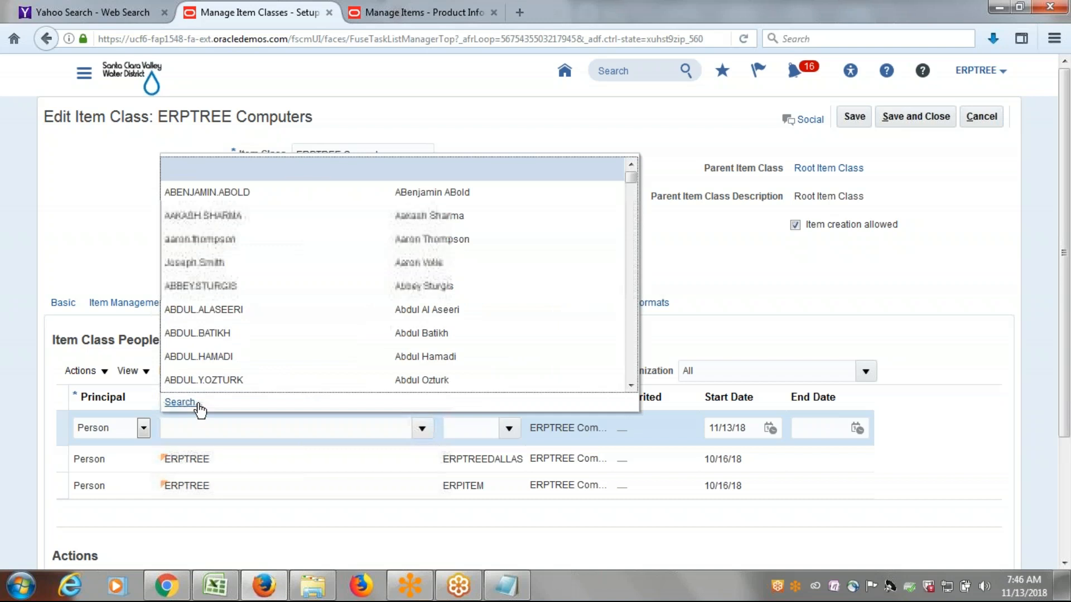
{"action": "left_click", "coordinate": [180, 402]}
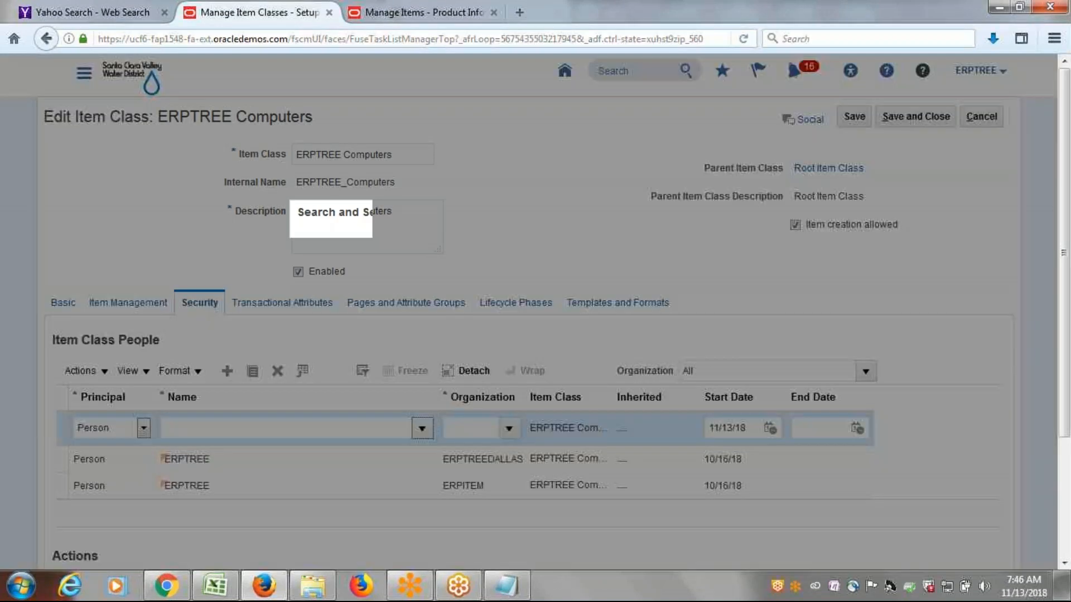
{"action": "left_click", "coordinate": [423, 290]}
{"action": "type", "text": "ERP"}
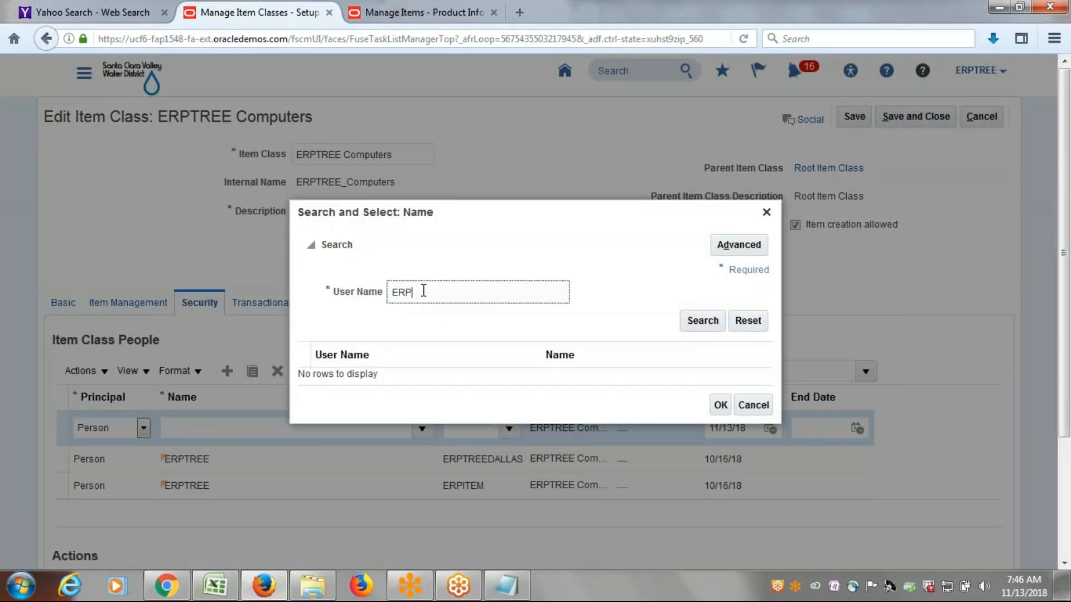
{"action": "left_click", "coordinate": [697, 322]}
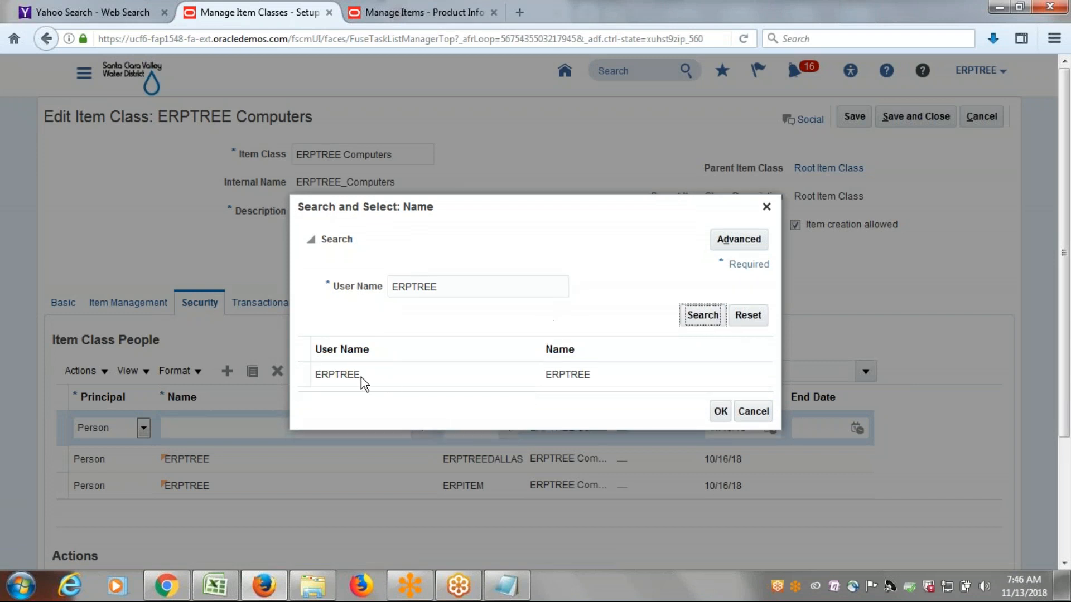
{"action": "left_click", "coordinate": [362, 379]}
{"action": "left_click", "coordinate": [721, 413]}
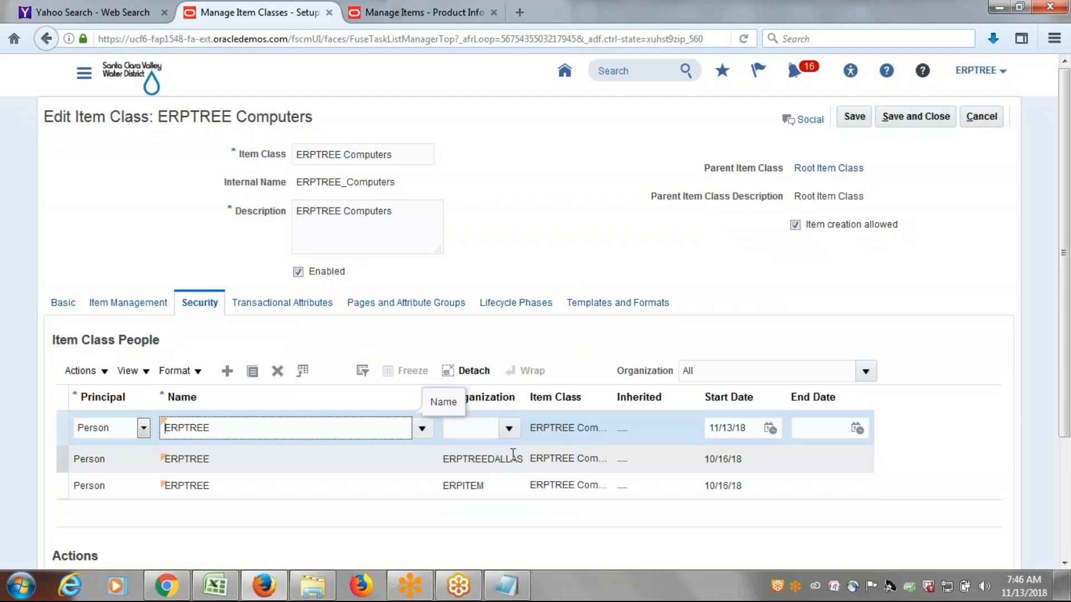
Search the organizations for ER and assign ERPTREE_AUSTIN as the organization of the new security row.
{"action": "left_click", "coordinate": [509, 428]}
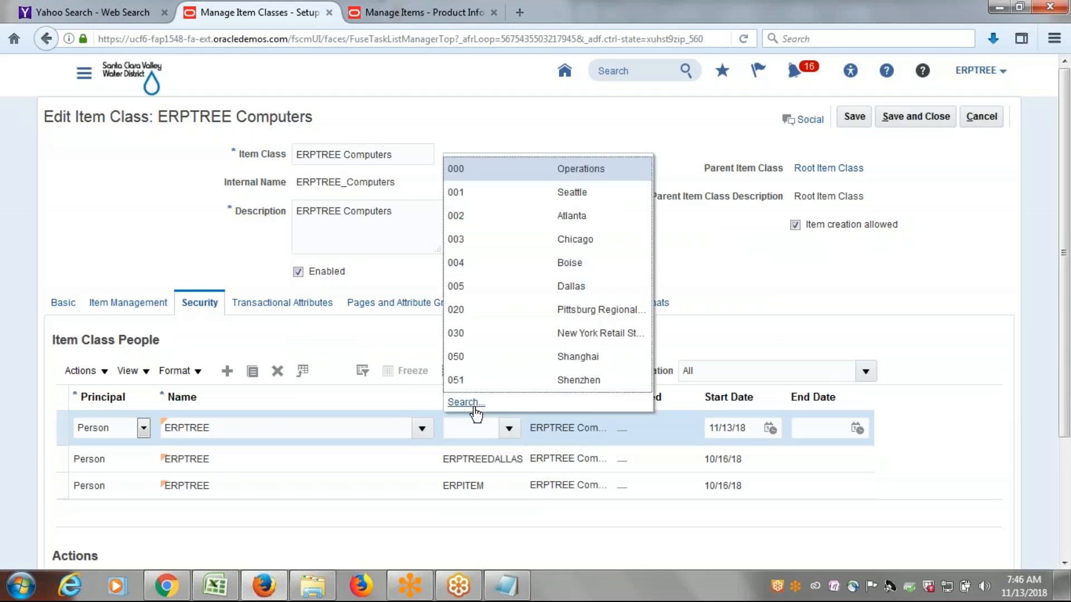
{"action": "left_click", "coordinate": [469, 401]}
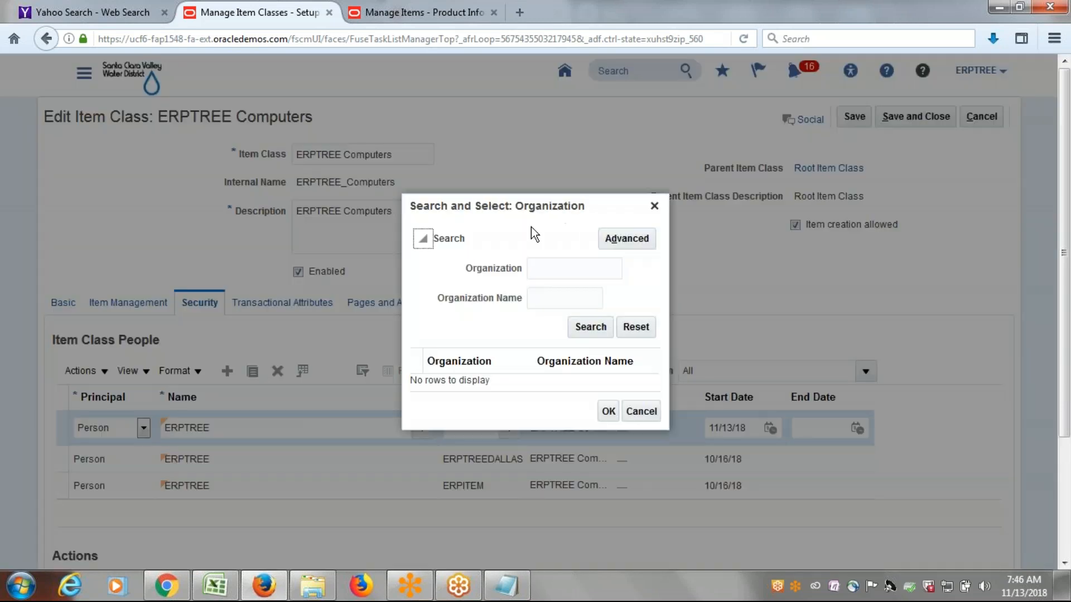
{"action": "left_click", "coordinate": [550, 270]}
{"action": "type", "text": "ER"}
{"action": "left_click", "coordinate": [569, 327]}
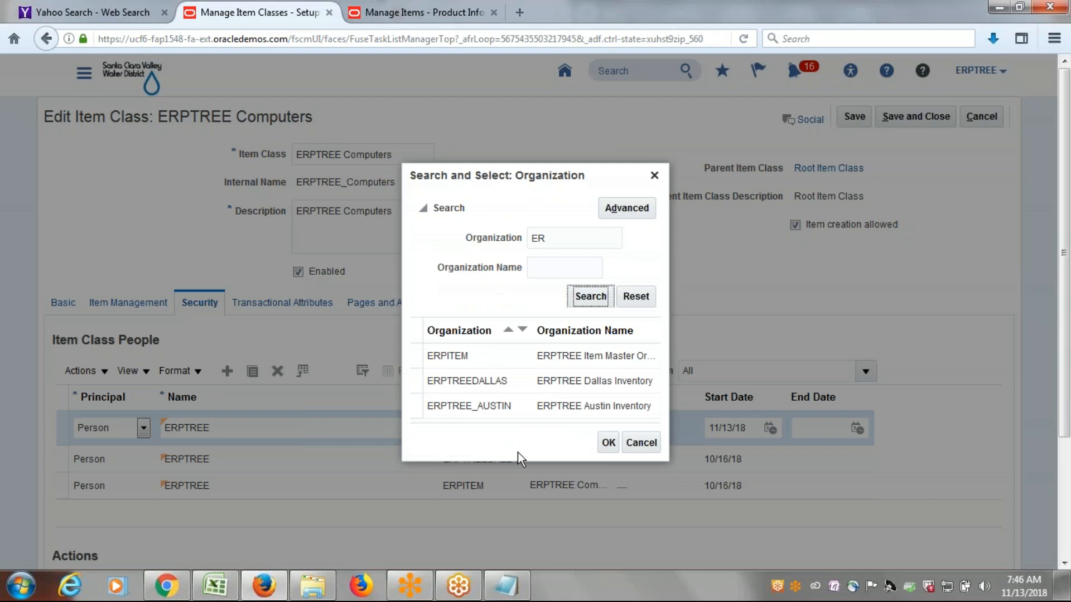
{"action": "left_click", "coordinate": [593, 414]}
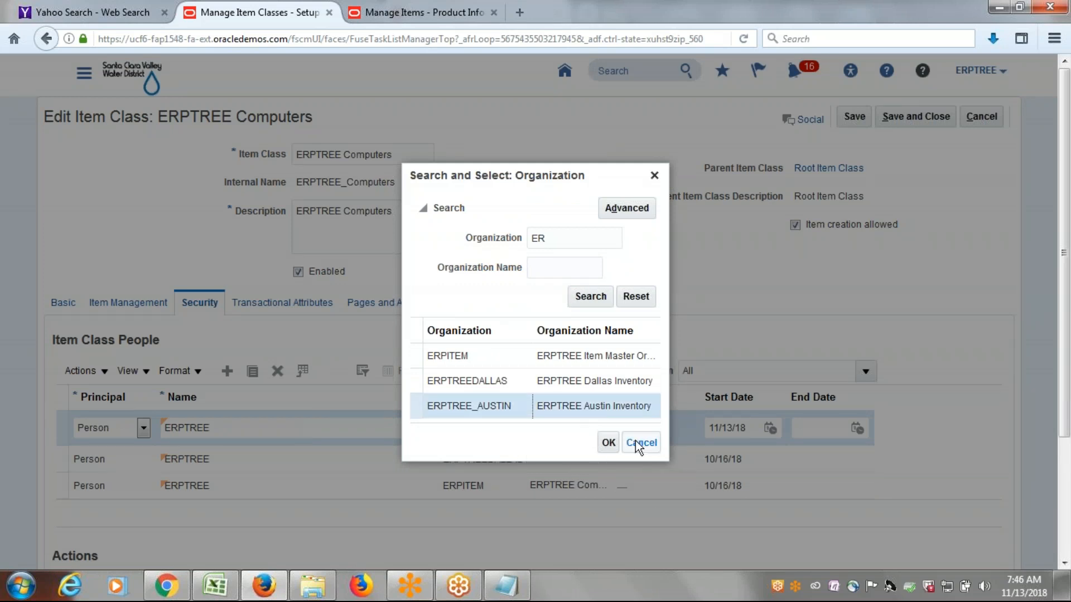
{"action": "left_click", "coordinate": [608, 442]}
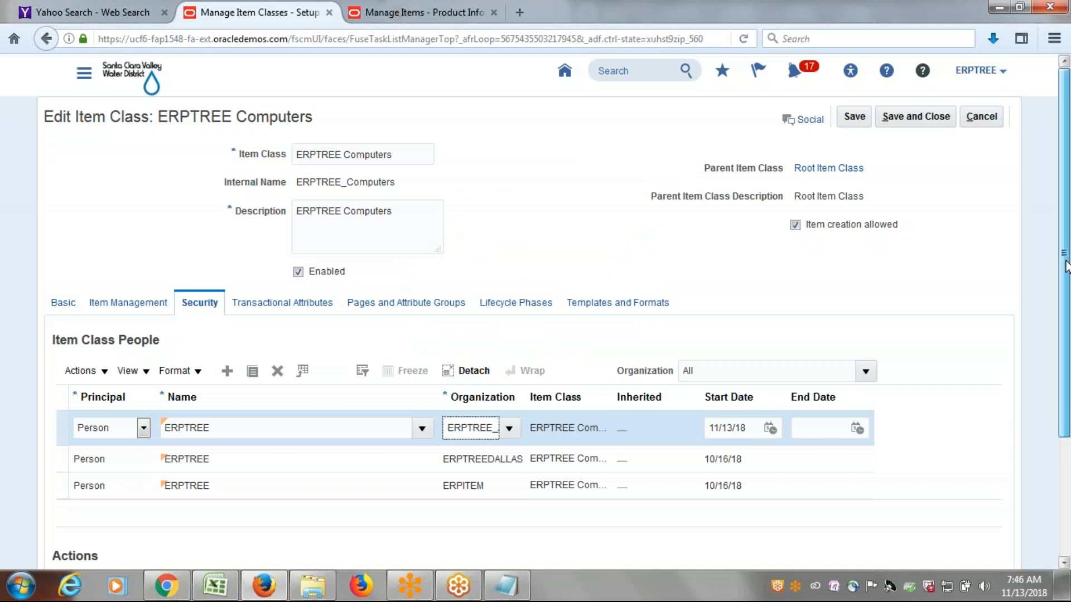
Grant all available actions to the new ERPTREE Austin row in the item class's security people list.
{"action": "scroll", "coordinate": [104, 374], "scroll_direction": "down", "scroll_amount": 2}
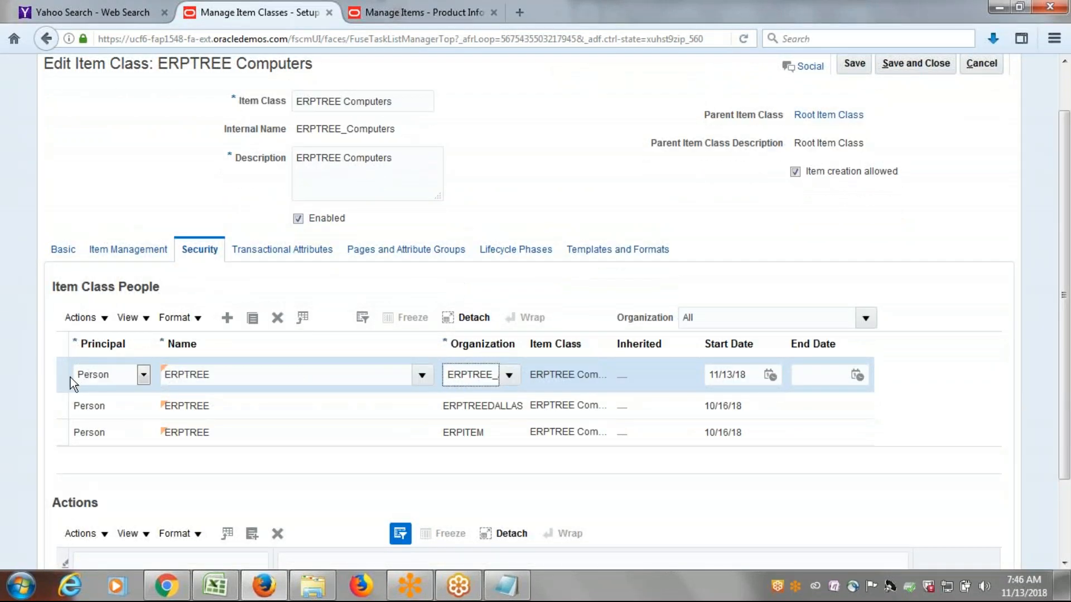
{"action": "left_click", "coordinate": [63, 375]}
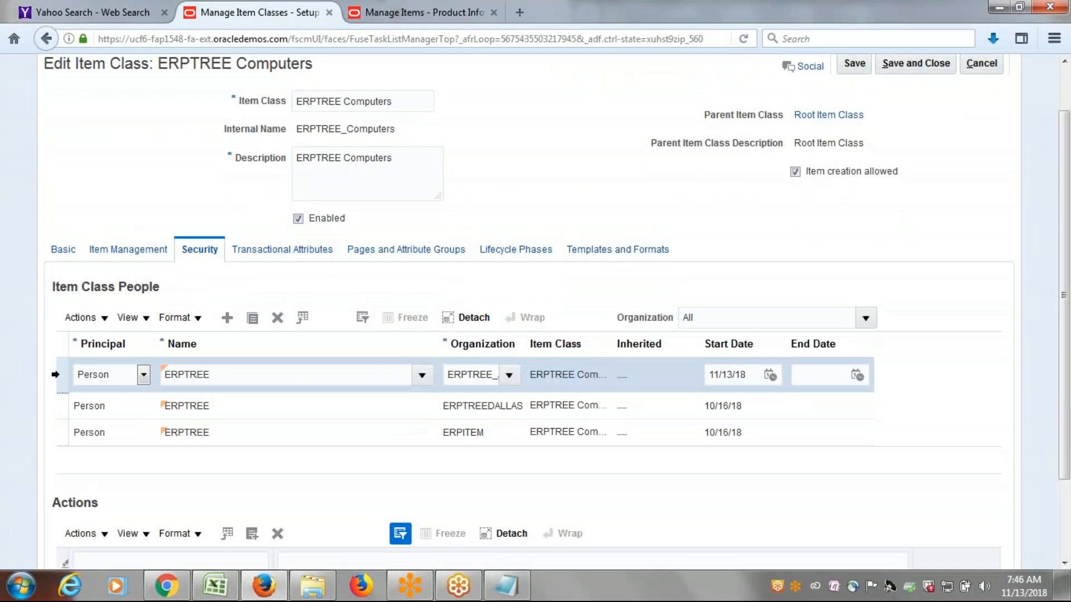
{"action": "left_click", "coordinate": [254, 534]}
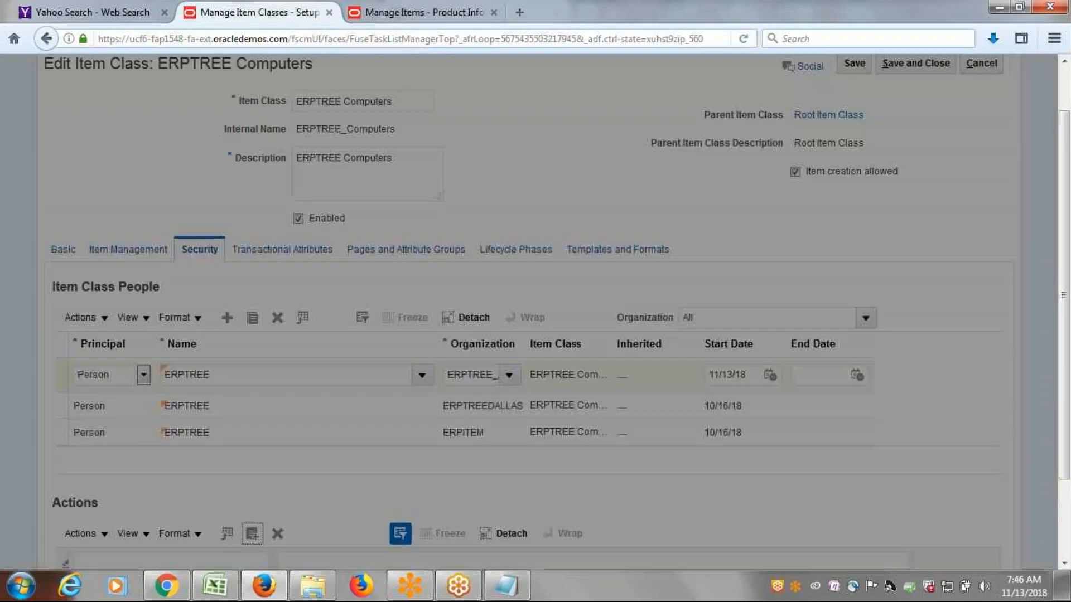
{"action": "left_click", "coordinate": [663, 286]}
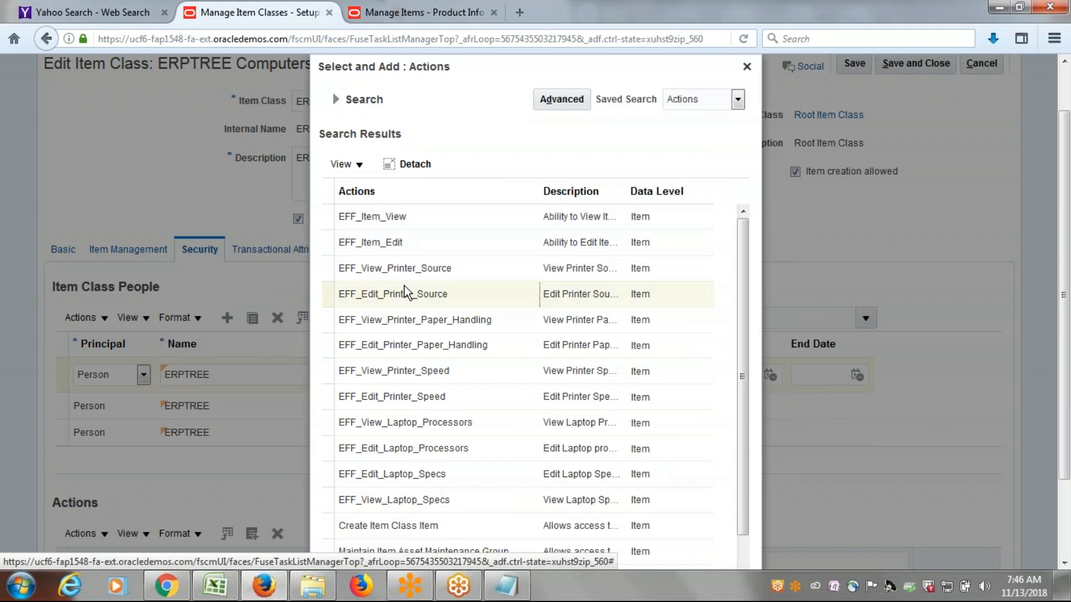
{"action": "left_click", "coordinate": [434, 295]}
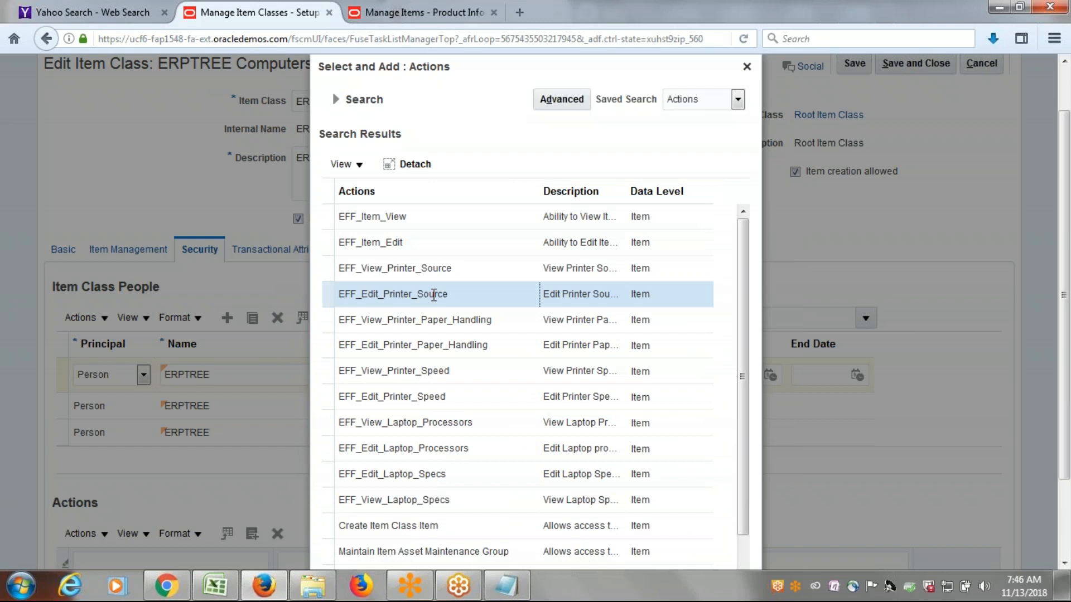
{"action": "key", "text": "ctrl+a"}
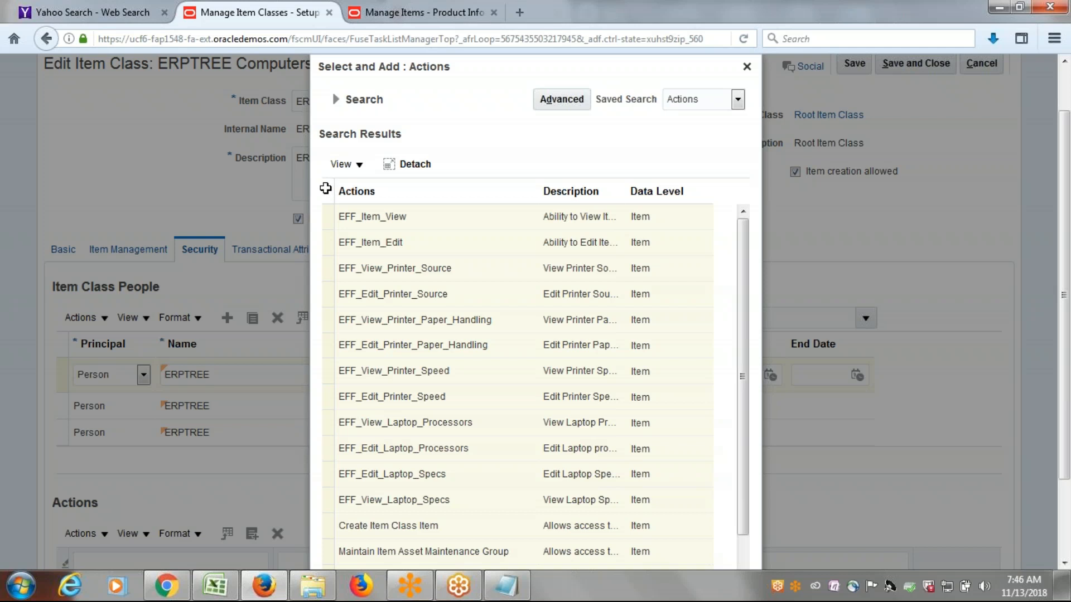
{"action": "left_click", "coordinate": [325, 189]}
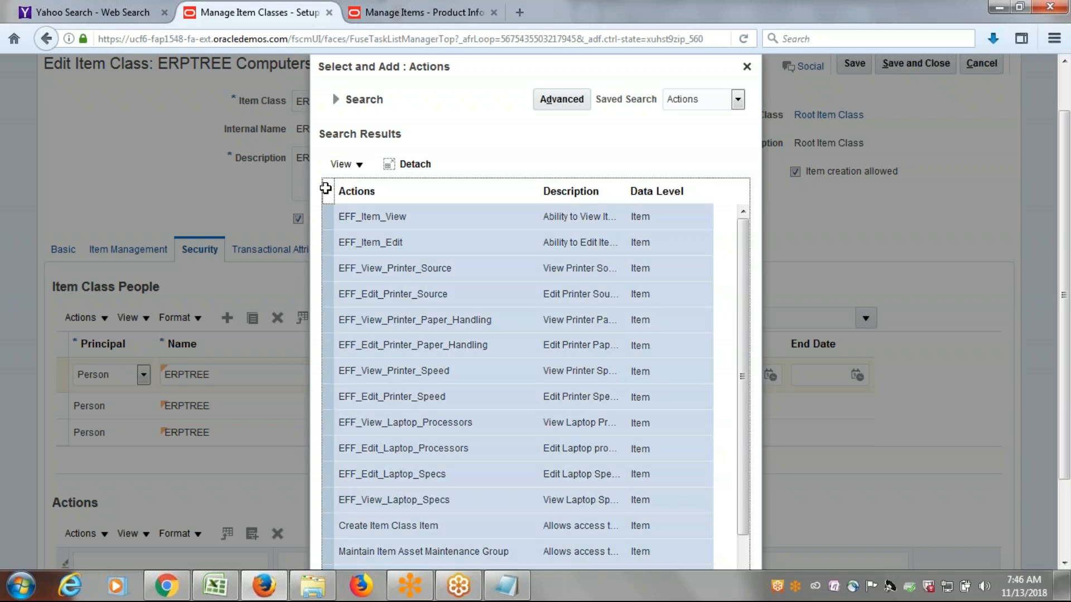
{"action": "mouse_move", "coordinate": [747, 260]}
{"action": "left_mouse_down"}
{"action": "mouse_move", "coordinate": [770, 400]}
{"action": "mouse_move", "coordinate": [743, 378]}
{"action": "mouse_move", "coordinate": [729, 263]}
{"action": "left_mouse_up"}
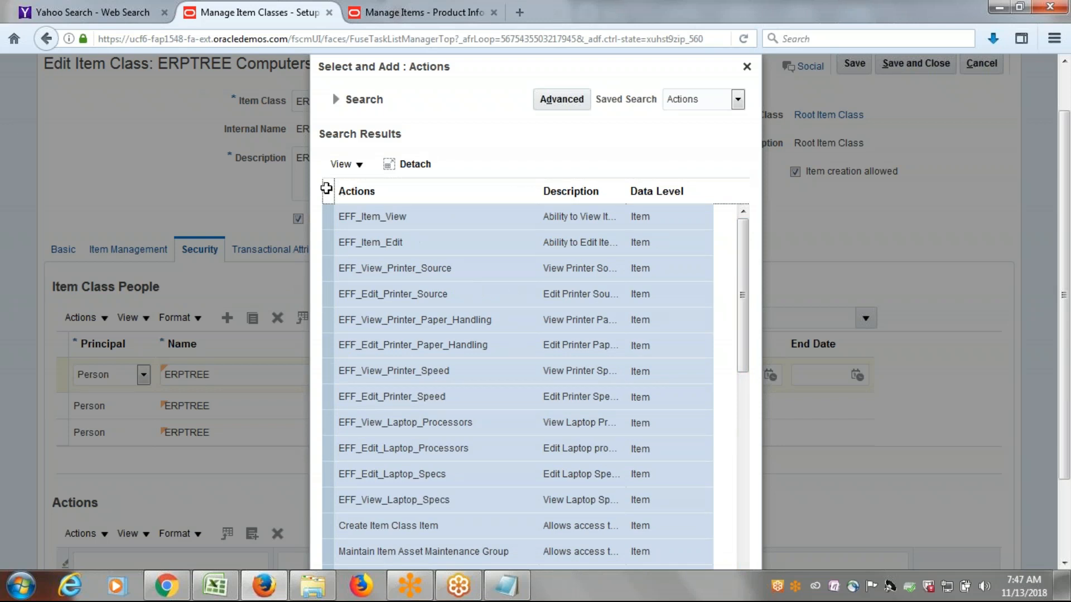
{"action": "left_click", "coordinate": [326, 188]}
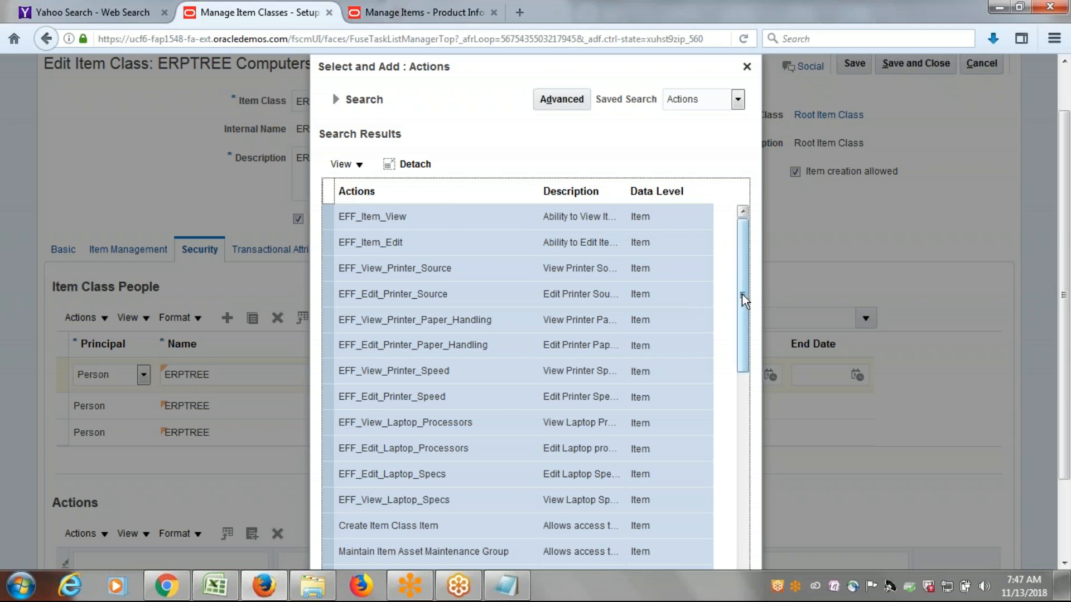
{"action": "left_click_drag", "start_coordinate": [1064, 229], "coordinate": [1065, 357]}
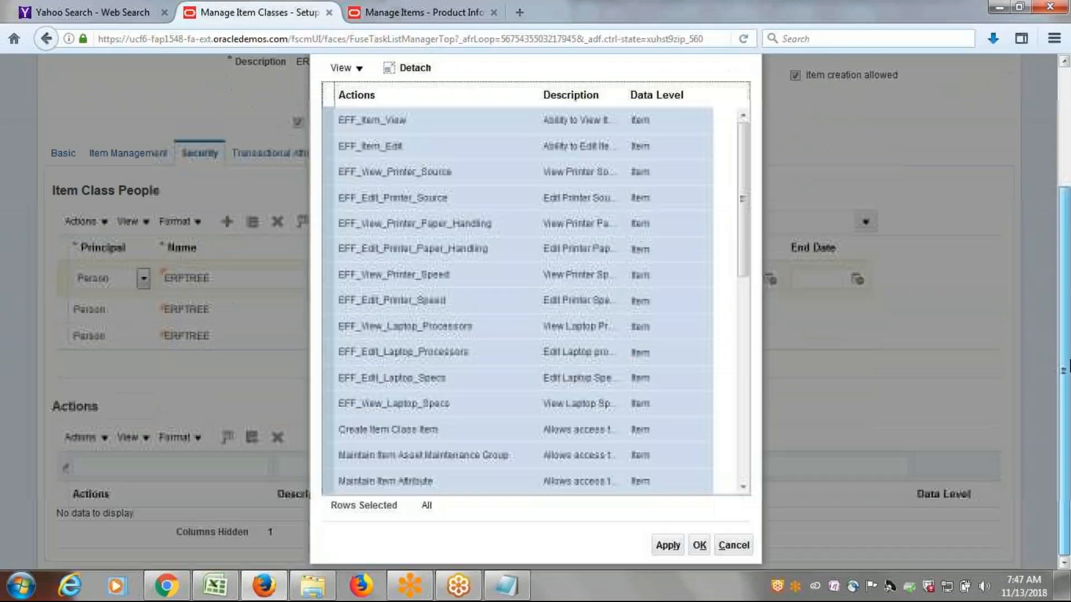
{"action": "left_click", "coordinate": [677, 547]}
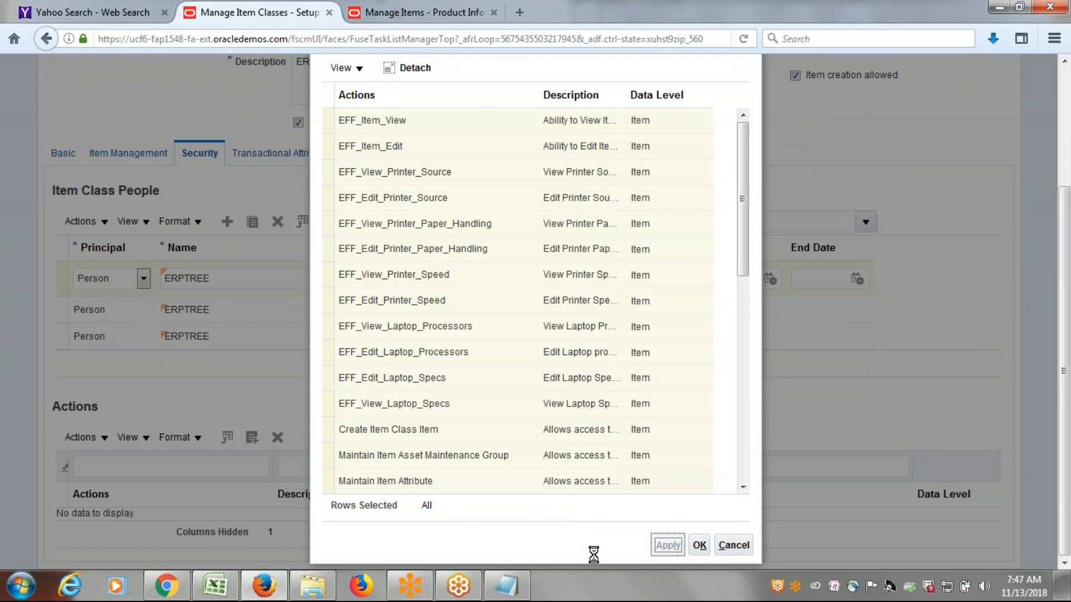
{"action": "left_click", "coordinate": [699, 546]}
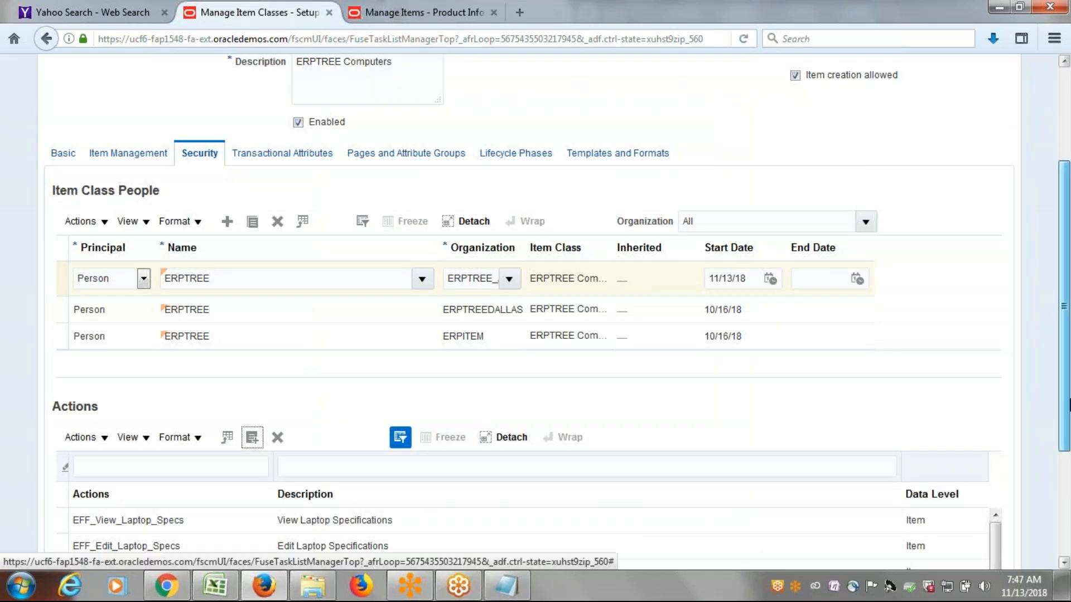
Save and close the ERPTREE Computers item class, and return to the Manage Items page.
{"action": "left_click_drag", "start_coordinate": [1067, 404], "coordinate": [1070, 234]}
{"action": "left_click", "coordinate": [918, 117]}
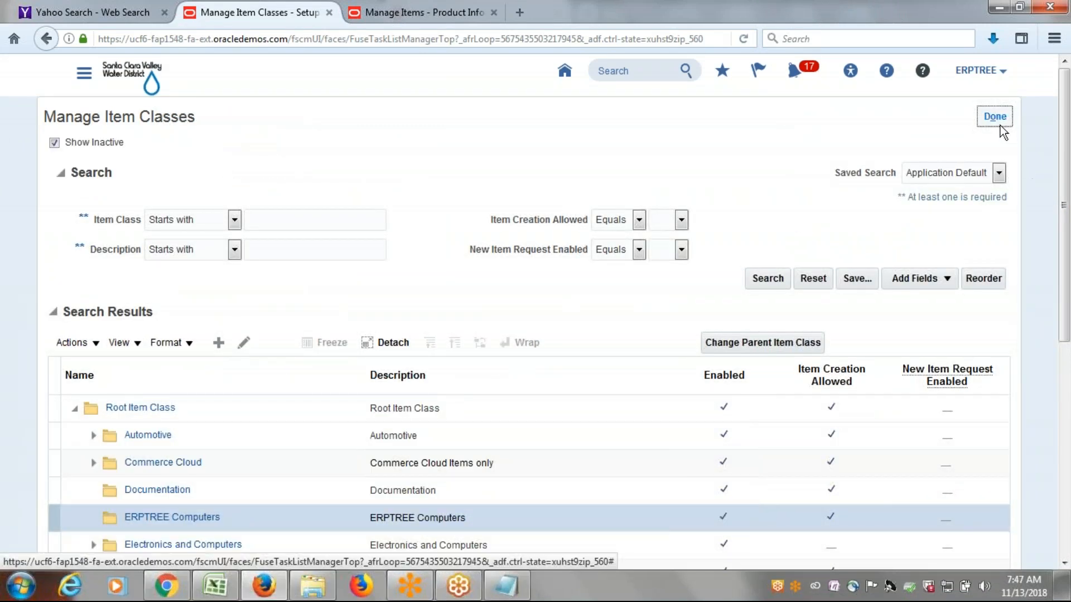
{"action": "left_click", "coordinate": [441, 12]}
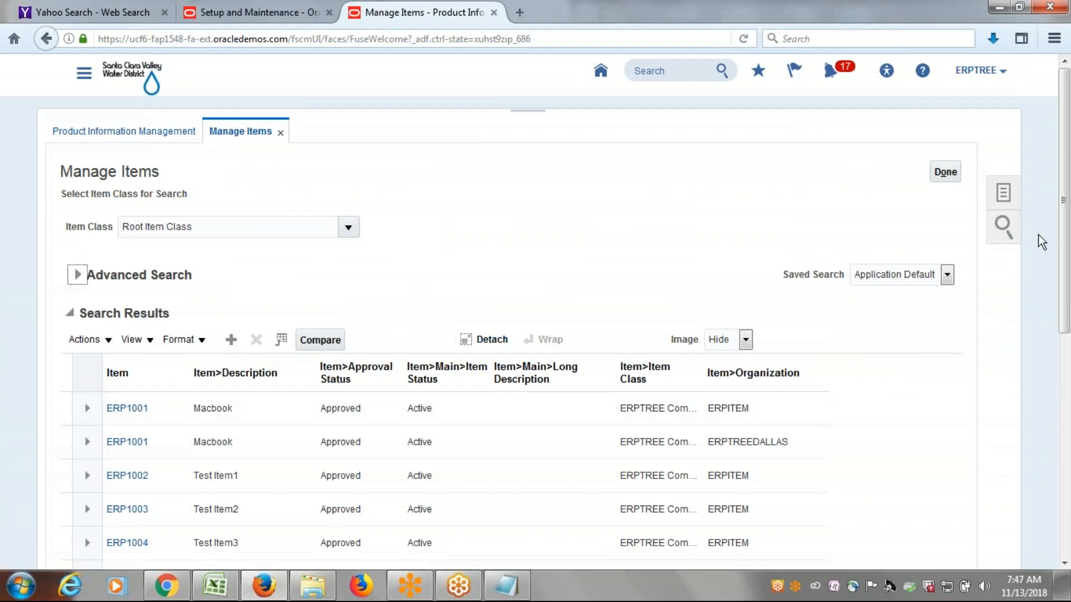
Open item ERP1001 from the ERPITEM organization and display its organization associations.
{"action": "left_click_drag", "start_coordinate": [1064, 248], "coordinate": [1064, 327]}
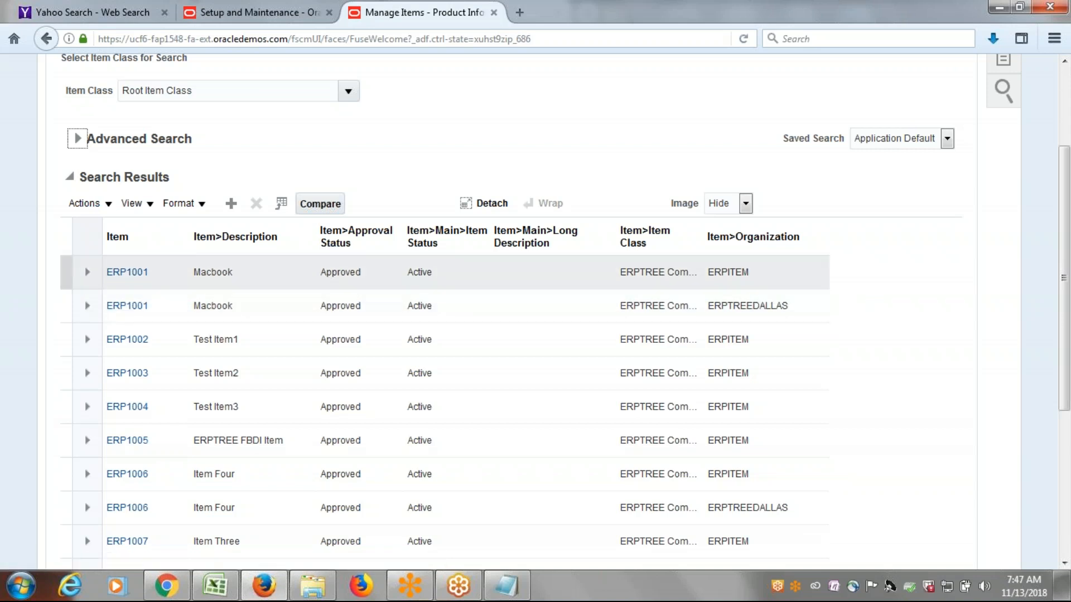
{"action": "left_click", "coordinate": [139, 273]}
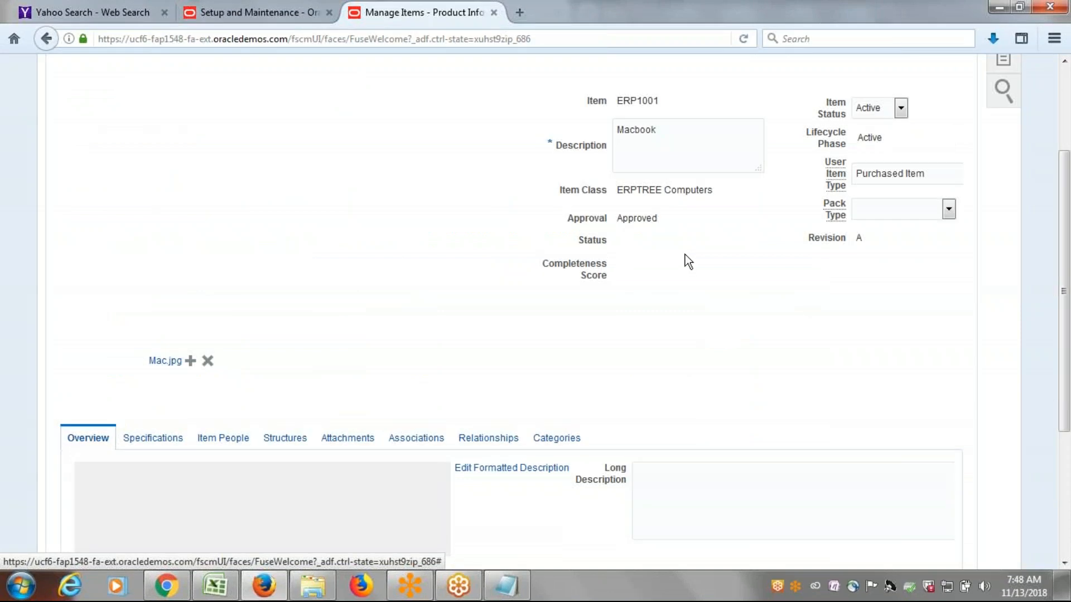
{"action": "scroll", "coordinate": [553, 334], "scroll_direction": "down", "scroll_amount": 3}
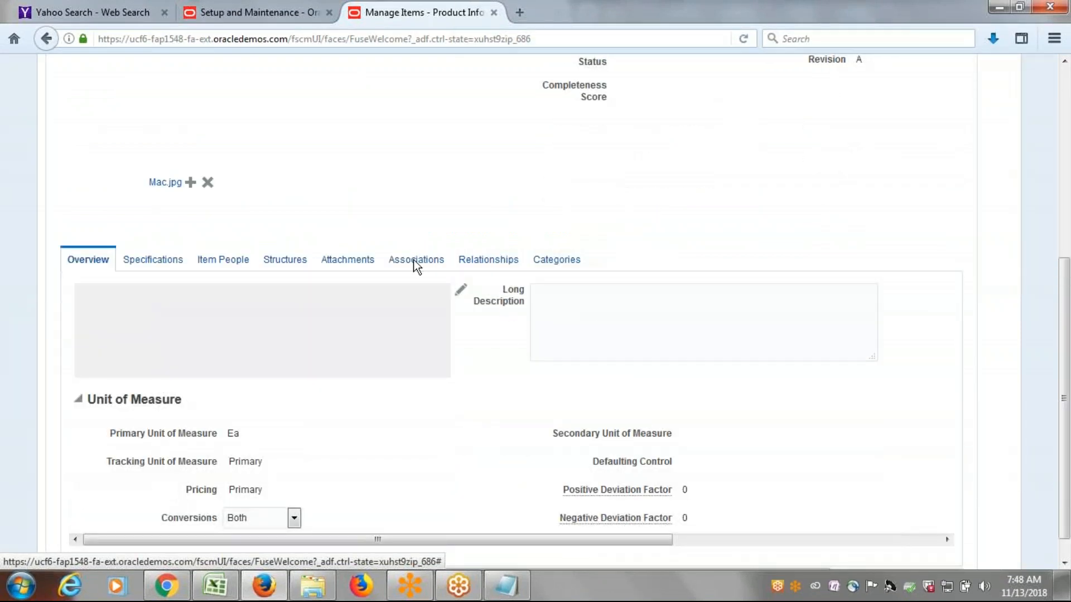
{"action": "scroll", "coordinate": [485, 310], "scroll_direction": "down", "scroll_amount": 4}
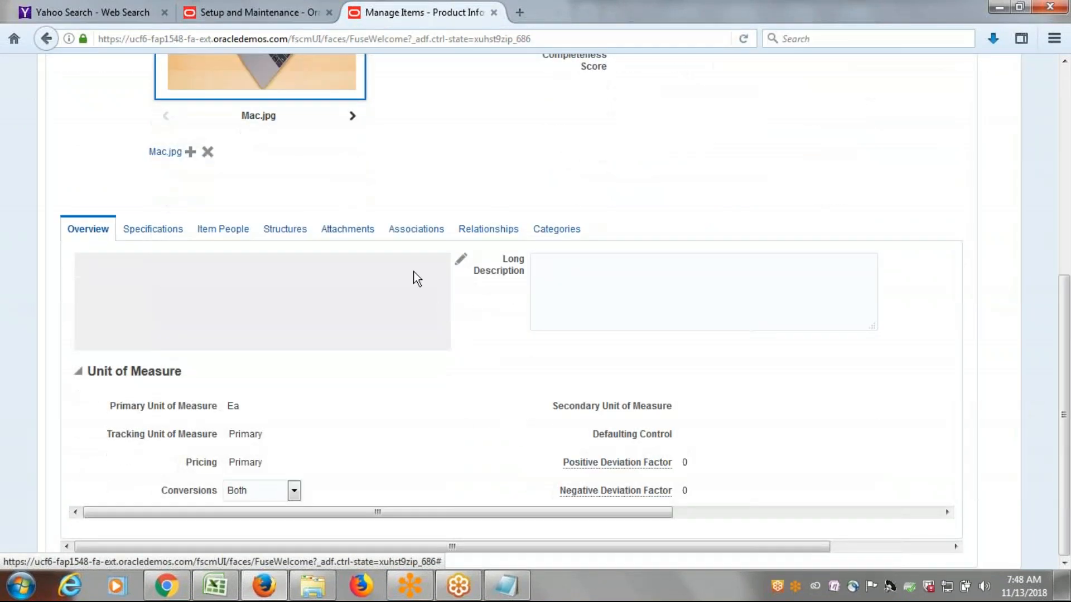
{"action": "left_click", "coordinate": [416, 230]}
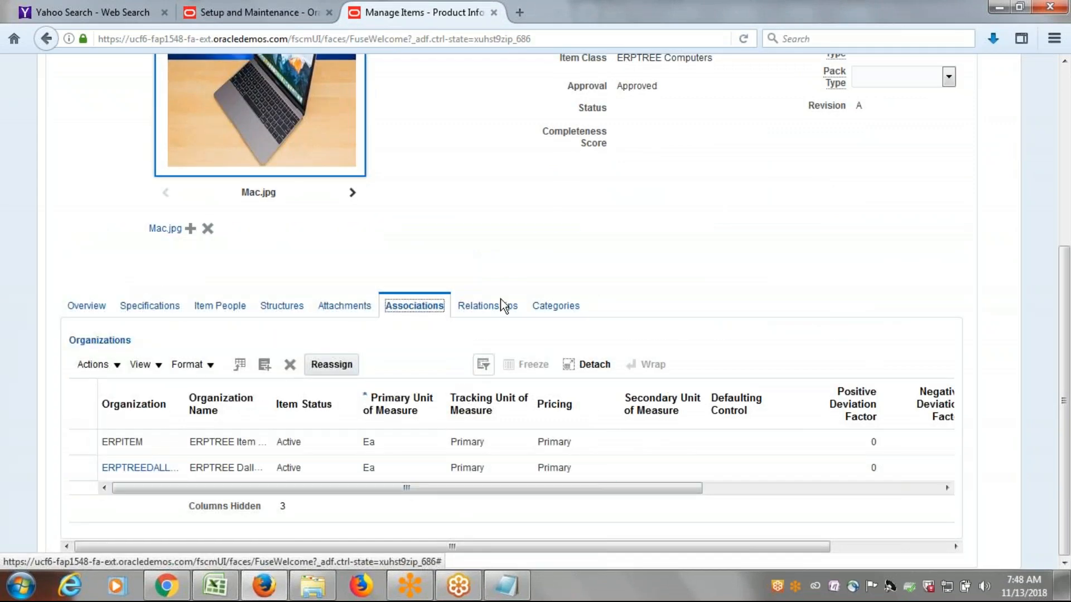
{"action": "scroll", "coordinate": [502, 279], "scroll_direction": "up", "scroll_amount": 5}
{"action": "left_click_drag", "start_coordinate": [135, 178], "coordinate": [199, 183]}
{"action": "scroll", "coordinate": [502, 377], "scroll_direction": "down", "scroll_amount": 5}
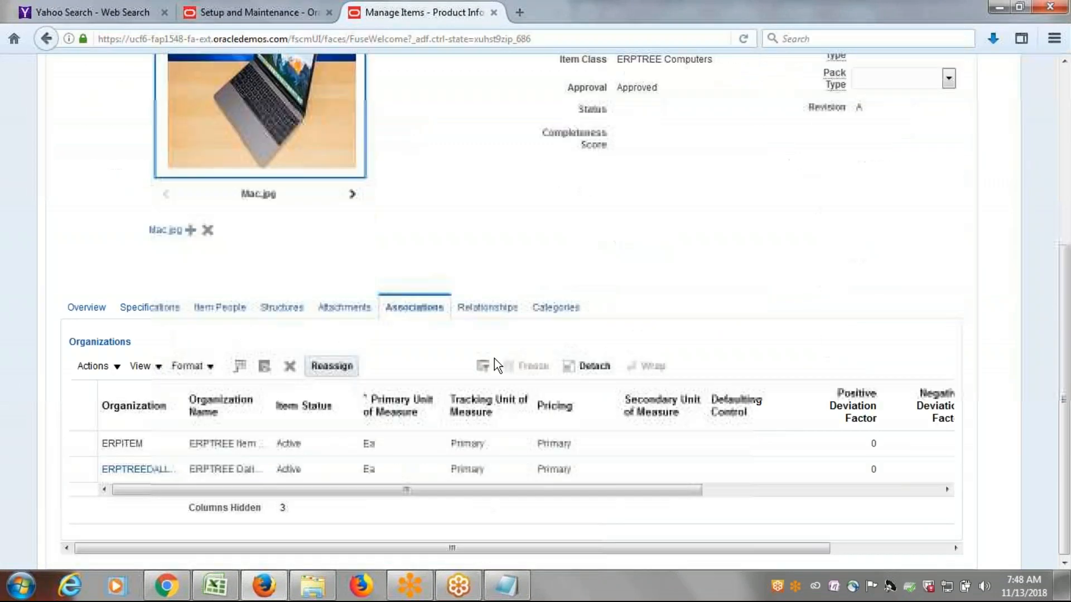
Search the organizations for E and add ERPTREE Austin Inventory to item ERP1001's associated organizations.
{"action": "left_click", "coordinate": [264, 365]}
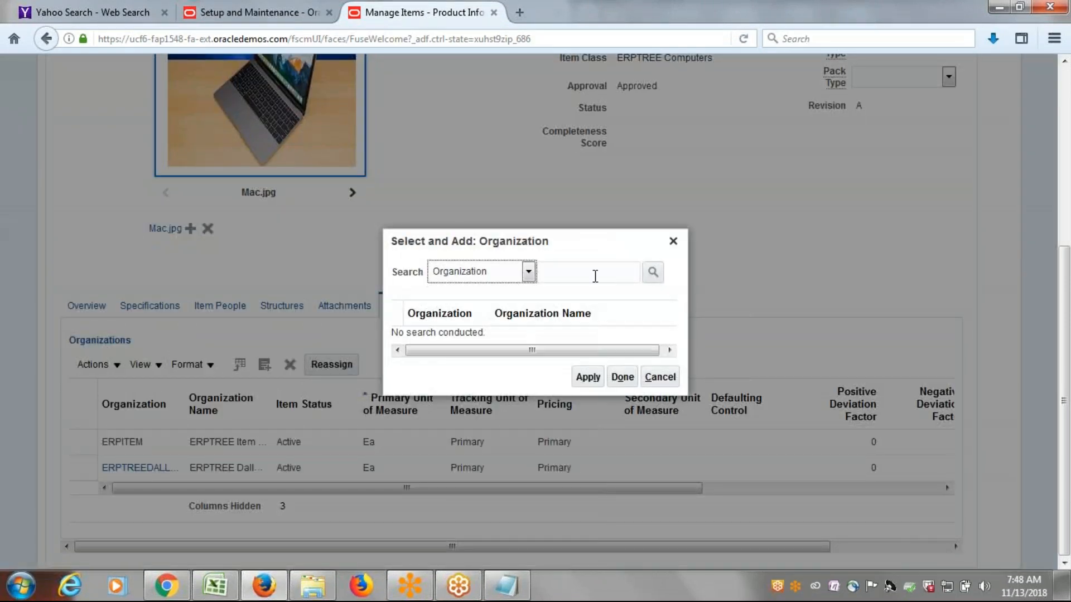
{"action": "left_click", "coordinate": [594, 274]}
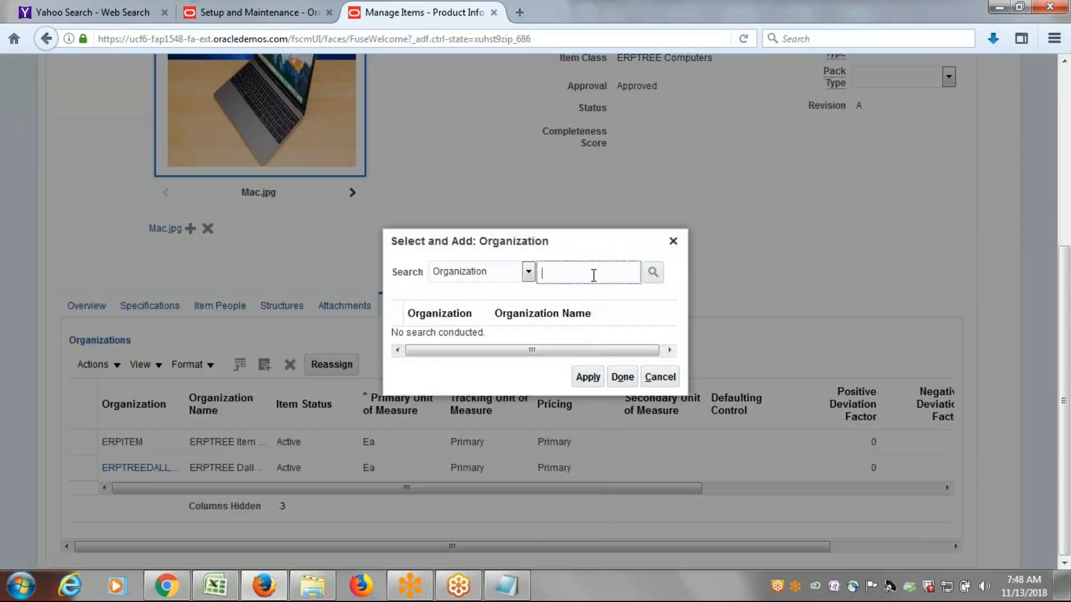
{"action": "type", "text": "E"}
{"action": "left_click", "coordinate": [649, 273]}
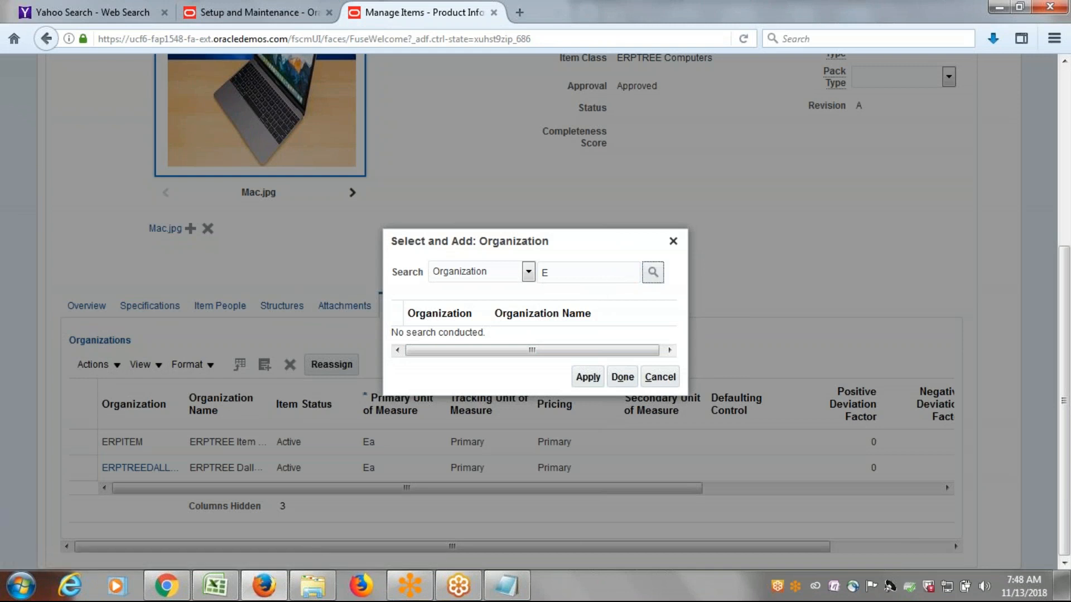
{"action": "left_click", "coordinate": [542, 333]}
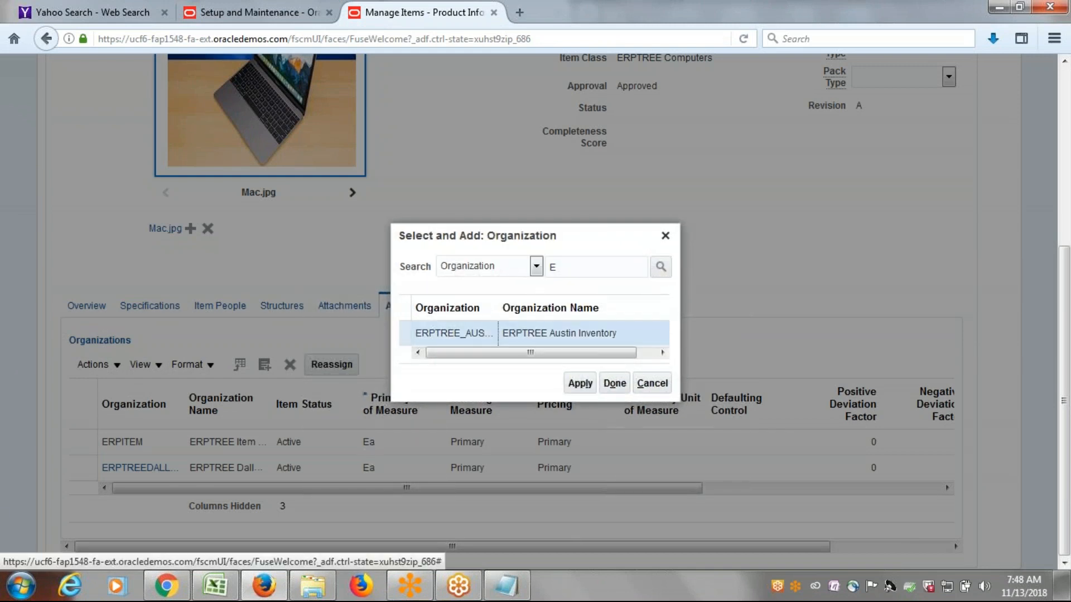
{"action": "left_click", "coordinate": [585, 390]}
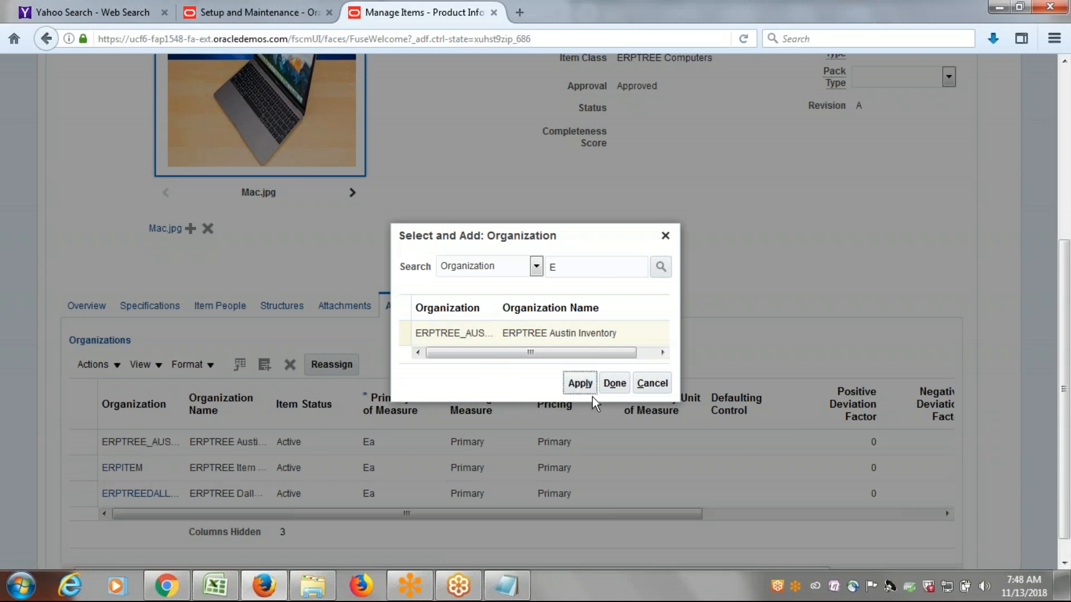
{"action": "left_click", "coordinate": [614, 385]}
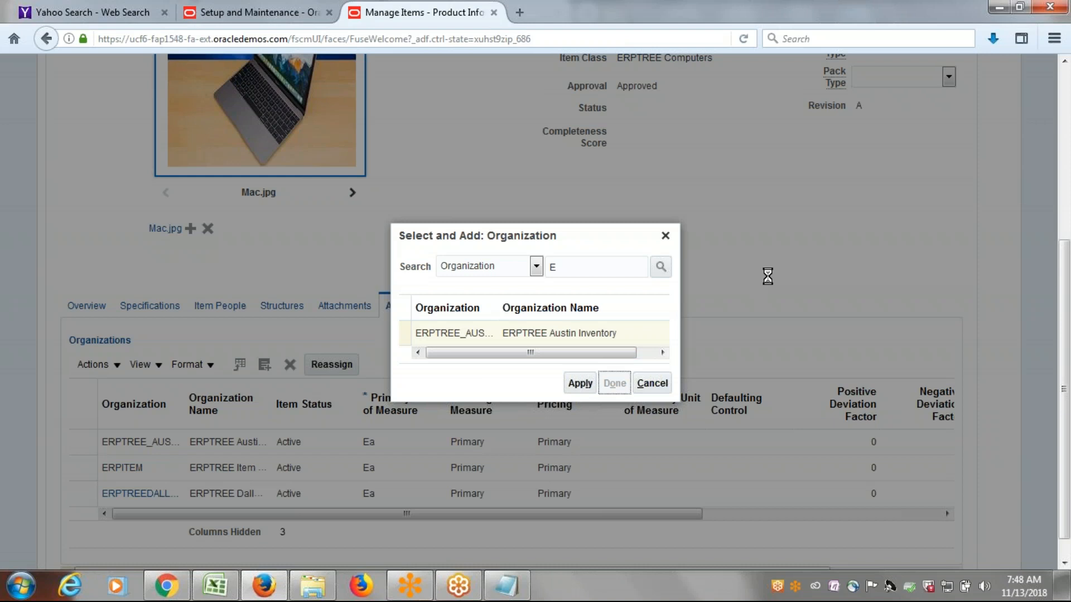
{"action": "scroll", "coordinate": [681, 310], "scroll_direction": "down", "scroll_amount": 5}
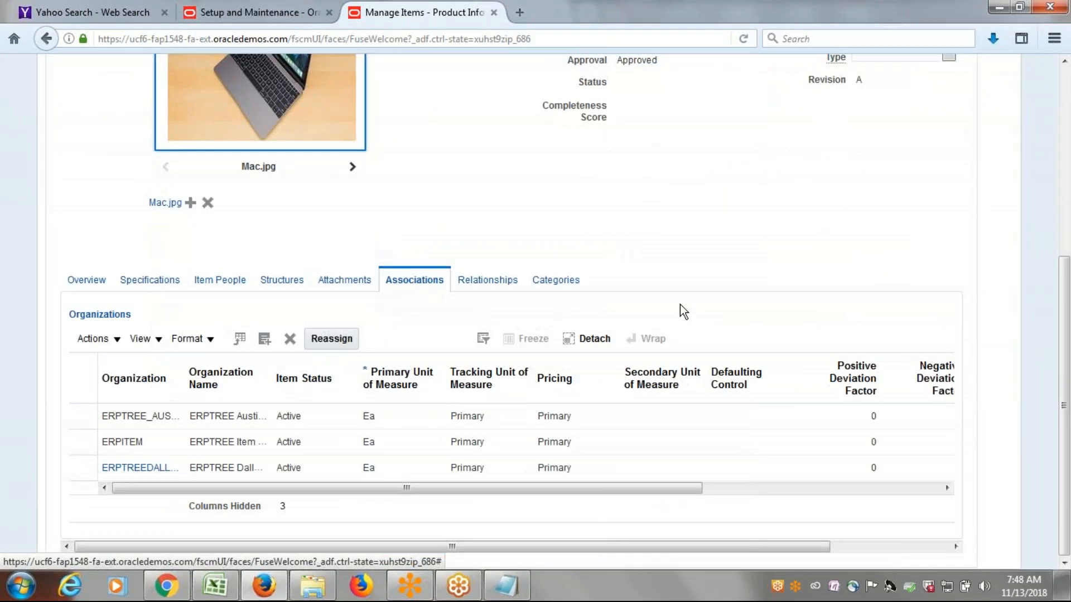
{"action": "scroll", "coordinate": [680, 305], "scroll_direction": "up", "scroll_amount": 5}
{"action": "scroll", "coordinate": [486, 319], "scroll_direction": "down", "scroll_amount": 5}
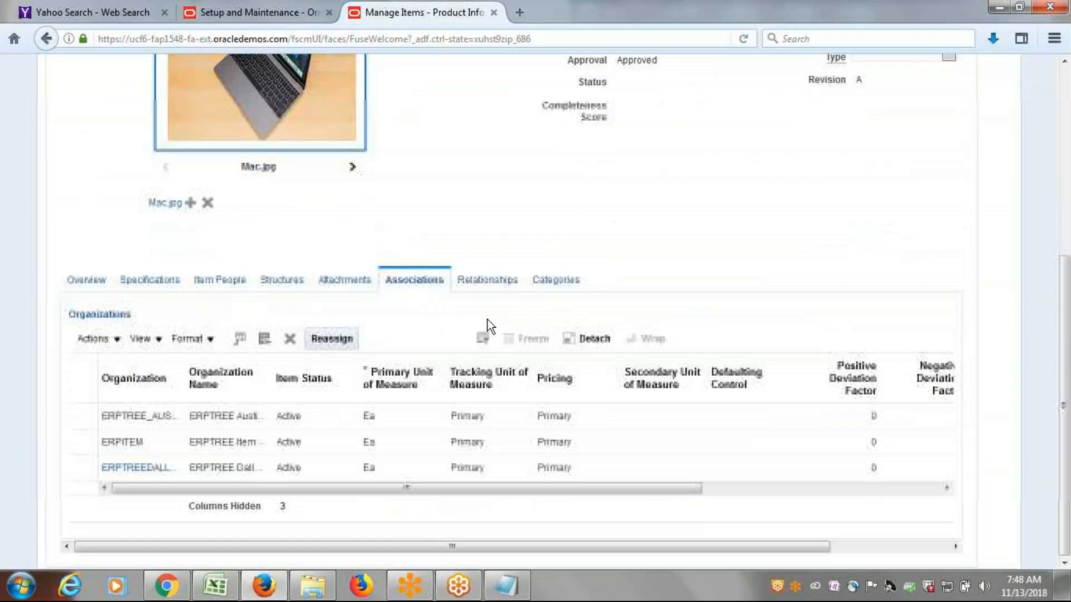
{"action": "left_click", "coordinate": [237, 446]}
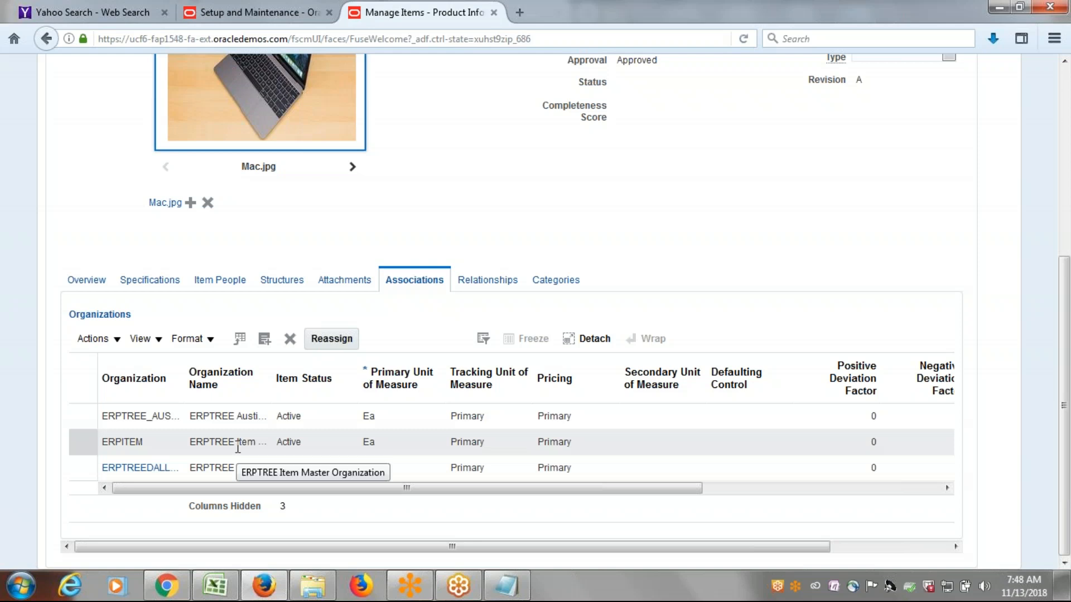
{"action": "left_click", "coordinate": [233, 469]}
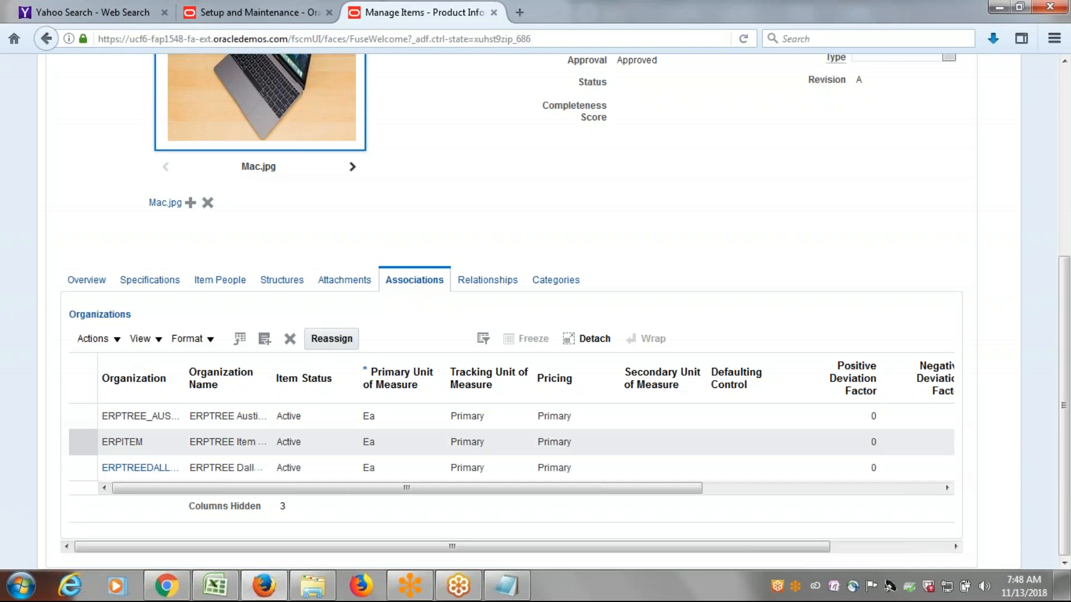
Save item ERP1001 with its new Austin organization association and close the item page.
{"action": "left_click", "coordinate": [234, 417]}
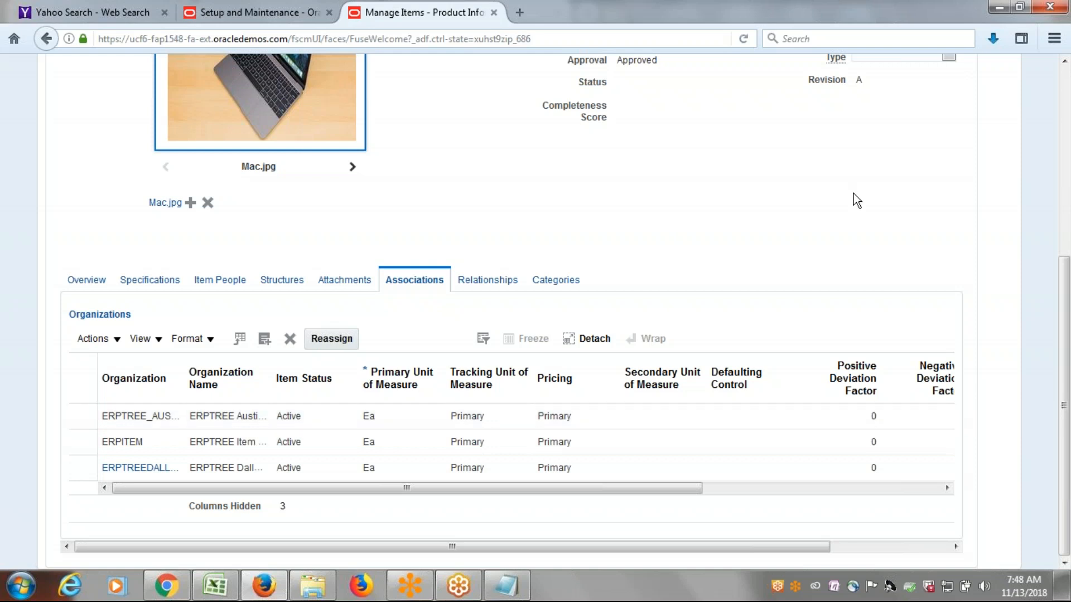
{"action": "scroll", "coordinate": [859, 196], "scroll_direction": "up", "scroll_amount": 5}
{"action": "left_click", "coordinate": [874, 174]}
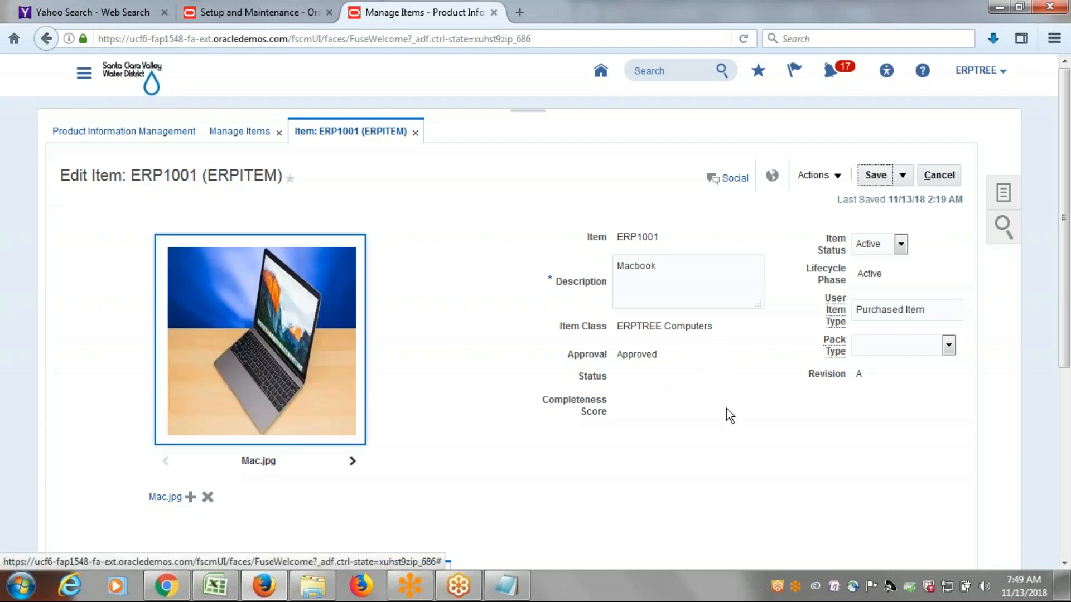
{"action": "left_click", "coordinate": [940, 177]}
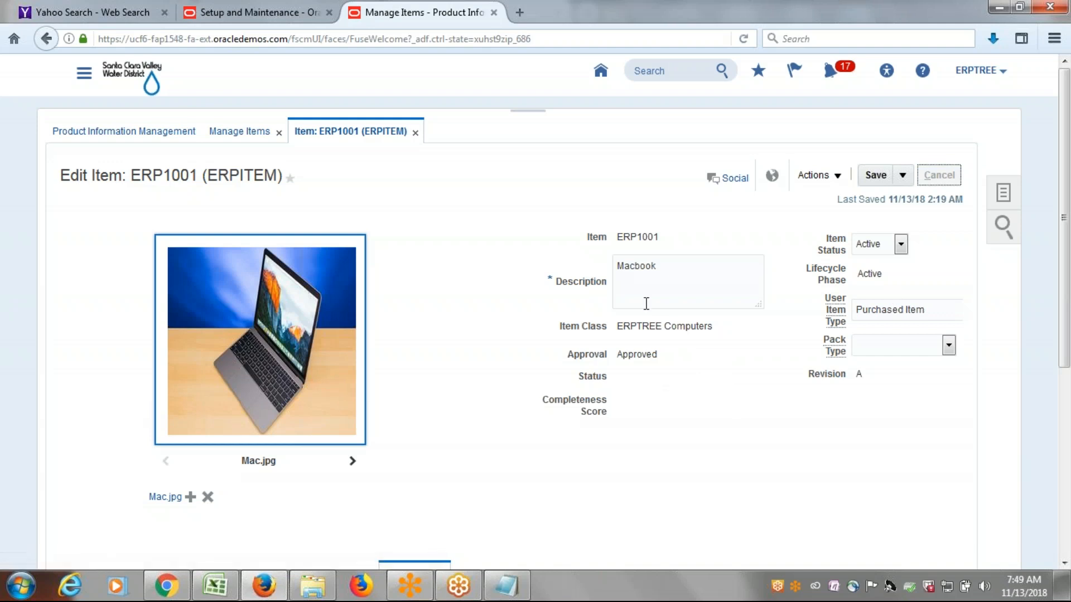
Switch to the Class Discussions Sheet in Excel, go to the Setup InterOrganization Parameters entry, and try to save the workbook.
{"action": "key", "text": "alt+Tab"}
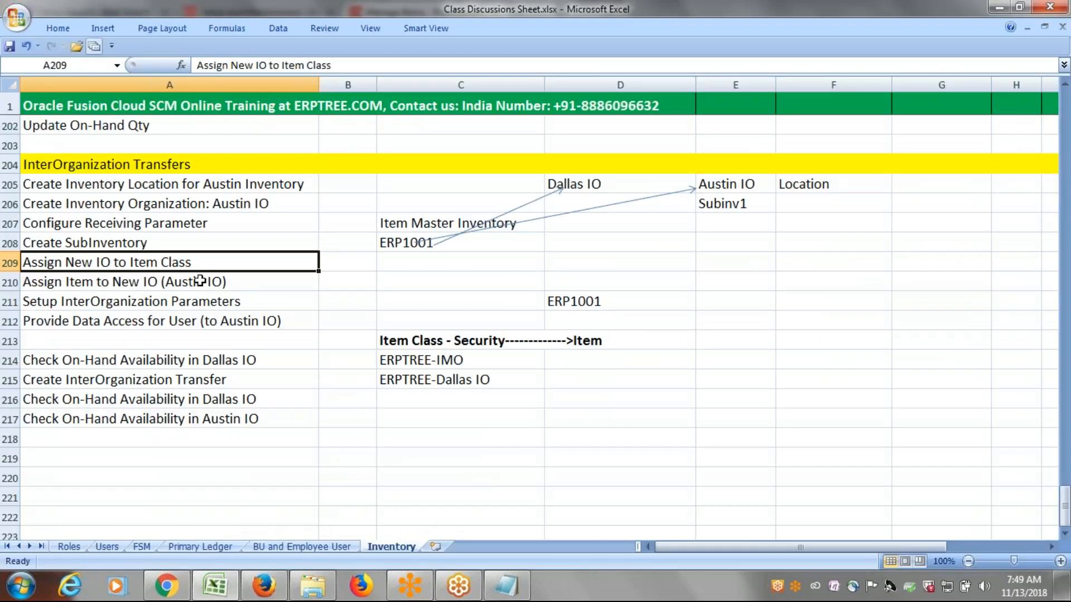
{"action": "left_click", "coordinate": [201, 281]}
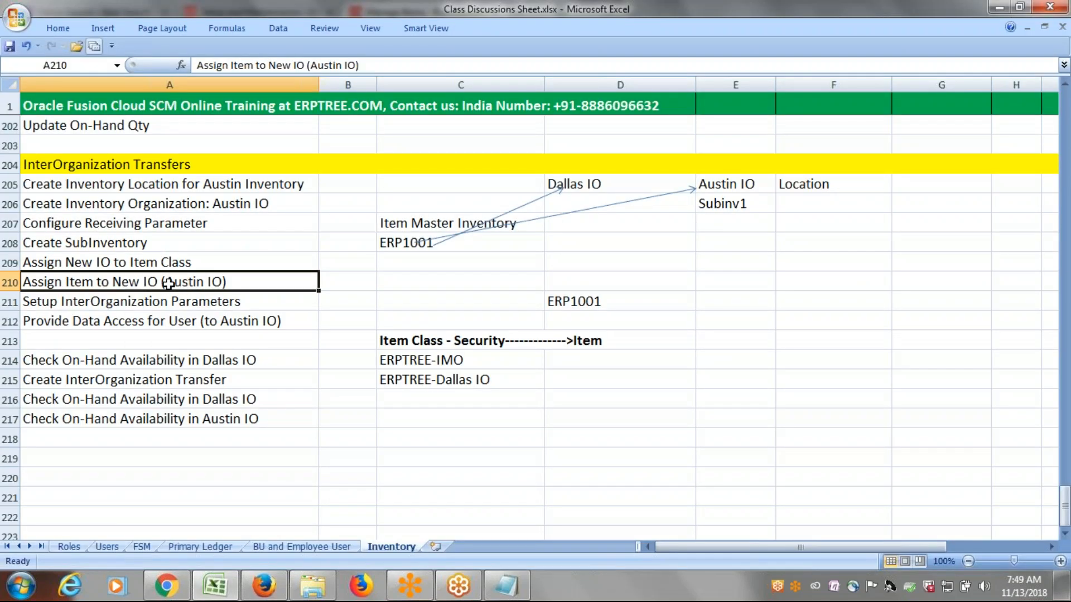
{"action": "left_click", "coordinate": [215, 302]}
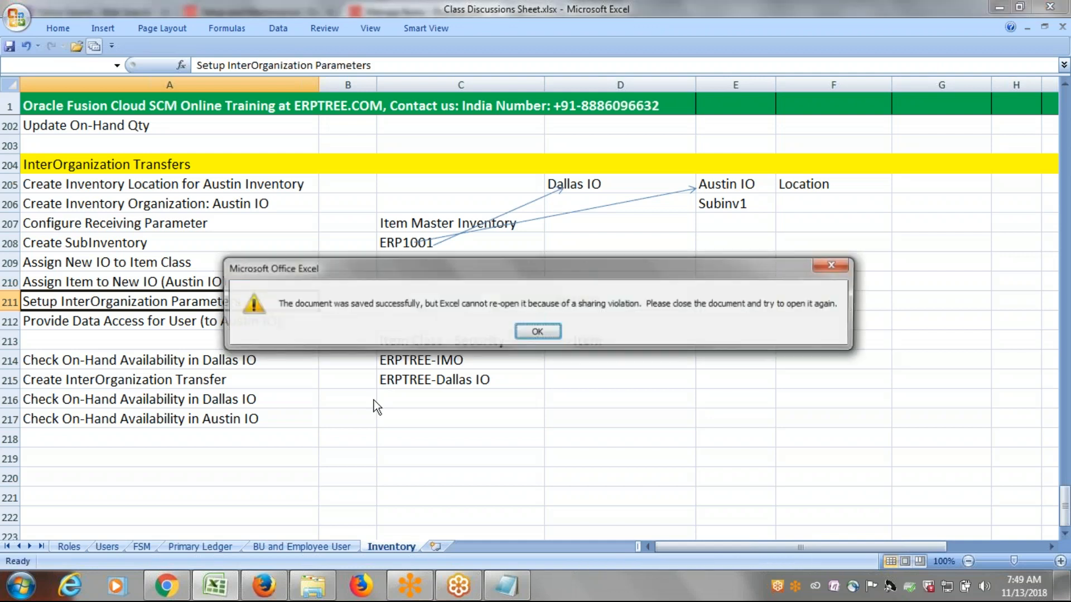
{"action": "left_click", "coordinate": [834, 267]}
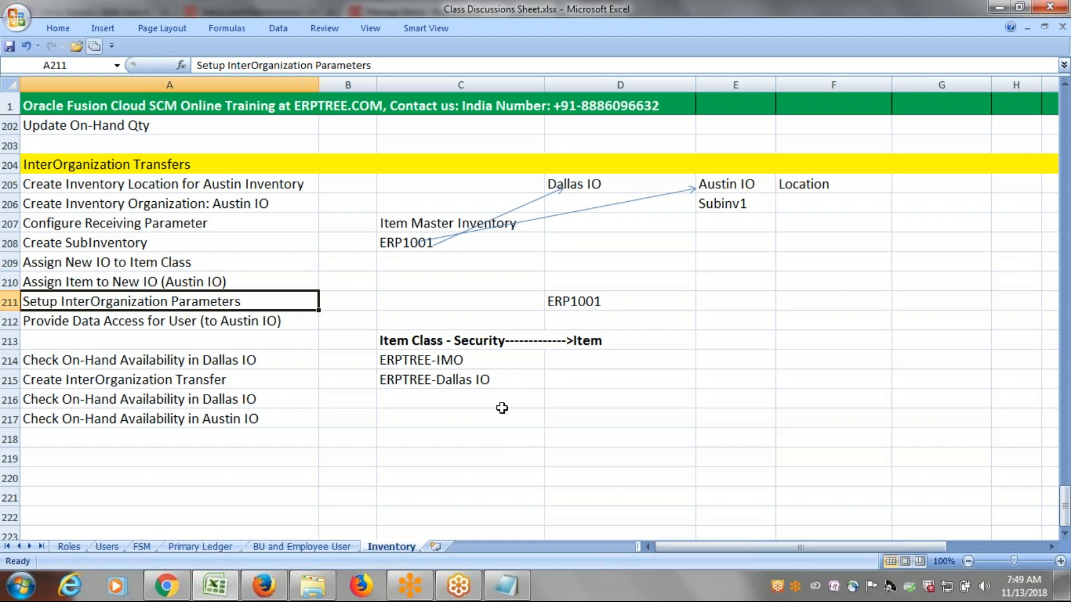
{"action": "key", "text": "ctrl+s"}
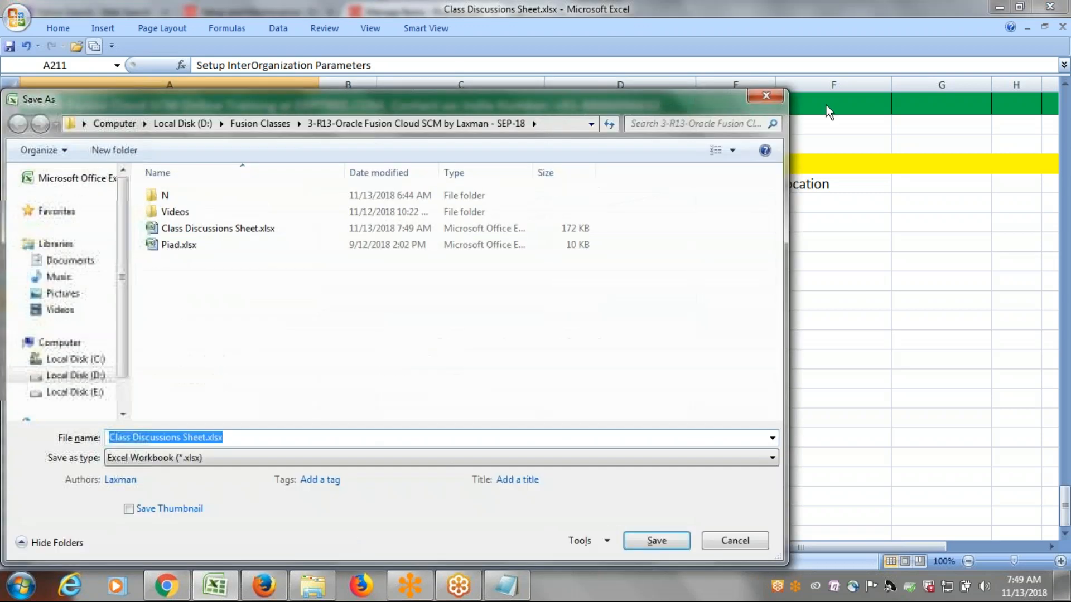
{"action": "left_click", "coordinate": [767, 97]}
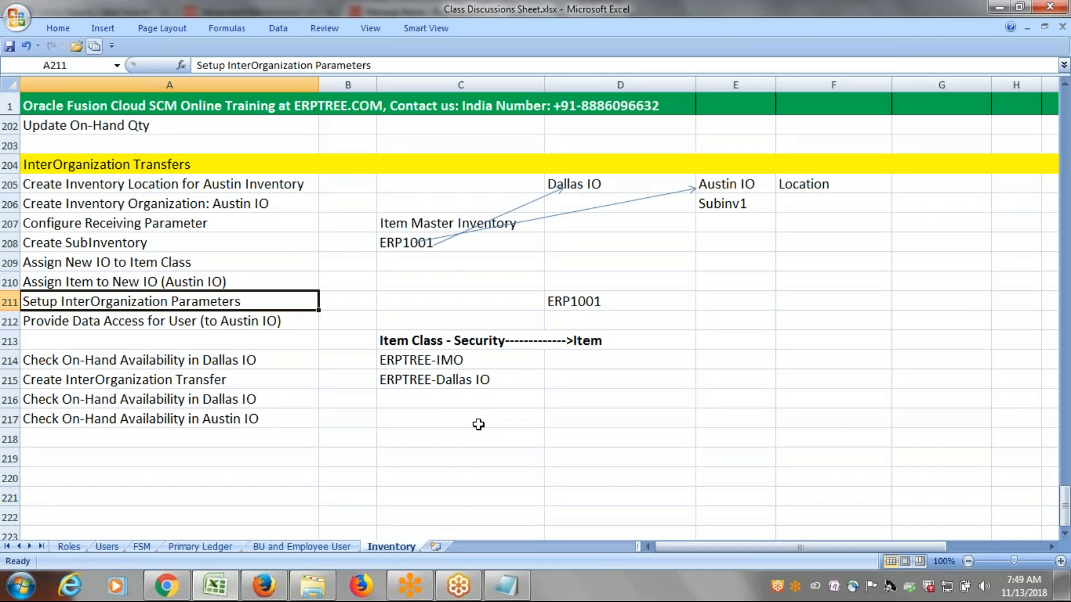
Return to Firefox, finish the Manage Items page, and display the ERPTREE Implementation Project in Setup and Maintenance.
{"action": "key", "text": "alt+Tab"}
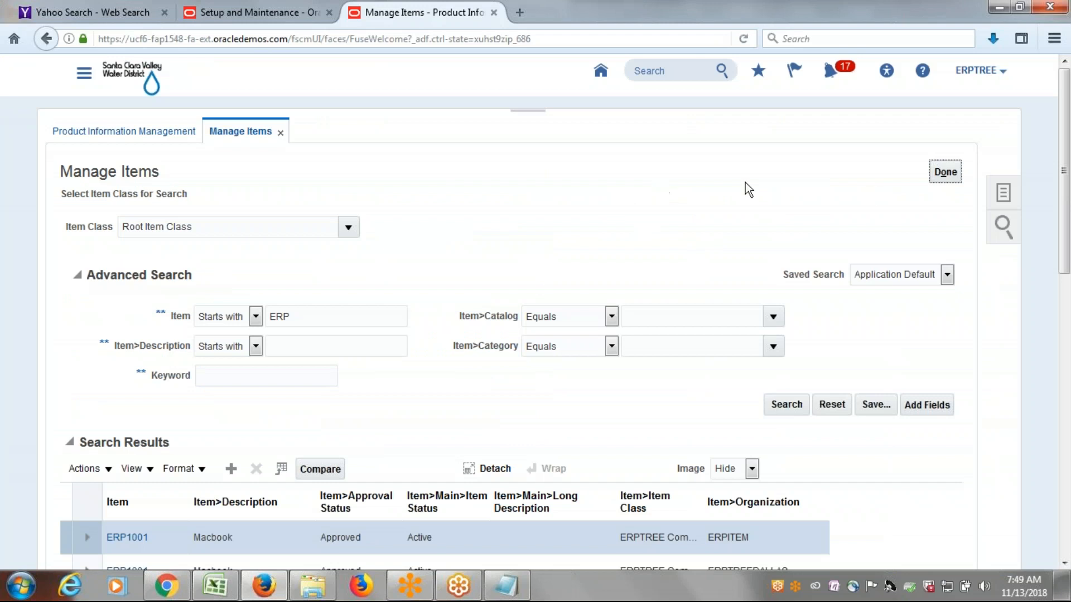
{"action": "left_click", "coordinate": [946, 173]}
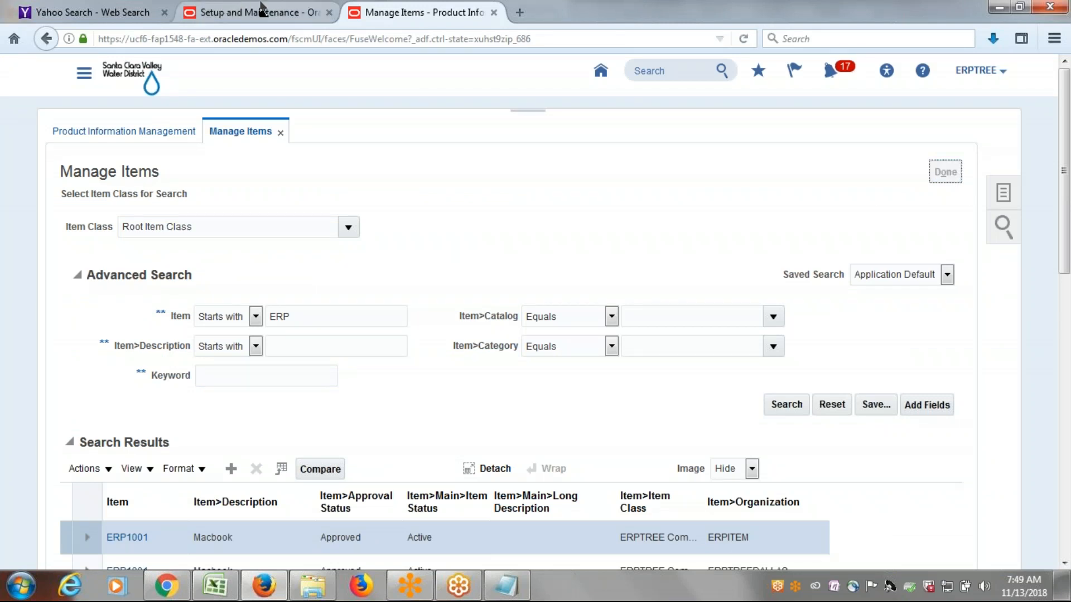
{"action": "left_click", "coordinate": [263, 11]}
Search the implementation project tasks for InterOrganization Para and open the Manage Interorganization Parameters task.
{"action": "left_click_drag", "start_coordinate": [171, 306], "coordinate": [8, 331]}
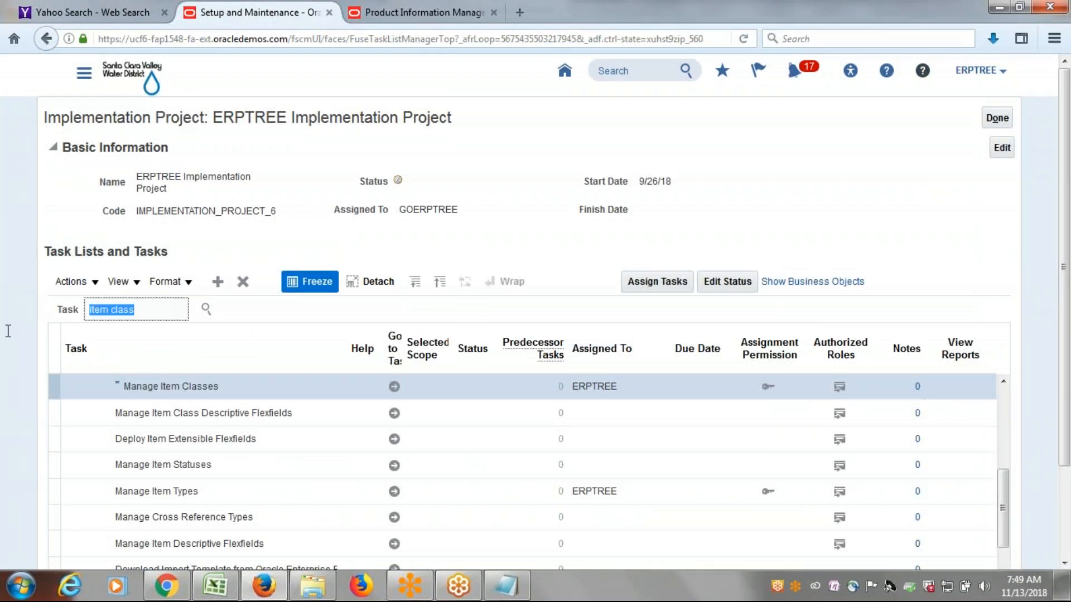
{"action": "type", "text": "InterO"}
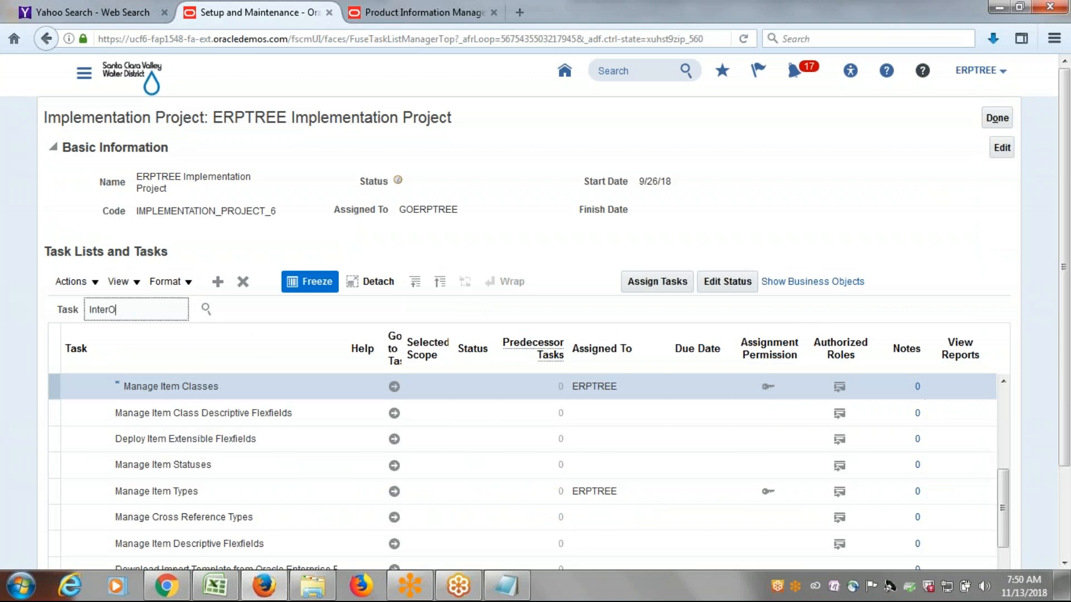
{"action": "type", "text": "rganization Para"}
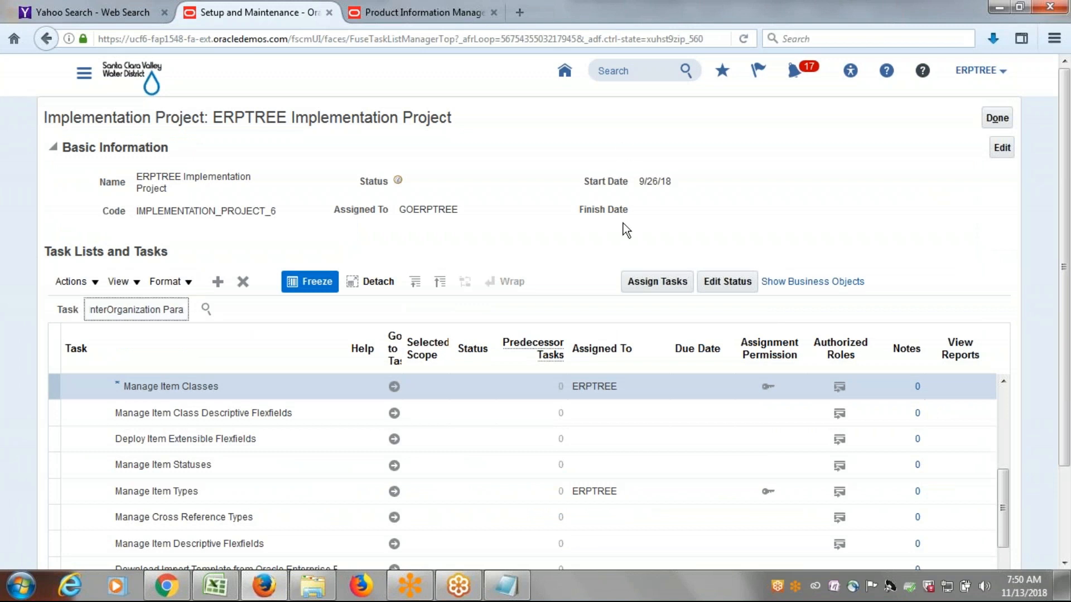
{"action": "left_click", "coordinate": [207, 310]}
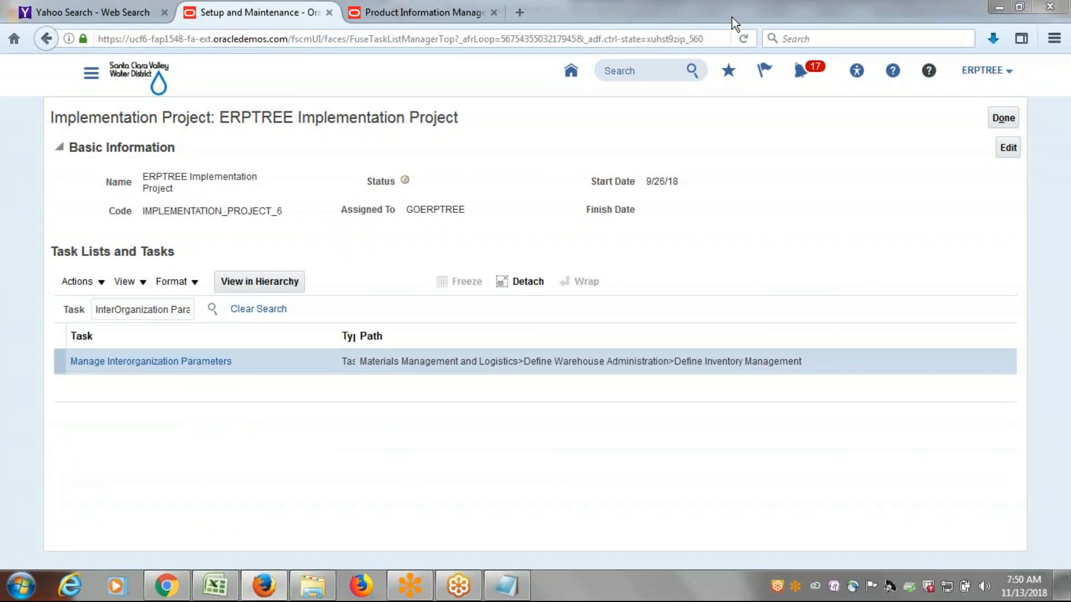
{"action": "left_click", "coordinate": [127, 364]}
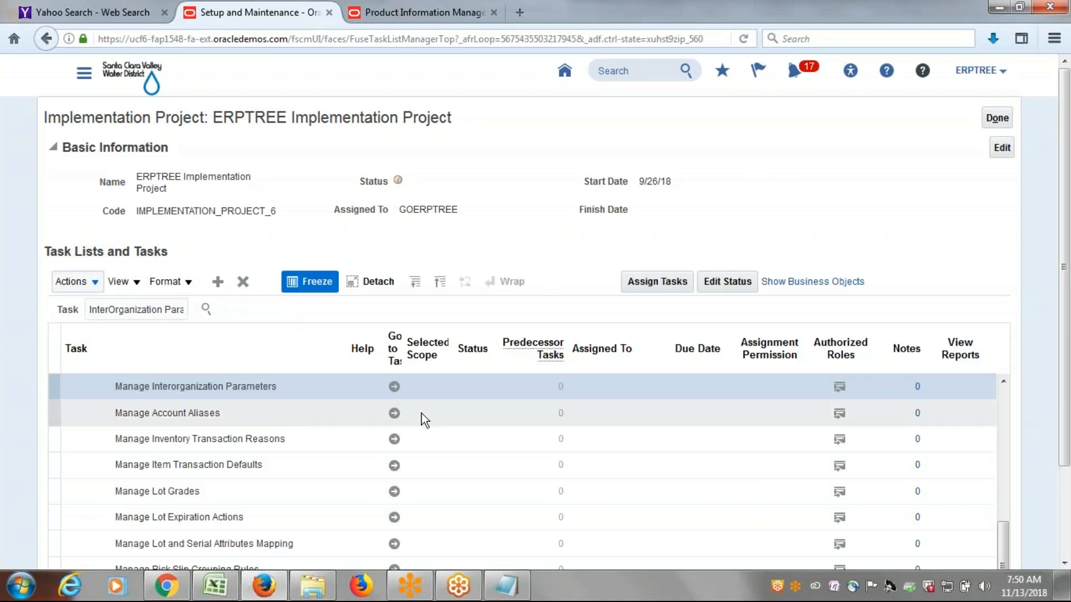
{"action": "left_click", "coordinate": [394, 387]}
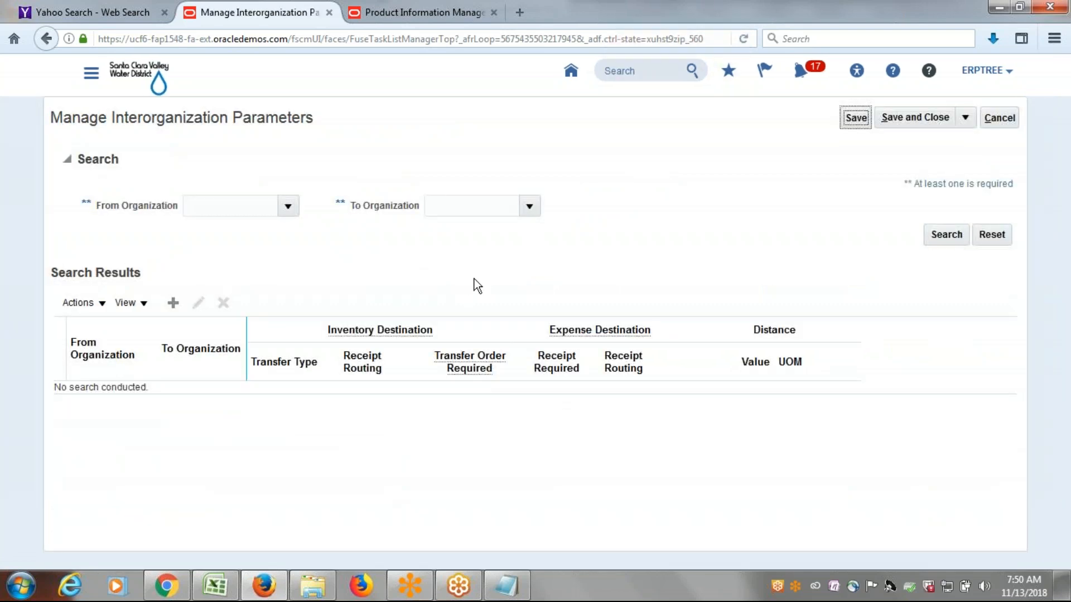
Start a new interorganization parameters record and set ERPTREEDALLAS as its From Organization by searching for er.
{"action": "left_click", "coordinate": [171, 304]}
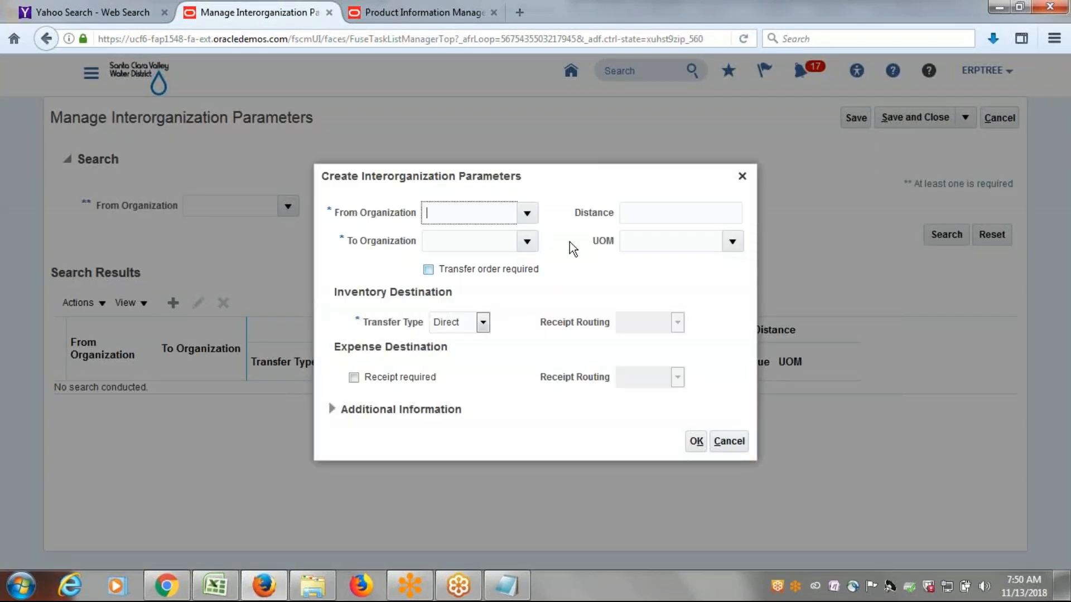
{"action": "left_click", "coordinate": [531, 212]}
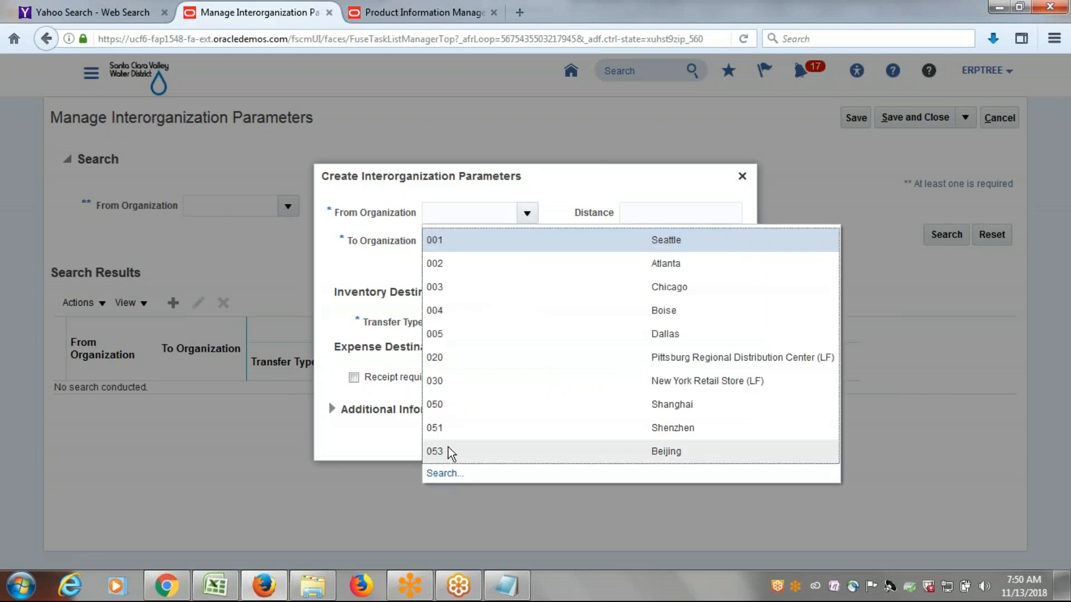
{"action": "left_click", "coordinate": [448, 213]}
{"action": "type", "text": "er"}
{"action": "key", "text": "Tab"}
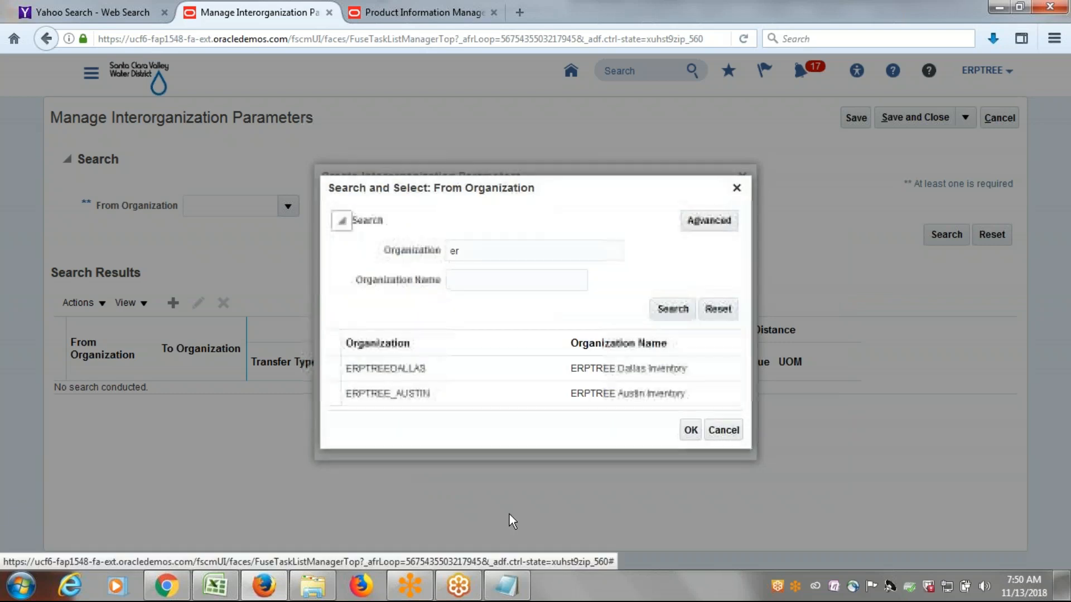
{"action": "left_click", "coordinate": [392, 368]}
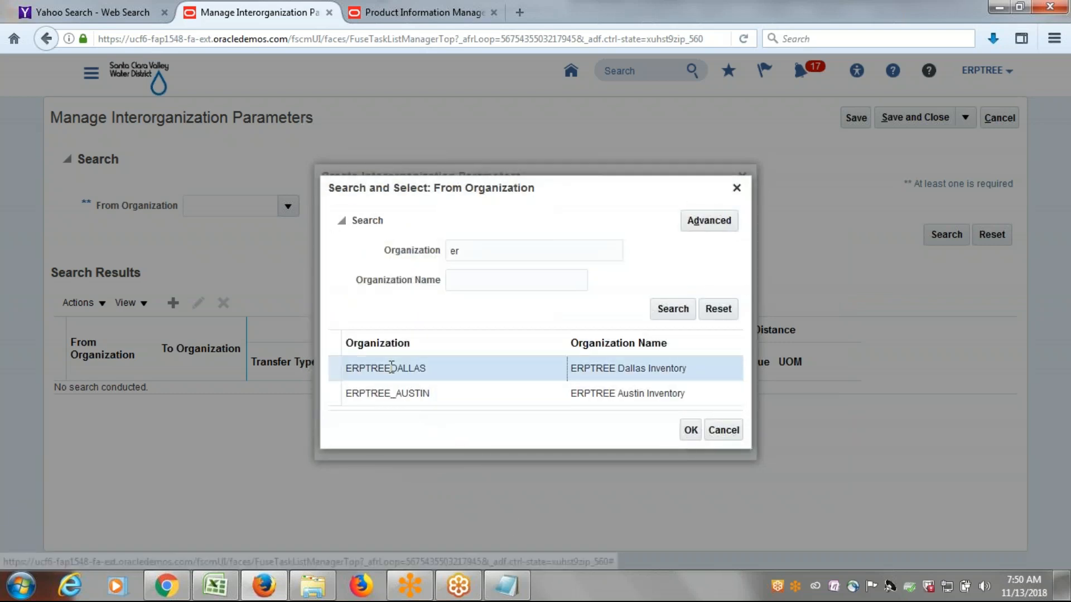
{"action": "left_click", "coordinate": [691, 430]}
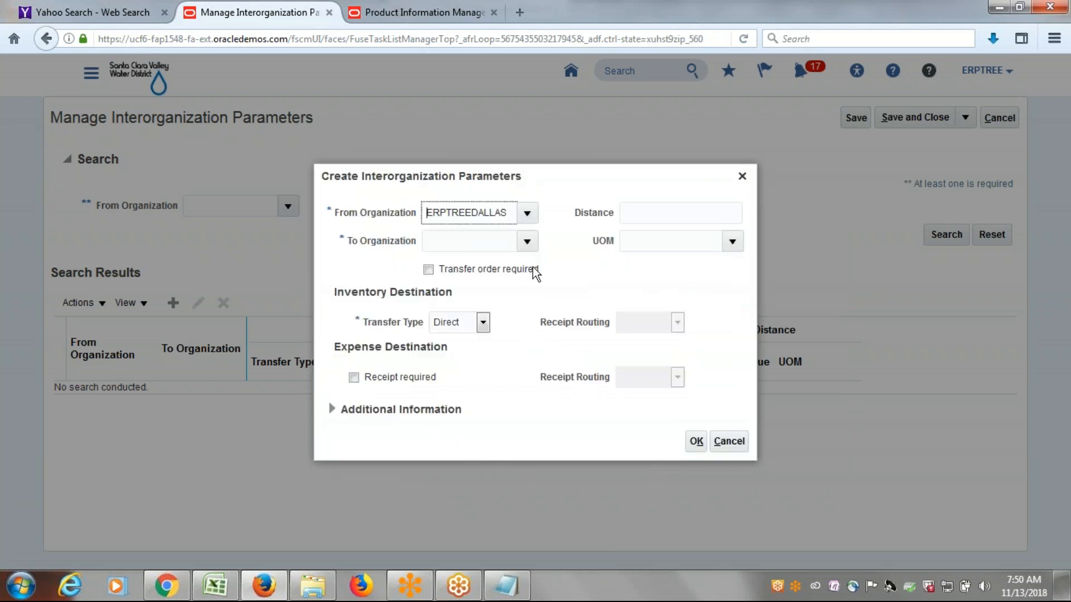
Set the To Organization of the new interorganization parameters to ERPTREE_AUSTIN by searching for er.
{"action": "left_click", "coordinate": [527, 241]}
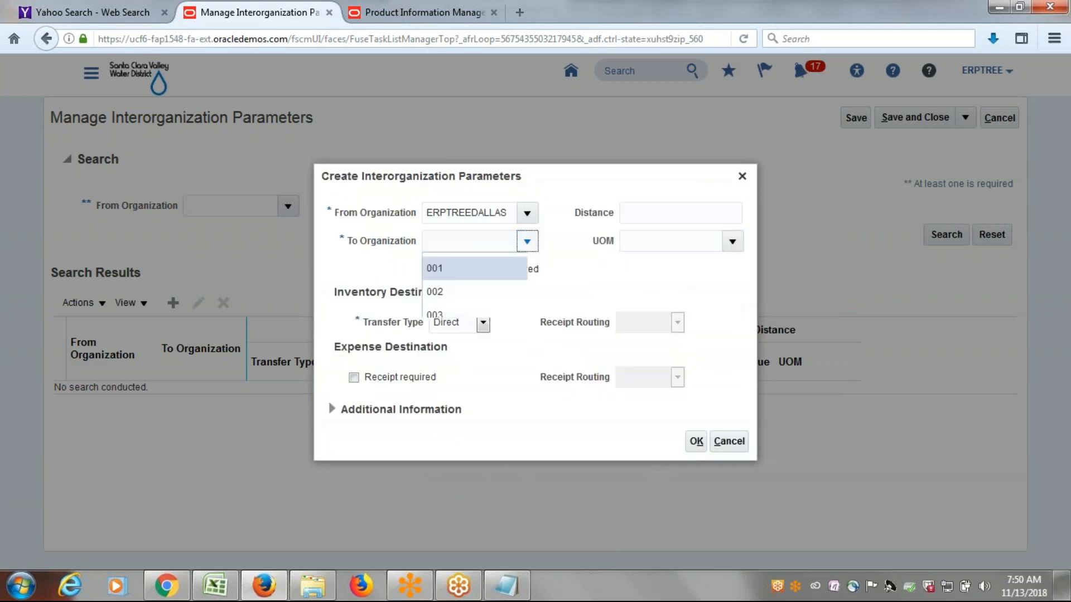
{"action": "left_click", "coordinate": [481, 244]}
{"action": "type", "text": "er"}
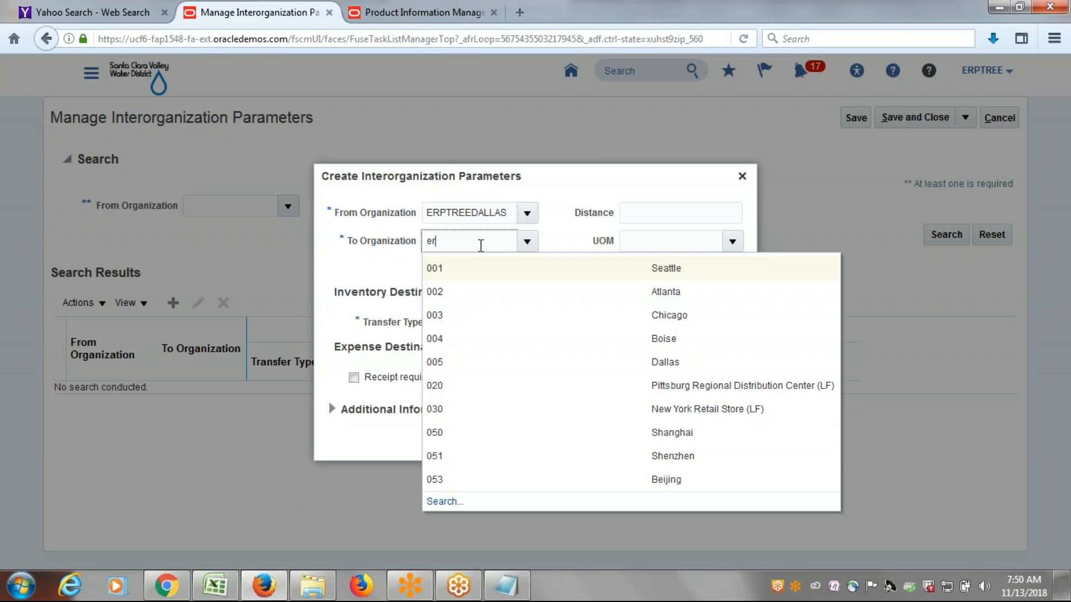
{"action": "key", "text": "Tab"}
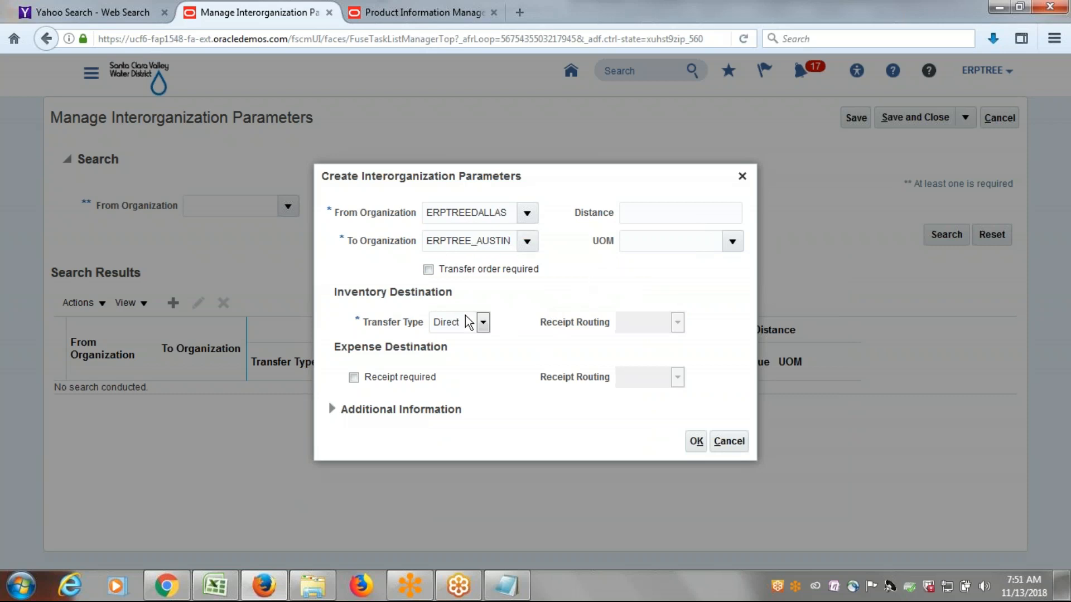
Check the transfer type options, keep Direct, and save and close the Dallas-to-Austin interorganization parameters.
{"action": "left_click", "coordinate": [673, 209]}
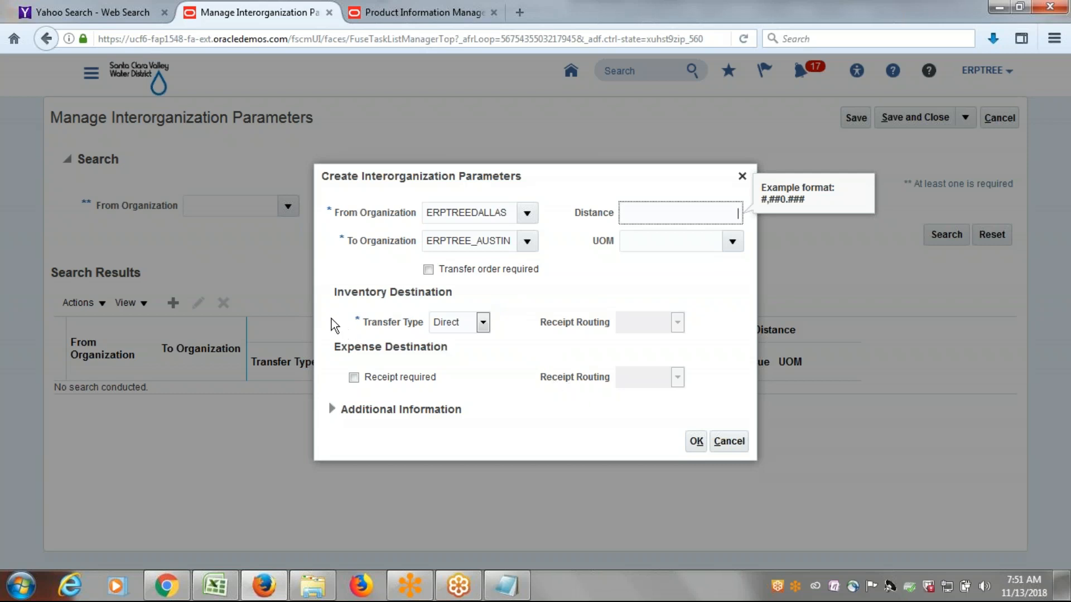
{"action": "left_click_drag", "start_coordinate": [334, 292], "coordinate": [483, 306]}
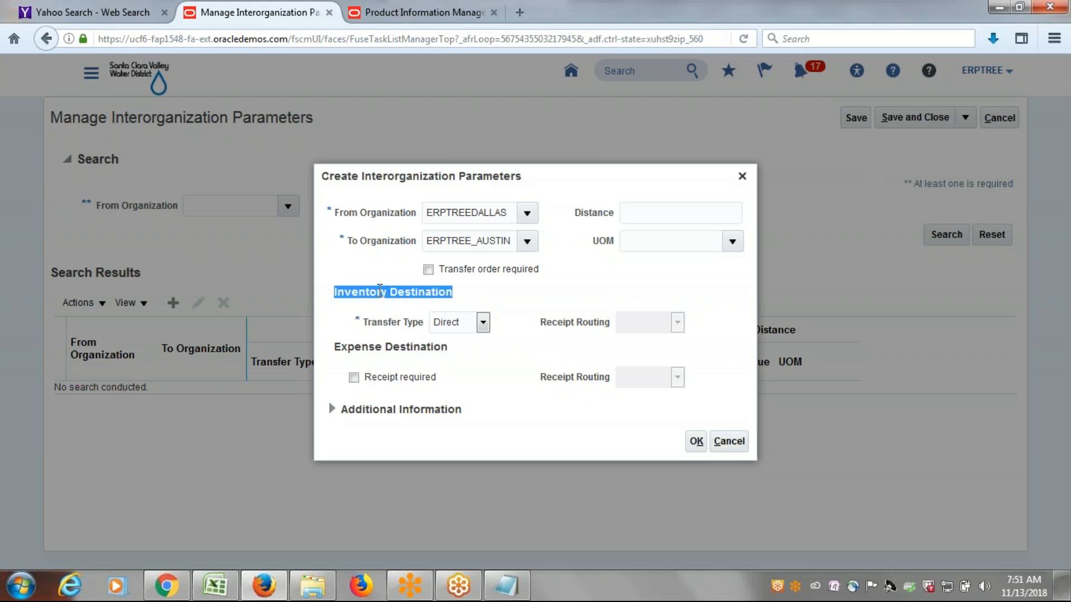
{"action": "left_click", "coordinate": [379, 292]}
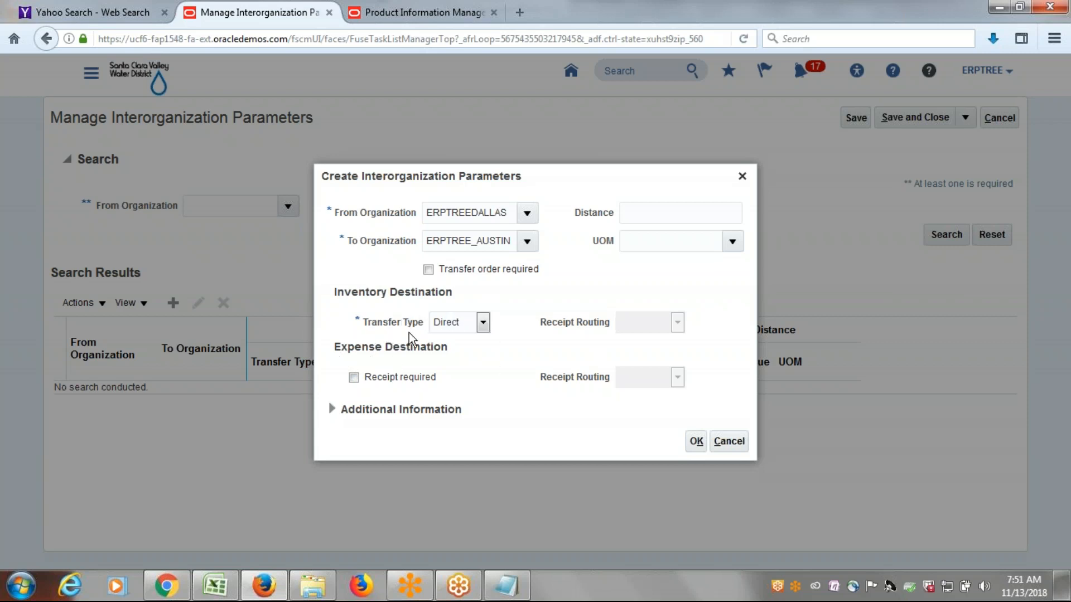
{"action": "left_click", "coordinate": [482, 323]}
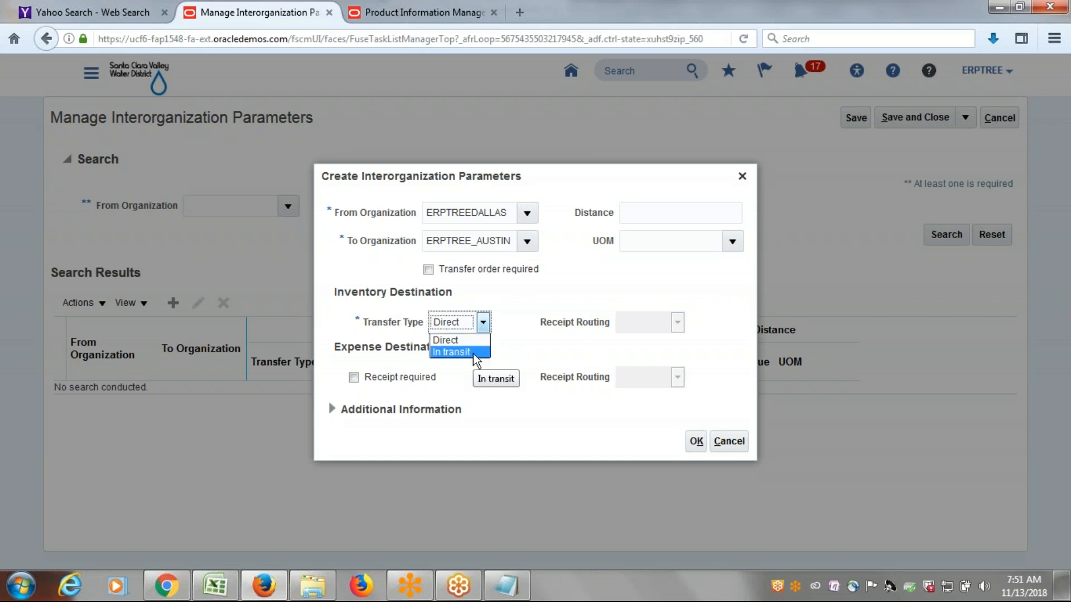
{"action": "left_click", "coordinate": [590, 293]}
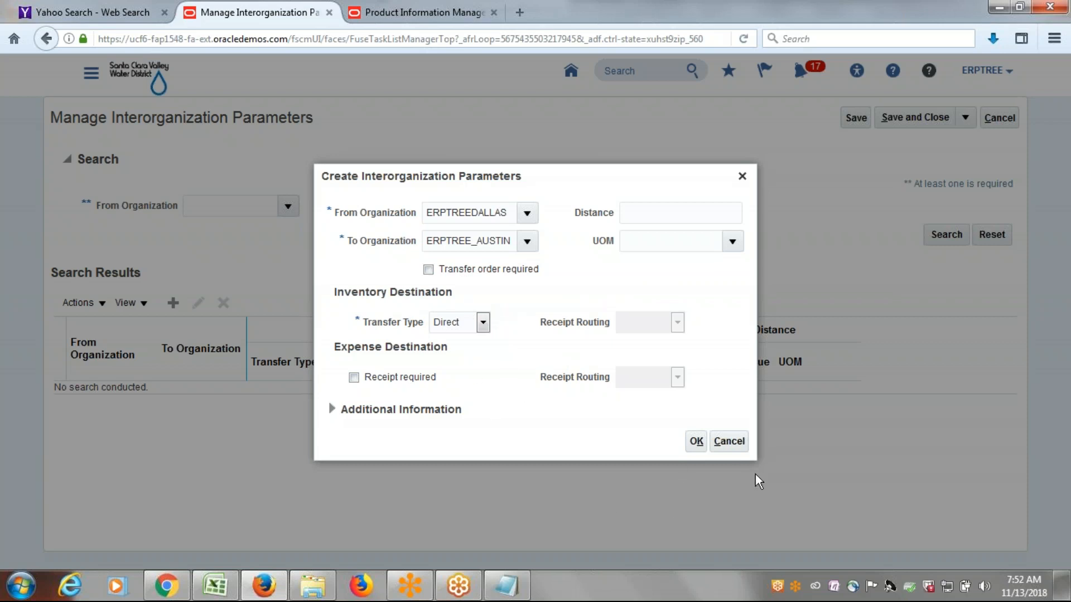
{"action": "left_click", "coordinate": [698, 441]}
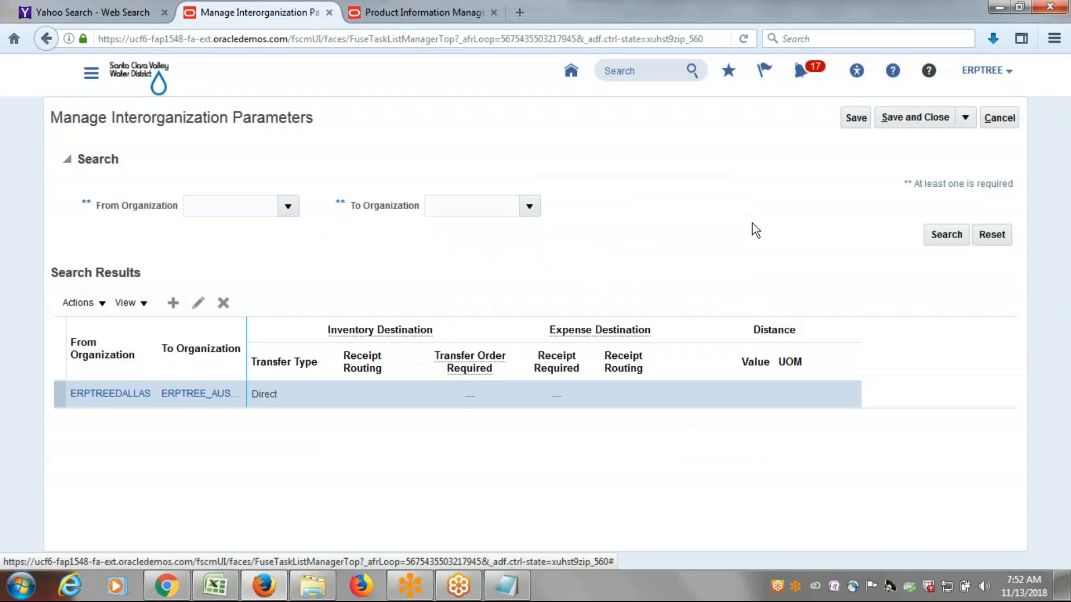
{"action": "left_click", "coordinate": [911, 118]}
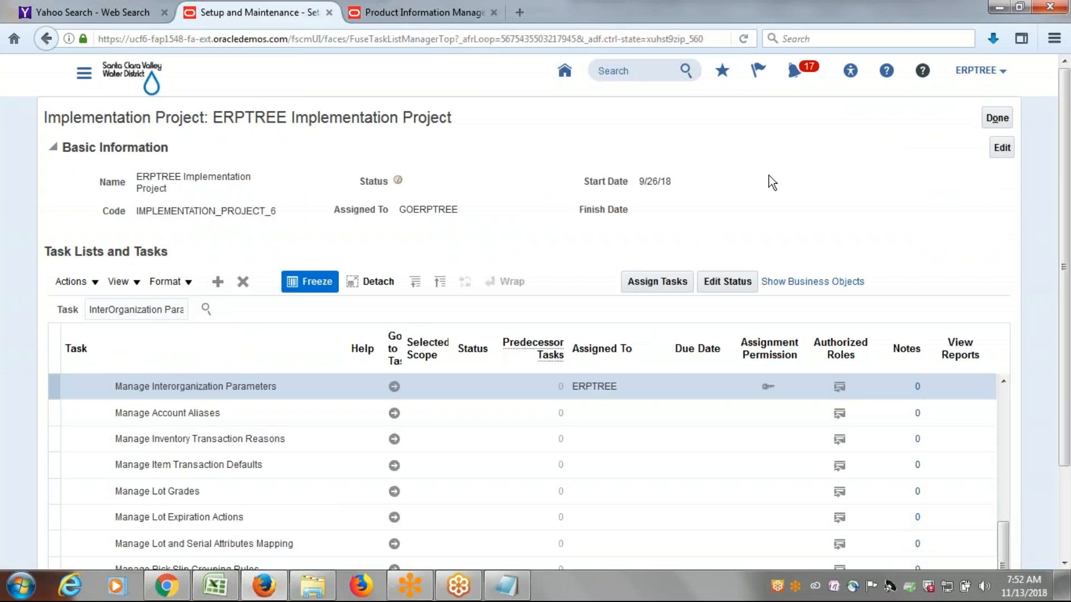
Switch to the Class Discussions Sheet in Excel and go to the Provide Data Access for User (to Austin IO) entry.
{"action": "key", "text": "alt+Tab"}
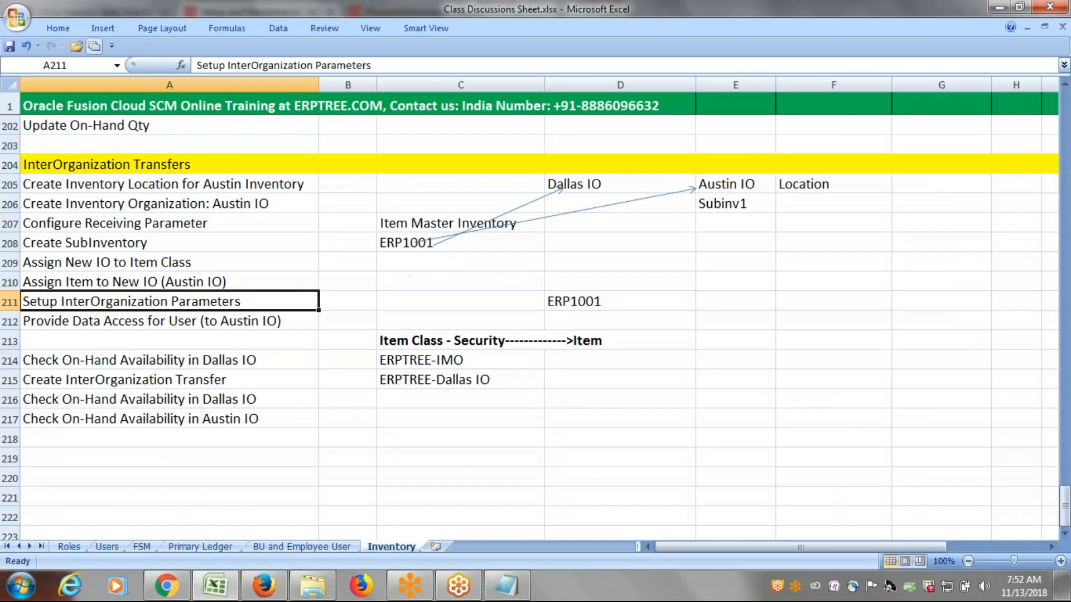
{"action": "left_click", "coordinate": [160, 322]}
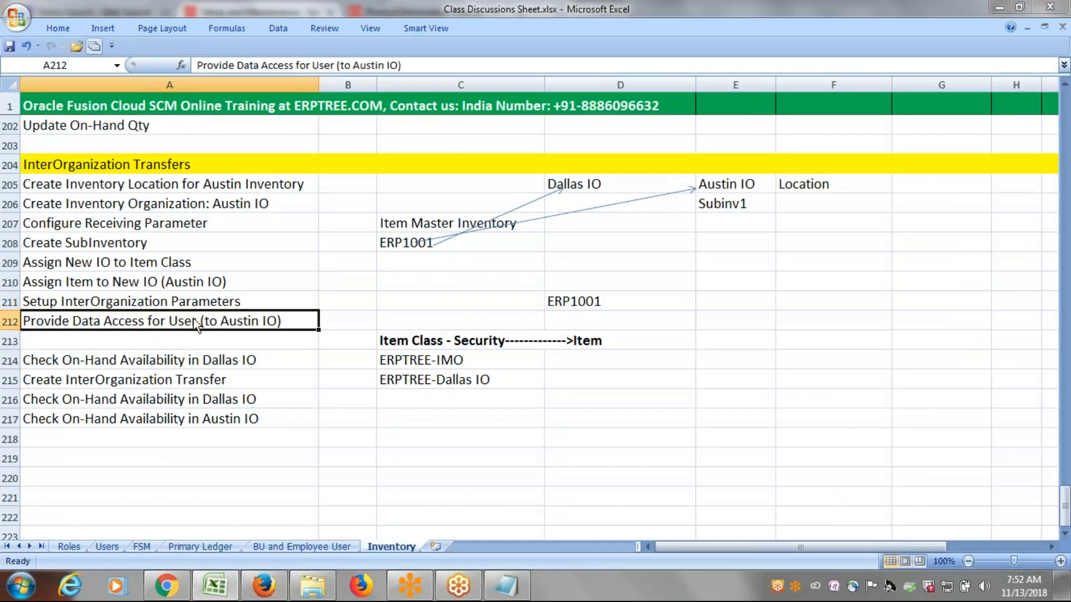
{"action": "key", "text": "F12"}
{"action": "left_click", "coordinate": [760, 99]}
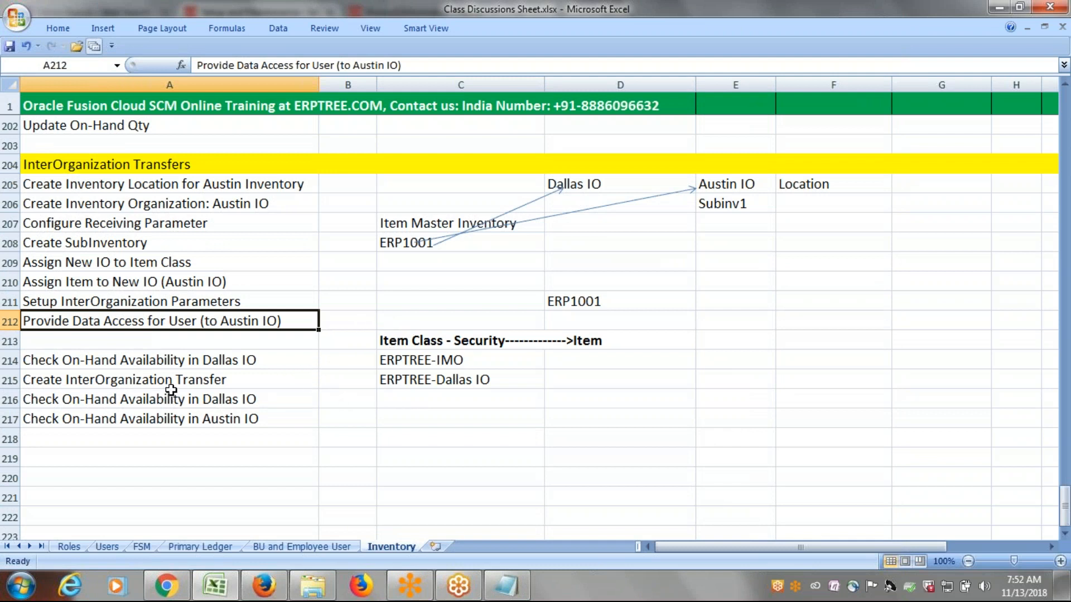
Review the InterOrganization Transfers checklist, from Provide Data Access for User (to Austin IO) through the on-hand checks and transfer creation.
{"action": "left_click", "coordinate": [193, 364]}
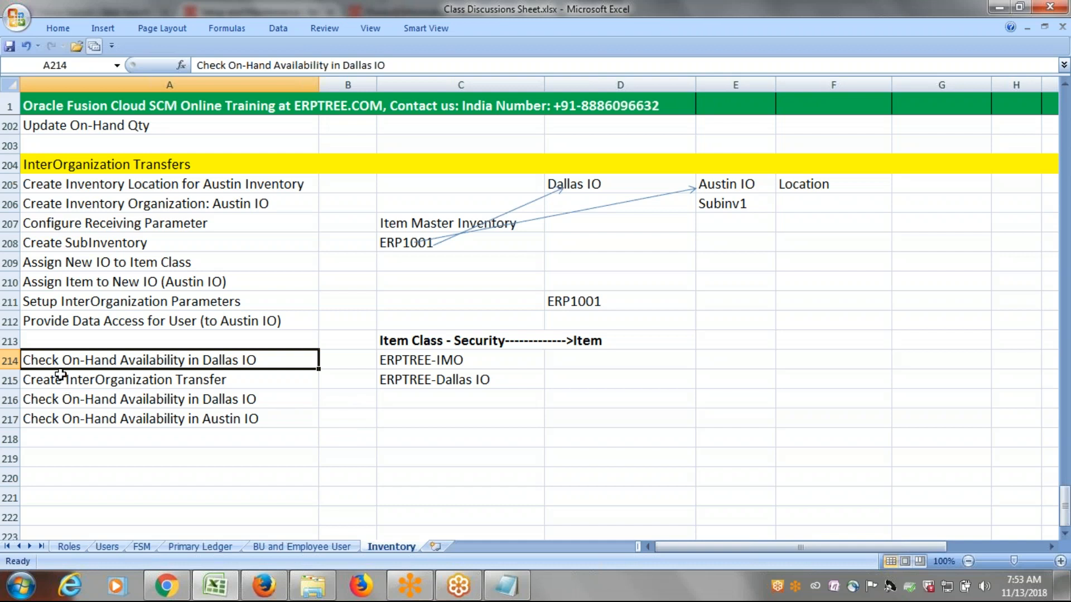
{"action": "left_click", "coordinate": [167, 324]}
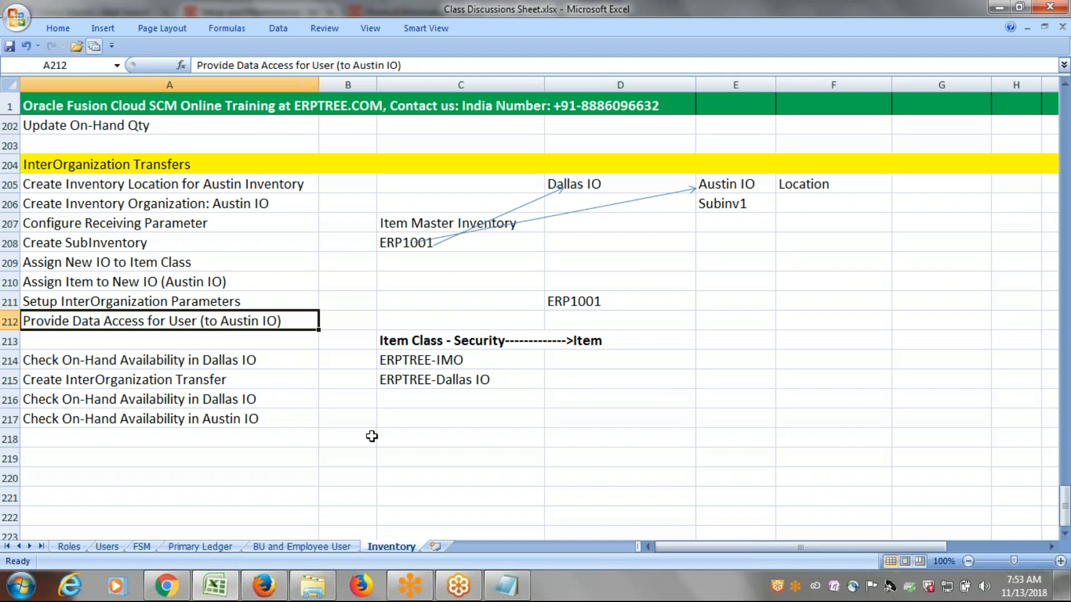
{"action": "left_click", "coordinate": [372, 411]}
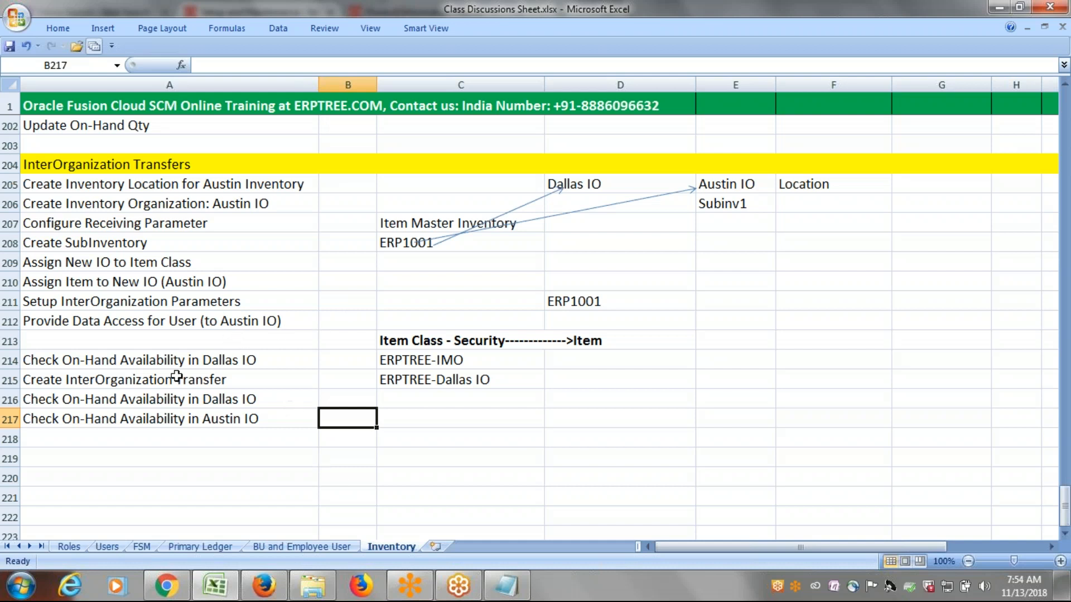
{"action": "left_click", "coordinate": [272, 318]}
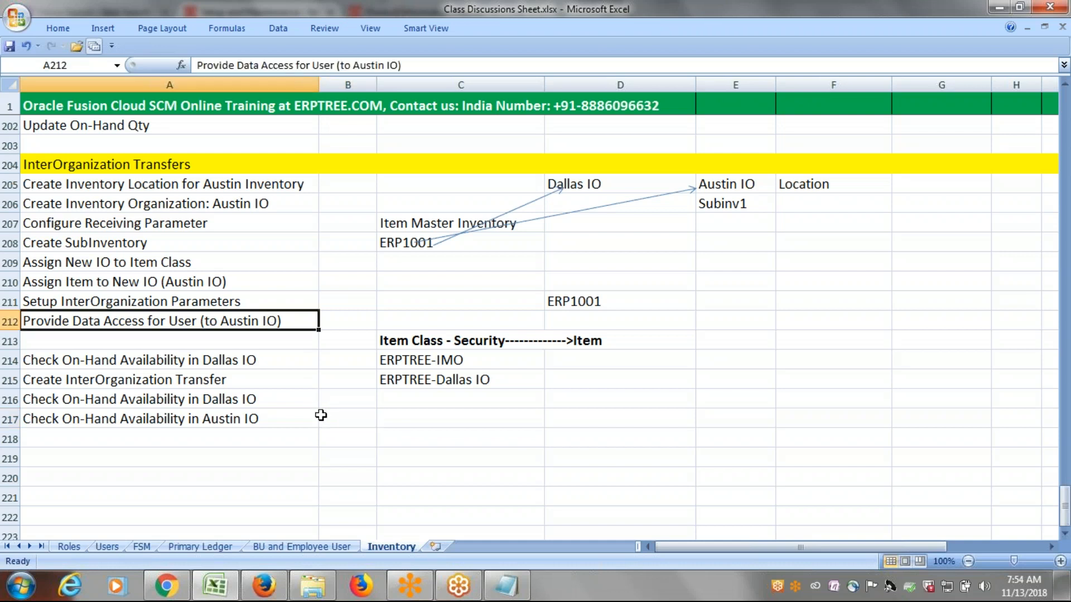
{"action": "left_click", "coordinate": [171, 380]}
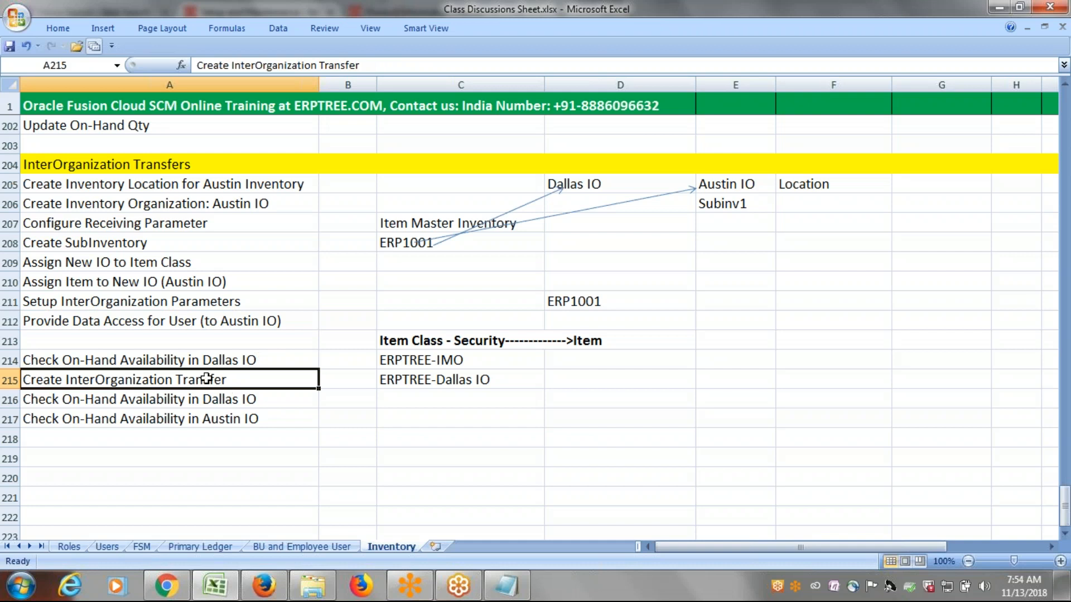
{"action": "left_click", "coordinate": [171, 322]}
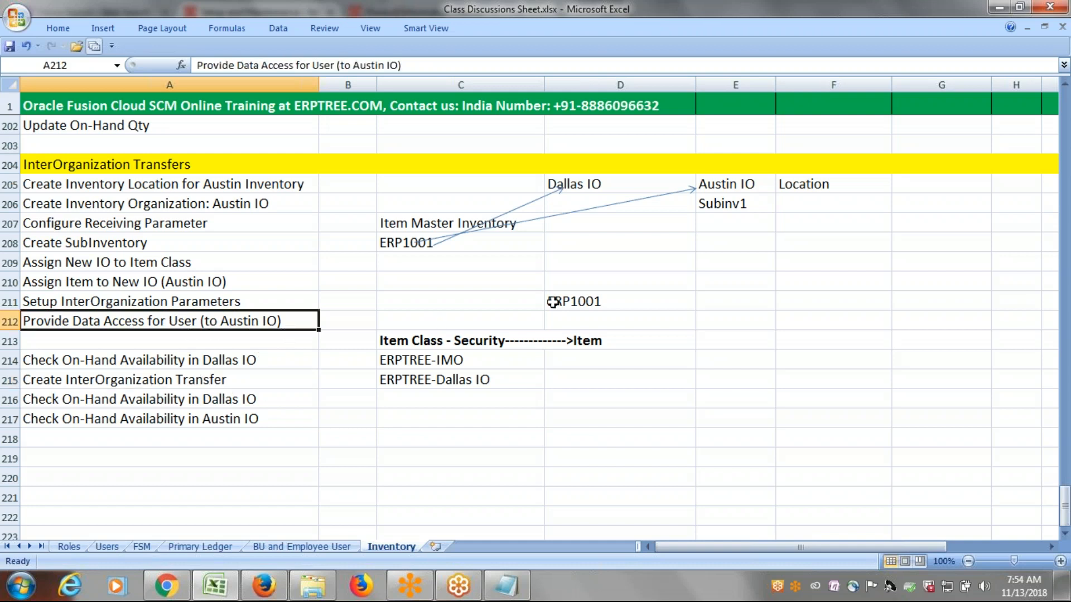
{"action": "left_click", "coordinate": [208, 374]}
{"action": "left_click", "coordinate": [196, 358]}
{"action": "left_click", "coordinate": [208, 326]}
{"action": "left_click", "coordinate": [199, 360]}
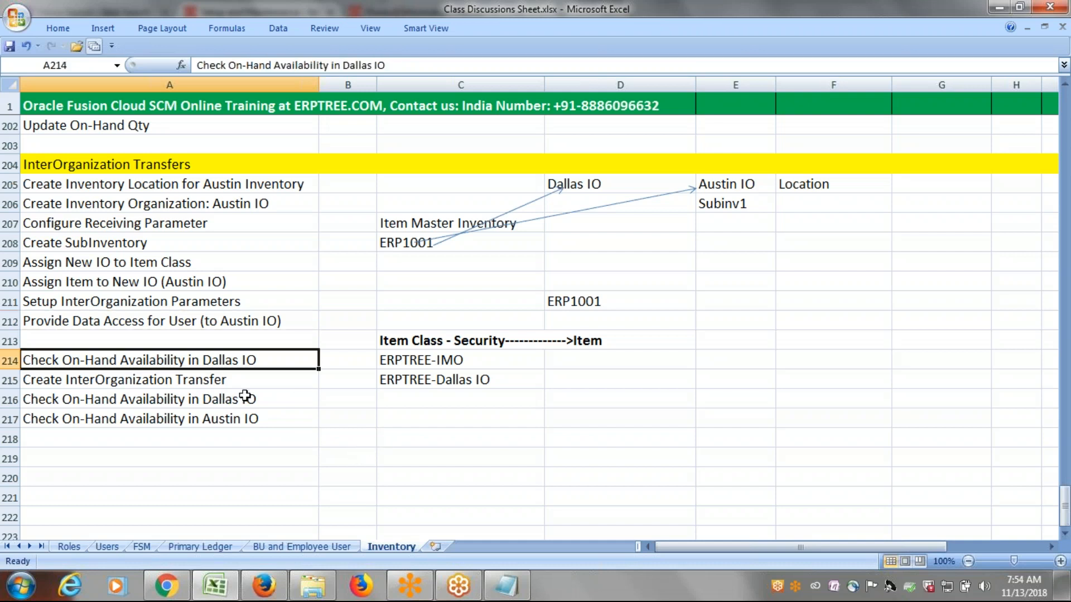
Switch to Oracle Fusion in Firefox and open the Inventory Management work area under Warehouse Operations.
{"action": "left_click", "coordinate": [262, 587]}
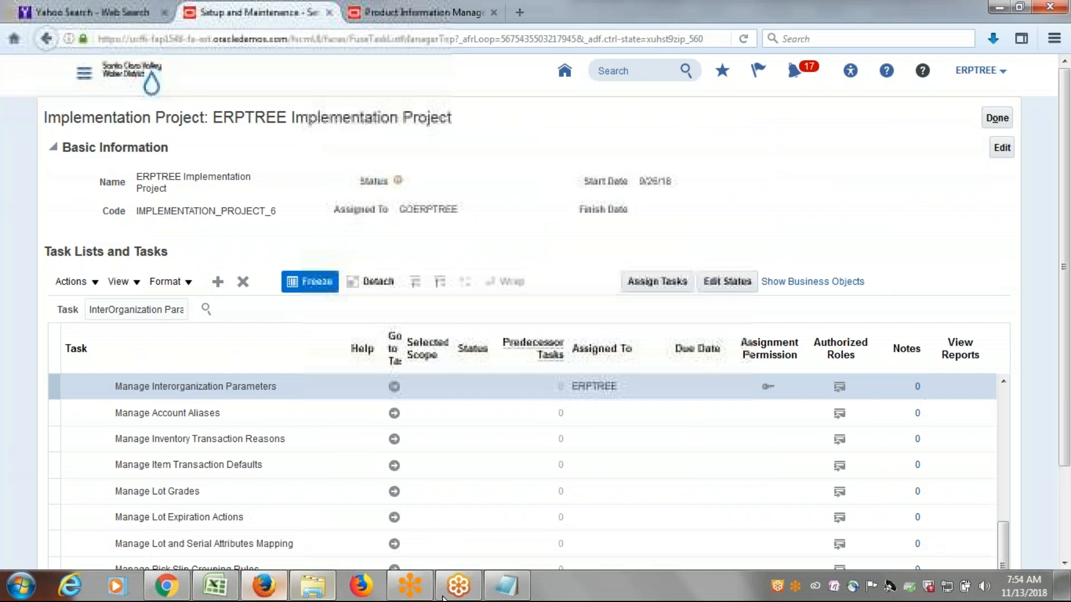
{"action": "left_click", "coordinate": [84, 81]}
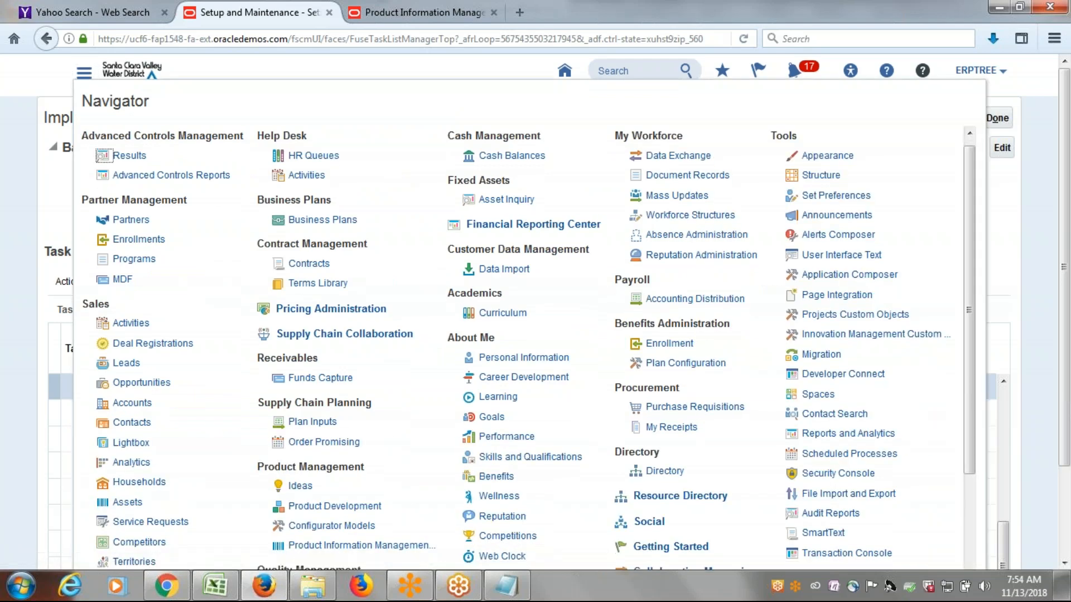
{"action": "scroll", "coordinate": [650, 399], "scroll_direction": "down", "scroll_amount": 3}
{"action": "scroll", "coordinate": [377, 391], "scroll_direction": "down", "scroll_amount": 1}
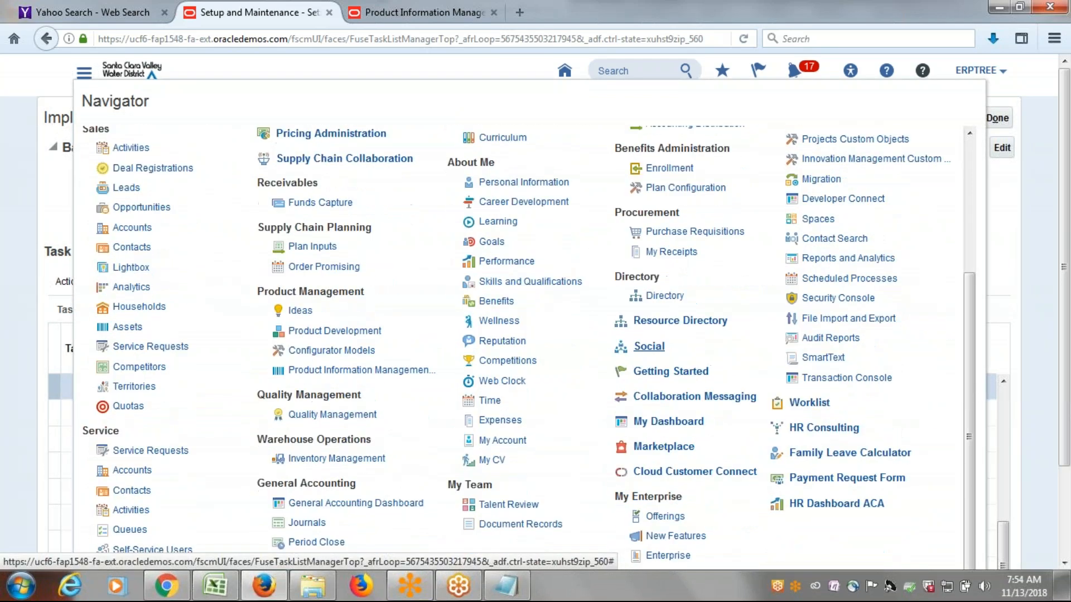
{"action": "left_click", "coordinate": [378, 371]}
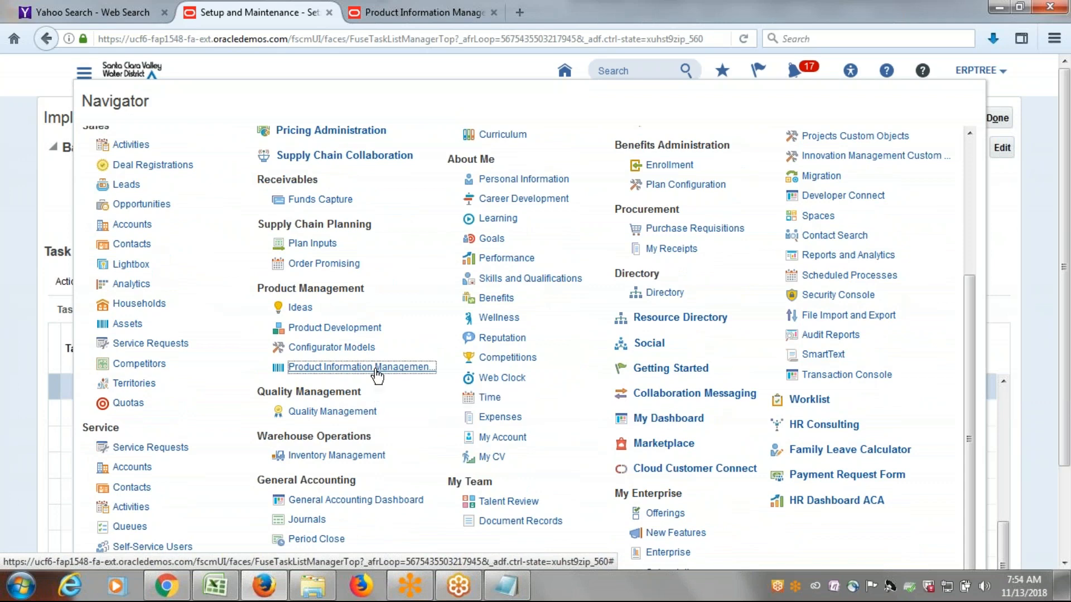
{"action": "scroll", "coordinate": [416, 273], "scroll_direction": "down", "scroll_amount": 3}
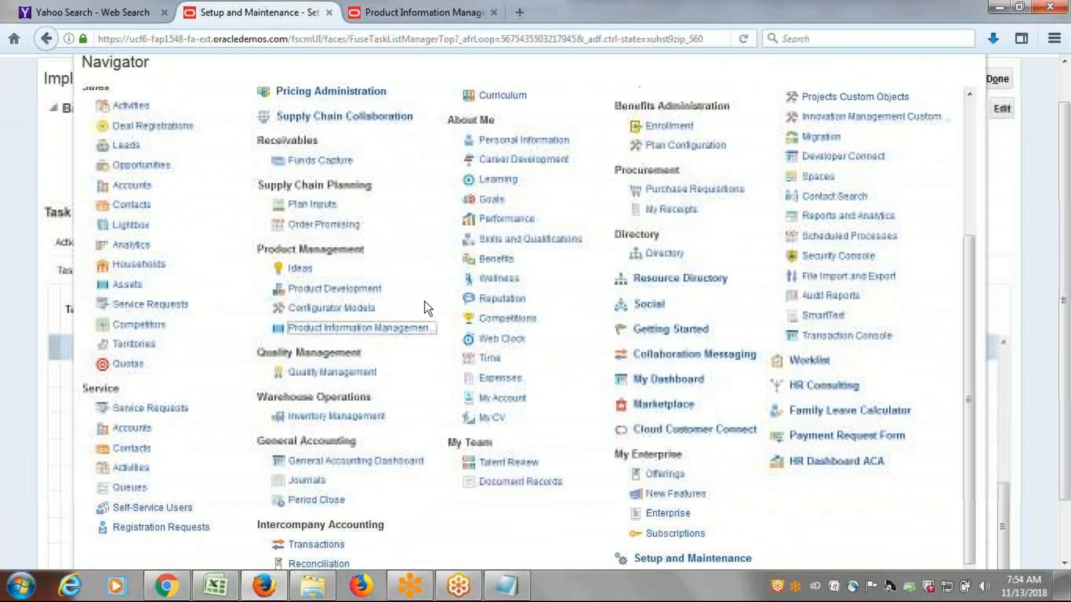
{"action": "left_click", "coordinate": [79, 77]}
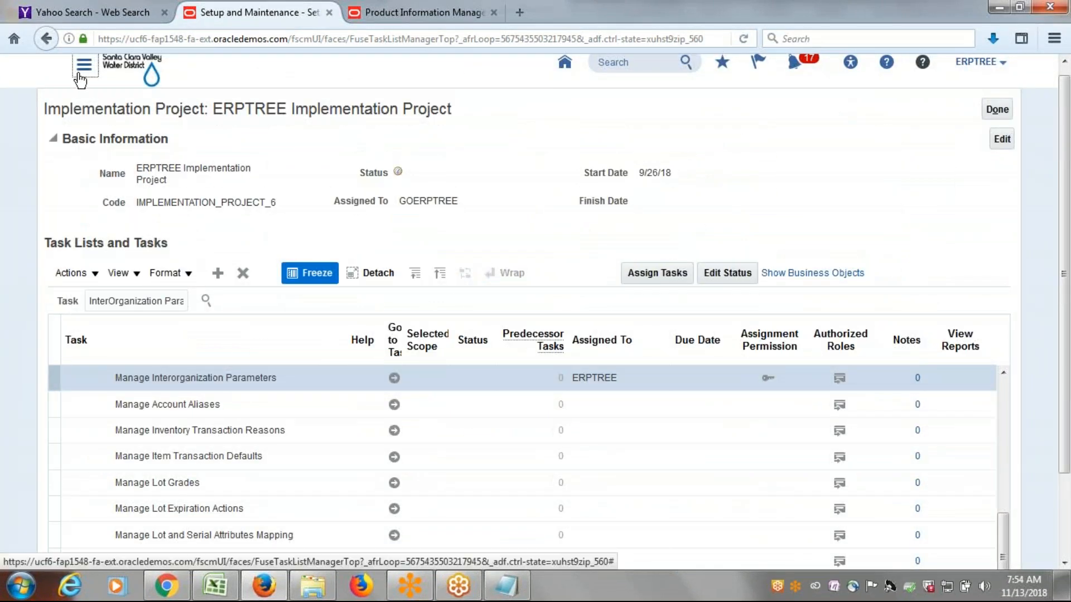
{"action": "scroll", "coordinate": [406, 436], "scroll_direction": "down", "scroll_amount": 1}
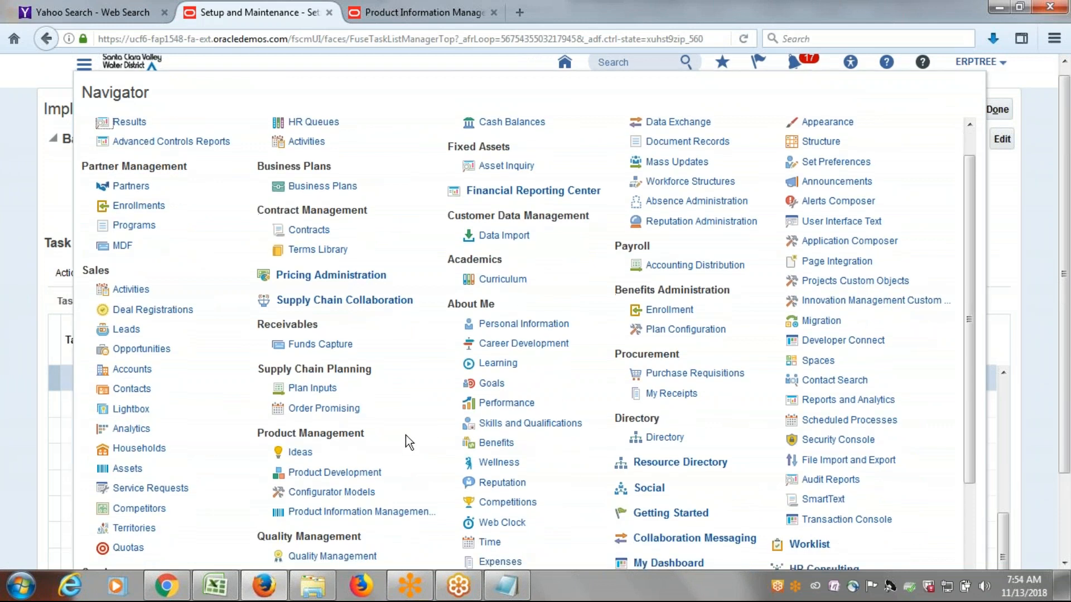
{"action": "scroll", "coordinate": [406, 435], "scroll_direction": "down", "scroll_amount": 4}
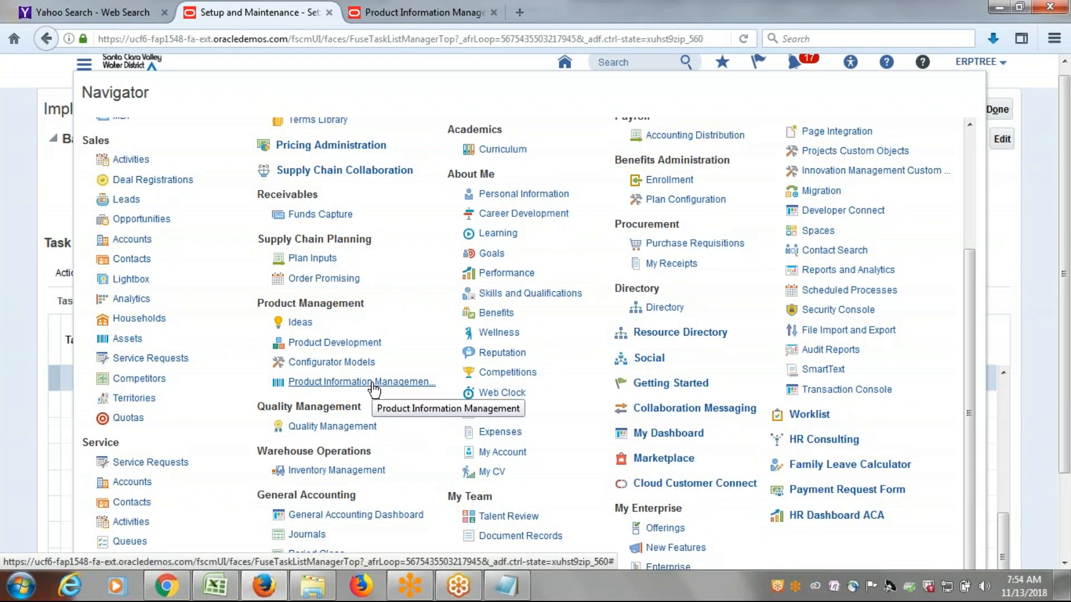
{"action": "left_click", "coordinate": [333, 472]}
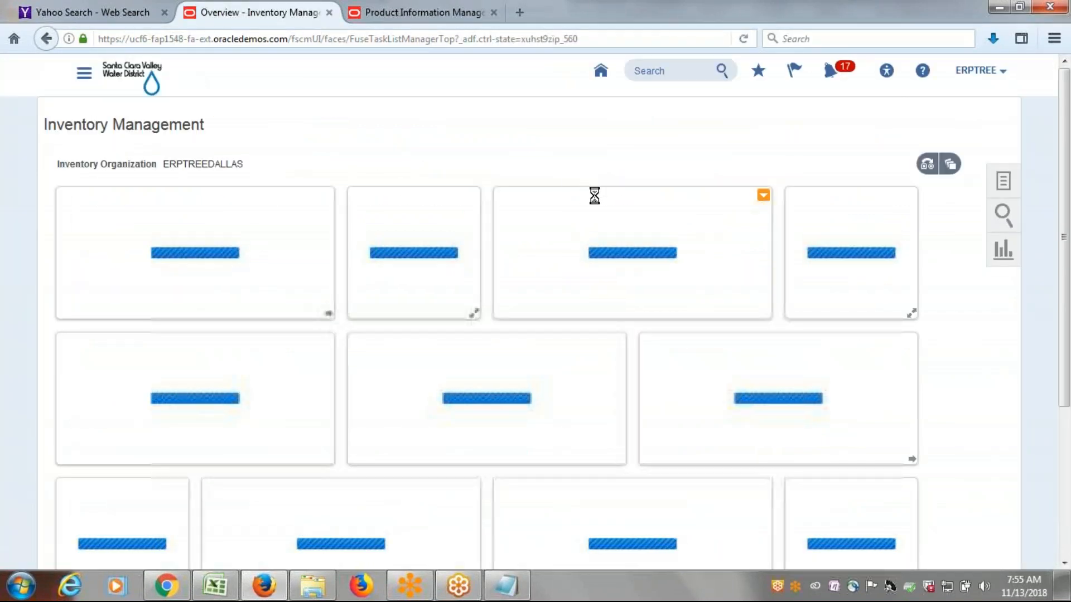
Check the on-hand quantity of item ERP1001 in Manage Item Quantities down to the Dallas subinventory, and return to the overview.
{"action": "left_click", "coordinate": [1002, 184]}
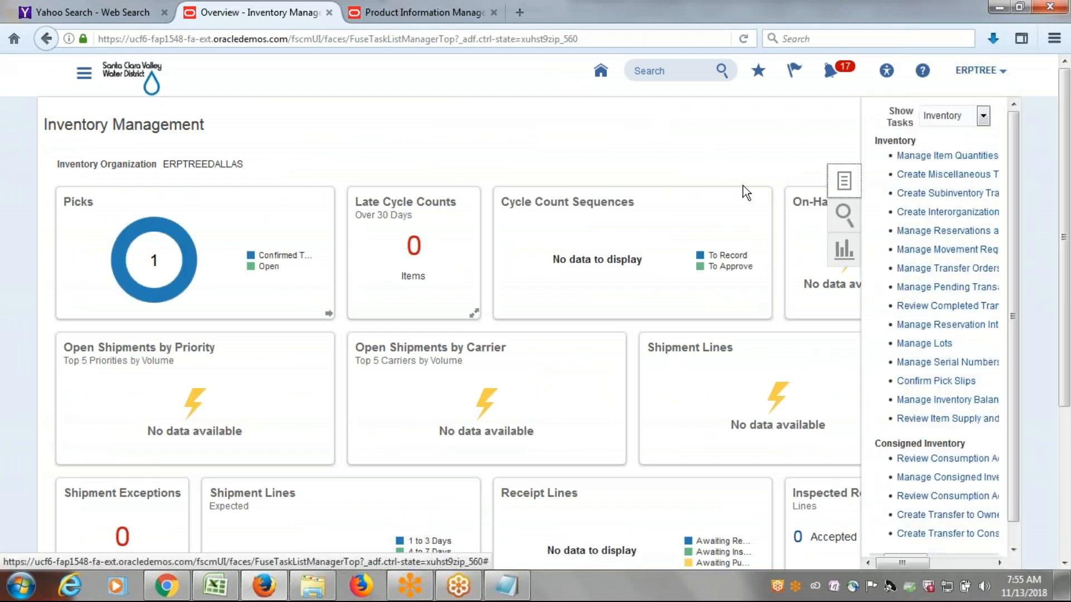
{"action": "left_click", "coordinate": [926, 155]}
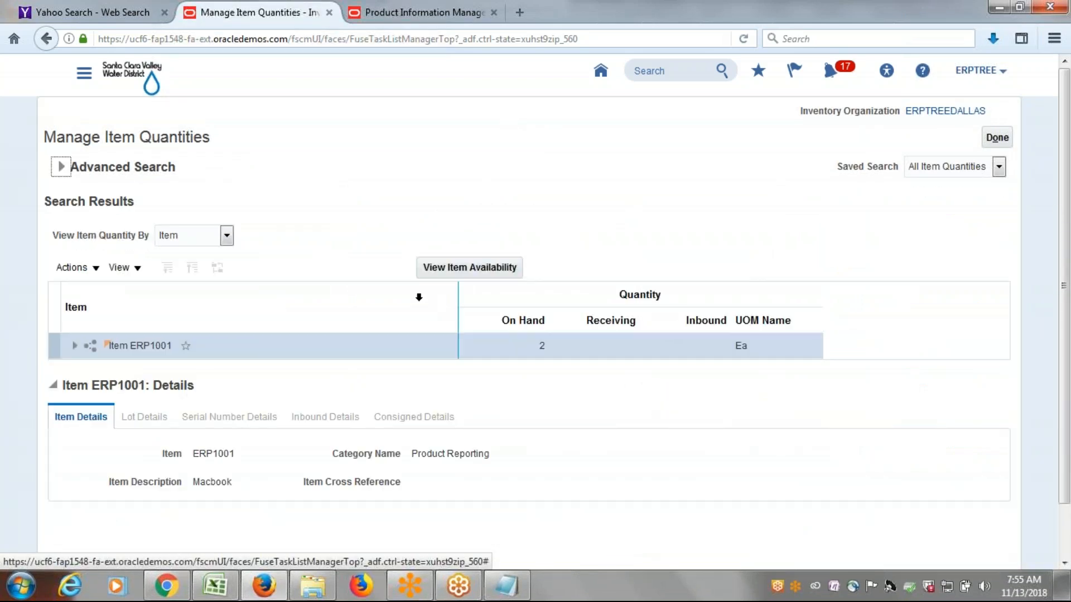
{"action": "left_click", "coordinate": [74, 347]}
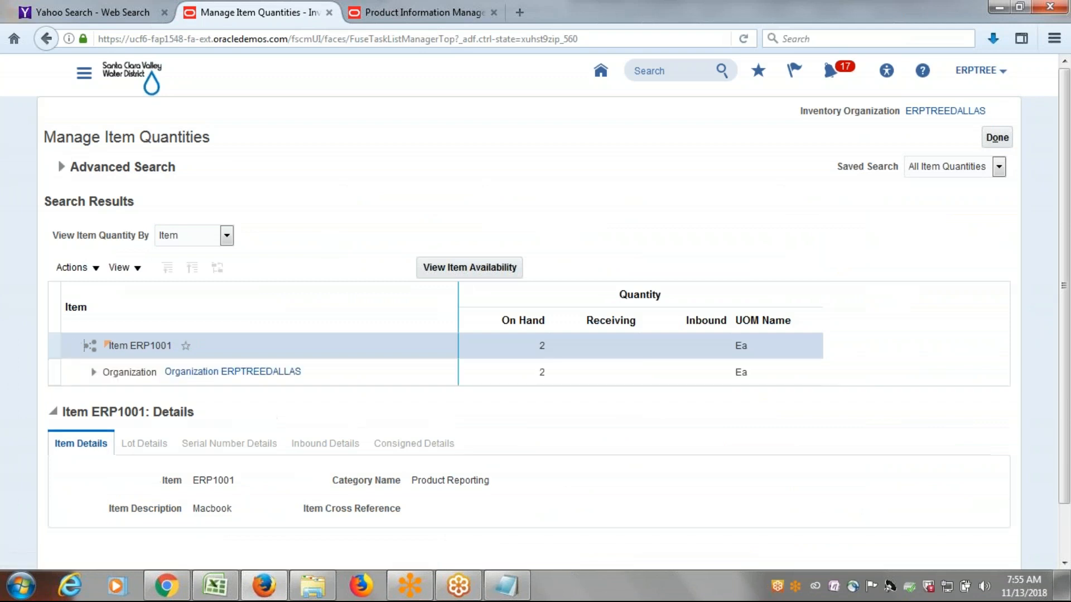
{"action": "left_click", "coordinate": [93, 372]}
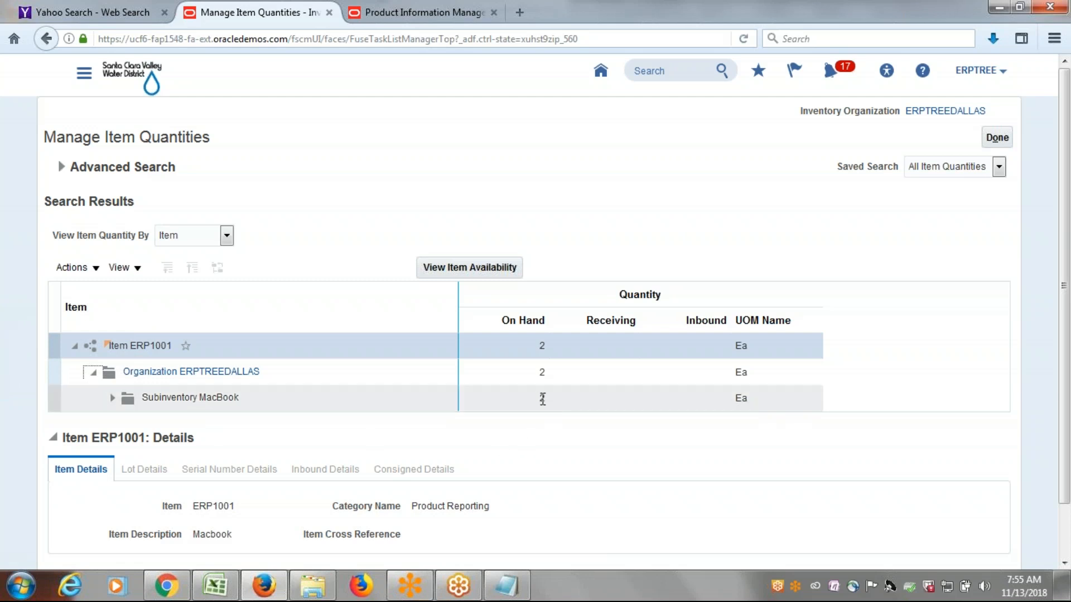
{"action": "left_click", "coordinate": [997, 138]}
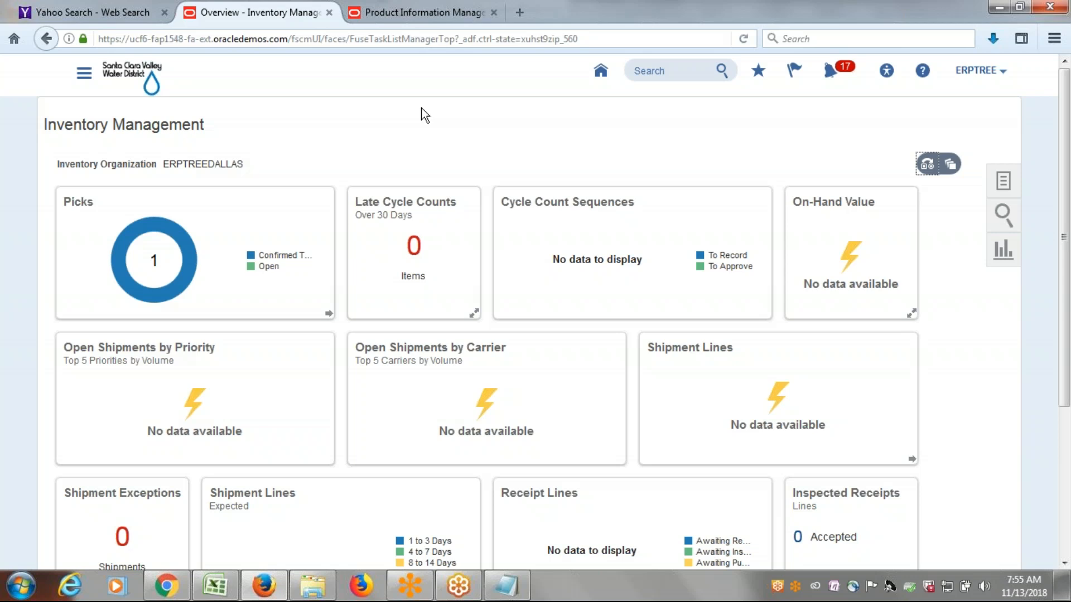
Start a new interorganization transfer and check the details of its source inventory organization.
{"action": "left_click", "coordinate": [1003, 181]}
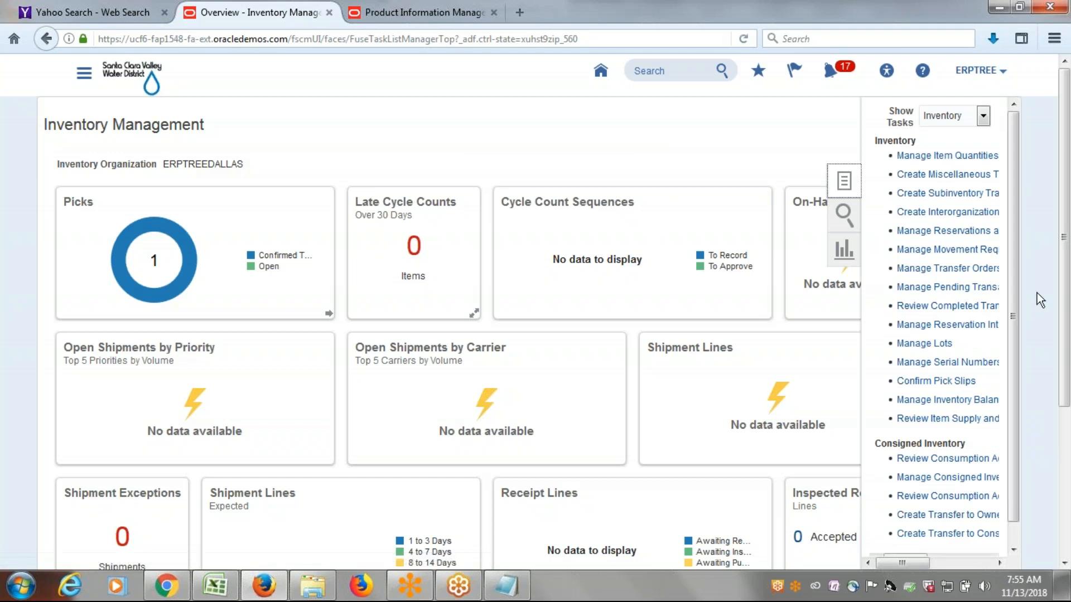
{"action": "left_click", "coordinate": [952, 221]}
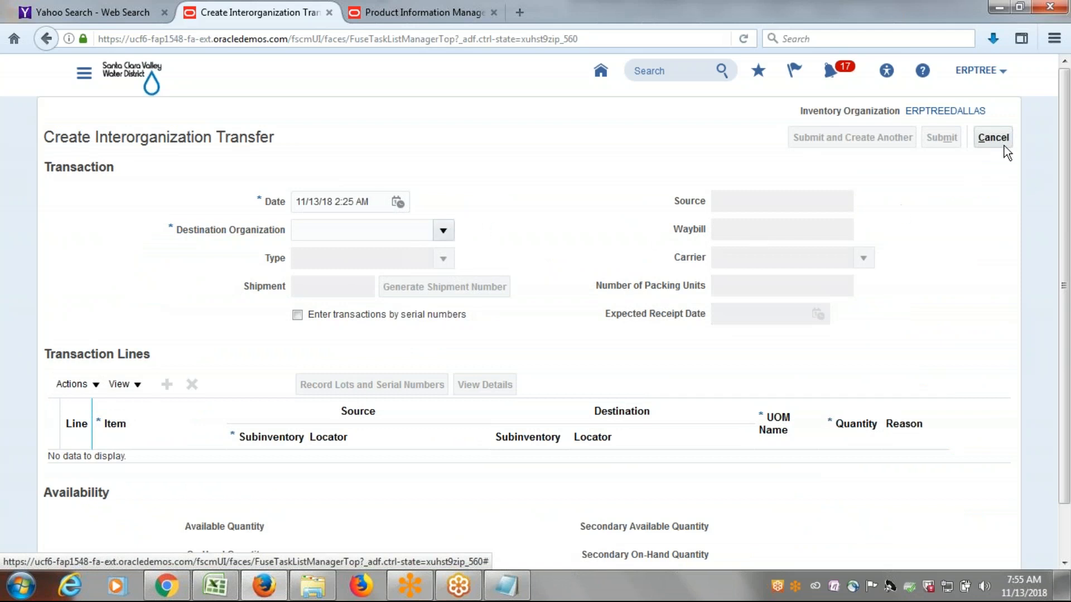
{"action": "double_click", "coordinate": [985, 111]}
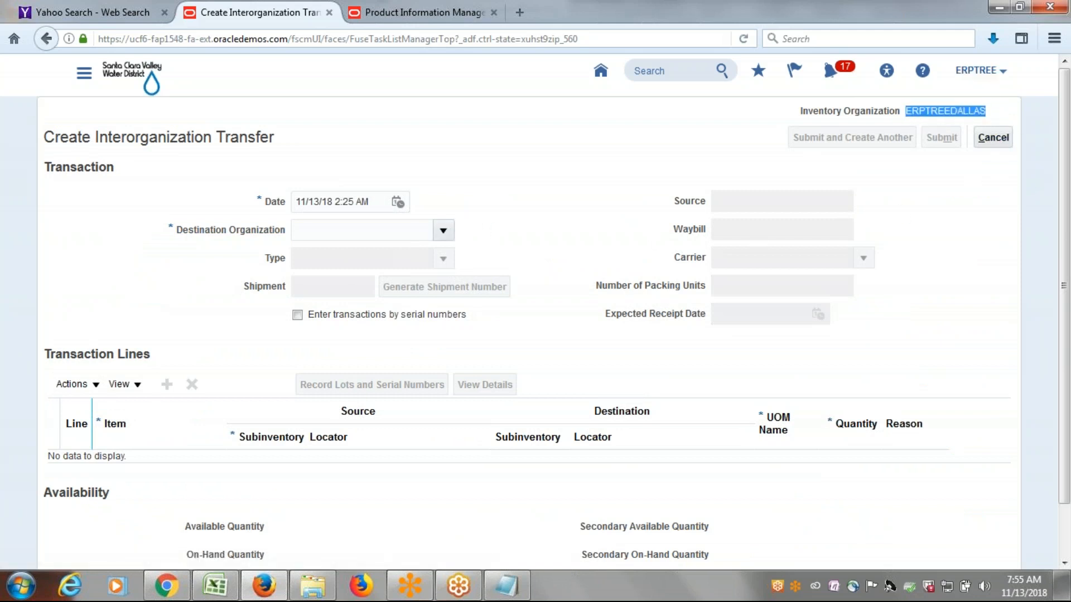
{"action": "left_click", "coordinate": [983, 232]}
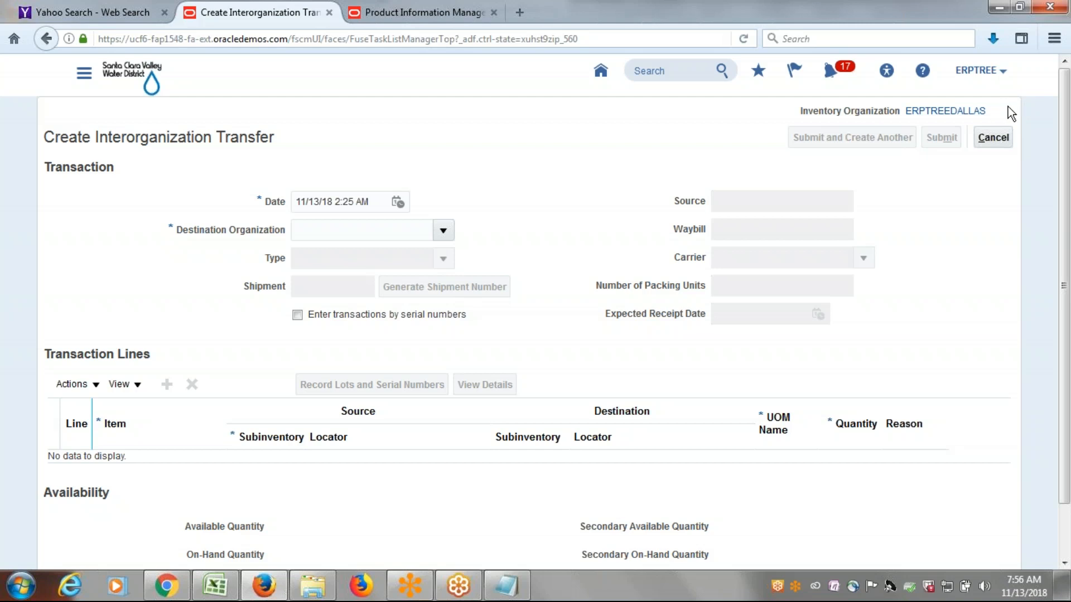
{"action": "left_click", "coordinate": [943, 114]}
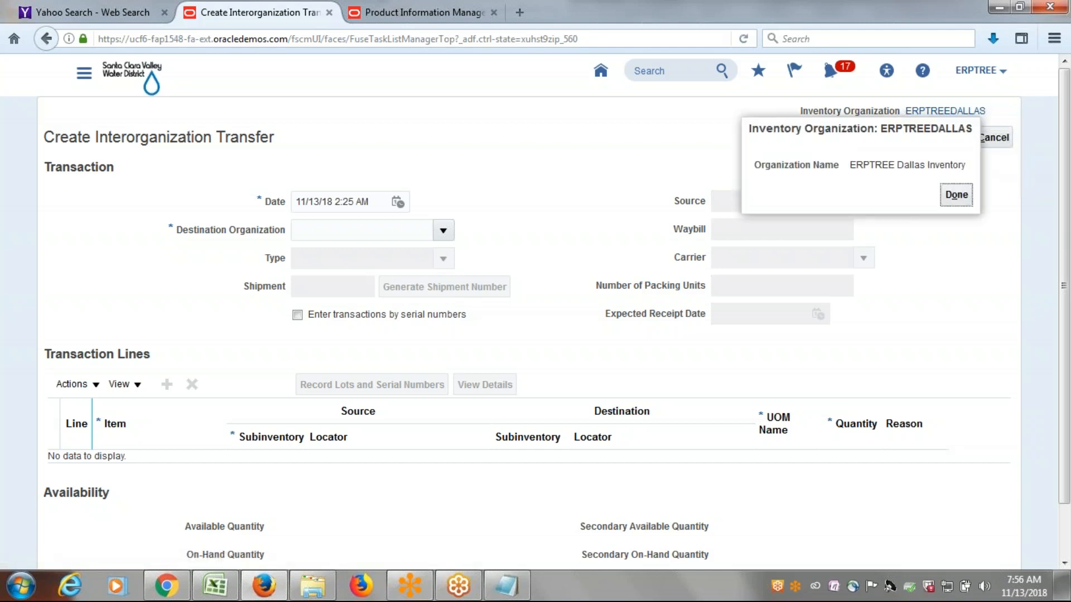
{"action": "double_click", "coordinate": [982, 243]}
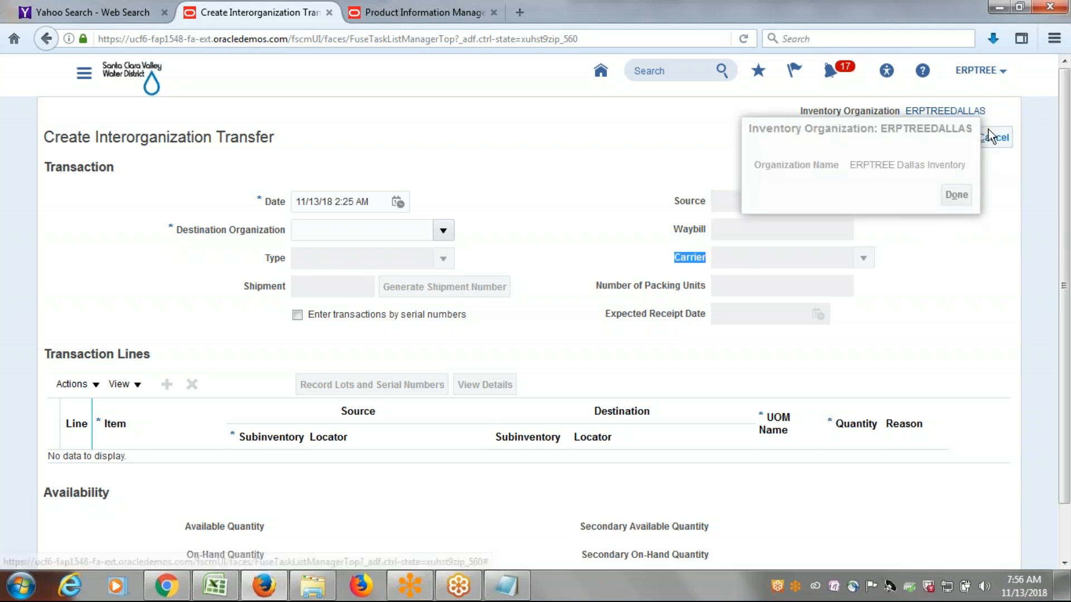
{"action": "left_click", "coordinate": [958, 195]}
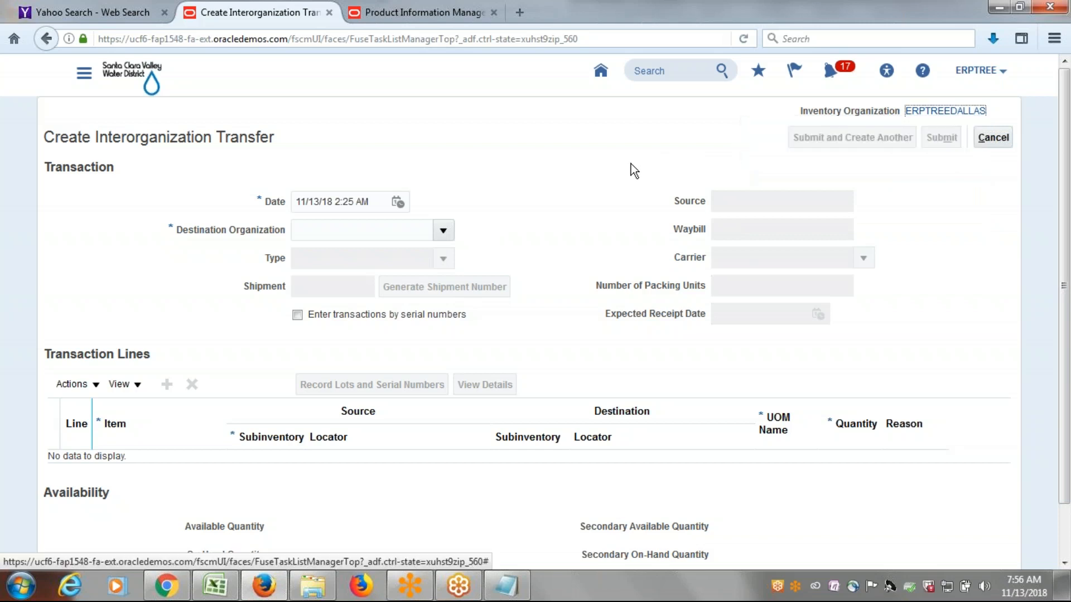
{"action": "left_click_drag", "start_coordinate": [1002, 110], "coordinate": [916, 104]}
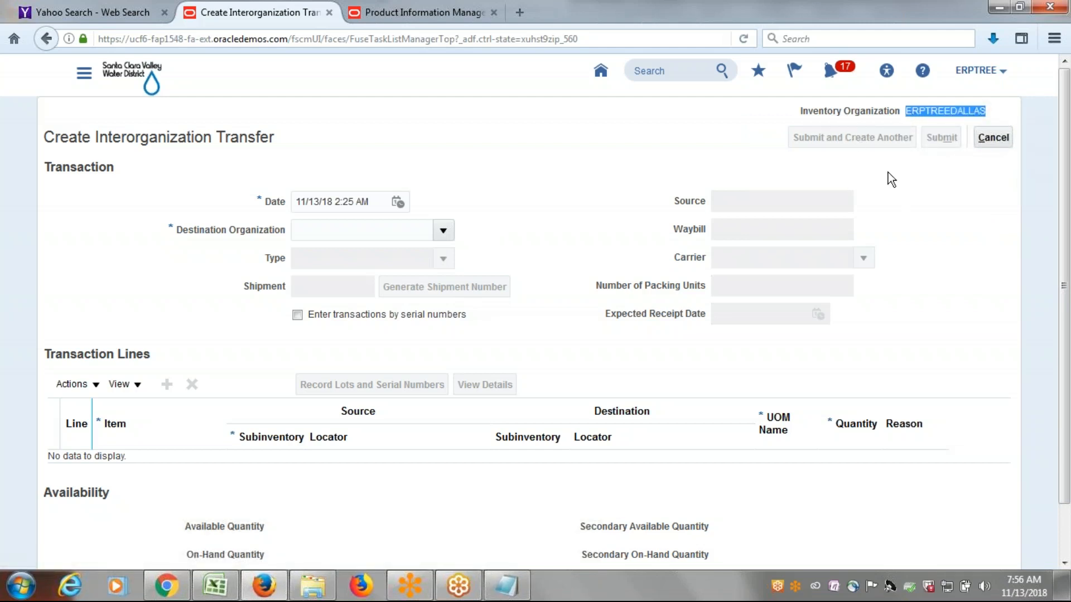
Set the transfer's Destination Organization to ERPTREE_AUSTIN and add a transaction line for item ERP1001 by searching for er.
{"action": "left_click", "coordinate": [451, 229]}
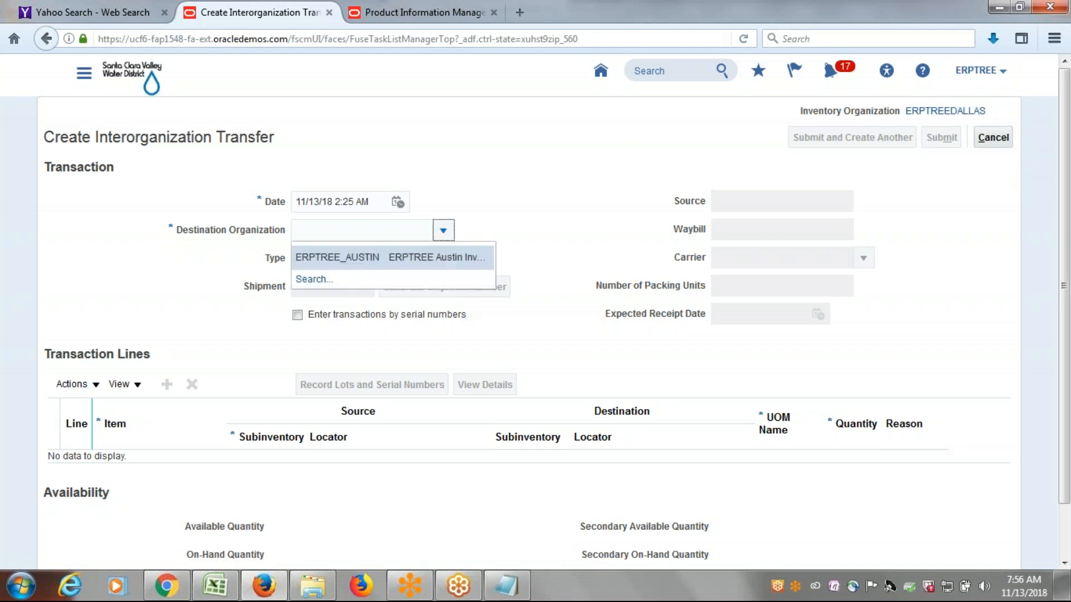
{"action": "left_click", "coordinate": [357, 257]}
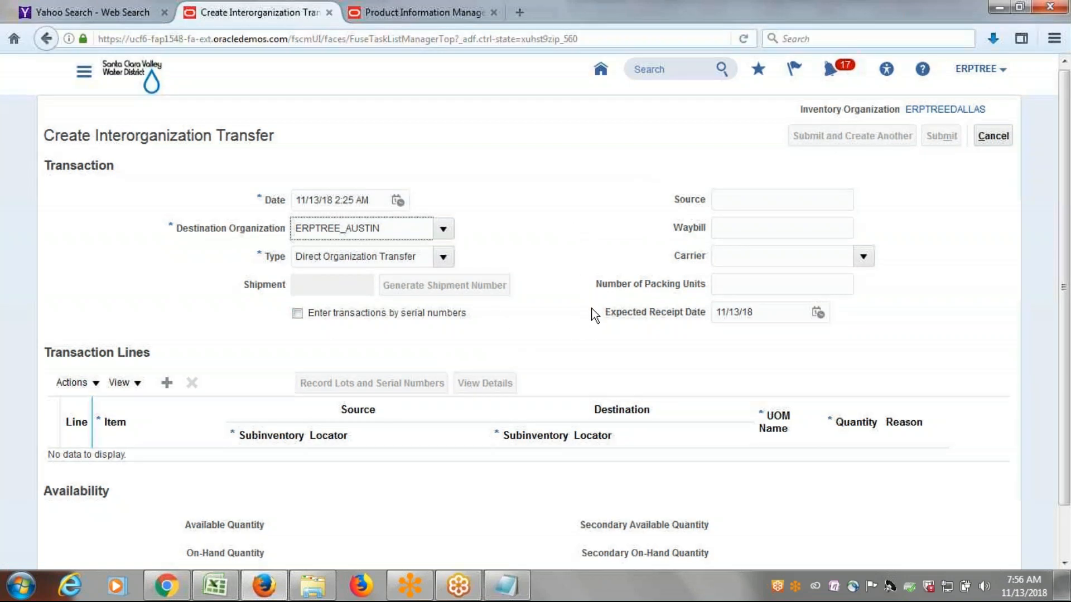
{"action": "scroll", "coordinate": [591, 307], "scroll_direction": "down", "scroll_amount": 1}
{"action": "left_click", "coordinate": [167, 333]}
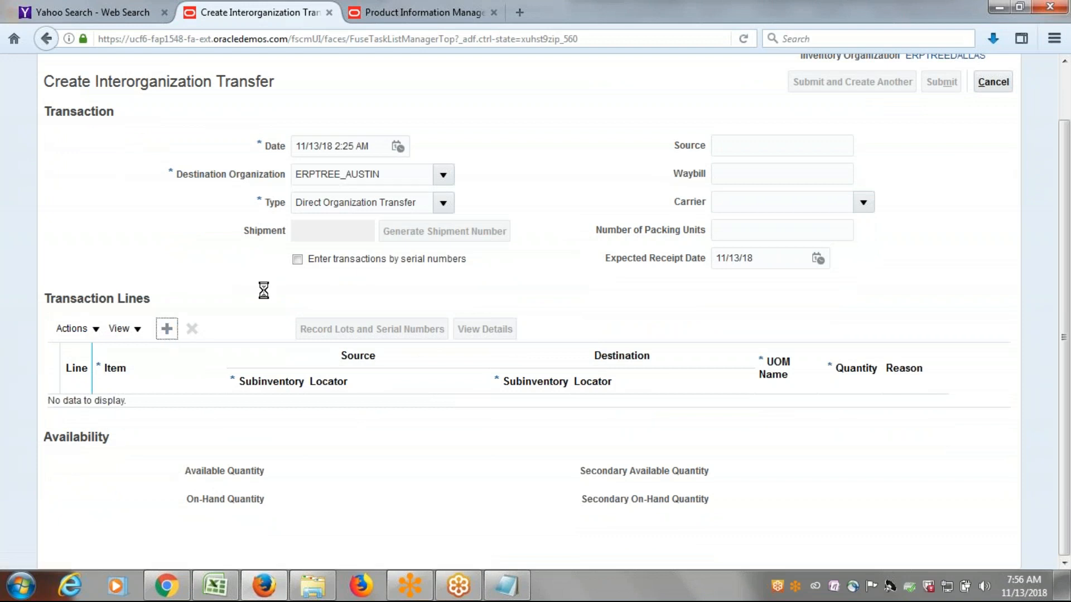
{"action": "left_click", "coordinate": [147, 407]}
{"action": "type", "text": "er"}
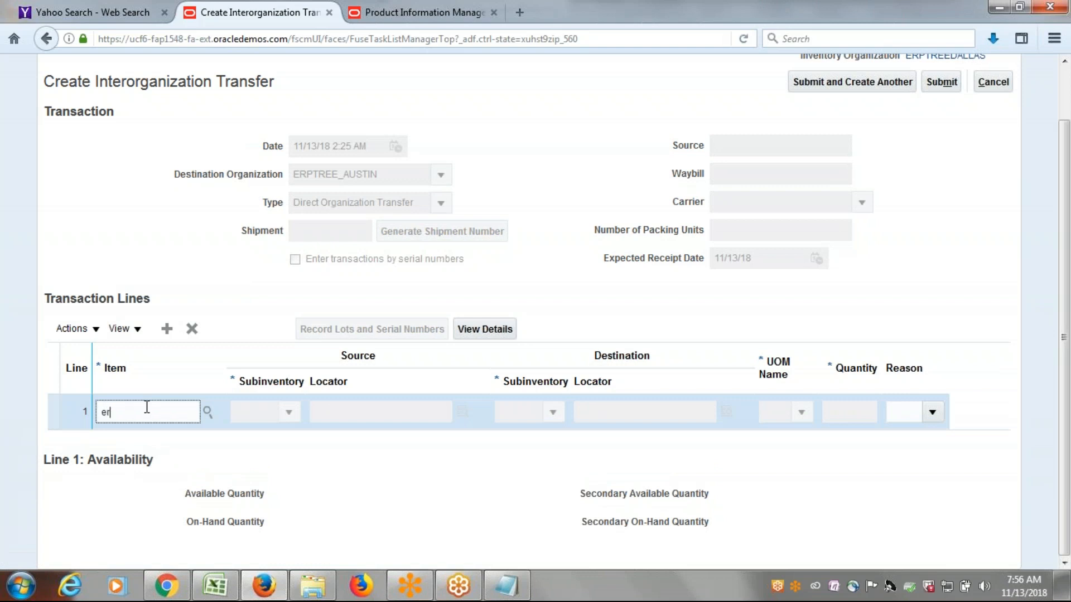
{"action": "key", "text": "Tab"}
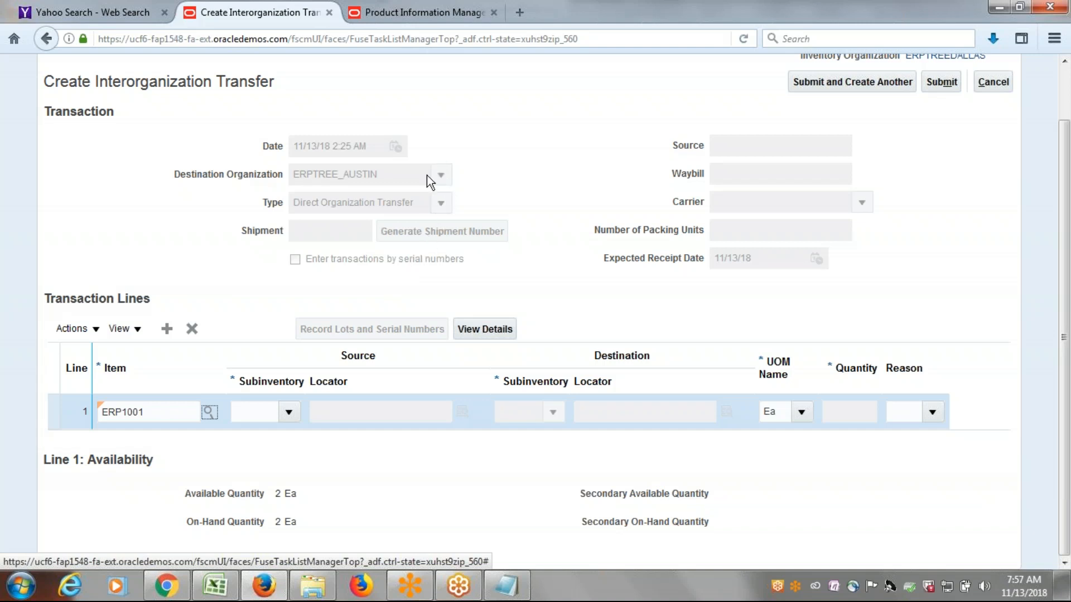
{"action": "scroll", "coordinate": [581, 245], "scroll_direction": "up", "scroll_amount": 2}
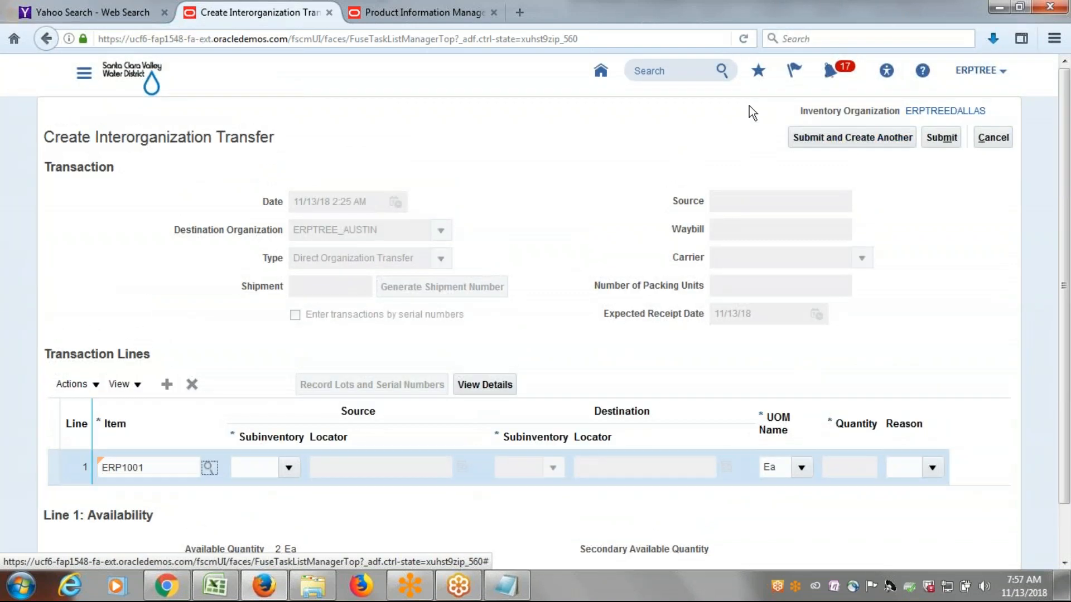
Set the ERP1001 line's source subinventory to MacBook and its destination subinventory to AustSub1.
{"action": "left_click", "coordinate": [963, 114]}
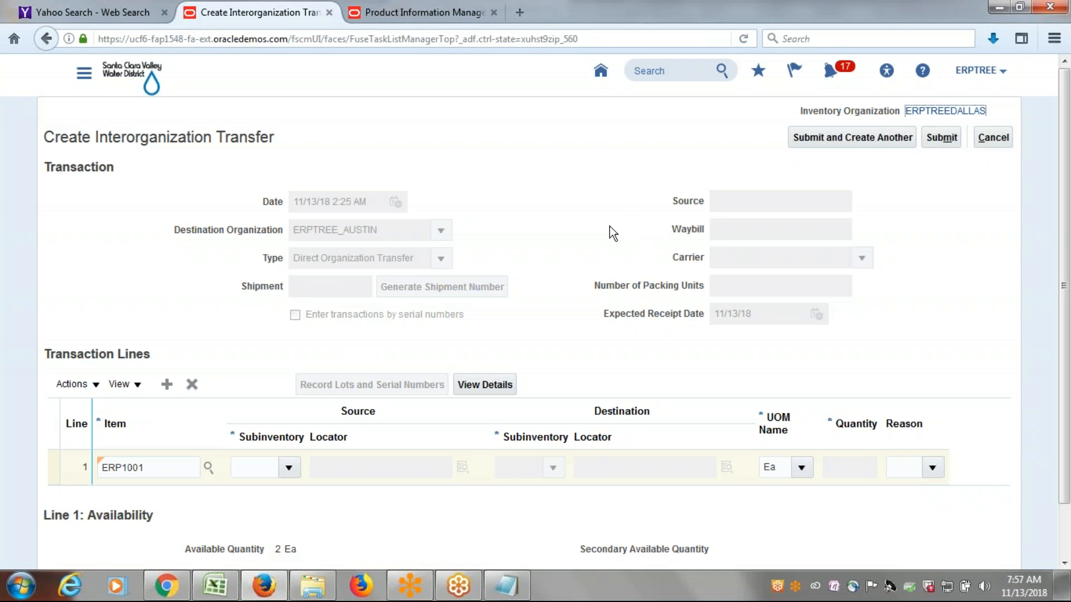
{"action": "scroll", "coordinate": [541, 211], "scroll_direction": "down", "scroll_amount": 1}
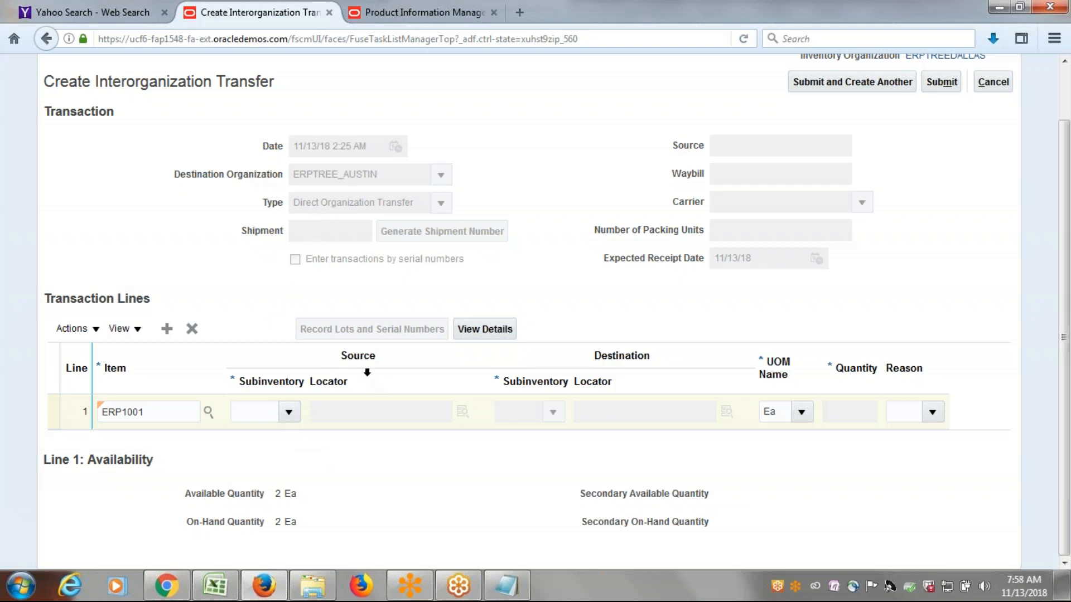
{"action": "left_click", "coordinate": [289, 412]}
{"action": "scroll", "coordinate": [964, 152], "scroll_direction": "up", "scroll_amount": 2}
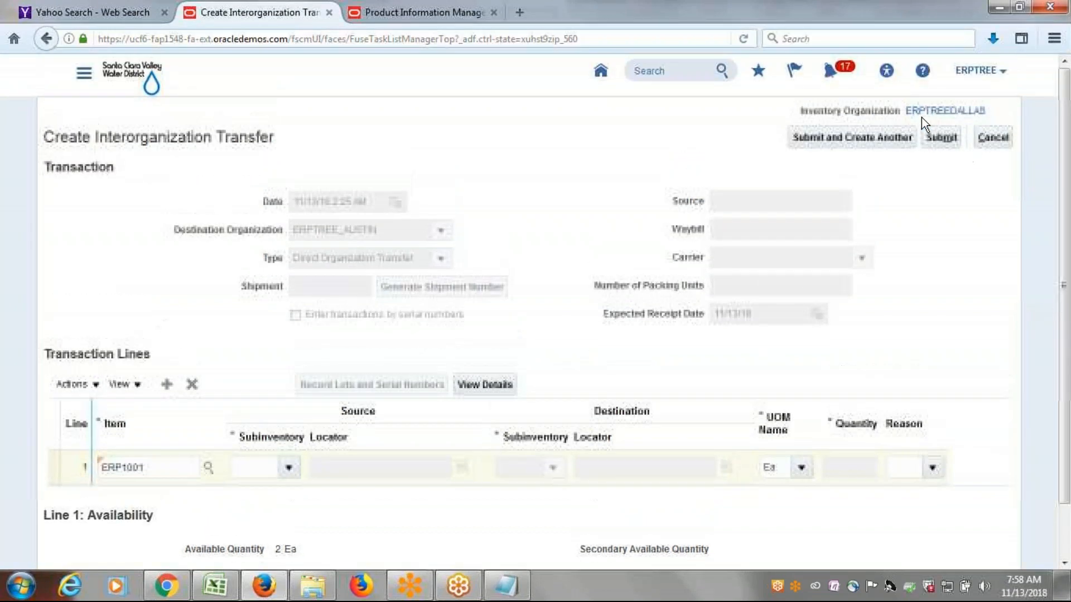
{"action": "left_click", "coordinate": [288, 468]}
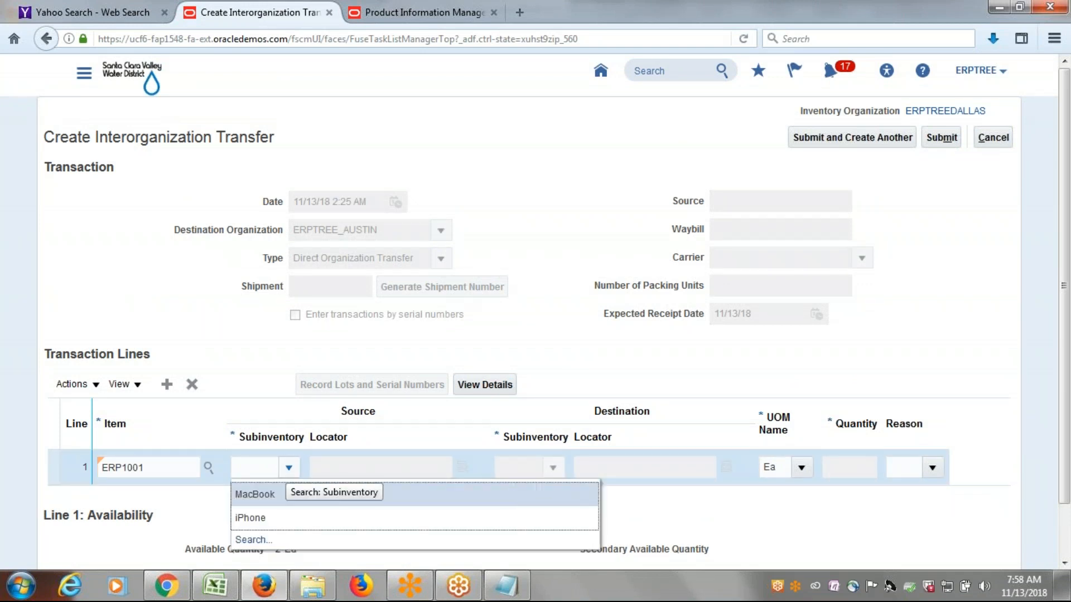
{"action": "left_click", "coordinate": [258, 494]}
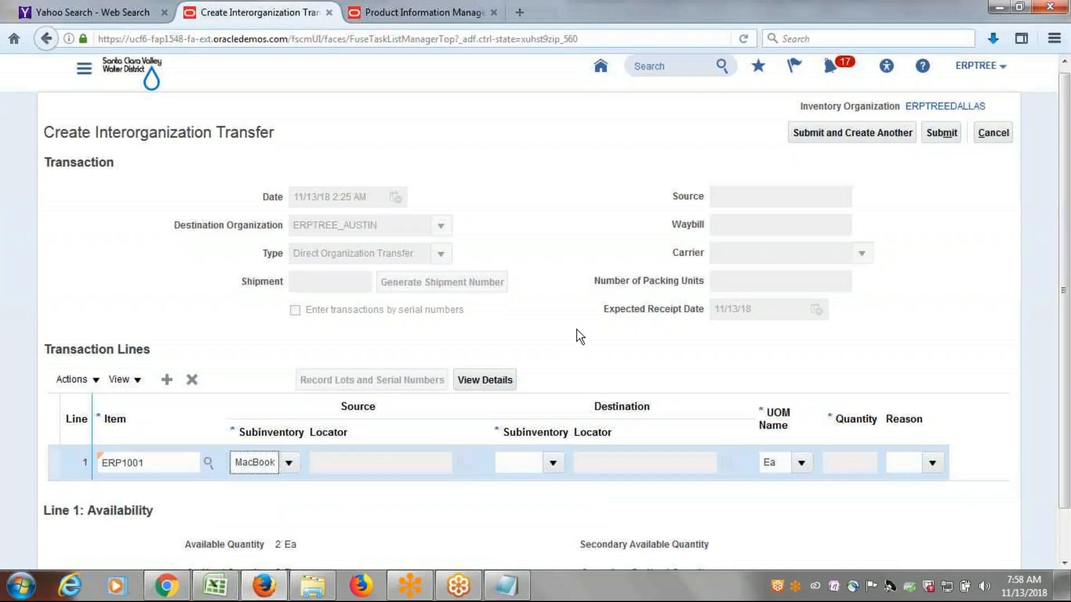
{"action": "scroll", "coordinate": [577, 330], "scroll_direction": "down", "scroll_amount": 2}
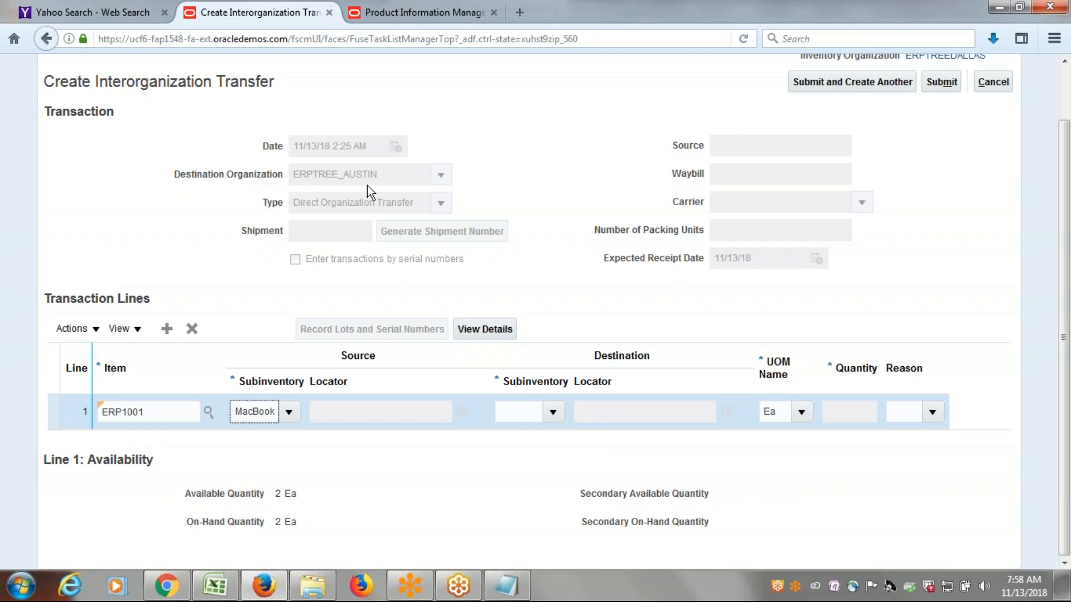
{"action": "left_click", "coordinate": [552, 413]}
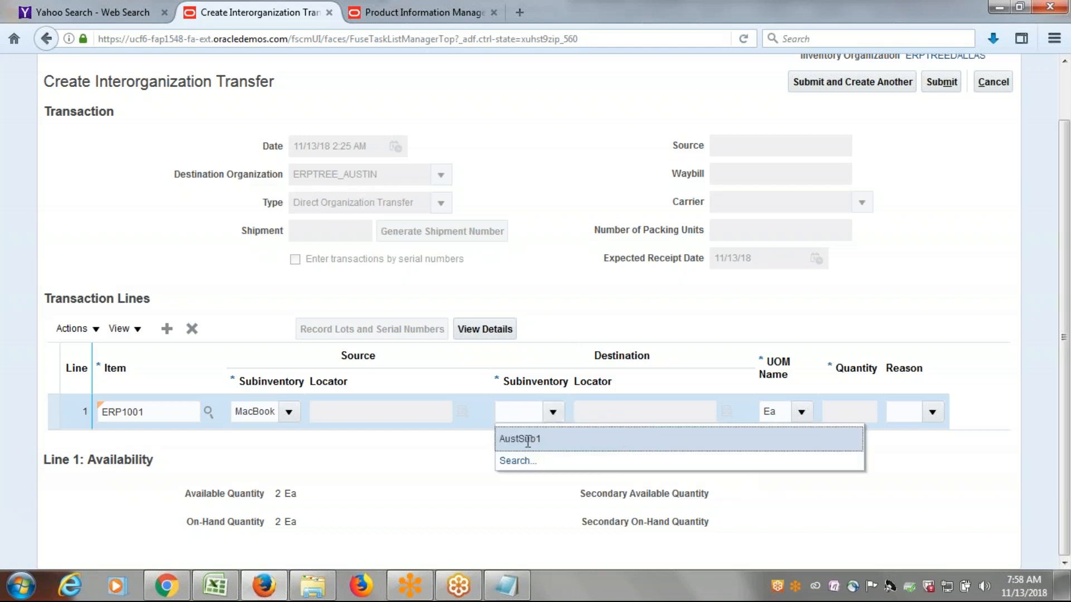
{"action": "left_click", "coordinate": [560, 442]}
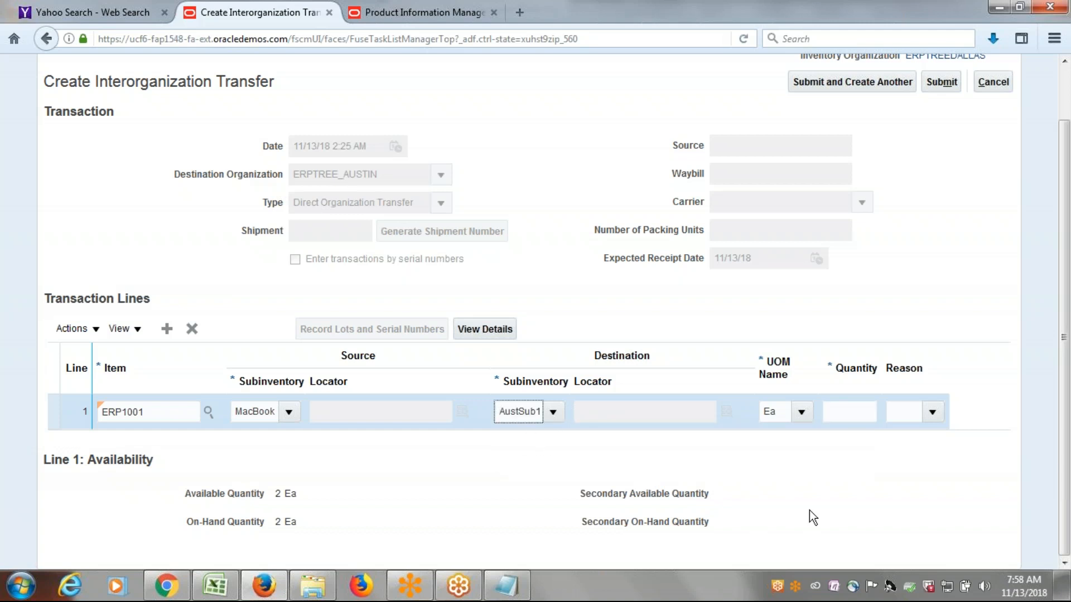
Enter a quantity of 1 for the ERP1001 line and submit the interorganization transfer.
{"action": "scroll", "coordinate": [870, 279], "scroll_direction": "up", "scroll_amount": 2}
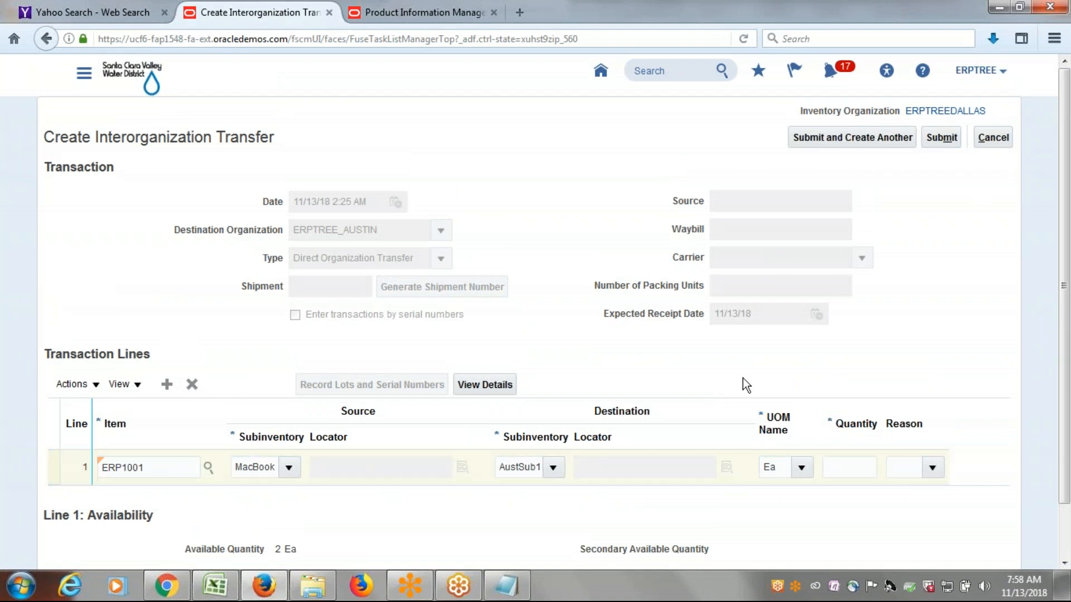
{"action": "left_click", "coordinate": [855, 470]}
{"action": "type", "text": "1"}
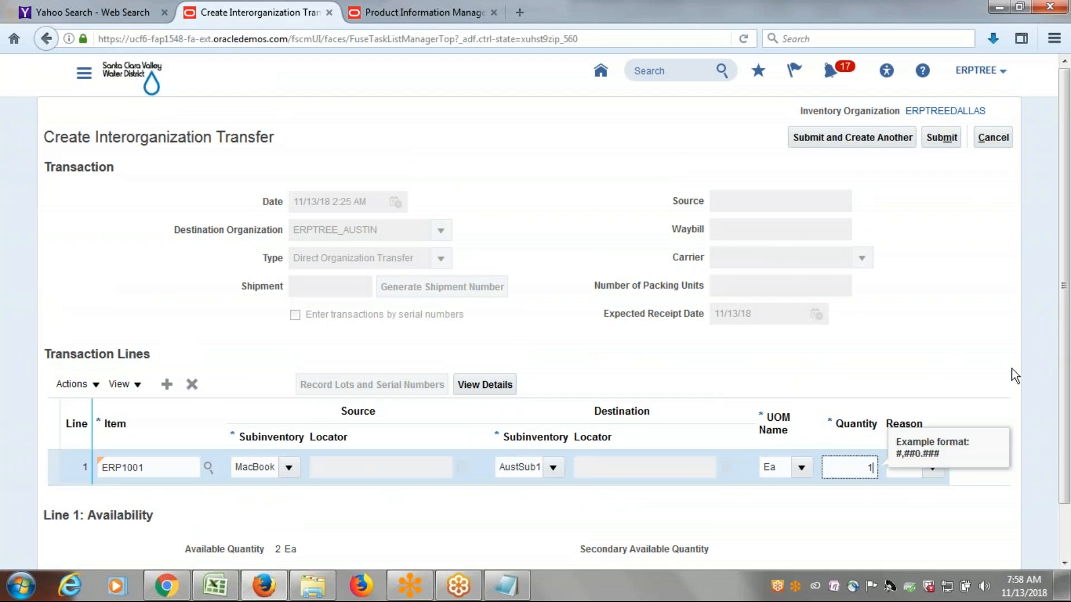
{"action": "left_click", "coordinate": [939, 329]}
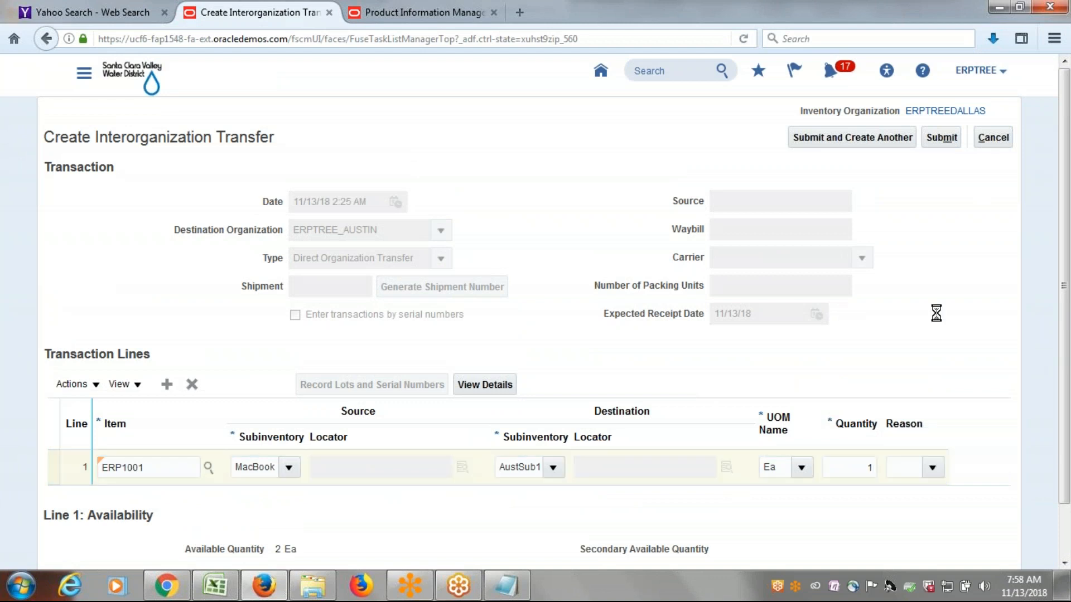
{"action": "left_click", "coordinate": [950, 137]}
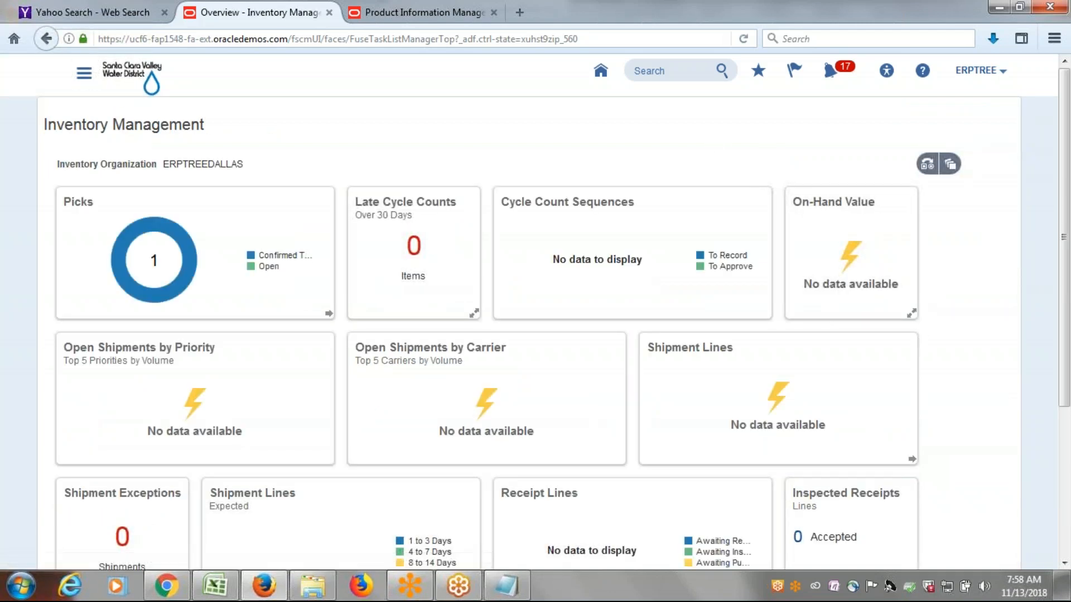
Check the on-hand quantity of item ERP1001 in organization ERPTREEDALLAS through Manage Item Quantities.
{"action": "left_click", "coordinate": [915, 156]}
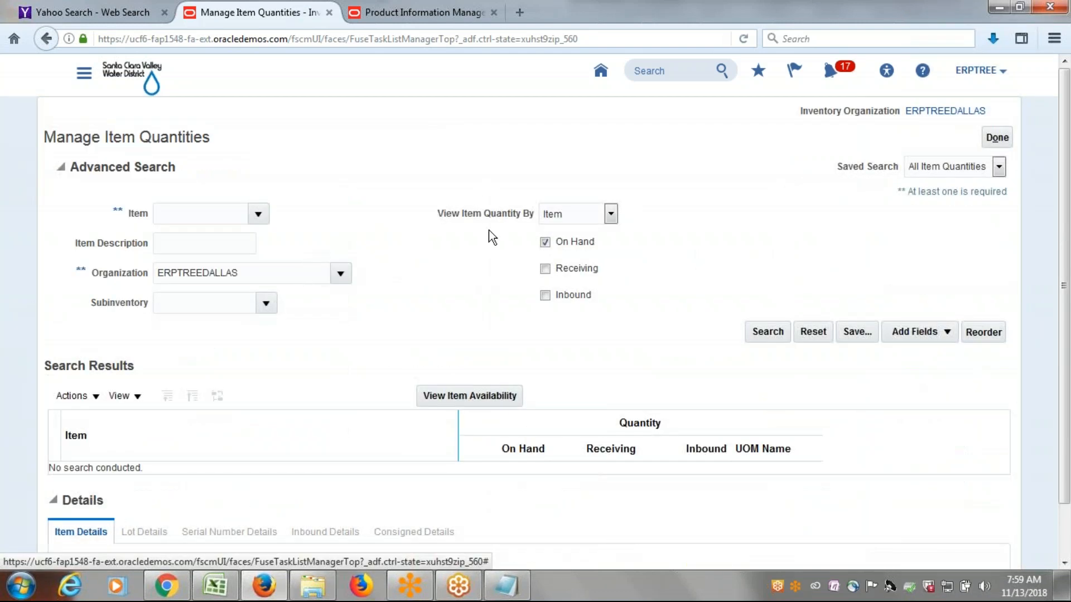
{"action": "left_click", "coordinate": [768, 331]}
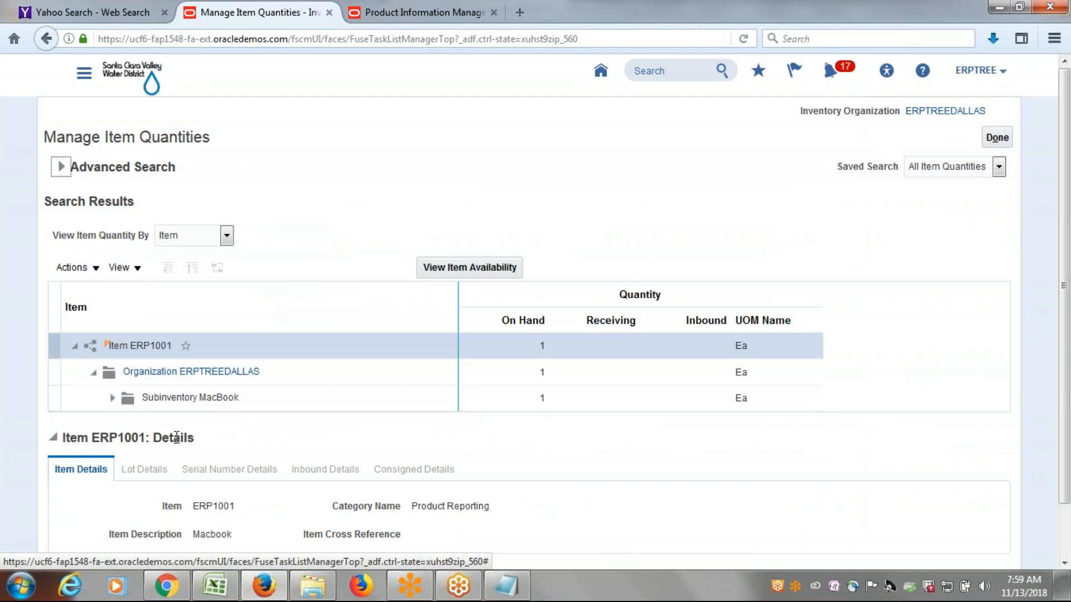
{"action": "left_click", "coordinate": [84, 73]}
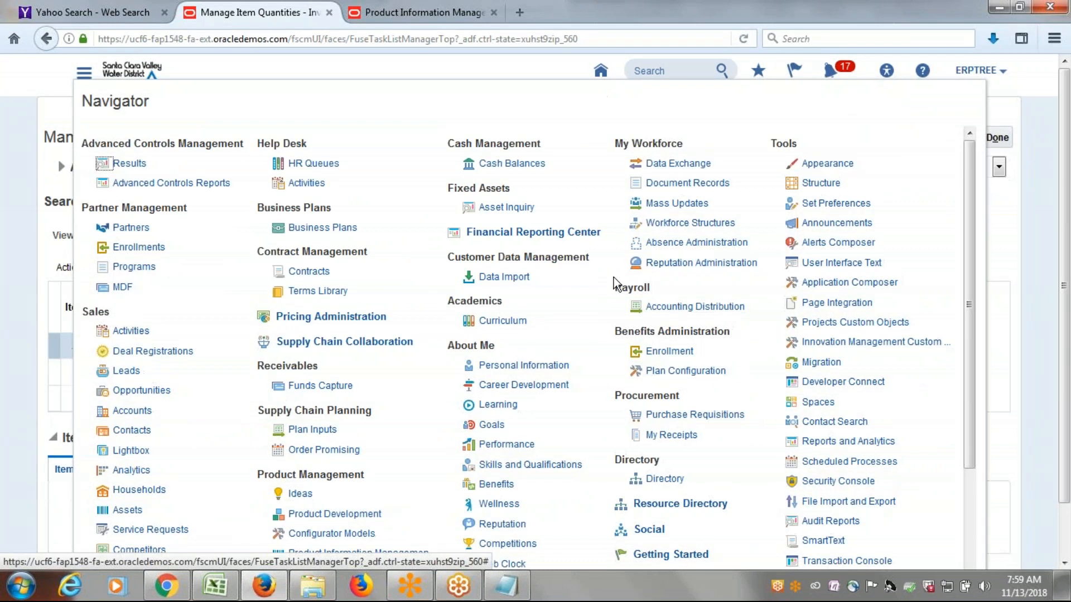
{"action": "left_click", "coordinate": [987, 219]}
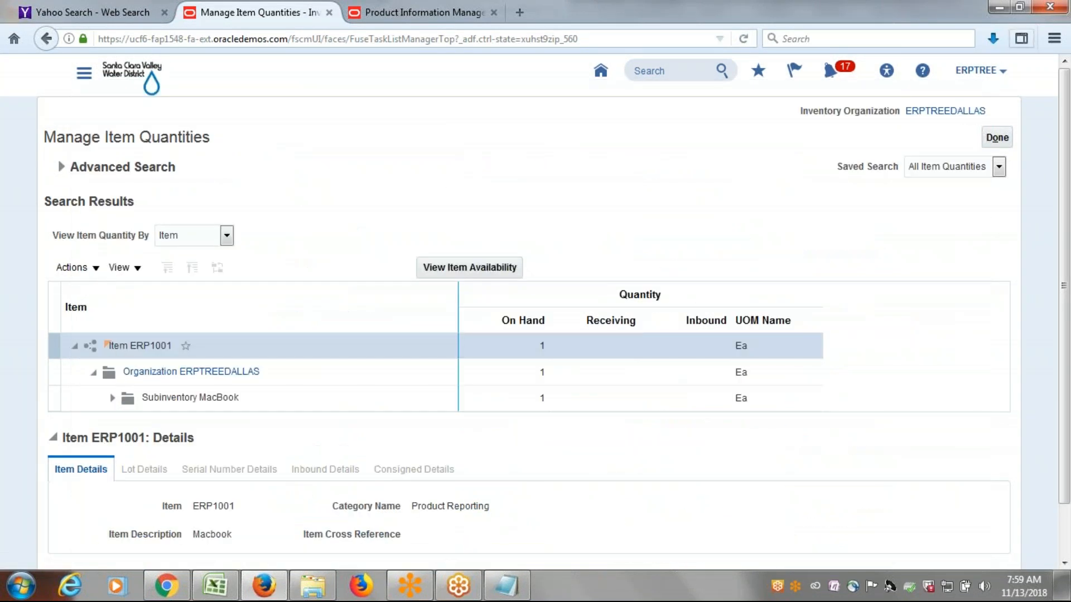
Go to Setup and Maintenance and open its page for searching setup tasks.
{"action": "left_click", "coordinate": [973, 71]}
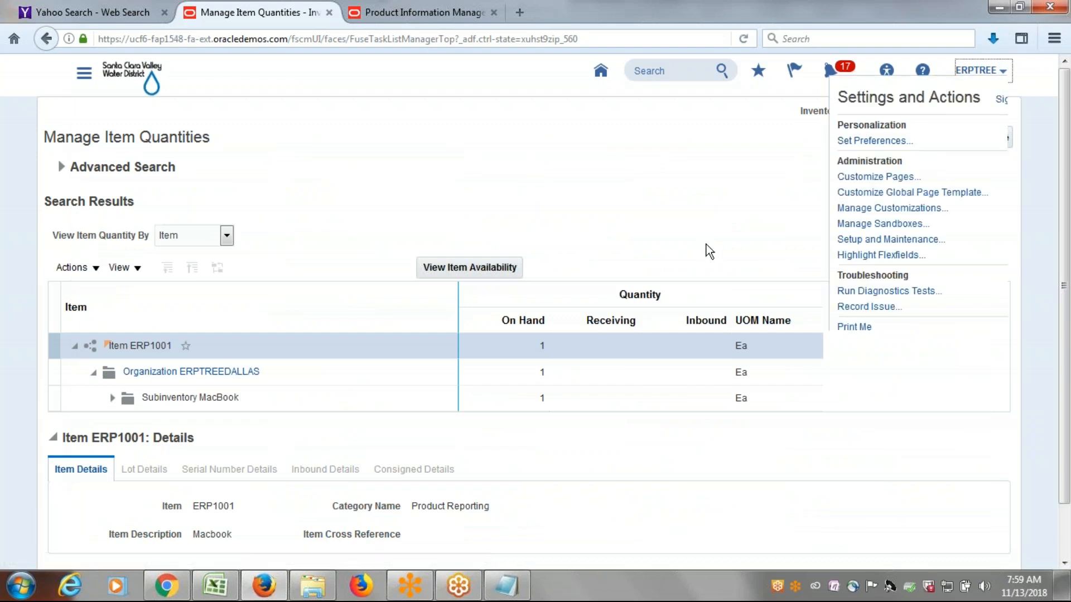
{"action": "left_click", "coordinate": [855, 240]}
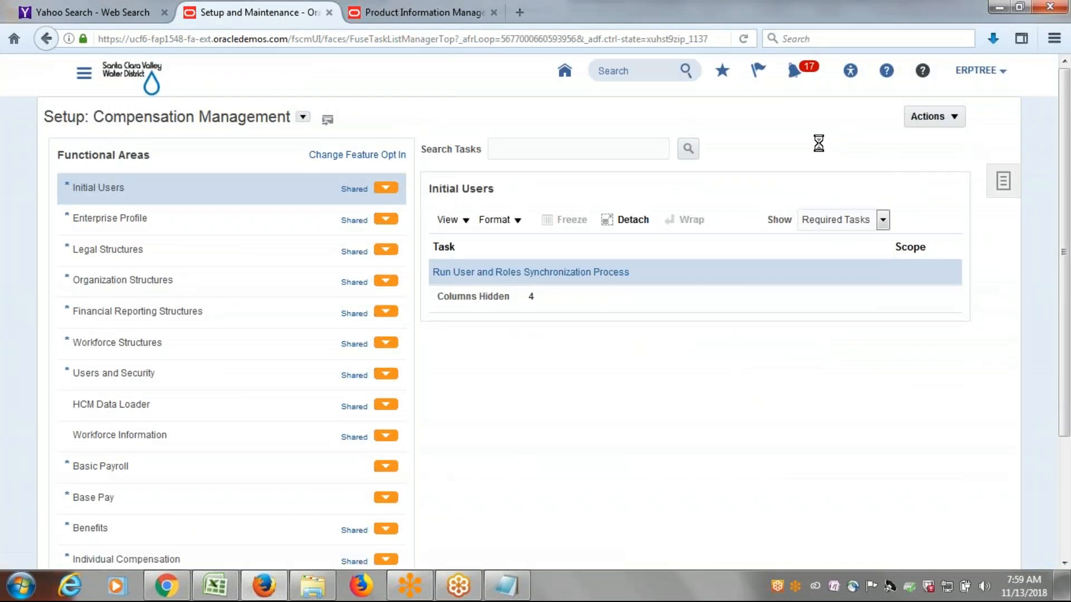
{"action": "left_click", "coordinate": [1003, 180]}
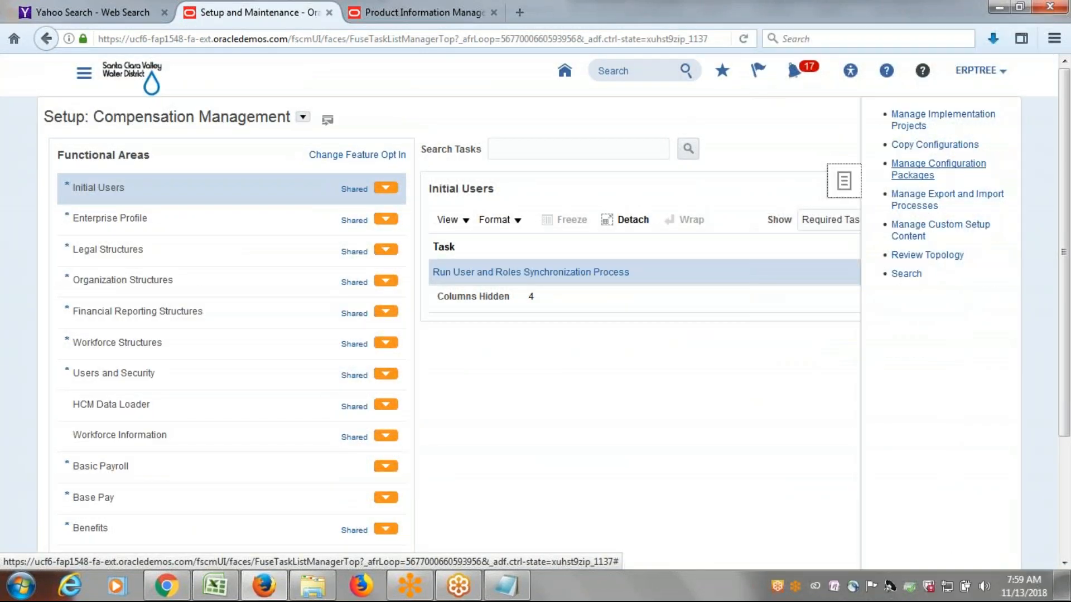
{"action": "left_click", "coordinate": [907, 274]}
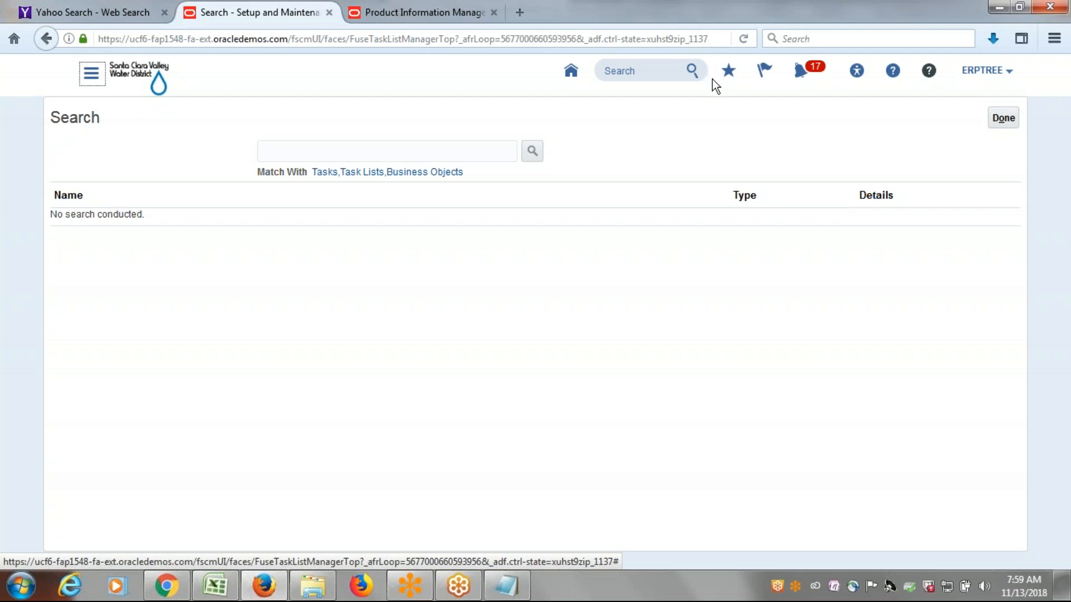
Search the setup tasks for "data access for users" and open Manage Data Access for Users.
{"action": "left_click", "coordinate": [465, 147]}
{"action": "type", "text": "data access for users"}
{"action": "key", "text": "Return"}
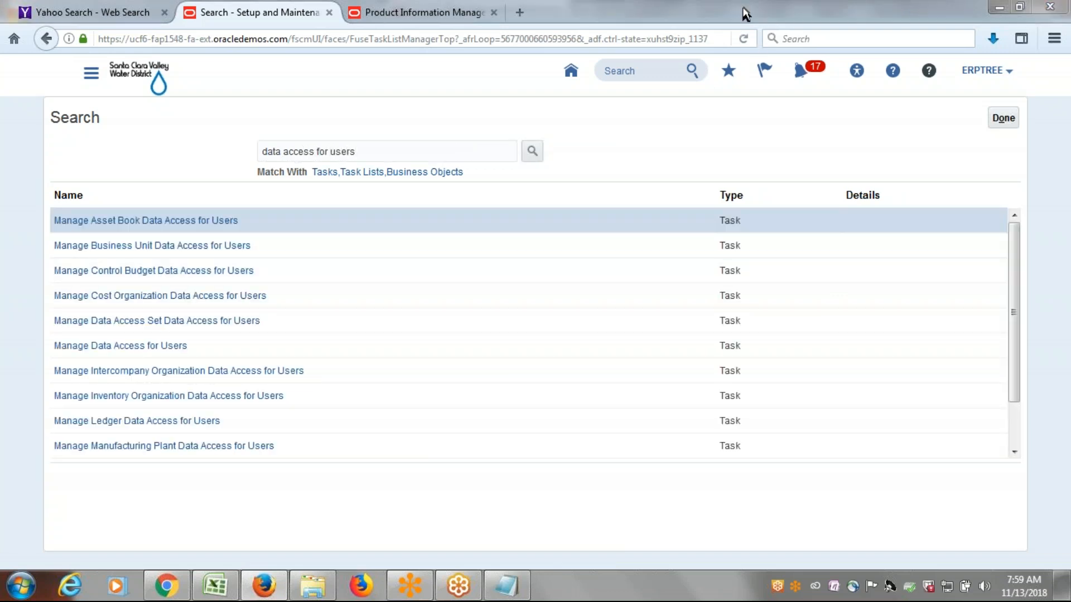
{"action": "left_click", "coordinate": [102, 347]}
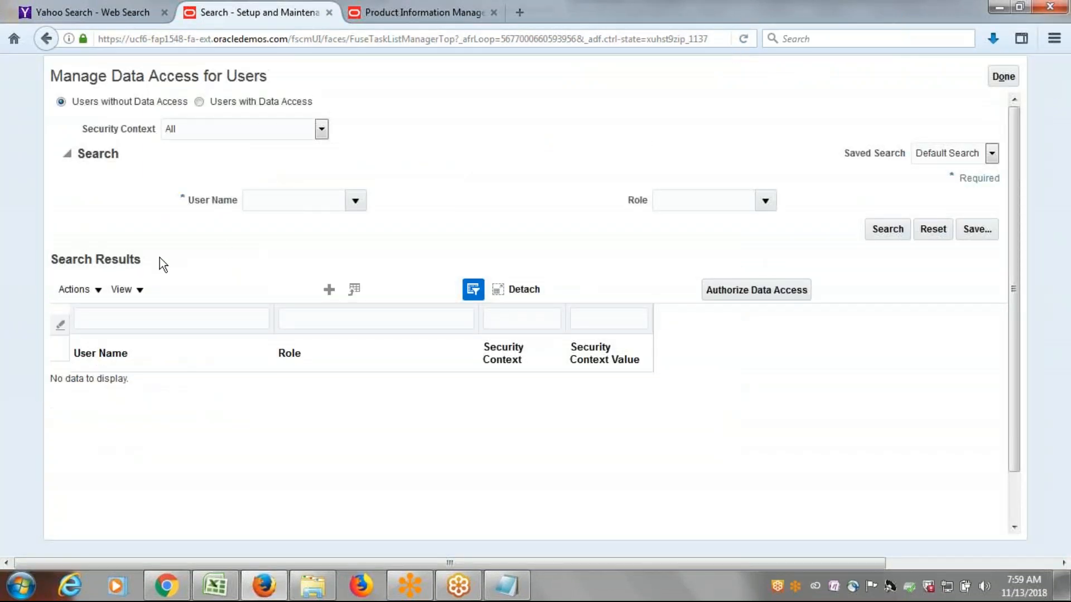
Create a data access entry for user ERPTREE with the role Inventory Manager.
{"action": "left_click", "coordinate": [169, 331]}
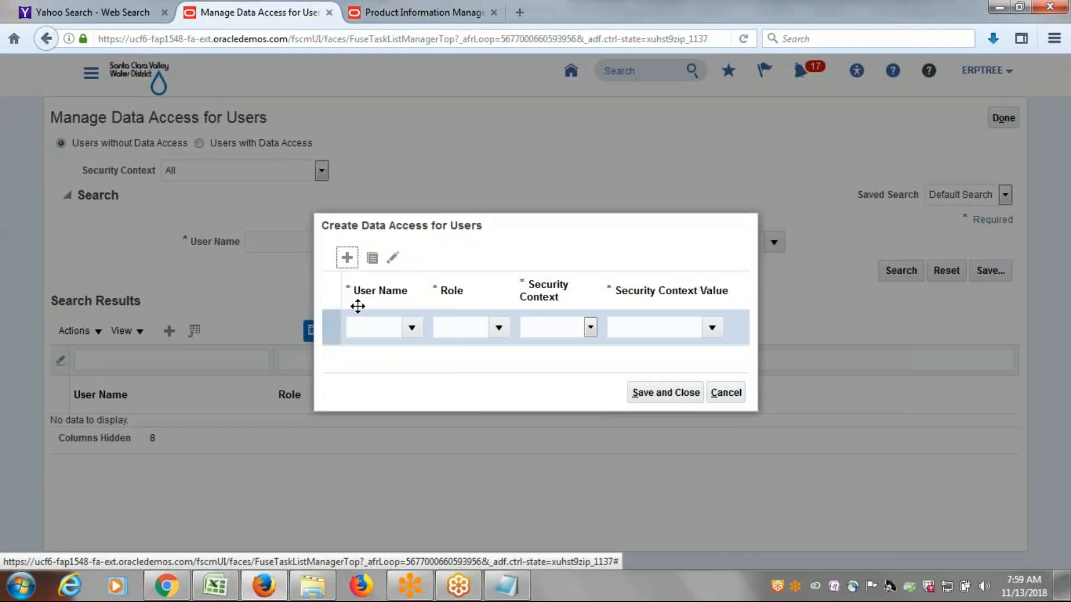
{"action": "left_click", "coordinate": [352, 328]}
{"action": "type", "text": "erptree"}
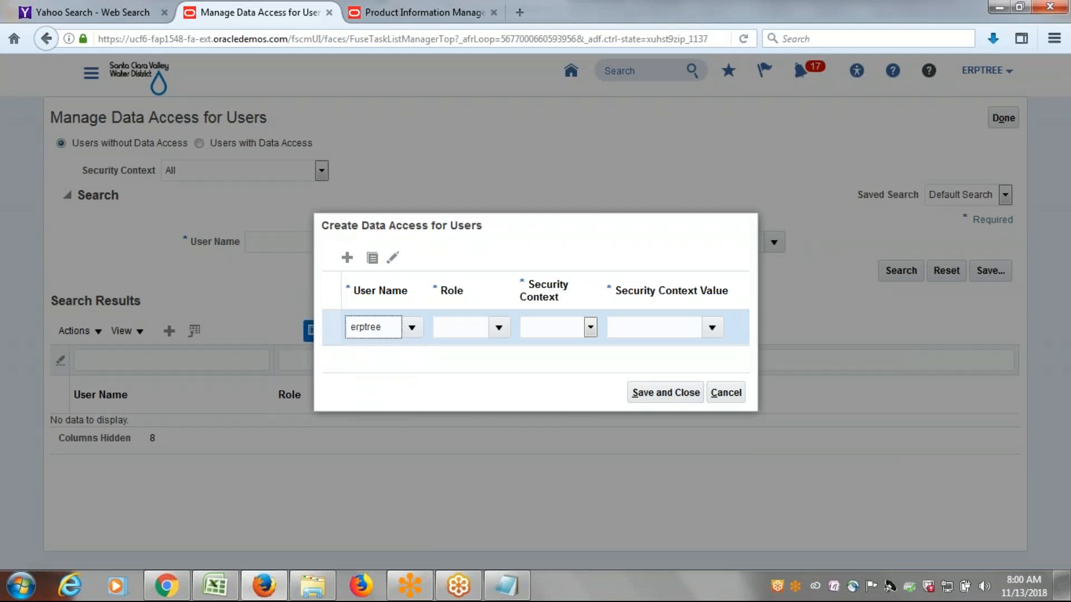
{"action": "left_click", "coordinate": [372, 351]}
{"action": "left_click", "coordinate": [499, 328]}
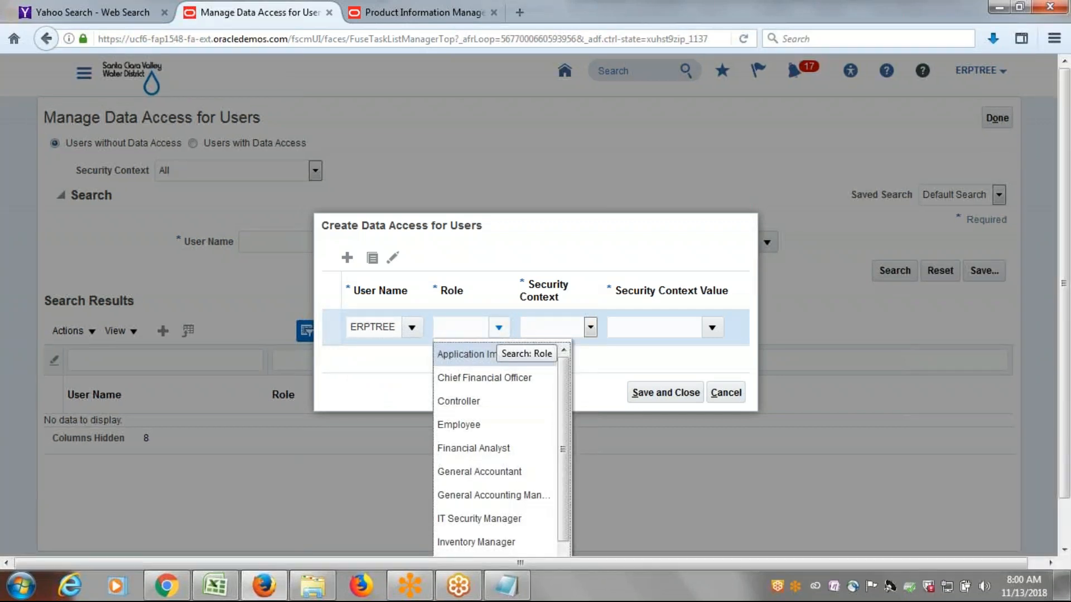
{"action": "left_click_drag", "start_coordinate": [567, 437], "coordinate": [568, 493]}
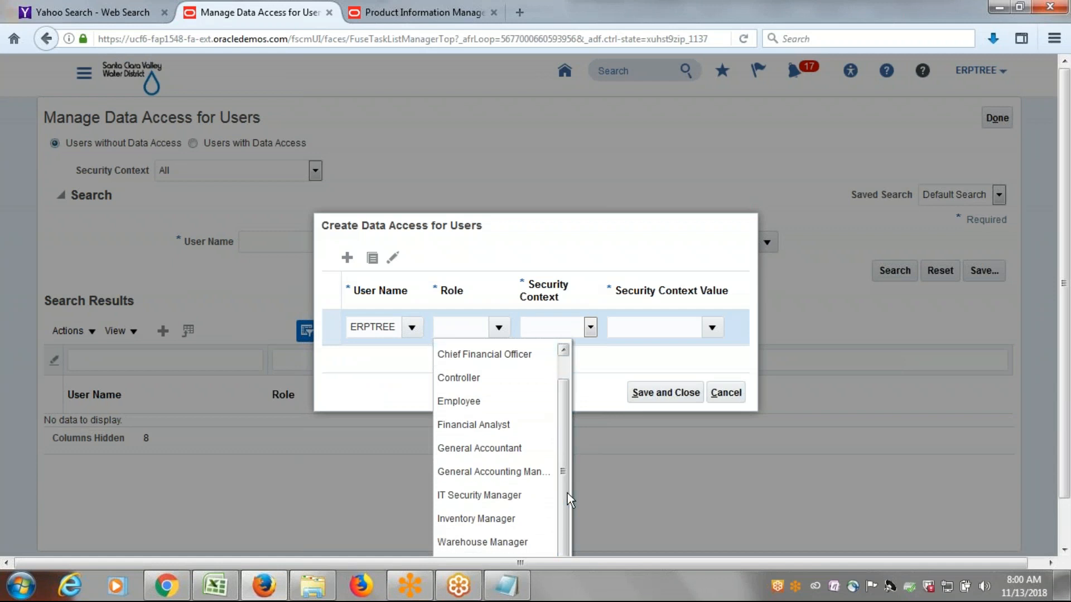
{"action": "left_click", "coordinate": [483, 524]}
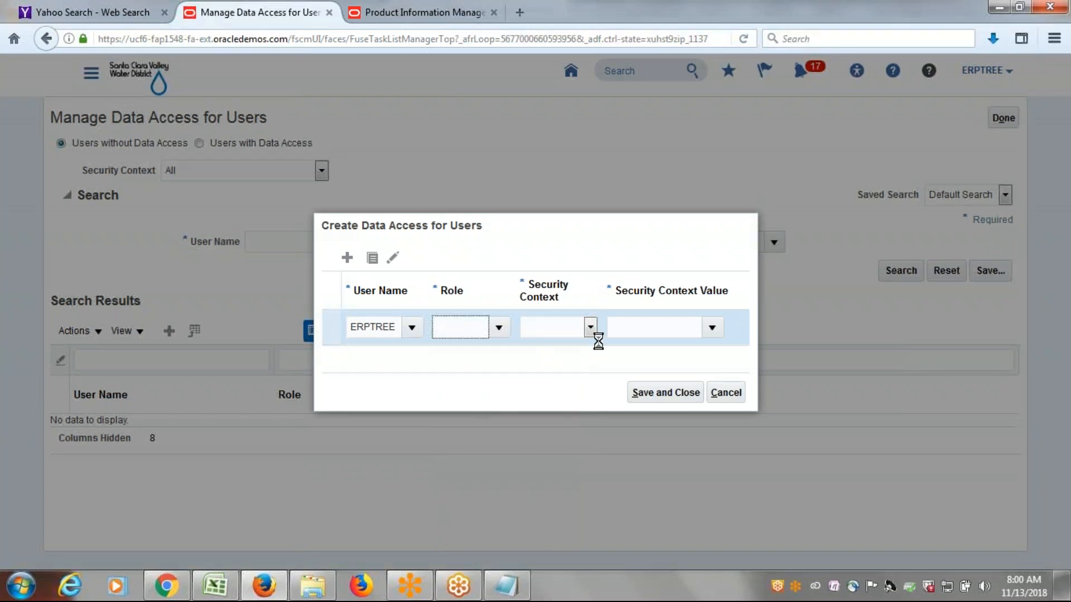
Set the entry's security context to Inventory organization with value ERPTREE_AUSTIN, save it, and leave the data access page.
{"action": "left_click", "coordinate": [589, 329]}
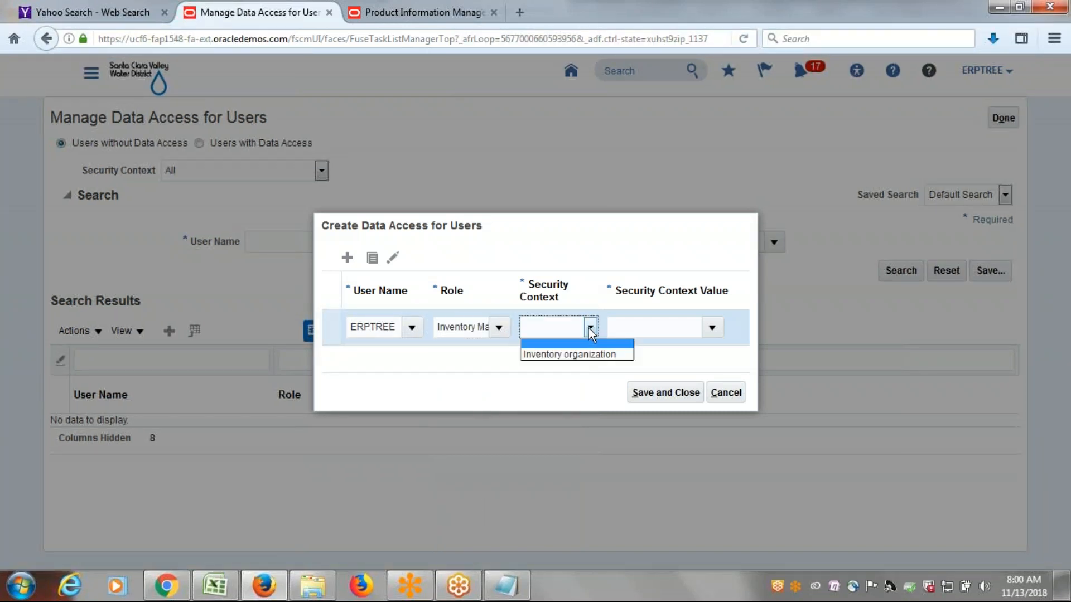
{"action": "left_click", "coordinate": [597, 353]}
{"action": "left_click", "coordinate": [642, 332]}
{"action": "type", "text": "er"}
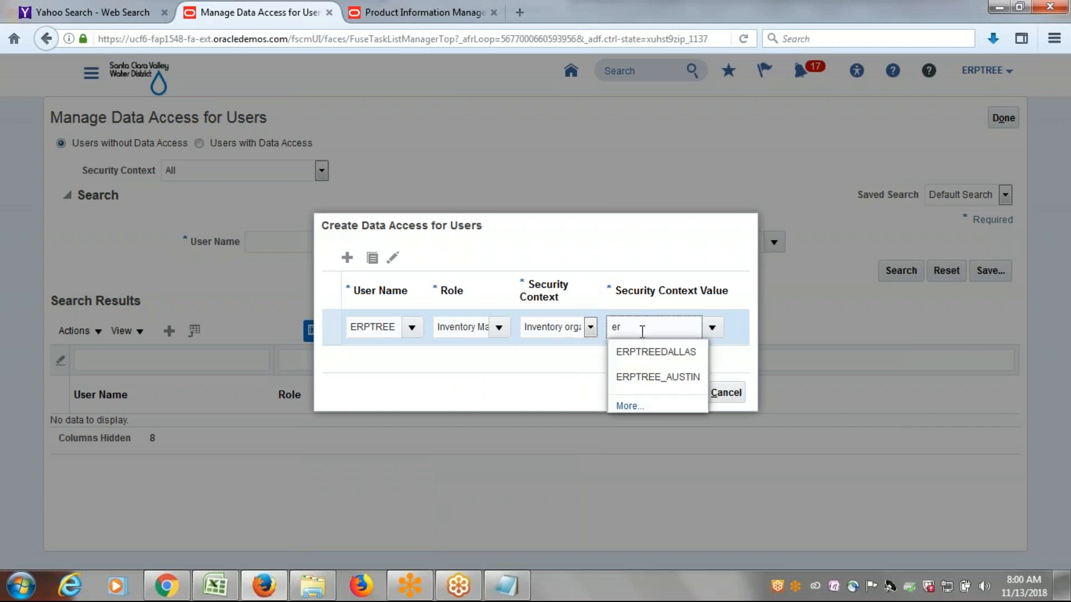
{"action": "left_click", "coordinate": [657, 376]}
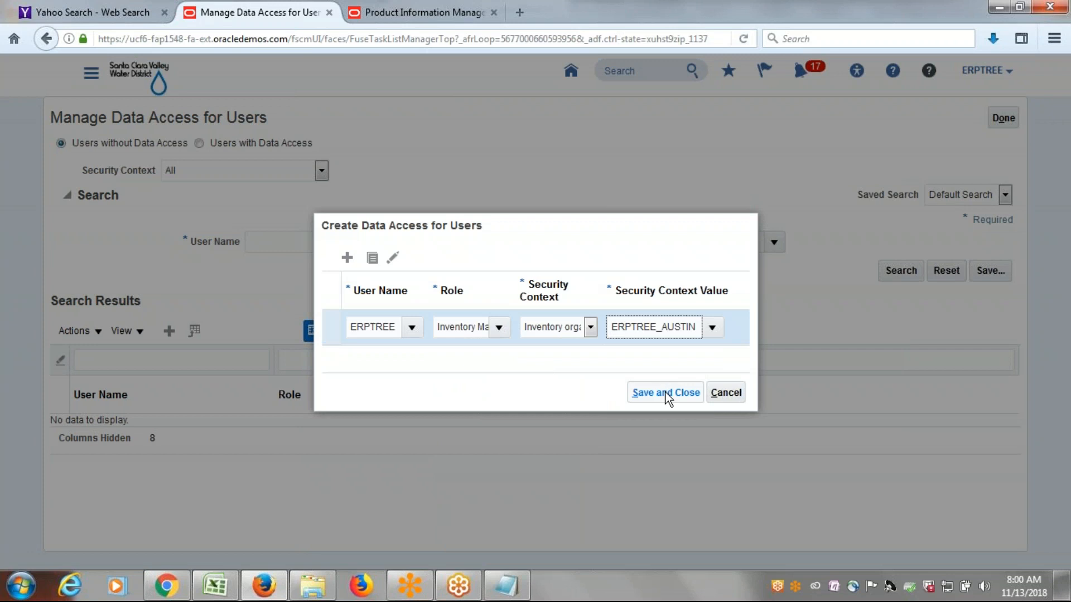
{"action": "left_click", "coordinate": [667, 395]}
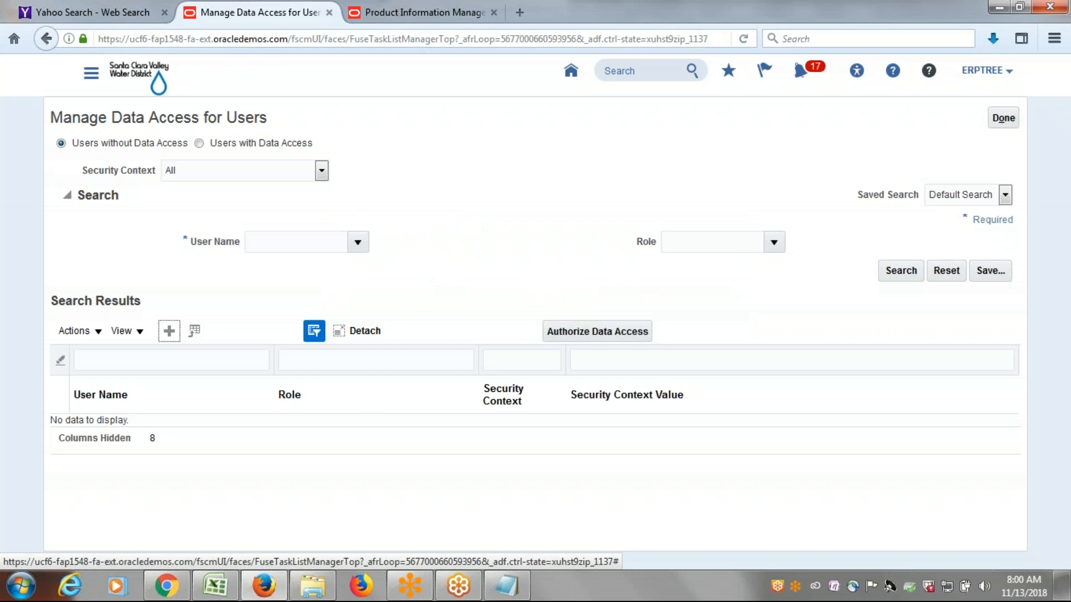
{"action": "left_click", "coordinate": [1004, 118]}
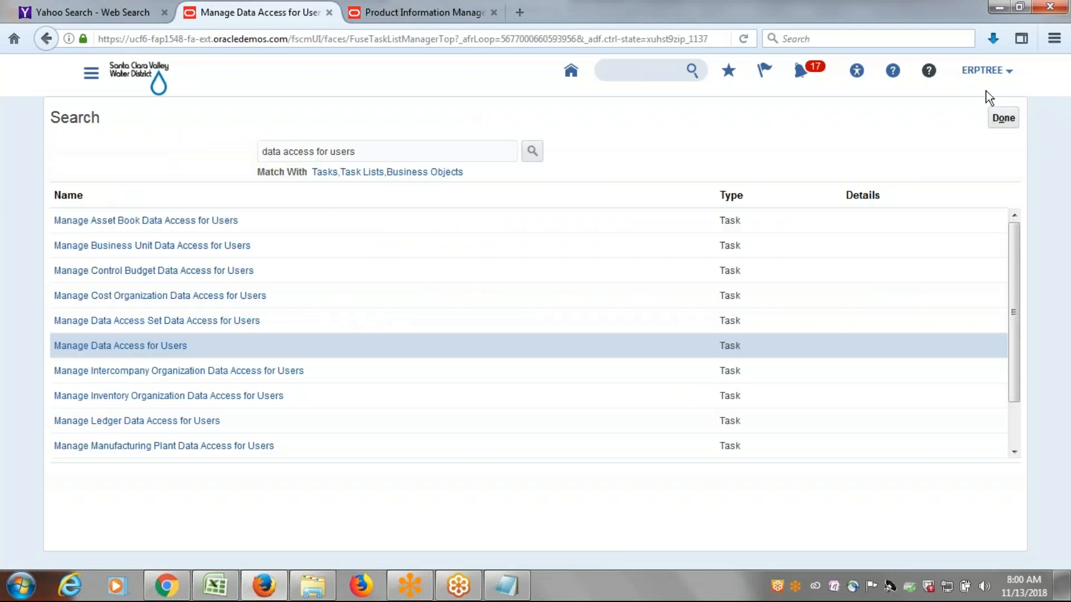
Go to Scheduled Processes and start scheduling a new process of type Job.
{"action": "left_click", "coordinate": [91, 72]}
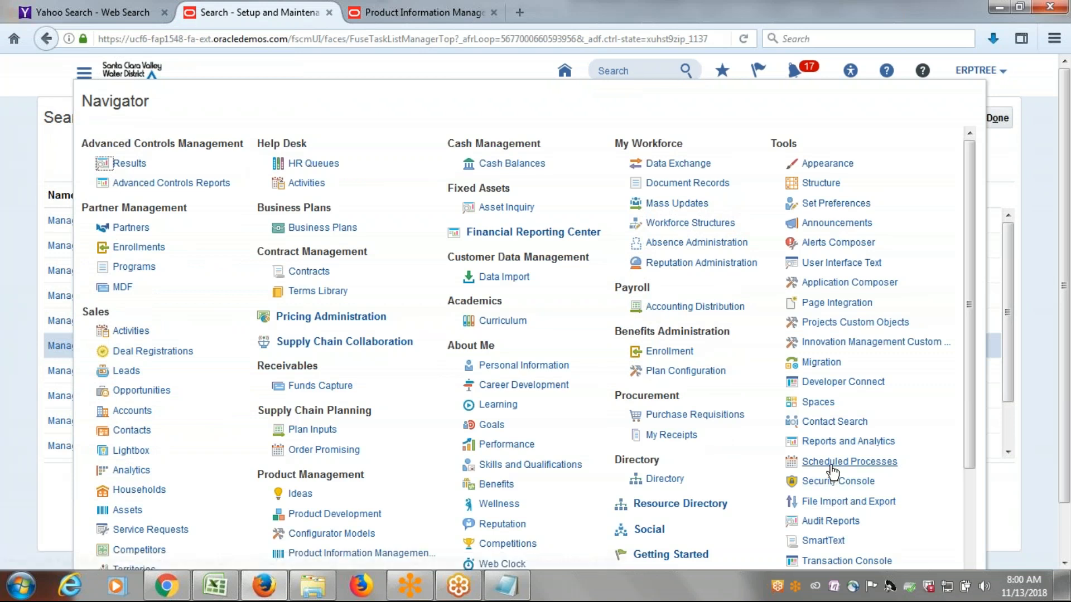
{"action": "left_click", "coordinate": [833, 463]}
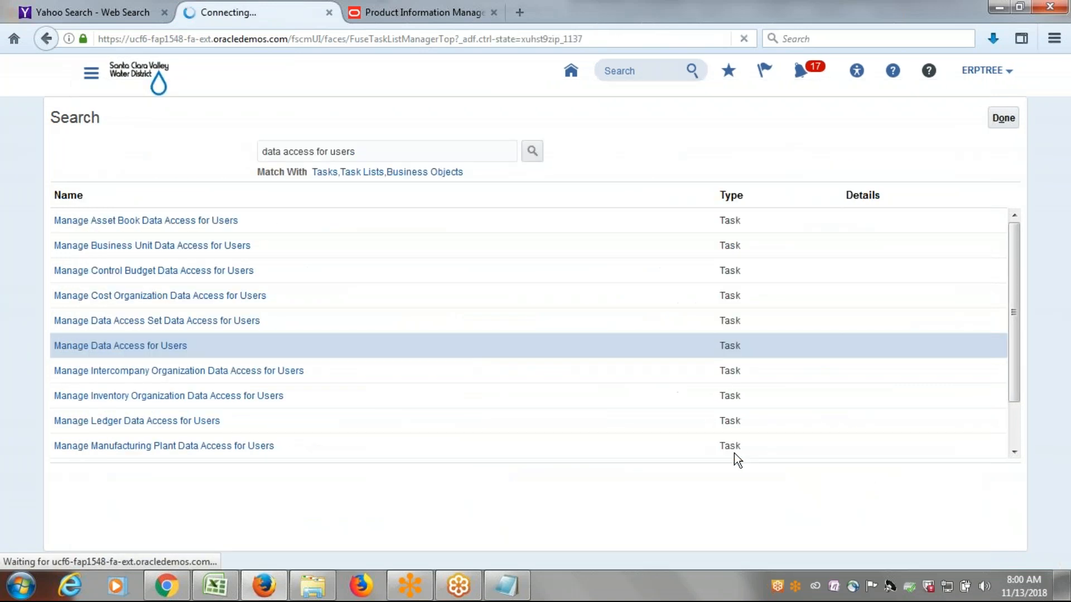
{"action": "left_click", "coordinate": [174, 212]}
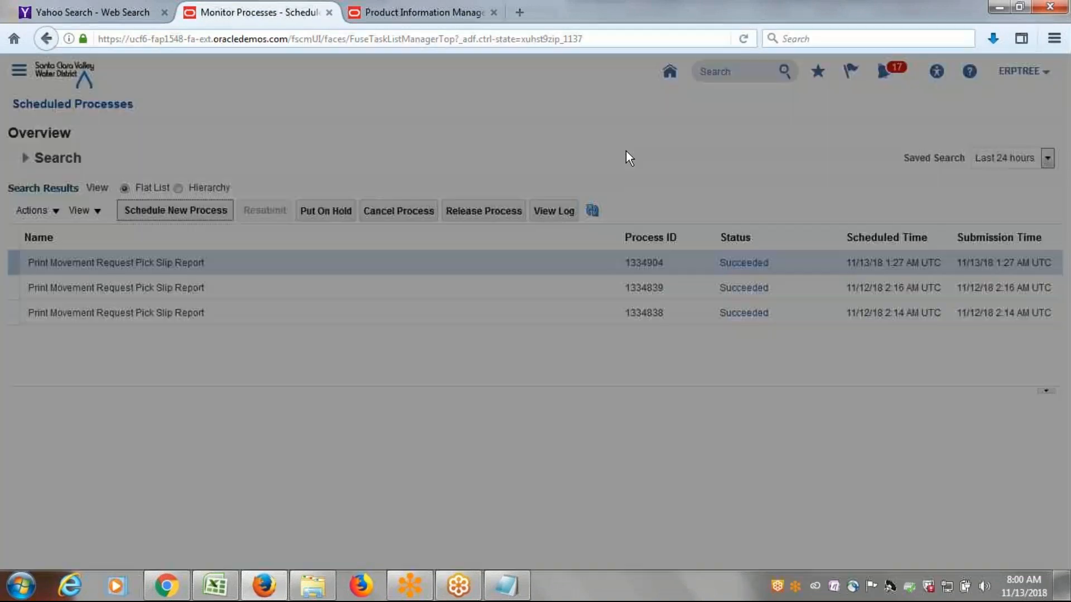
{"action": "left_click", "coordinate": [531, 292]}
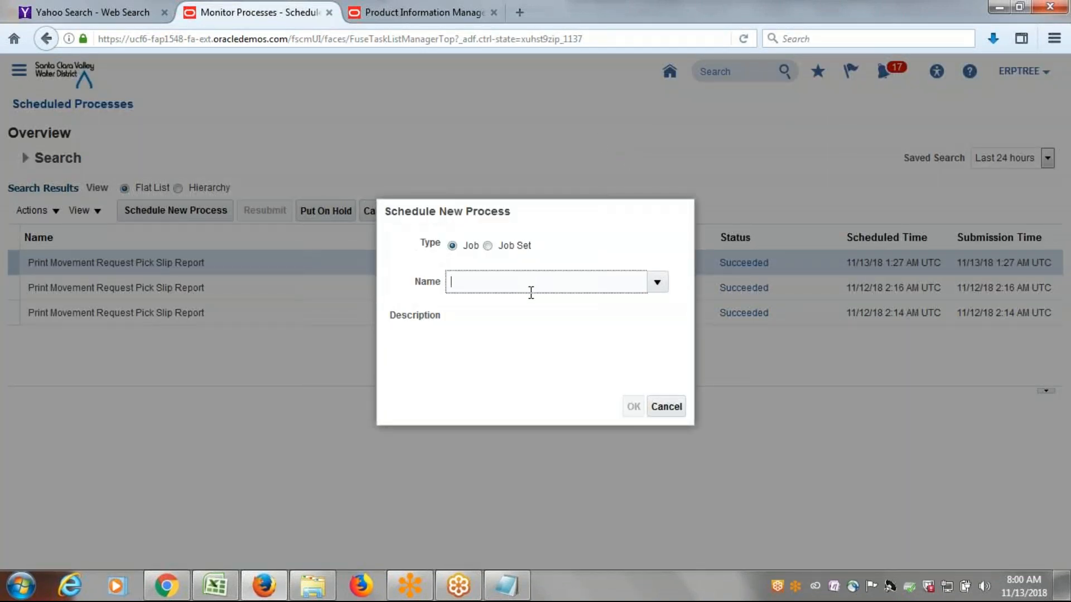
Search the job names for "LDAP", select Retrieve Latest LDAP Changes, and submit the process.
{"action": "type", "text": "LDAP"}
{"action": "key", "text": "Tab"}
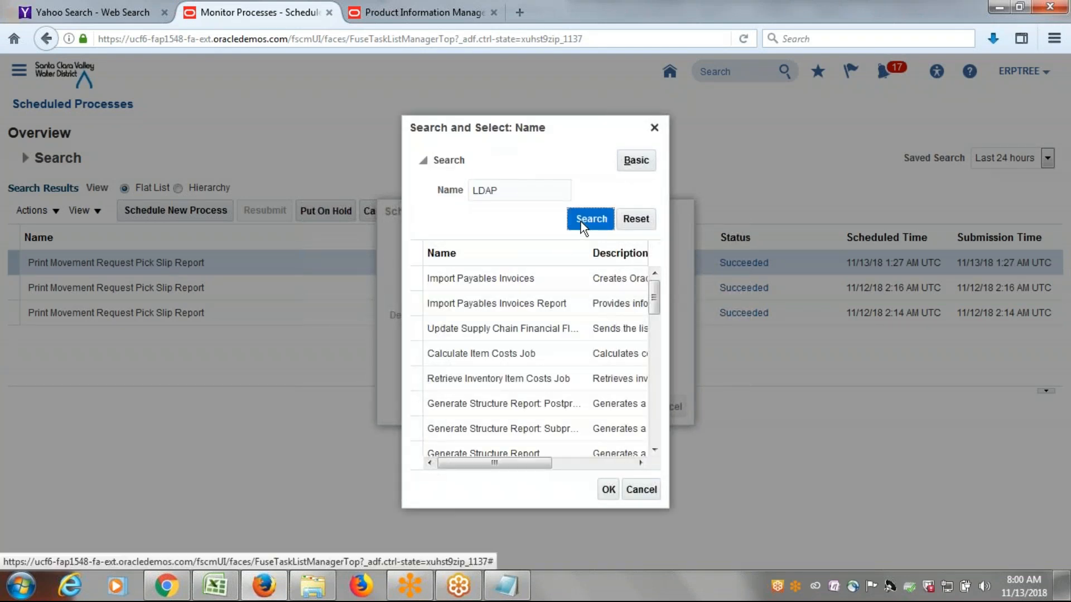
{"action": "left_click", "coordinate": [581, 221]}
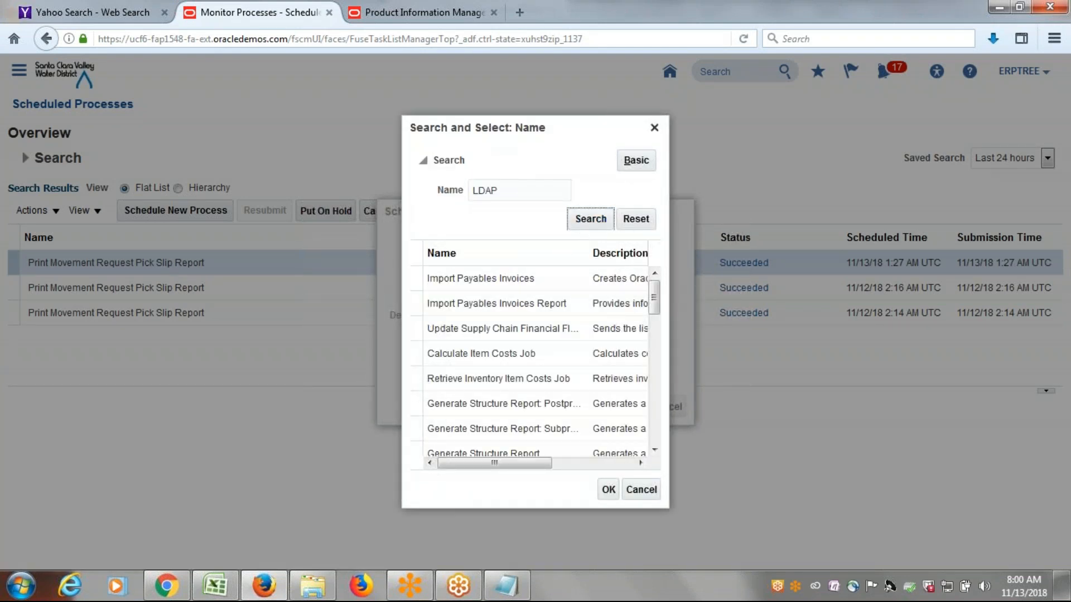
{"action": "left_click", "coordinate": [486, 280]}
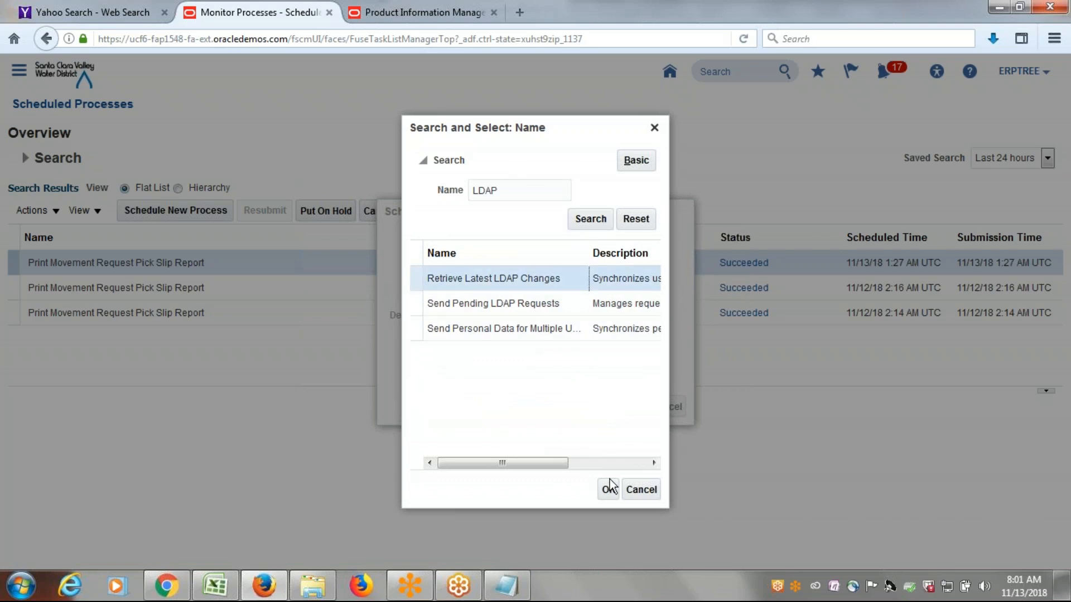
{"action": "left_click", "coordinate": [607, 491]}
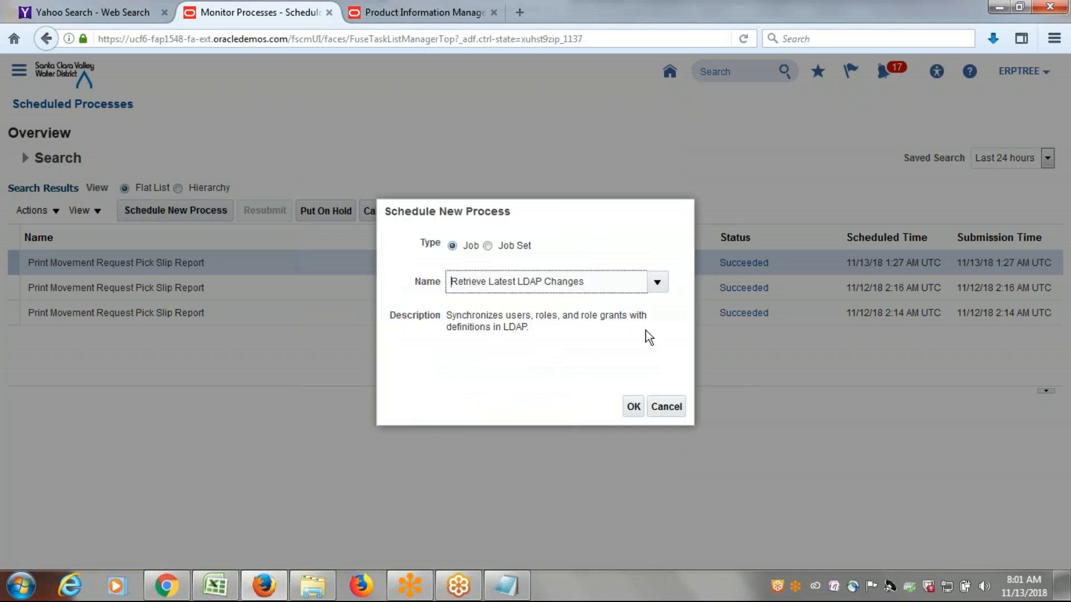
{"action": "left_click", "coordinate": [632, 406]}
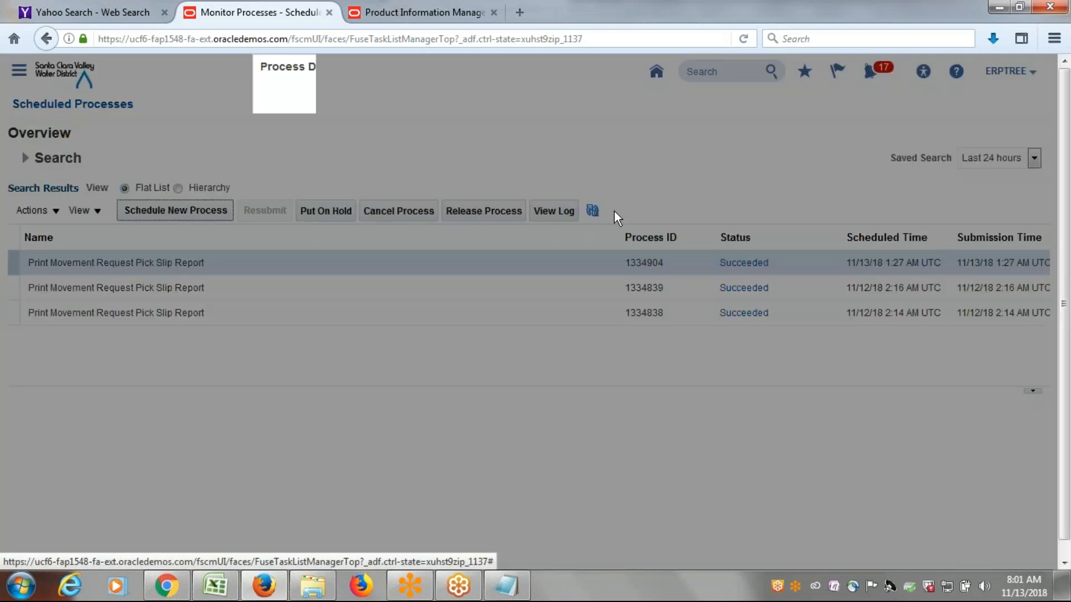
{"action": "left_click", "coordinate": [713, 101]}
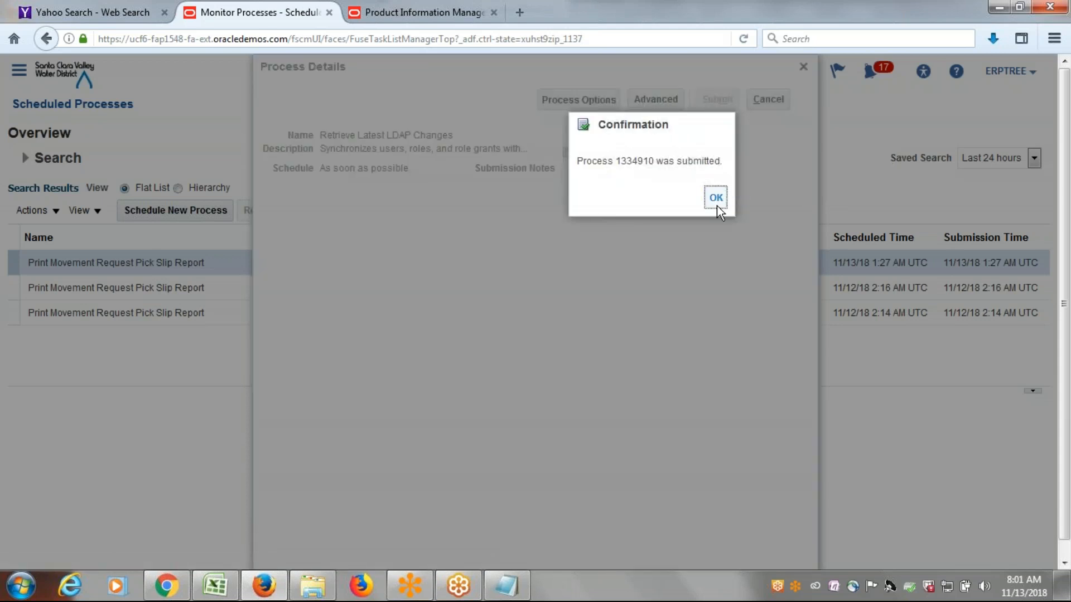
{"action": "left_click", "coordinate": [719, 205]}
Refresh the scheduled processes list repeatedly to monitor the status of Retrieve Latest LDAP Changes.
{"action": "left_click", "coordinate": [592, 211]}
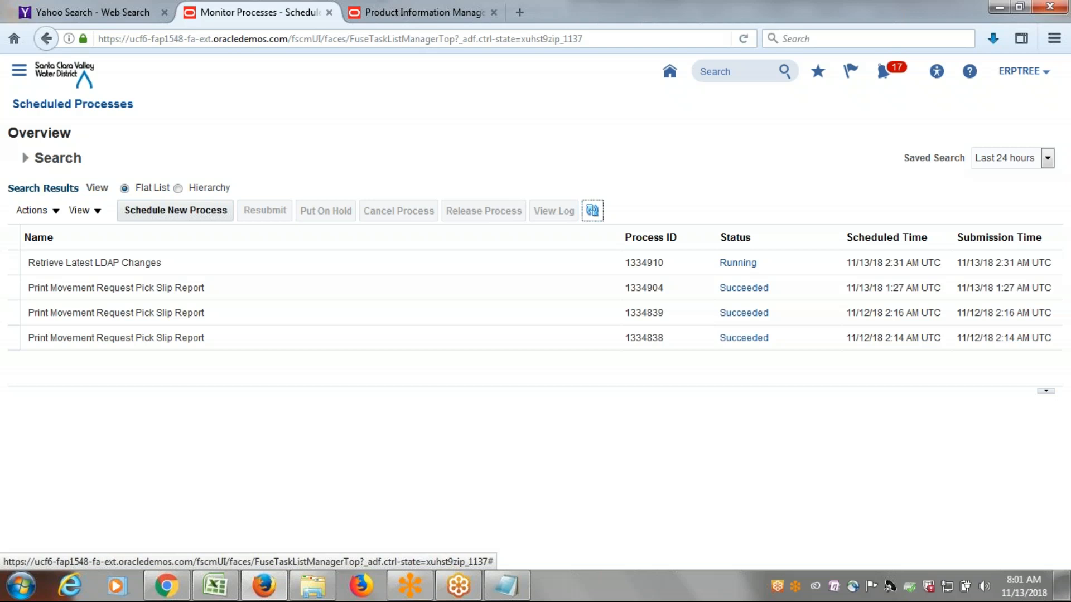
{"action": "left_click", "coordinate": [595, 211]}
{"action": "left_click", "coordinate": [591, 213]}
{"action": "left_click", "coordinate": [593, 211]}
{"action": "left_click", "coordinate": [593, 211]}
{"action": "left_click", "coordinate": [592, 211]}
{"action": "left_click", "coordinate": [592, 212]}
{"action": "left_click", "coordinate": [593, 213]}
{"action": "left_click", "coordinate": [593, 210]}
Leave Scheduled Processes and go to Inventory Management under Warehouse Operations.
{"action": "left_click", "coordinate": [36, 74]}
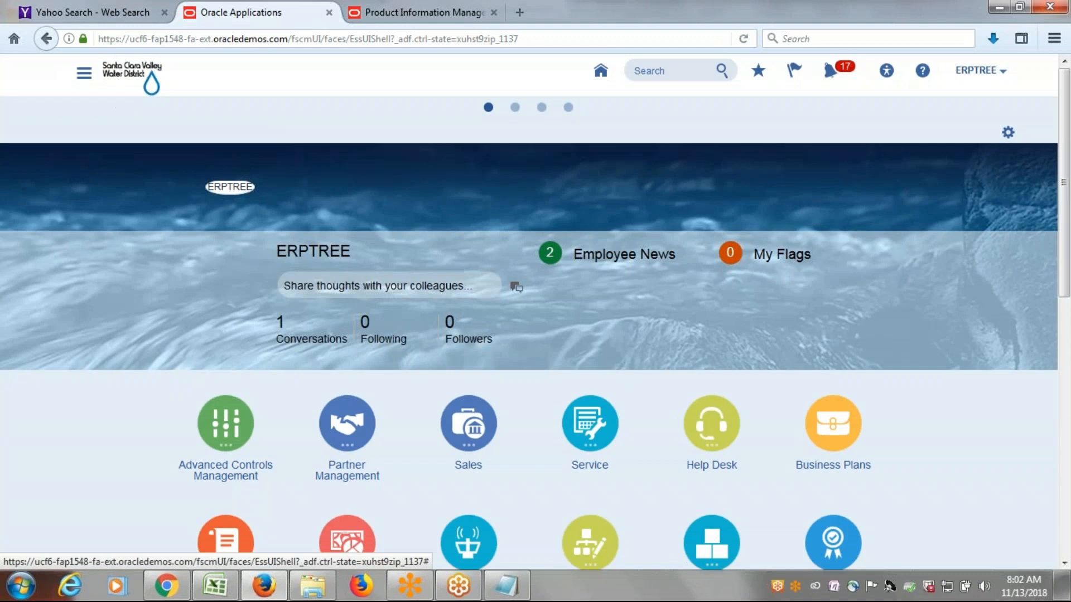
{"action": "left_click", "coordinate": [82, 73]}
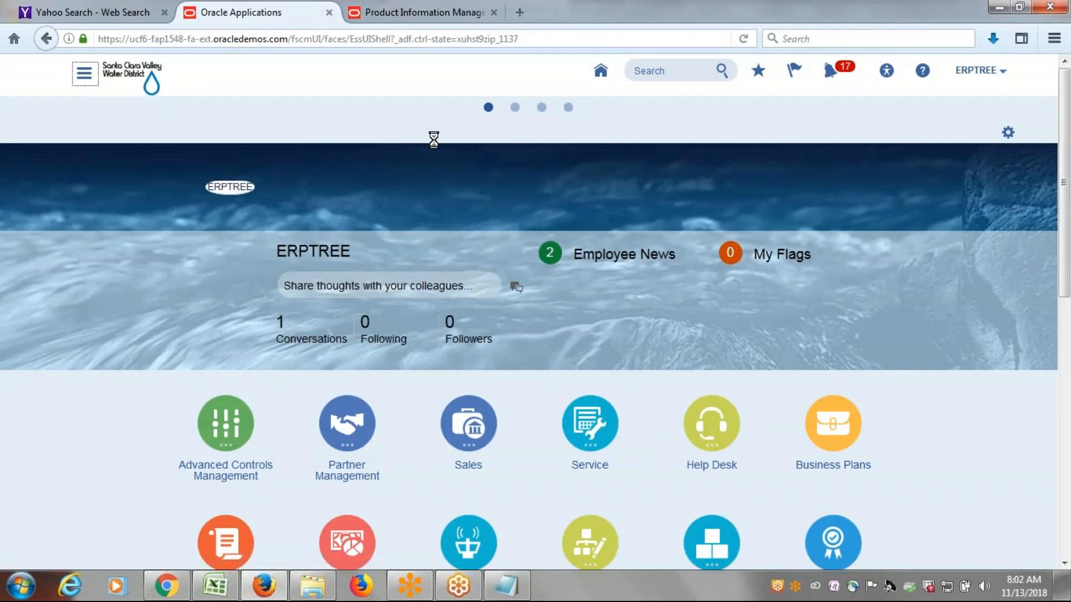
{"action": "scroll", "coordinate": [417, 215], "scroll_direction": "down", "scroll_amount": 3}
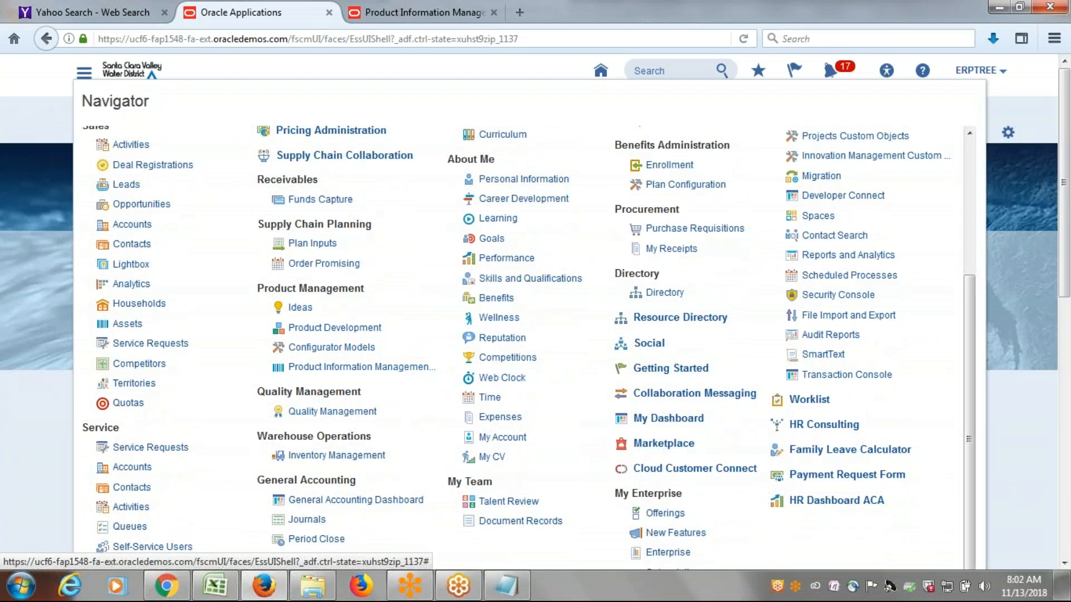
{"action": "left_click", "coordinate": [346, 455]}
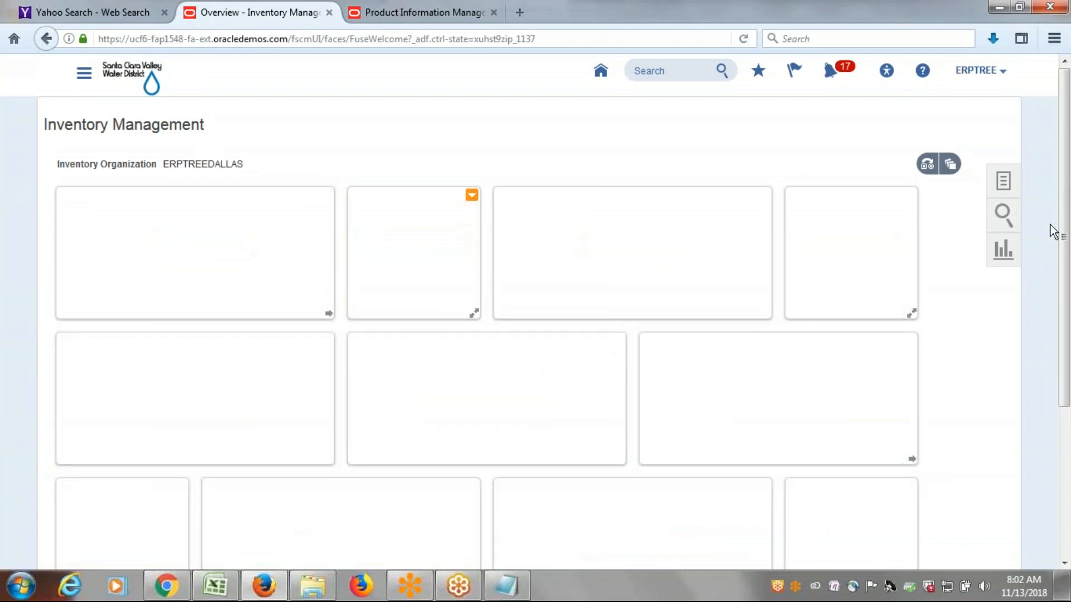
Open Manage Item Quantities and try to change the inventory organization to ERPTREE_AUSTIN.
{"action": "left_click", "coordinate": [1004, 180]}
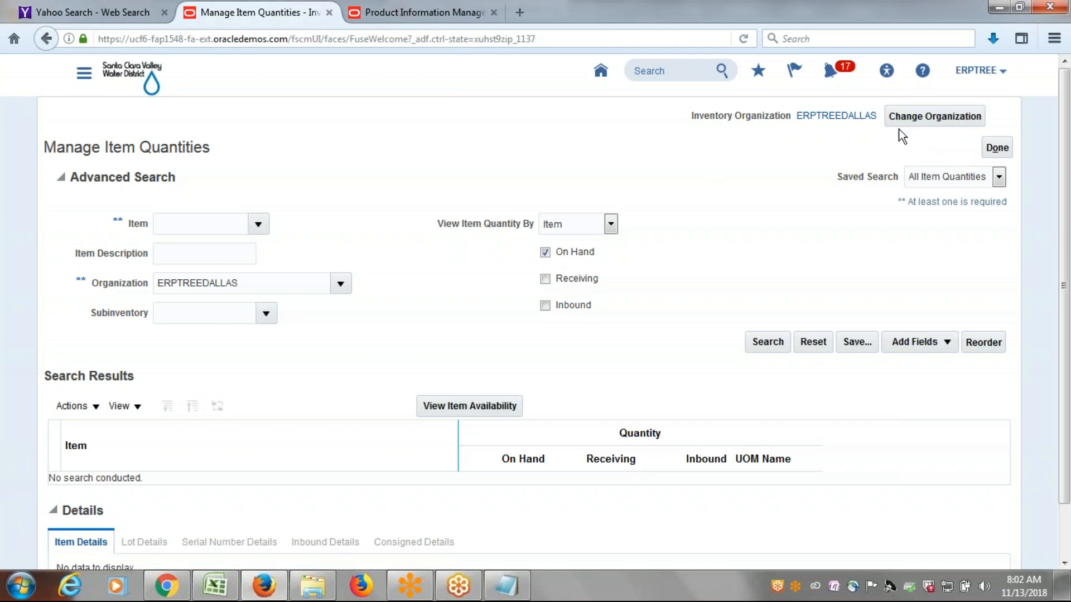
{"action": "left_click", "coordinate": [938, 117]}
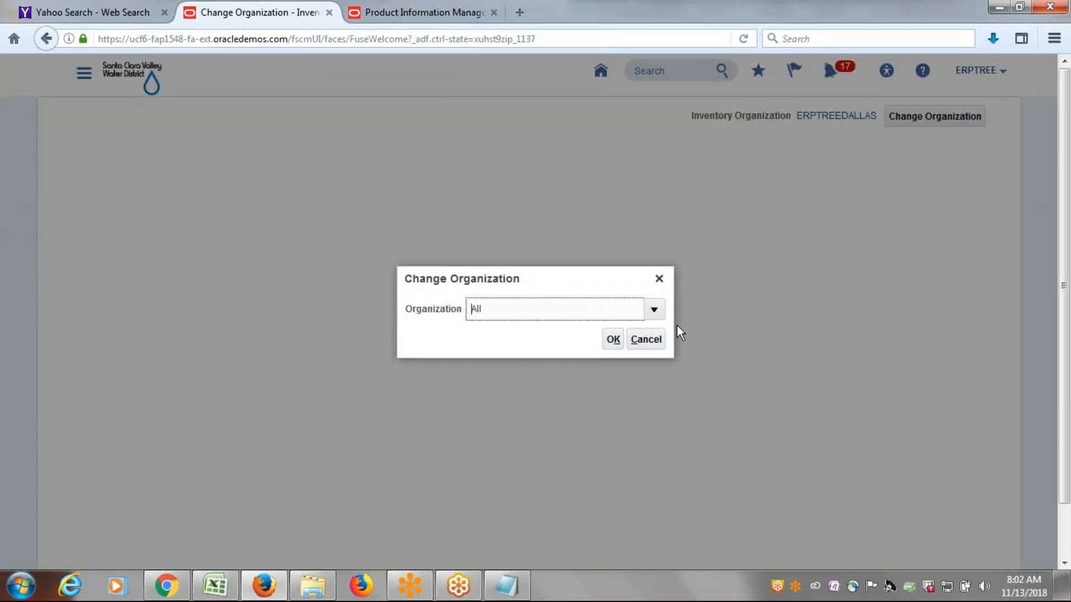
{"action": "left_click", "coordinate": [654, 310]}
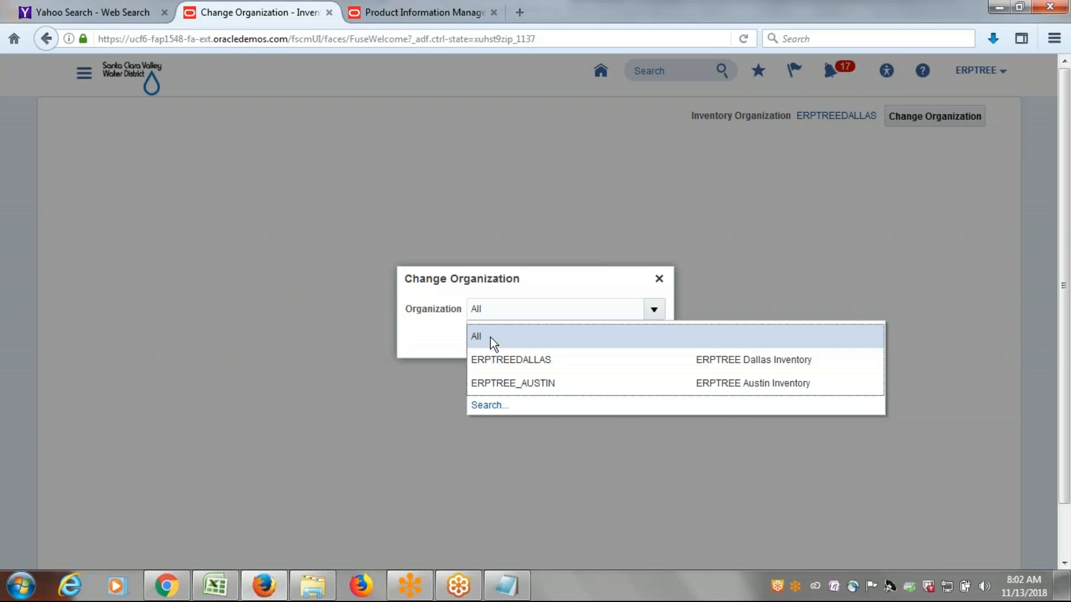
{"action": "left_click", "coordinate": [556, 380]}
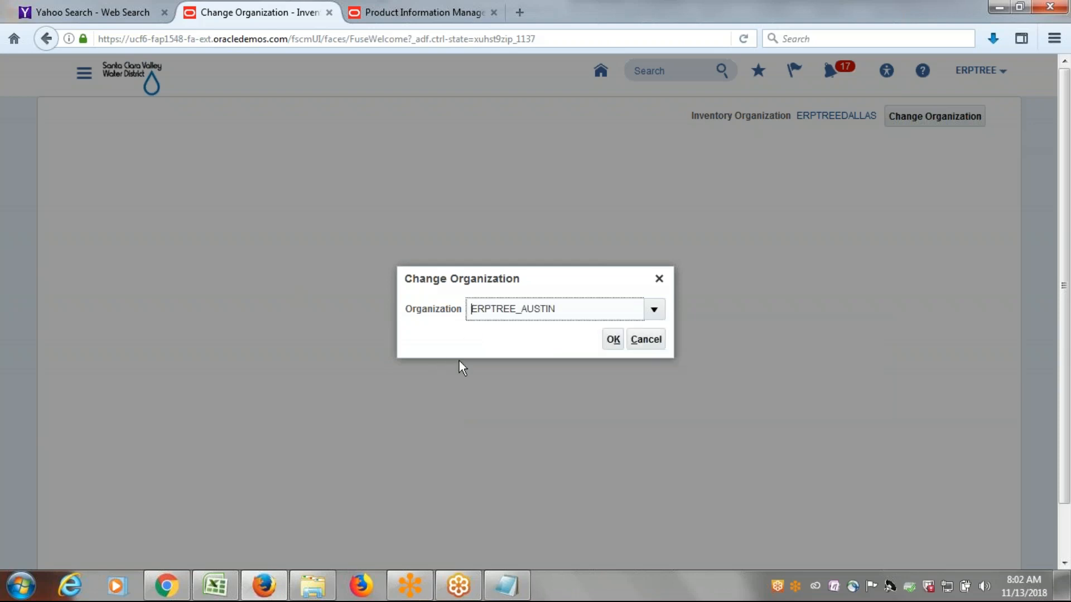
{"action": "left_click", "coordinate": [613, 339]}
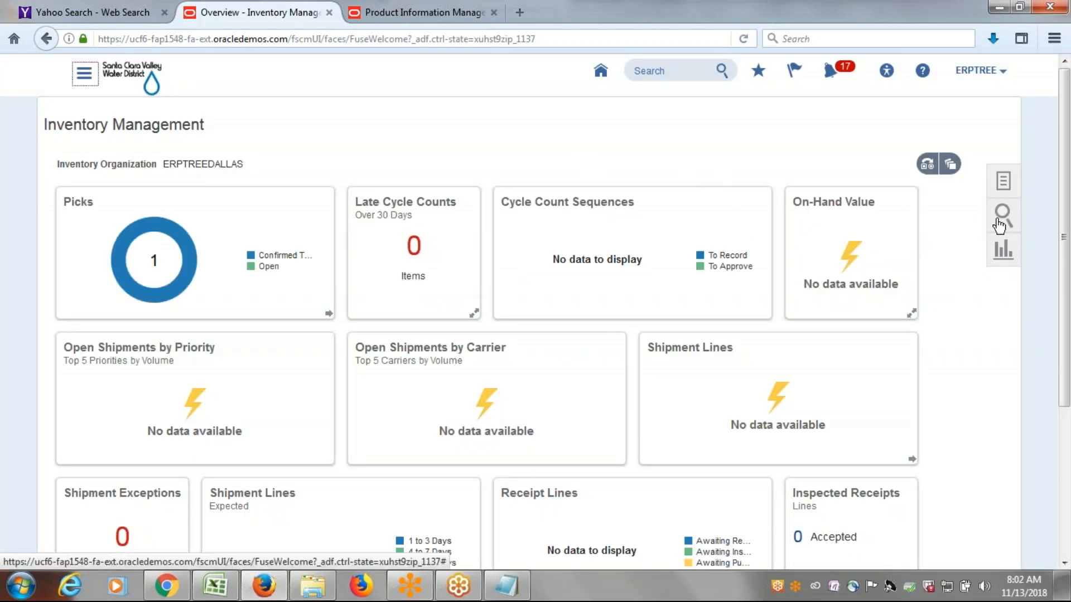
Reopen Manage Item Quantities and retry switching the inventory organization to ERPTREE_AUSTIN.
{"action": "left_click", "coordinate": [1003, 181]}
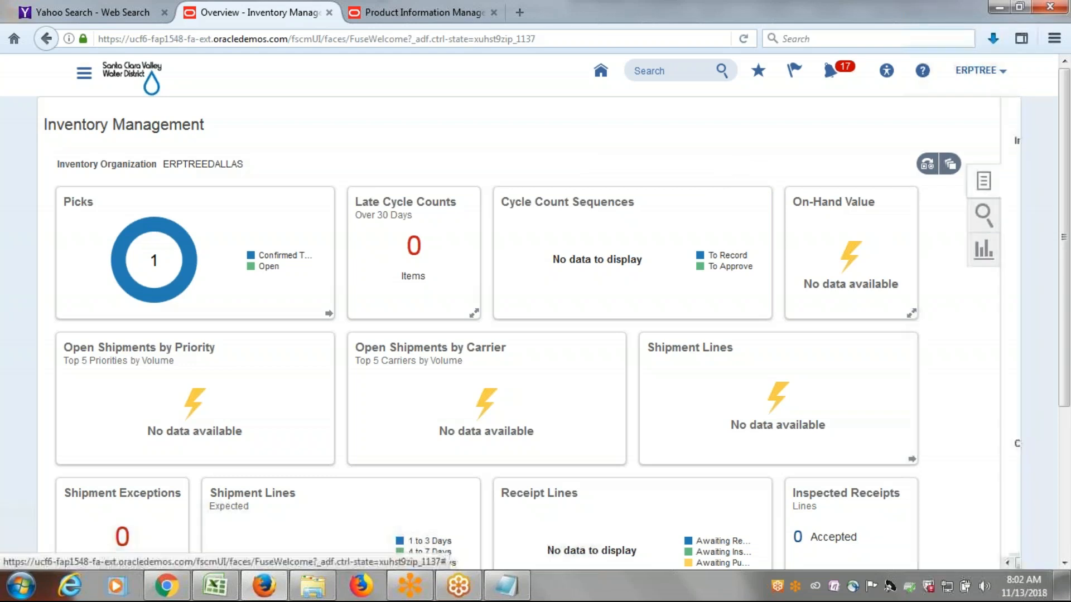
{"action": "left_click", "coordinate": [946, 155]}
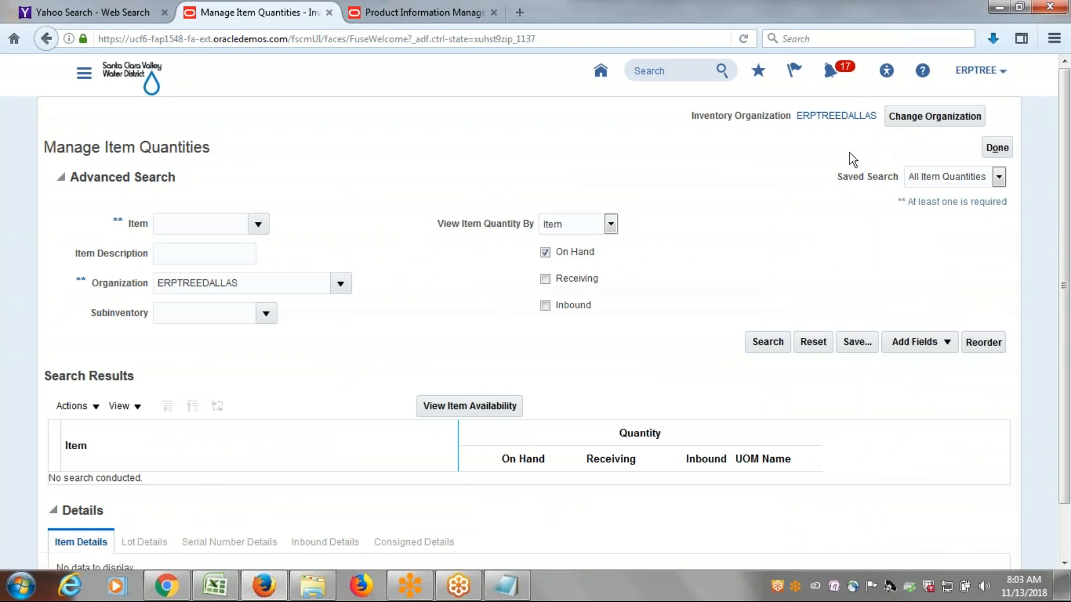
{"action": "left_click", "coordinate": [932, 117]}
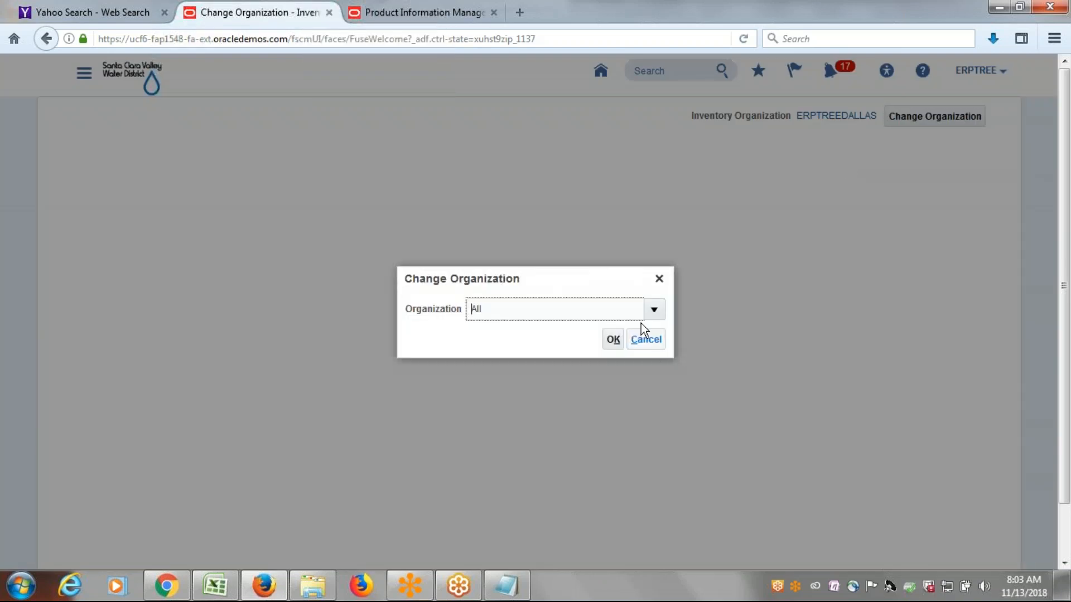
{"action": "left_click", "coordinate": [654, 310]}
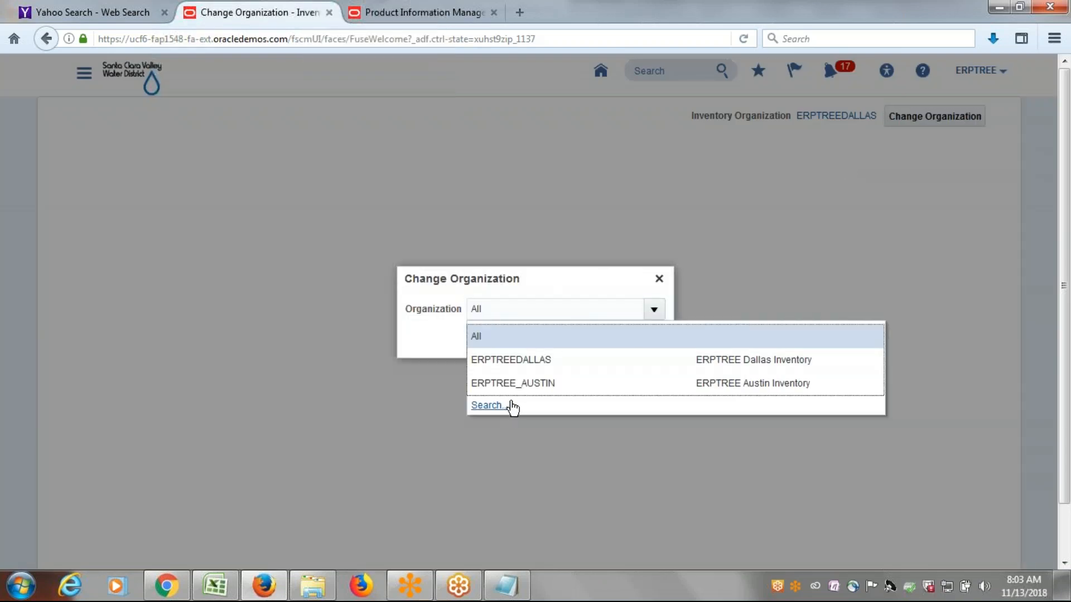
{"action": "left_click", "coordinate": [516, 383]}
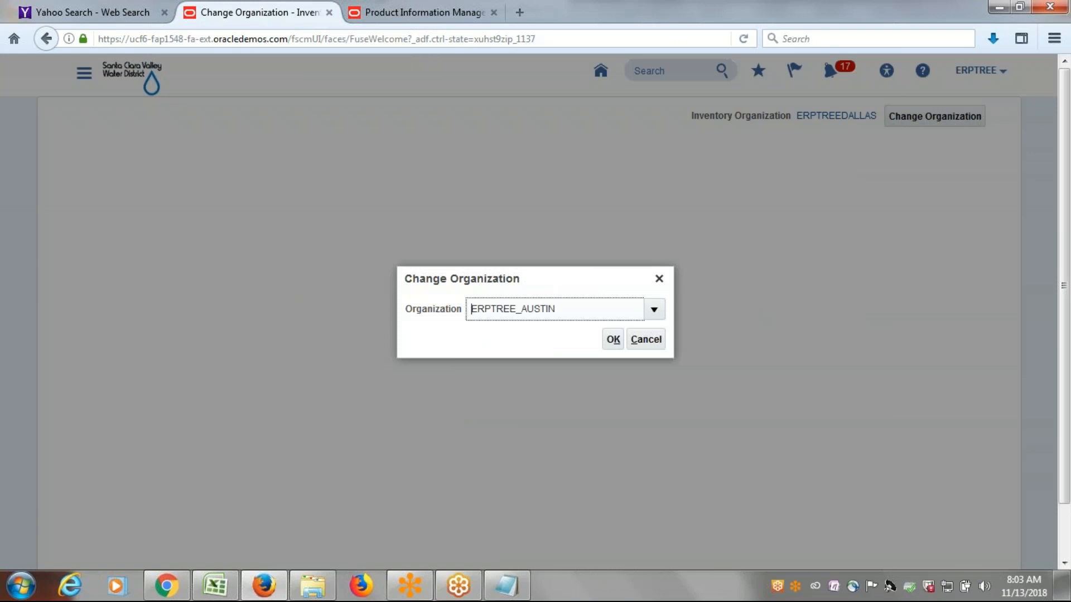
{"action": "left_click", "coordinate": [608, 341]}
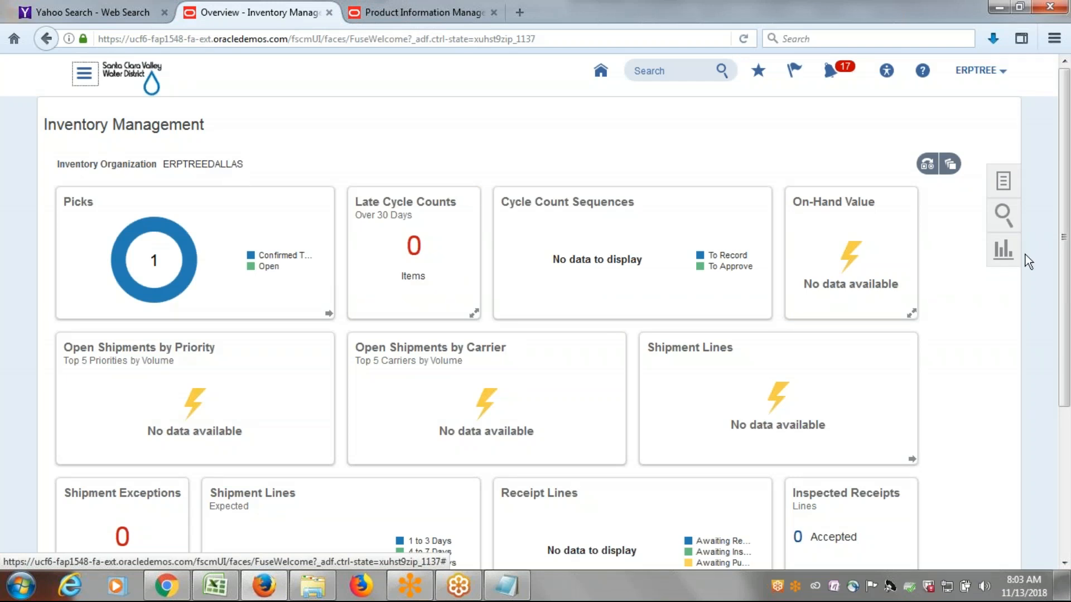
In Manage Item Quantities, search on-hand quantities for organization ERPTREE_AUSTIN, expand the organization under item ERP1001 to its subinventory level, and leave the page.
{"action": "left_click", "coordinate": [1005, 187]}
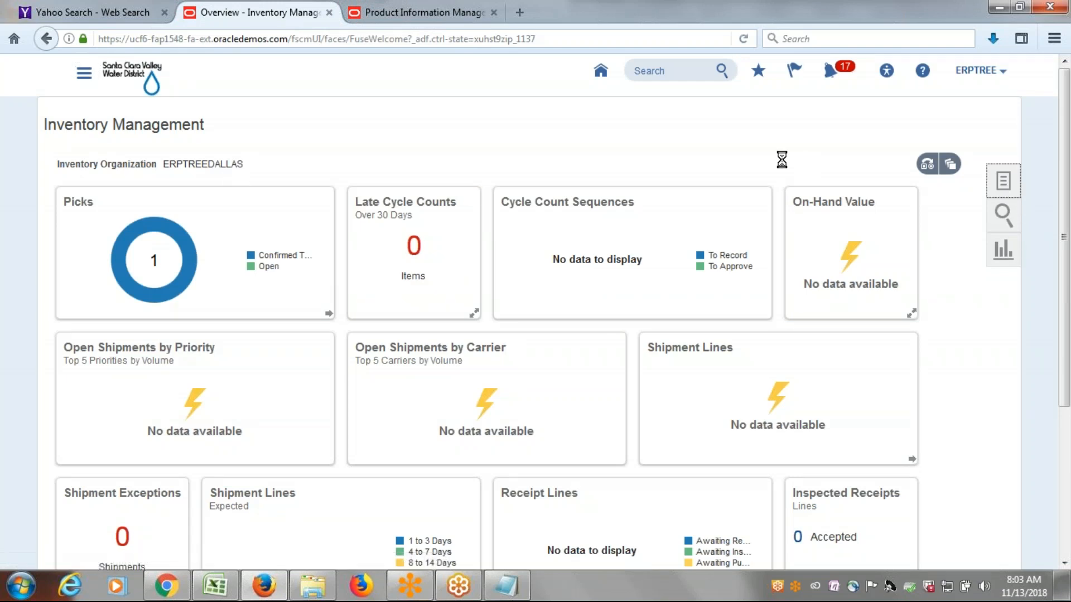
{"action": "left_click", "coordinate": [915, 156]}
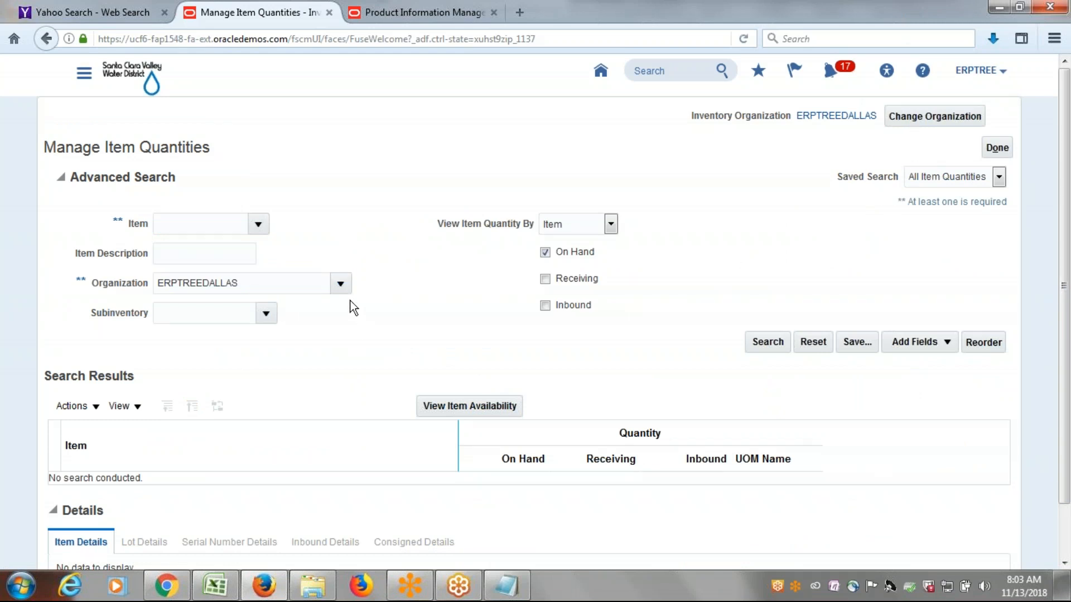
{"action": "left_click", "coordinate": [341, 284]}
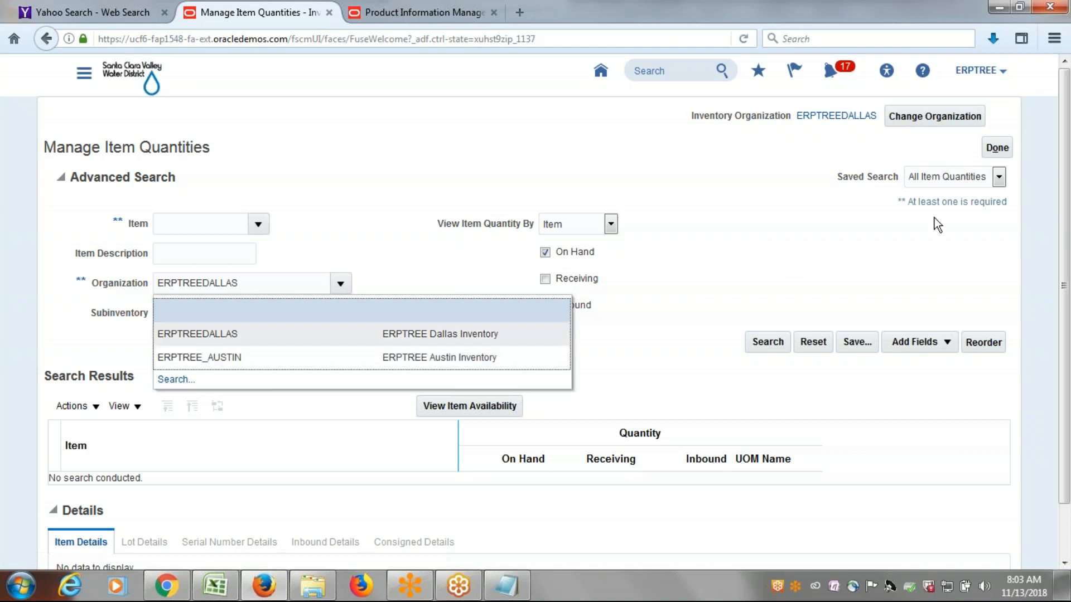
{"action": "left_click", "coordinate": [253, 360]}
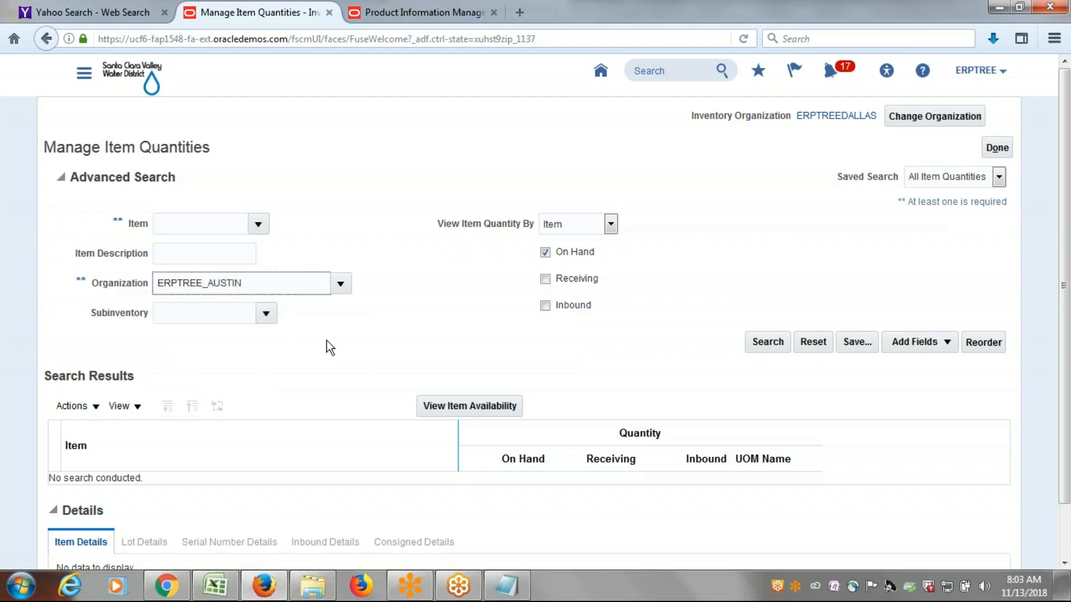
{"action": "left_click", "coordinate": [758, 343]}
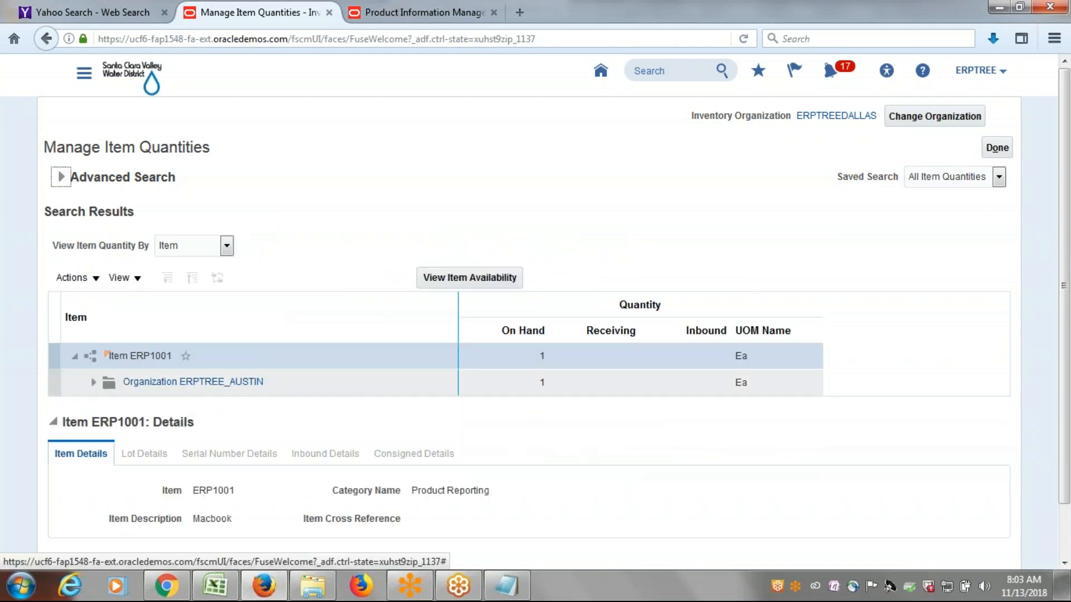
{"action": "left_click", "coordinate": [93, 382]}
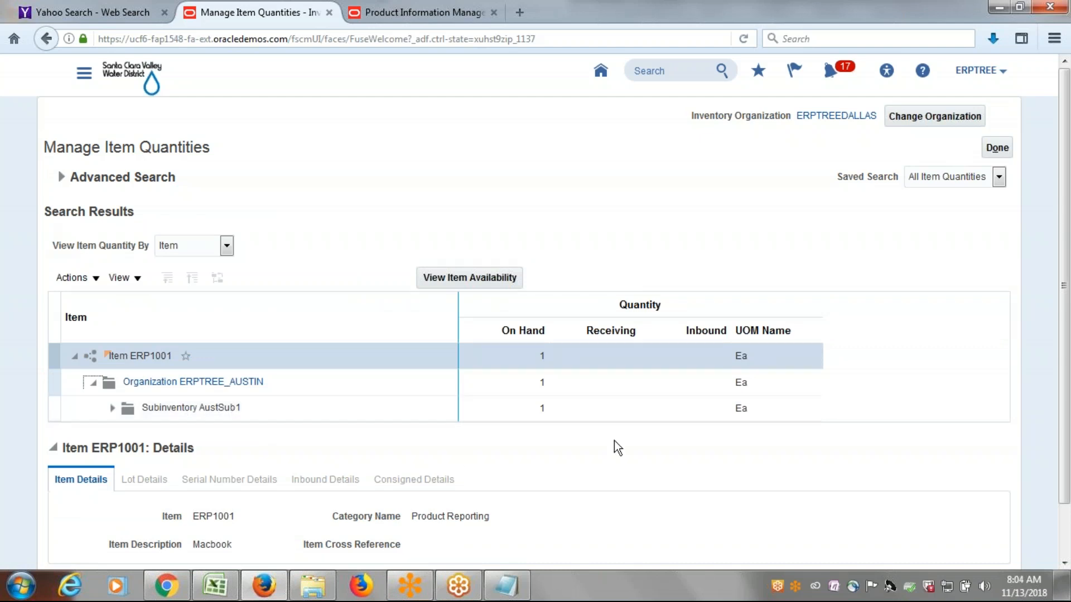
{"action": "left_click", "coordinate": [998, 148]}
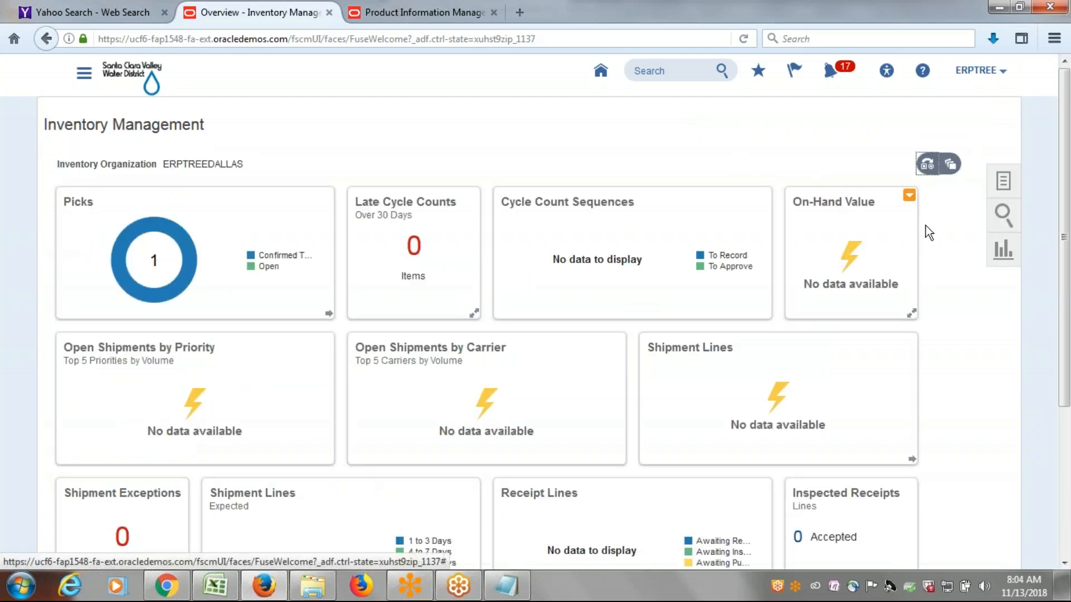
{"action": "left_click", "coordinate": [1004, 181]}
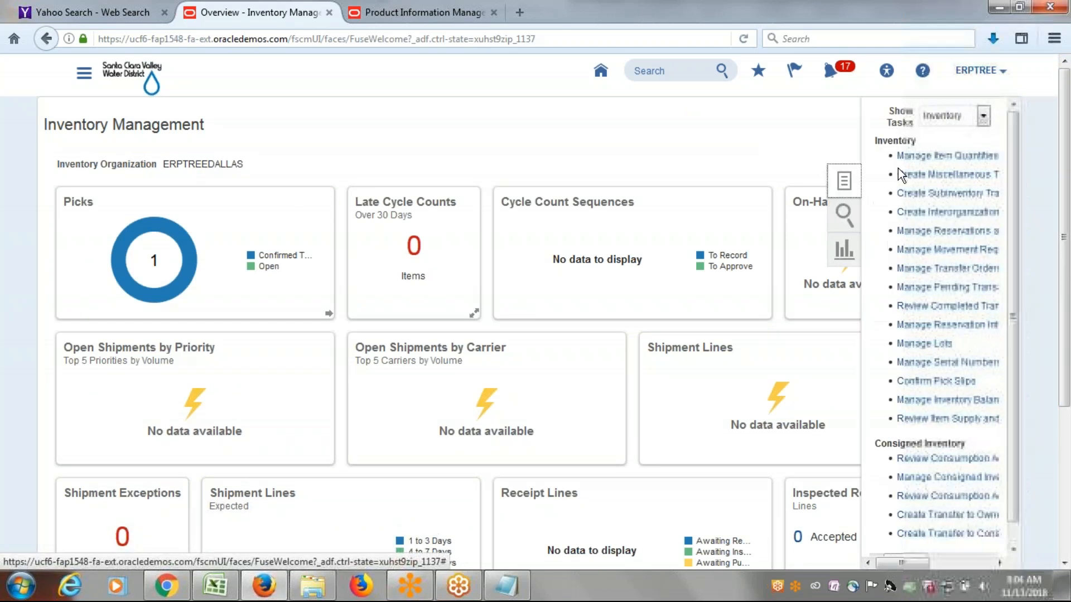
{"action": "left_click", "coordinate": [648, 145]}
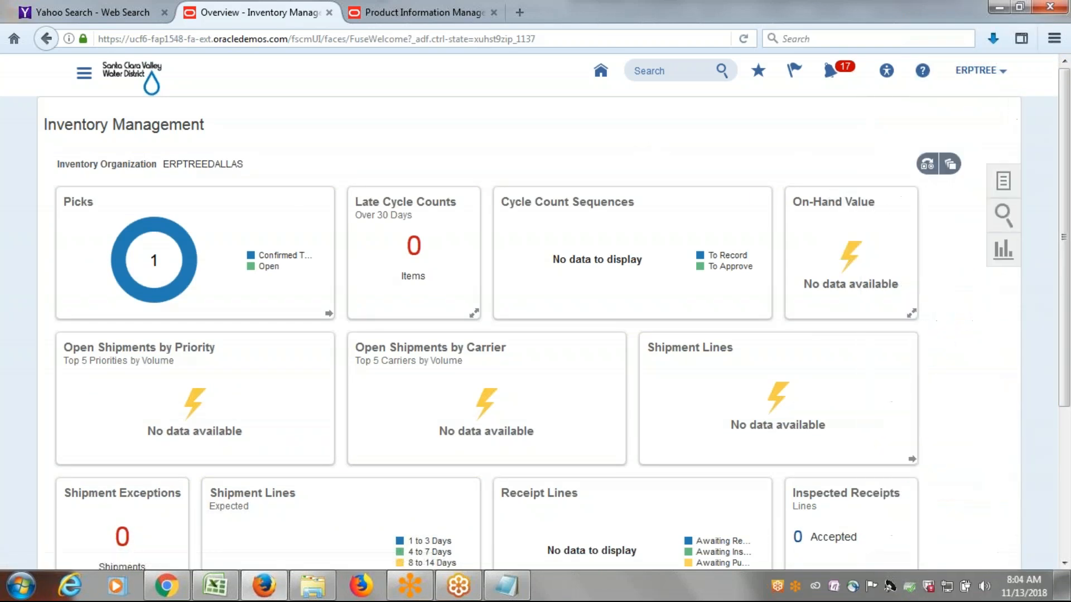
Switch to the Class Discussions Sheet workbook in Excel to review the InterOrganization Transfers checklist, selecting cell D209.
{"action": "left_click", "coordinate": [211, 585]}
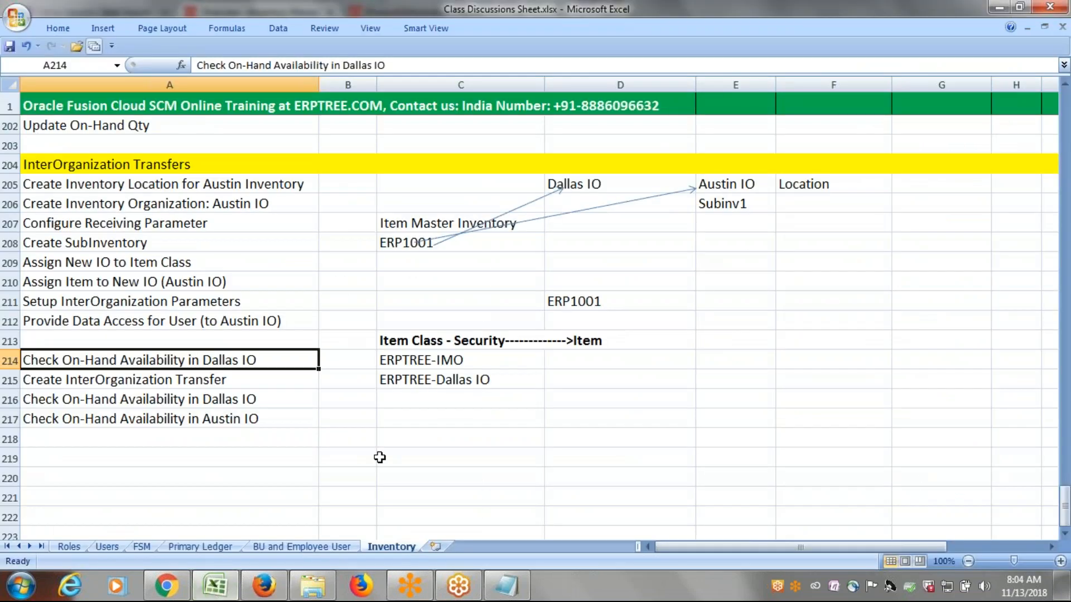
{"action": "key", "text": "F12"}
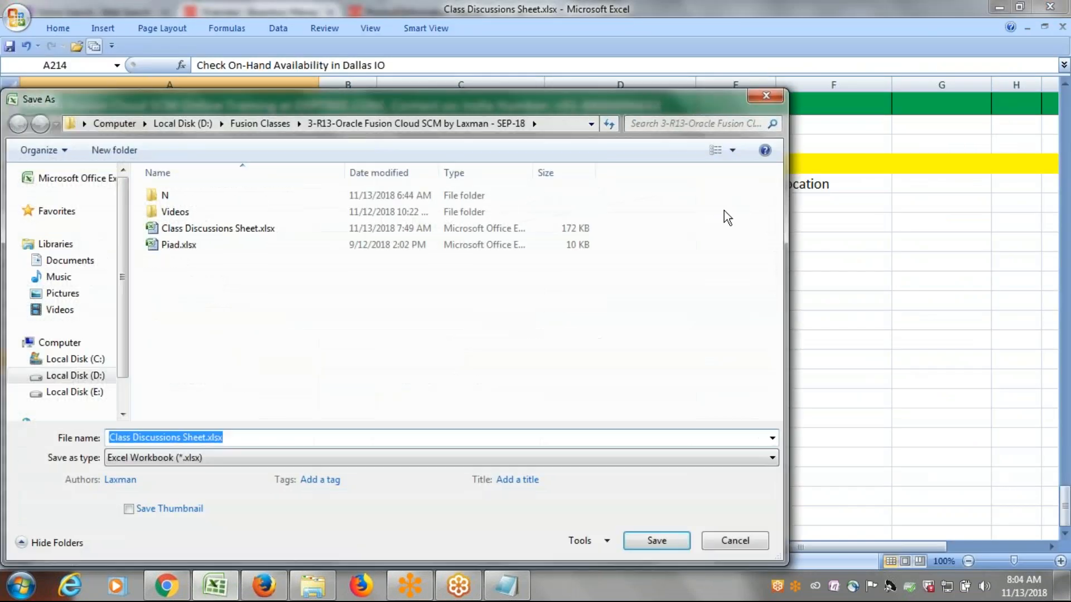
{"action": "key", "text": "Escape"}
{"action": "left_click", "coordinate": [593, 264]}
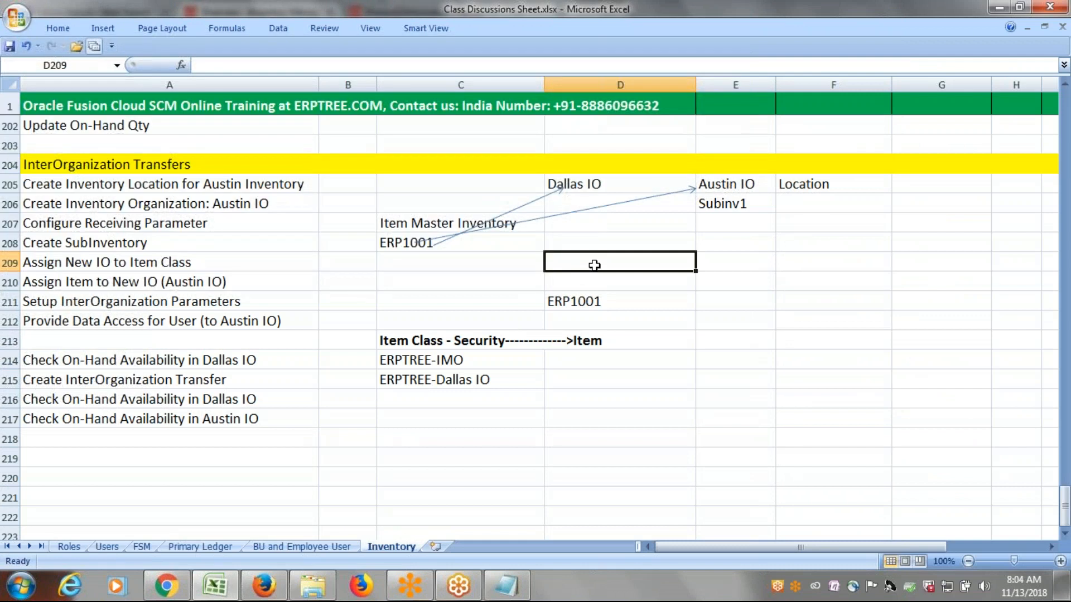